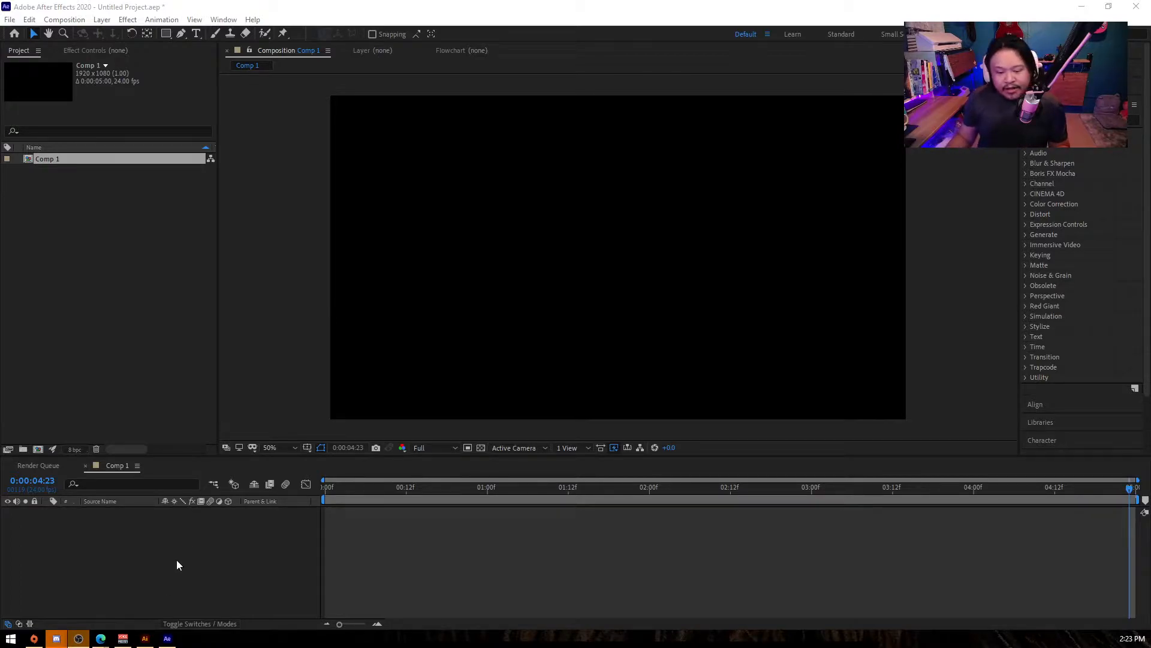
# - Enlarge the timeline area and add a null object to Comp 1
pyautogui.moveTo(241, 456); pyautogui.dragTo(241, 423)
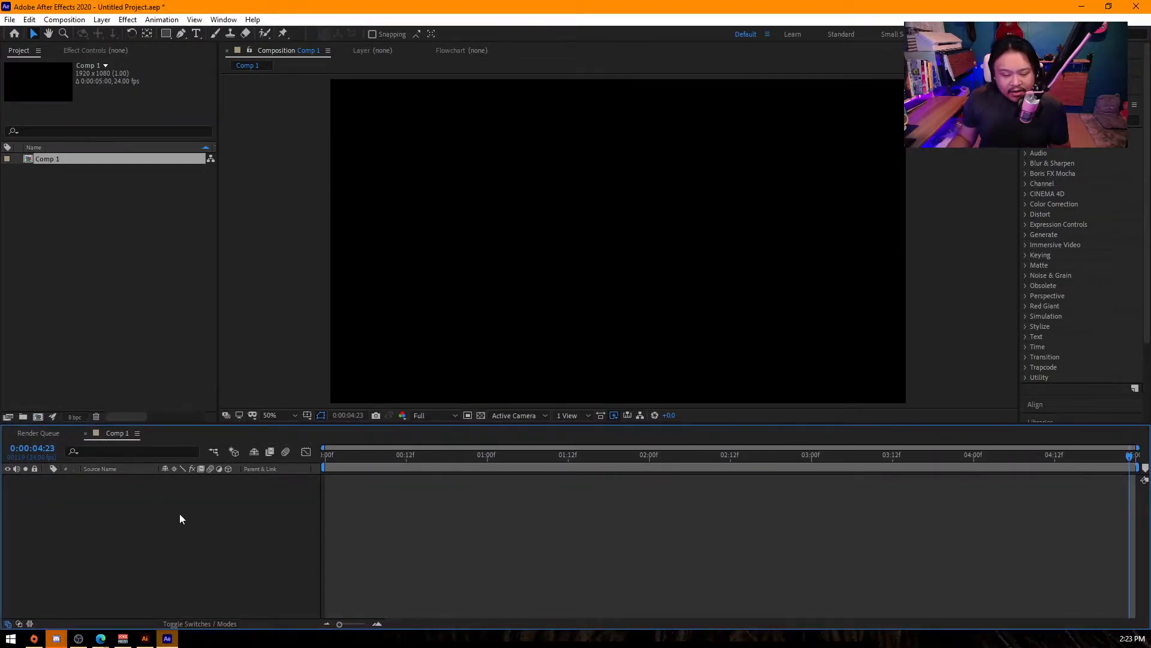
pyautogui.rightClick(163, 497)
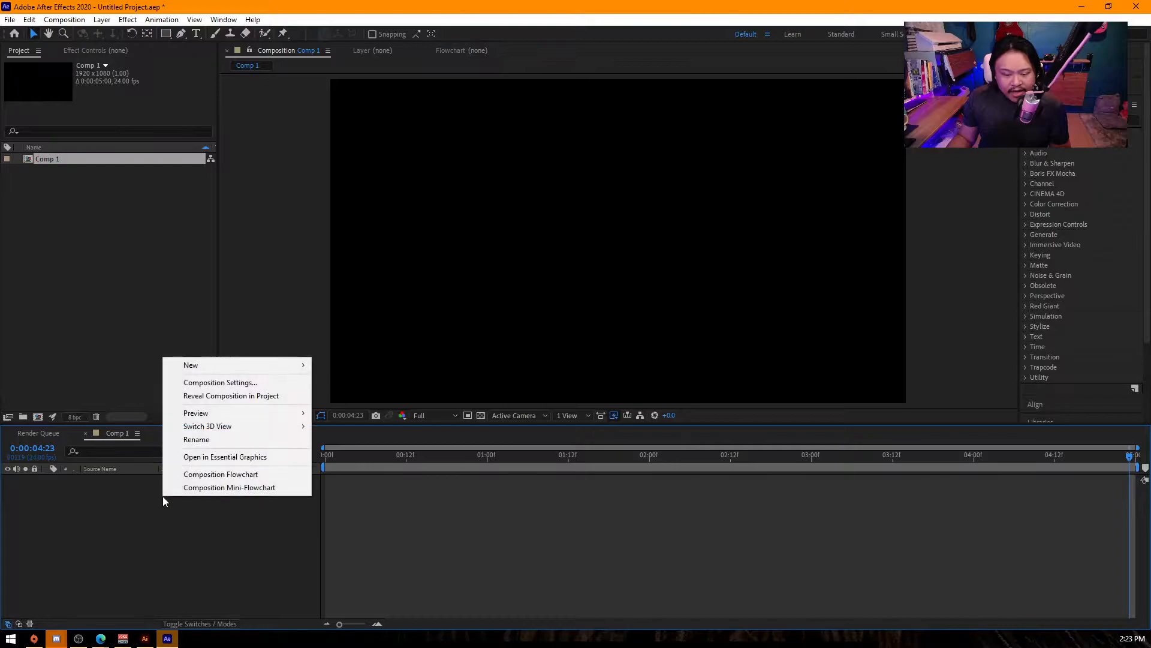
pyautogui.moveTo(216, 364)
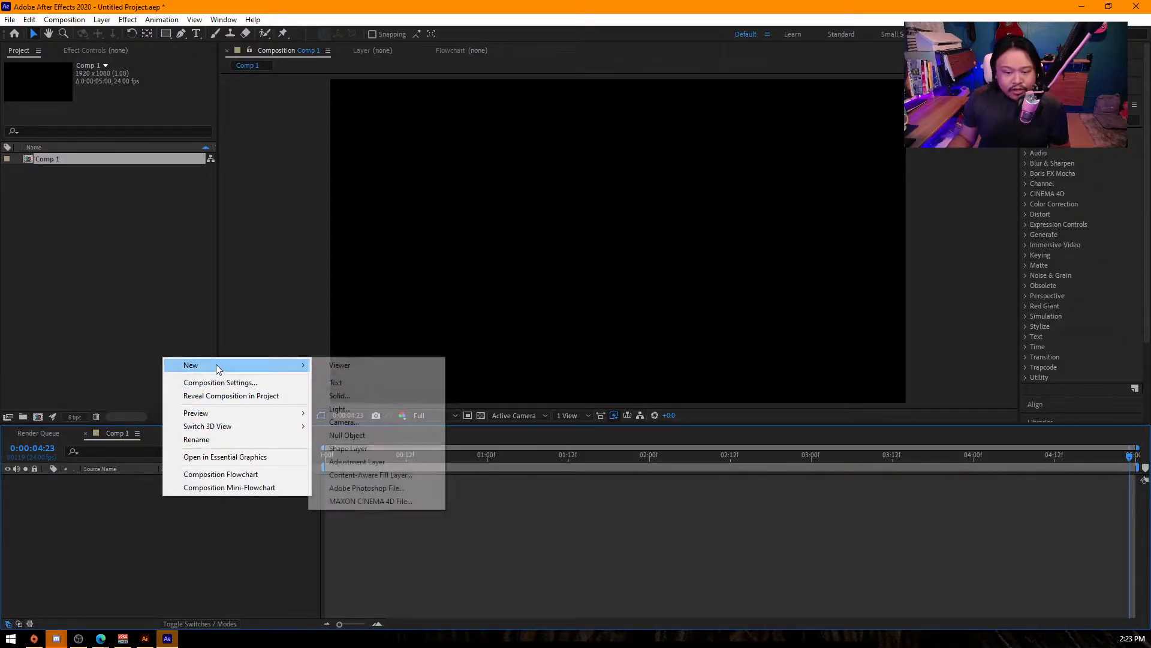
pyautogui.click(373, 436)
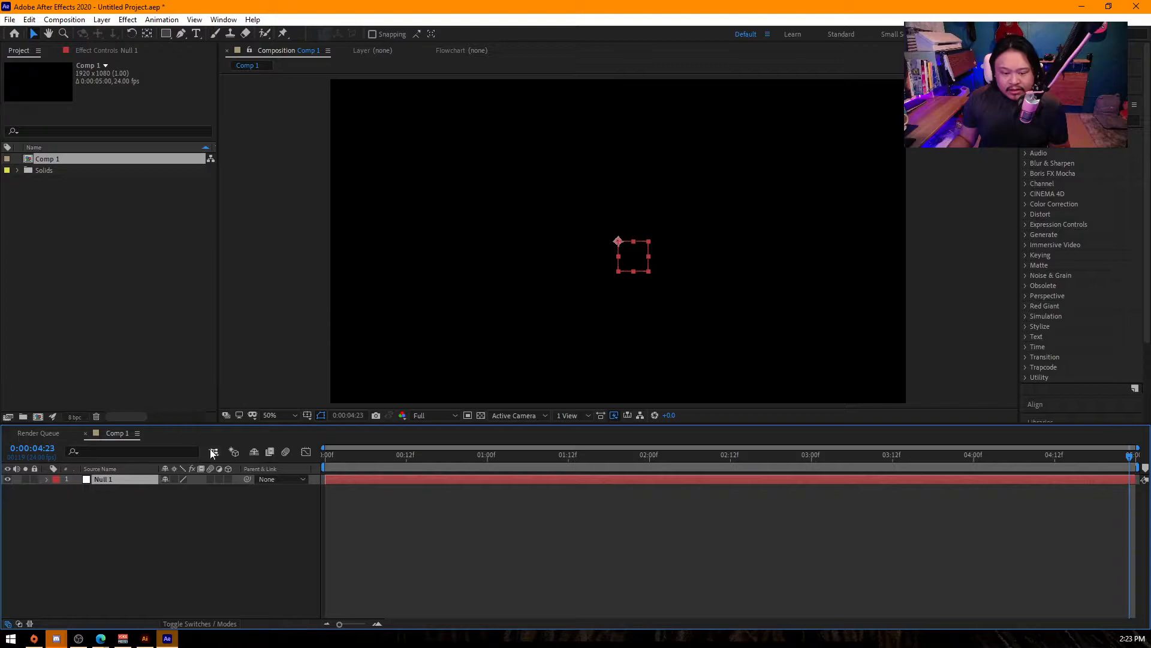
# - Rename the null layer as "wheel controller"
pyautogui.click(112, 484)
pyautogui.click(110, 481)
pyautogui.press('Return')
pyautogui.write('c')
pyautogui.write('whe')
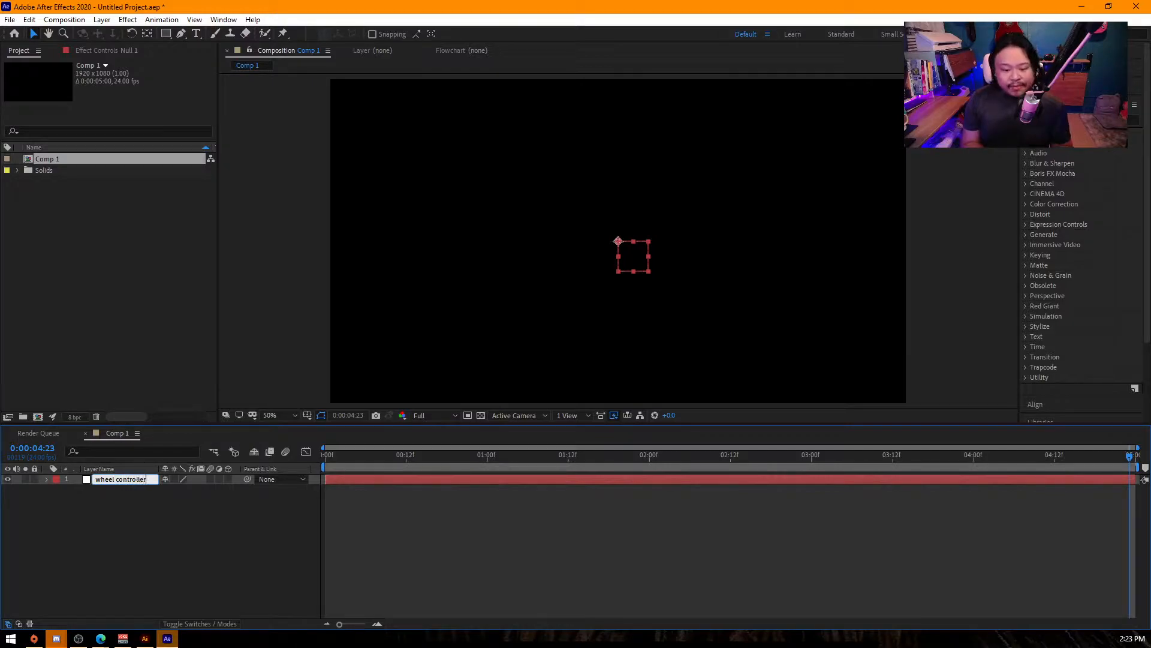
pyautogui.press('Return')
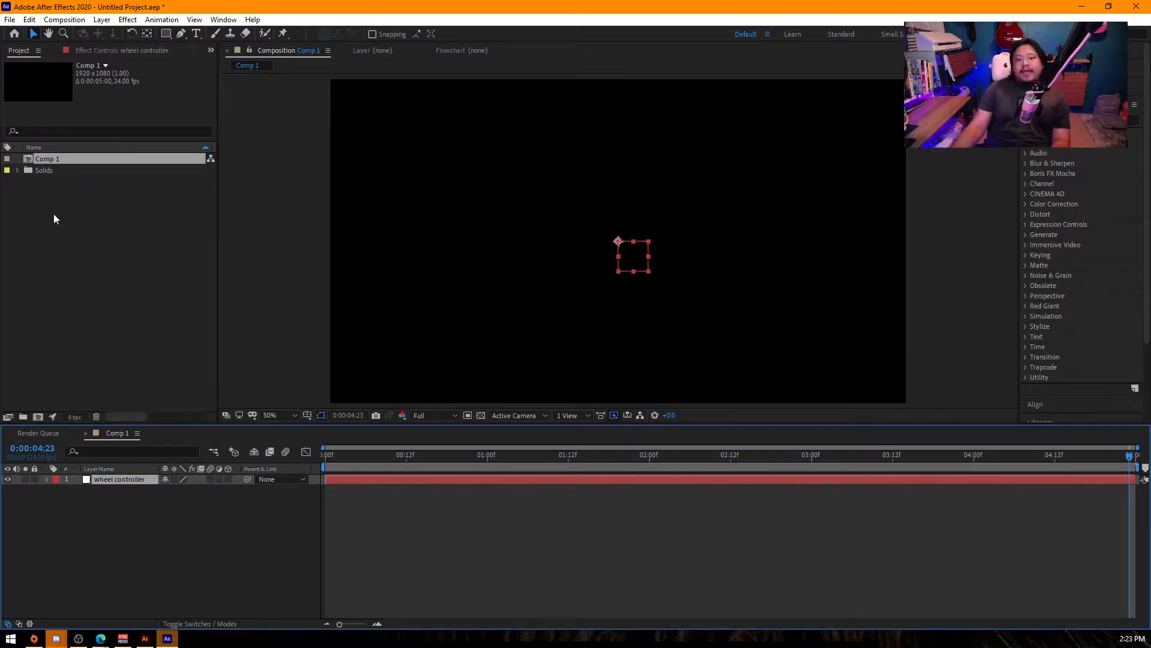
# - Draw a circle on a new shape layer near the composition's centre and set its green stroke width to 31 px
pyautogui.click(141, 549)
pyautogui.click(166, 33)
pyautogui.moveTo(169, 33)
pyautogui.mouseDown()
pyautogui.moveTo(214, 45)
pyautogui.moveTo(226, 63)
pyautogui.mouseUp()
pyautogui.moveTo(490, 160); pyautogui.dragTo(550, 220)
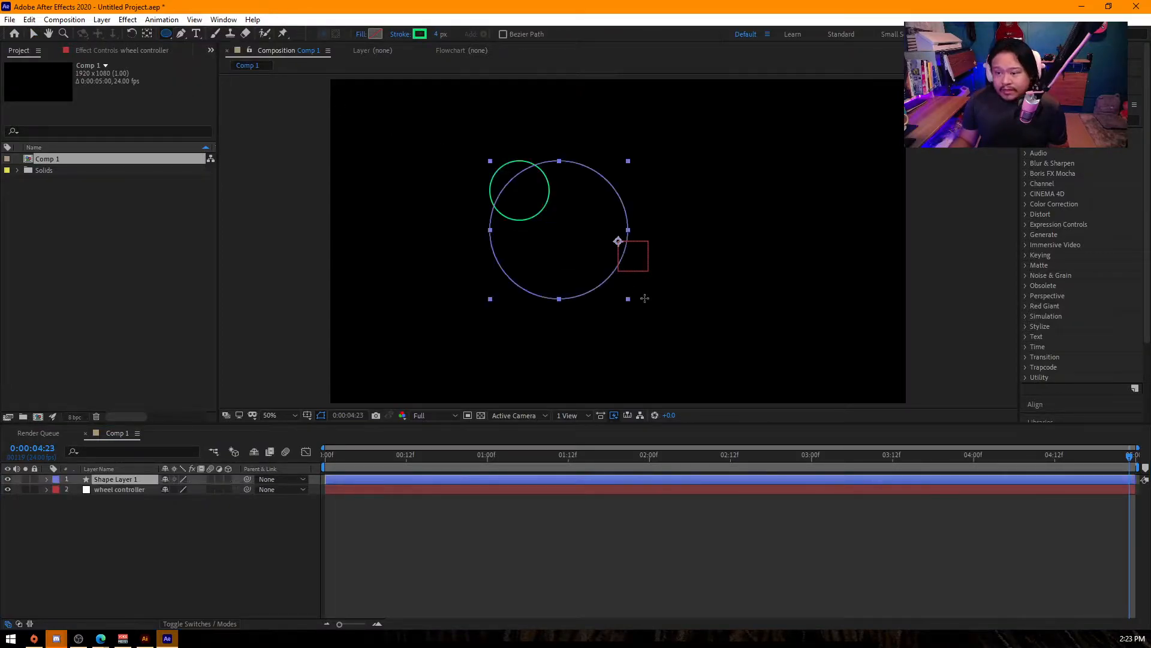
pyautogui.moveTo(643, 298); pyautogui.dragTo(643, 314)
pyautogui.moveTo(432, 34); pyautogui.dragTo(454, 34)
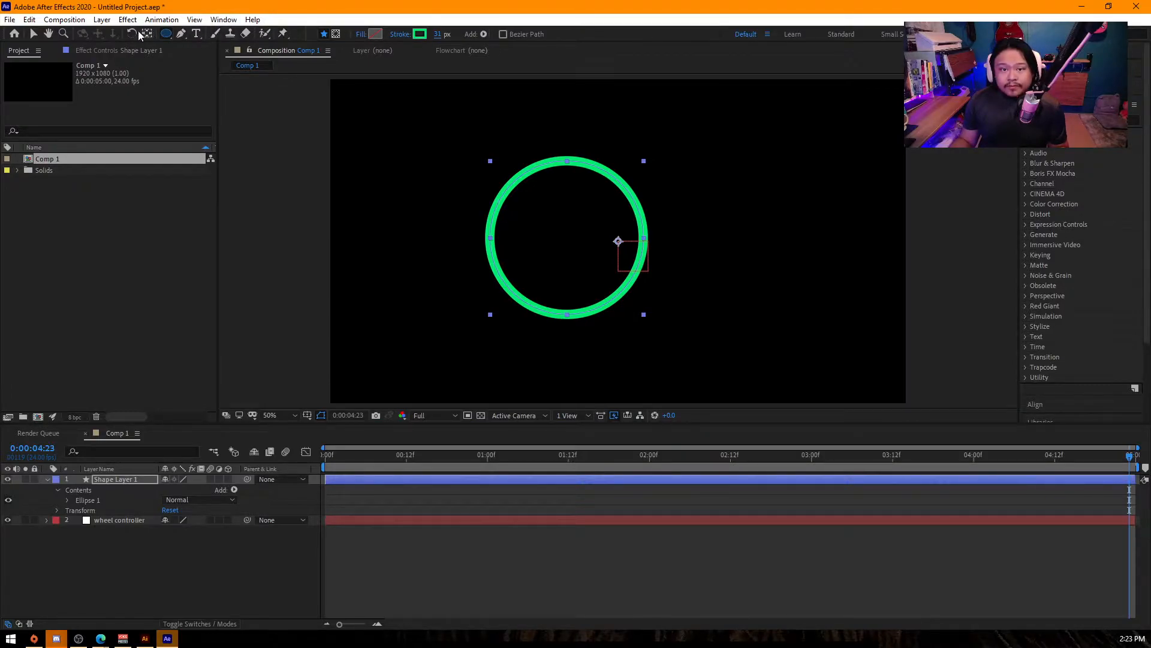
# - Draw a straight vertical line inside the circle with the Pen tool and move it up toward the circle's middle
pyautogui.click(181, 33)
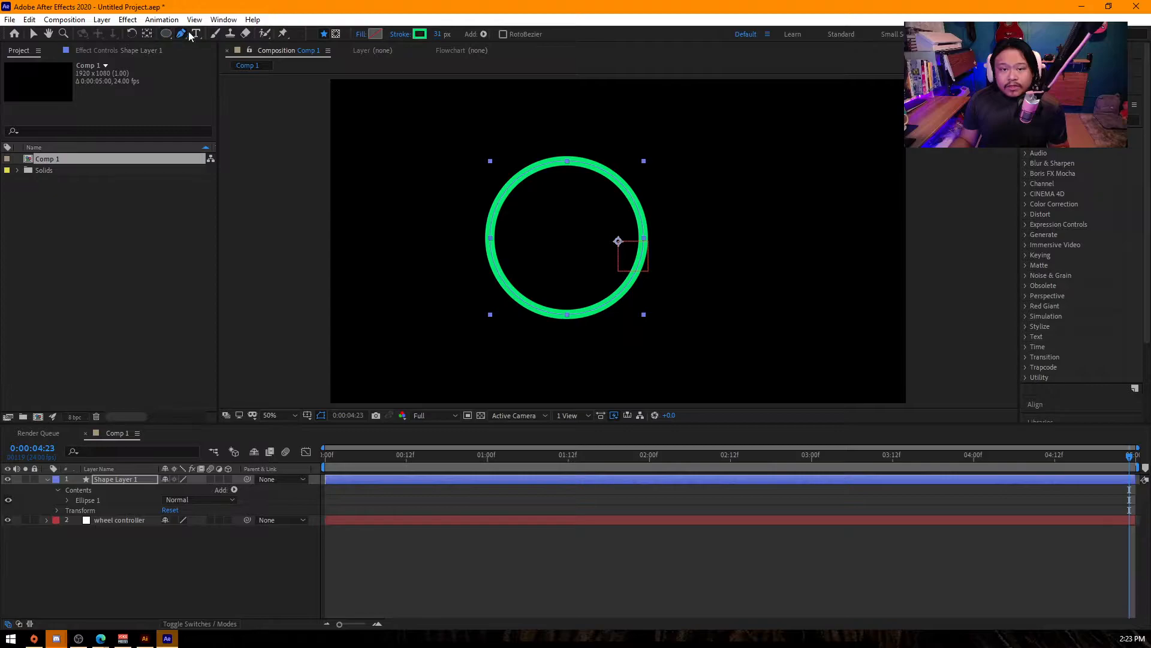
pyautogui.click(565, 304)
pyautogui.click(566, 201)
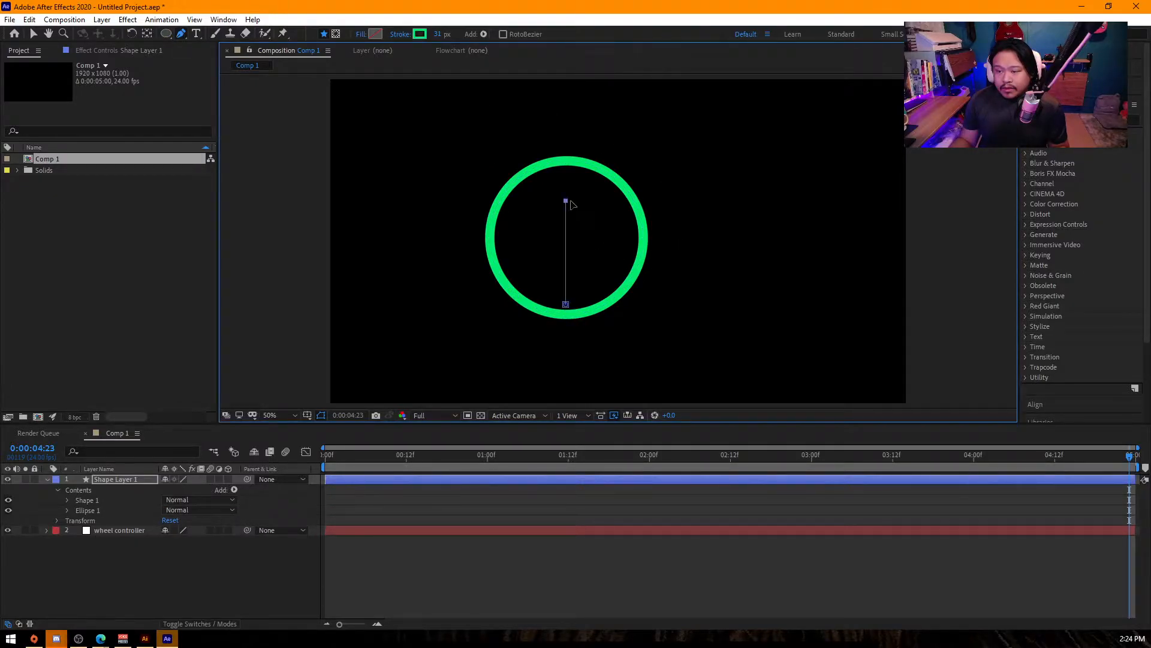
pyautogui.press('v')
pyautogui.moveTo(565, 244); pyautogui.dragTo(566, 225)
pyautogui.moveTo(678, 119); pyautogui.dragTo(465, 250)
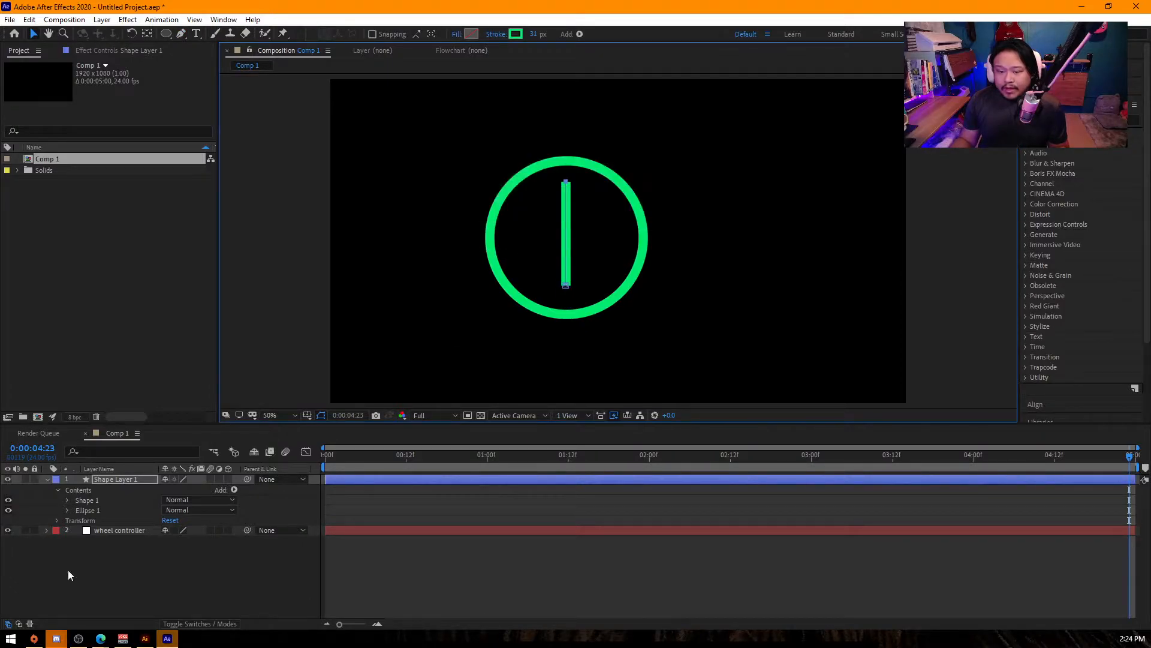
# - Align the vertical line and the circle to the composition's centre, both horizontally and vertically
pyautogui.click(107, 552)
pyautogui.click(117, 478)
pyautogui.click(92, 510)
pyautogui.keyDown('shift'); pyautogui.click(91, 500); pyautogui.keyUp('shift')
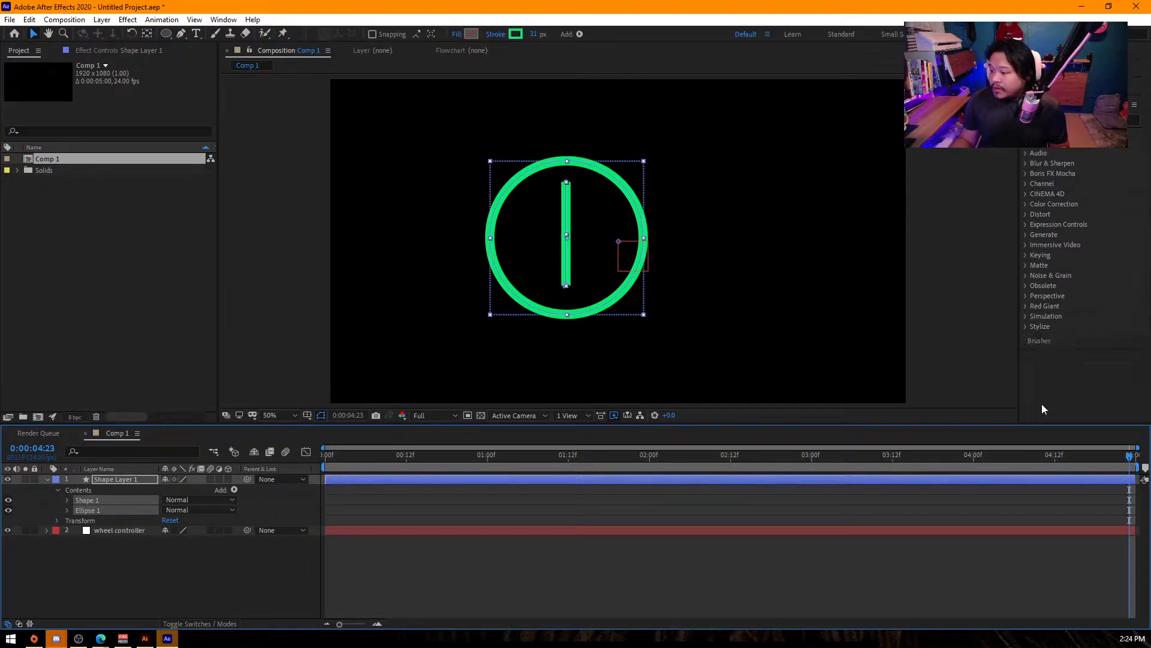
pyautogui.click(1044, 404)
pyautogui.click(1052, 152)
pyautogui.click(1114, 152)
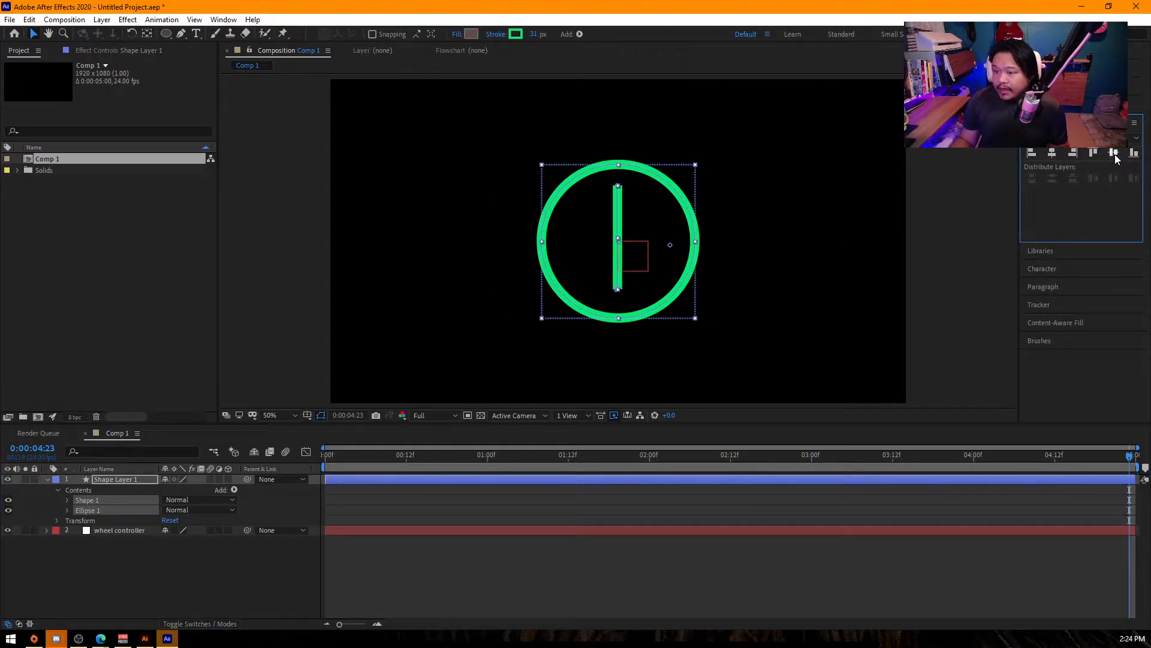
pyautogui.click(631, 200)
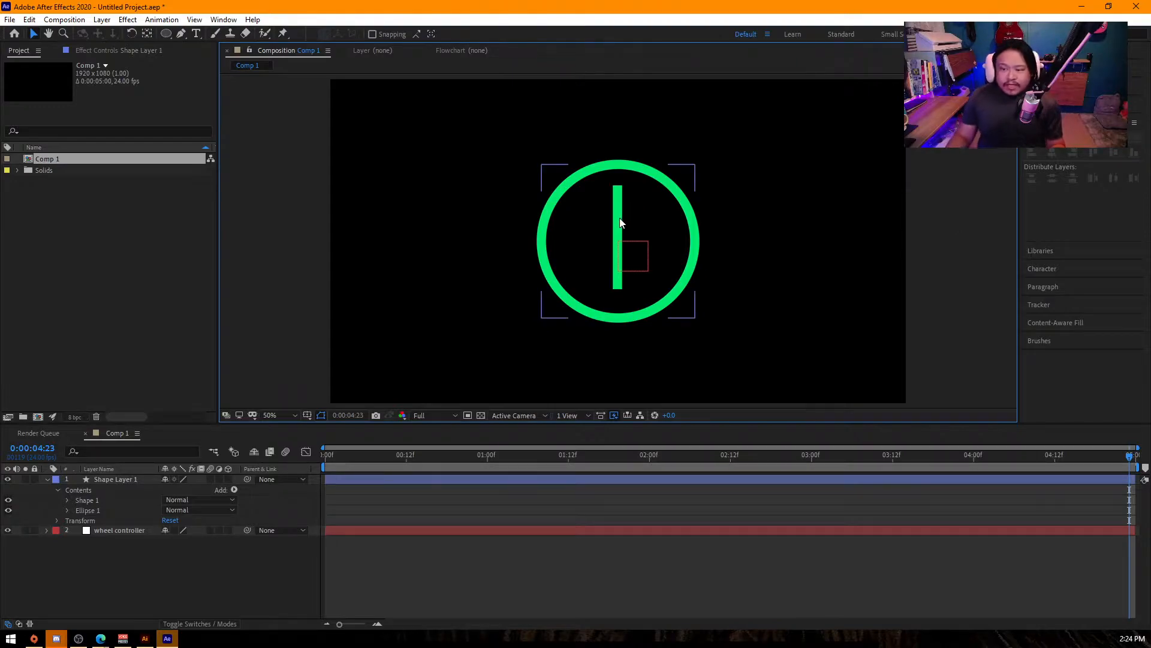
pyautogui.click(618, 225)
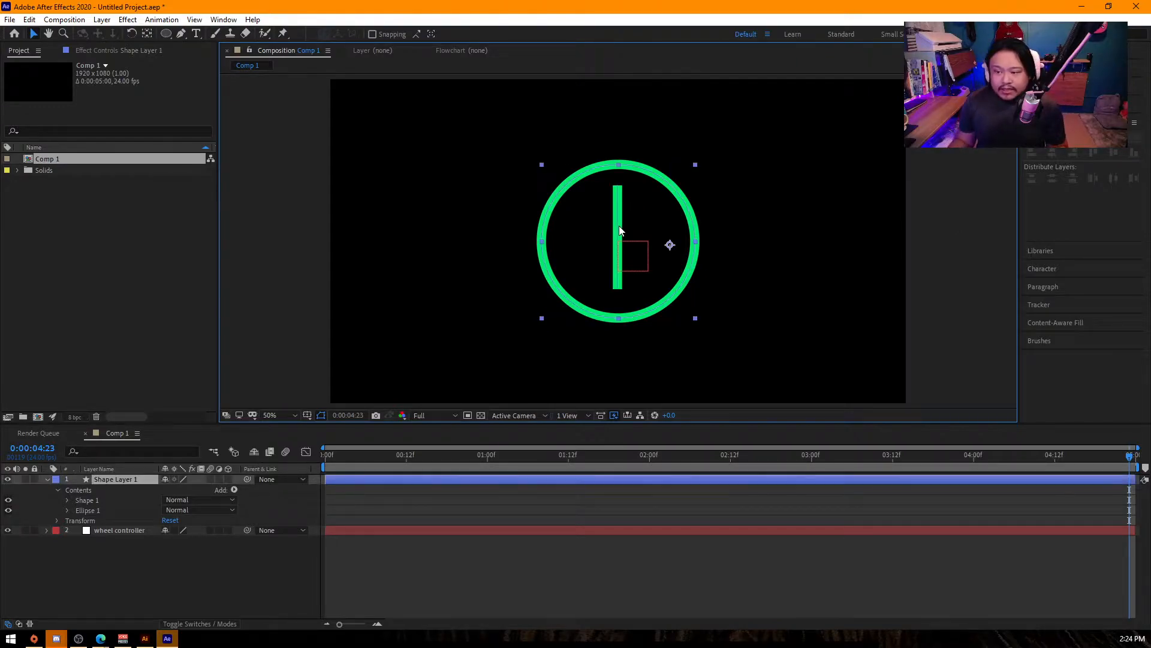
# - Draw a shorter horizontal line across the middle of the vertical line with the Pen tool to form a cross
pyautogui.click(181, 35)
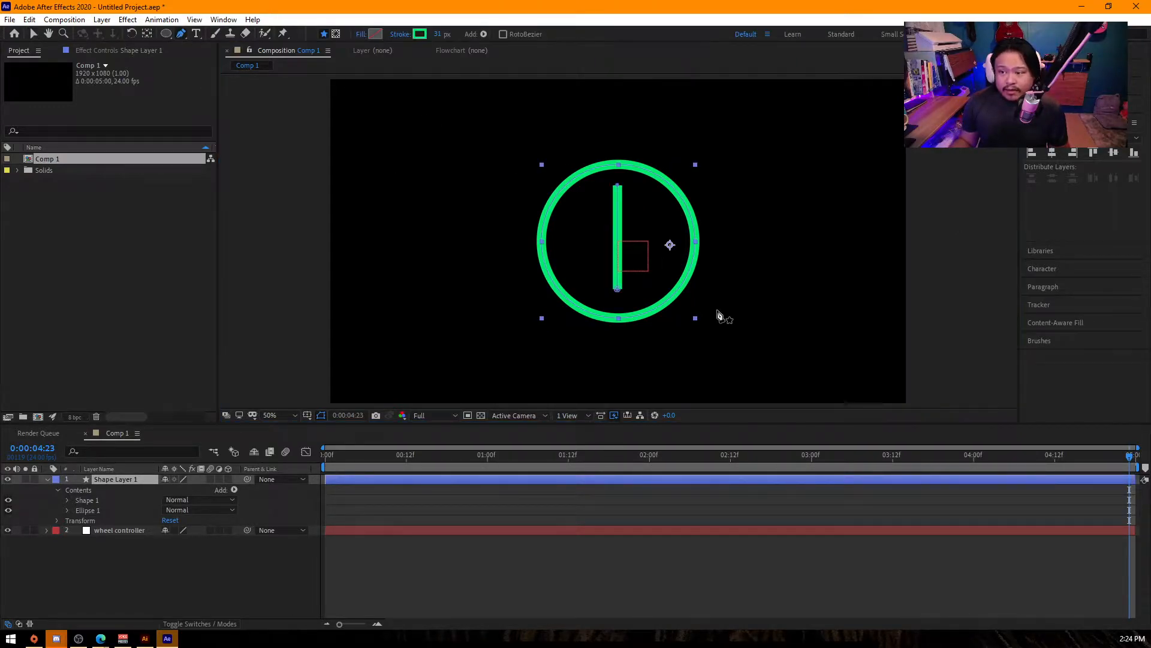
pyautogui.click(584, 240)
pyautogui.click(645, 240)
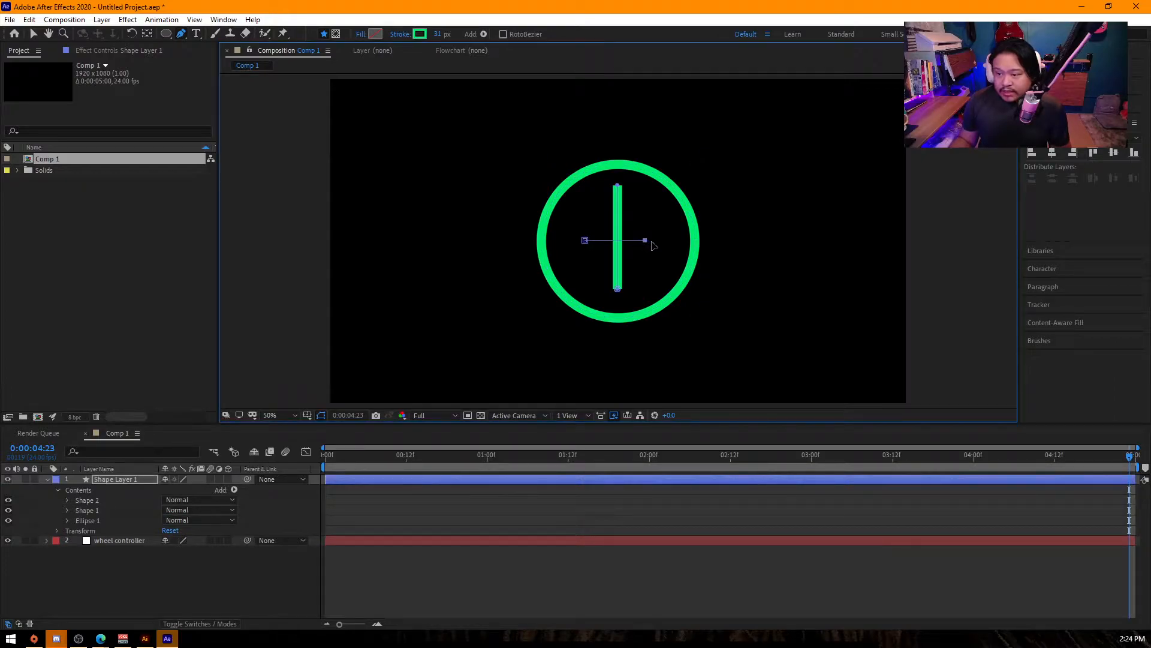
pyautogui.press('v')
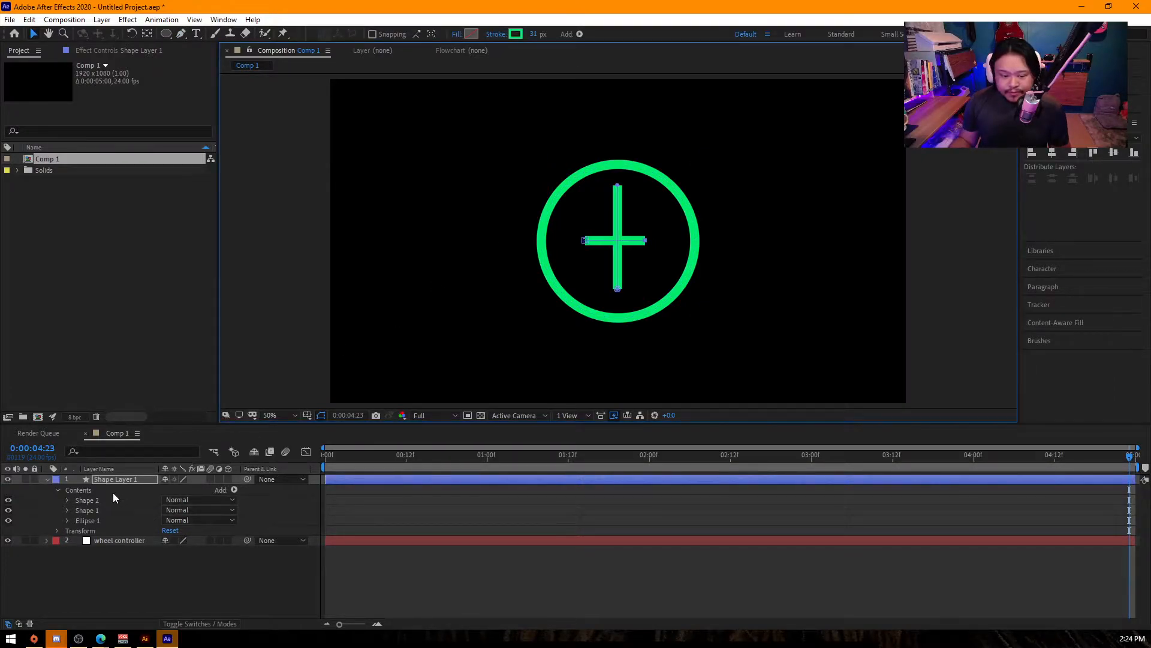
# - Align Shape 2, Shape 1 and Ellipse 1 by their horizontal centres
pyautogui.click(94, 500)
pyautogui.keyDown('shift'); pyautogui.click(91, 521); pyautogui.keyUp('shift')
pyautogui.click(1053, 153)
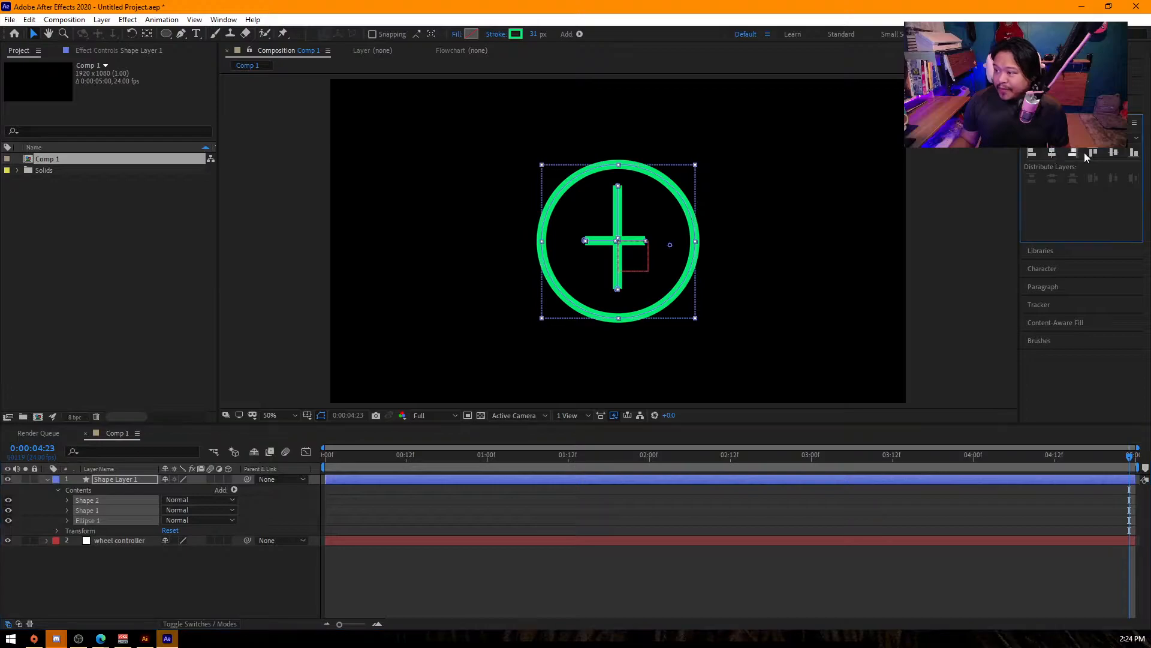
pyautogui.click(938, 355)
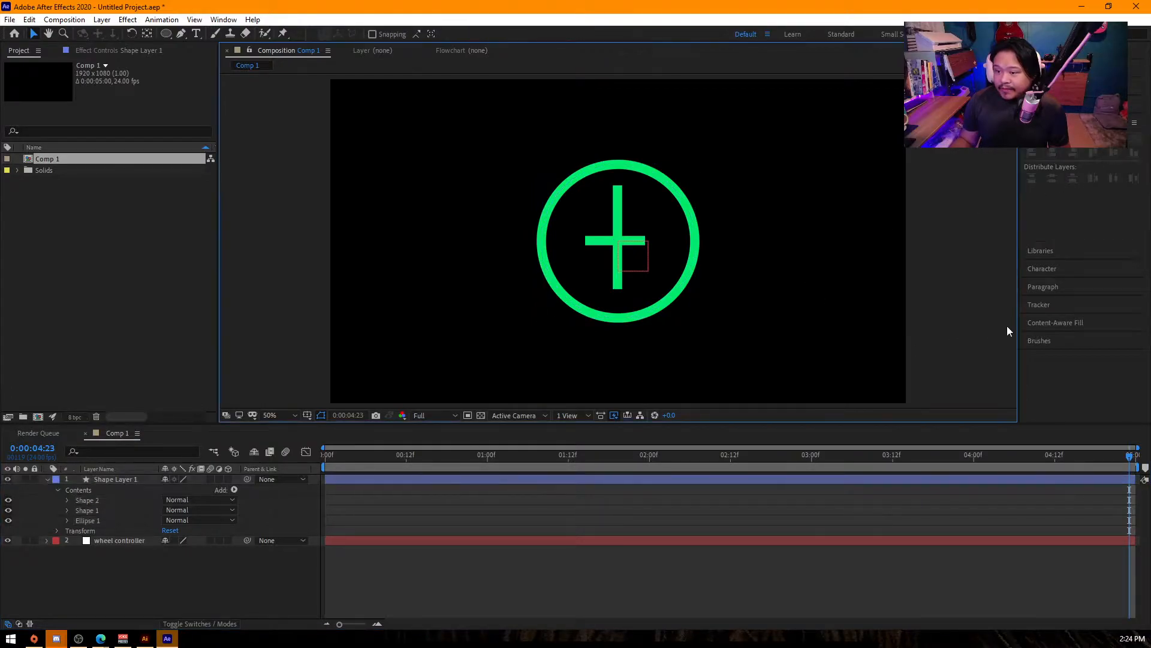
# - Set the position of Shape 2, the horizontal line, to 5.0, 0.0 in its own transform properties
pyautogui.click(602, 244)
pyautogui.click(93, 507)
pyautogui.click(95, 500)
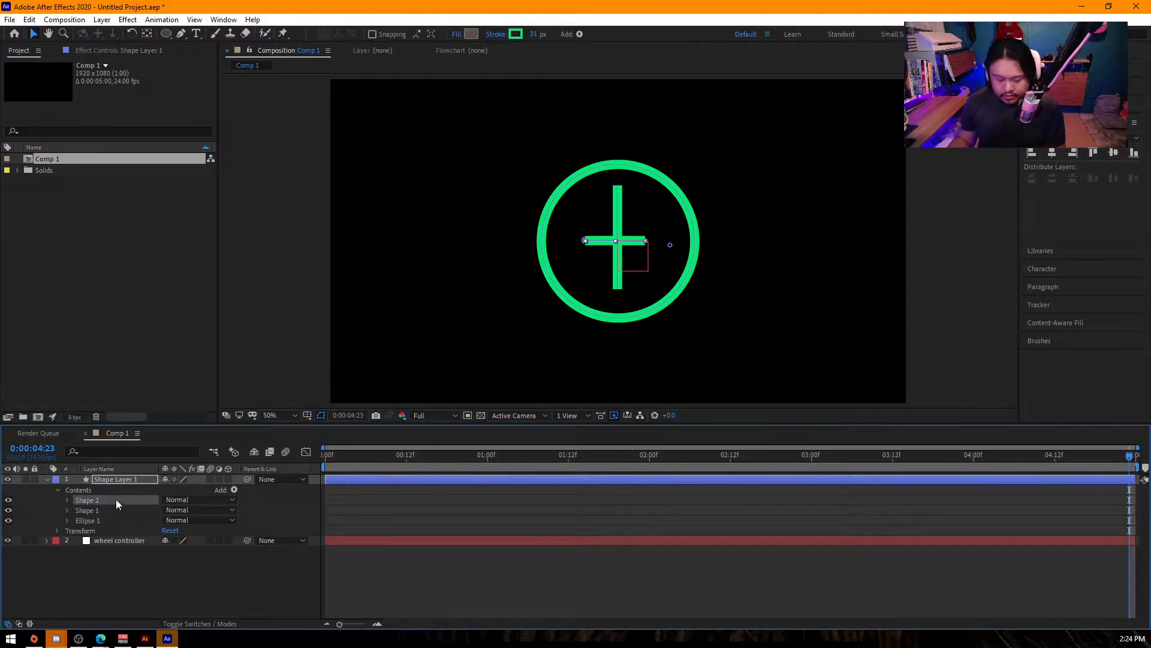
pyautogui.press('p')
pyautogui.click(48, 480)
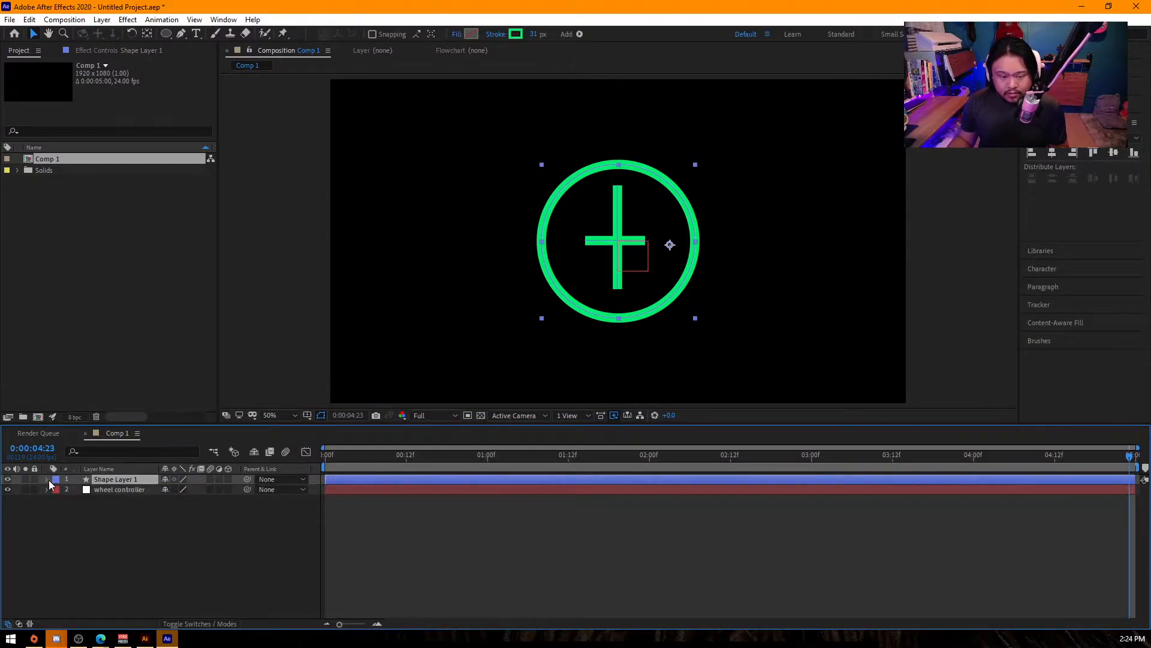
pyautogui.click(46, 479)
pyautogui.click(99, 513)
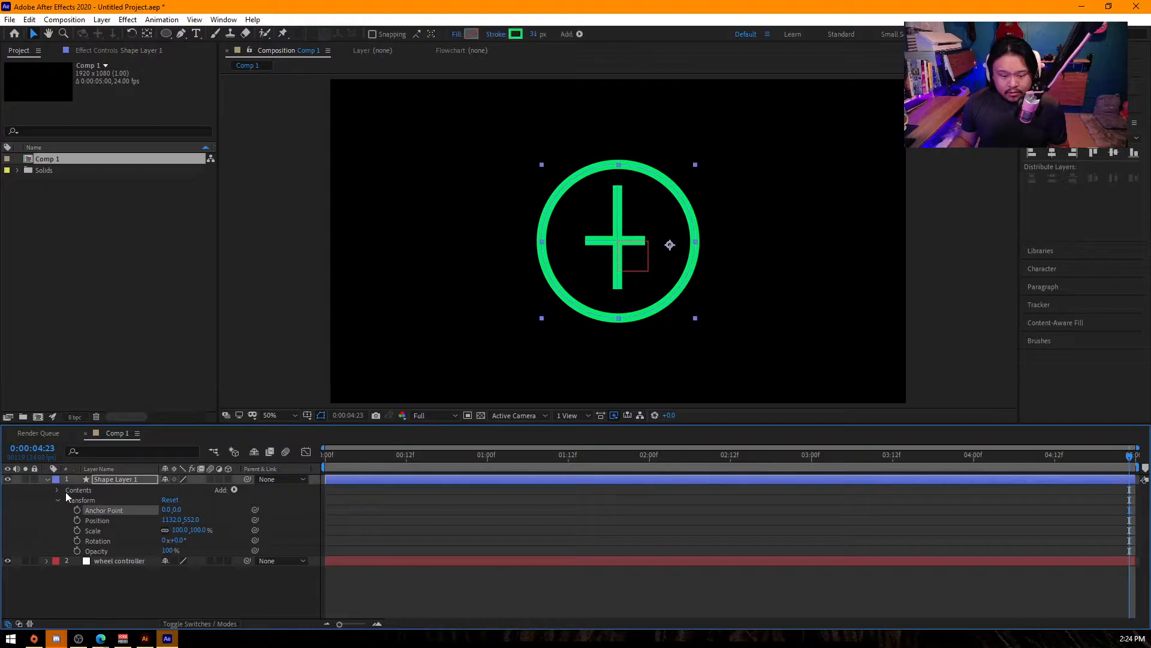
pyautogui.click(58, 490)
pyautogui.click(82, 499)
pyautogui.click(67, 500)
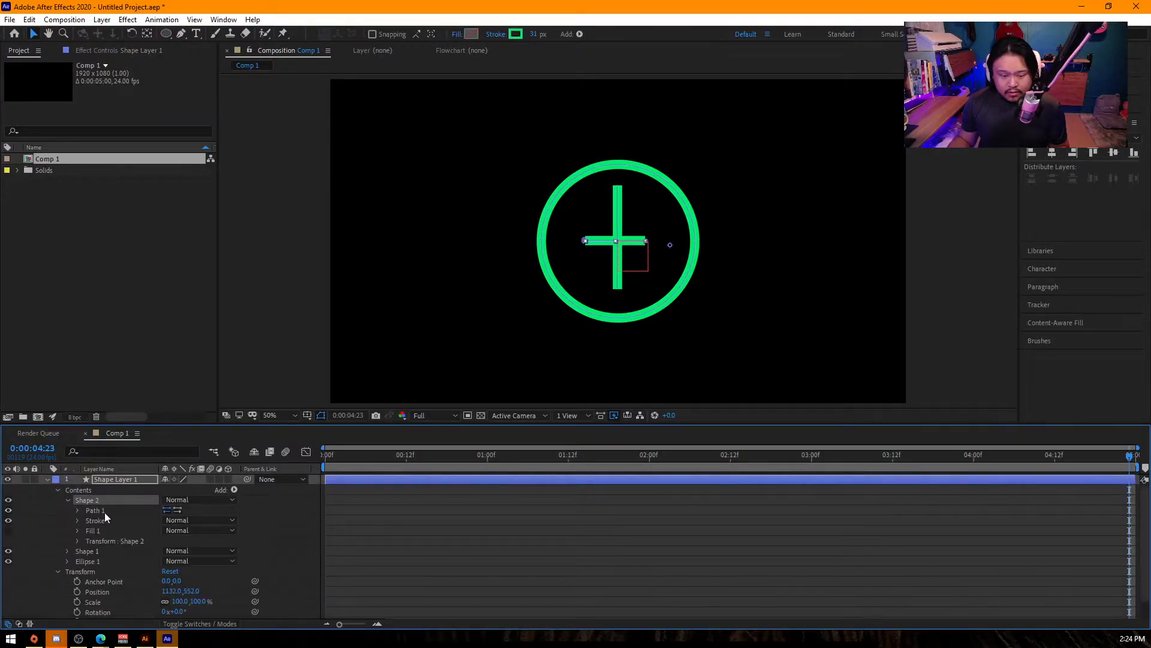
pyautogui.click(78, 510)
pyautogui.click(77, 530)
pyautogui.scroll(-1, 125, 539)
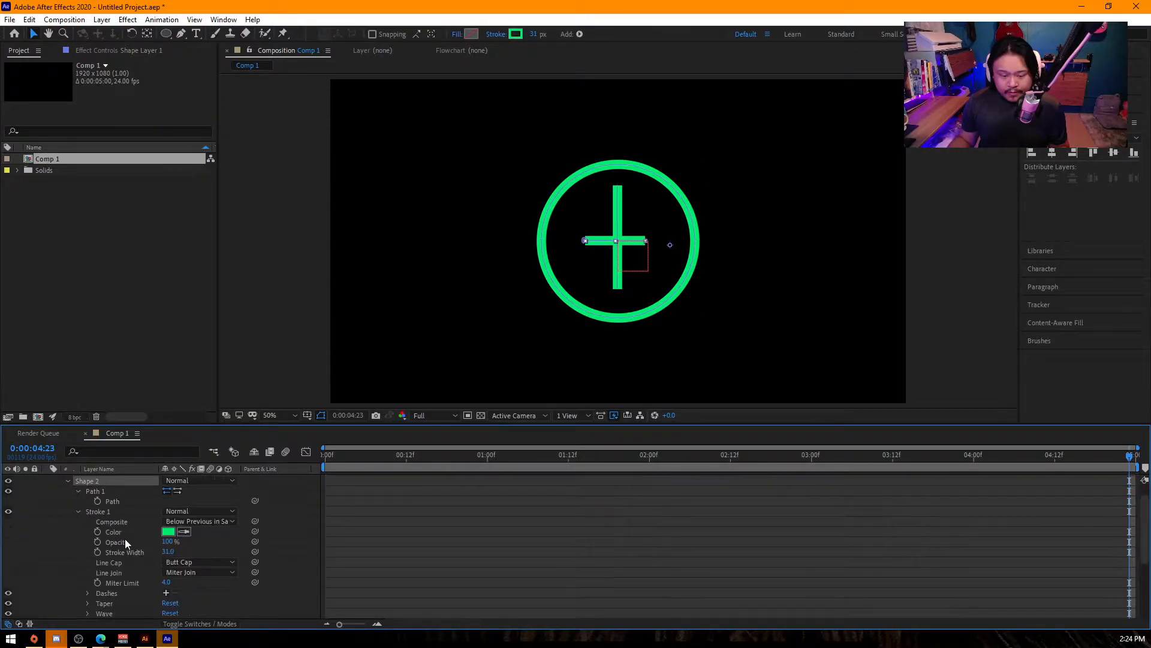
pyautogui.click(78, 502)
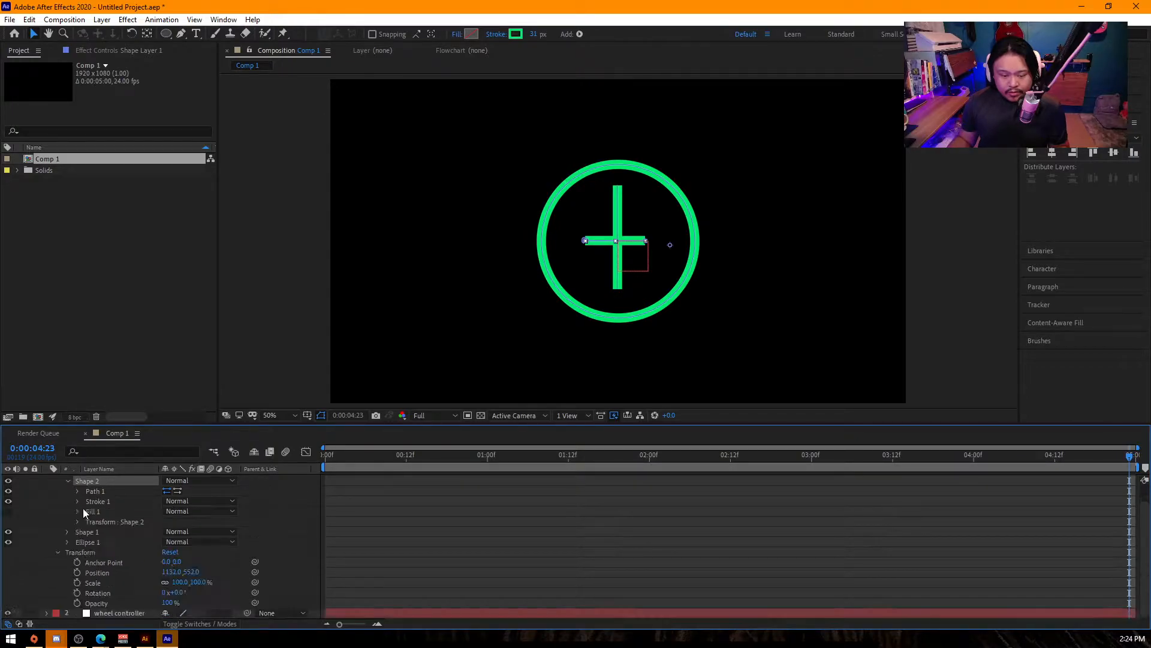
pyautogui.click(77, 521)
pyautogui.moveTo(166, 541); pyautogui.dragTo(171, 540)
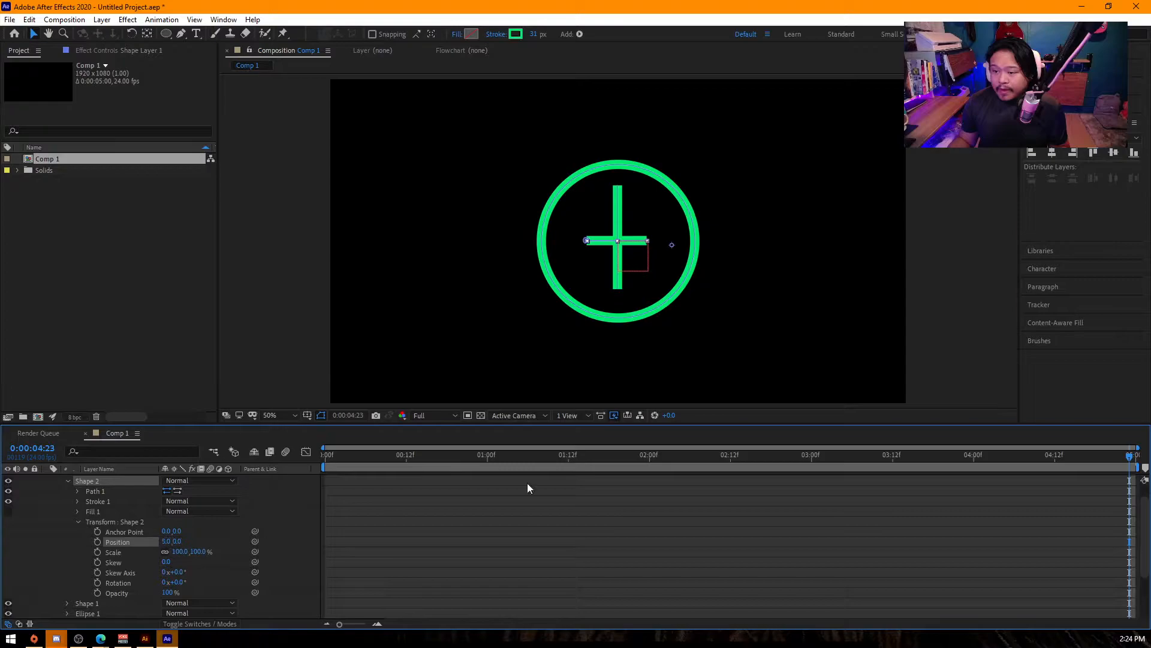
# - Collapse the shape layer's properties and move the layer below the wheel controller
pyautogui.scroll(2, 125, 480)
pyautogui.click(102, 479)
pyautogui.click(115, 478)
pyautogui.press('u')
pyautogui.click(134, 543)
pyautogui.moveTo(116, 479); pyautogui.dragTo(123, 496)
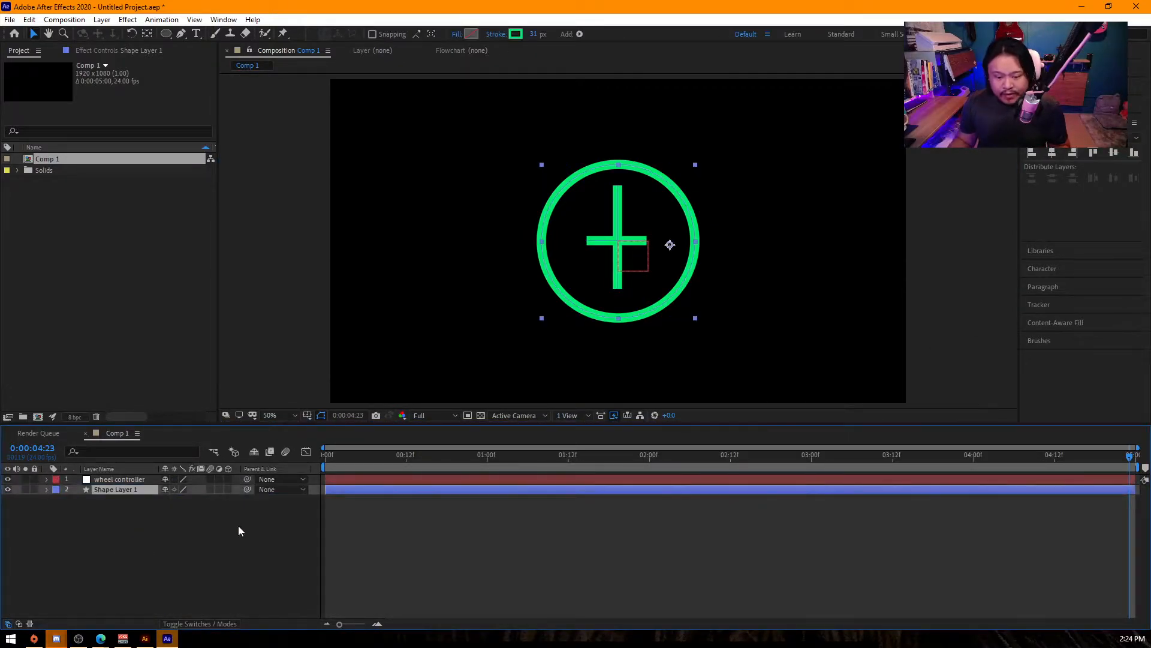
# - Enable snapping and move the shape layer's anchor point to the centre of the circle
pyautogui.click(128, 505)
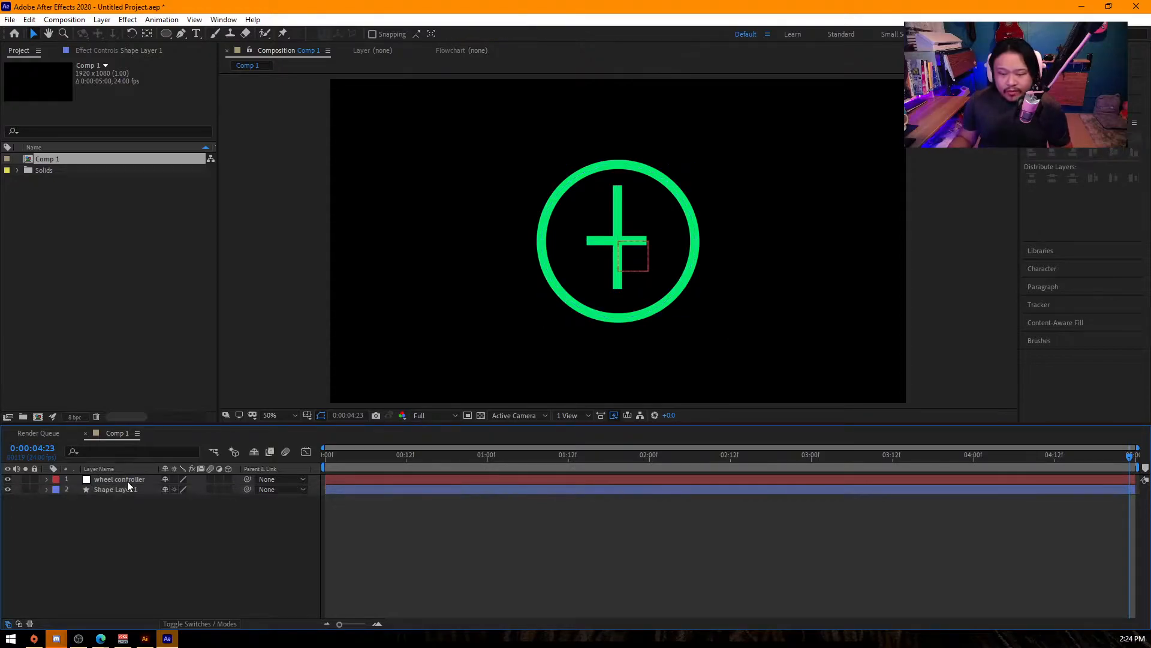
pyautogui.click(130, 475)
pyautogui.click(130, 488)
pyautogui.click(666, 257)
pyautogui.press('y')
pyautogui.click(346, 36)
pyautogui.moveTo(670, 245); pyautogui.dragTo(617, 241)
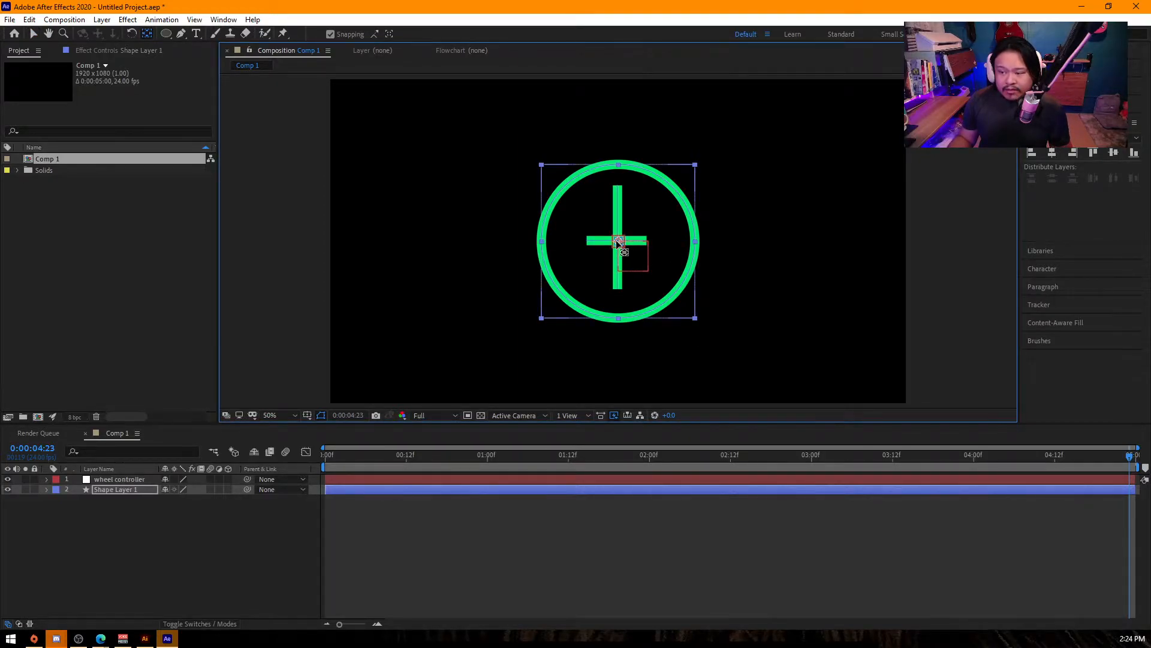
# - Add a rotation keyframe of 0x+0.0° to the shape layer at 0:00:04:23
pyautogui.click(124, 482)
pyautogui.click(123, 490)
pyautogui.press('r')
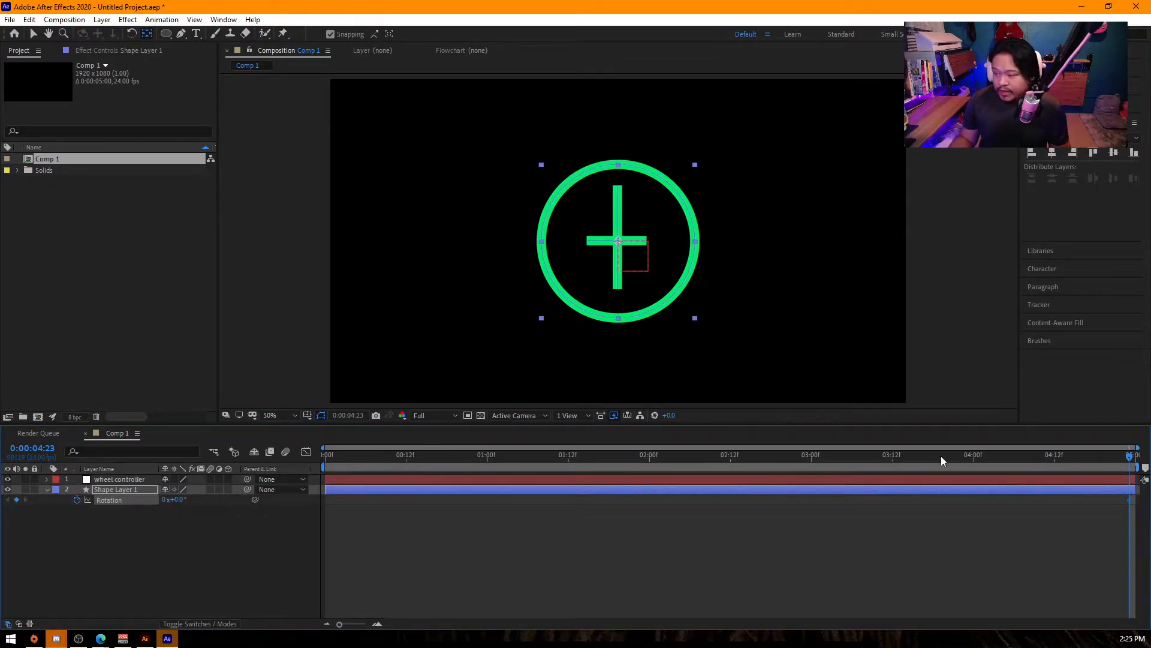
# - Set the shape layer's rotation to 2 full revolutions at 0:00:00:00 and preview the spinning wheel
pyautogui.moveTo(1067, 454); pyautogui.dragTo(156, 504)
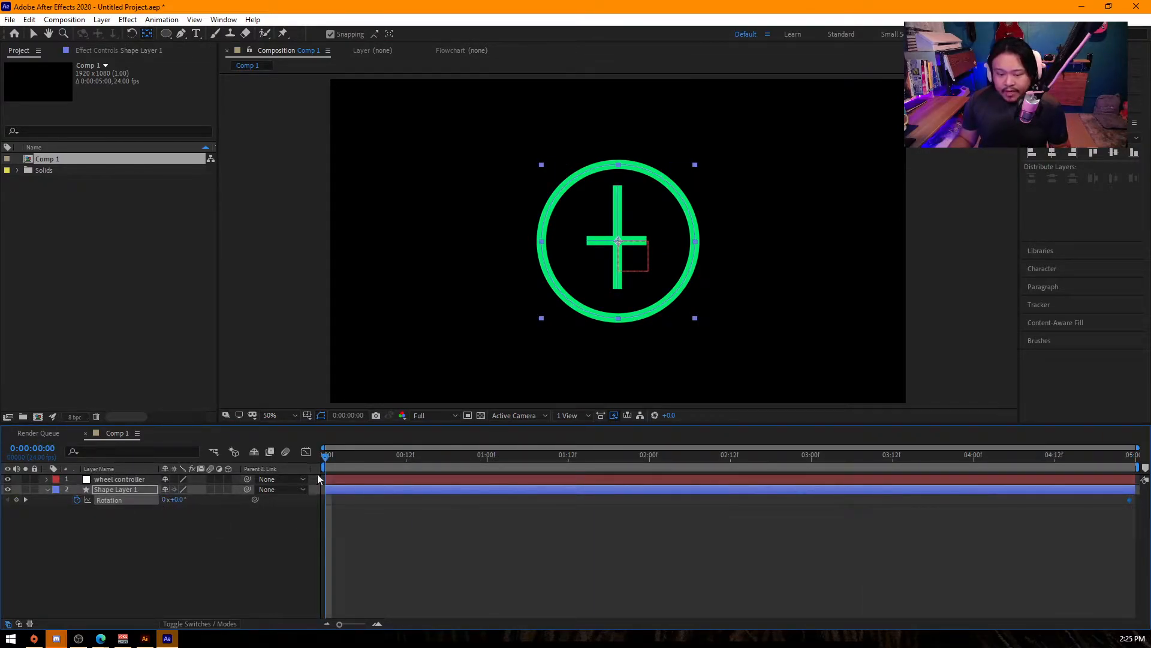
pyautogui.click(164, 500)
pyautogui.write('2')
pyautogui.press('Return')
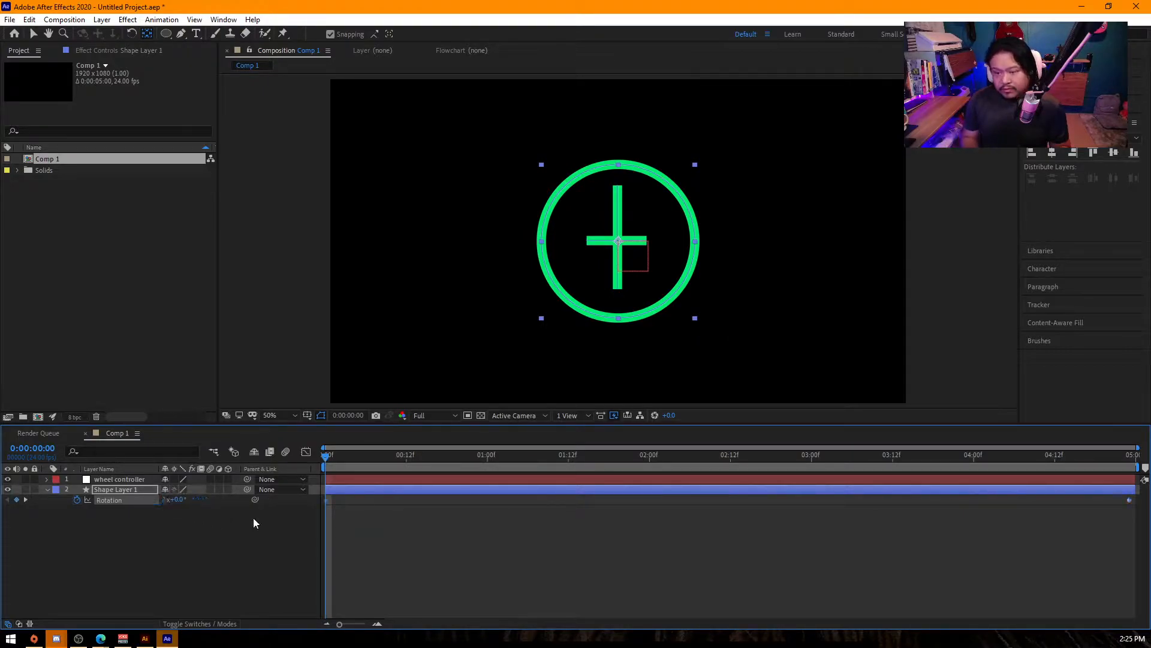
pyautogui.press('space')
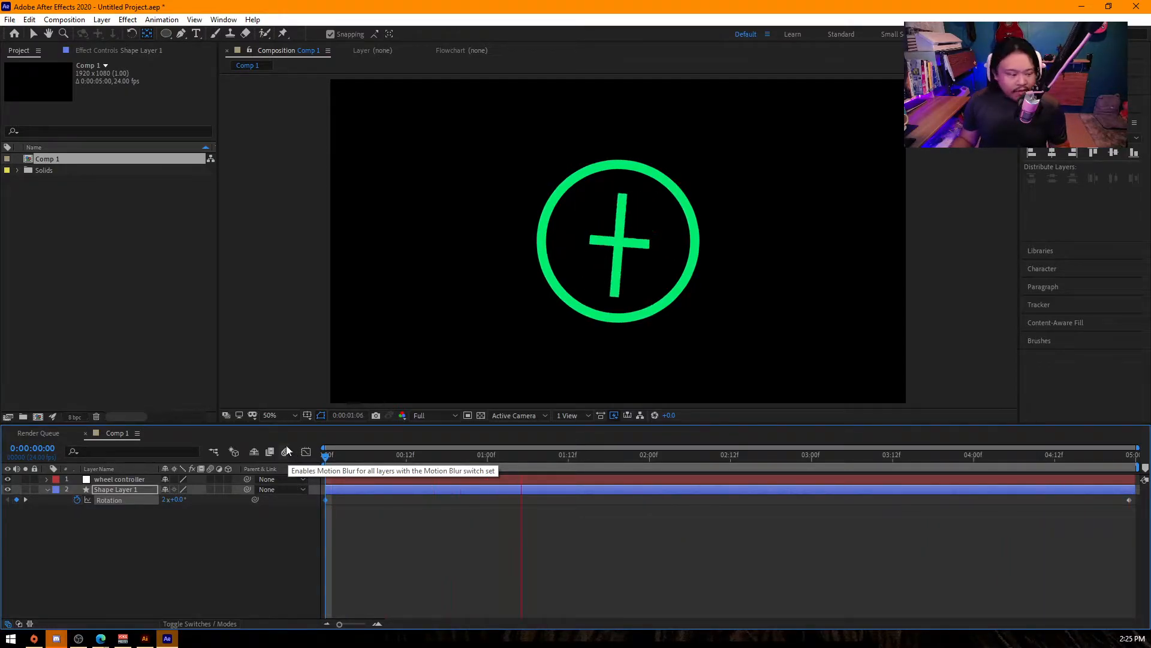
pyautogui.press('space')
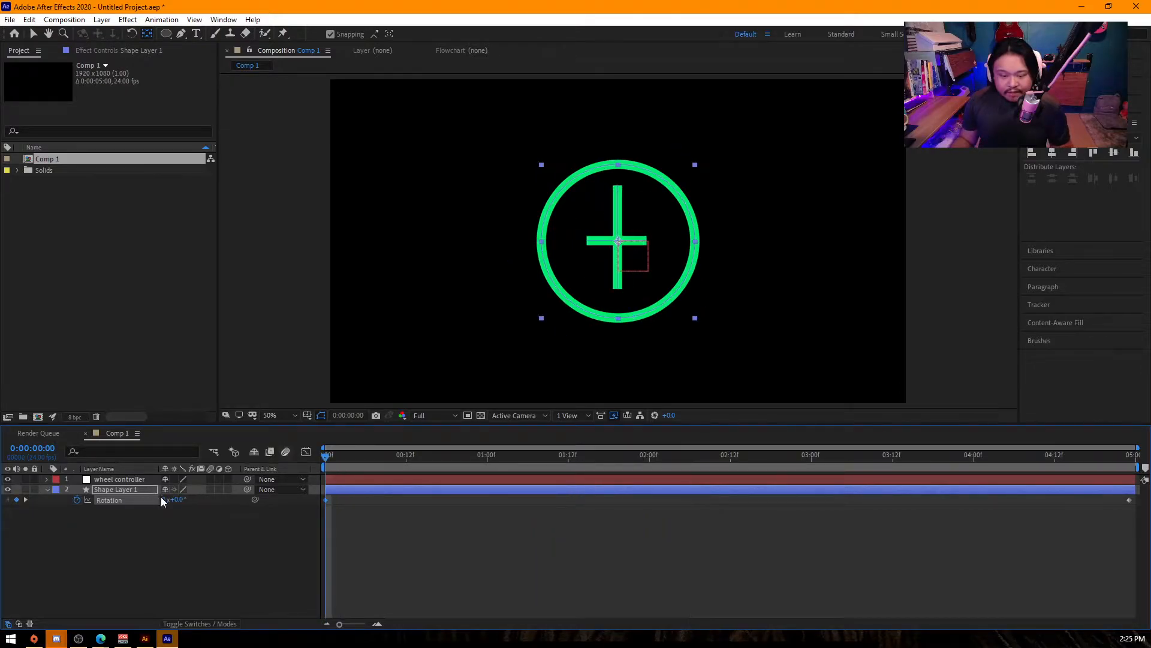
# - Preview the shape layer's rotation animation from the first frame
pyautogui.click(194, 534)
pyautogui.press('space')
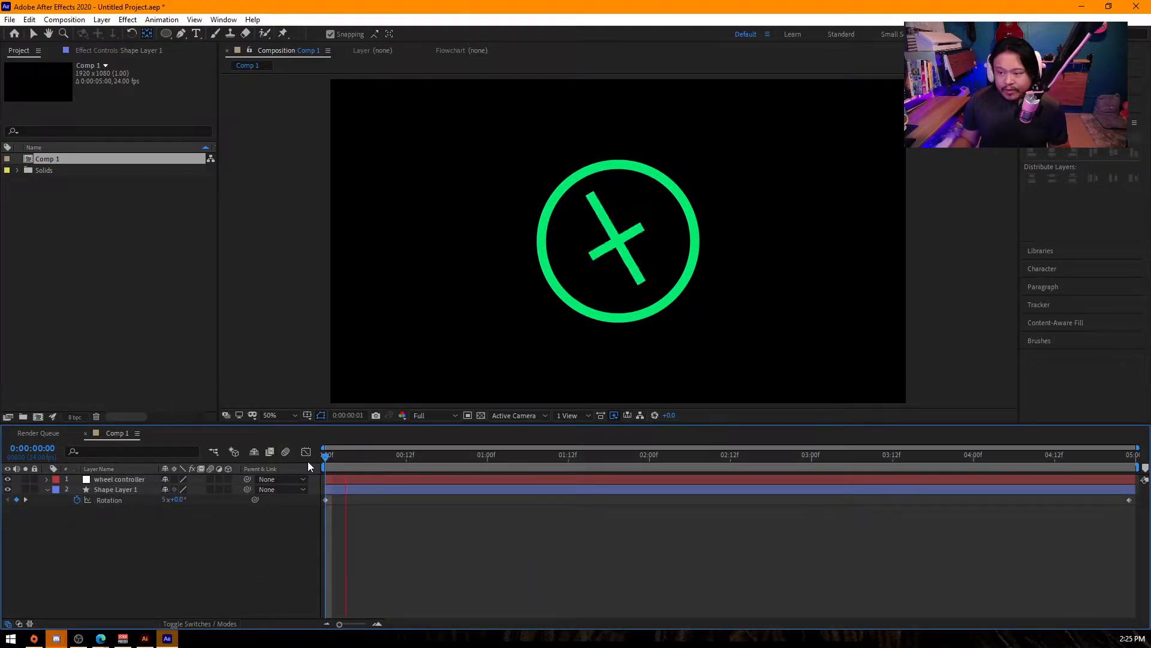
pyautogui.press('space')
# - Time-reverse the two rotation keyframes of Shape Layer 1 and preview the wheel from the first frame
pyautogui.moveTo(326, 515); pyautogui.dragTo(1139, 489)
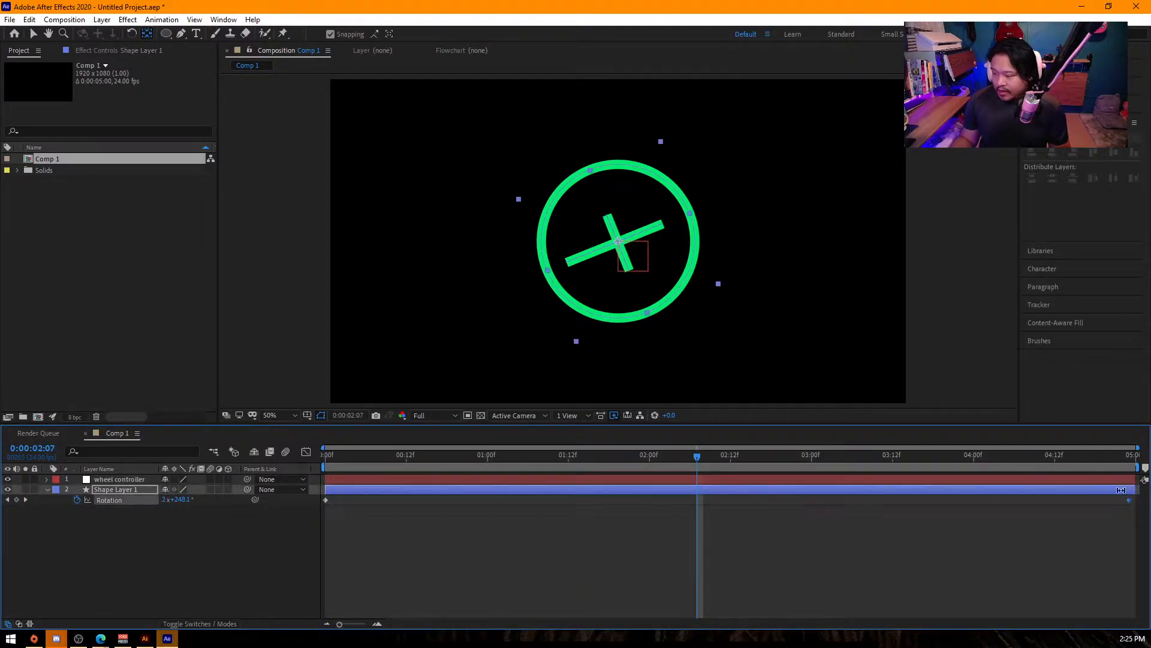
pyautogui.rightClick(327, 502)
pyautogui.moveTo(413, 488)
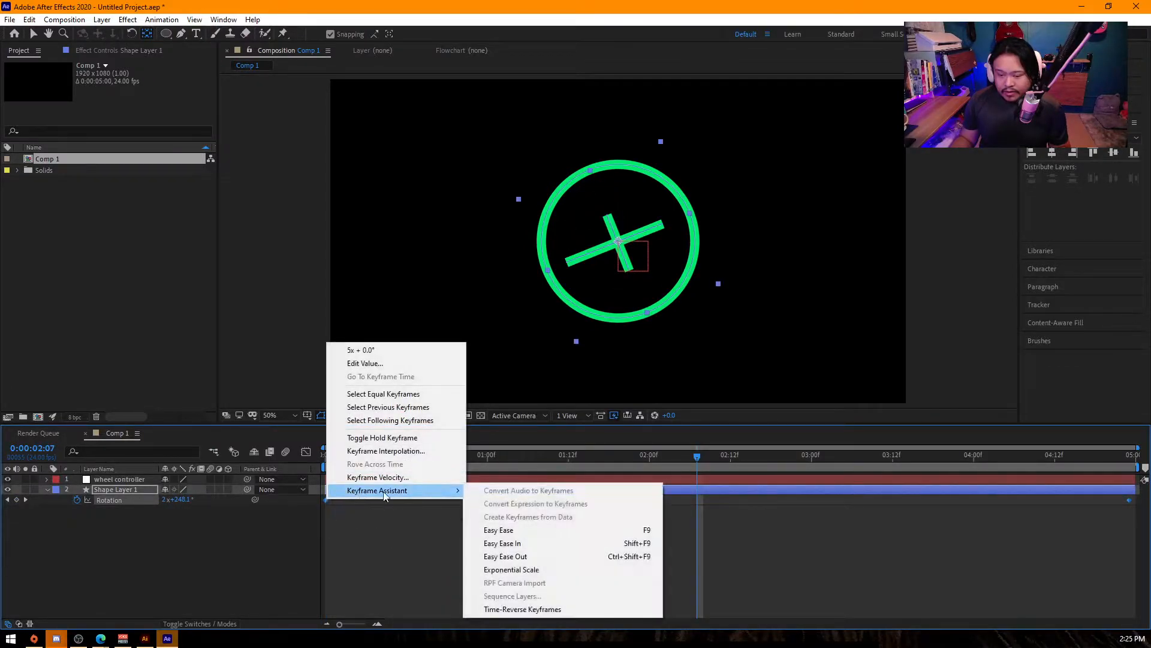
pyautogui.click(540, 609)
pyautogui.click(677, 591)
pyautogui.moveTo(348, 458); pyautogui.dragTo(219, 442)
pyautogui.press('space')
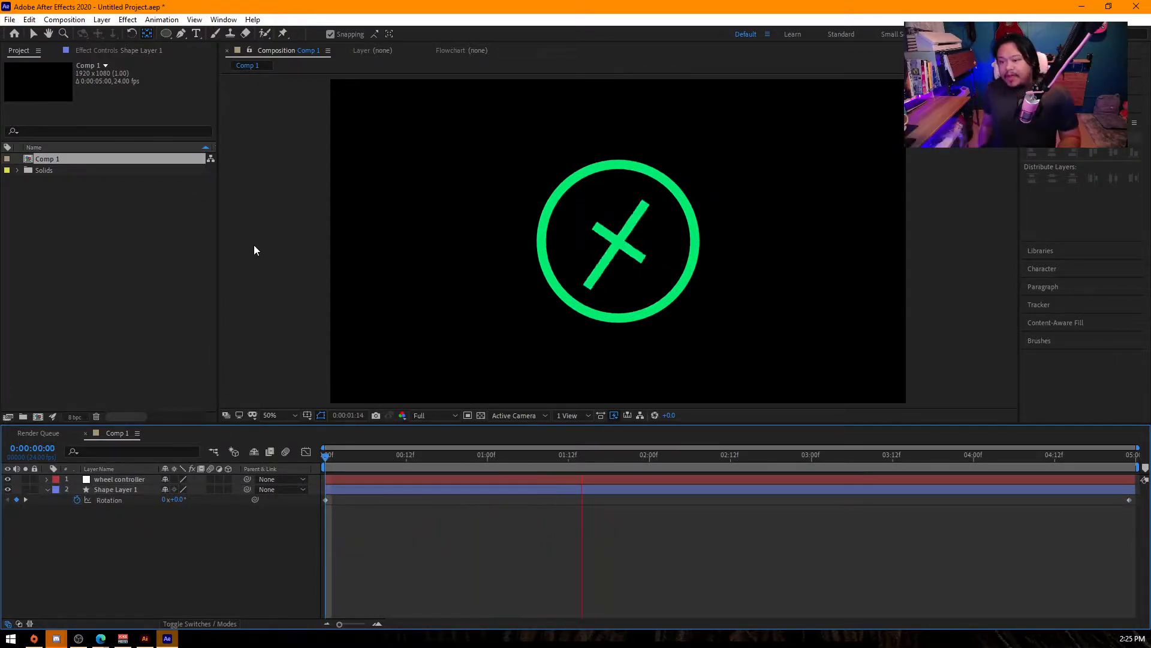
pyautogui.press('space')
# - Return to the first frame and collapse the revealed properties of Shape Layer 1
pyautogui.press('Home')
pyautogui.click(141, 490)
pyautogui.press('u')
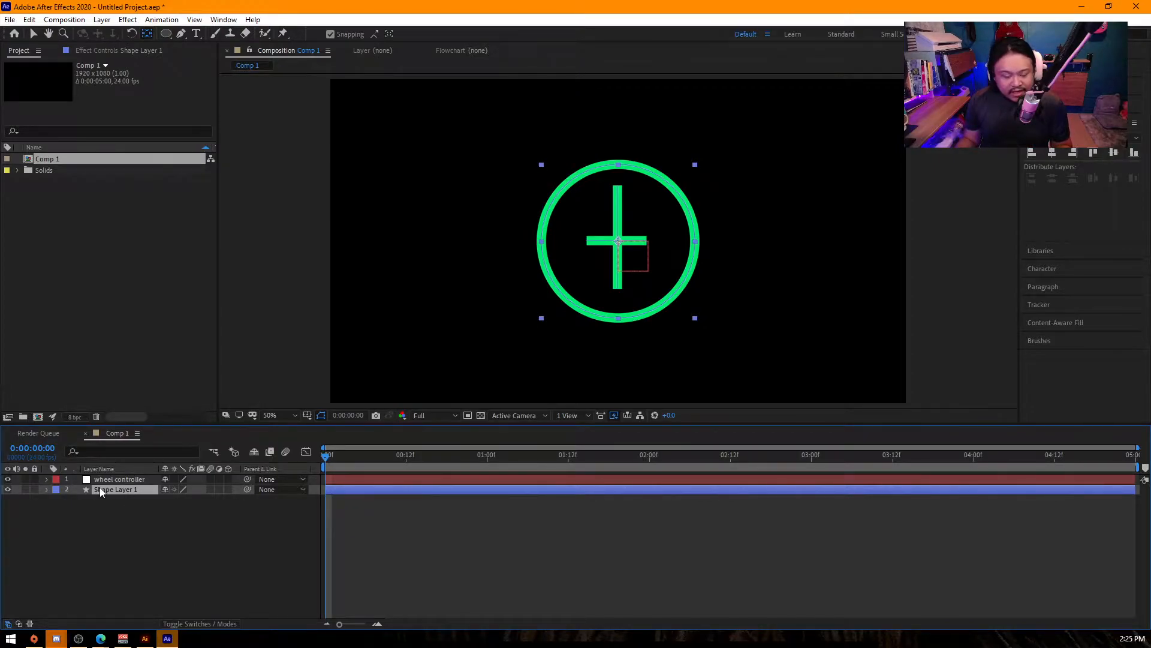
pyautogui.click(124, 479)
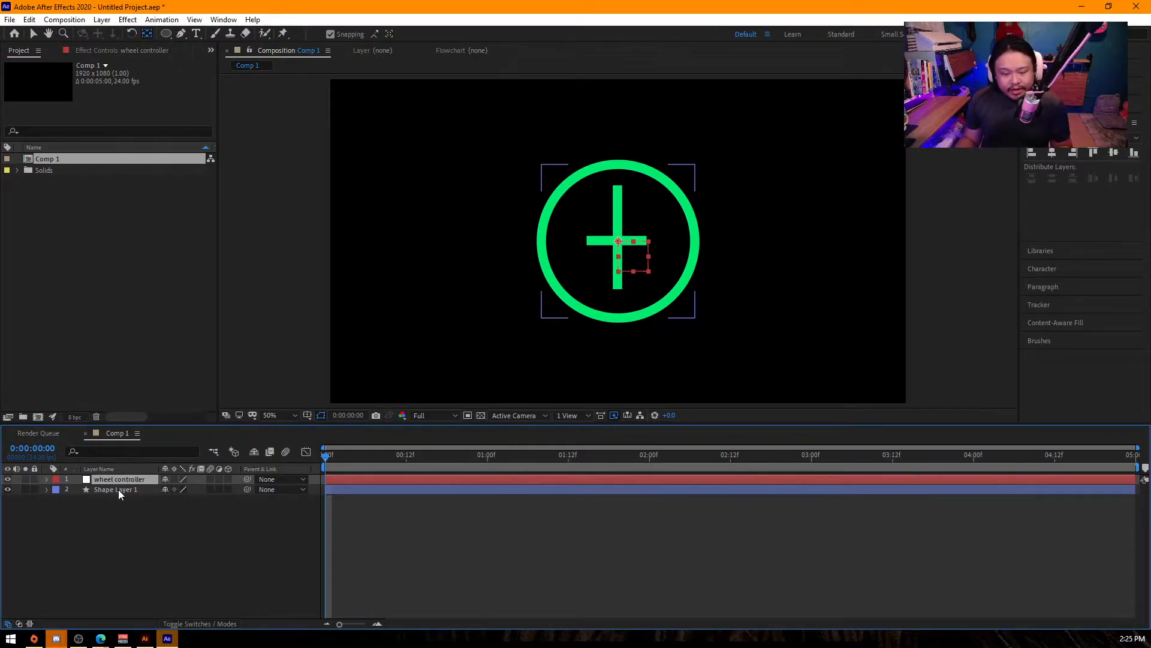
pyautogui.click(117, 490)
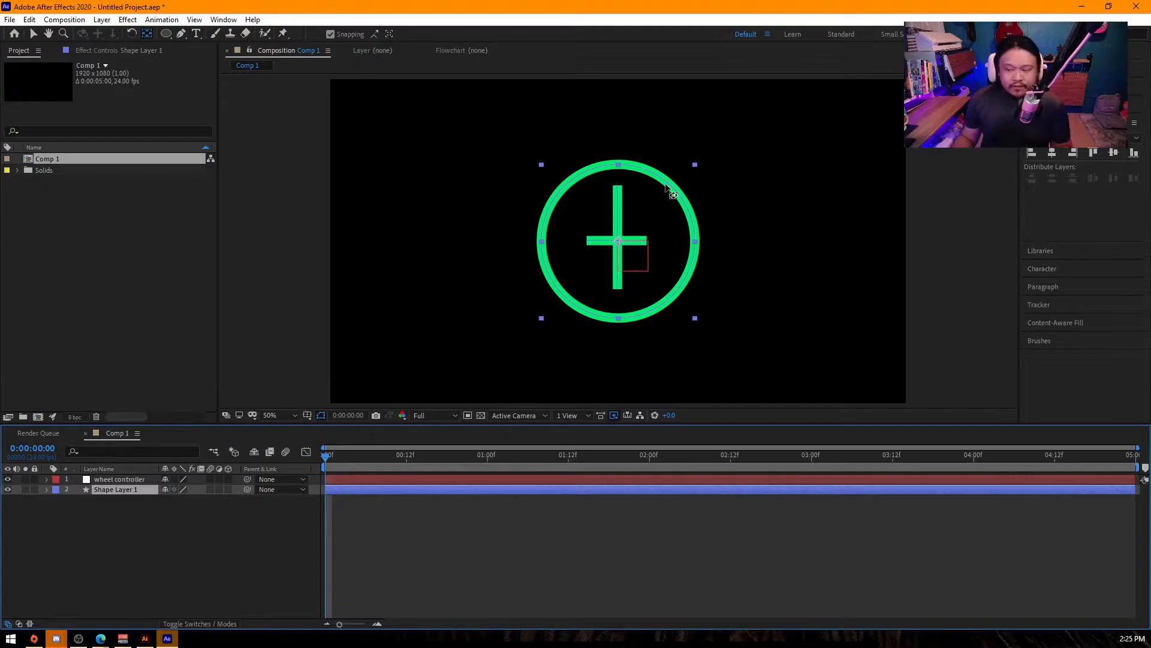
# - Scale the wheel to 54% and duplicate it to form a side-by-side pair in the lower half of the frame
pyautogui.press('s')
pyautogui.moveTo(203, 504); pyautogui.dragTo(171, 503)
pyautogui.moveTo(623, 250); pyautogui.dragTo(624, 329)
pyautogui.hotkey('ctrl', 'd')
pyautogui.click(224, 542)
# - Draw a straight horizontal line above both wheels with the Pen tool and place its layer below the wheel controller
pyautogui.click(180, 33)
pyautogui.click(358, 266)
pyautogui.click(708, 268)
pyautogui.press('v')
pyautogui.click(538, 542)
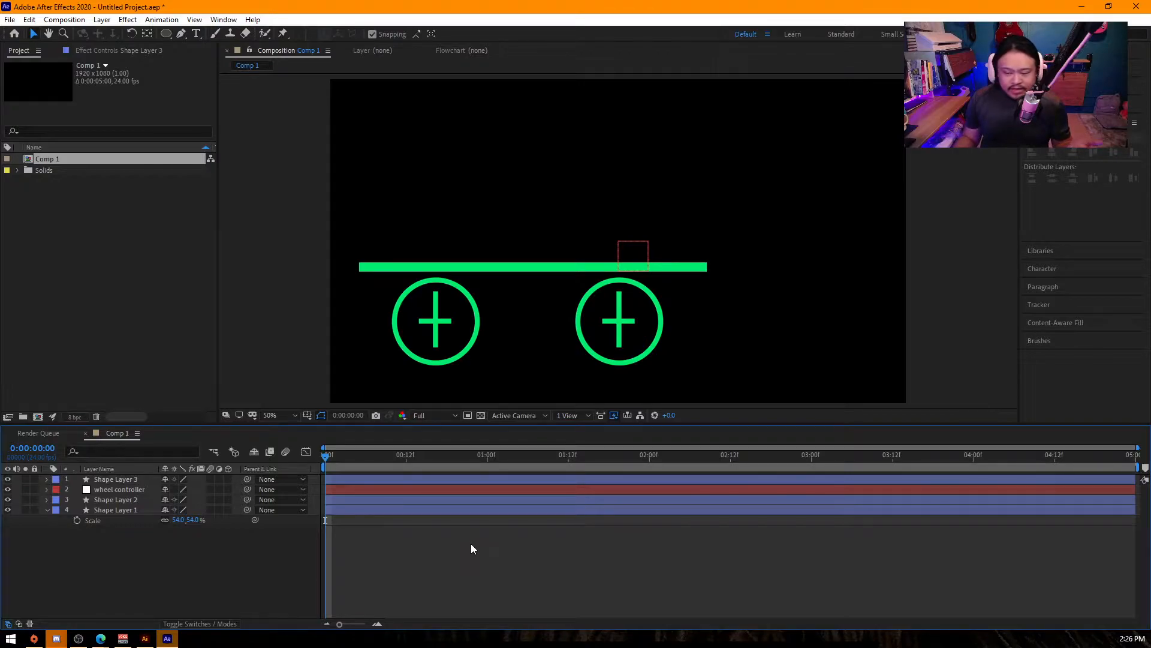
pyautogui.moveTo(121, 480); pyautogui.dragTo(132, 495)
pyautogui.click(213, 577)
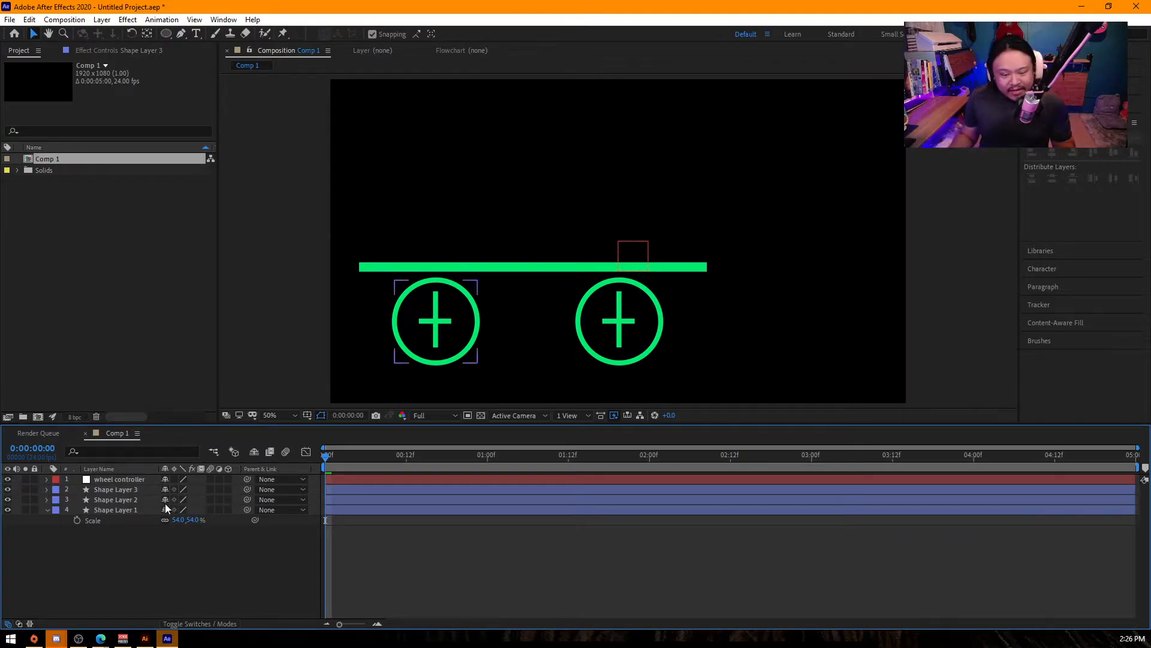
# - Parent Shape Layers 1, 2 and 3 to the wheel controller null
pyautogui.click(134, 480)
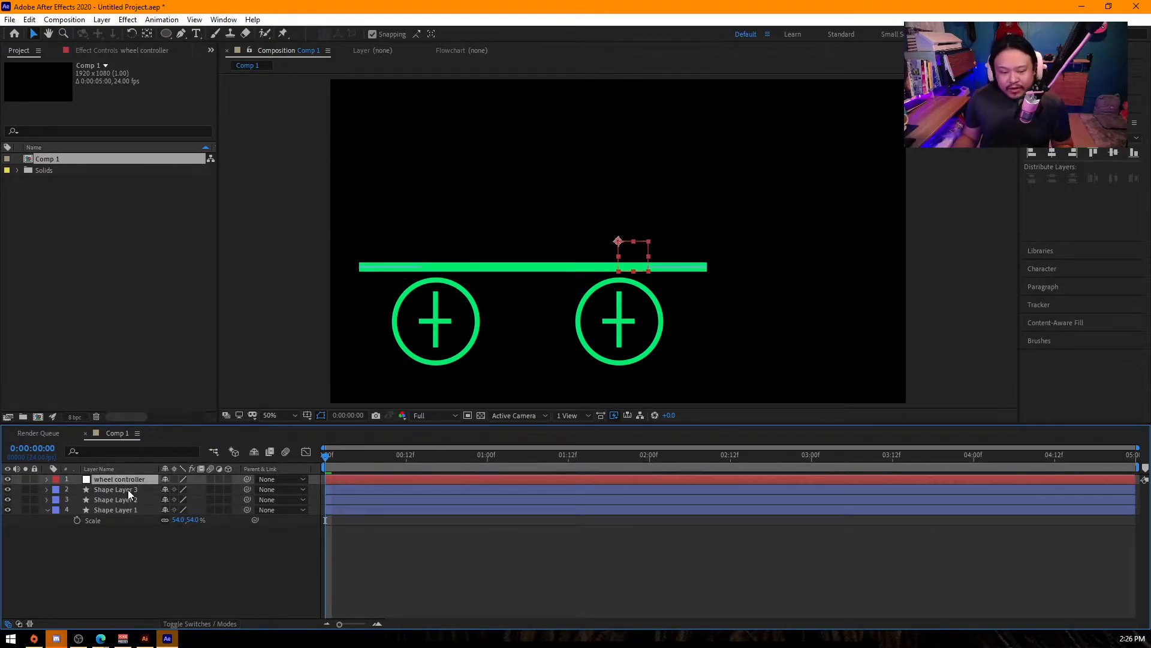
pyautogui.click(128, 488)
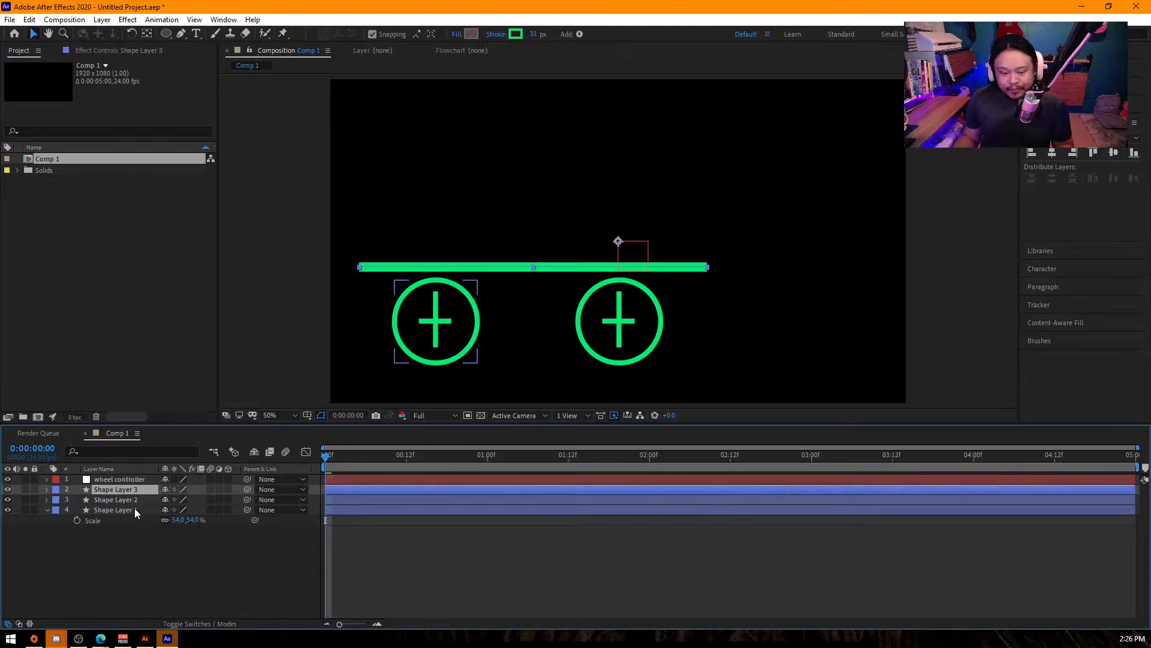
pyautogui.click(207, 624)
pyautogui.click(210, 624)
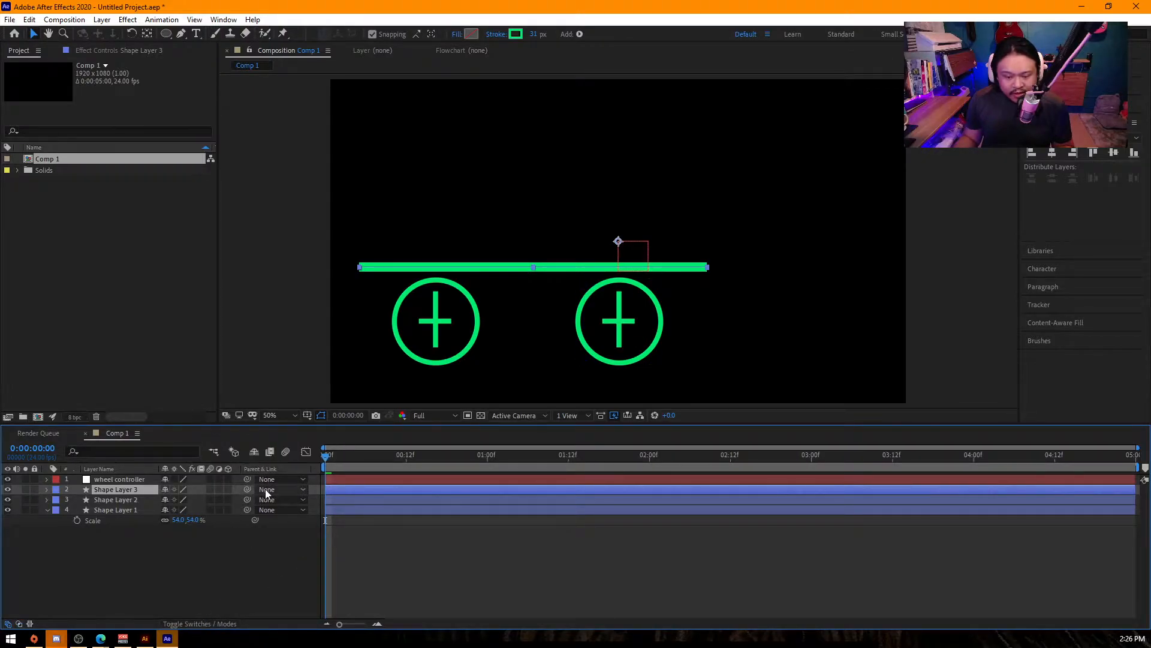
pyautogui.keyDown('shift'); pyautogui.click(125, 509); pyautogui.keyUp('shift')
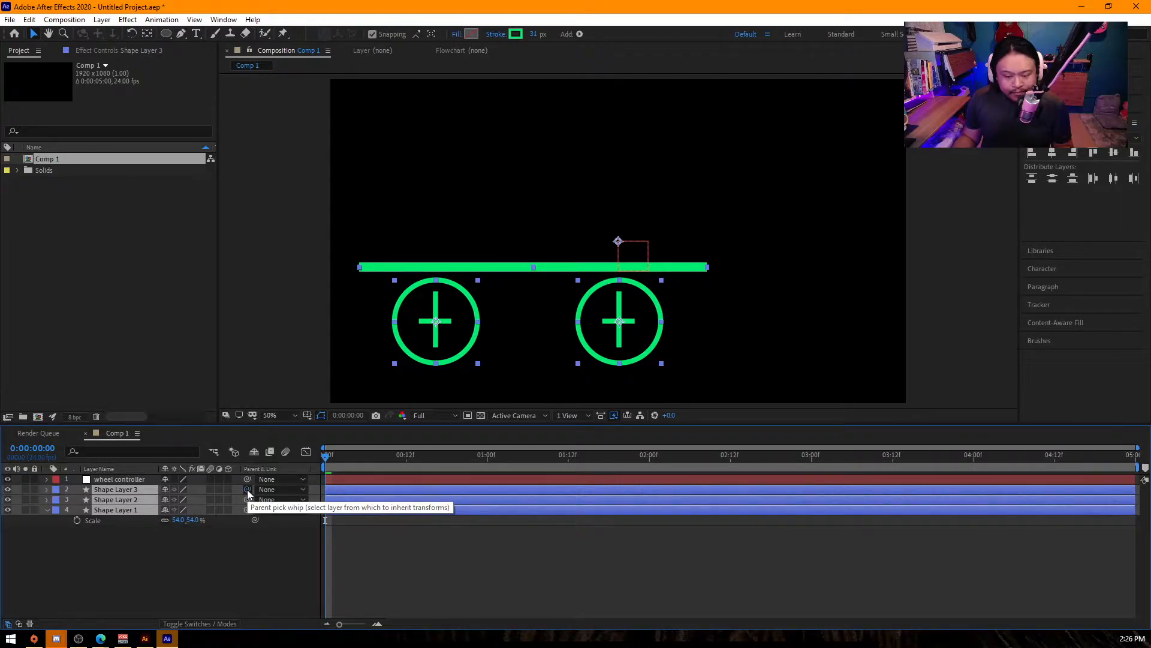
pyautogui.moveTo(187, 490); pyautogui.dragTo(119, 483)
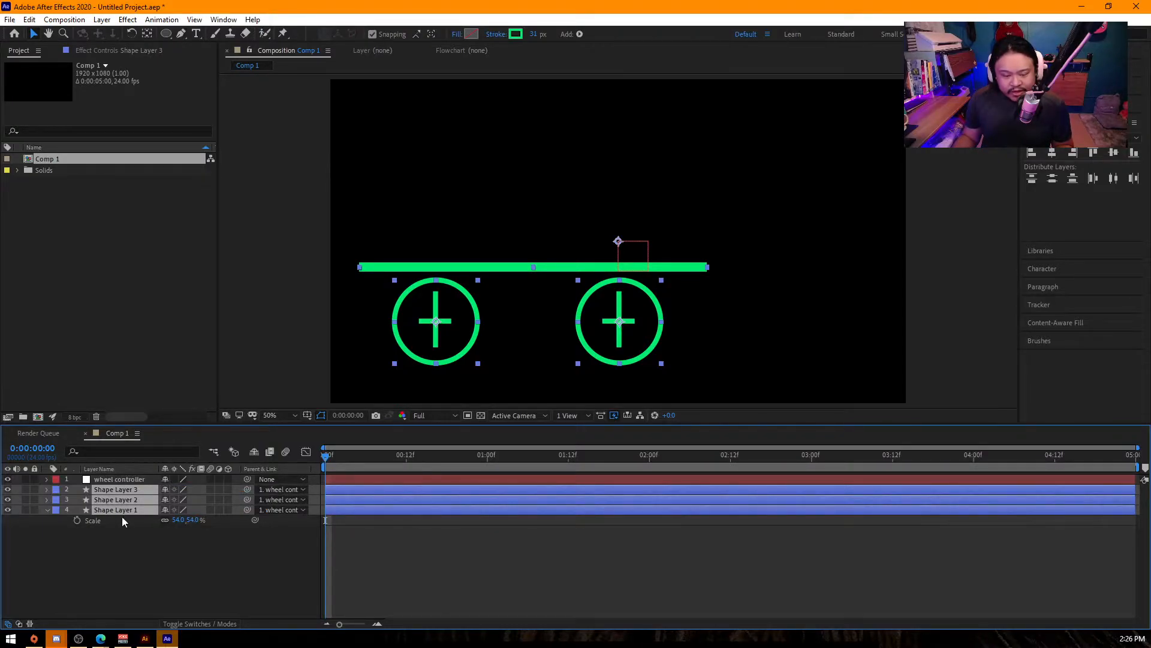
# - Try out the wheel controller's horizontal position and scale the null to 62%
pyautogui.click(127, 477)
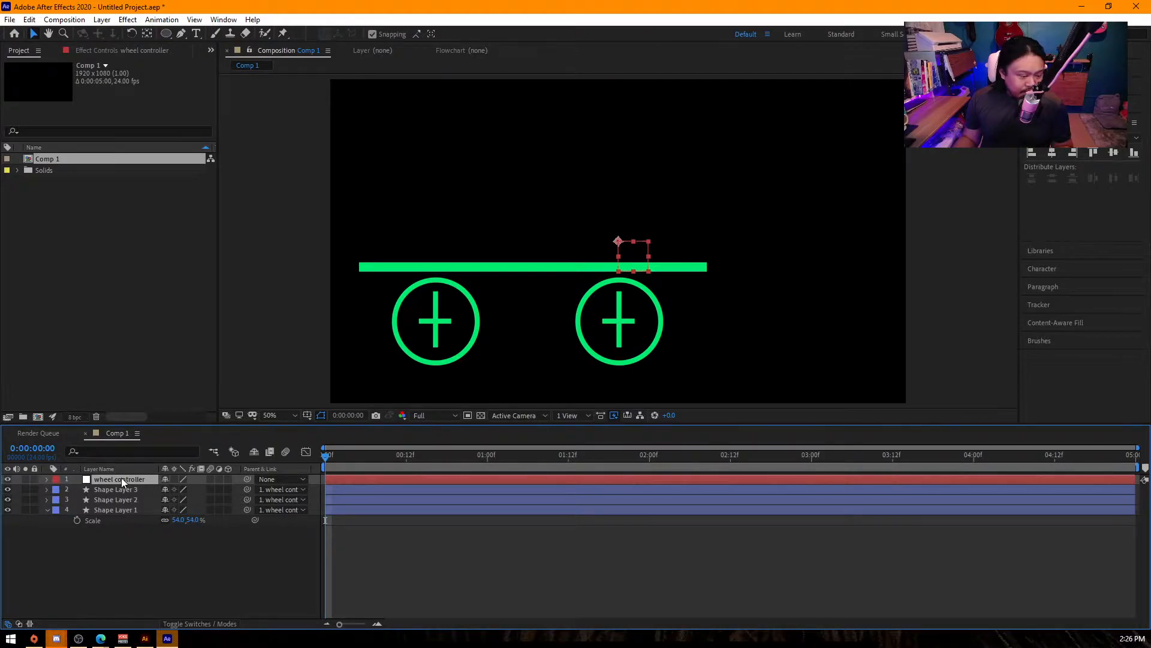
pyautogui.press('p')
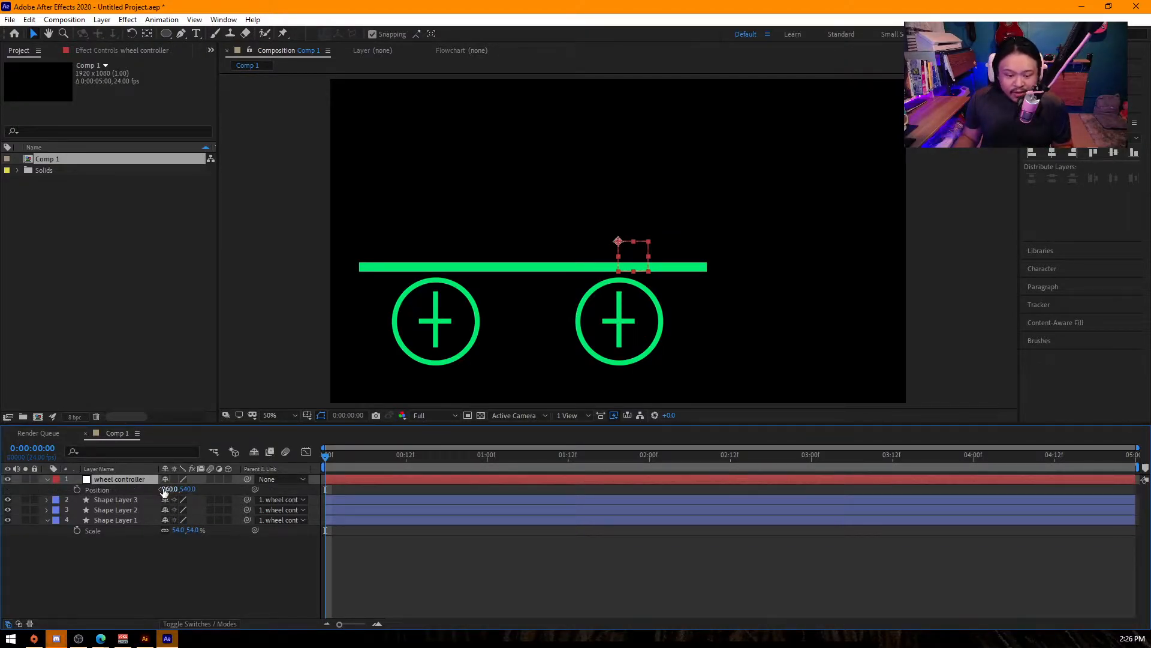
pyautogui.moveTo(168, 491)
pyautogui.mouseDown()
pyautogui.moveTo(192, 491)
pyautogui.moveTo(110, 496)
pyautogui.moveTo(762, 527)
pyautogui.moveTo(209, 534)
pyautogui.moveTo(815, 543)
pyautogui.moveTo(138, 546)
pyautogui.moveTo(828, 543)
pyautogui.moveTo(155, 549)
pyautogui.moveTo(540, 546)
pyautogui.moveTo(179, 546)
pyautogui.moveTo(468, 545)
pyautogui.moveTo(179, 542)
pyautogui.moveTo(465, 538)
pyautogui.moveTo(150, 489)
pyautogui.moveTo(210, 488)
pyautogui.moveTo(174, 496)
pyautogui.moveTo(187, 496)
pyautogui.mouseUp()
pyautogui.press('s')
pyautogui.moveTo(324, 459); pyautogui.dragTo(109, 494)
# - Reveal the rotation keyframes of both wheel layers and preview the two spinning wheels
pyautogui.press('r')
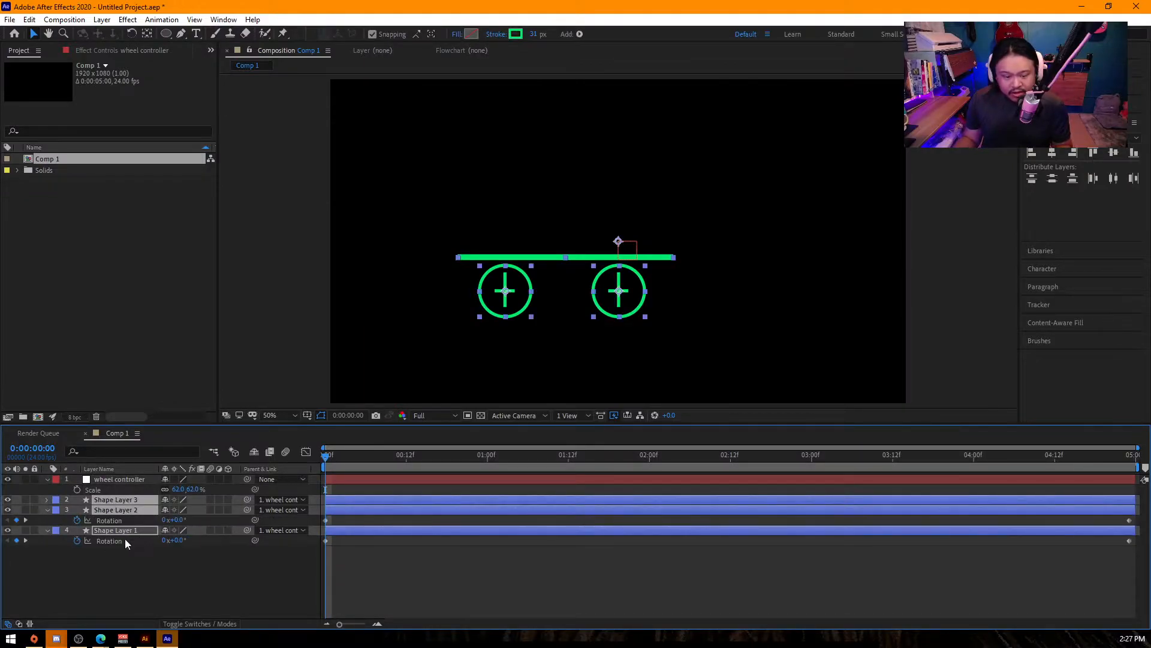
pyautogui.click(132, 538)
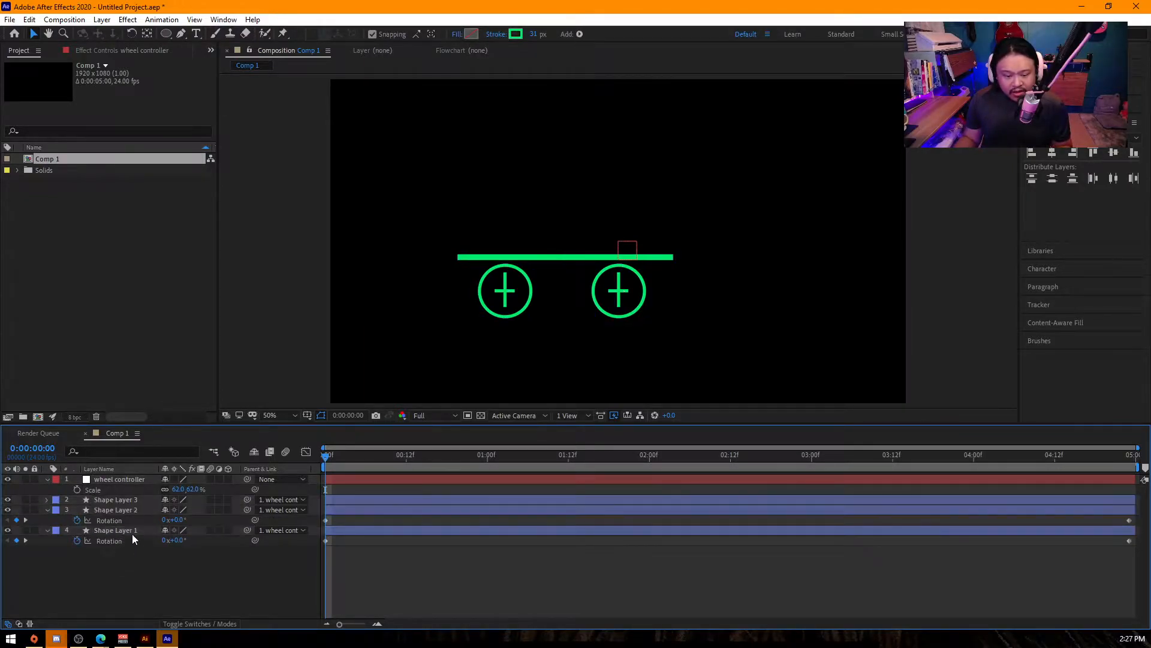
pyautogui.click(128, 499)
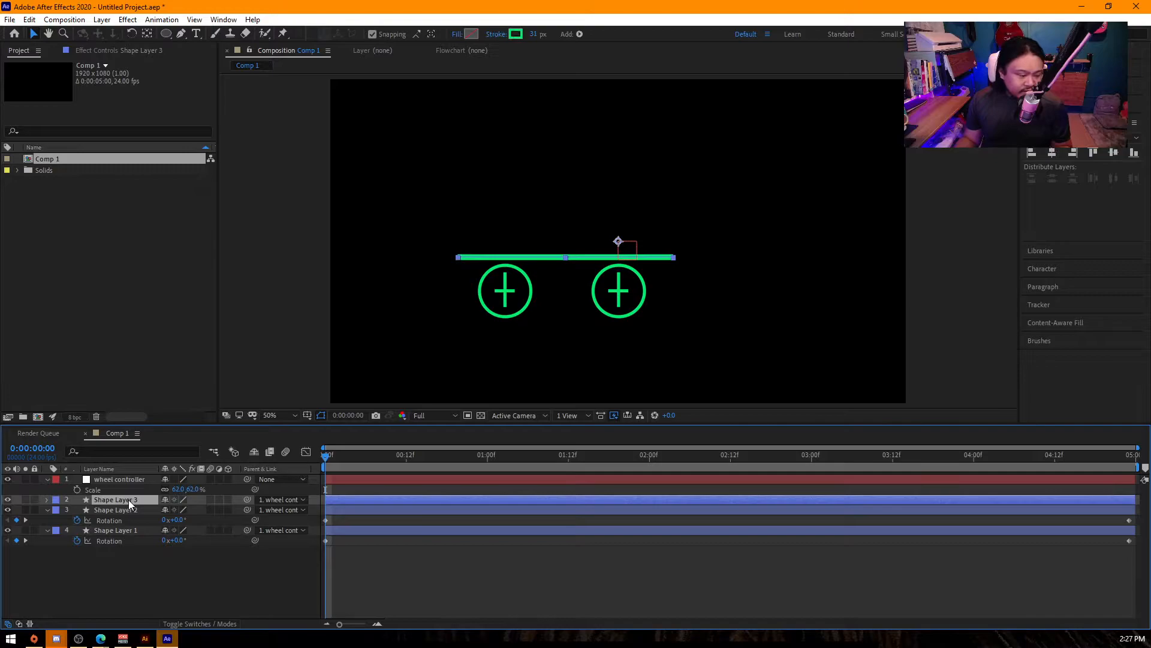
pyautogui.press('space')
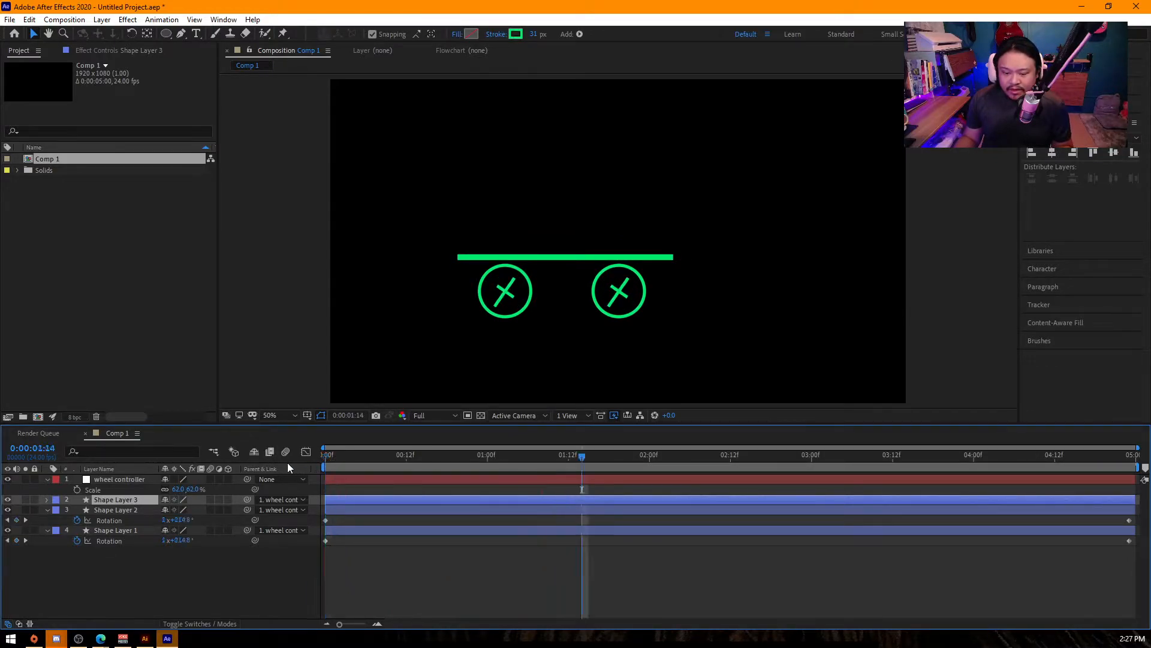
pyautogui.press('space')
# - Set the wheel controller's position to 590, 768 and add a position keyframe at 0:00:00:00
pyautogui.click(126, 480)
pyautogui.press('p')
pyautogui.moveTo(188, 489); pyautogui.dragTo(324, 493)
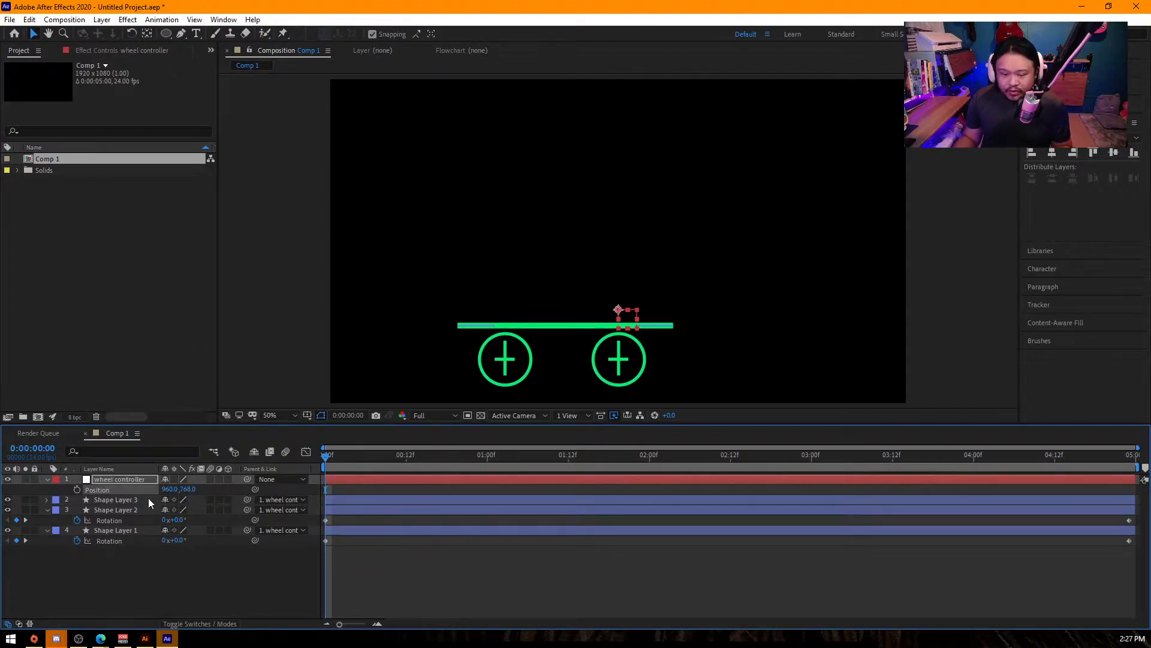
pyautogui.moveTo(169, 489); pyautogui.dragTo(0, 495)
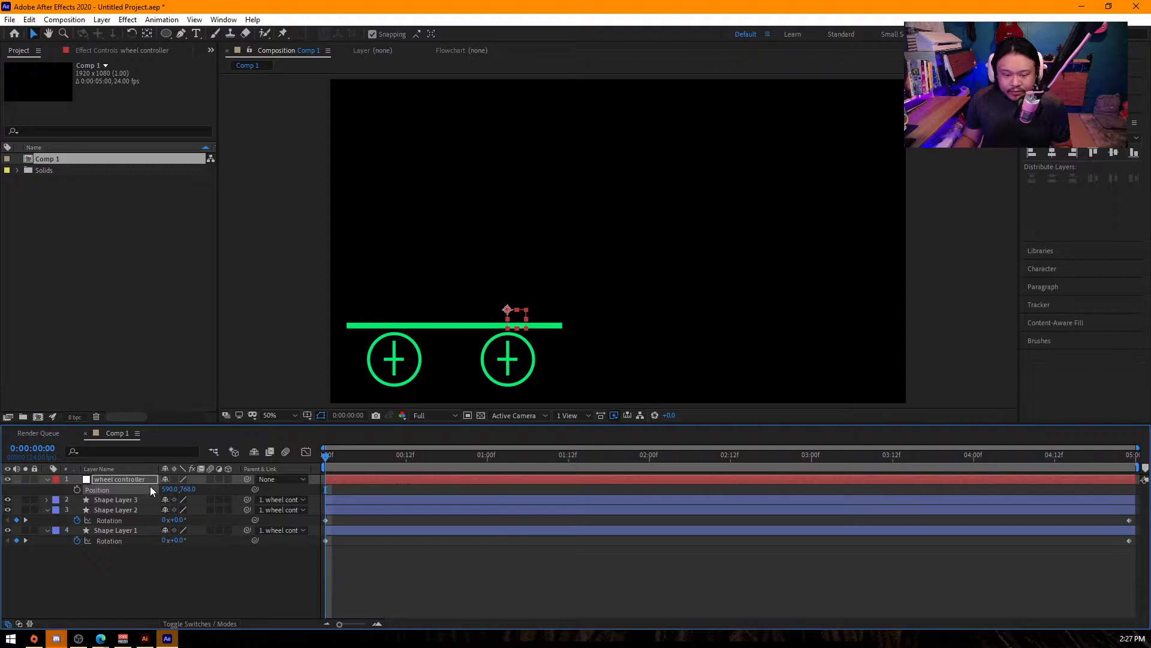
pyautogui.click(76, 490)
# - Set the wheel controller's position to 1672, 768 at 0:00:04:23 and preview the rolling cart
pyautogui.moveTo(707, 454); pyautogui.dragTo(1130, 454)
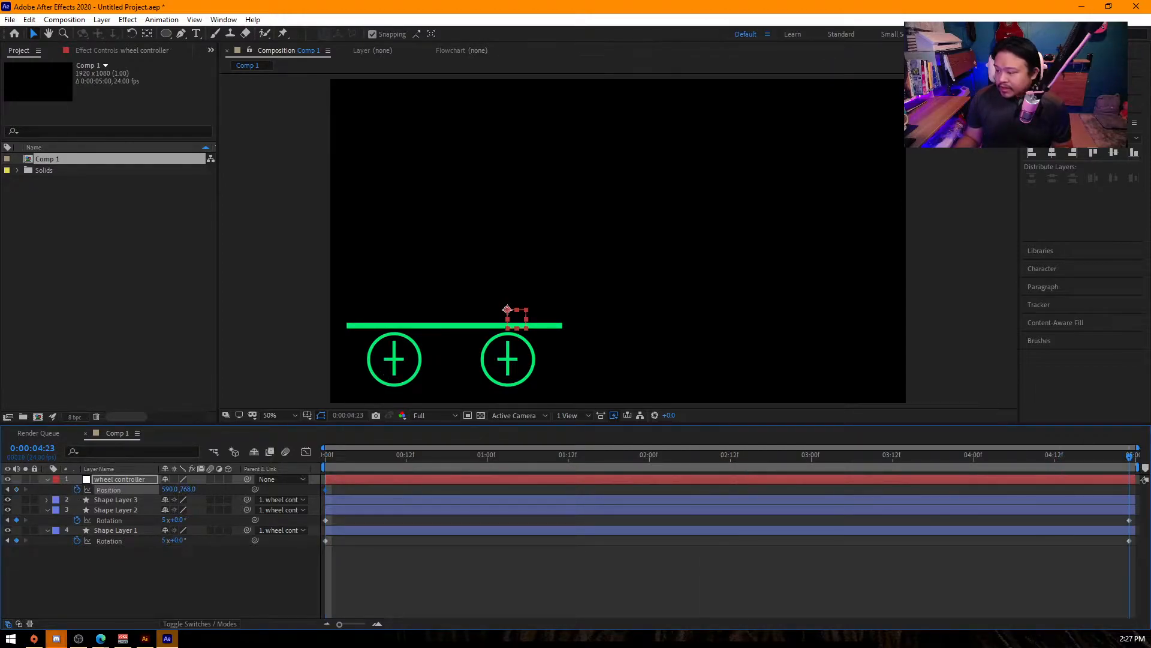
pyautogui.moveTo(169, 490); pyautogui.dragTo(1145, 502)
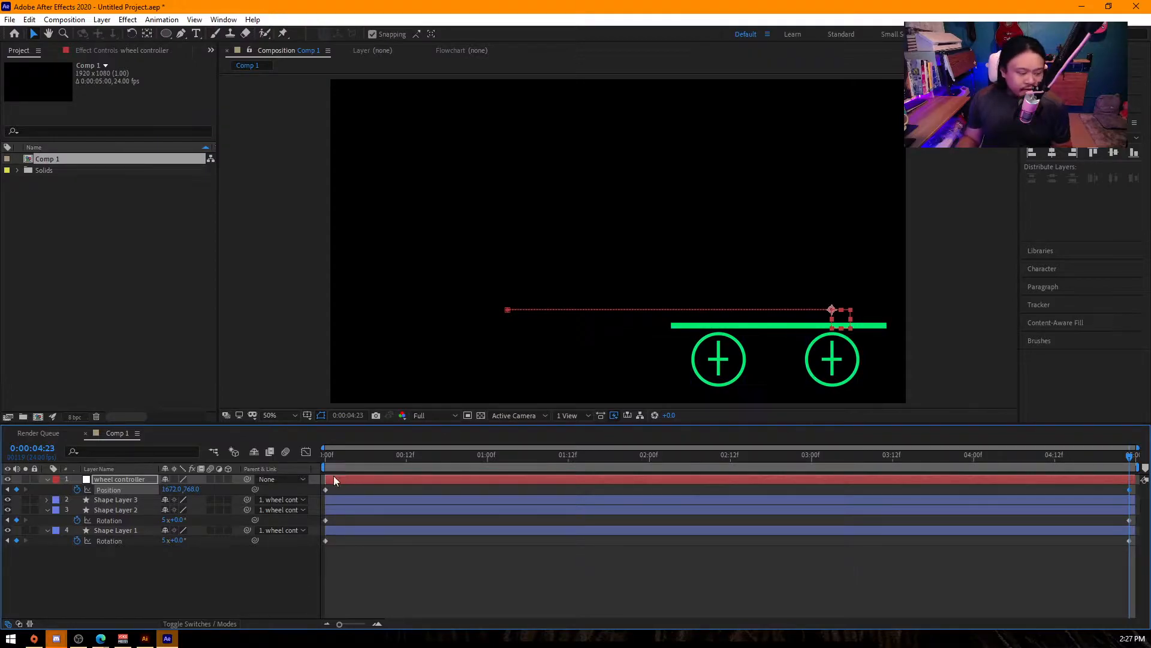
pyautogui.moveTo(350, 458); pyautogui.dragTo(251, 463)
pyautogui.press('space')
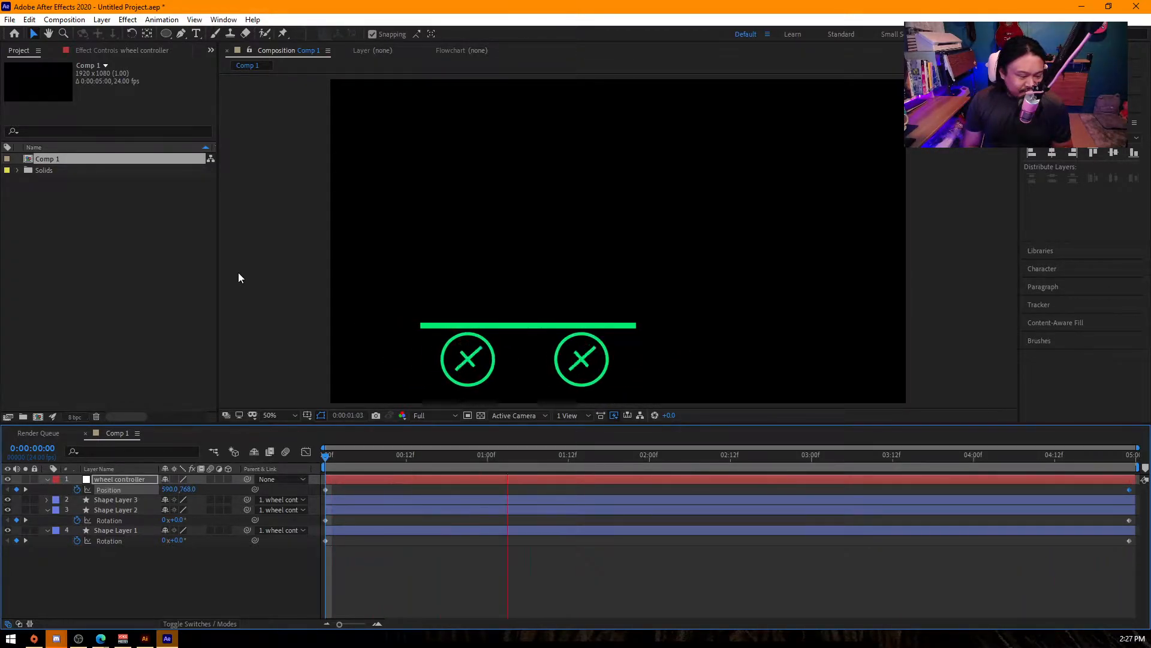
pyautogui.press('space')
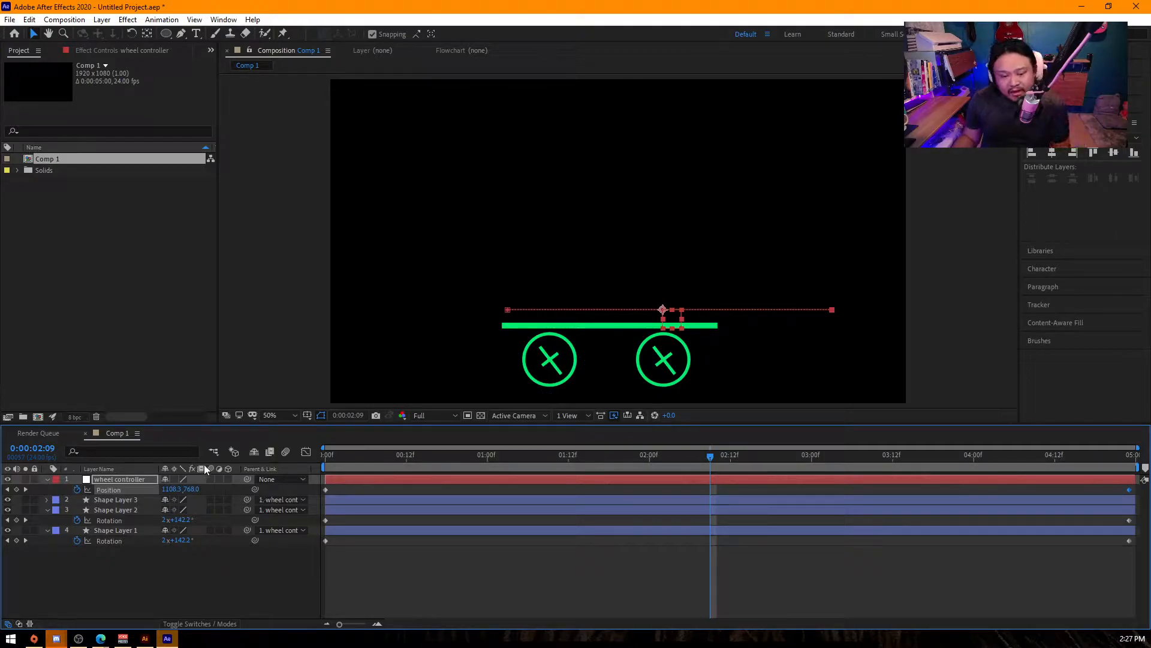
# - Enlarge the timeline area and reveal the position property of Shape Layer 3 at the first frame
pyautogui.moveTo(204, 423); pyautogui.dragTo(203, 391)
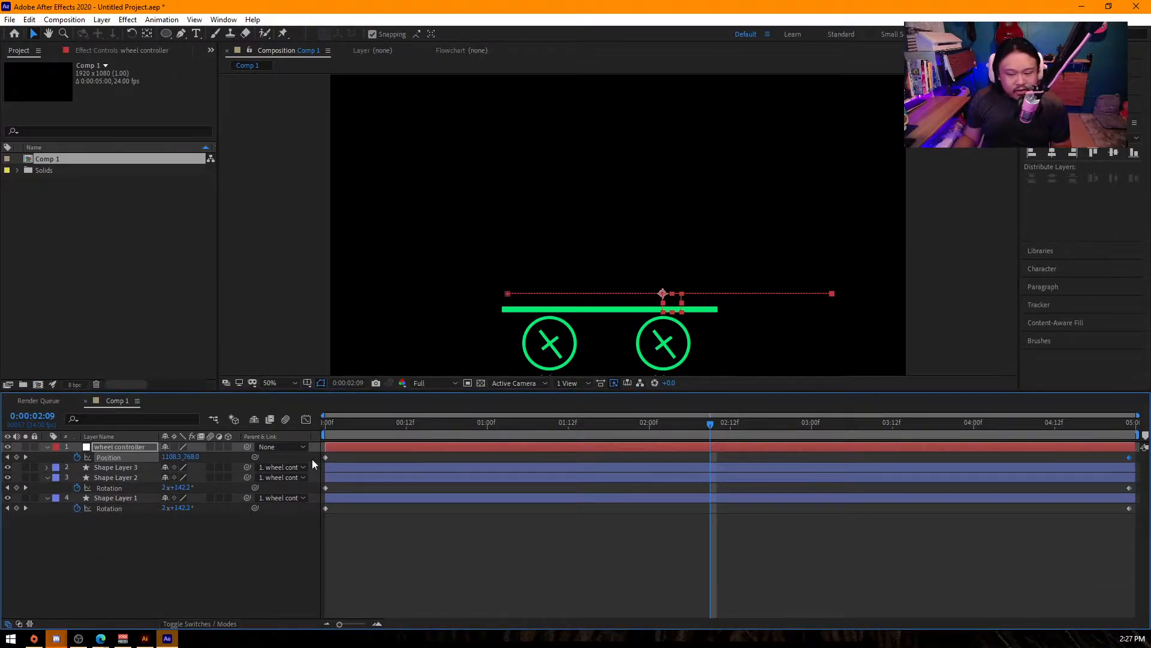
pyautogui.press('Home')
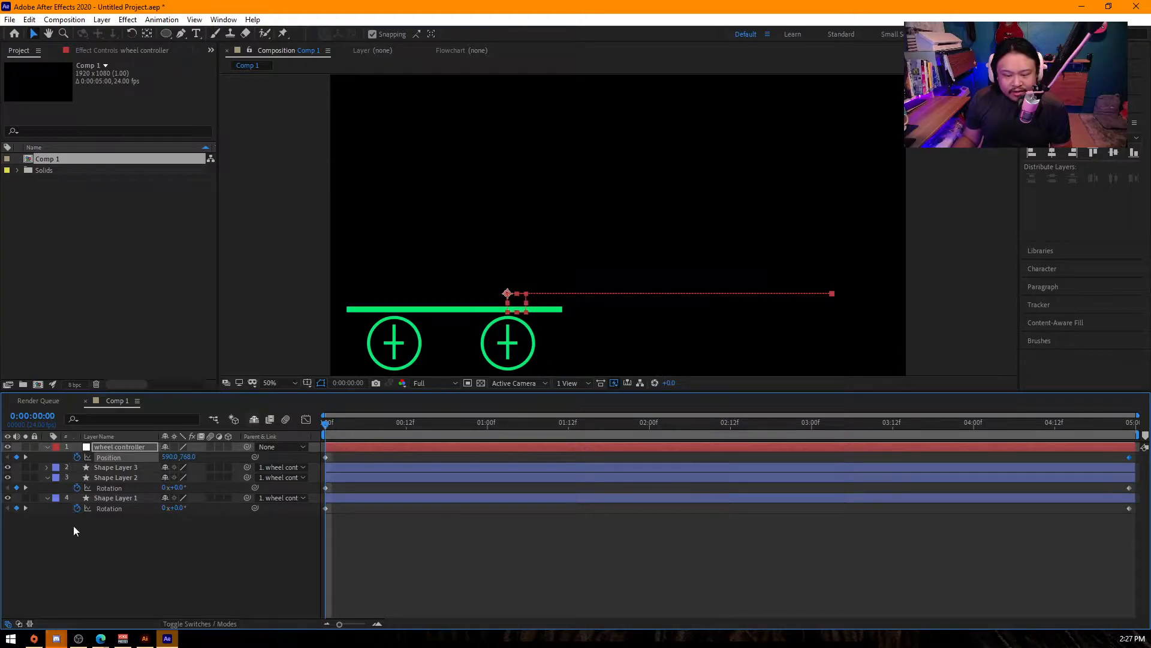
pyautogui.click(109, 466)
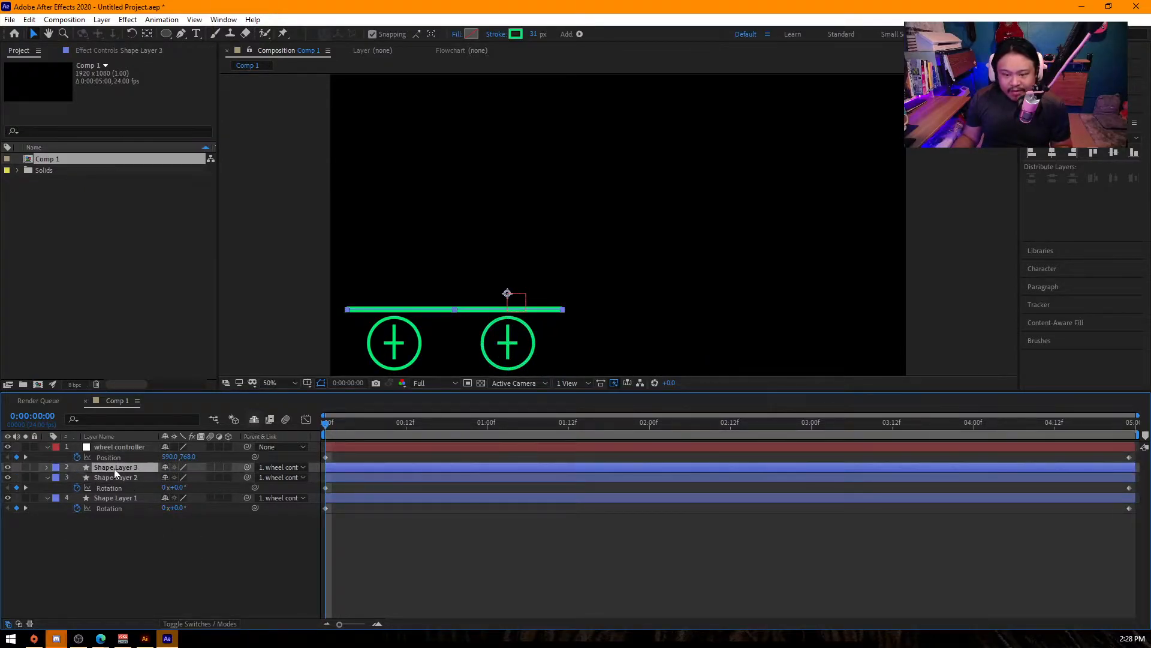
pyautogui.press('p')
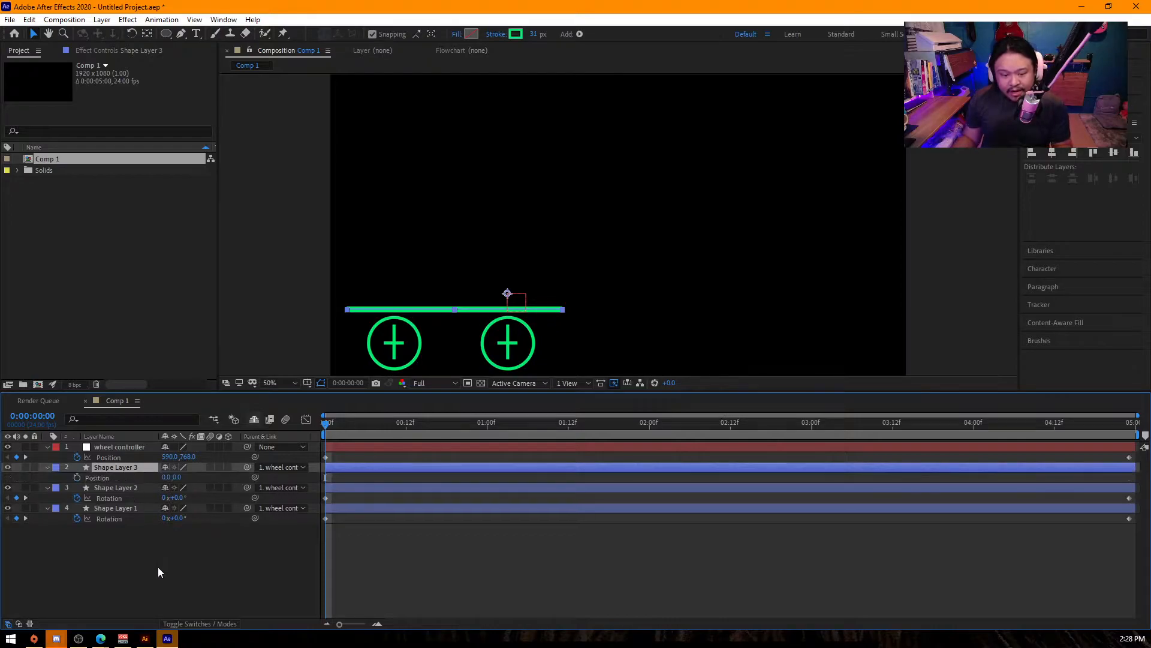
# - Parent both wheel layers, Shape Layer 1 and Shape Layer 2, to Shape Layer 3
pyautogui.click(159, 561)
pyautogui.moveTo(168, 556); pyautogui.dragTo(113, 491)
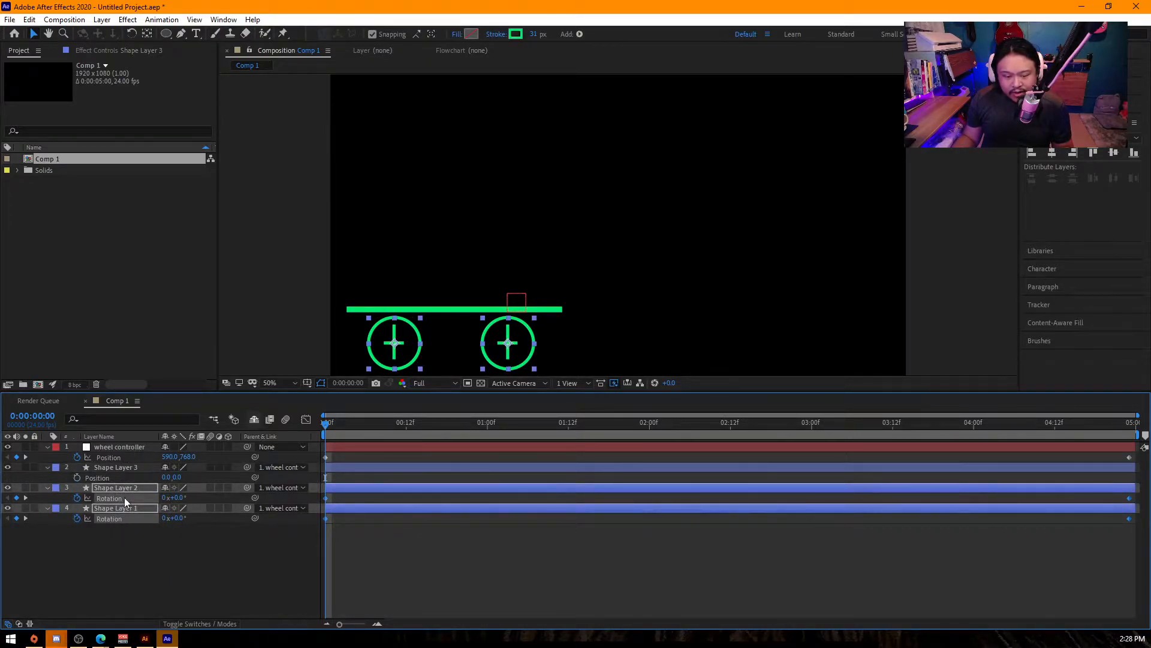
pyautogui.moveTo(247, 487); pyautogui.dragTo(129, 468)
# - Add a position keyframe of 0.0, 0.0 to Shape Layer 3 at 0:00:00:00, then try raising the layer and undo the move
pyautogui.click(112, 466)
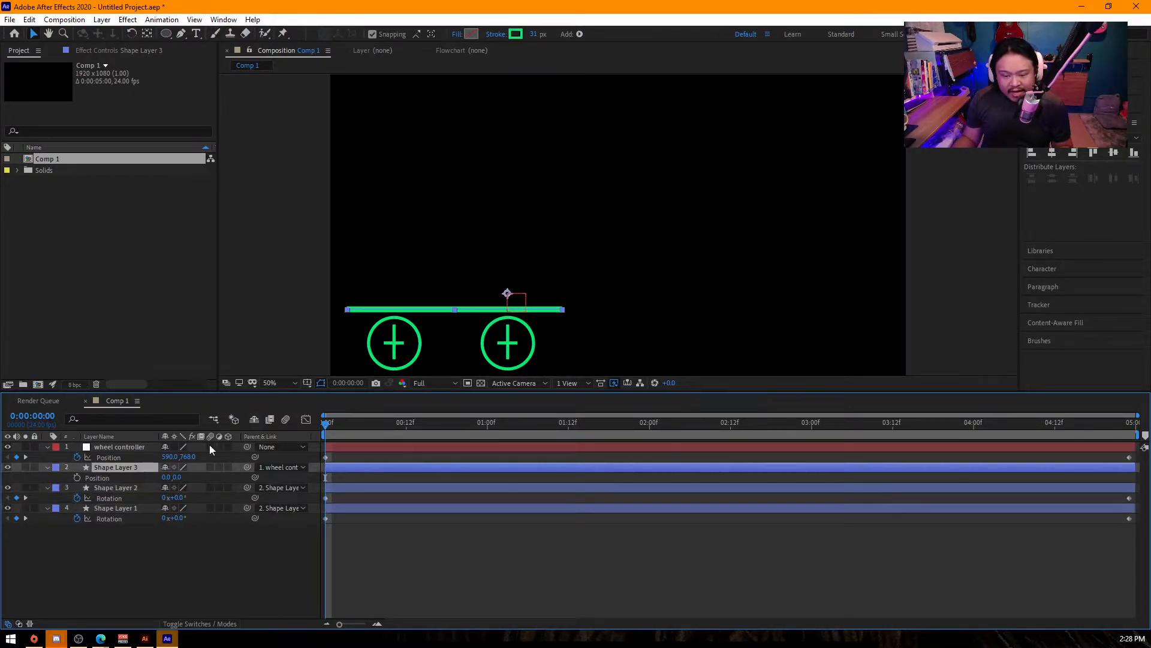
pyautogui.click(77, 477)
pyautogui.moveTo(171, 477); pyautogui.dragTo(192, 517)
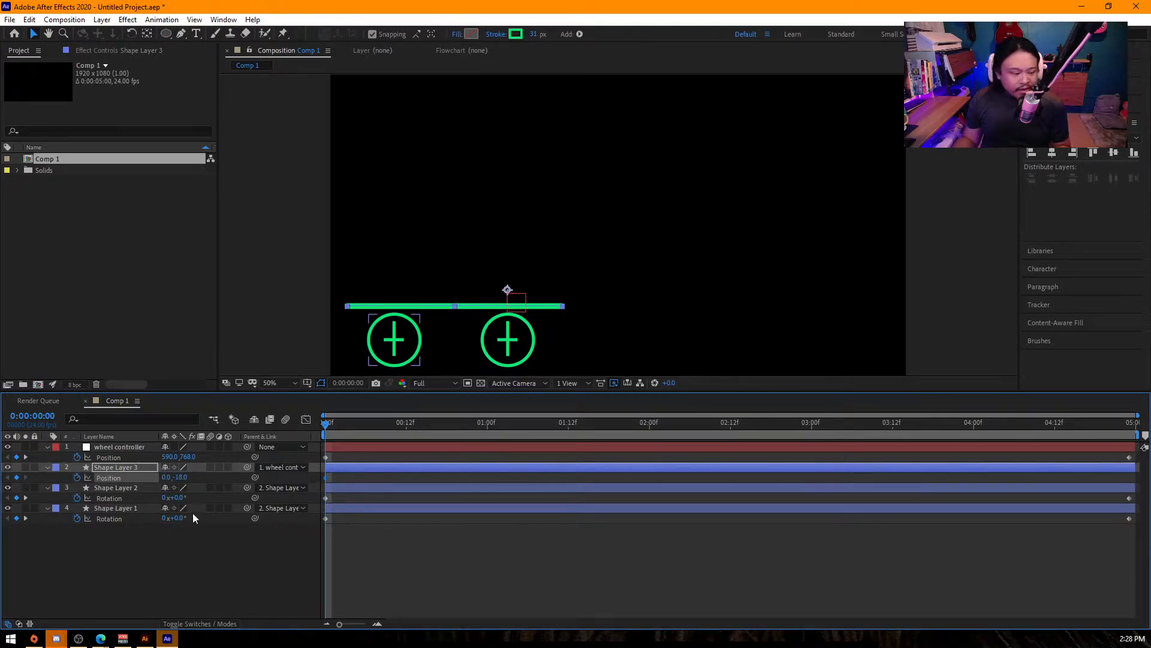
pyautogui.hotkey('ctrl', 'z')
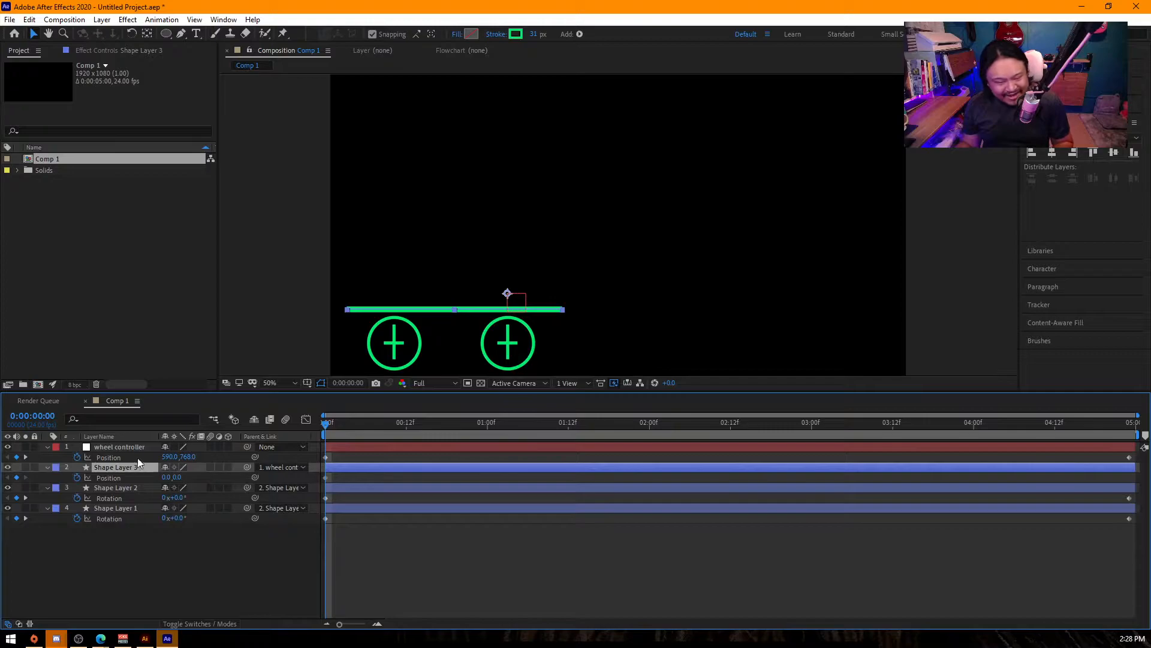
pyautogui.click(131, 445)
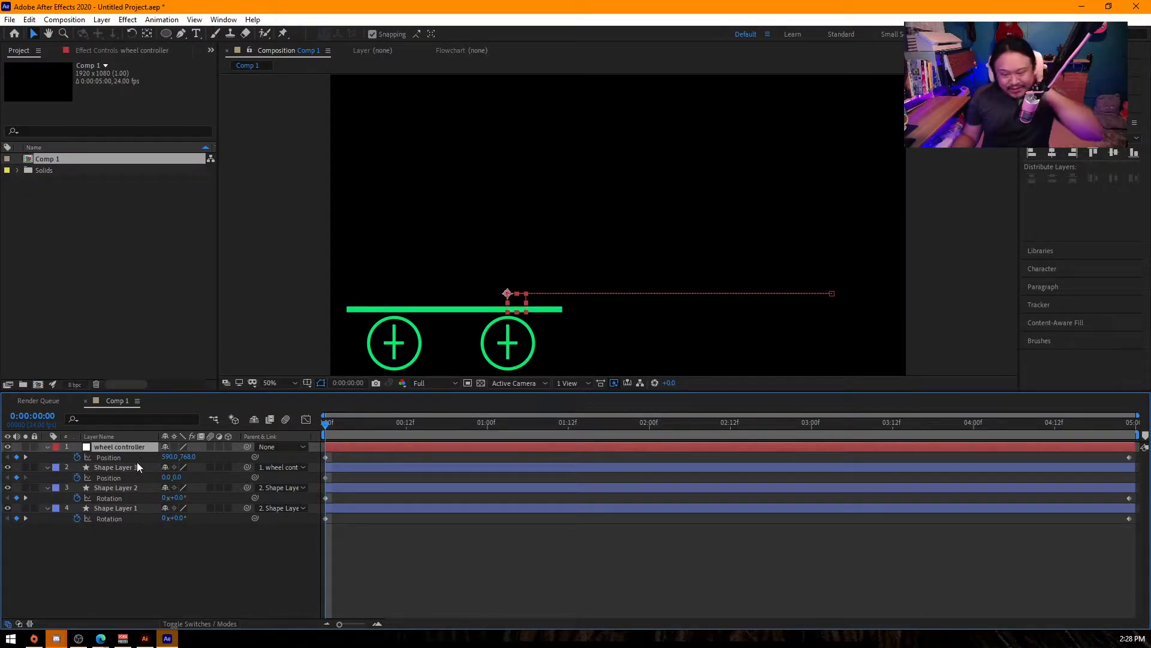
pyautogui.click(135, 464)
pyautogui.click(142, 447)
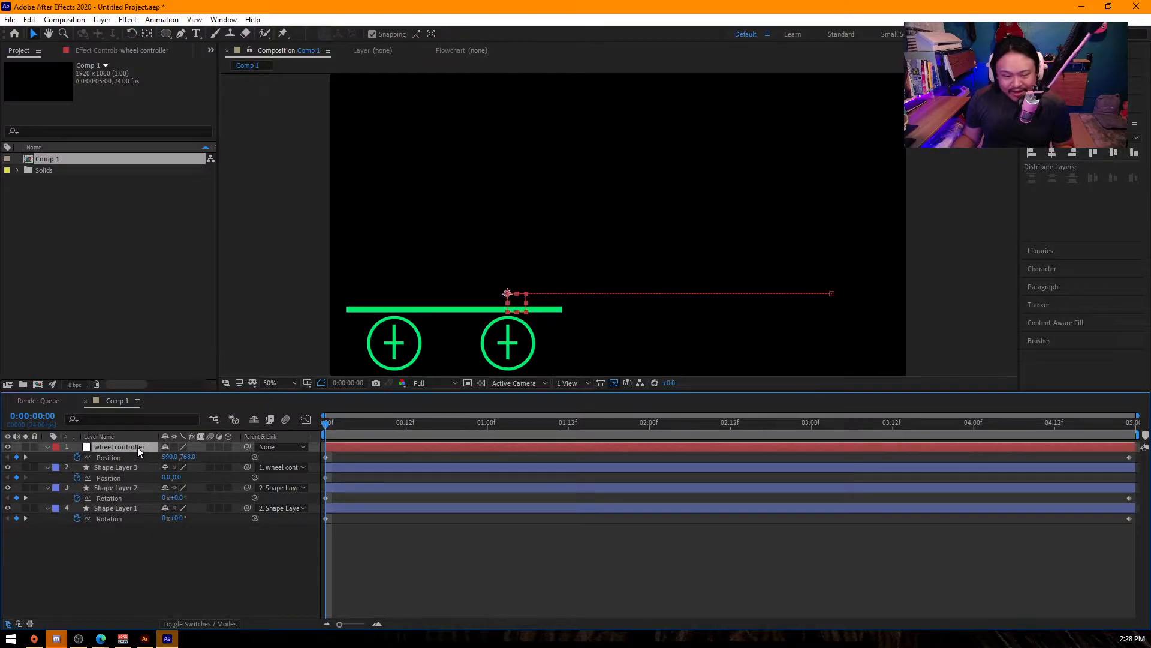
pyautogui.click(137, 467)
pyautogui.click(135, 487)
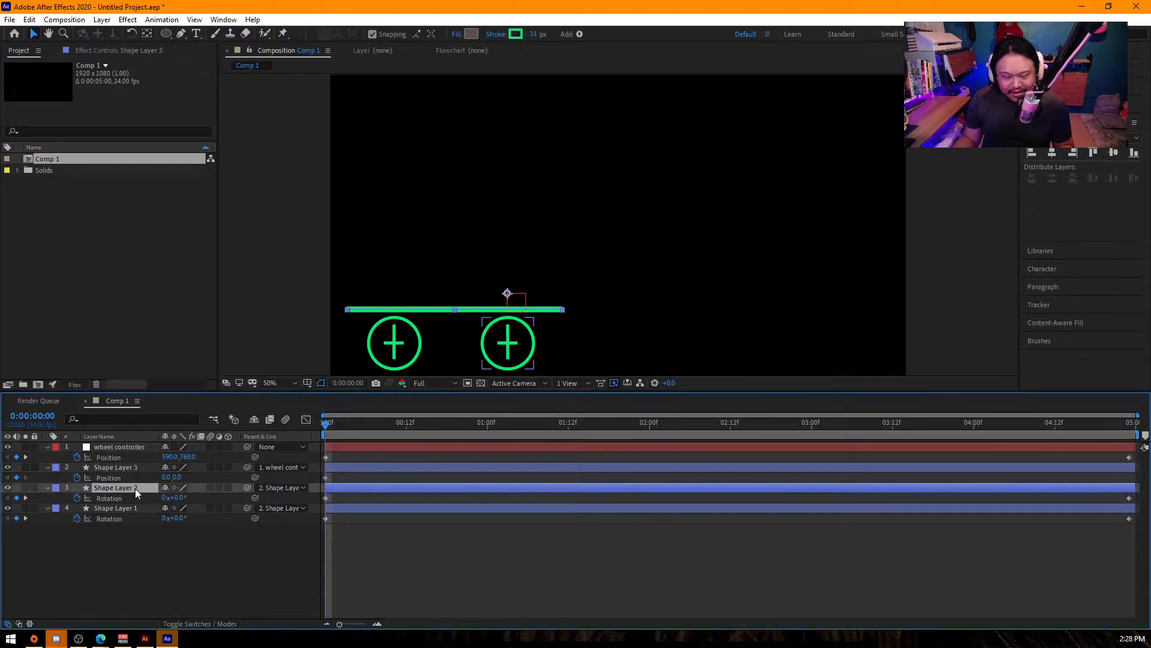
pyautogui.keyDown('shift'); pyautogui.click(135, 509); pyautogui.keyUp('shift')
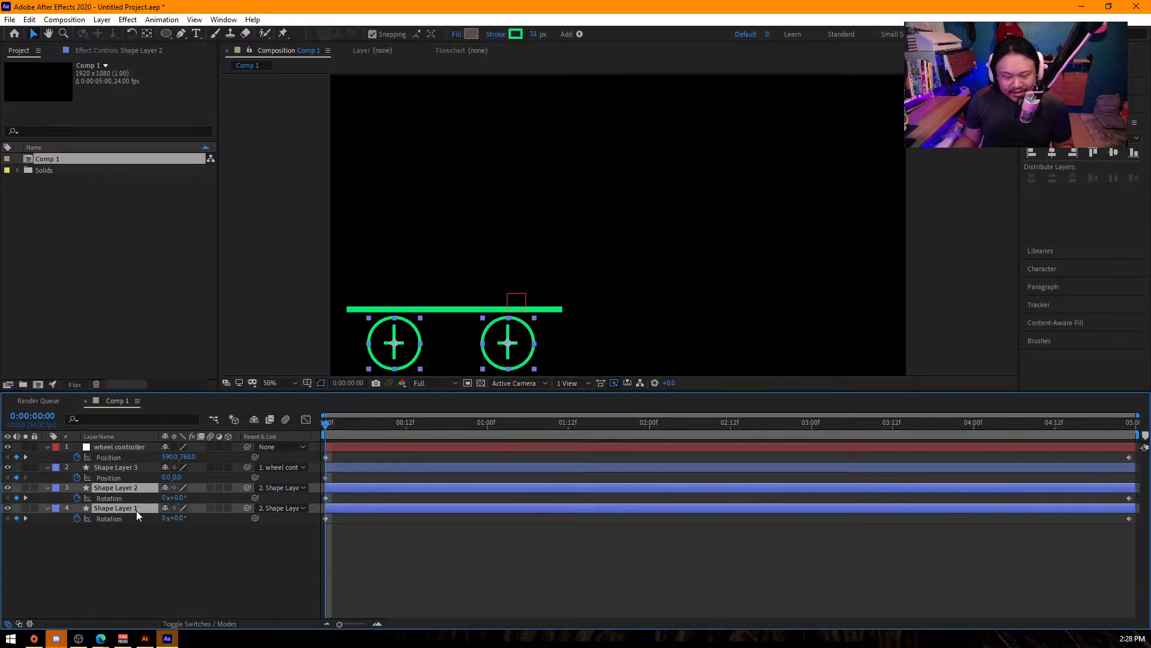
pyautogui.click(168, 549)
# - Set Shape Layer 3's position to 0.0, -26.0 at 0:00:00:12 and copy its first position keyframe to 0:00:01:00
pyautogui.click(123, 466)
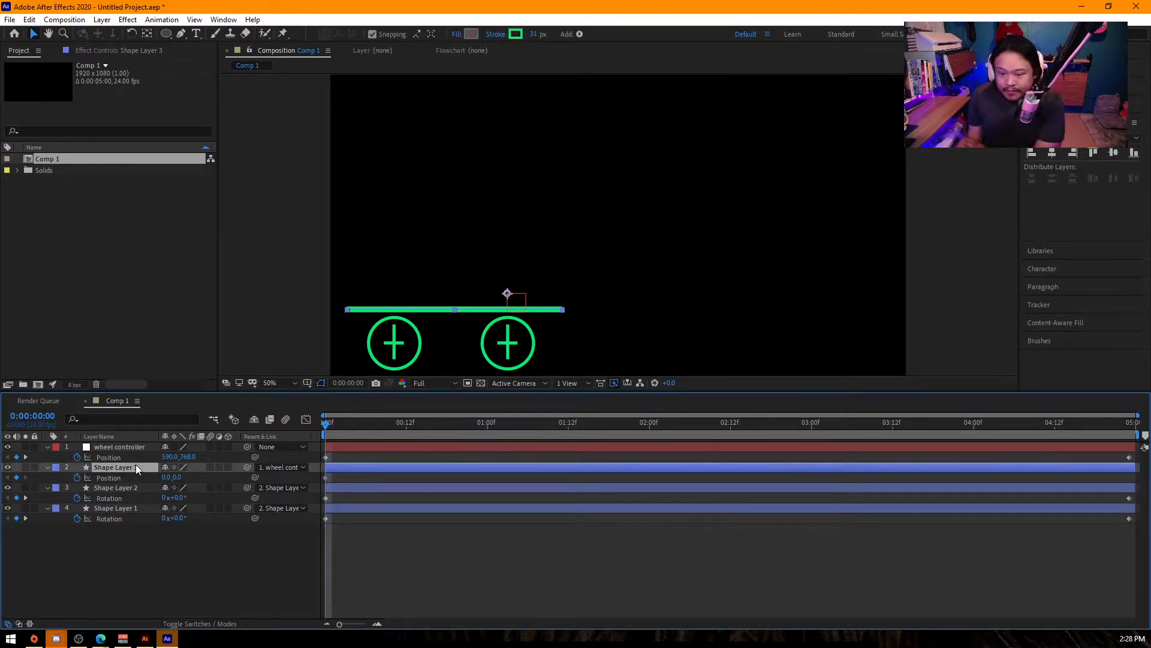
pyautogui.moveTo(380, 423); pyautogui.dragTo(409, 432)
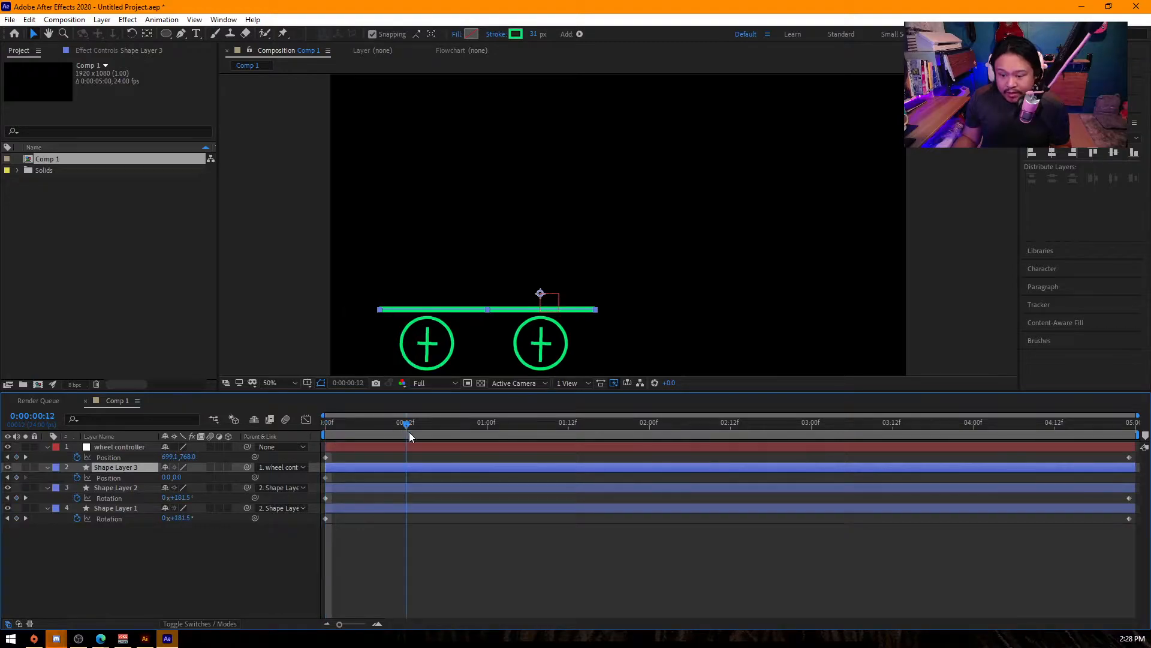
pyautogui.moveTo(178, 477); pyautogui.dragTo(162, 477)
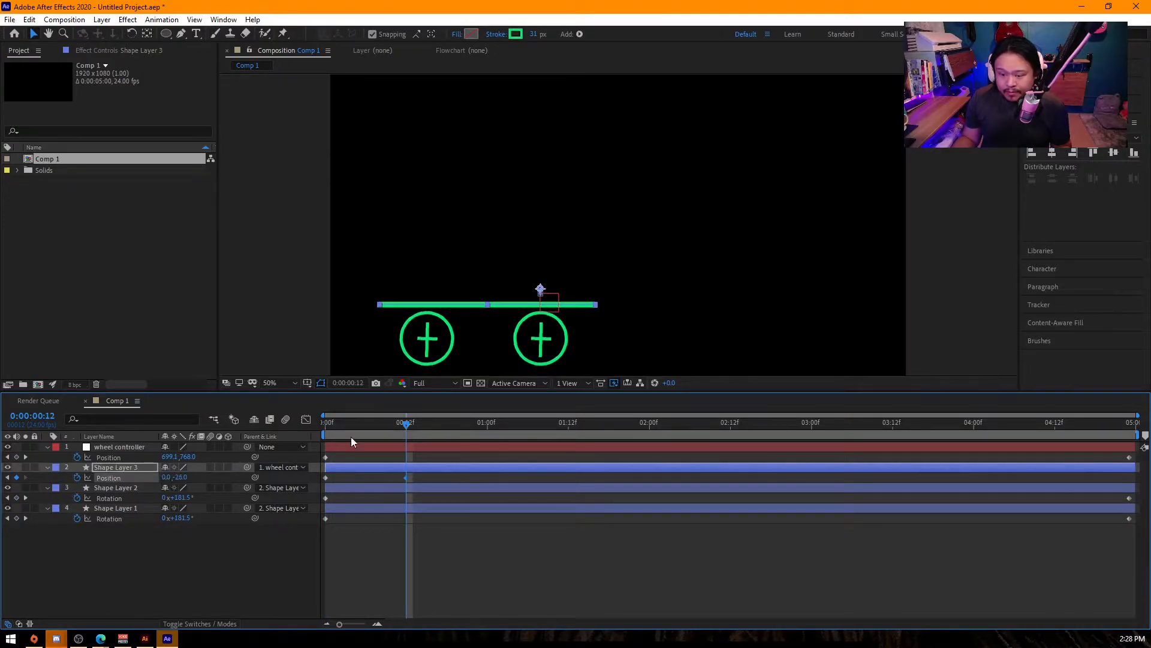
pyautogui.click(487, 428)
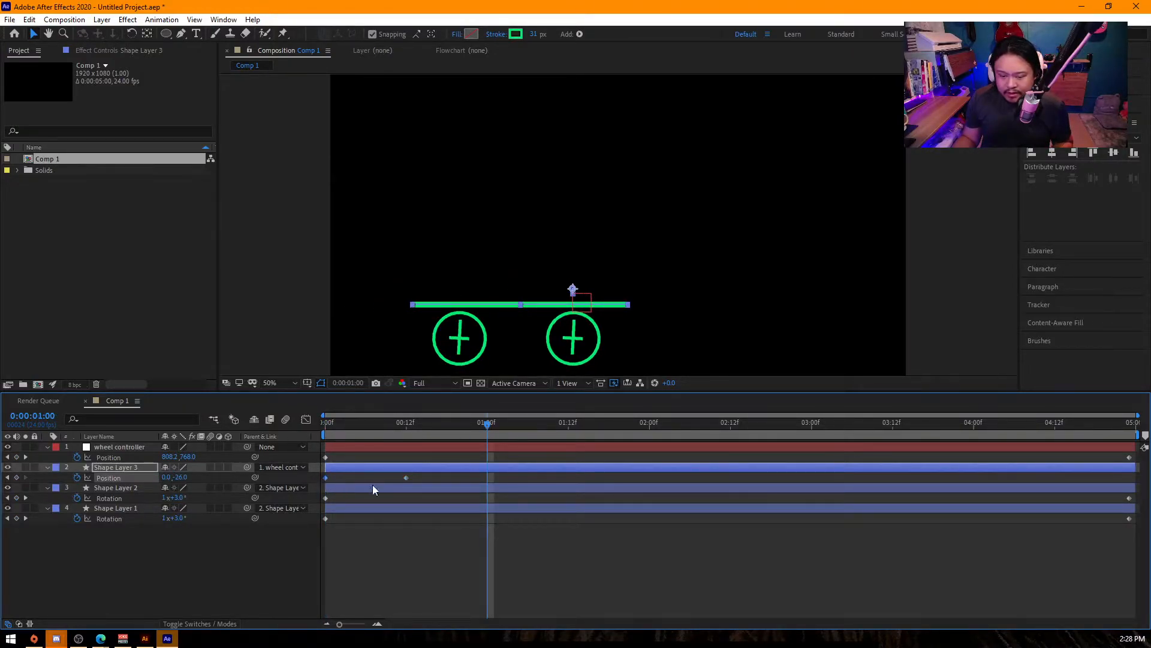
pyautogui.hotkey('ctrl', 'c')
pyautogui.hotkey('ctrl', 'v')
# - Repeat Shape Layer 3's three bounce keyframes every second, with the last copy starting at 0:00:04:00, and preview the bouncing cart
pyautogui.moveTo(502, 475); pyautogui.dragTo(306, 495)
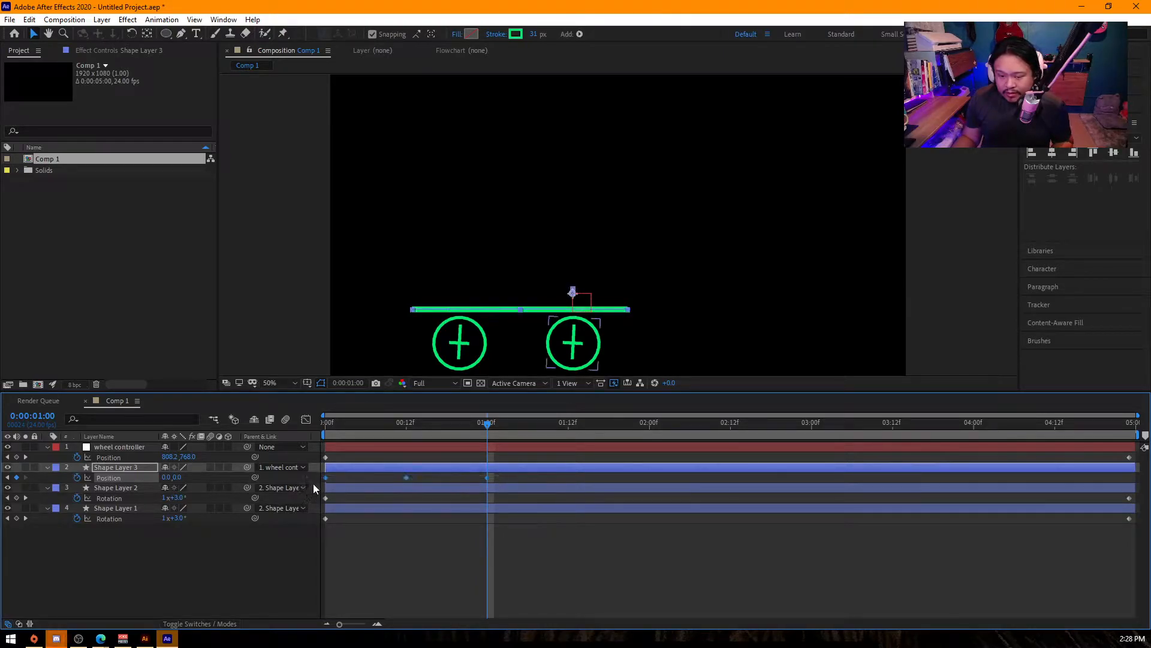
pyautogui.click(650, 425)
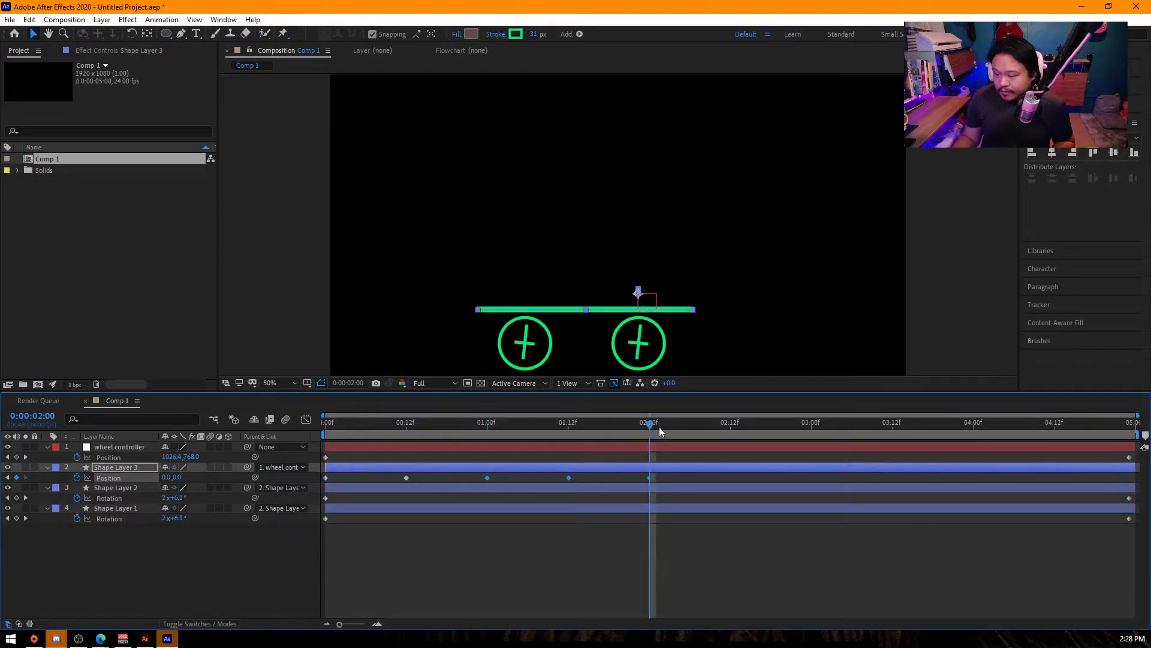
pyautogui.click(814, 426)
pyautogui.hotkey('ctrl', 'v')
pyautogui.click(974, 423)
pyautogui.hotkey('ctrl', 'v')
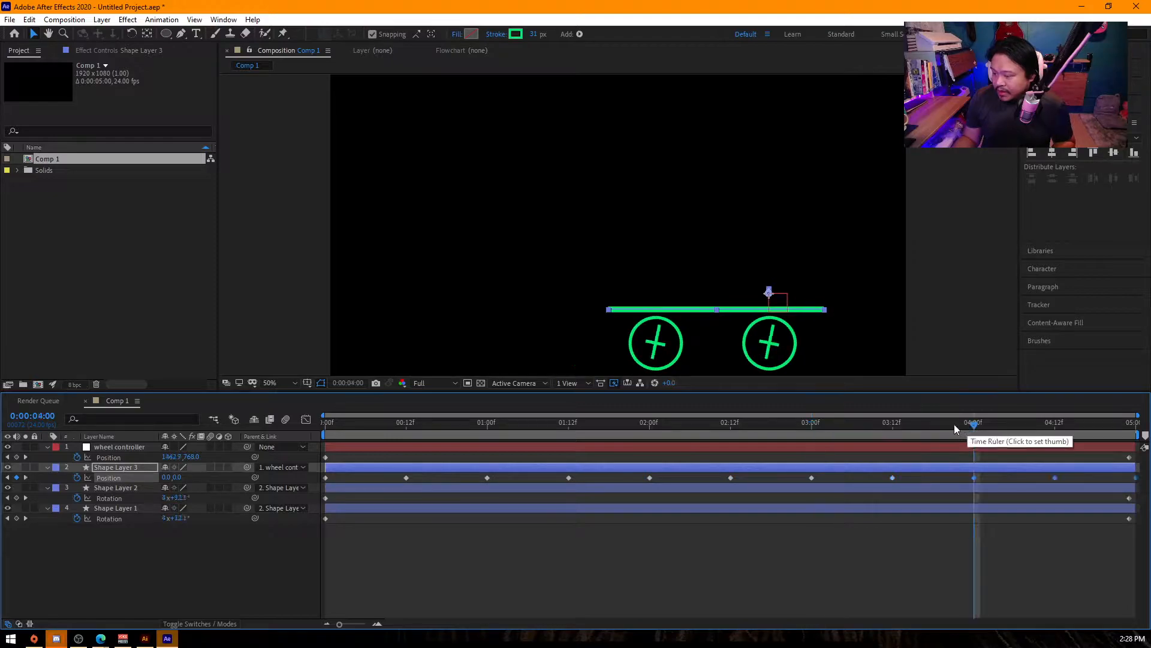
pyautogui.click(327, 423)
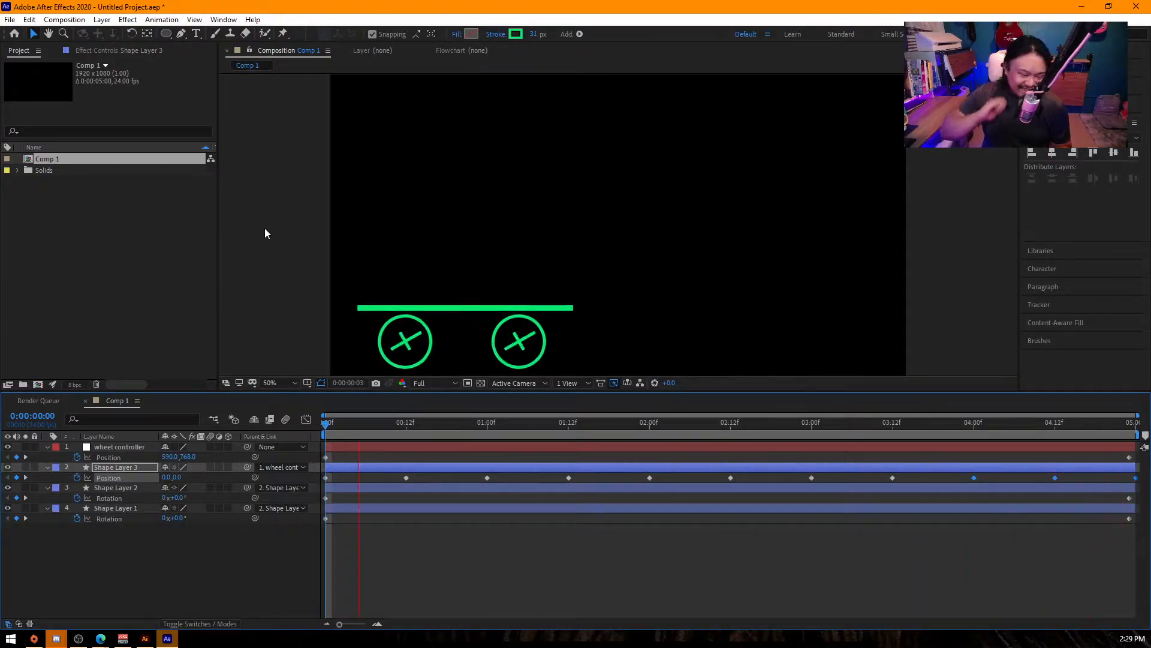
pyautogui.press('space')
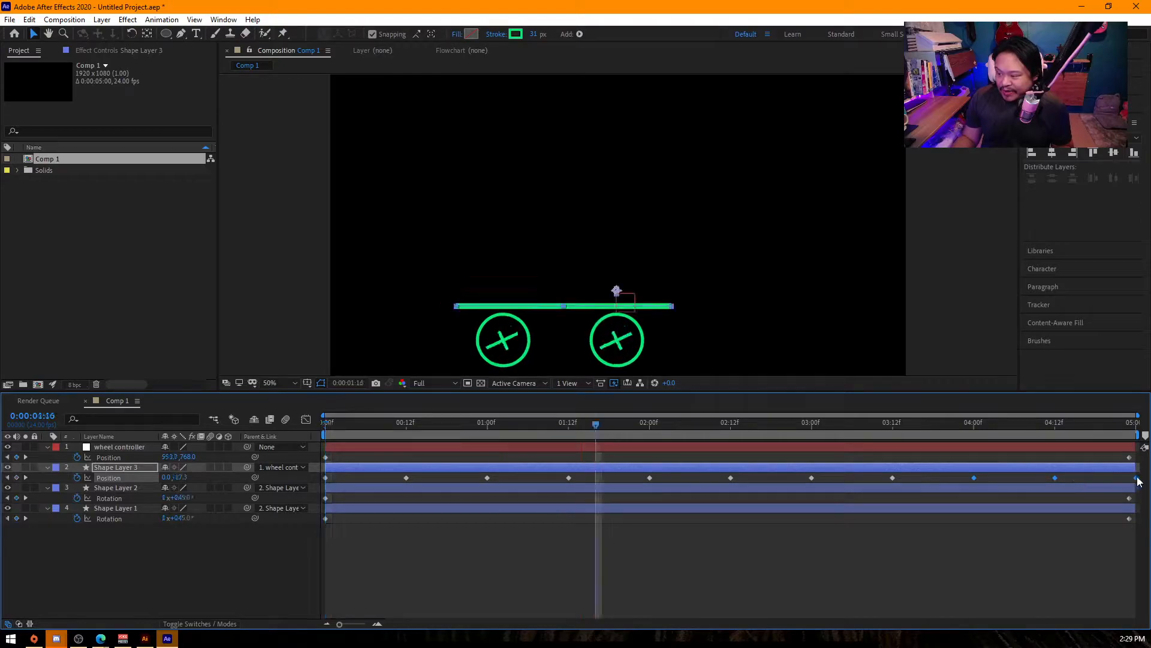
# - Apply Easy Ease to all of Shape Layer 3's position keyframes and compress their span to end at 0:00:04:23
pyautogui.click(1137, 482)
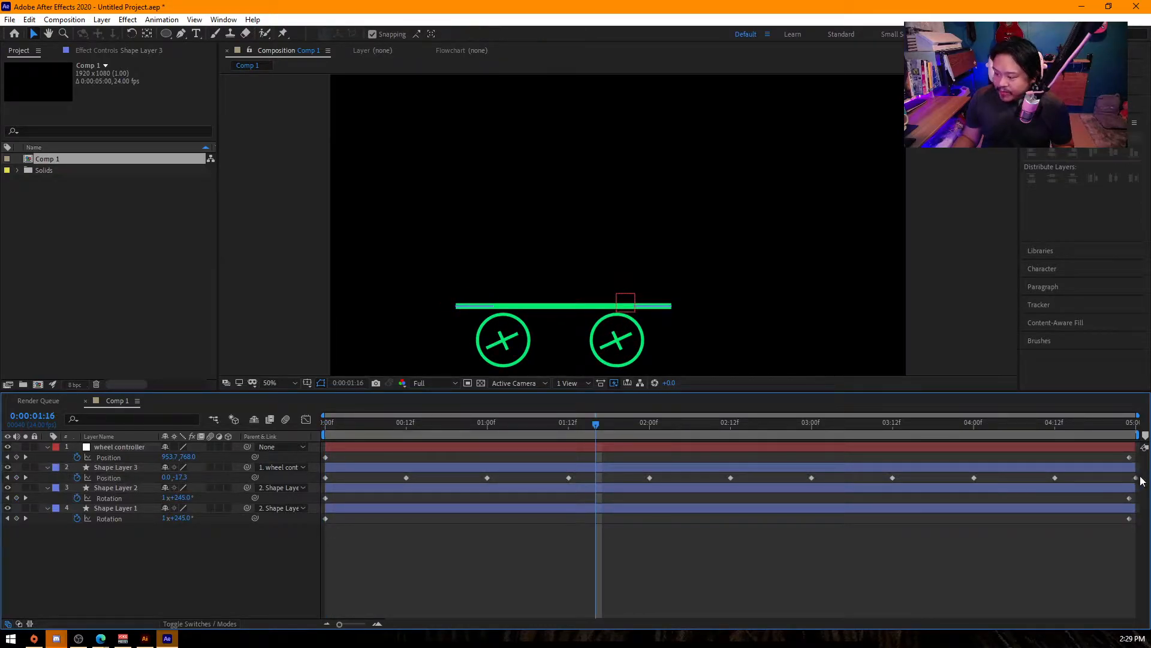
pyautogui.moveTo(321, 475)
pyautogui.mouseDown()
pyautogui.moveTo(1139, 484)
pyautogui.moveTo(1130, 478)
pyautogui.mouseUp()
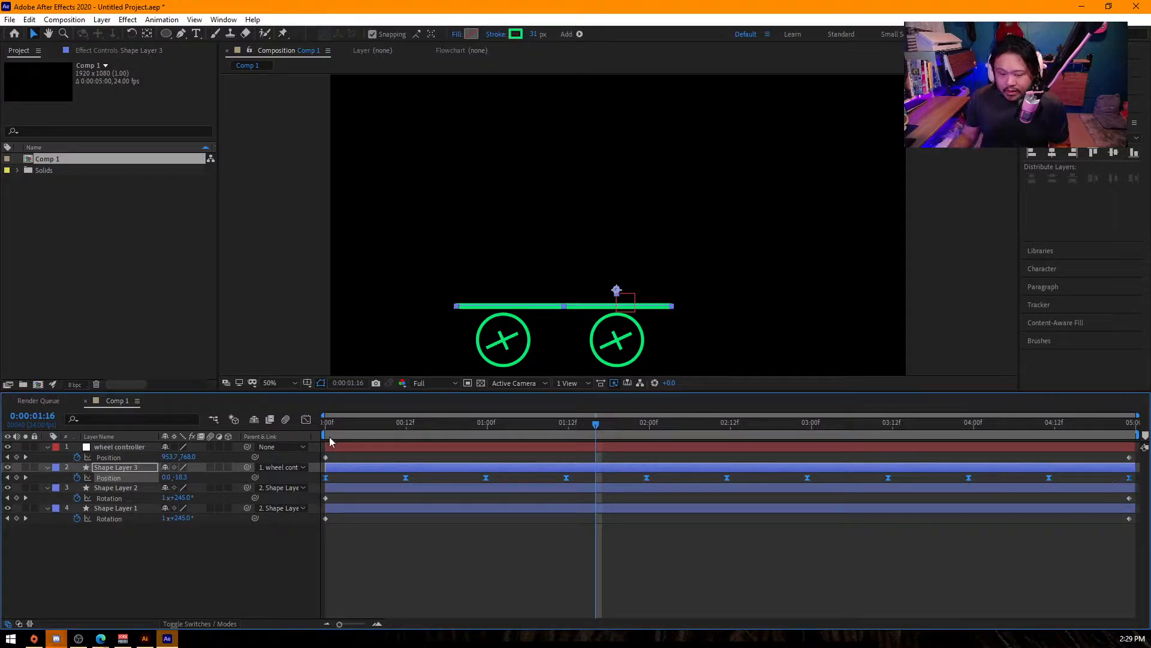
# - Lengthen the outgoing and incoming influence handles of all Shape Layer 3 position keyframes in the speed graph, previewing the motion
pyautogui.click(306, 419)
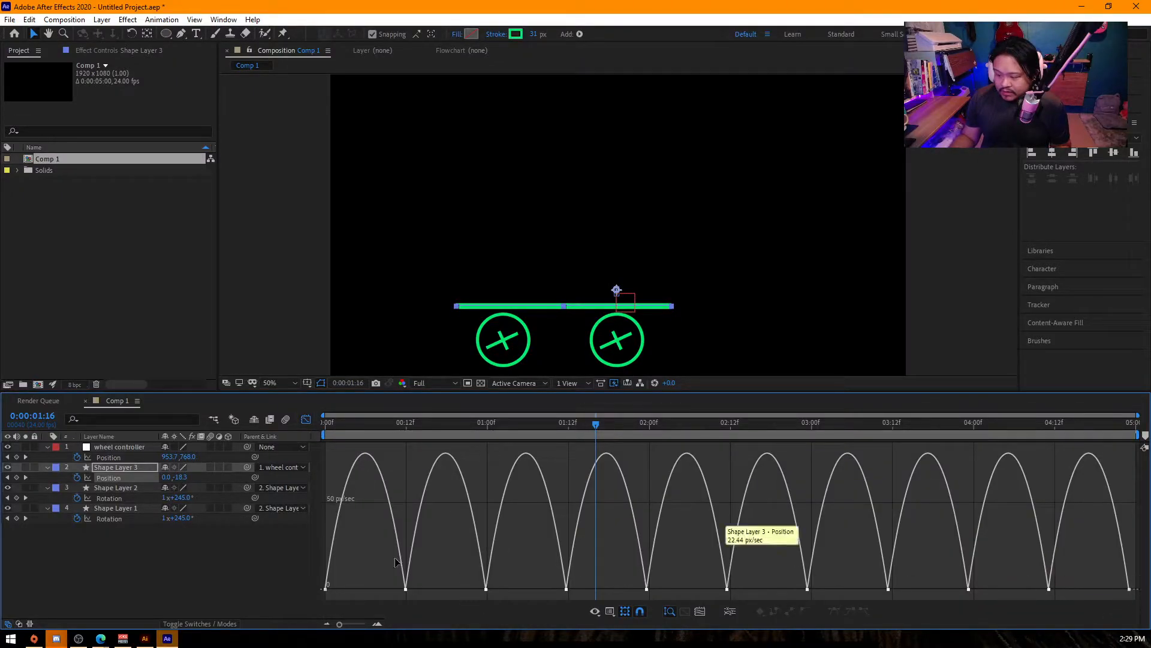
pyautogui.moveTo(335, 580); pyautogui.dragTo(1134, 597)
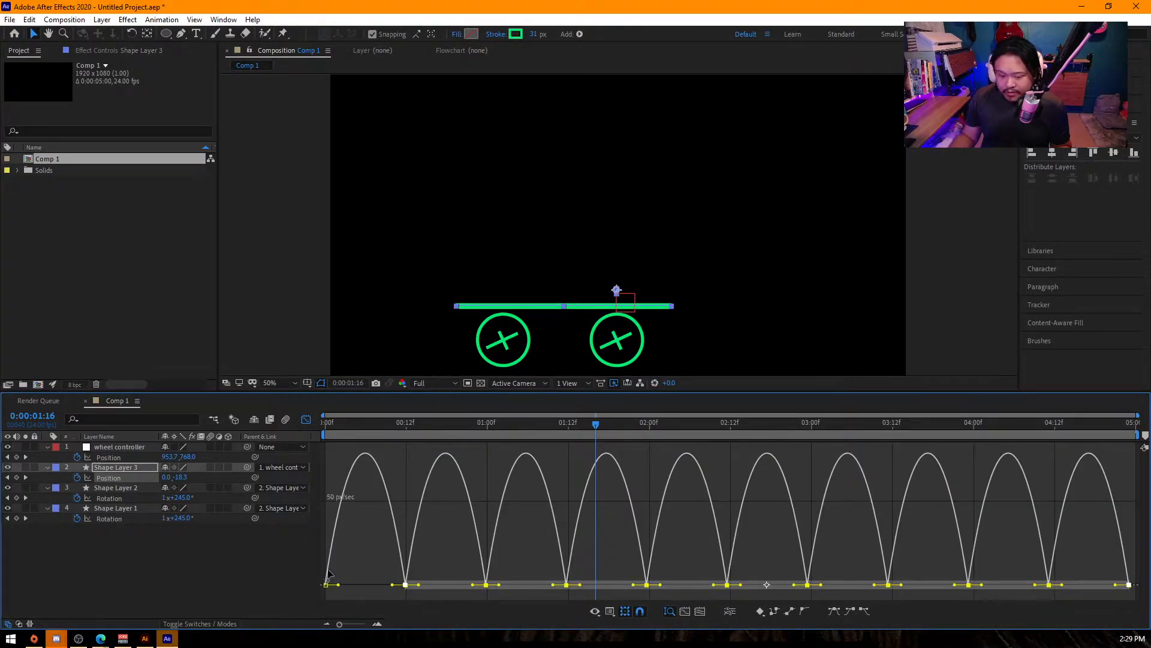
pyautogui.moveTo(322, 553); pyautogui.dragTo(1136, 618)
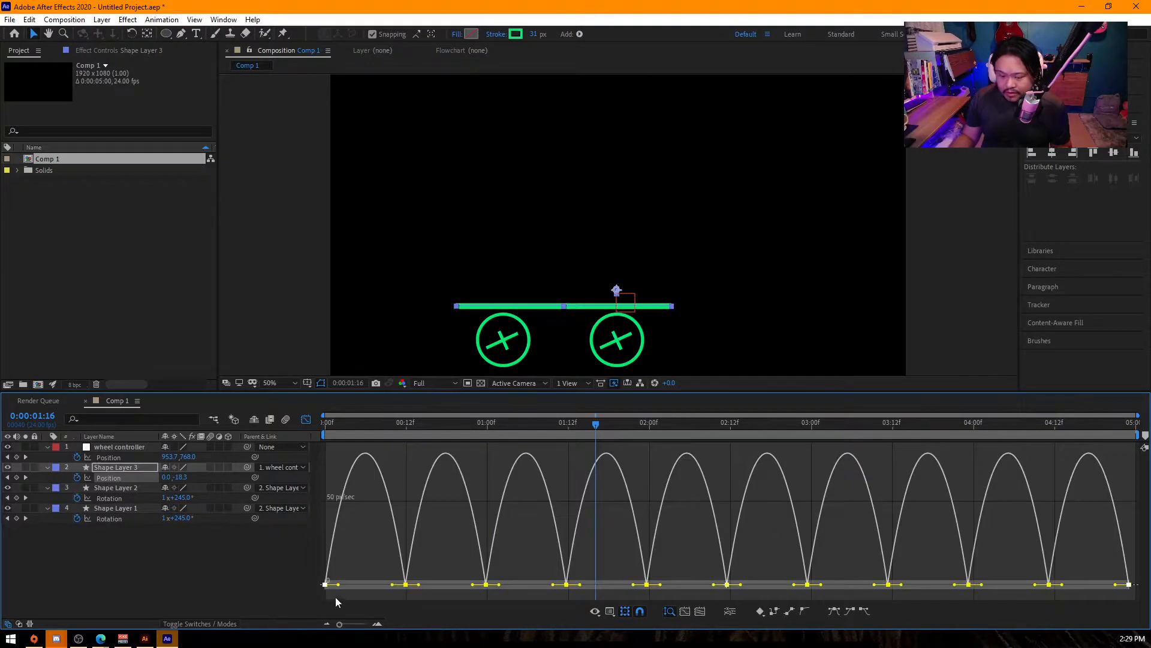
pyautogui.moveTo(338, 584); pyautogui.dragTo(354, 586)
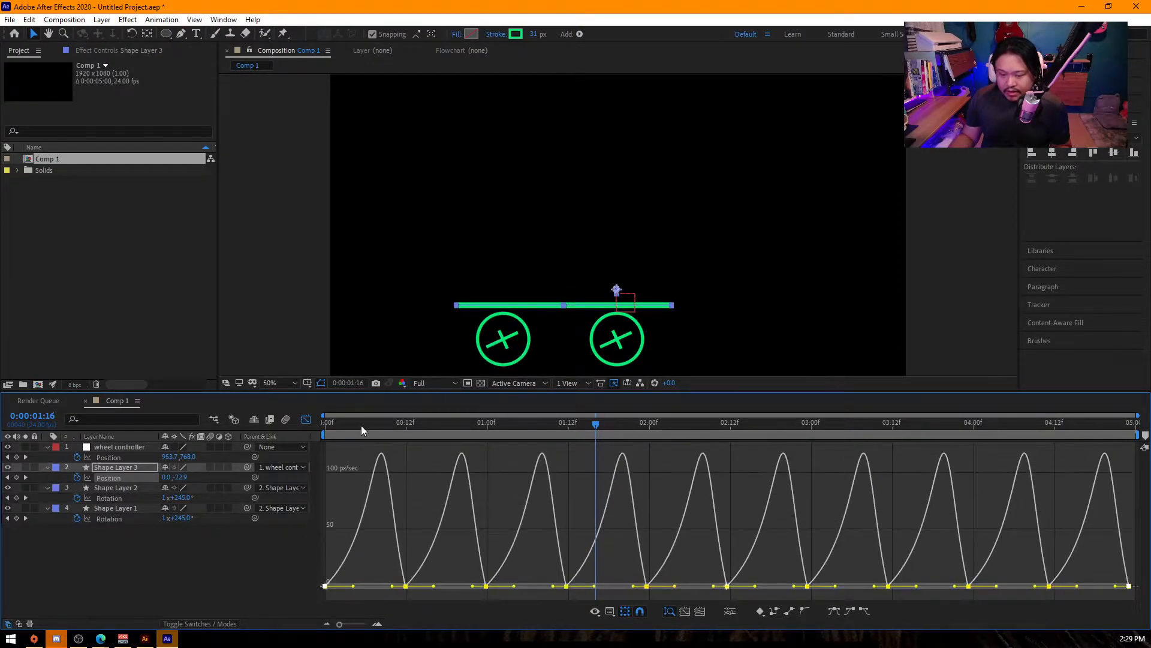
pyautogui.press('space')
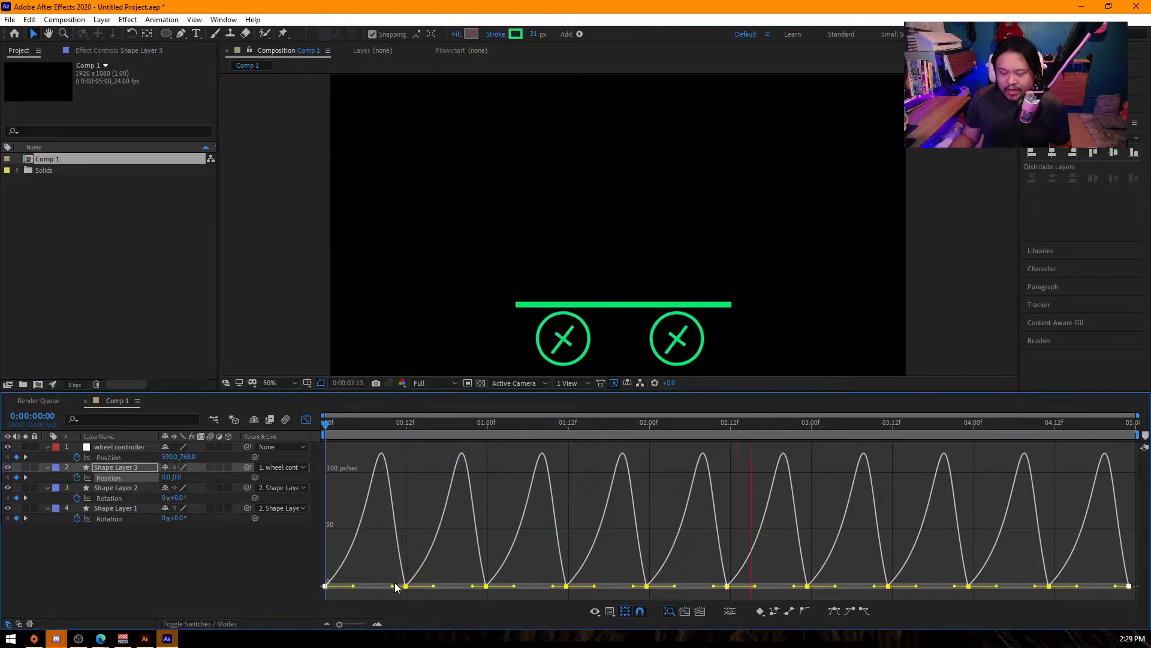
pyautogui.moveTo(393, 586); pyautogui.dragTo(371, 587)
pyautogui.press('space')
pyautogui.press('space')
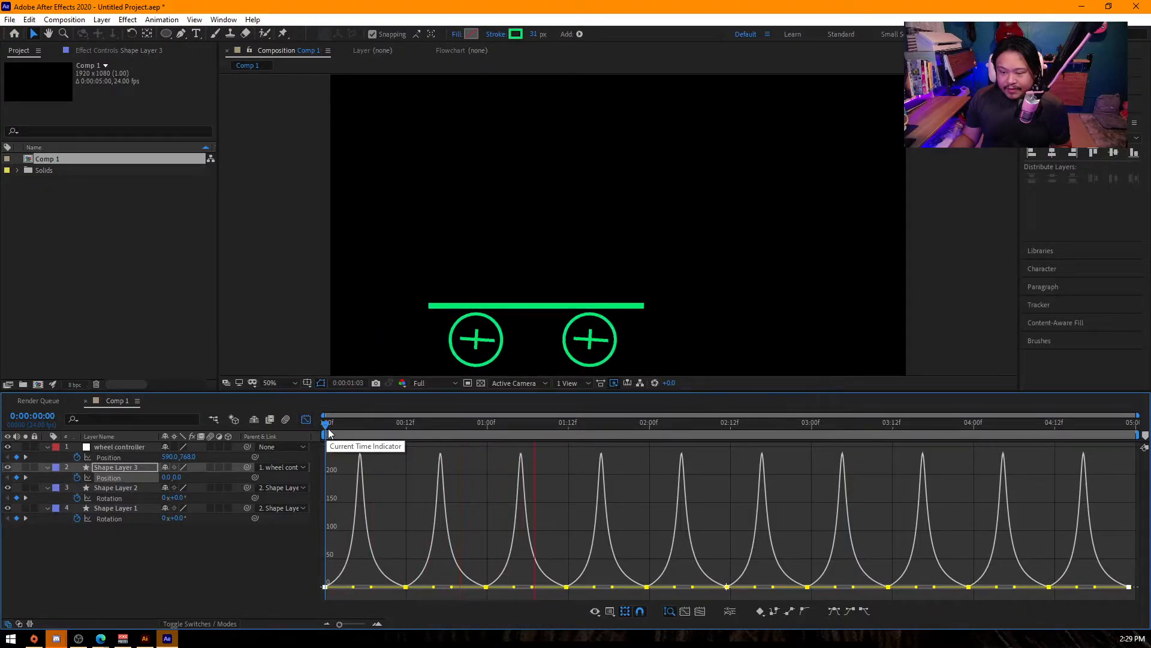
# - Compress Shape Layer 3's position keyframes to end at 0:00:02:00, paste a copy of them at 0:00:02:00 and preview
pyautogui.click(305, 419)
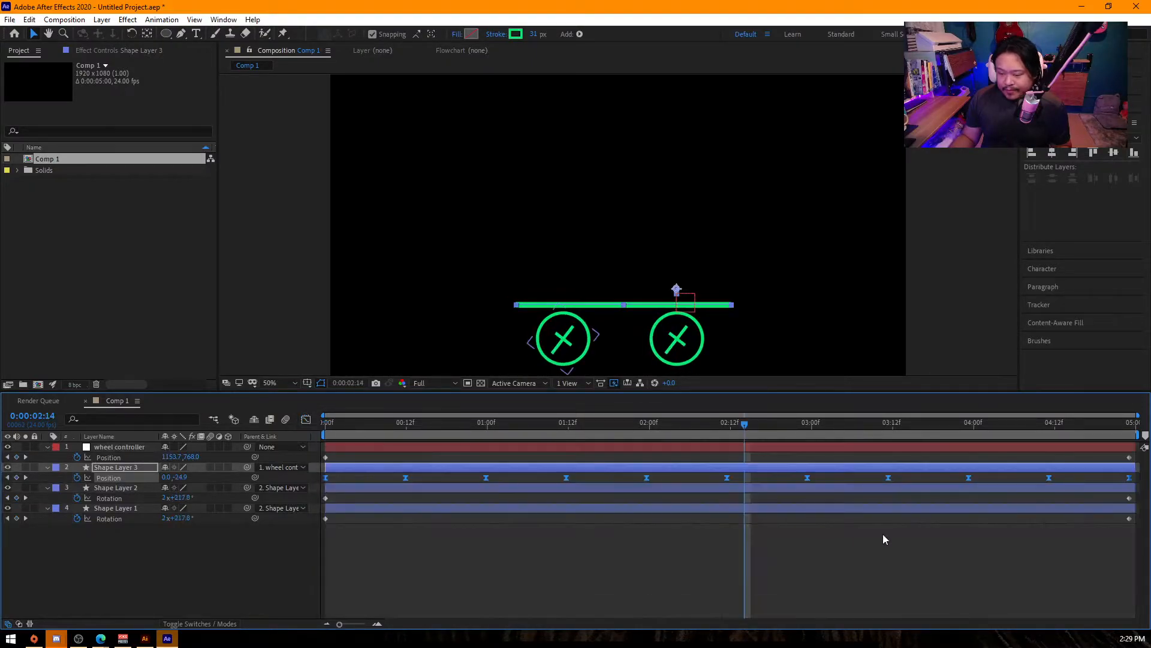
pyautogui.moveTo(1129, 481); pyautogui.dragTo(646, 476)
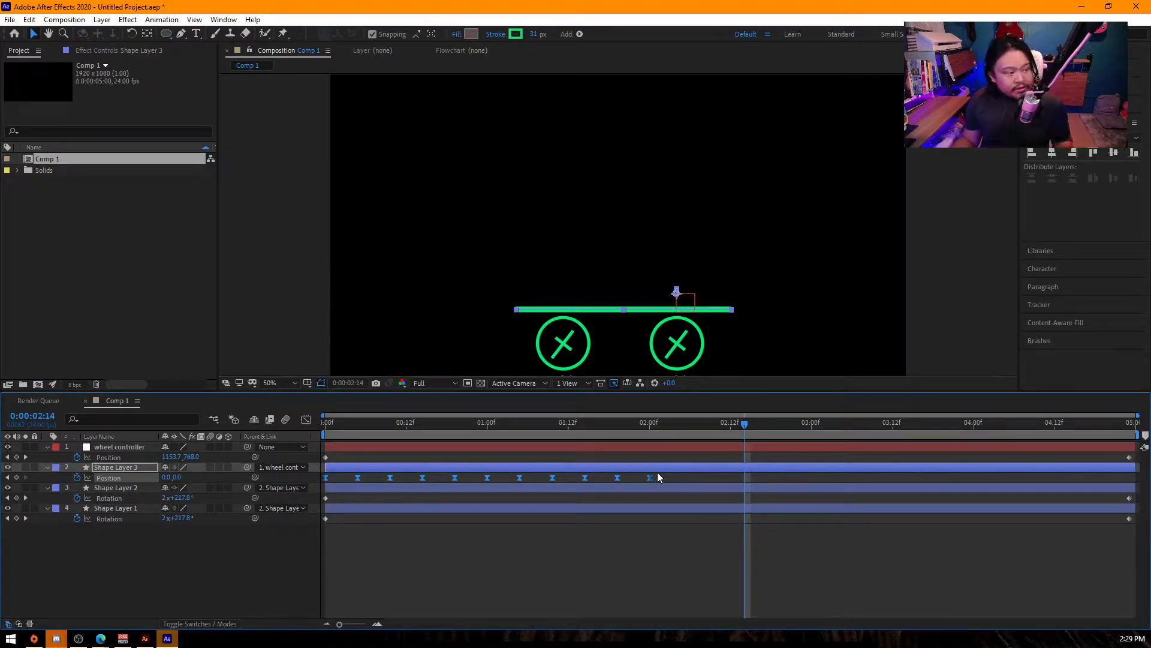
pyautogui.moveTo(662, 480); pyautogui.dragTo(315, 475)
pyautogui.click(648, 426)
pyautogui.hotkey('ctrl', 'v')
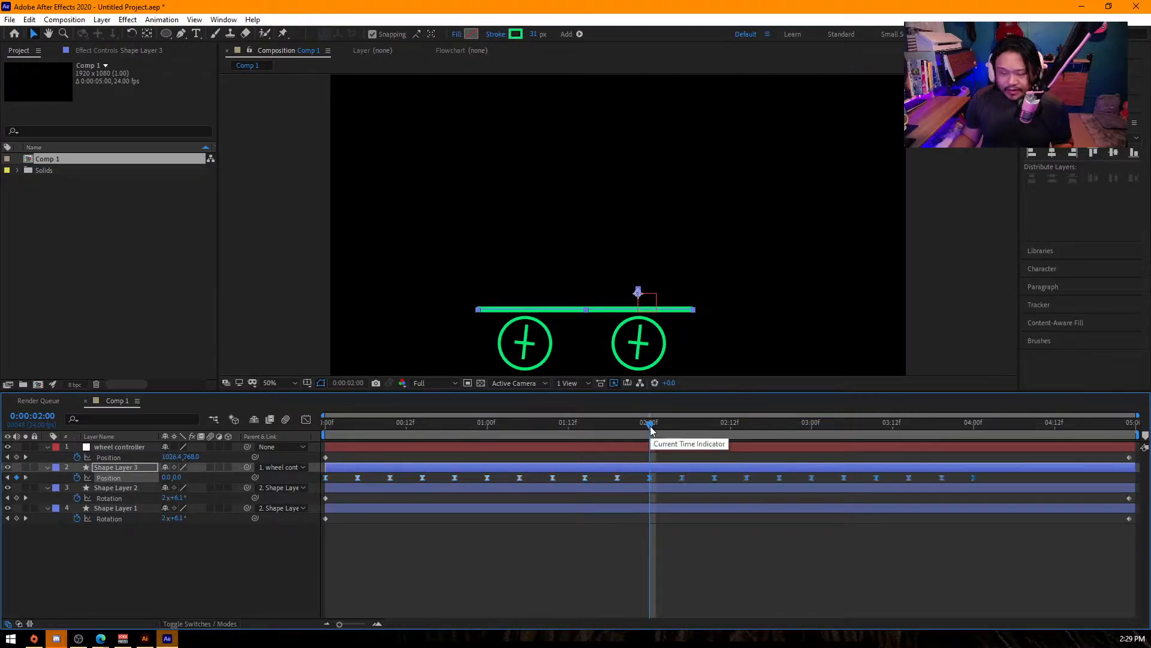
pyautogui.moveTo(639, 424); pyautogui.dragTo(334, 424)
pyautogui.press('space')
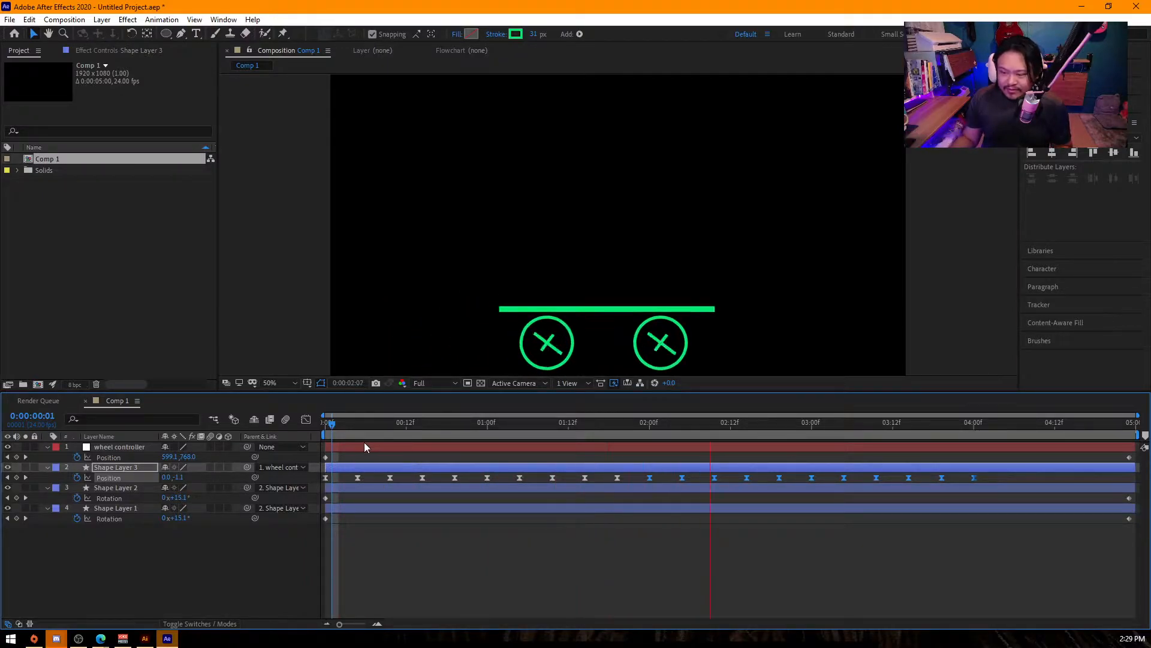
pyautogui.press('space')
# - Paste the bounce keyframes again at 0:00:04:00 on Shape Layer 3 and preview the cart's faster bouncing from the start
pyautogui.click(973, 427)
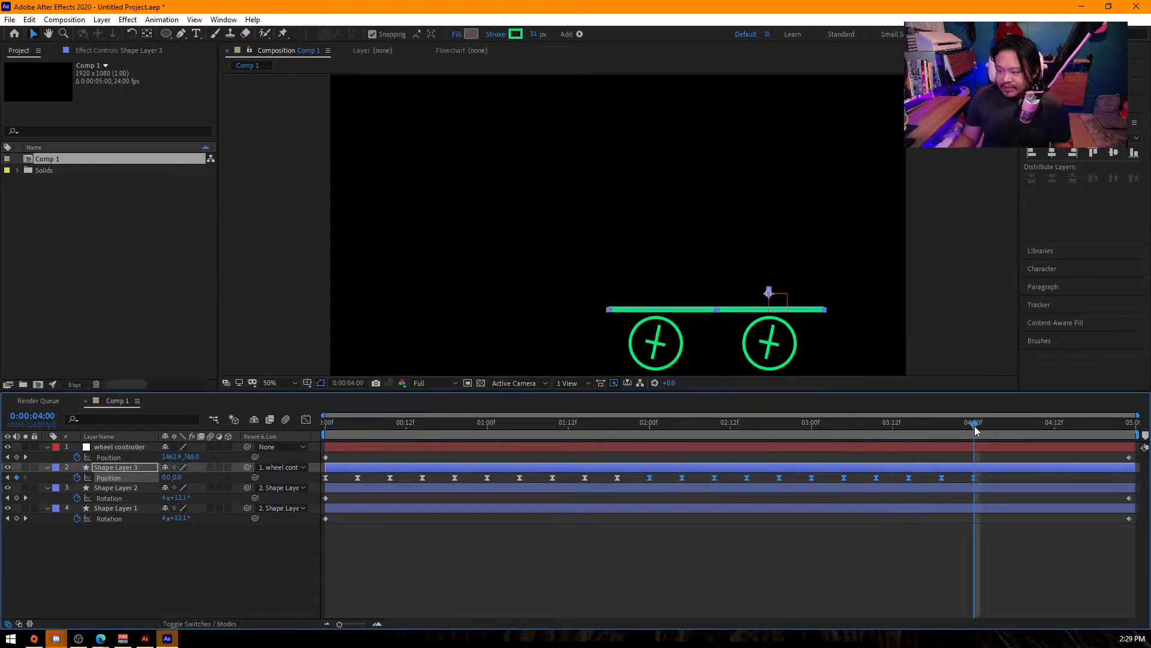
pyautogui.press('Home')
pyautogui.press('space')
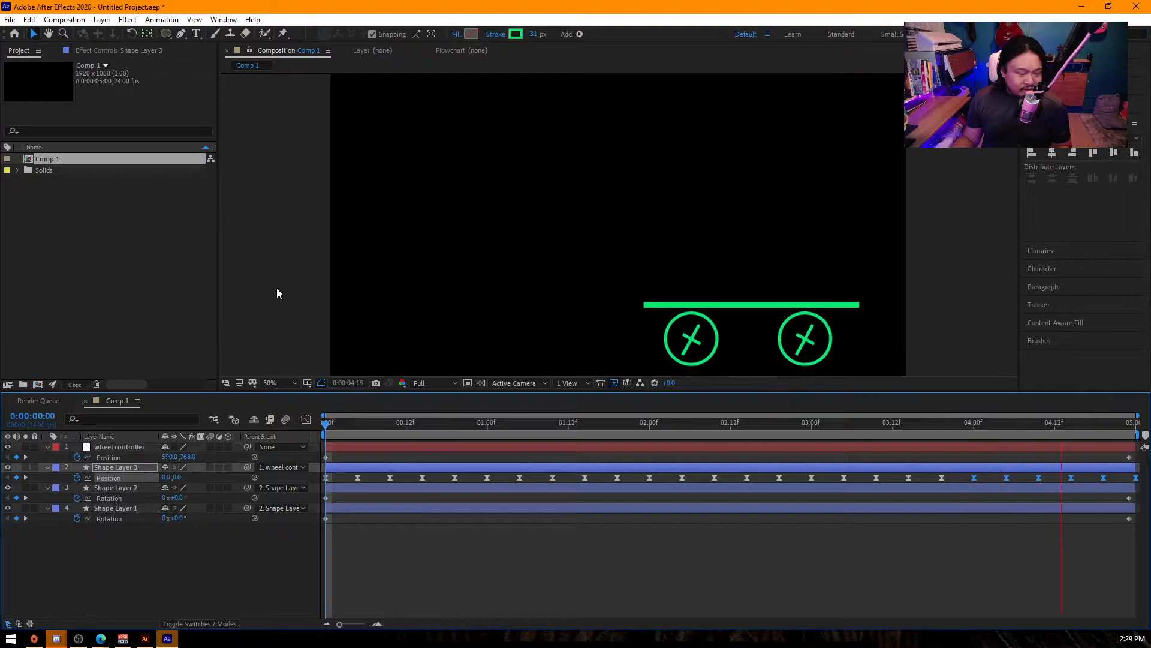
pyautogui.press('space')
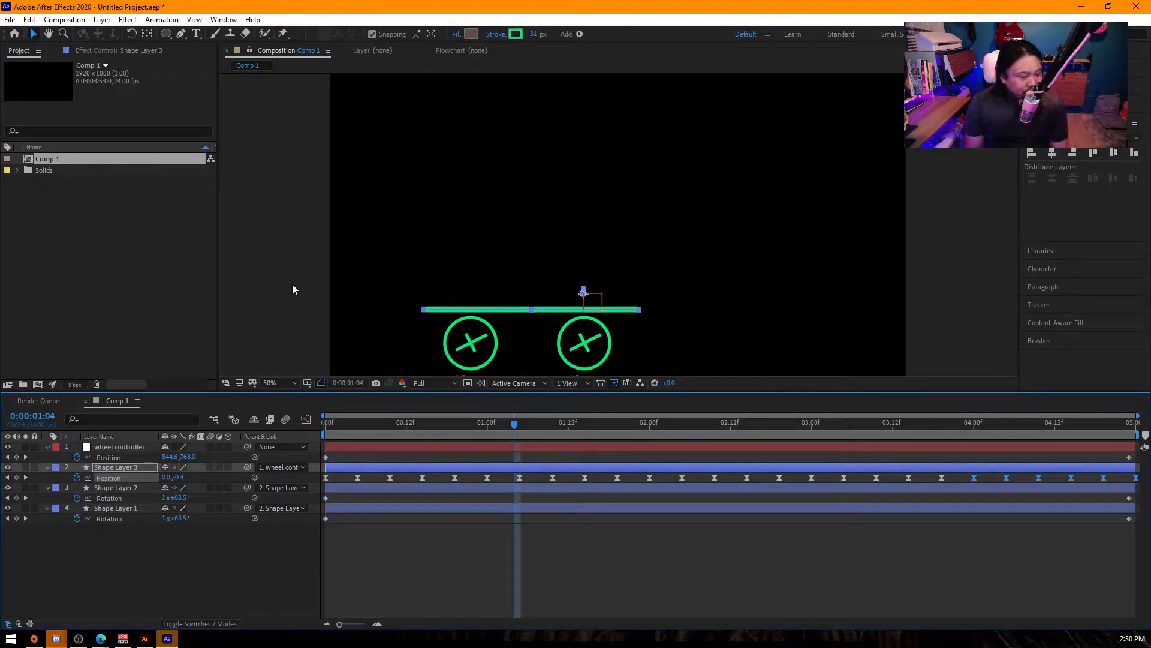
pyautogui.press('space')
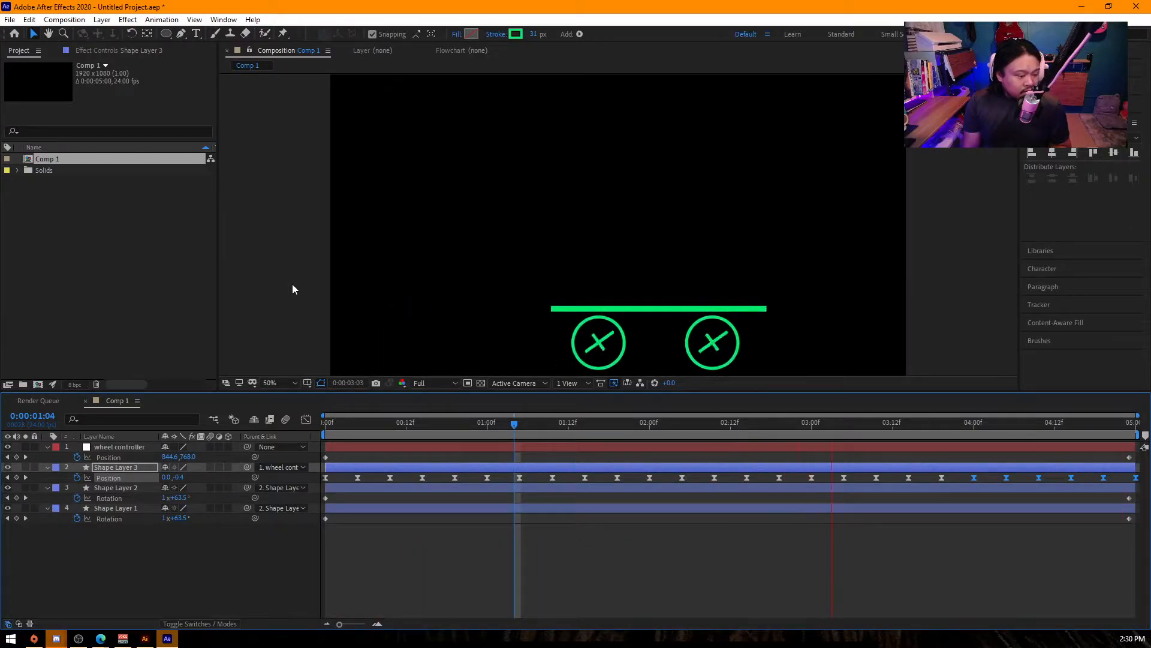
pyautogui.press('space')
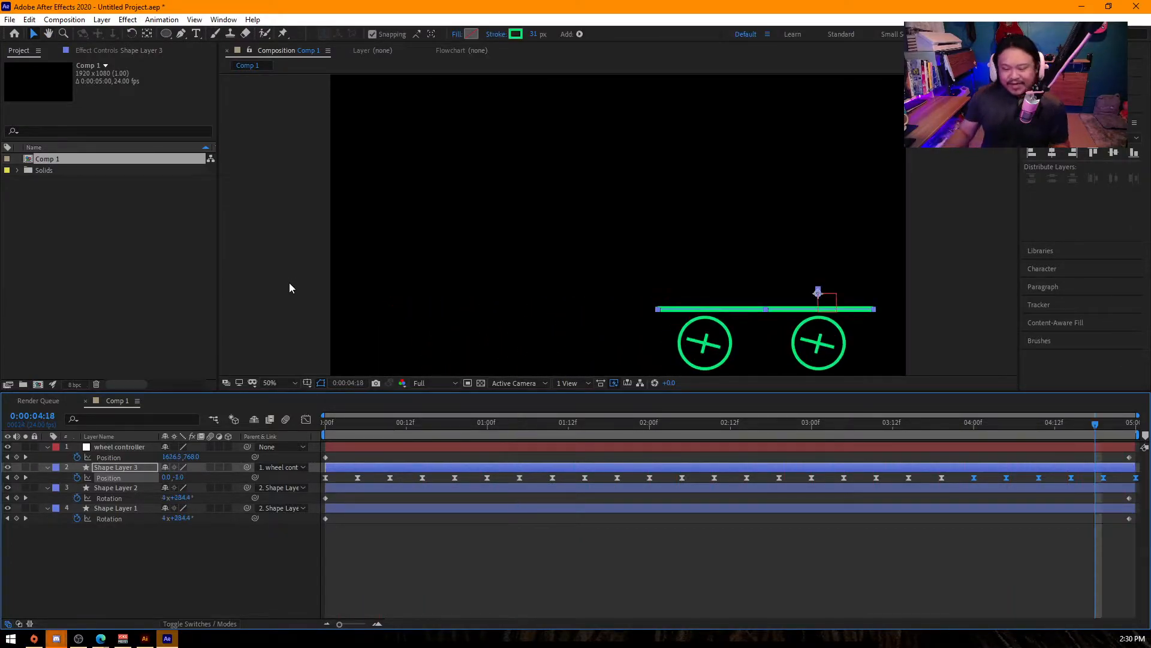
# - Delete all layers from Comp 1
pyautogui.hotkey('ctrl', 'a')
pyautogui.press('Delete')
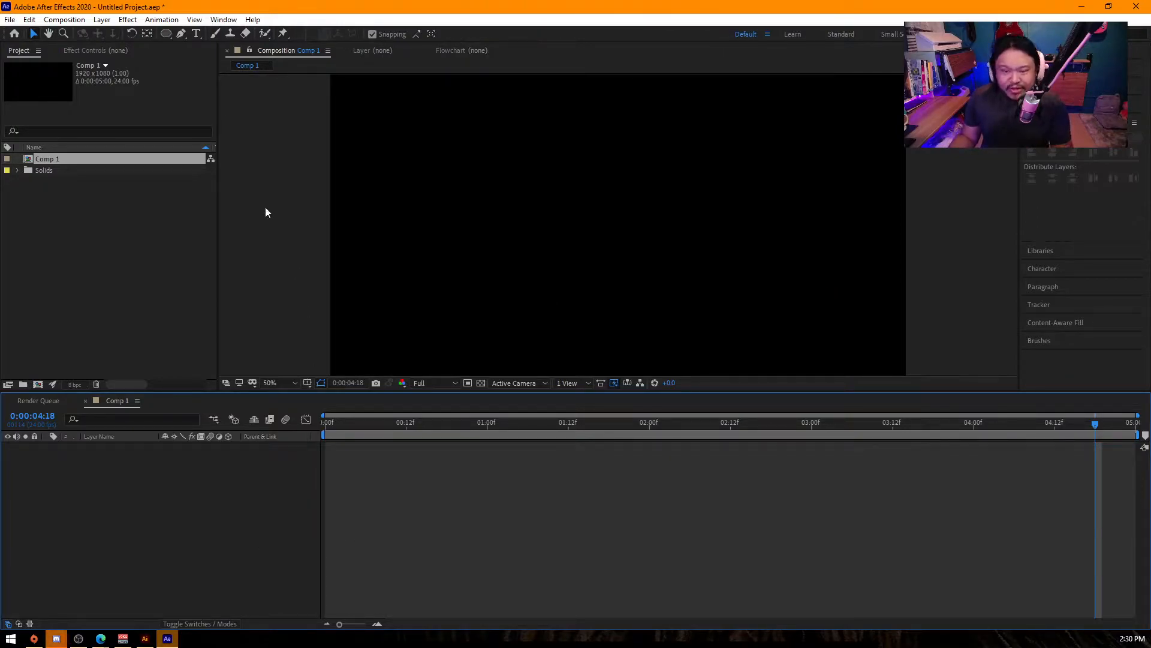
pyautogui.click(232, 253)
pyautogui.click(234, 523)
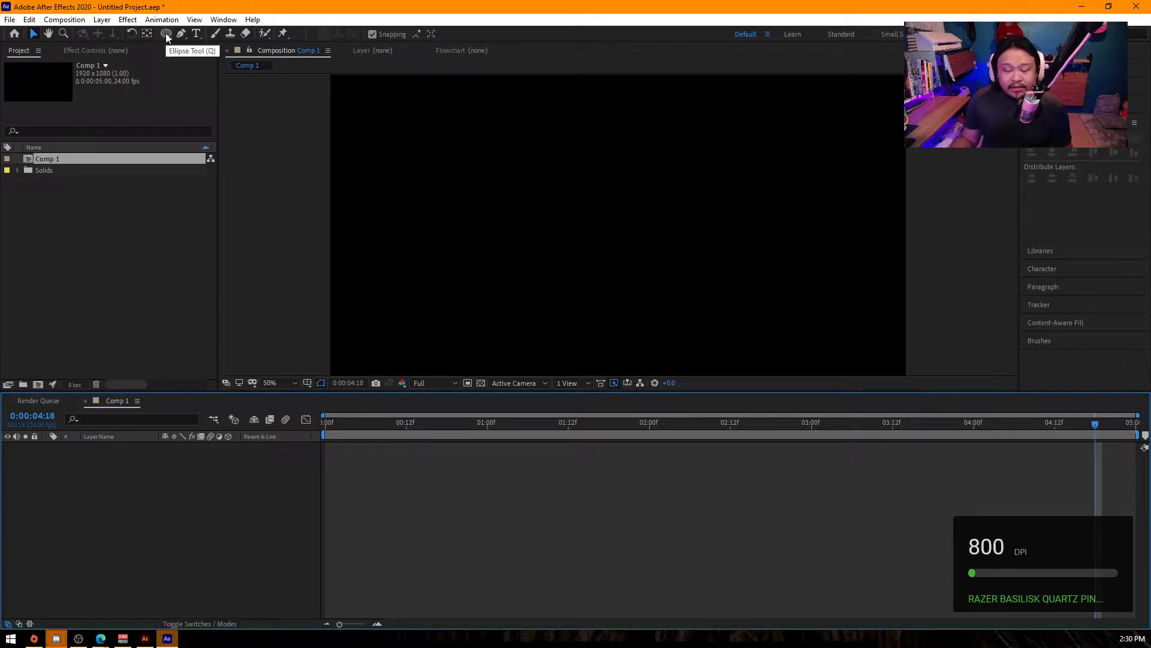
# - Draw a short diagonal line with the Pen tool in the composition's upper-left area and set its stroke width to 79 px
pyautogui.moveTo(165, 37); pyautogui.dragTo(229, 48)
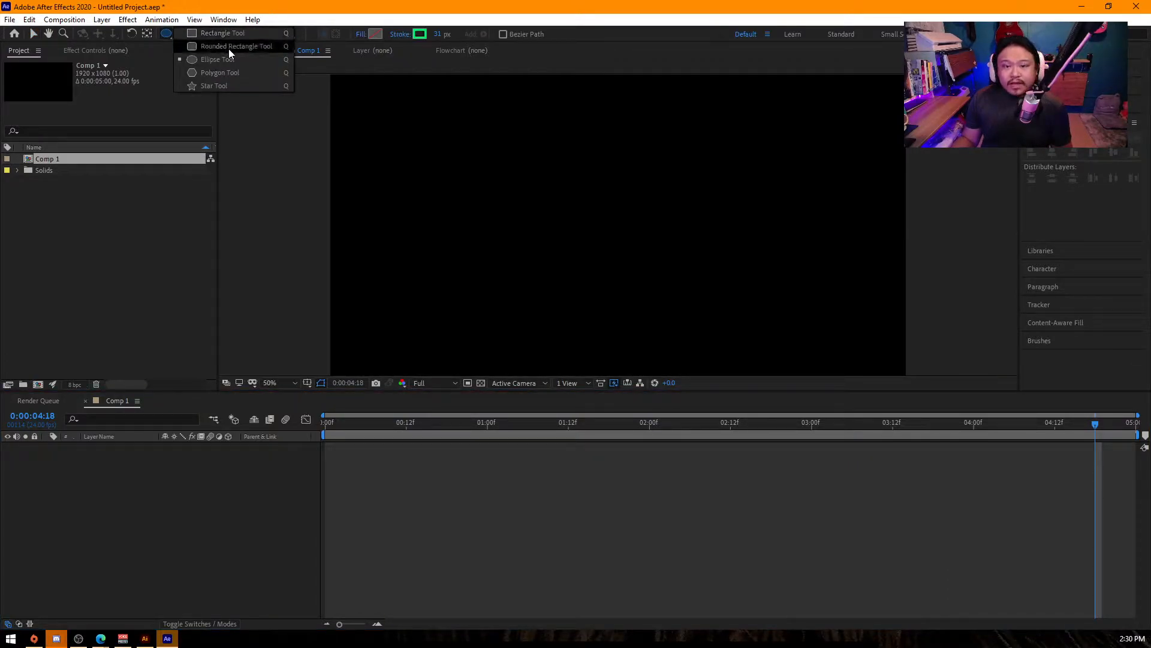
pyautogui.click(164, 114)
pyautogui.click(181, 35)
pyautogui.click(418, 150)
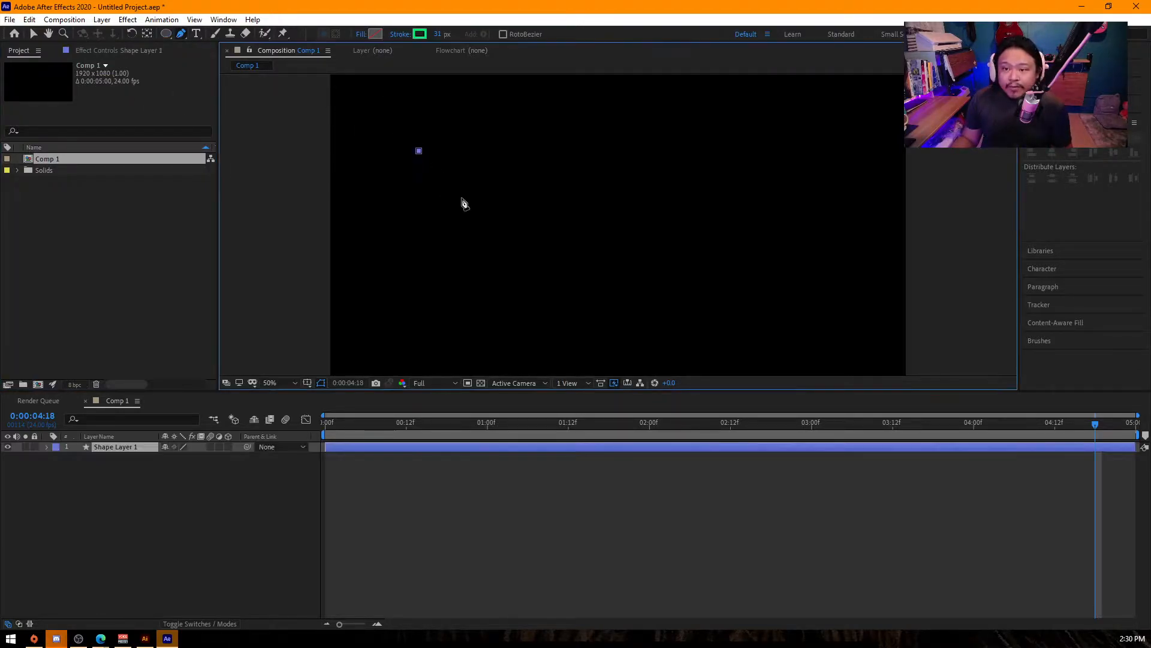
pyautogui.click(479, 202)
pyautogui.moveTo(438, 34); pyautogui.dragTo(466, 32)
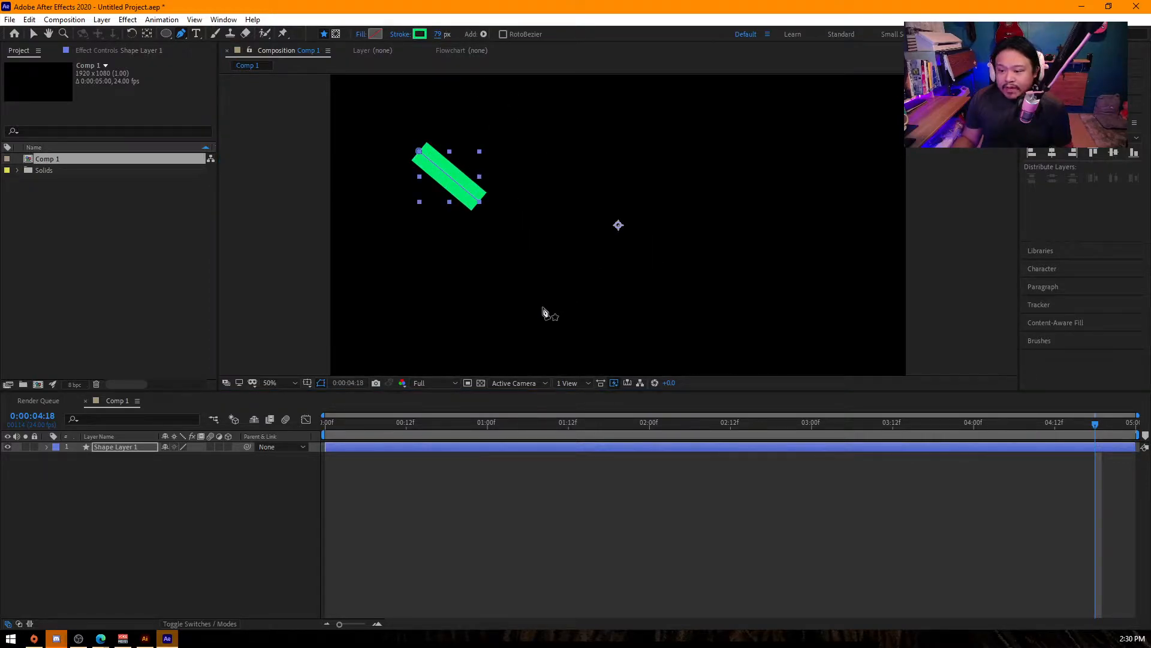
# - Move the anchor point of Shape Layer 1 to the upper-left end of the diagonal line
pyautogui.click(172, 526)
pyautogui.click(113, 447)
pyautogui.press('y')
pyautogui.moveTo(618, 225); pyautogui.dragTo(421, 151)
# - Duplicate Shape Layer 1 and place the copy end to end at the original line's lower end, reselecting the original
pyautogui.click(122, 451)
pyautogui.hotkey('ctrl', 'd')
pyautogui.press('v')
pyautogui.moveTo(453, 185); pyautogui.dragTo(506, 239)
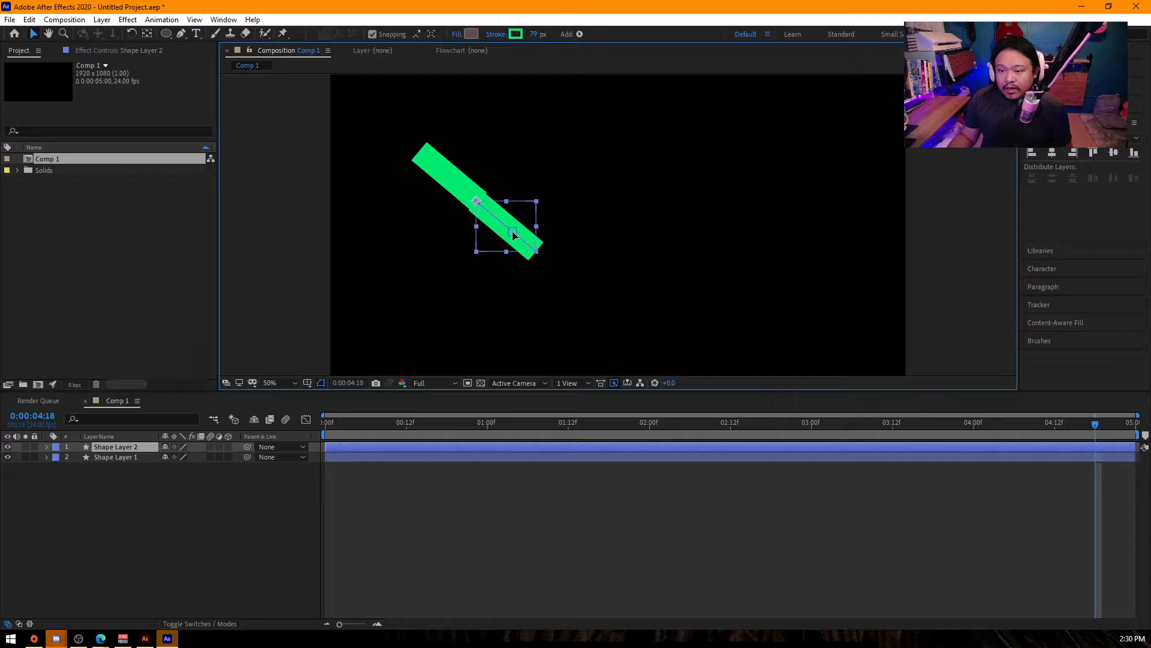
pyautogui.click(449, 184)
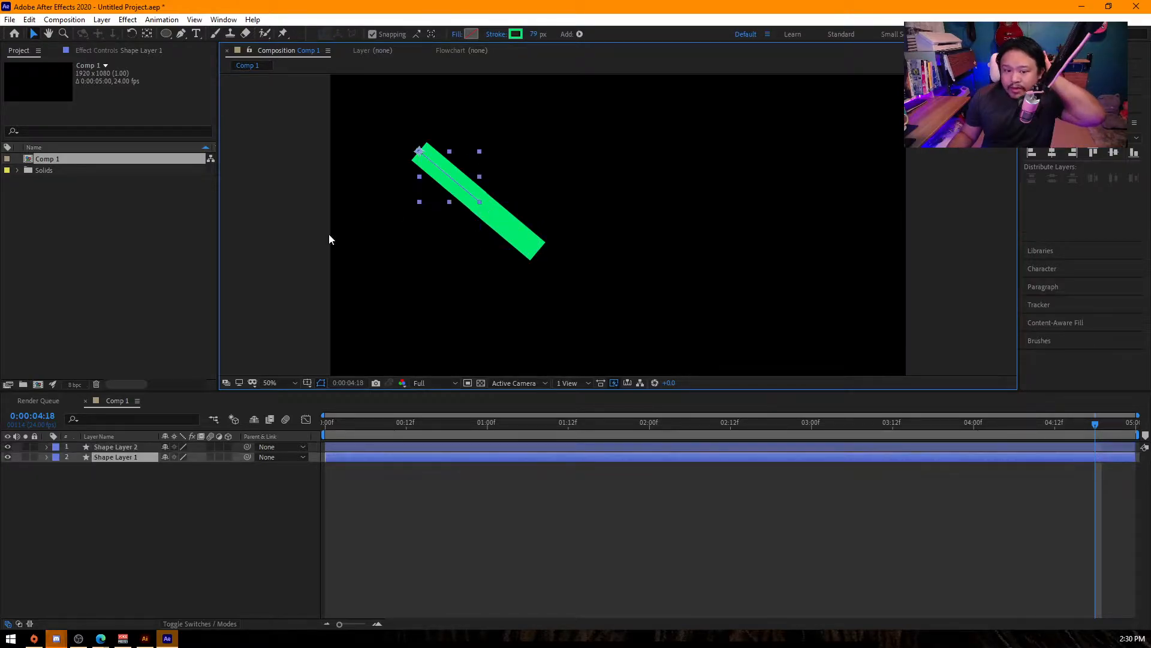
# - Reveal the Taper properties of Stroke 1 in Shape Layer 1
pyautogui.click(46, 457)
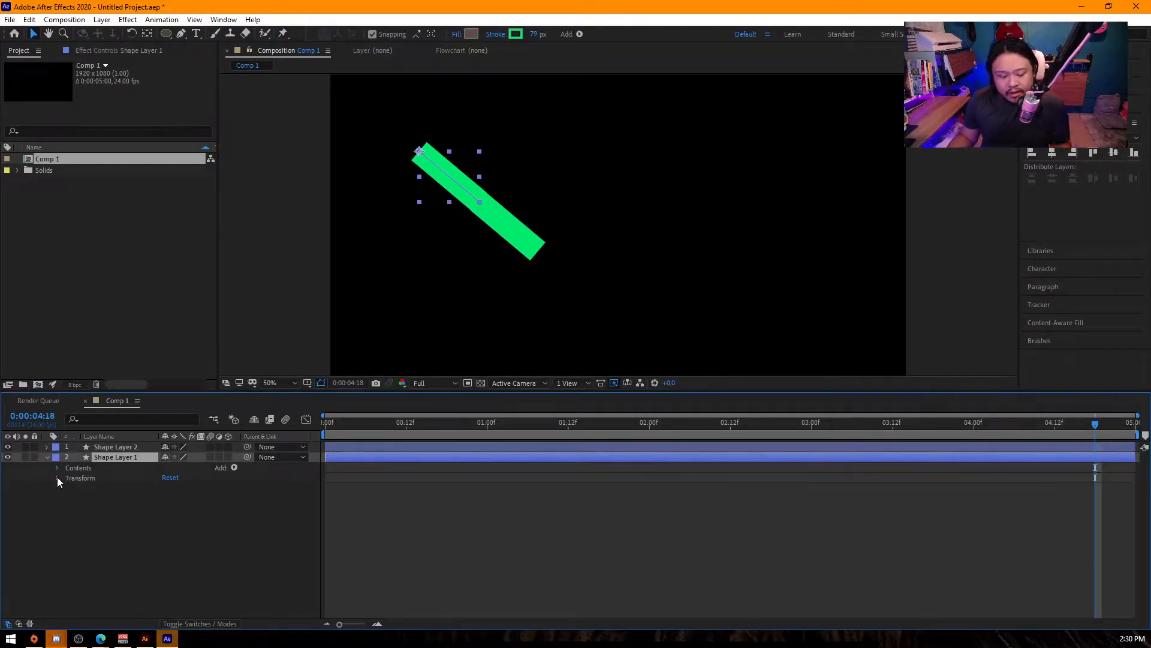
pyautogui.click(58, 478)
pyautogui.click(55, 467)
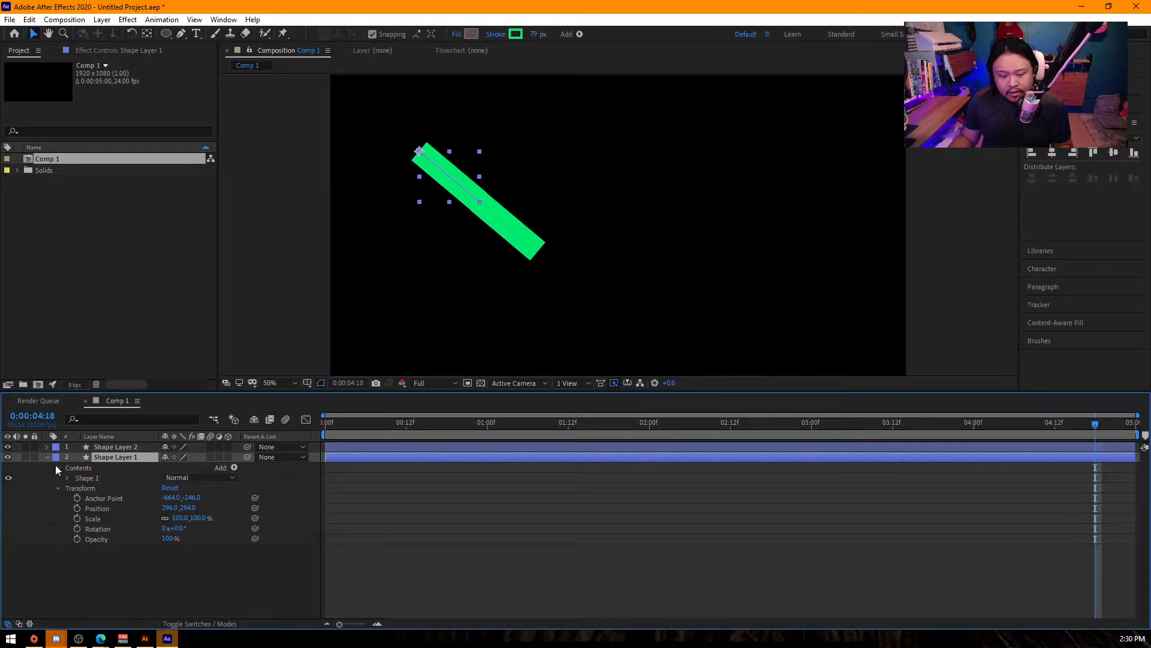
pyautogui.click(68, 478)
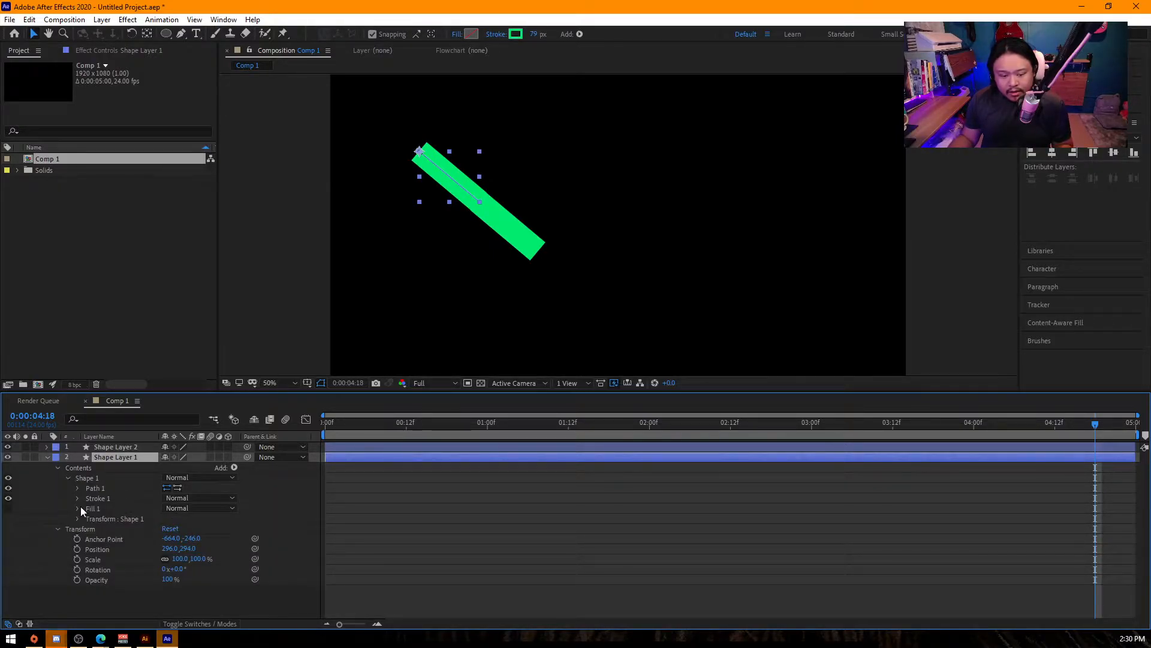
pyautogui.click(75, 498)
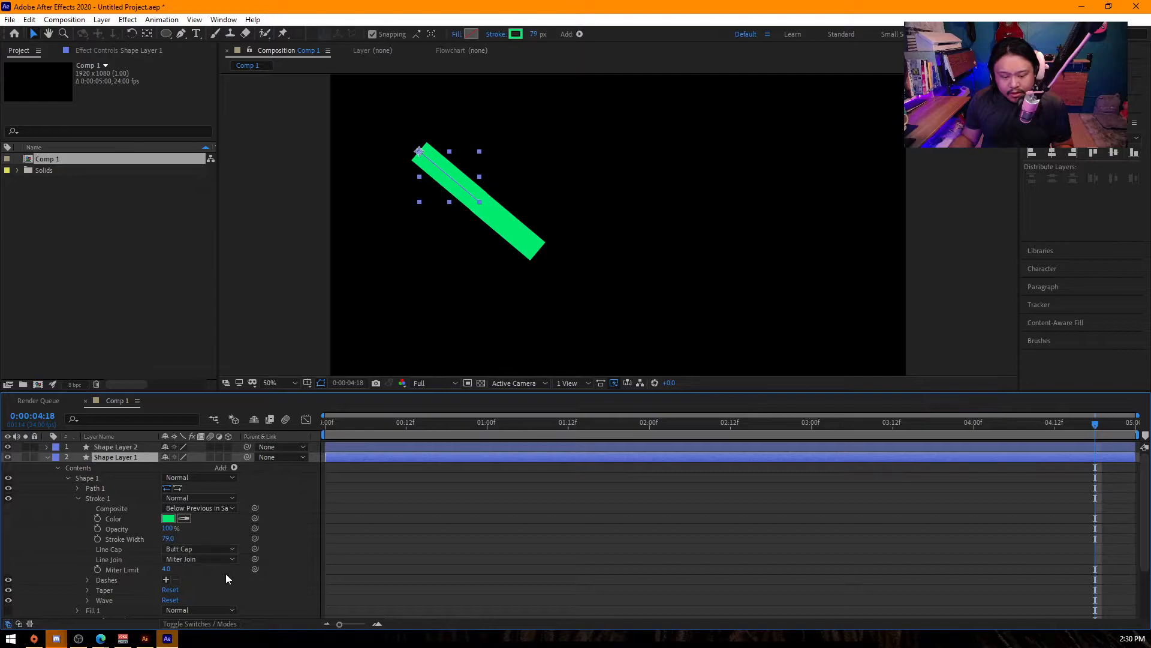
pyautogui.scroll(-1, 226, 574)
pyautogui.click(88, 560)
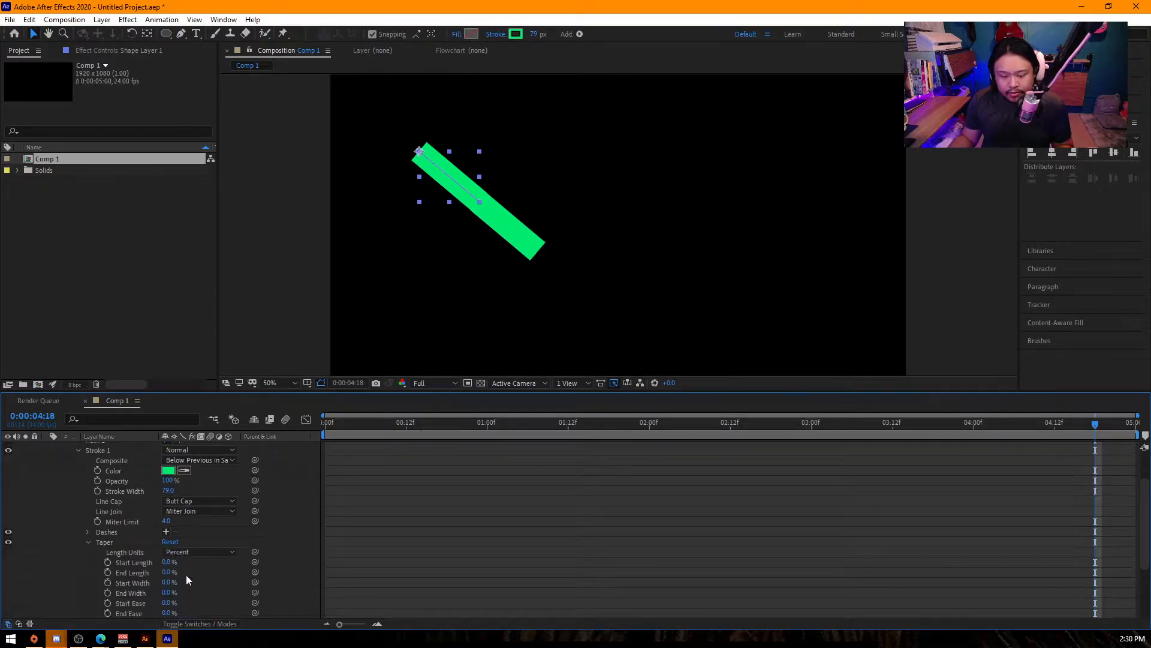
# - Try a taper Start Length of 52% on Shape Layer 1's stroke, undoing it again
pyautogui.moveTo(169, 567); pyautogui.dragTo(211, 564)
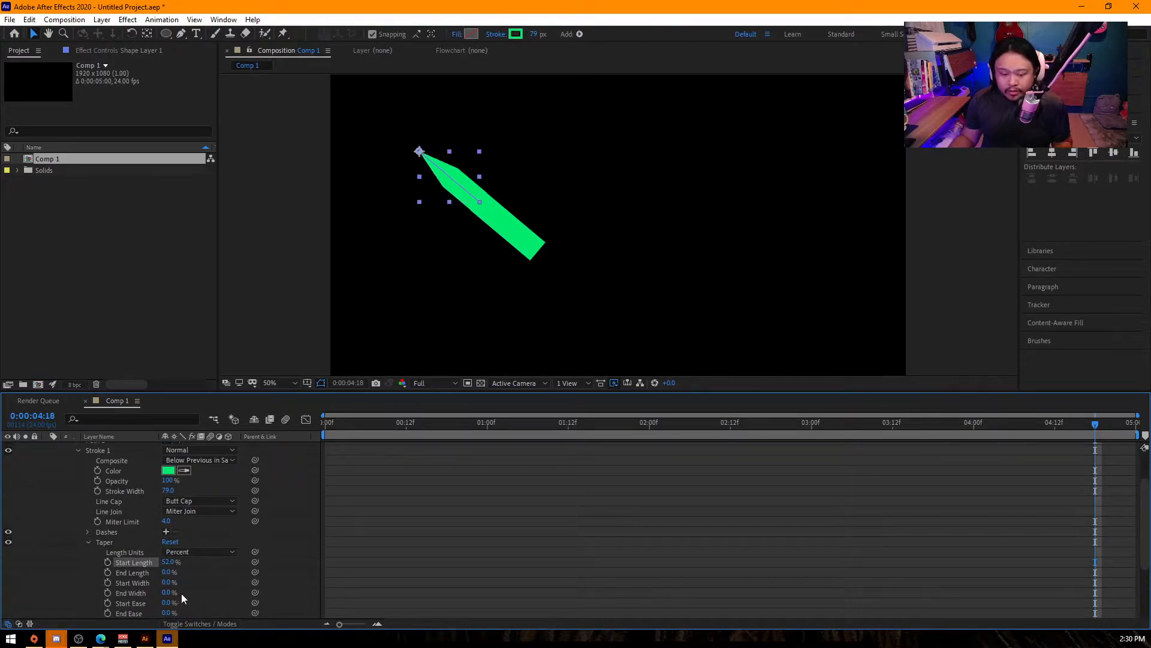
pyautogui.scroll(-1, 181, 594)
pyautogui.hotkey('ctrl', 'z')
# - Set the taper End Length of Shape Layer 1's stroke to 100%
pyautogui.click(155, 542)
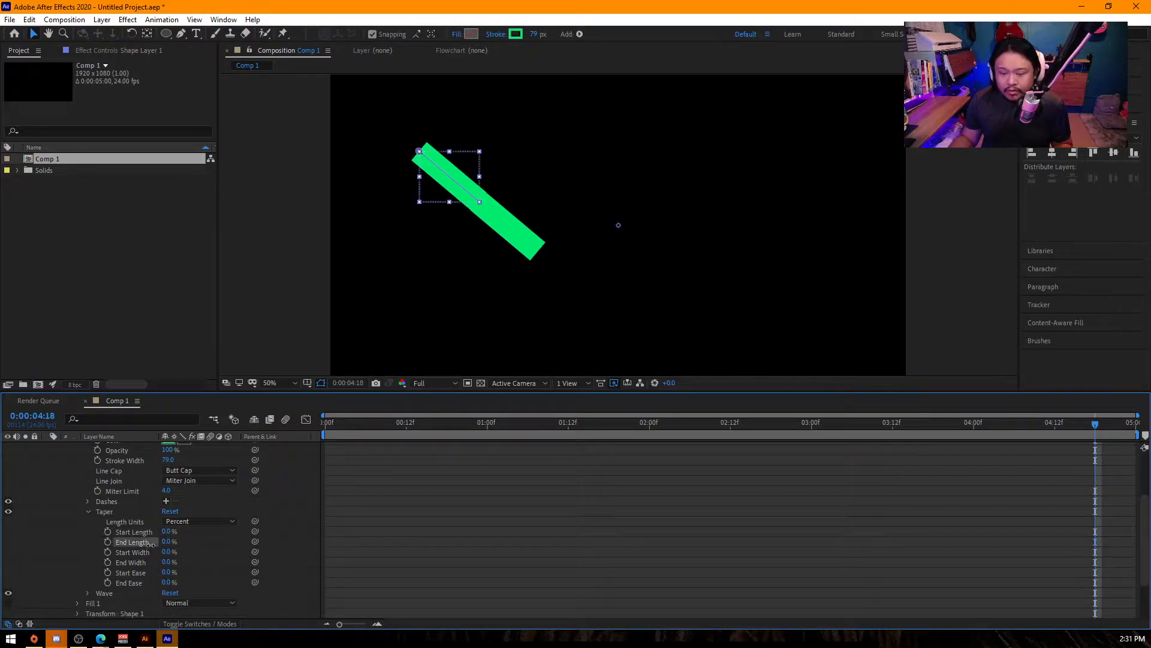
pyautogui.moveTo(167, 542); pyautogui.dragTo(192, 547)
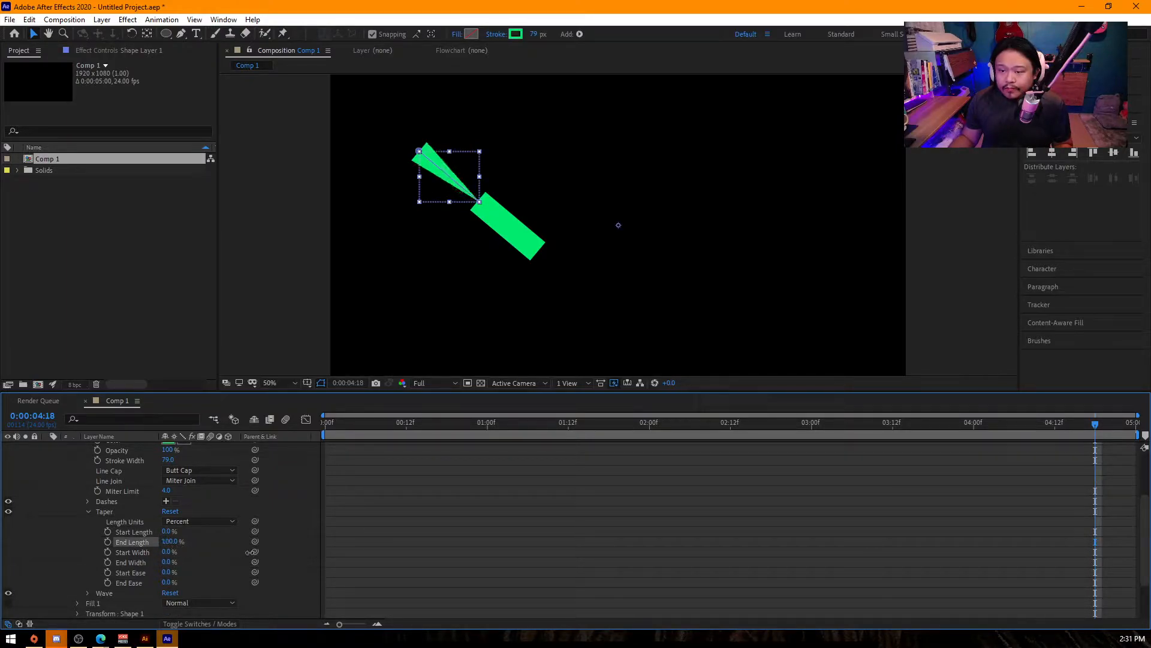
# - Delete the untapered line copy, Shape Layer 2
pyautogui.scroll(3, 124, 492)
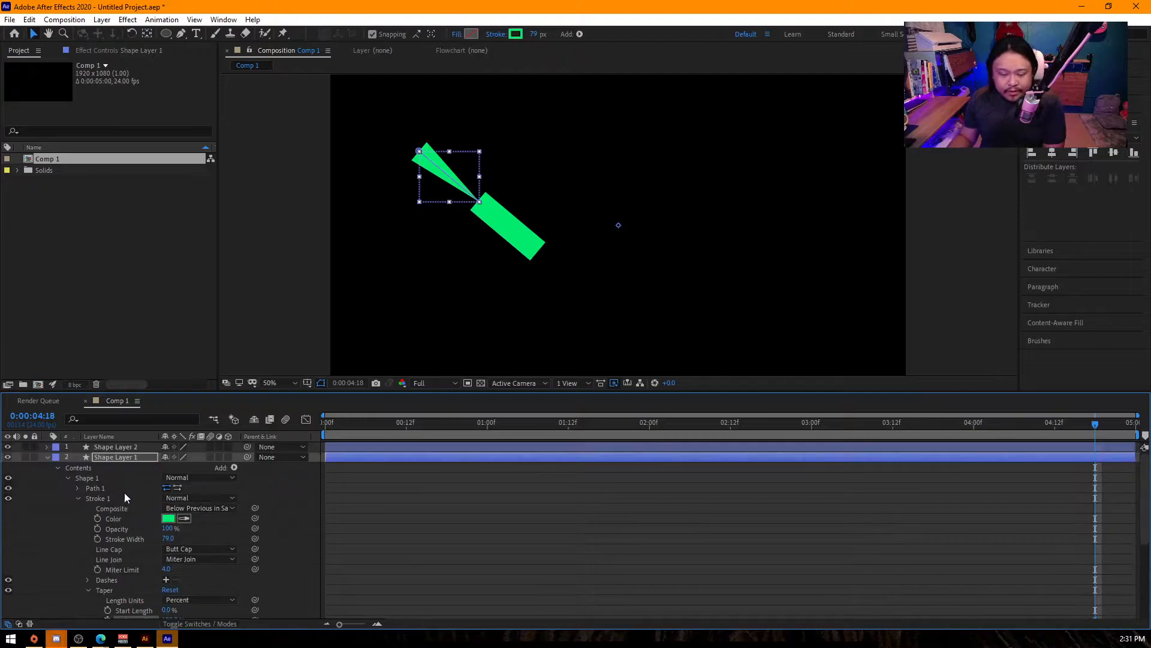
pyautogui.click(114, 447)
pyautogui.press('Delete')
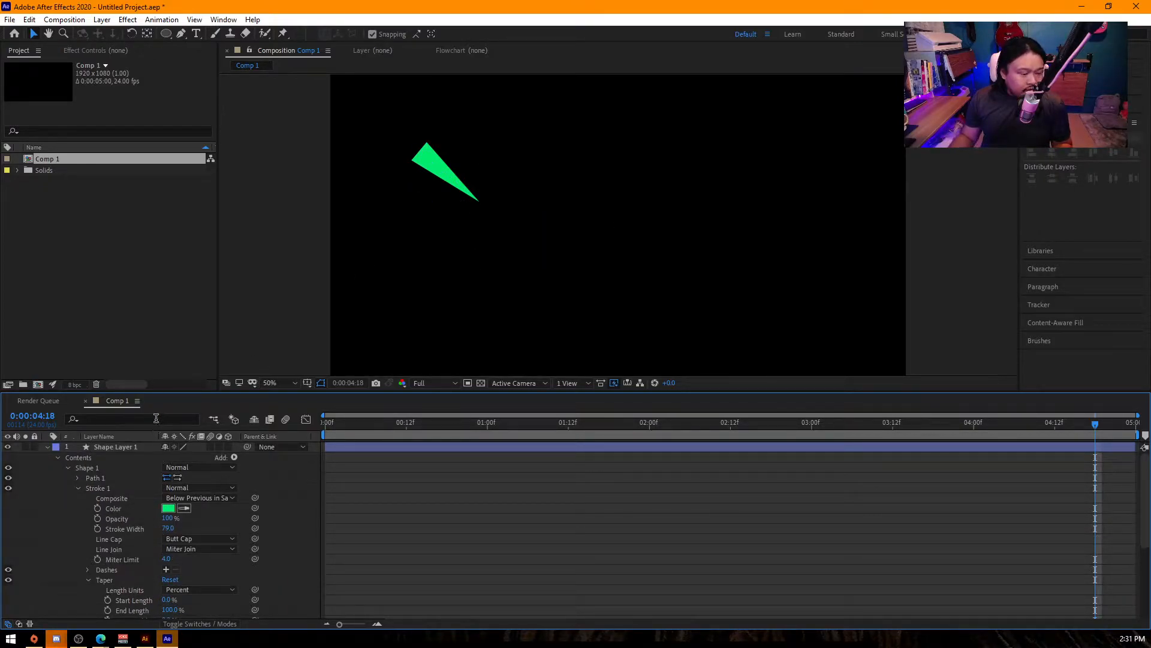
# - Duplicate the tapered Shape Layer 1 and place the copy with its wide end at the original's pointed tip
pyautogui.click(130, 449)
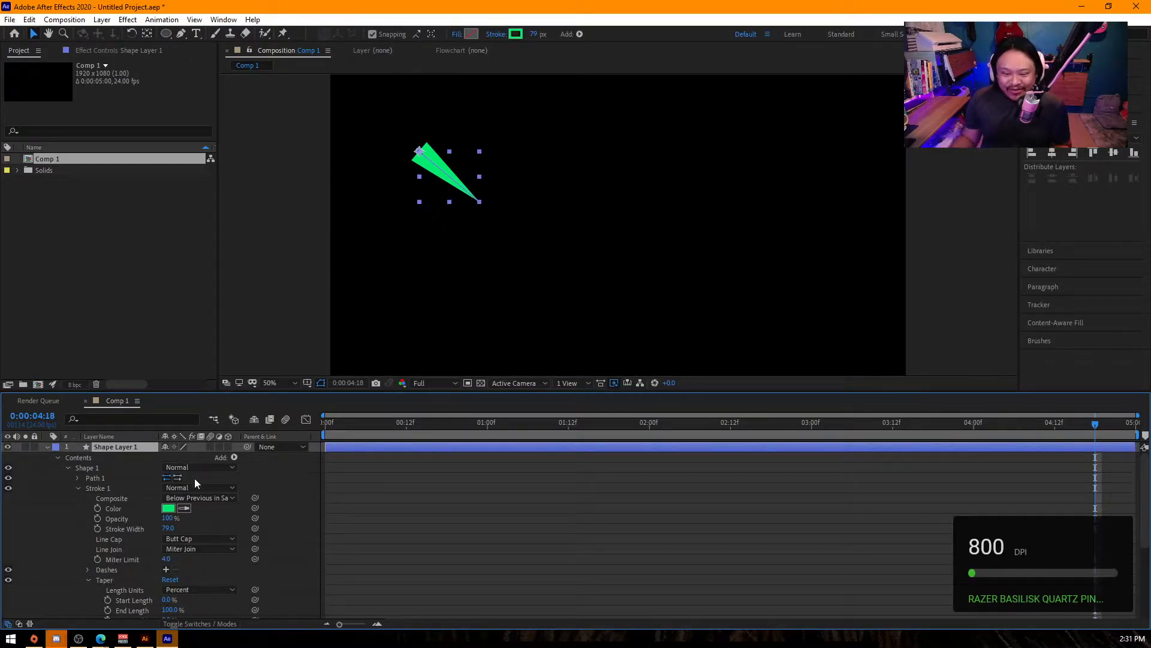
pyautogui.hotkey('ctrl', 'd')
pyautogui.moveTo(442, 159); pyautogui.dragTo(498, 219)
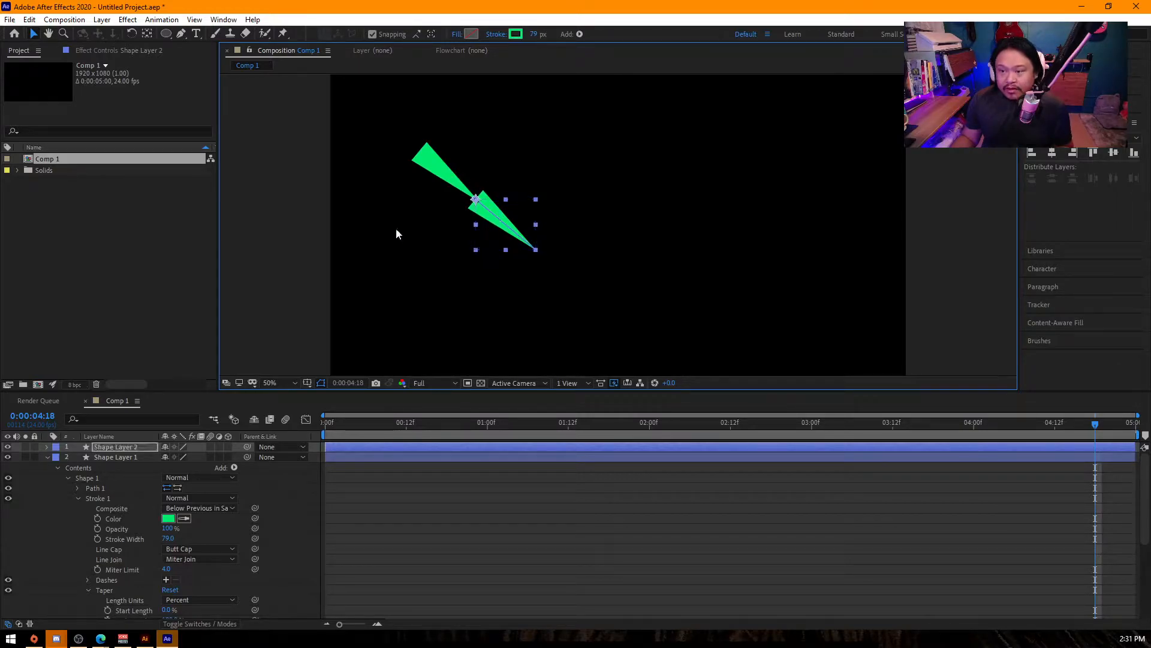
pyautogui.click(347, 260)
pyautogui.click(436, 157)
pyautogui.click(506, 222)
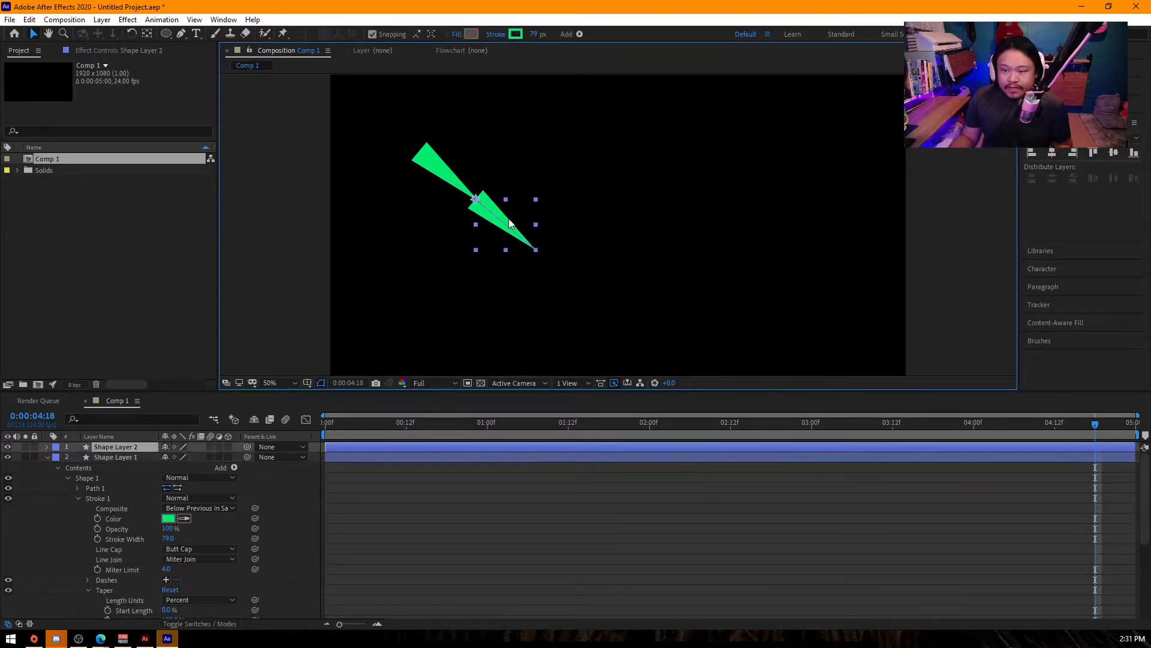
# - Collapse the layer properties, duplicate Shape Layer 2 and place the copy at its pointed tip as the third segment
pyautogui.hotkey('ctrl', 'a')
pyautogui.press('u')
pyautogui.click(174, 528)
pyautogui.click(503, 228)
pyautogui.hotkey('ctrl', 'd')
pyautogui.moveTo(507, 226); pyautogui.dragTo(563, 274)
pyautogui.click(175, 538)
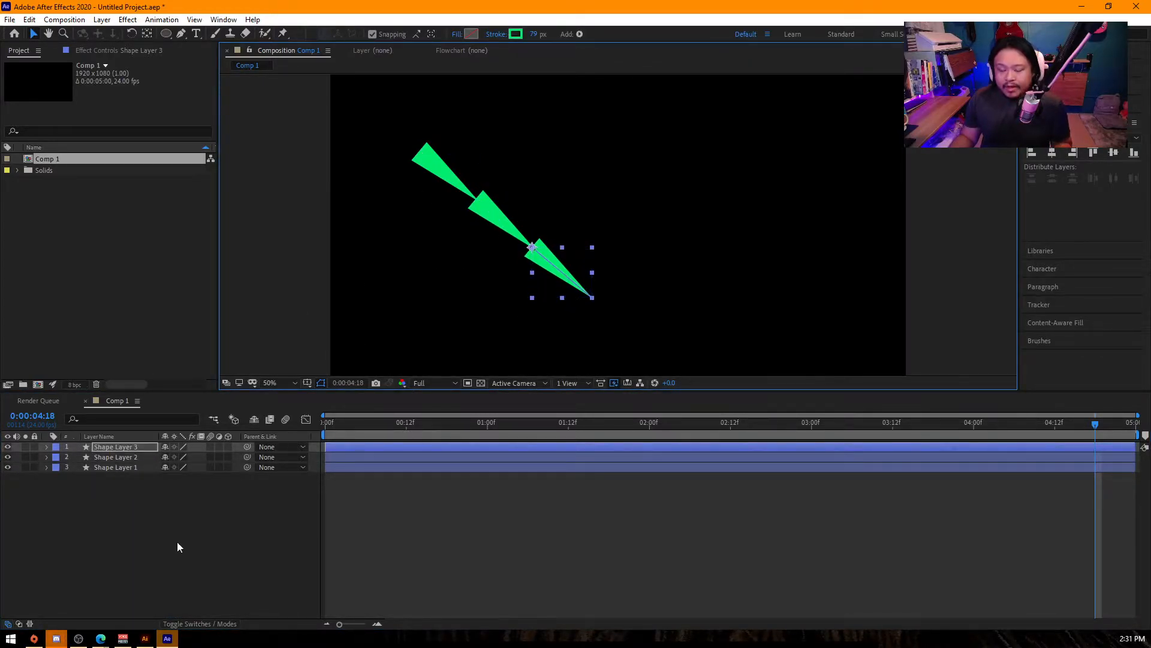
# - Rename the three segment layers from the lowest segment upward as hand, fore arm and arm
pyautogui.click(125, 447)
pyautogui.press('Return')
pyautogui.write('hand')
pyautogui.click(129, 455)
pyautogui.press('Return')
pyautogui.write('fore arm')
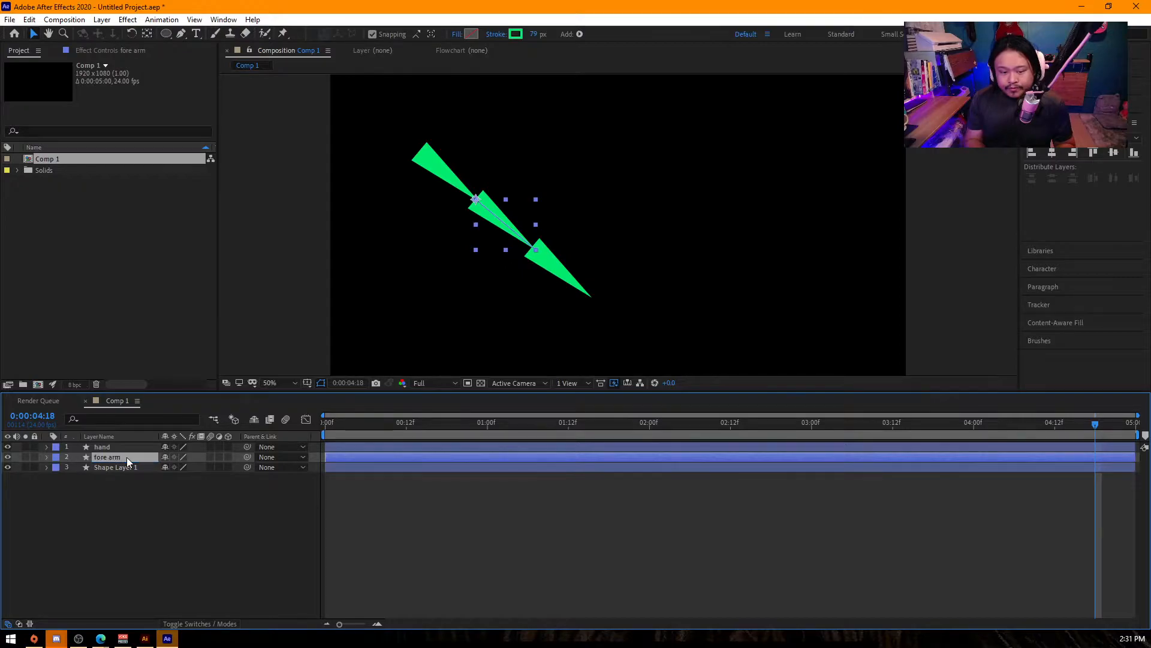
pyautogui.click(100, 465)
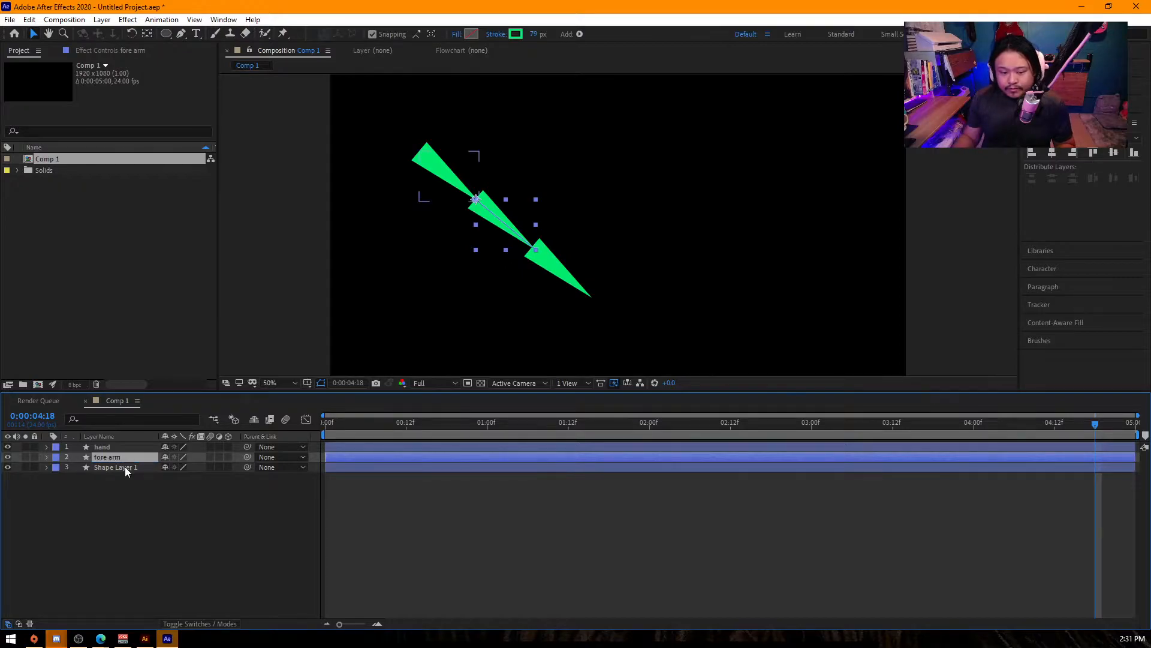
pyautogui.press('Return')
pyautogui.write('arm')
pyautogui.press('Return')
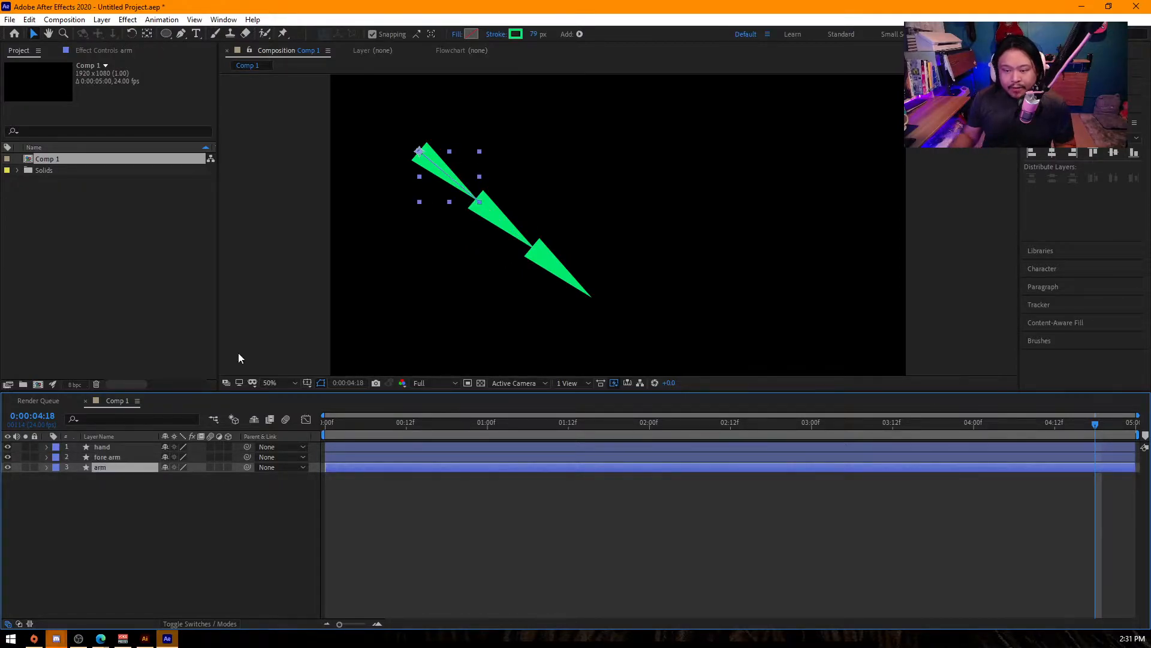
# - Parent the hand layer to fore arm and the fore arm layer to arm
pyautogui.click(226, 542)
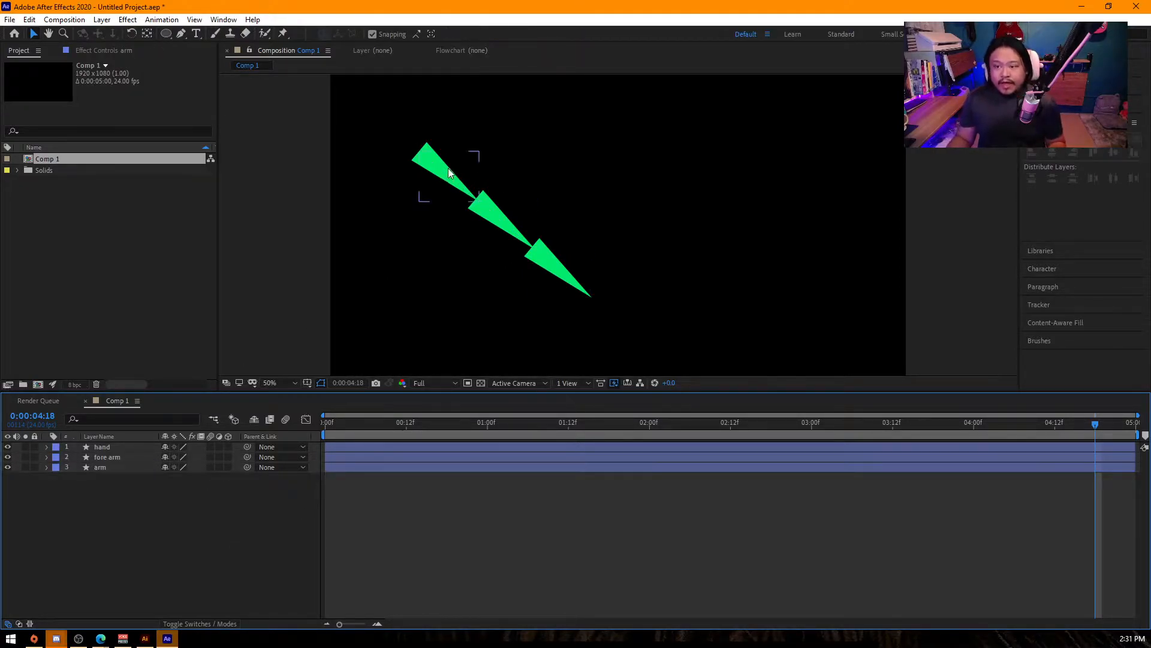
pyautogui.click(114, 446)
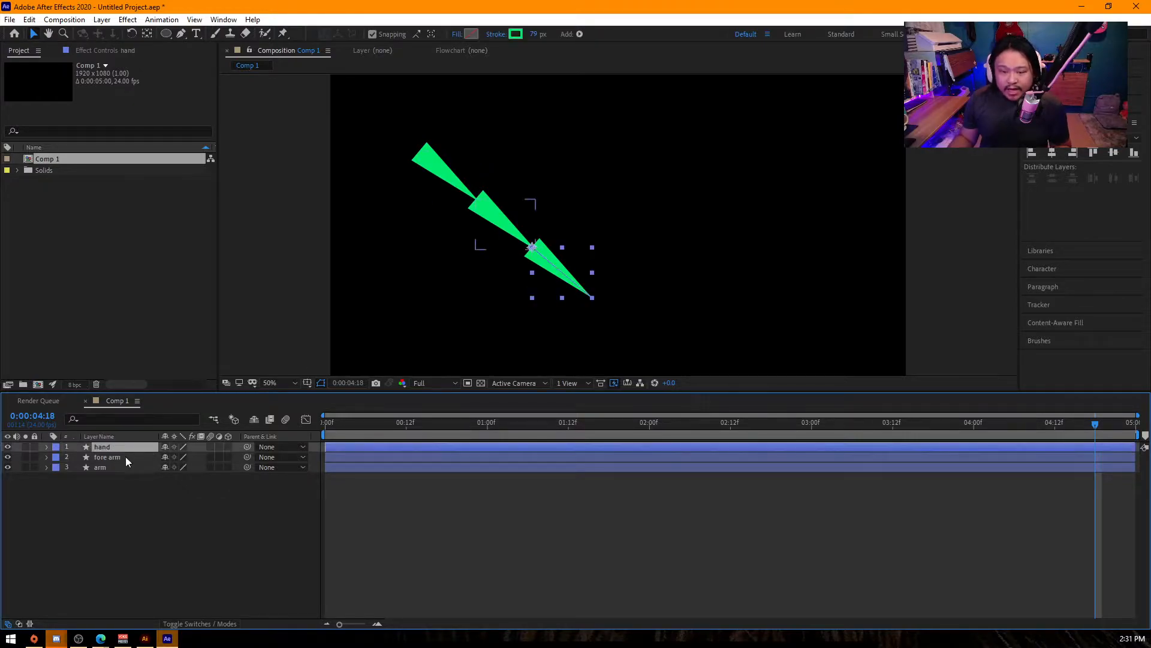
pyautogui.moveTo(248, 448); pyautogui.dragTo(84, 471)
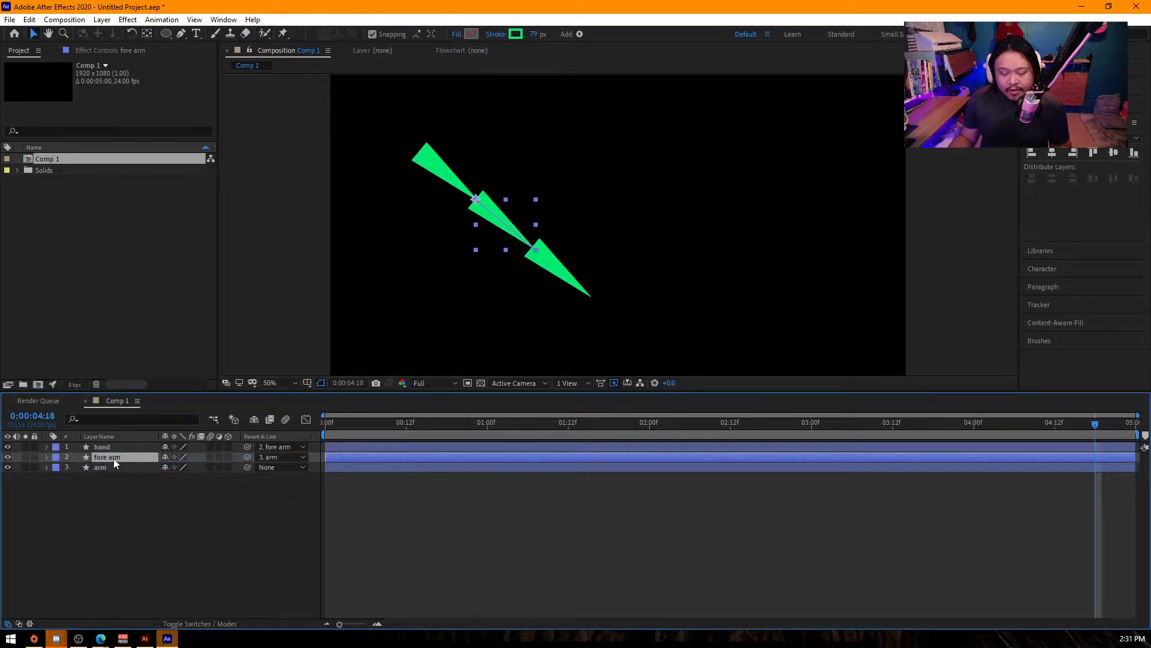
# - Set Rotation to 39° on arm, -46° on fore arm and -50° on hand, and return to the composition's first frame
pyautogui.click(113, 451)
pyautogui.press('r')
pyautogui.press('r')
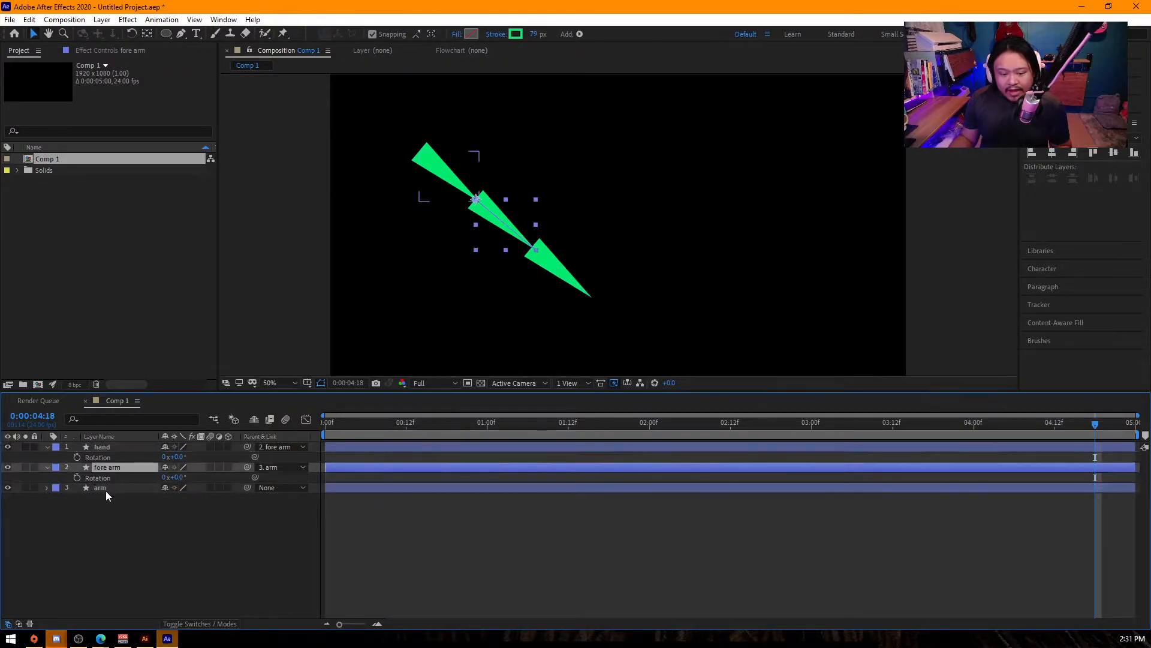
pyautogui.click(105, 488)
pyautogui.press('r')
pyautogui.moveTo(177, 498)
pyautogui.mouseDown()
pyautogui.moveTo(168, 500)
pyautogui.moveTo(187, 500)
pyautogui.moveTo(132, 478)
pyautogui.moveTo(150, 478)
pyautogui.moveTo(141, 463)
pyautogui.moveTo(186, 479)
pyautogui.moveTo(174, 480)
pyautogui.moveTo(195, 497)
pyautogui.moveTo(234, 495)
pyautogui.moveTo(191, 493)
pyautogui.mouseUp()
pyautogui.keyDown('shift'); pyautogui.click(105, 487); pyautogui.keyUp('shift')
pyautogui.keyDown('shift'); pyautogui.click(105, 448); pyautogui.keyUp('shift')
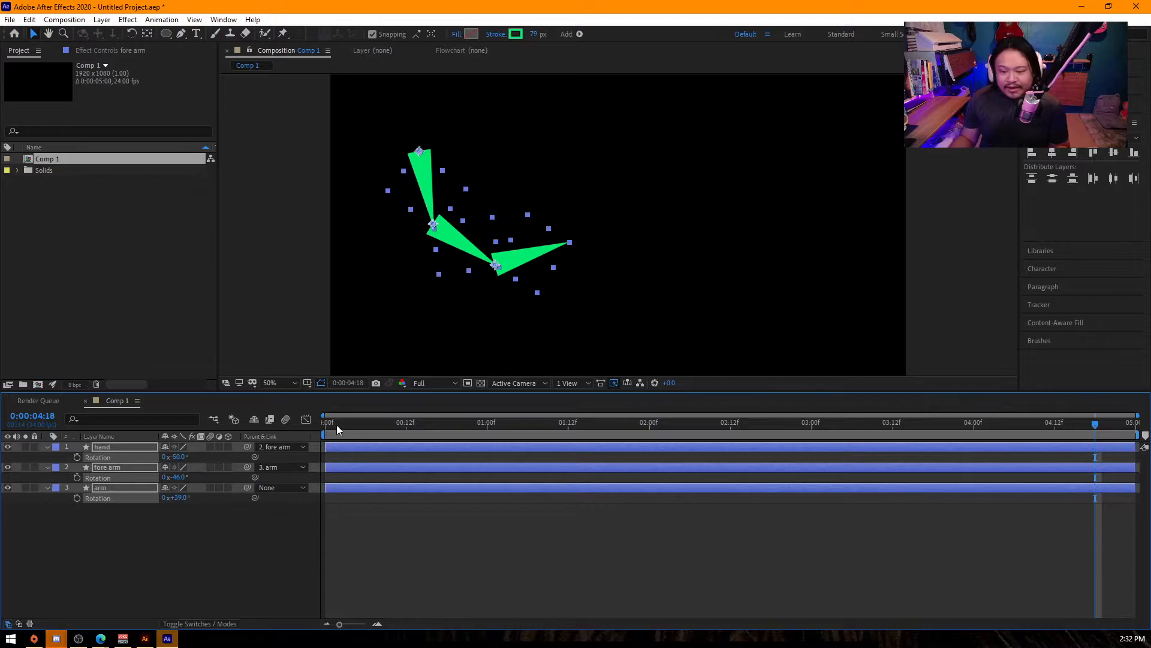
pyautogui.press('Home')
pyautogui.click(136, 502)
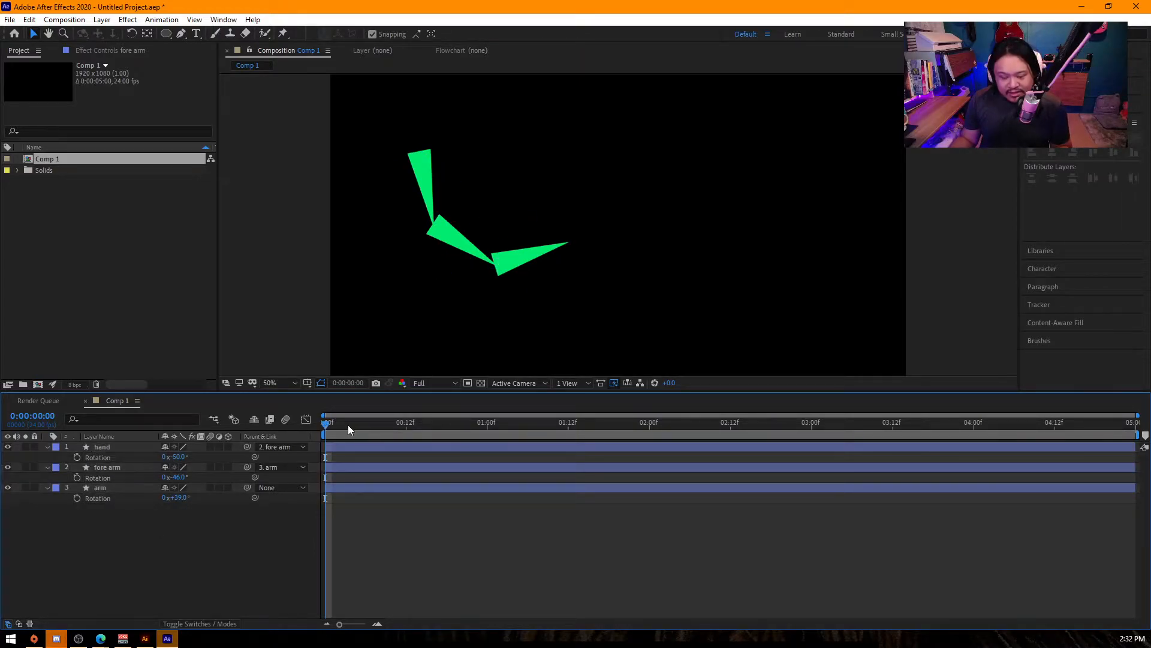
# - Rotate the fore arm slightly clockwise and reveal the Position properties of the arm and fore arm layers
pyautogui.moveTo(175, 476); pyautogui.dragTo(180, 477)
pyautogui.click(120, 463)
pyautogui.click(114, 486)
pyautogui.press('p')
pyautogui.moveTo(290, 495); pyautogui.dragTo(191, 477)
pyautogui.click(114, 466)
pyautogui.press('p')
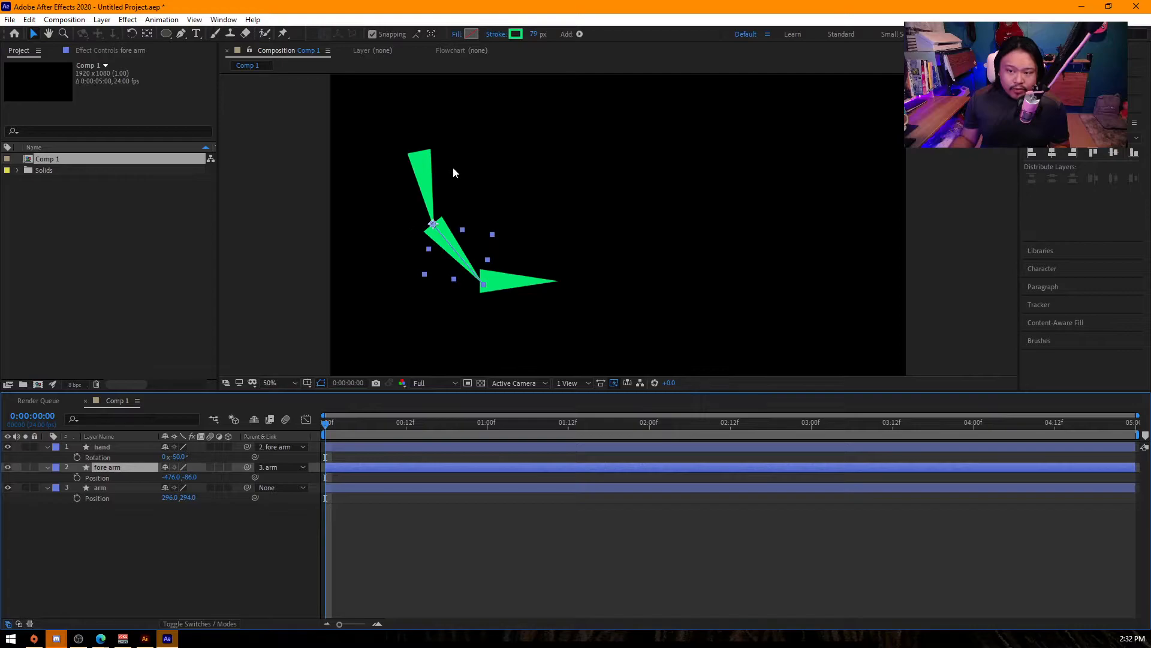
# - Collapse the revealed properties of the hand, fore arm and arm layers and deselect them
pyautogui.click(114, 446)
pyautogui.keyDown('ctrl'); pyautogui.click(116, 467); pyautogui.keyUp('ctrl')
pyautogui.keyDown('ctrl'); pyautogui.click(131, 491); pyautogui.keyUp('ctrl')
pyautogui.press('u')
pyautogui.press('u')
pyautogui.press('u')
pyautogui.click(135, 514)
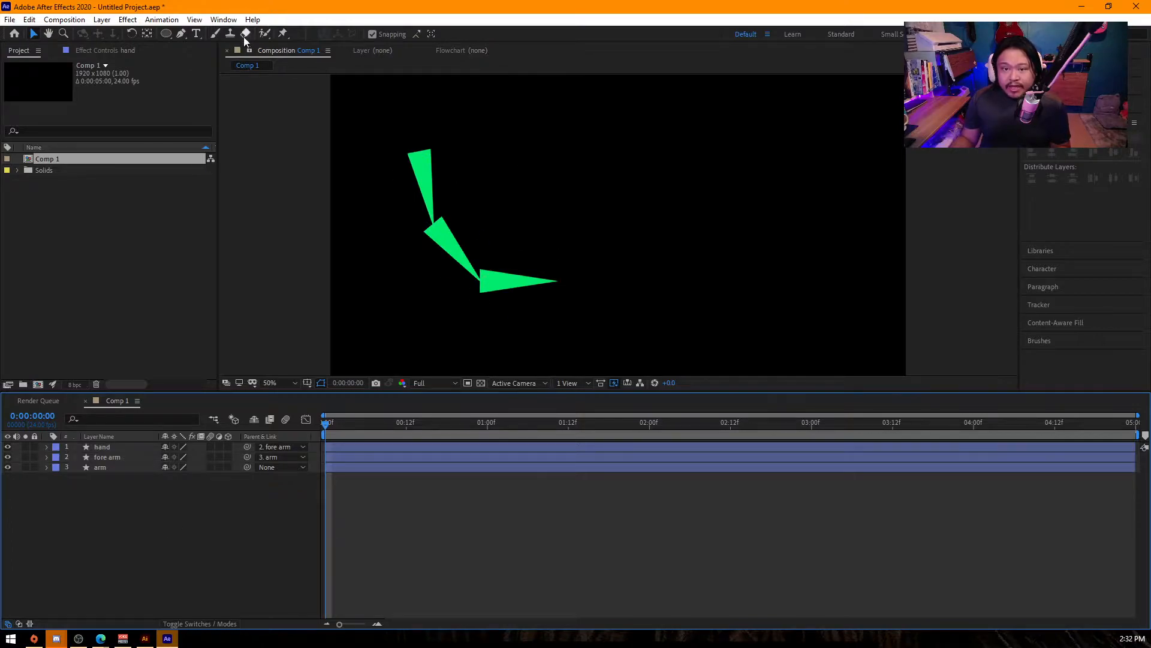
pyautogui.rightClick(179, 508)
pyautogui.moveTo(226, 376)
pyautogui.click(157, 542)
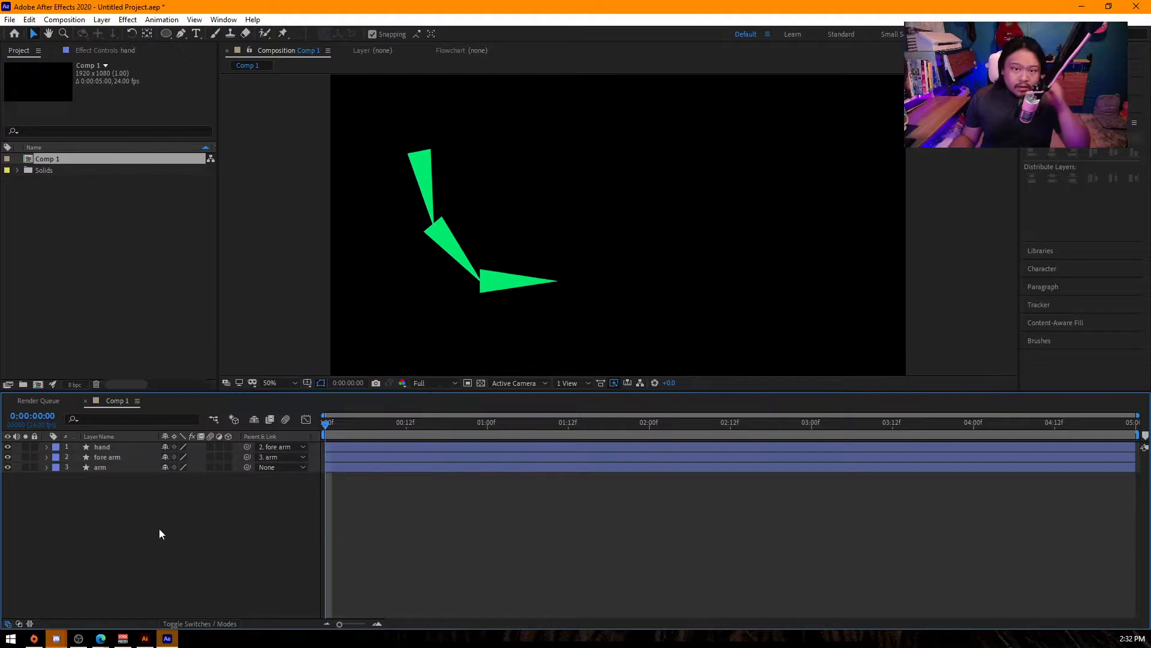
# - Draw a circle with the Ellipse tool as a head and place it in the composition's upper middle
pyautogui.click(169, 34)
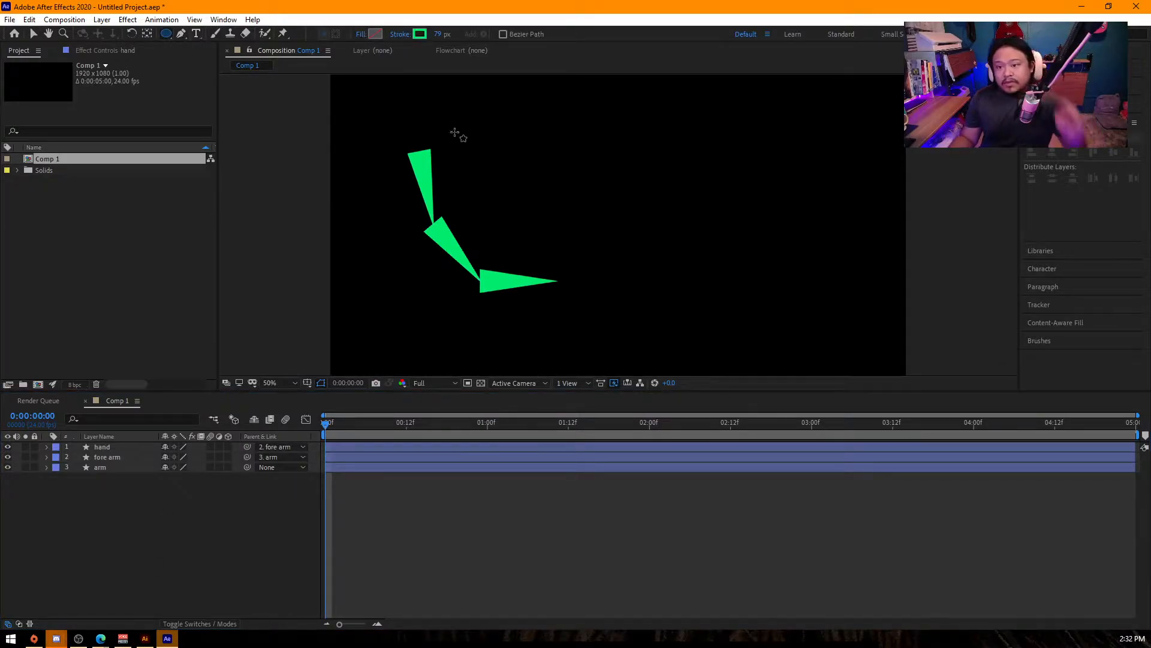
pyautogui.moveTo(425, 114); pyautogui.dragTo(617, 226)
pyautogui.moveTo(480, 154); pyautogui.dragTo(579, 162)
pyautogui.press('v')
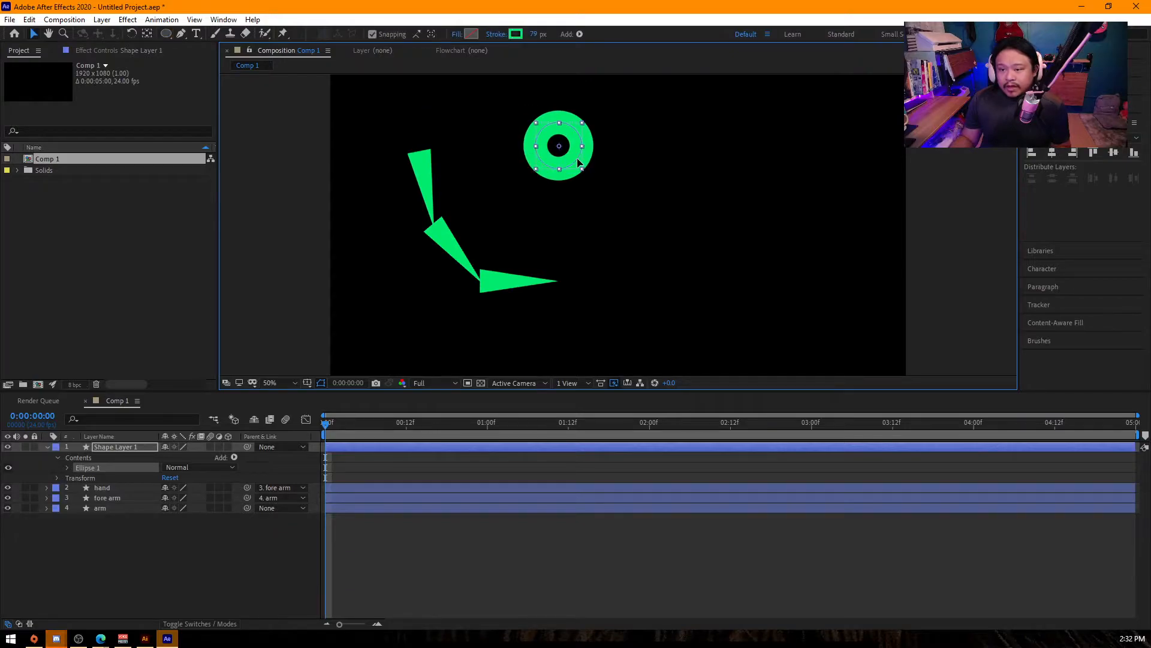
# - Move the arm layer with its linked segments to just below and right of the head
pyautogui.click(108, 487)
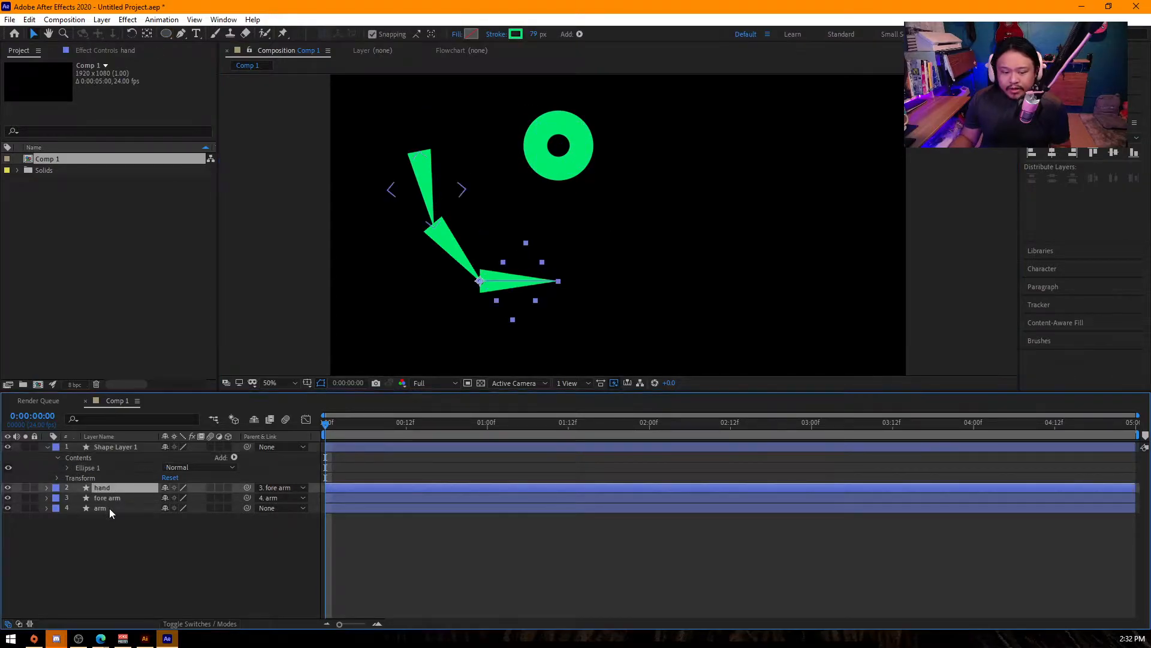
pyautogui.keyDown('shift'); pyautogui.click(109, 508); pyautogui.keyUp('shift')
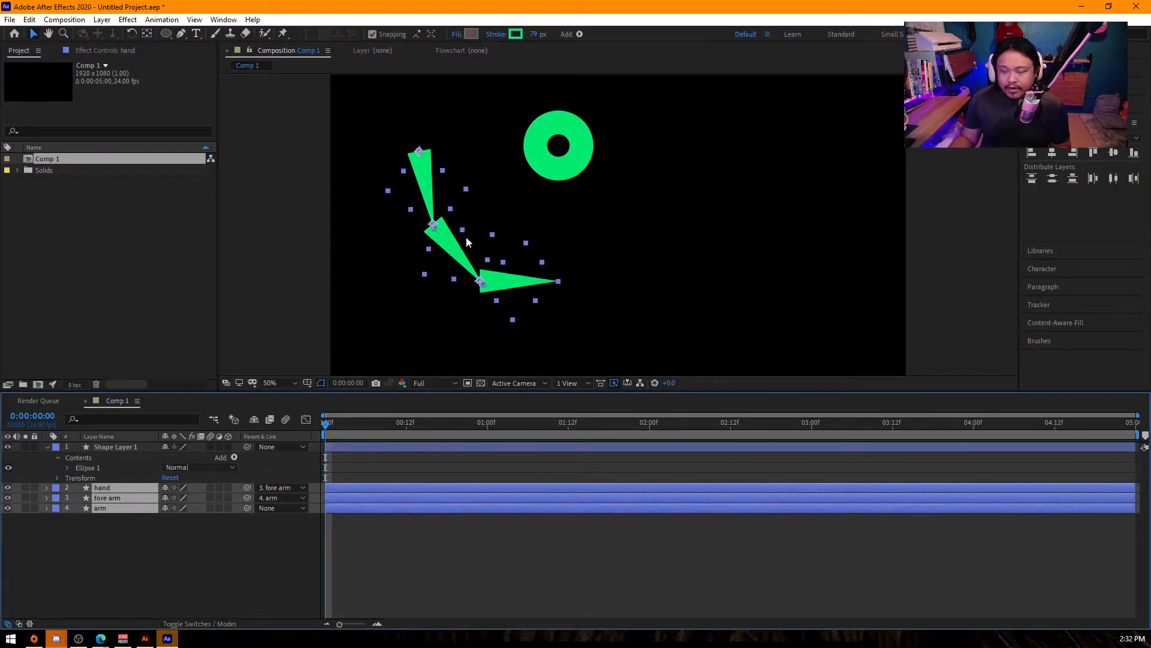
pyautogui.click(119, 508)
pyautogui.moveTo(422, 174); pyautogui.dragTo(585, 212)
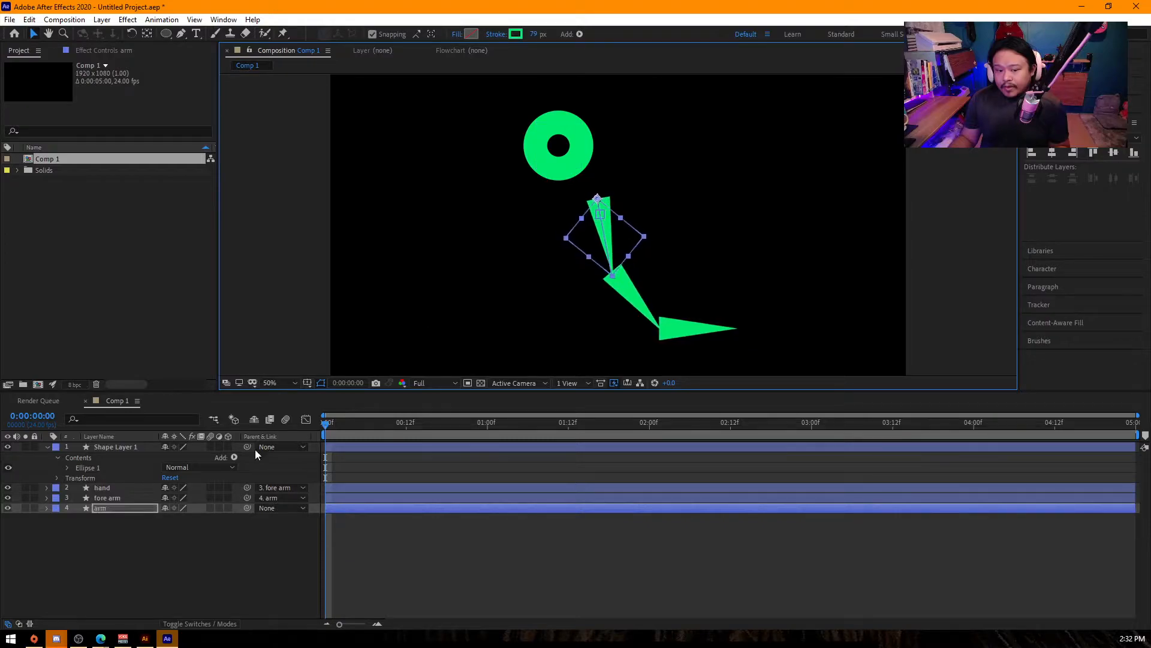
# - Add a vertical Pen line to Shape Layer 1 running down from the head as the body
pyautogui.click(116, 446)
pyautogui.press('g')
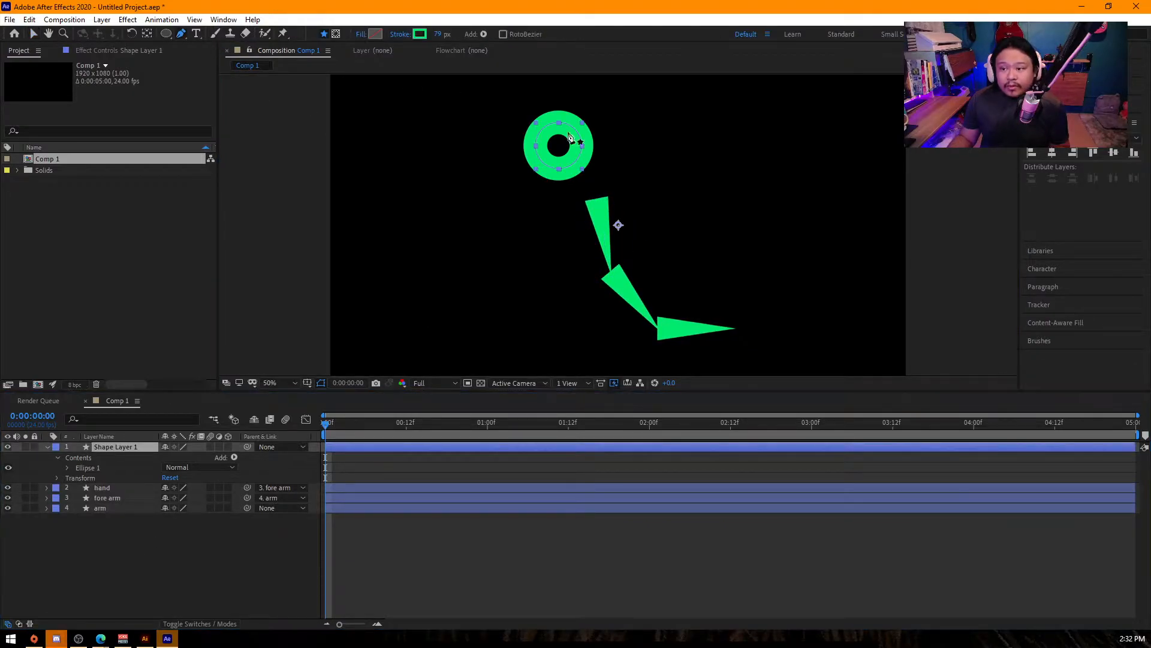
pyautogui.click(559, 163)
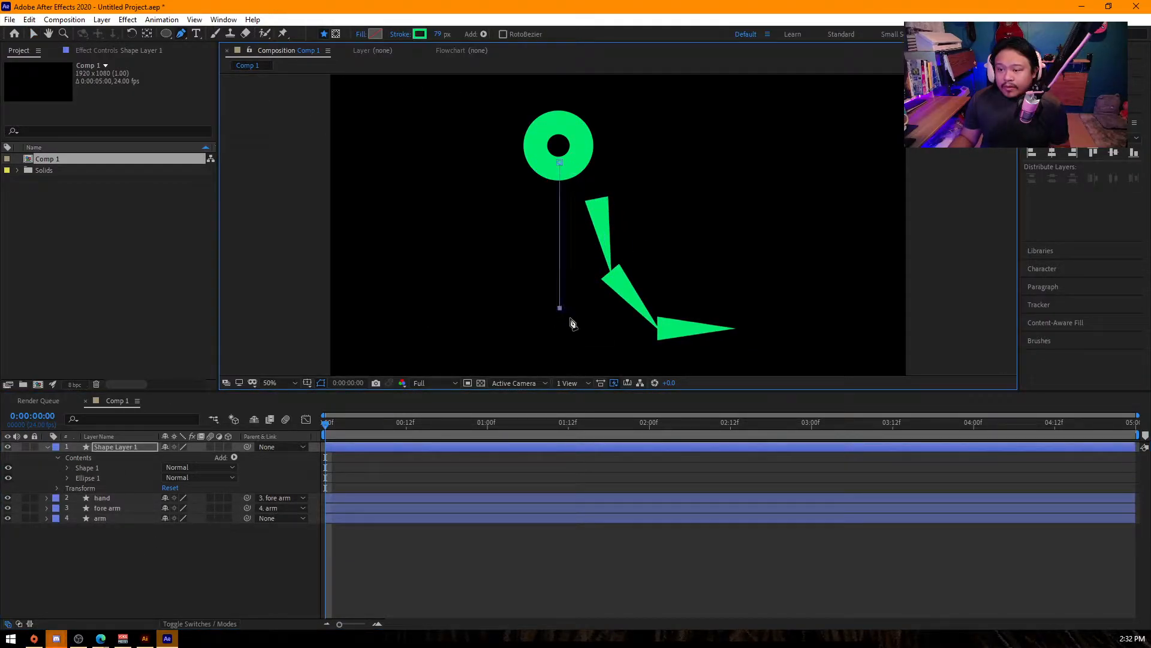
pyautogui.press('v')
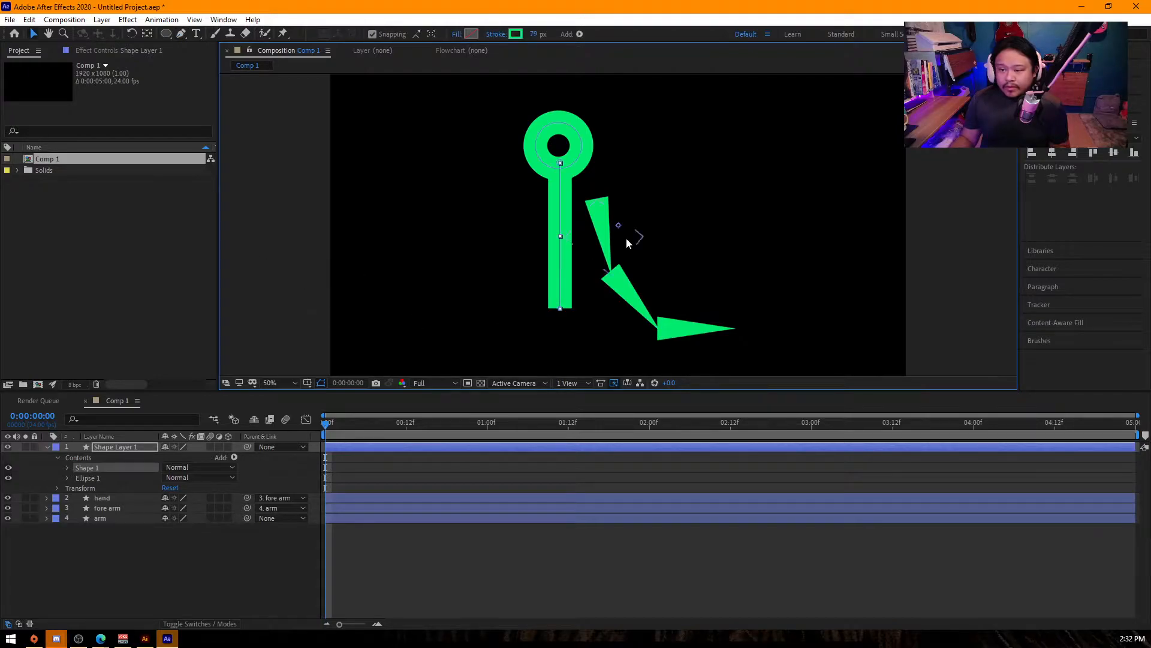
# - Move the arm up to shoulder height beside the body and turn snapping off
pyautogui.moveTo(603, 235); pyautogui.dragTo(596, 210)
pyautogui.click(389, 34)
# - Set Rotation to -4° on arm, 28° on fore arm and -2° on hand
pyautogui.moveTo(180, 528); pyautogui.dragTo(210, 513)
pyautogui.click(107, 508)
pyautogui.press('r')
pyautogui.click(135, 498)
pyautogui.press('r')
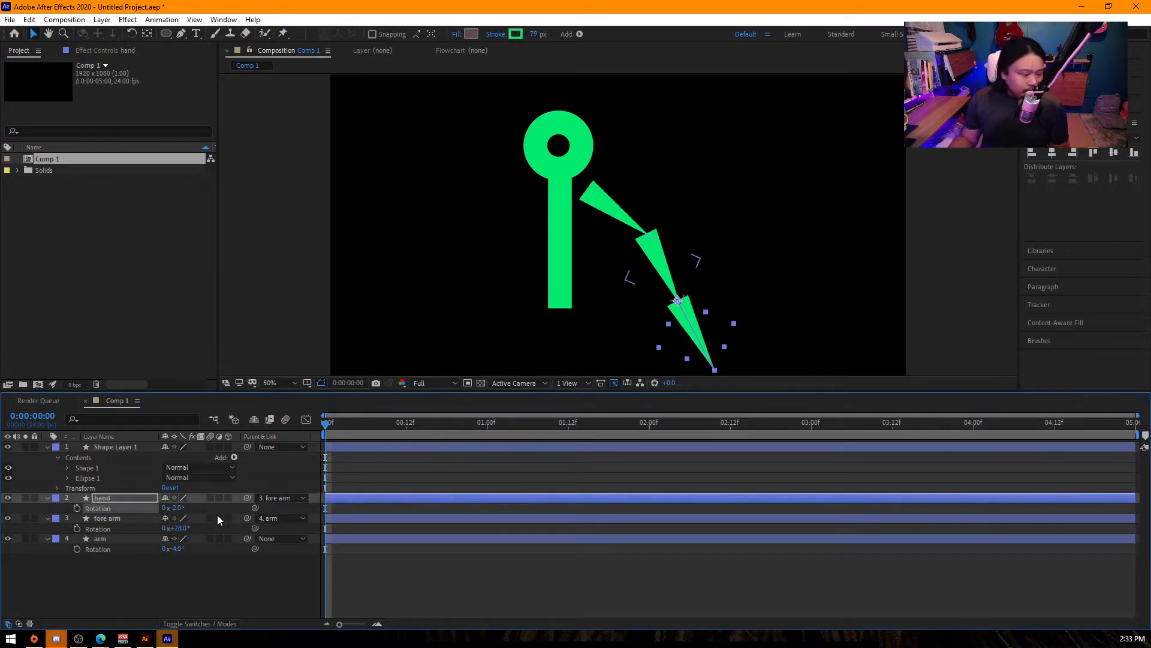
# - Parent the arm layer to Shape Layer 1 and lower Shape Layer 1 to a Position of 960, 583
pyautogui.click(127, 581)
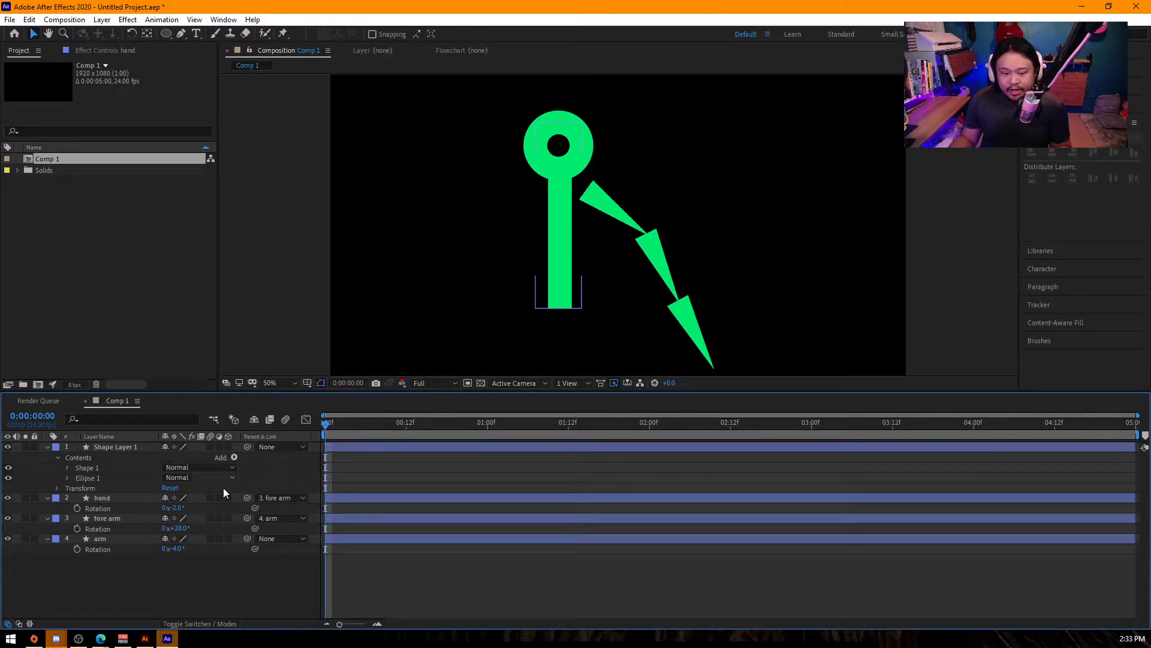
pyautogui.click(106, 519)
pyautogui.moveTo(246, 539); pyautogui.dragTo(109, 446)
pyautogui.click(120, 446)
pyautogui.press('p')
pyautogui.moveTo(189, 459)
pyautogui.mouseDown()
pyautogui.moveTo(234, 459)
pyautogui.moveTo(130, 460)
pyautogui.moveTo(198, 460)
pyautogui.moveTo(140, 472)
pyautogui.moveTo(210, 467)
pyautogui.mouseUp()
pyautogui.click(112, 468)
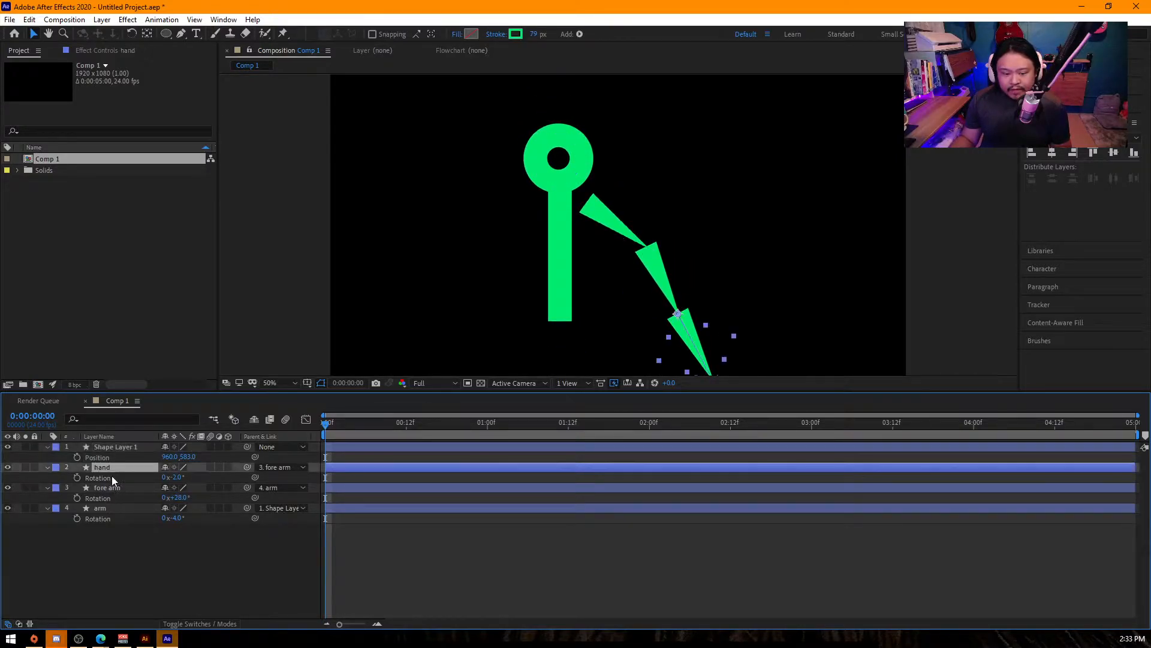
# - Keyframe Rotation on hand, fore arm and arm at 0:00, 0:12 and 1:00, ending at -35°, -5° and -37°
pyautogui.keyDown('shift'); pyautogui.click(116, 509); pyautogui.keyUp('shift')
pyautogui.click(77, 478)
pyautogui.moveTo(325, 422); pyautogui.dragTo(405, 423)
pyautogui.moveTo(176, 477); pyautogui.dragTo(128, 476)
pyautogui.moveTo(481, 425); pyautogui.dragTo(487, 425)
pyautogui.moveTo(176, 478); pyautogui.dragTo(288, 458)
# - Try moving Shape Layer 1 down to 960, 730 at 1:12, undo the move and delete the rotation keyframes at 1:12
pyautogui.click(567, 425)
pyautogui.moveTo(360, 427); pyautogui.dragTo(565, 456)
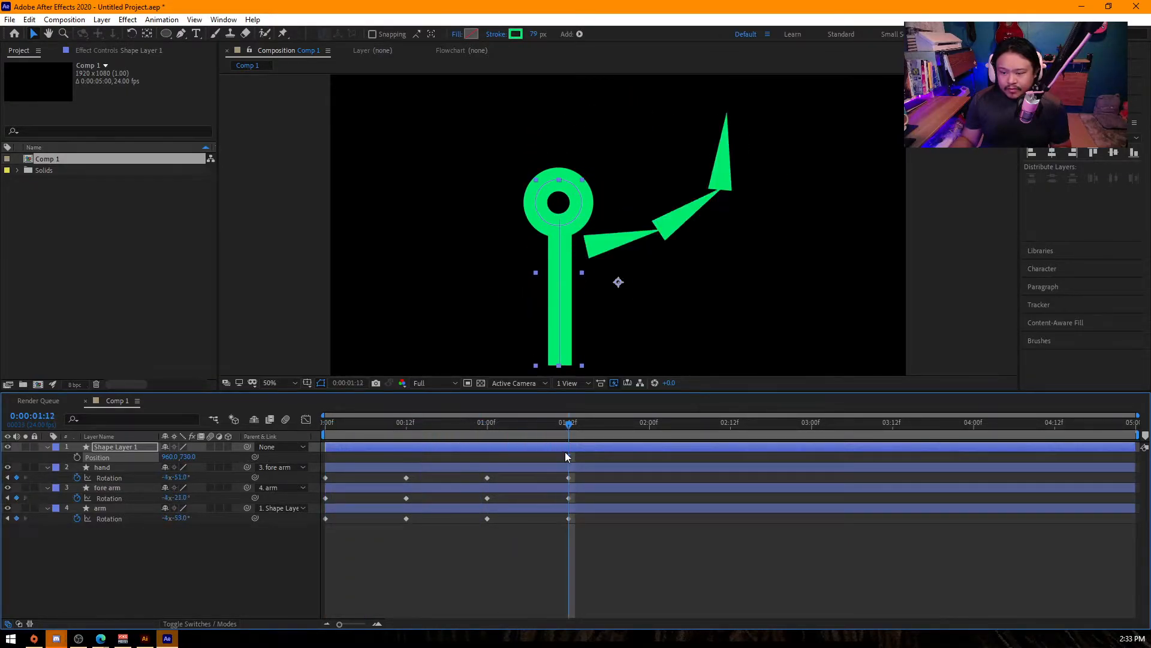
pyautogui.hotkey('ctrl', 'z')
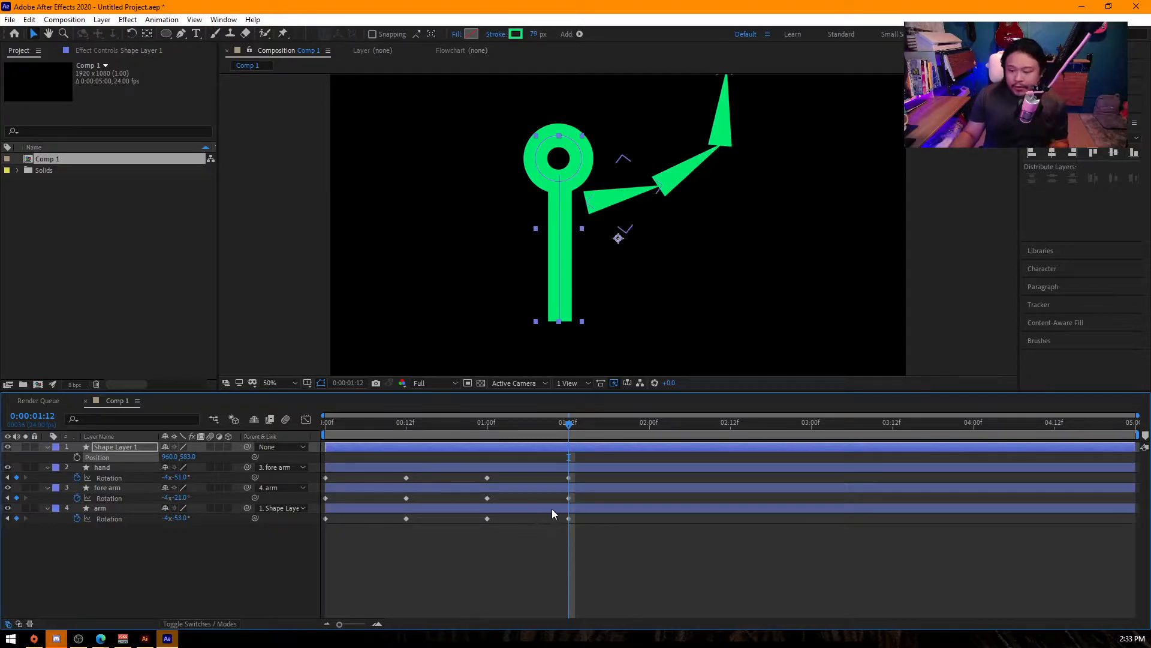
pyautogui.moveTo(599, 561); pyautogui.dragTo(544, 467)
pyautogui.press('Delete')
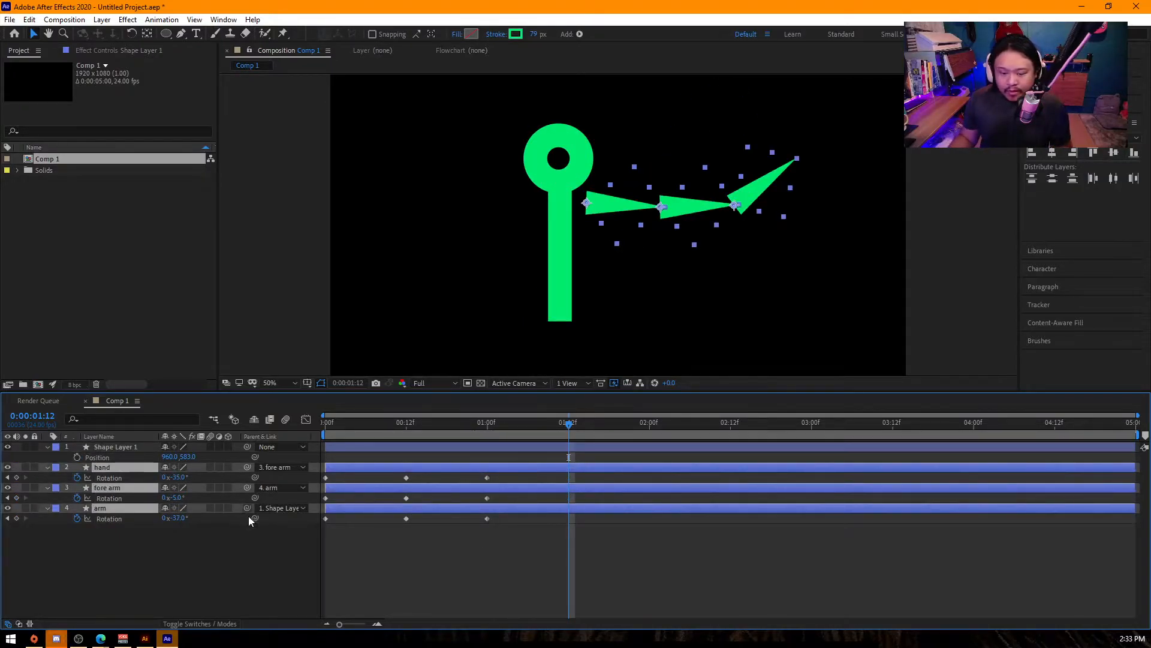
# - Set Rotation at 1:12 to -48° on hand, -18° on fore arm and -50° on arm, and Easy Ease all rotation keyframes
pyautogui.moveTo(180, 478)
pyautogui.mouseDown()
pyautogui.moveTo(161, 478)
pyautogui.moveTo(171, 476)
pyautogui.mouseUp()
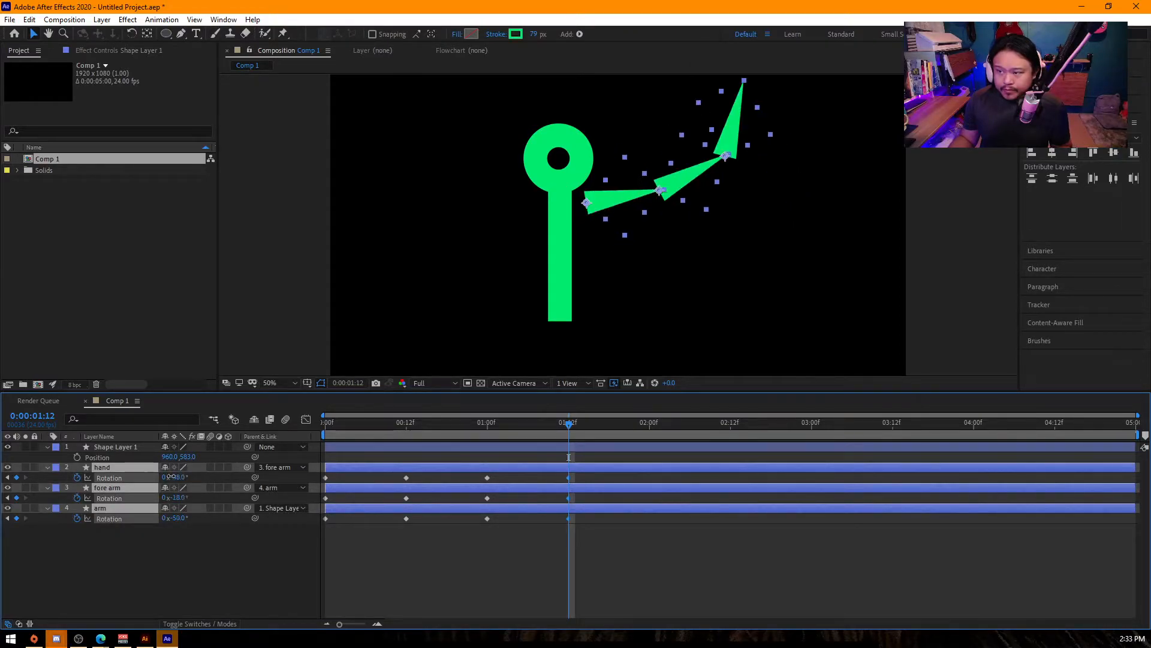
pyautogui.moveTo(620, 562); pyautogui.dragTo(158, 413)
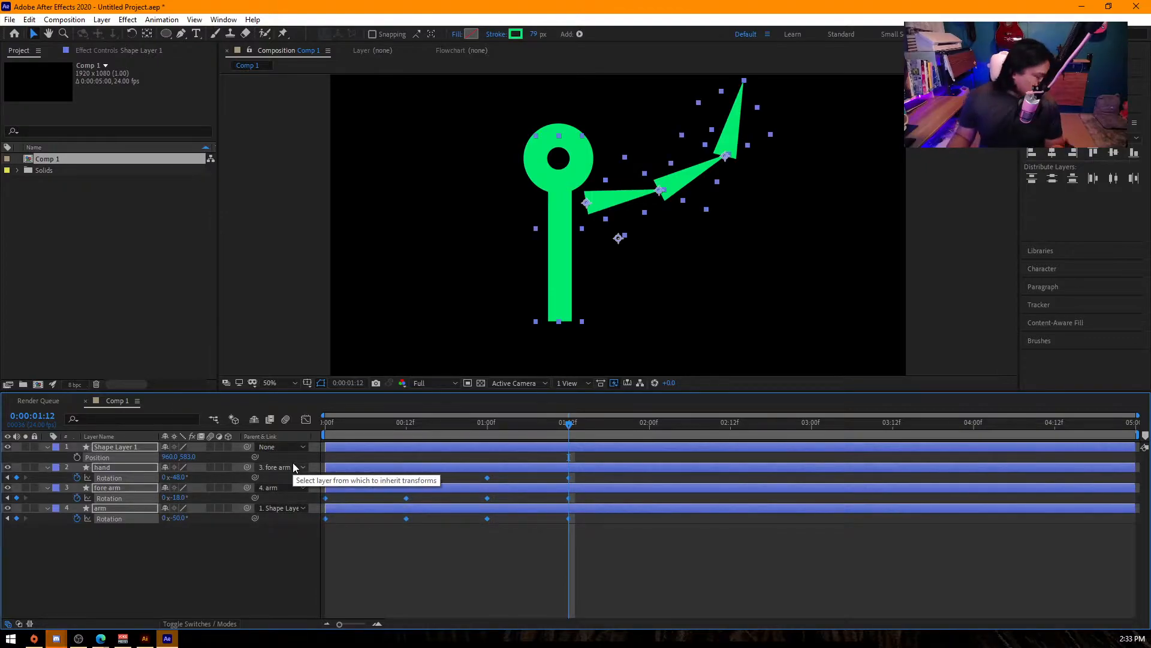
pyautogui.press('F9')
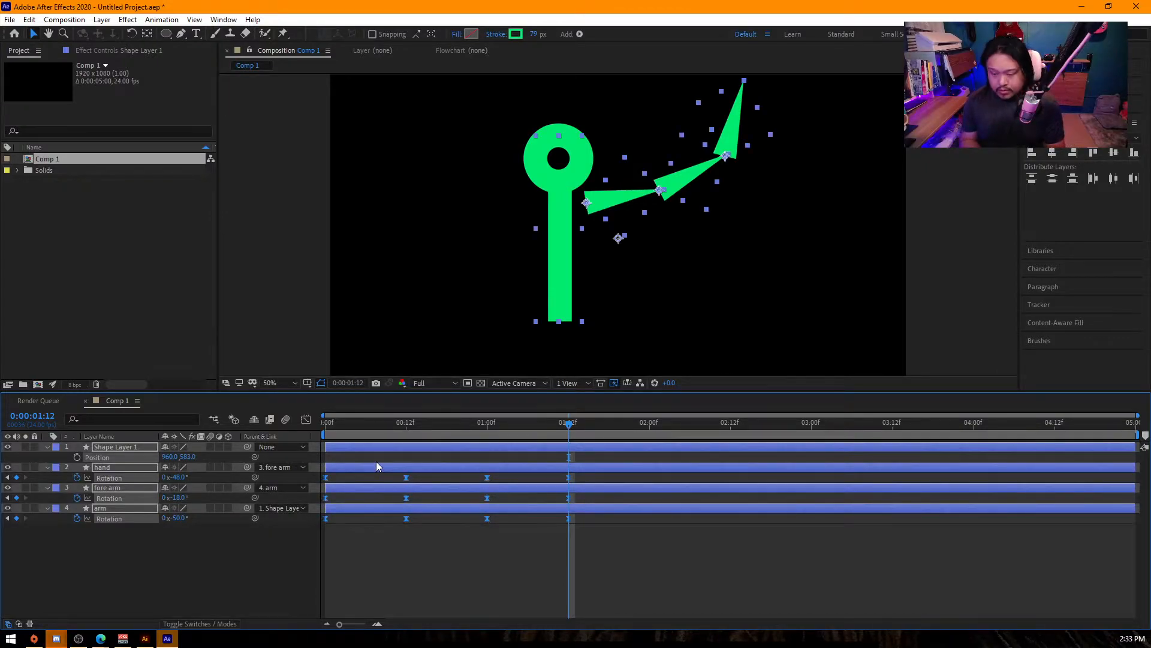
# - Reshape the eased rotation speed curves in the Graph Editor for sharper acceleration between the keyframes
pyautogui.click(306, 419)
pyautogui.moveTo(451, 487)
pyautogui.mouseDown()
pyautogui.moveTo(384, 529)
pyautogui.moveTo(377, 505)
pyautogui.moveTo(434, 493)
pyautogui.mouseUp()
pyautogui.moveTo(509, 483); pyautogui.dragTo(512, 511)
pyautogui.moveTo(582, 494); pyautogui.dragTo(541, 511)
# - Play the arm animation from the start twice to check the linked motion
pyautogui.moveTo(378, 424); pyautogui.dragTo(272, 437)
pyautogui.press('space')
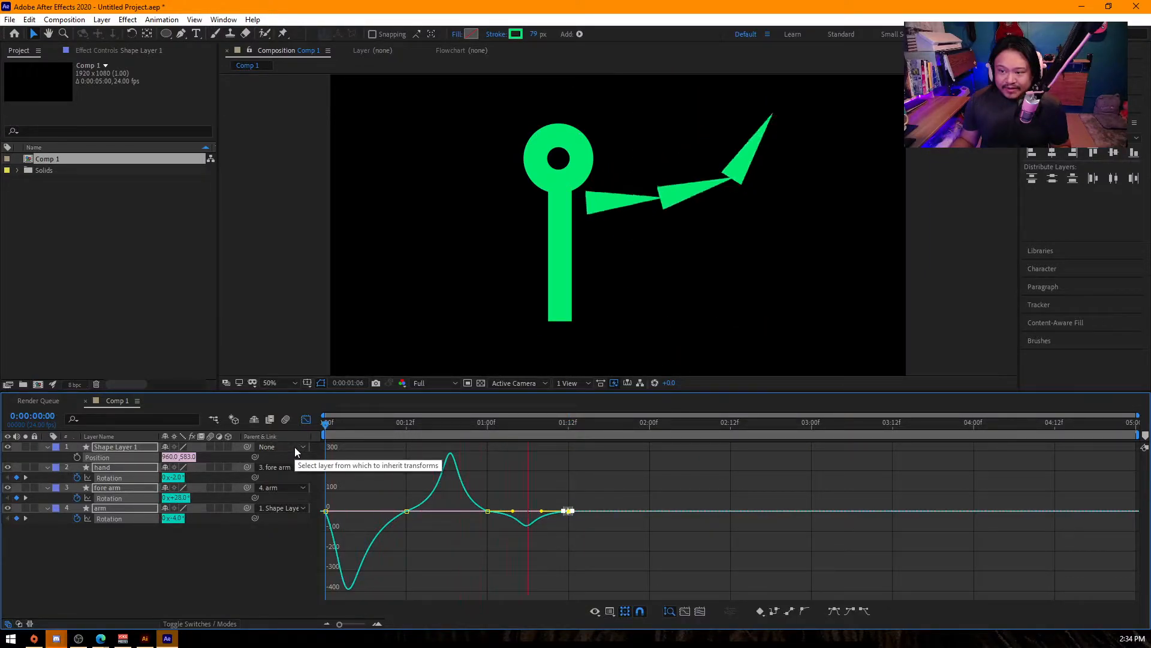
pyautogui.press('space')
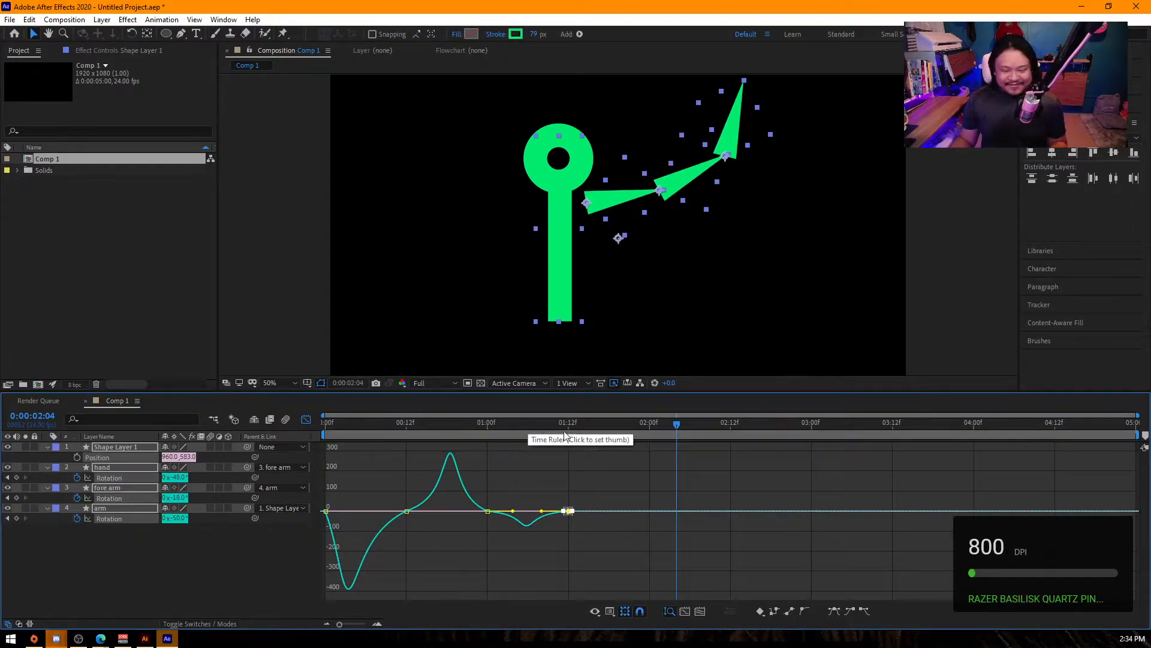
pyautogui.press('Home')
pyautogui.press('space')
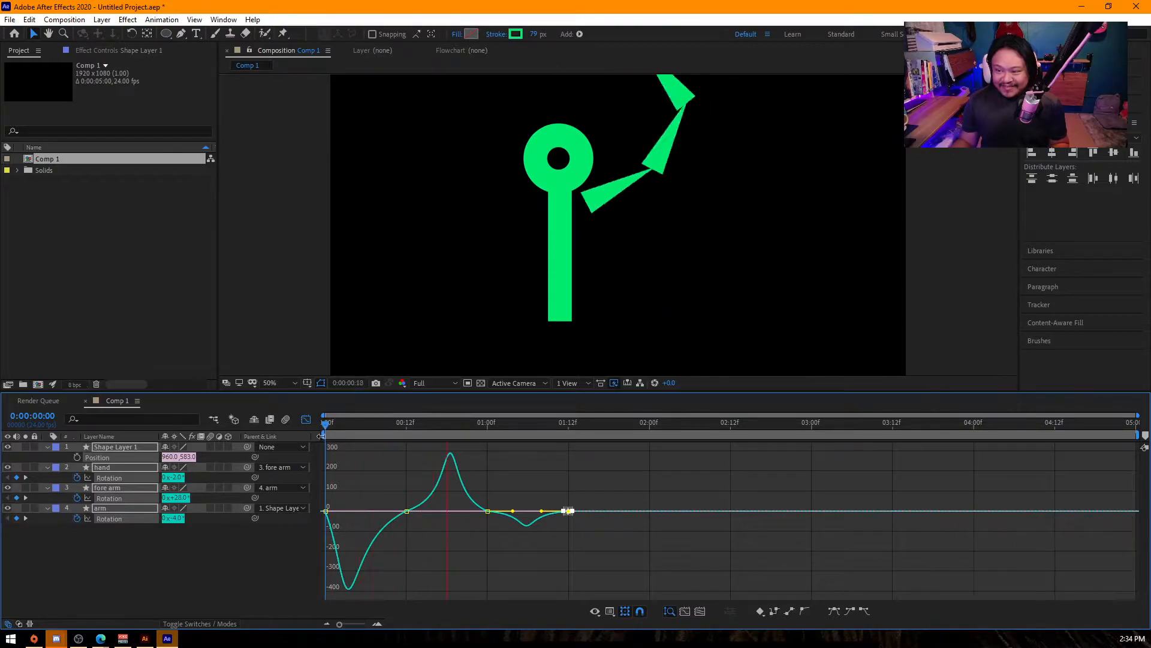
pyautogui.press('space')
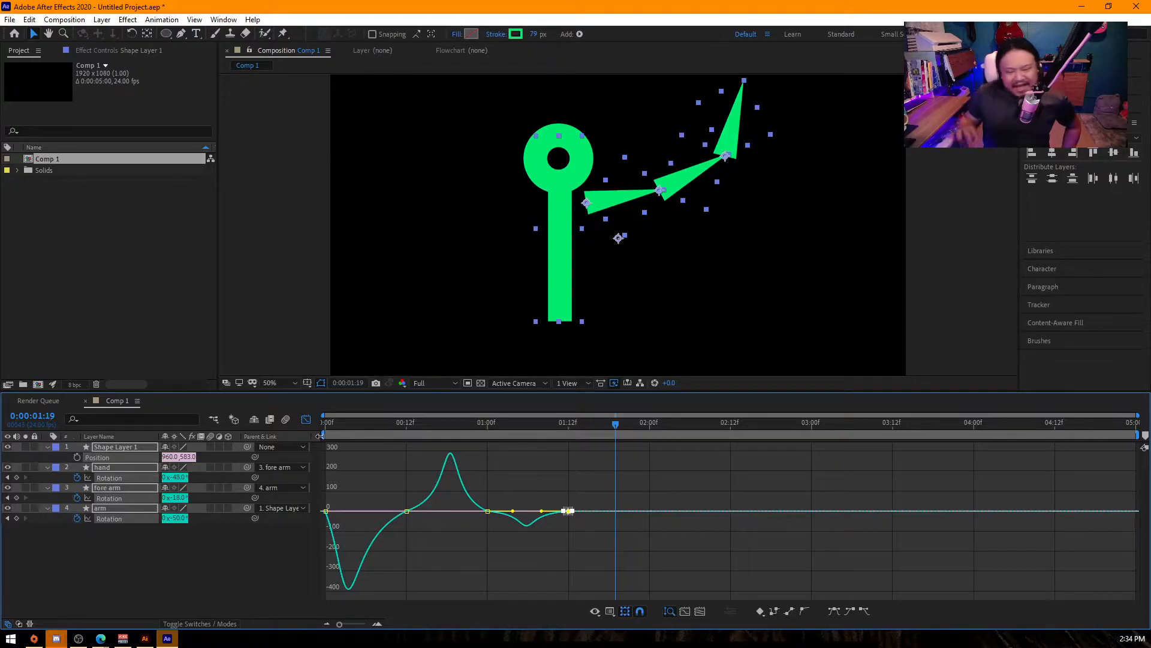
# - Delete all layers from Comp 1 and return the timeline to the layer bar view
pyautogui.click(139, 551)
pyautogui.press('Delete')
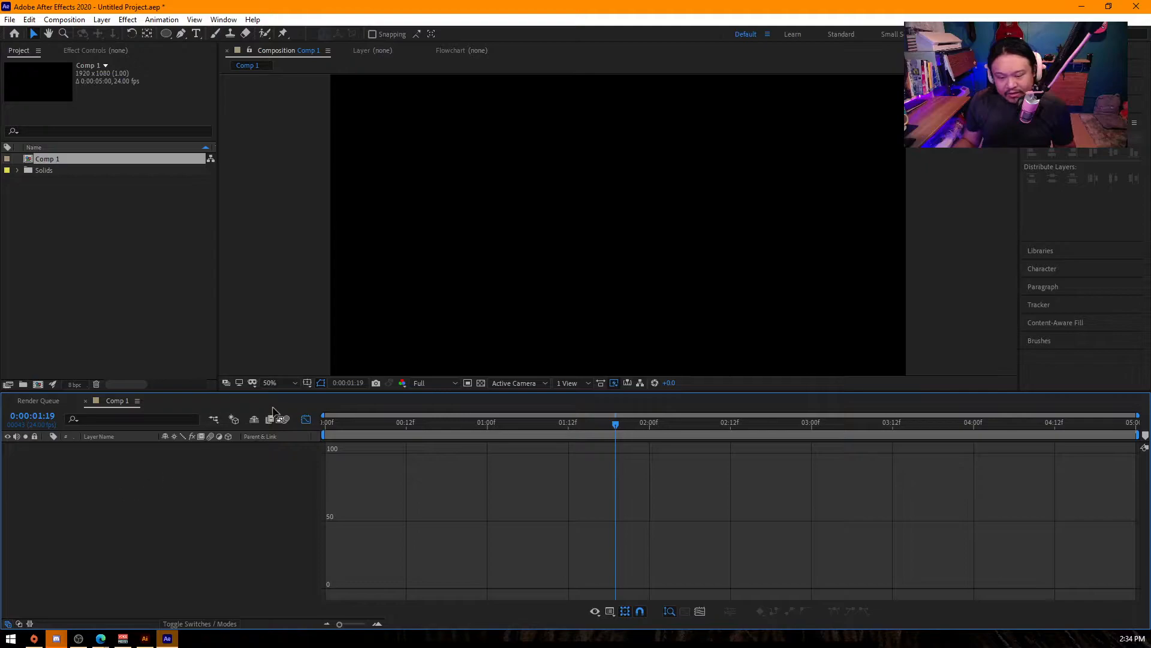
pyautogui.click(306, 419)
pyautogui.rightClick(151, 510)
pyautogui.moveTo(192, 378)
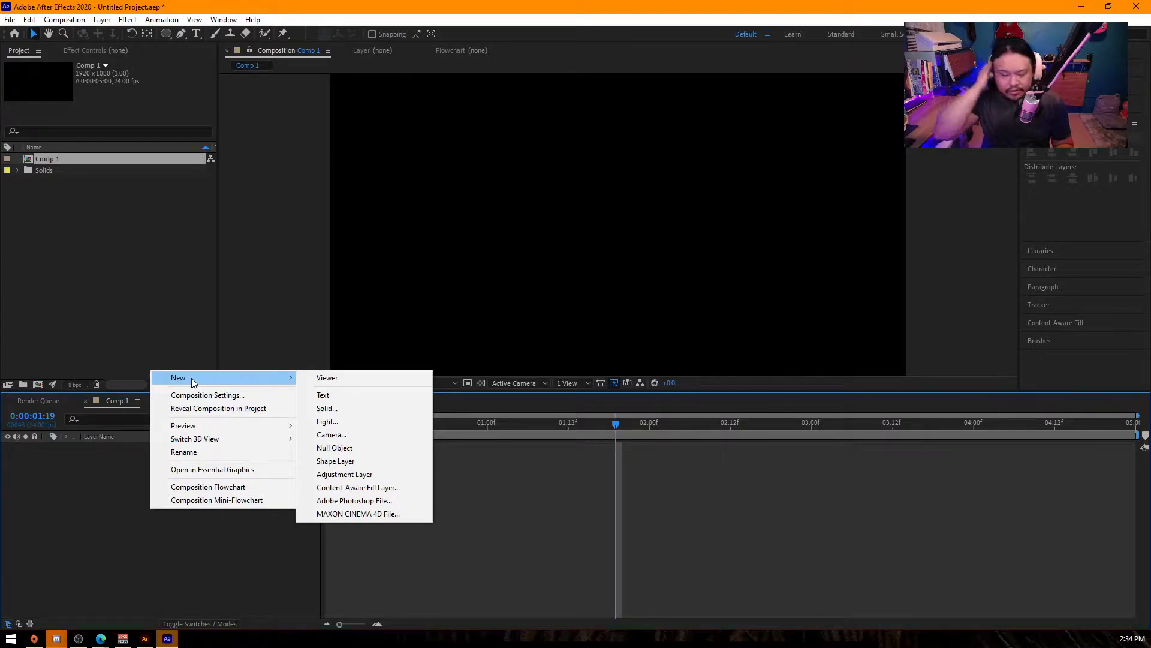
pyautogui.click(82, 513)
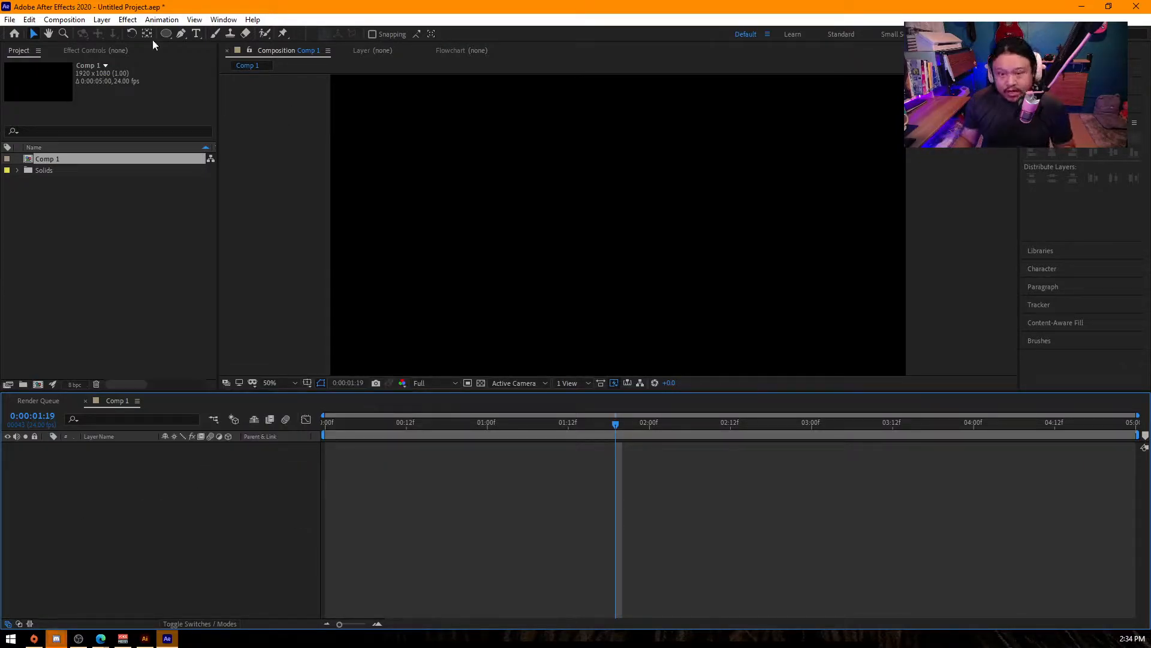
pyautogui.click(180, 33)
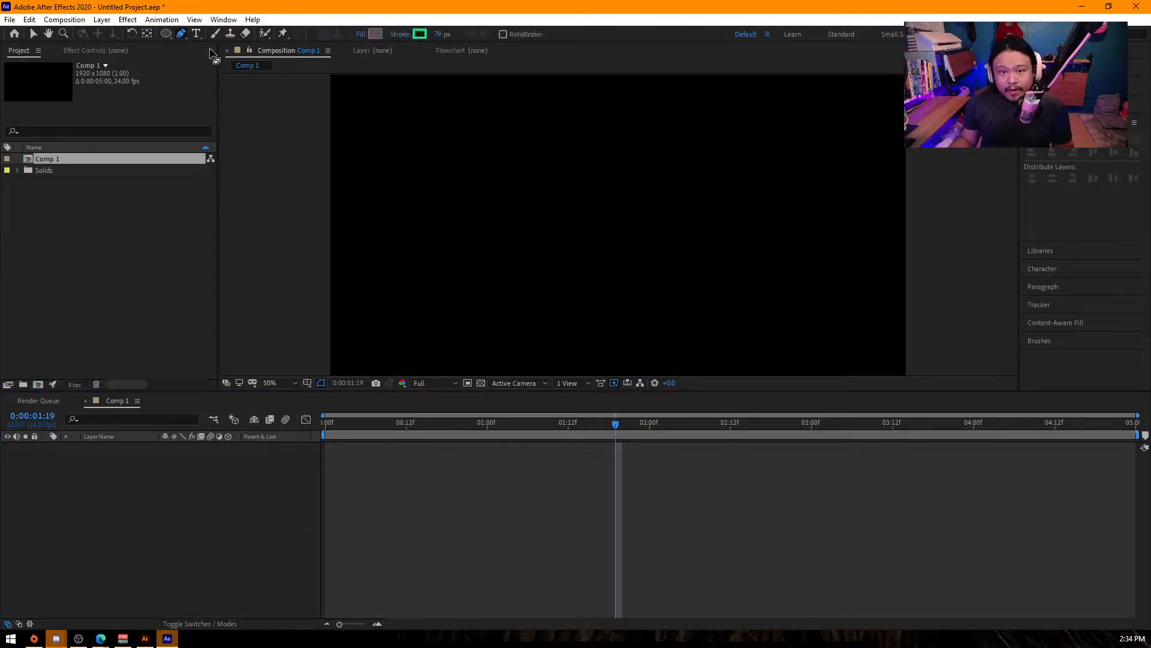
pyautogui.click(412, 331)
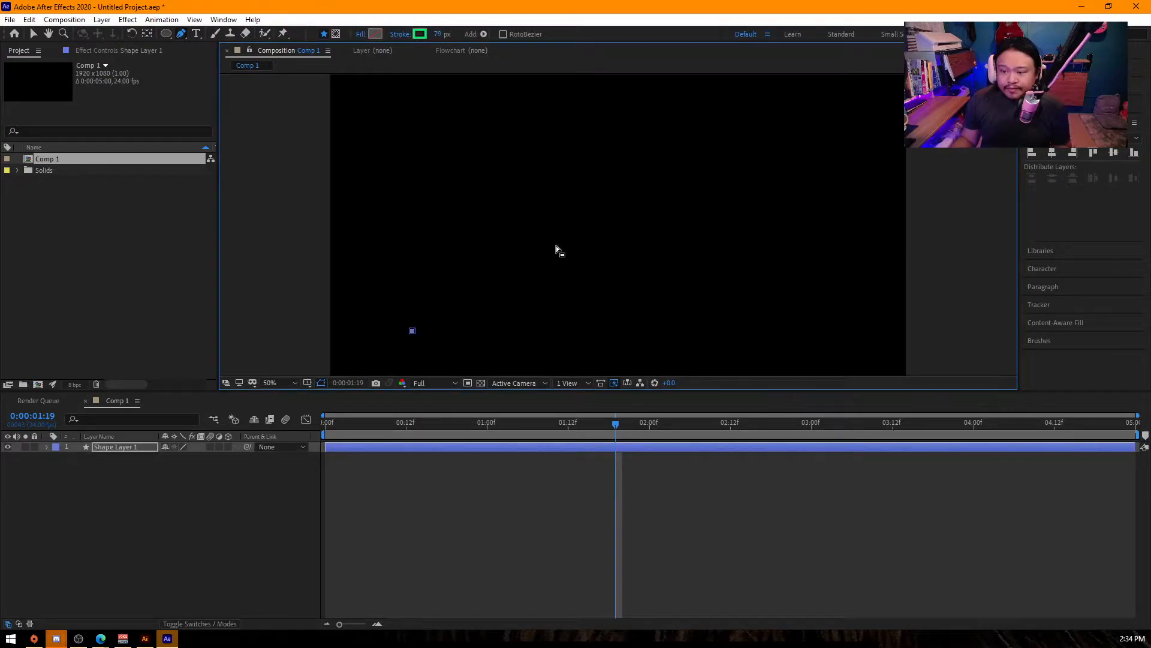
pyautogui.press('v')
pyautogui.press('Delete')
pyautogui.click(237, 512)
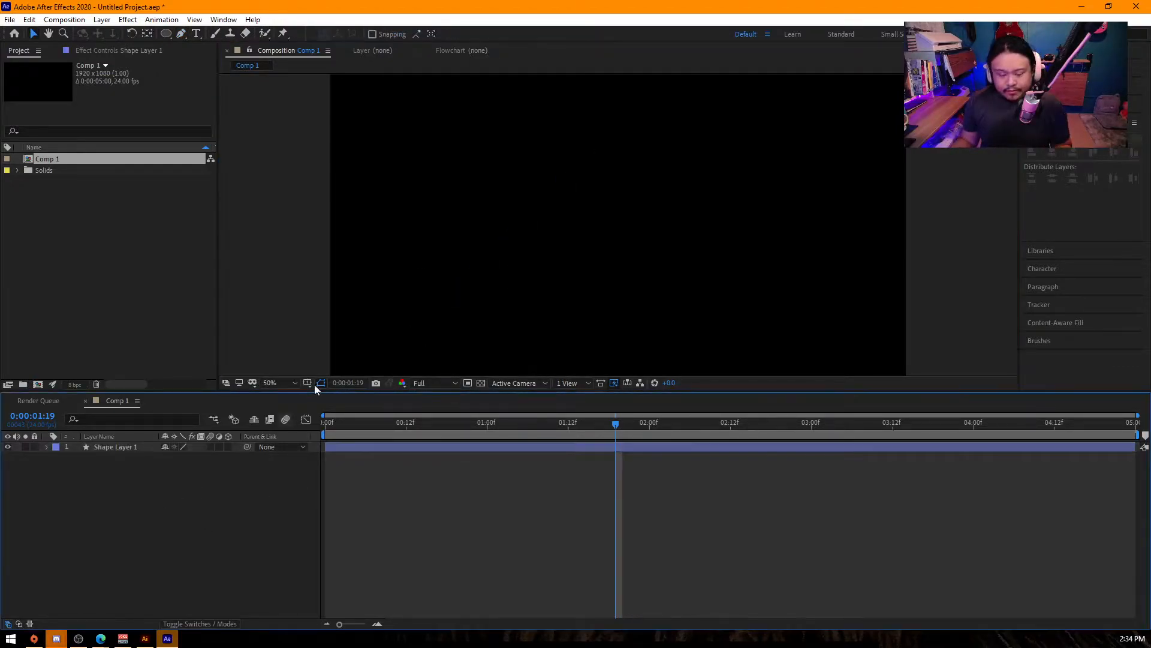
pyautogui.click(119, 447)
pyautogui.press('Delete')
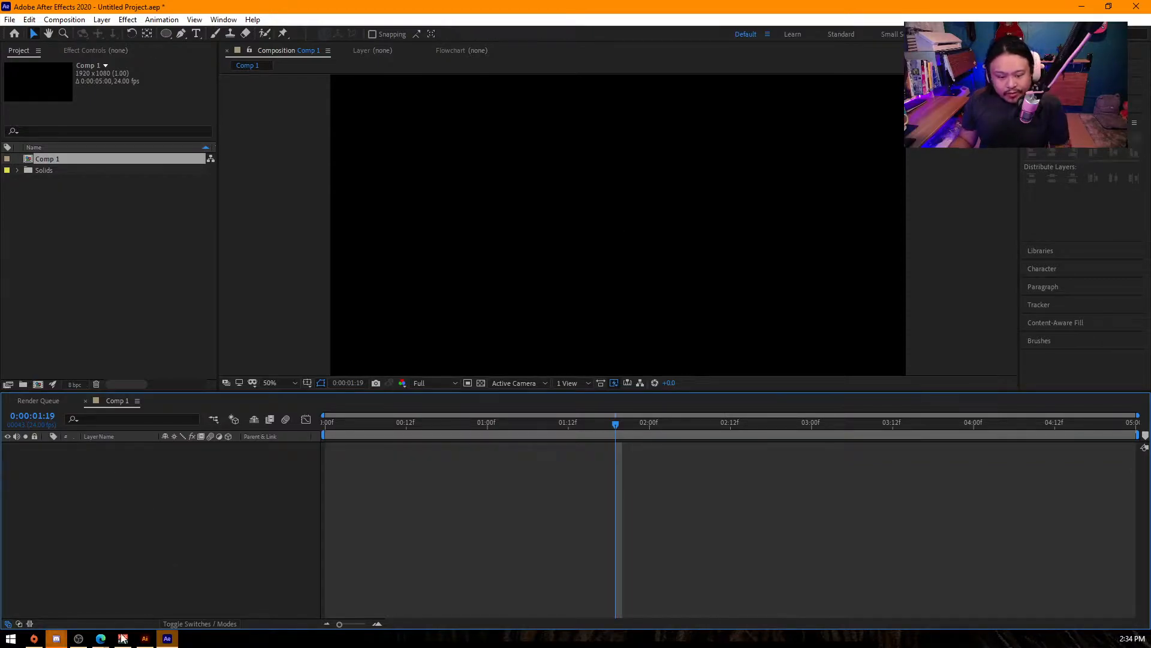
# - Open File Explorer at This PC and move its window out of view
pyautogui.hotkey('ctrl', 'i')
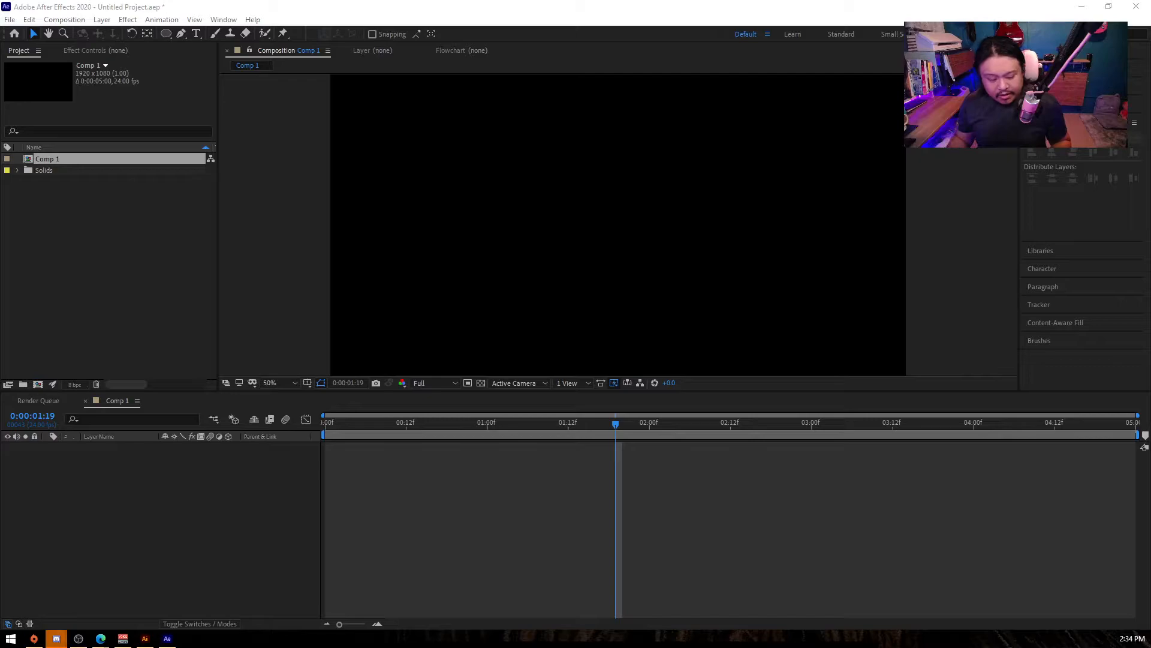
pyautogui.press('super+e')
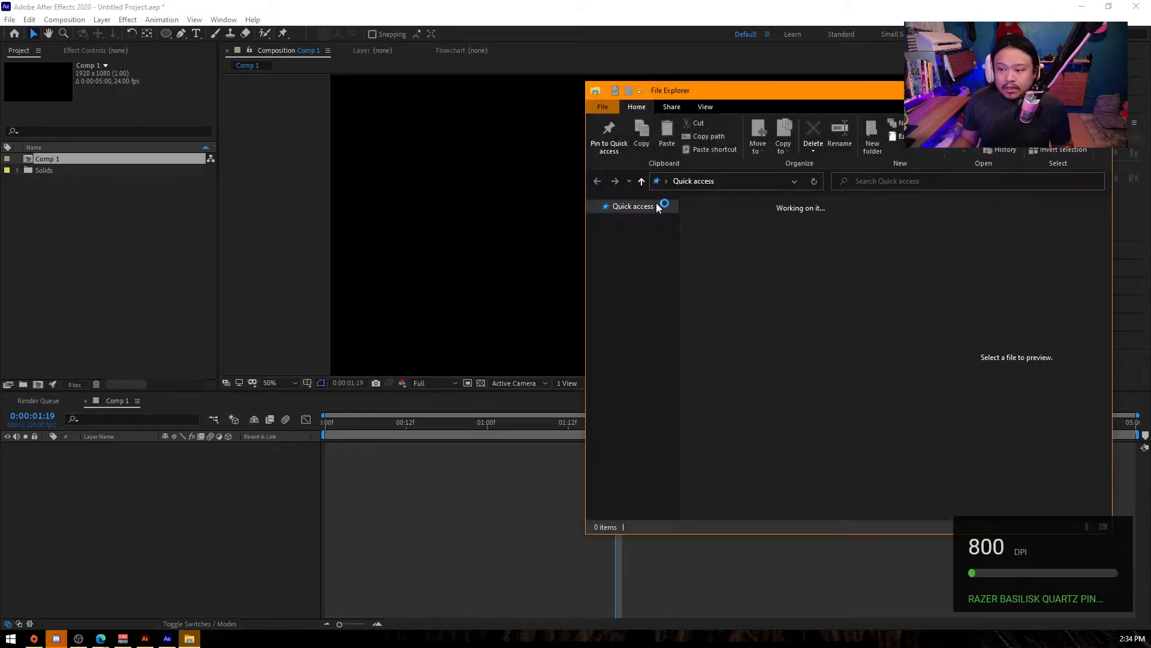
pyautogui.click(645, 378)
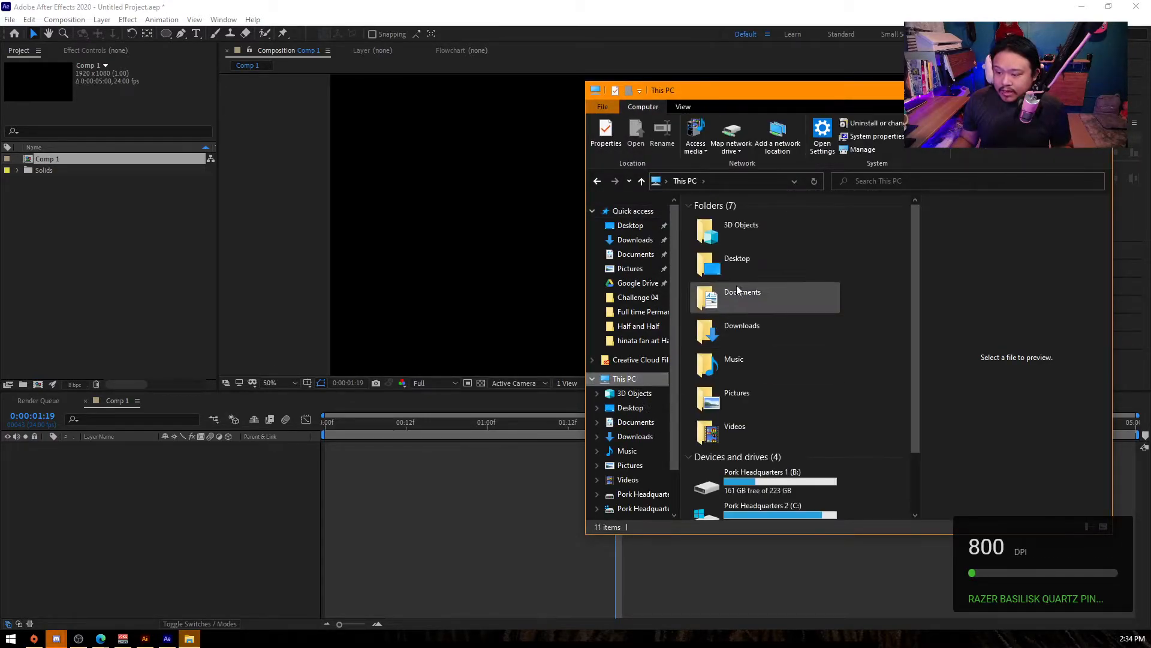
pyautogui.moveTo(732, 95); pyautogui.dragTo(366, 647)
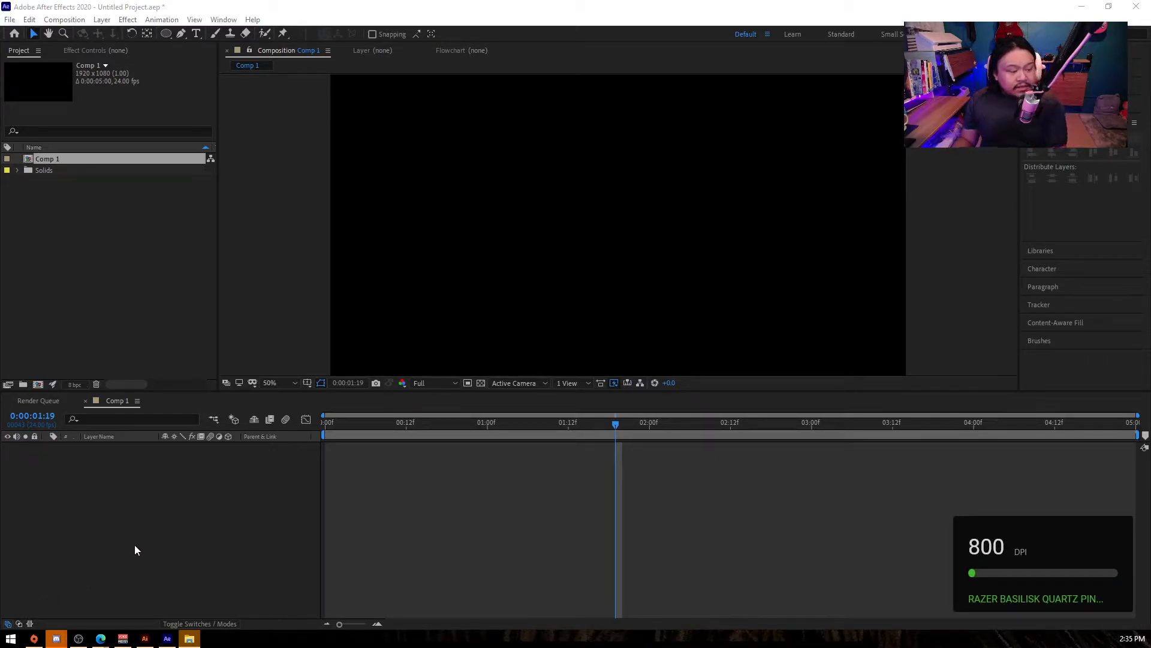
# - Add a medium lime green solid layer to Comp 1 with the default settings
pyautogui.rightClick(177, 497)
pyautogui.moveTo(202, 485)
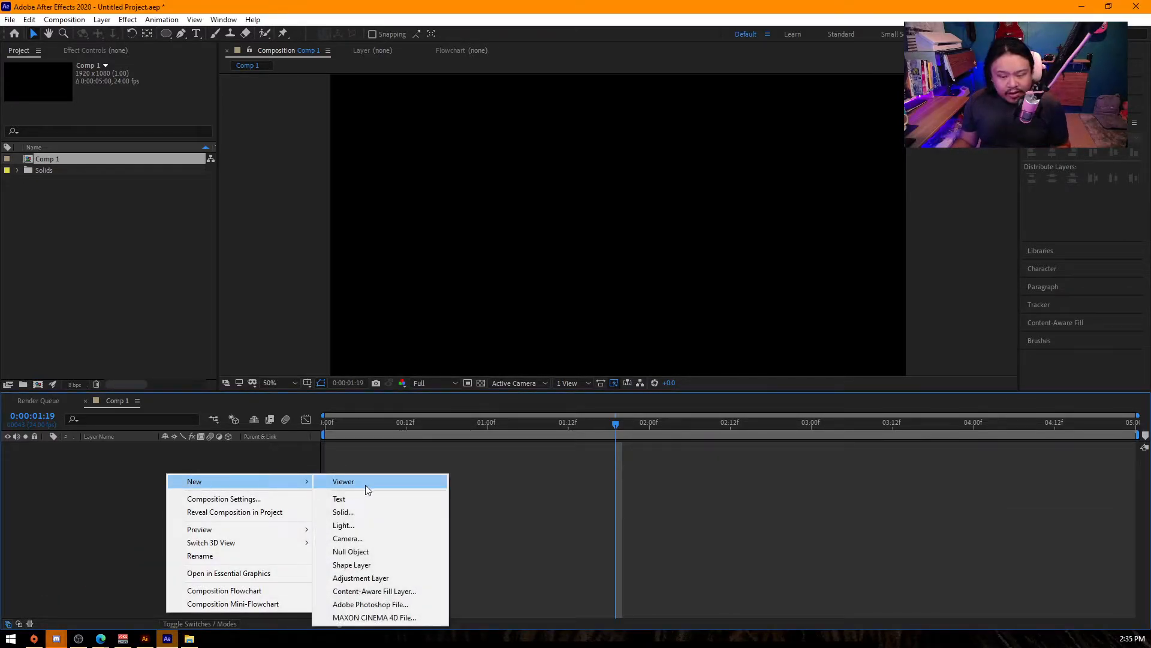
pyautogui.click(352, 513)
pyautogui.press('Return')
pyautogui.rightClick(156, 479)
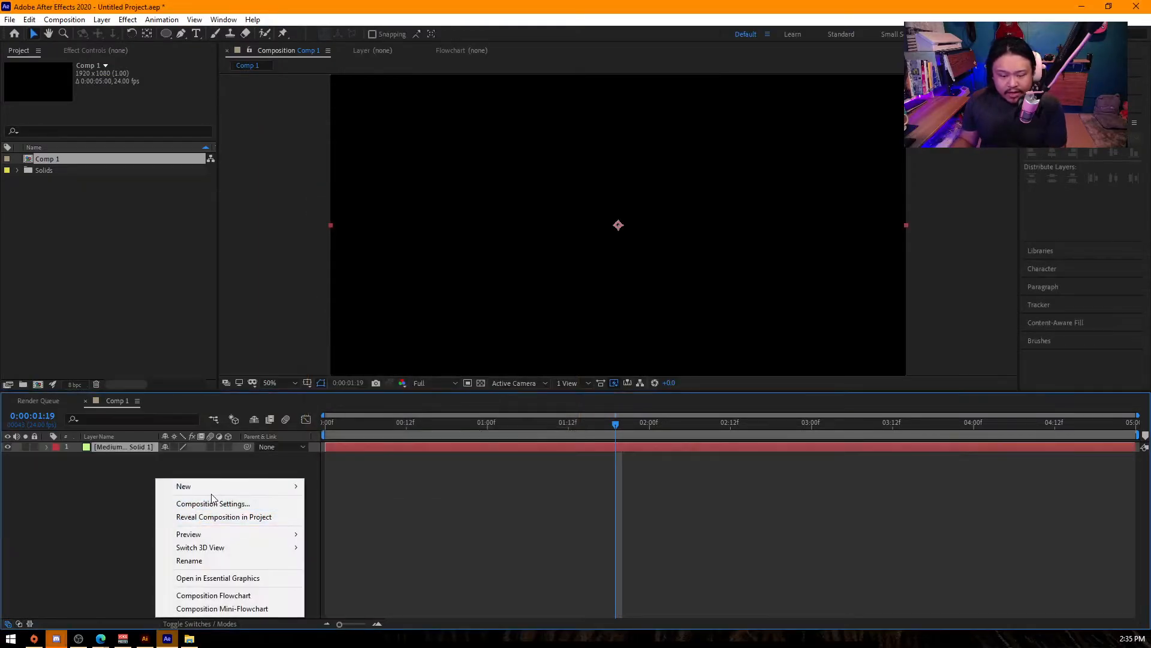
pyautogui.moveTo(234, 484)
pyautogui.click(376, 542)
pyautogui.press('Return')
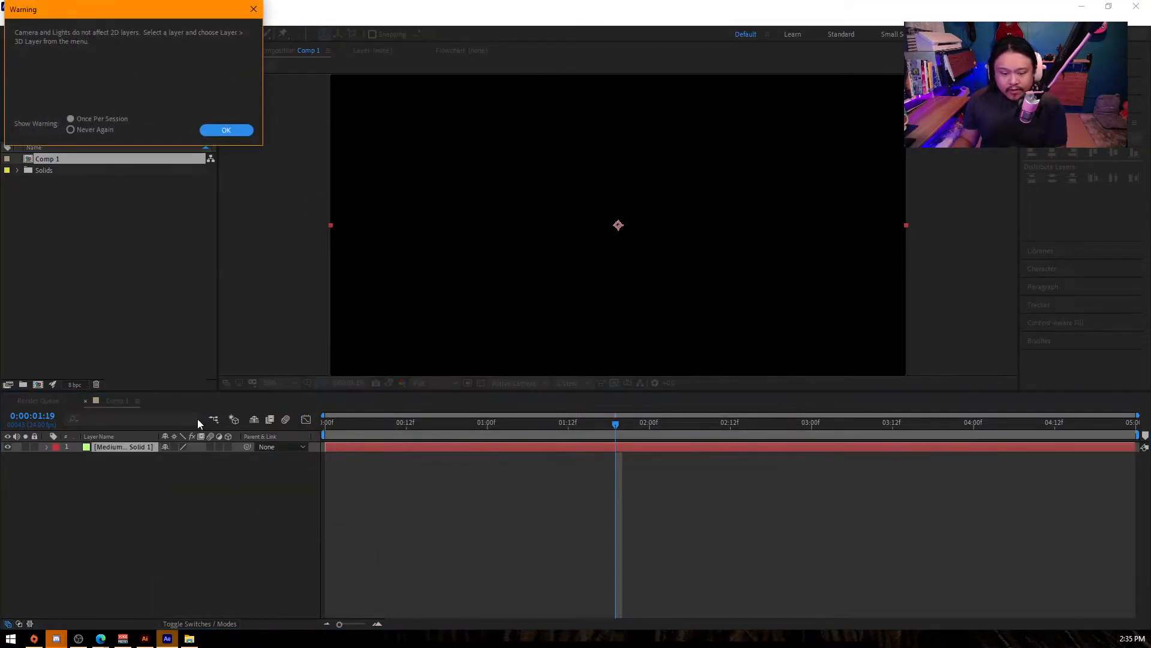
pyautogui.click(223, 131)
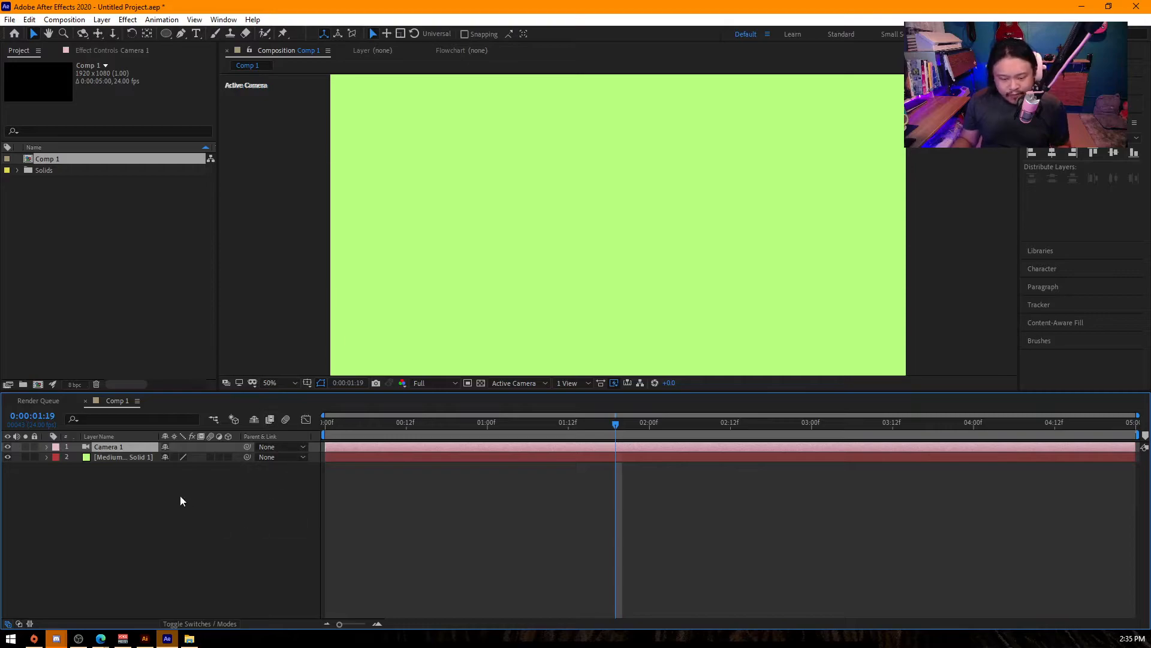
pyautogui.press('Delete')
# - Add a text layer reading "dsfr" above the lime green solid
pyautogui.rightClick(143, 496)
pyautogui.moveTo(207, 368)
pyautogui.click(365, 387)
pyautogui.write('dsfr')
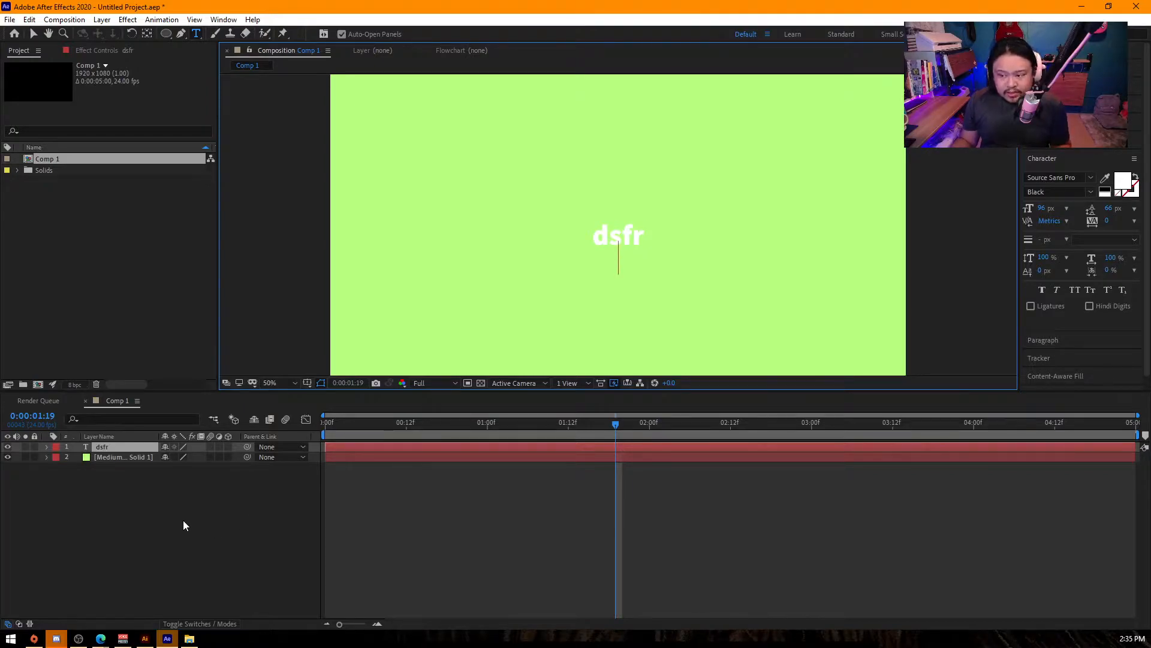
pyautogui.click(135, 534)
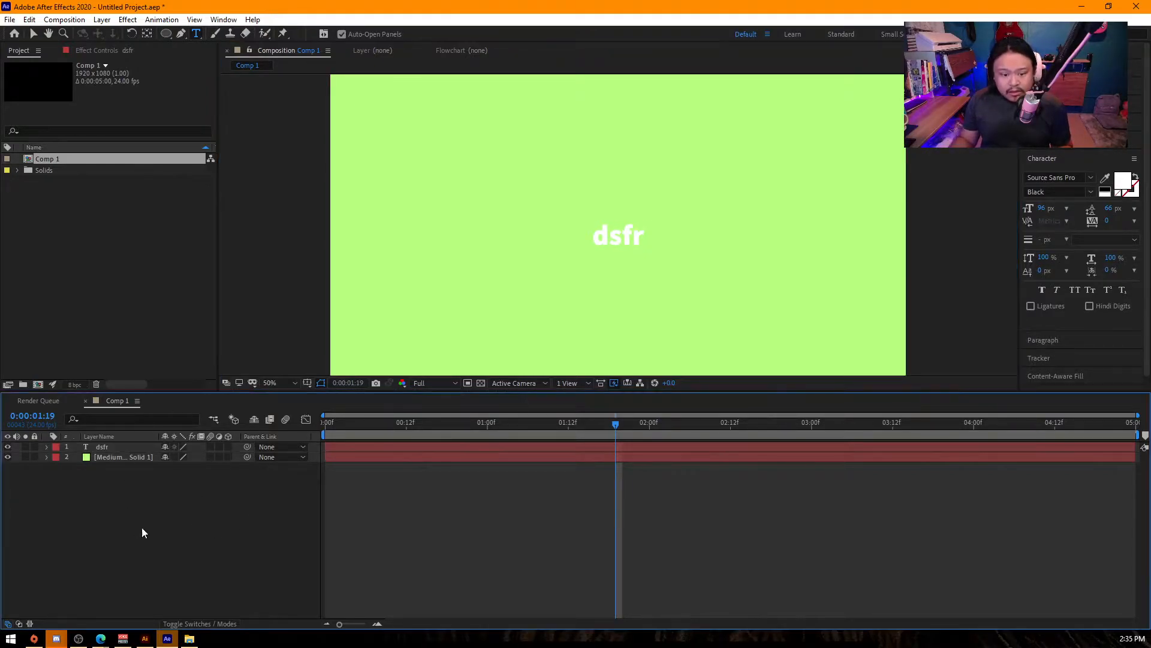
# - Parent the lime green solid to the dsfr text layer and reset its parent to None
pyautogui.moveTo(247, 457); pyautogui.dragTo(150, 447)
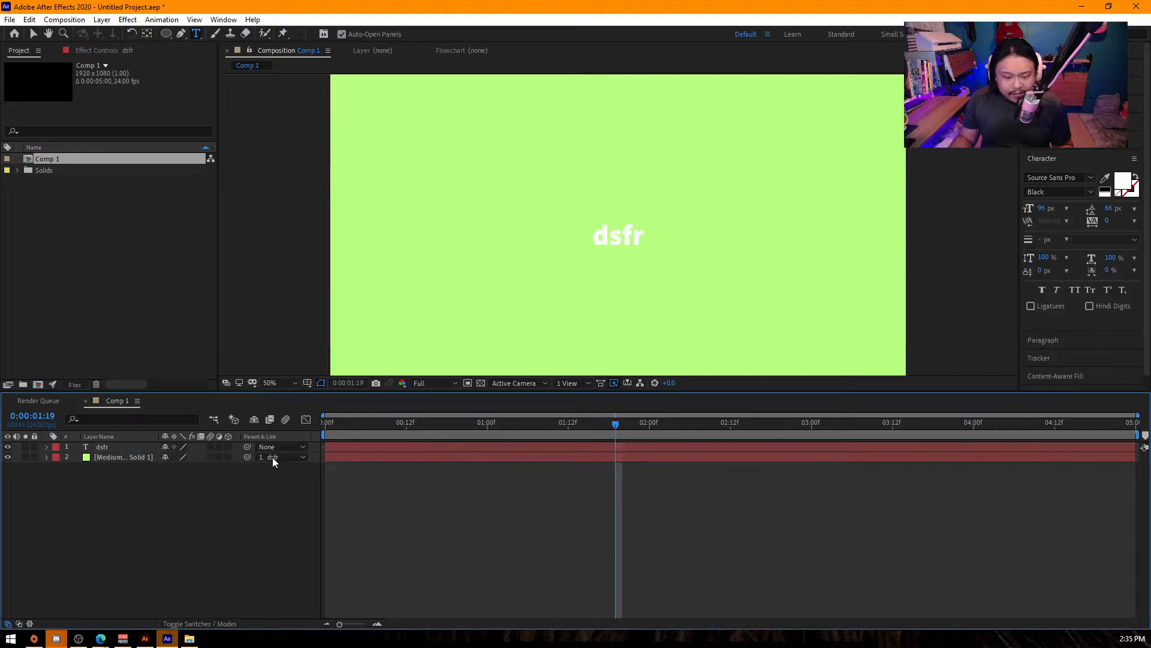
pyautogui.click(274, 457)
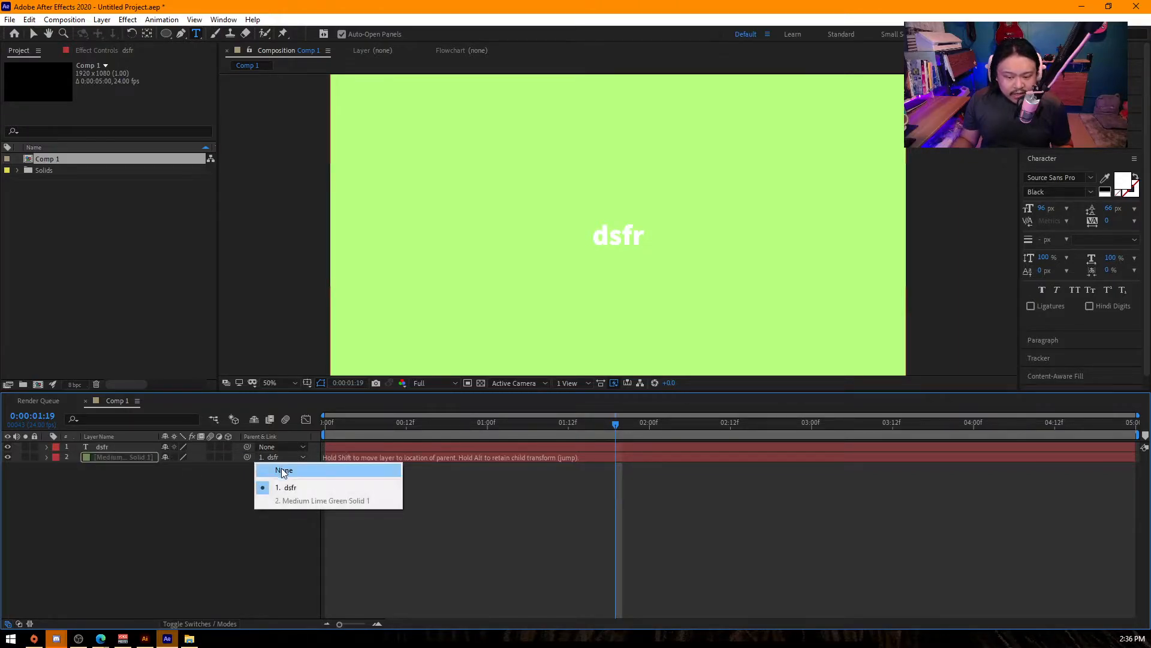
pyautogui.click(283, 470)
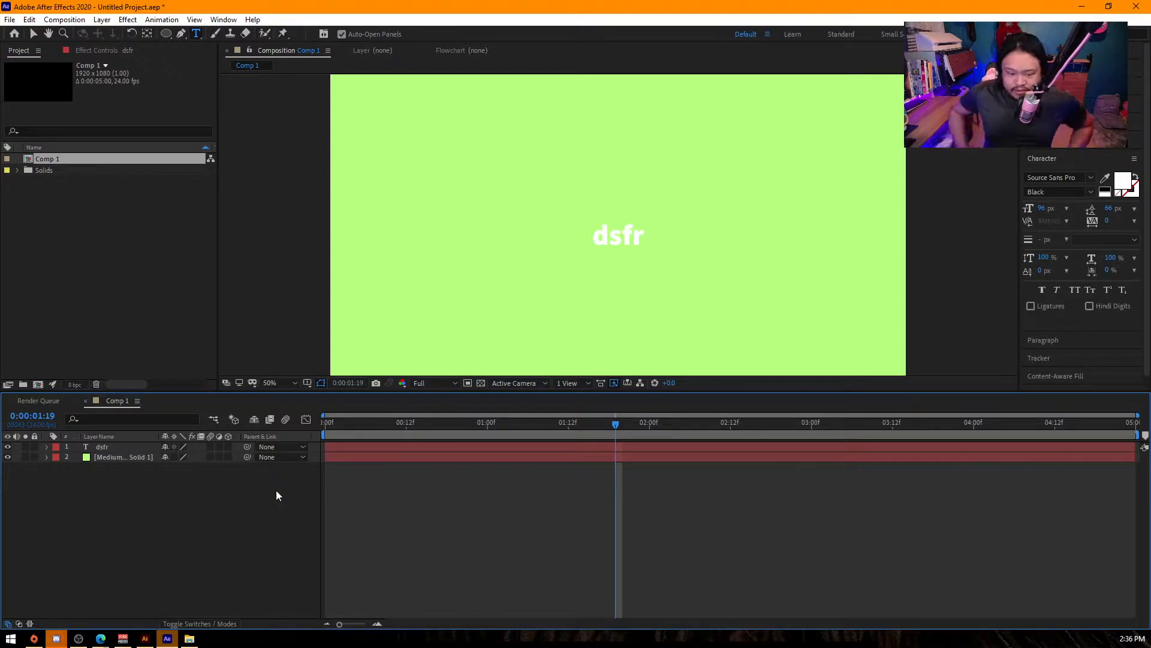
# - Link the lime green solid to the dsfr text layer as its parent
pyautogui.click(116, 458)
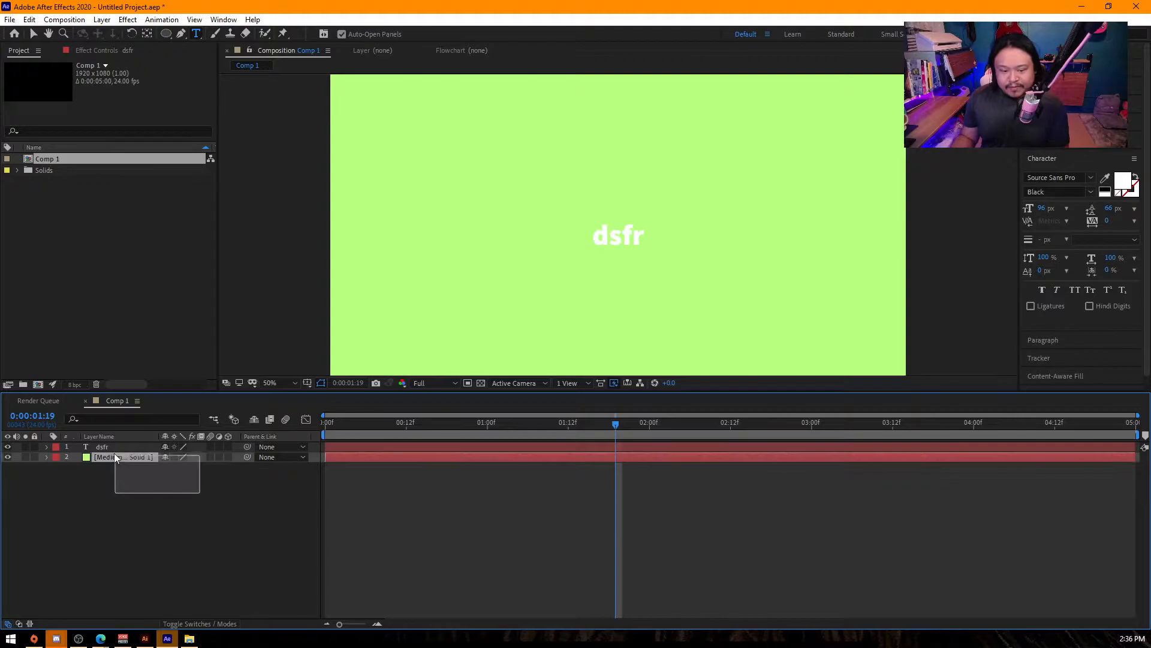
pyautogui.click(111, 448)
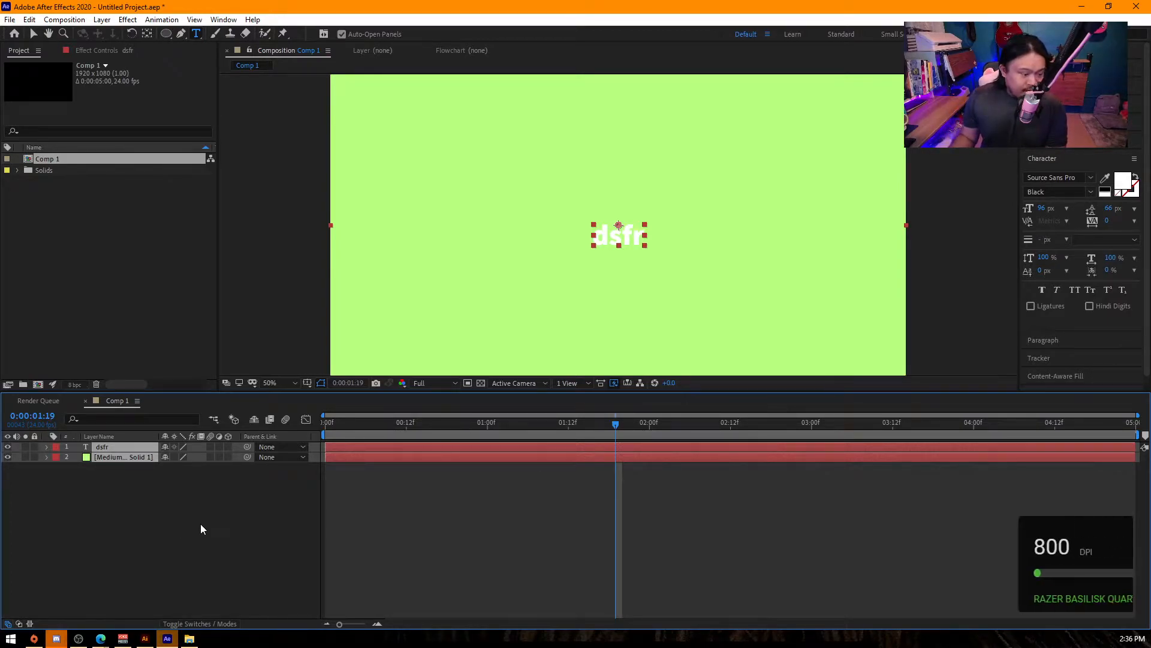
pyautogui.click(155, 519)
pyautogui.moveTo(248, 457); pyautogui.dragTo(108, 446)
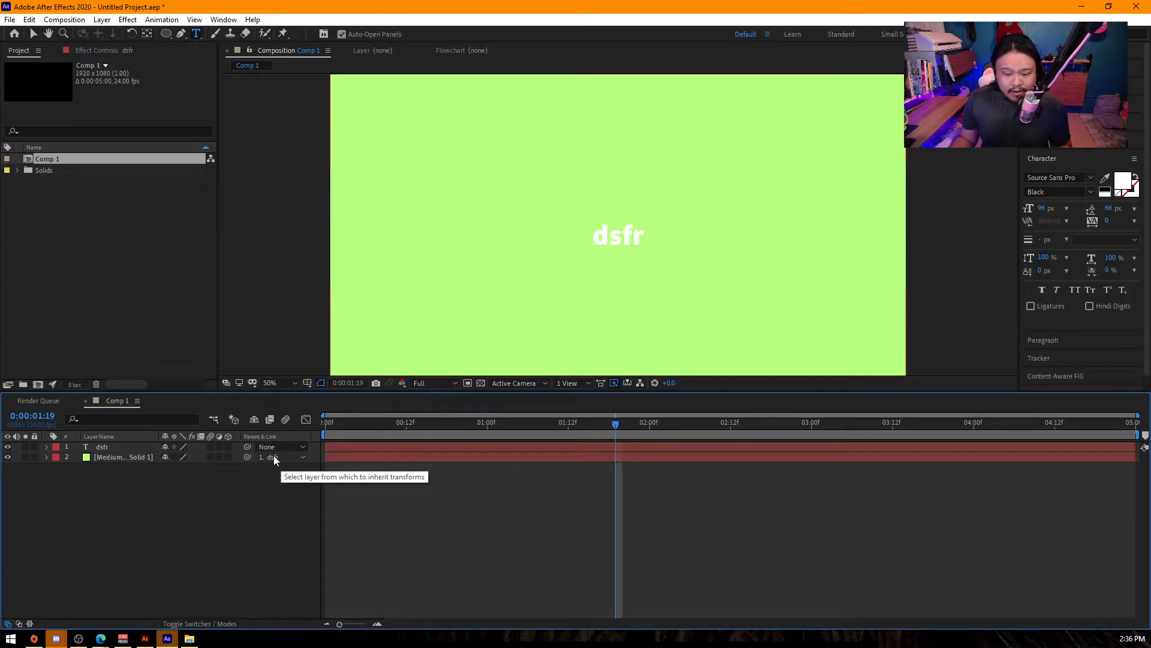
# - Reset the lime green solid's parent to None and delete both the solid and the dsfr text layer
pyautogui.click(274, 457)
pyautogui.click(291, 471)
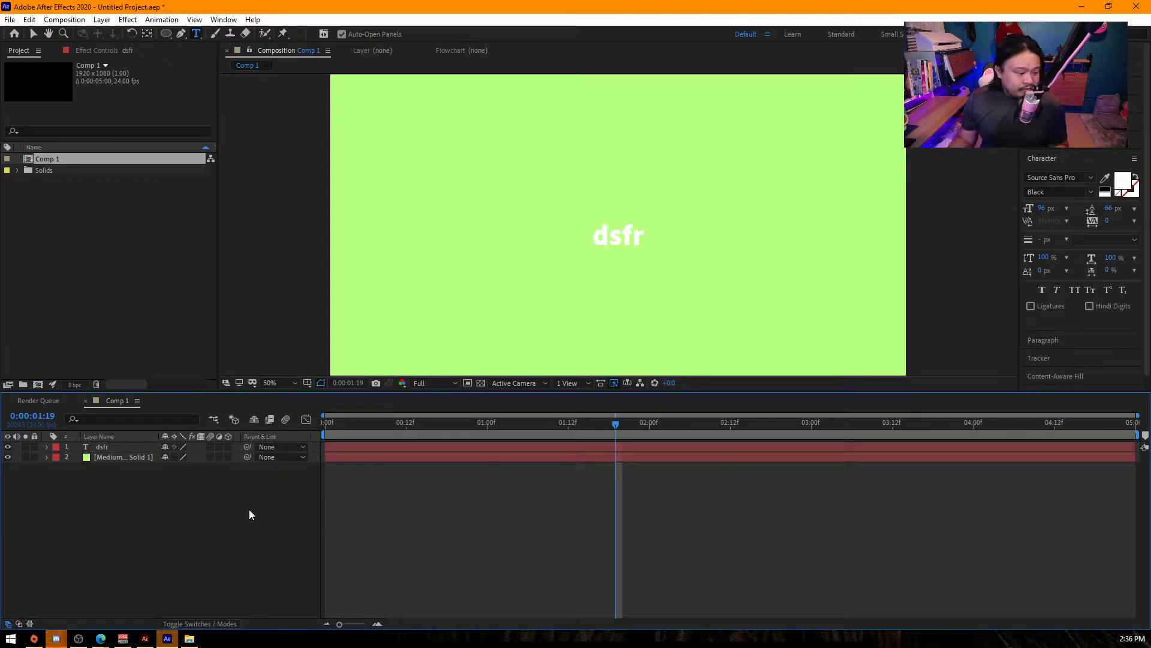
pyautogui.press('Home')
pyautogui.moveTo(187, 522); pyautogui.dragTo(98, 439)
pyautogui.press('Delete')
pyautogui.click(182, 34)
pyautogui.click(464, 218)
pyautogui.moveTo(729, 218); pyautogui.dragTo(748, 230)
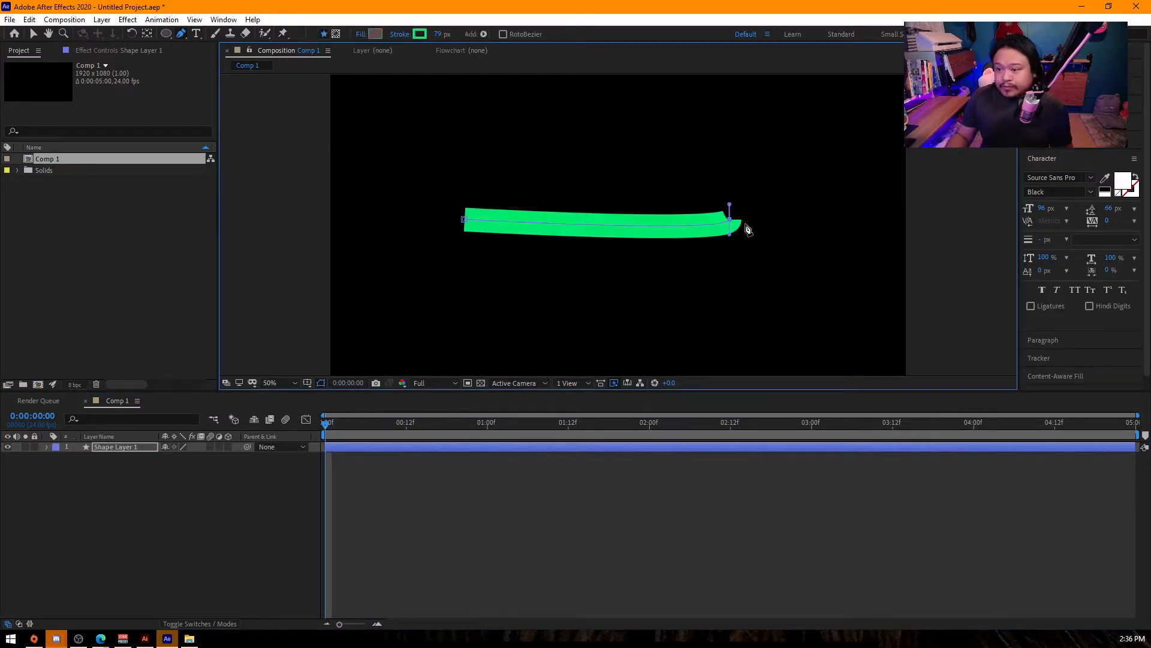
pyautogui.hotkey('ctrl', 'z')
pyautogui.hotkey('ctrl', 'z')
# - Draw a straight horizontal line through the centre of Comp 1 with the Pen tool and set its green stroke width to 27 px
pyautogui.click(501, 224)
pyautogui.click(753, 224)
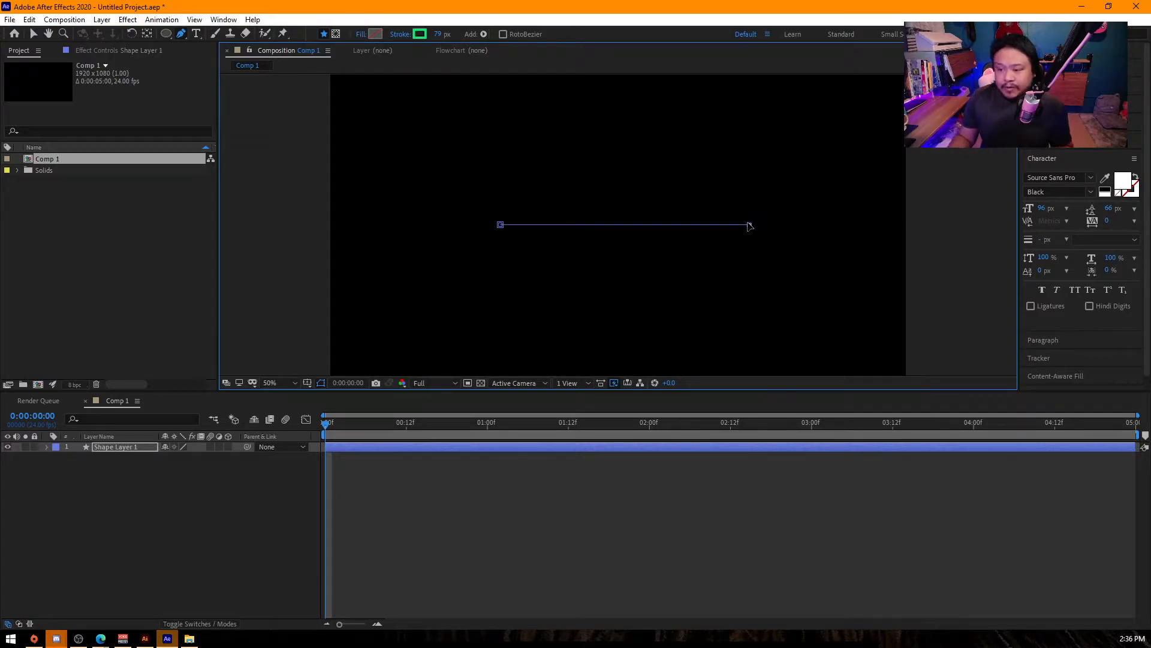
pyautogui.moveTo(437, 34); pyautogui.dragTo(405, 82)
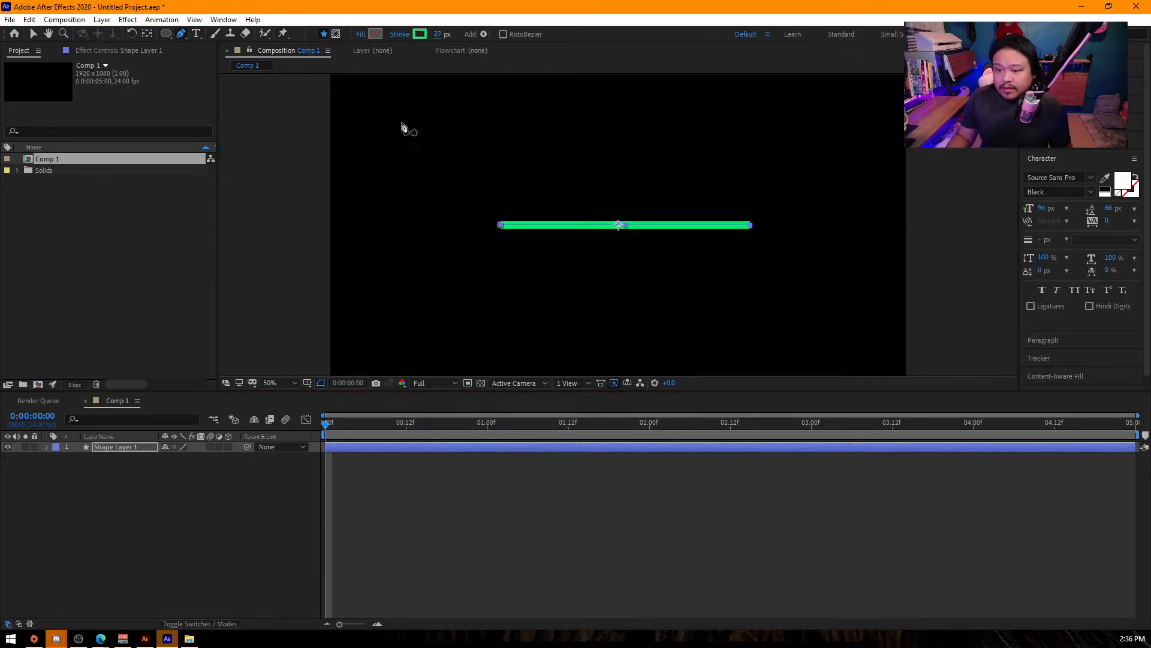
pyautogui.click(211, 485)
pyautogui.press('v')
# - Add Trim Paths to the contents of Shape Layer 1 and reveal its properties
pyautogui.click(84, 451)
pyautogui.click(46, 447)
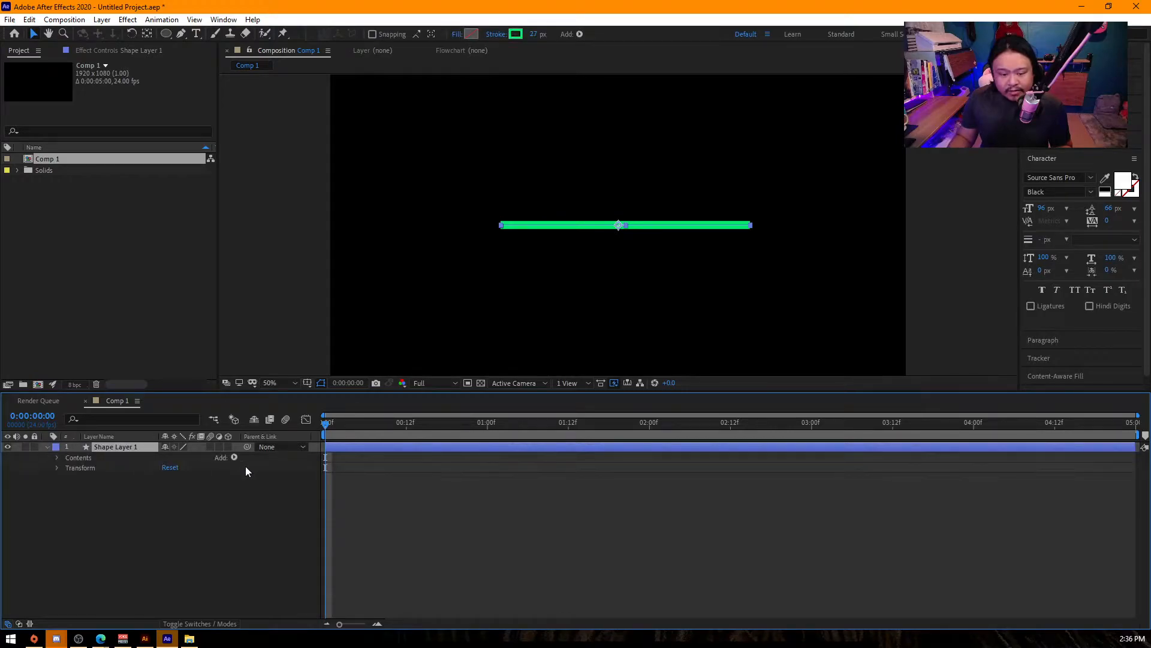
pyautogui.click(234, 457)
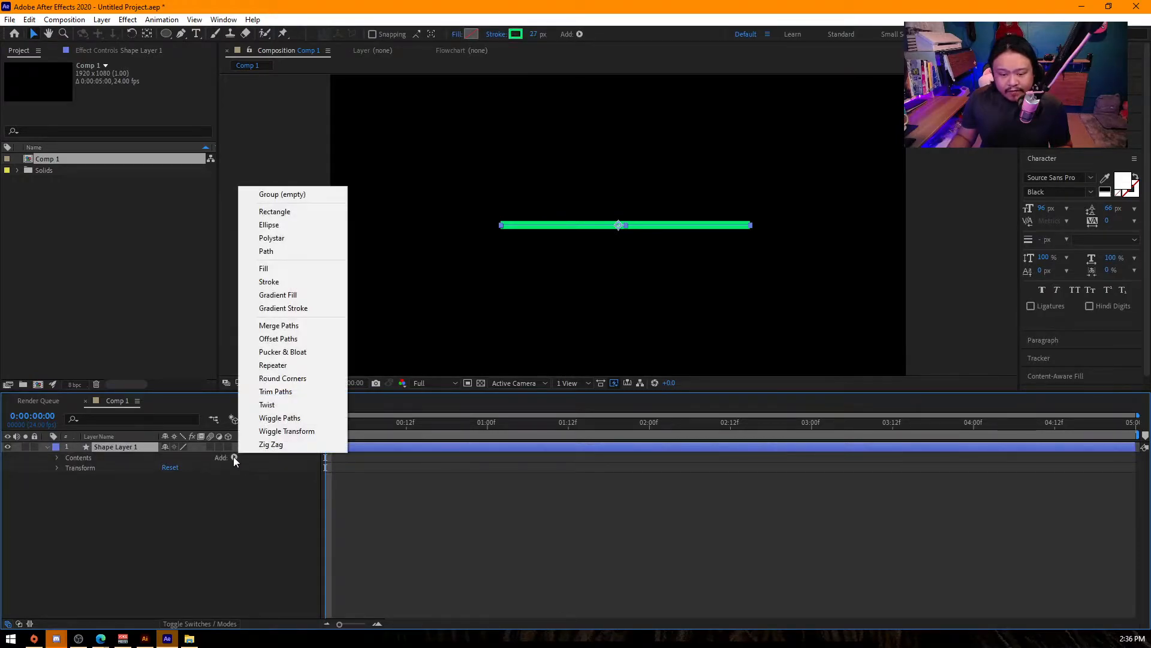
pyautogui.click(289, 391)
pyautogui.click(67, 478)
# - Keyframe Trim Paths End from 0% at frame 0 to 100% at frame 12, and Start from 0% at frame 12 to 100% at 1:00
pyautogui.moveTo(174, 502); pyautogui.dragTo(108, 508)
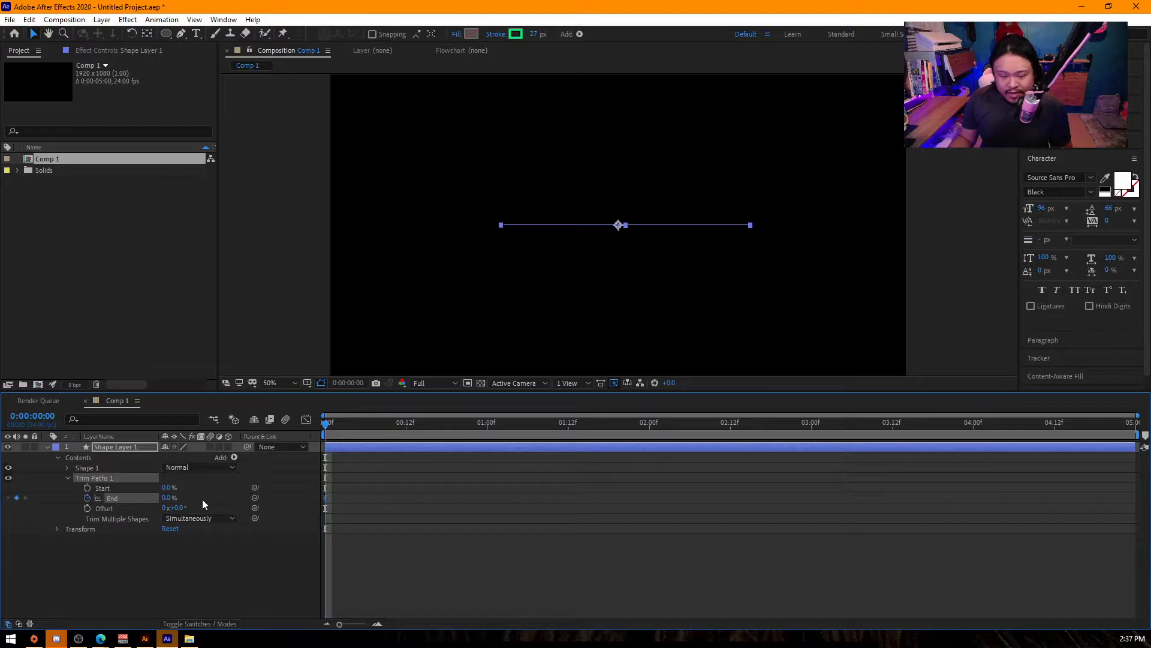
pyautogui.click(408, 423)
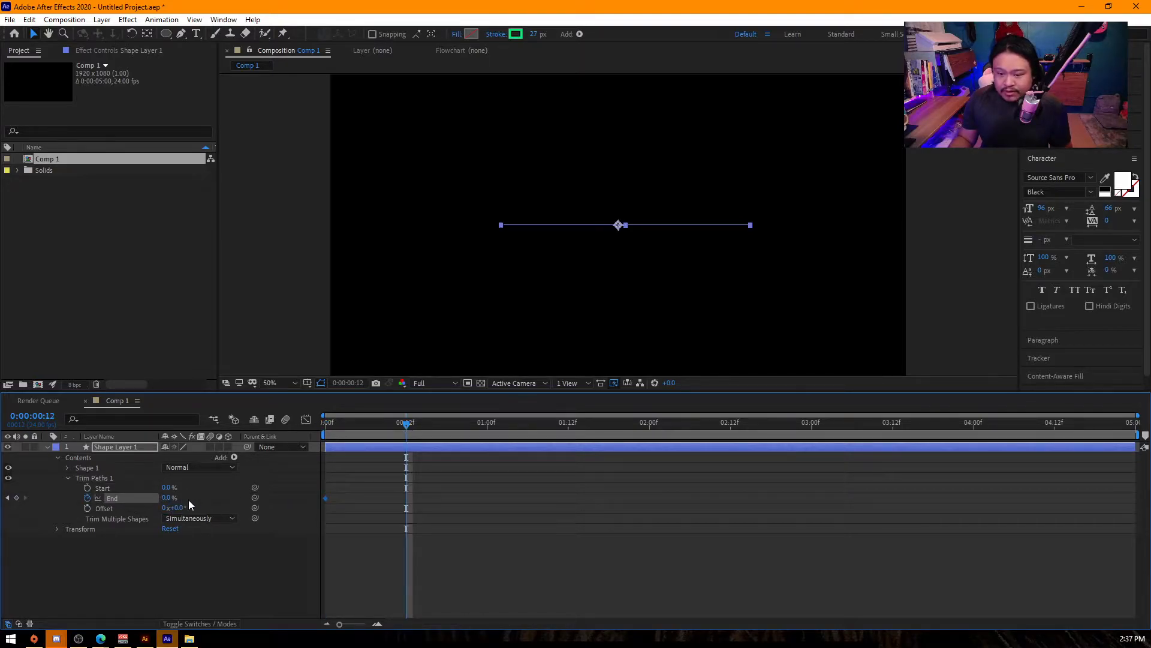
pyautogui.moveTo(173, 498); pyautogui.dragTo(491, 498)
pyautogui.click(87, 489)
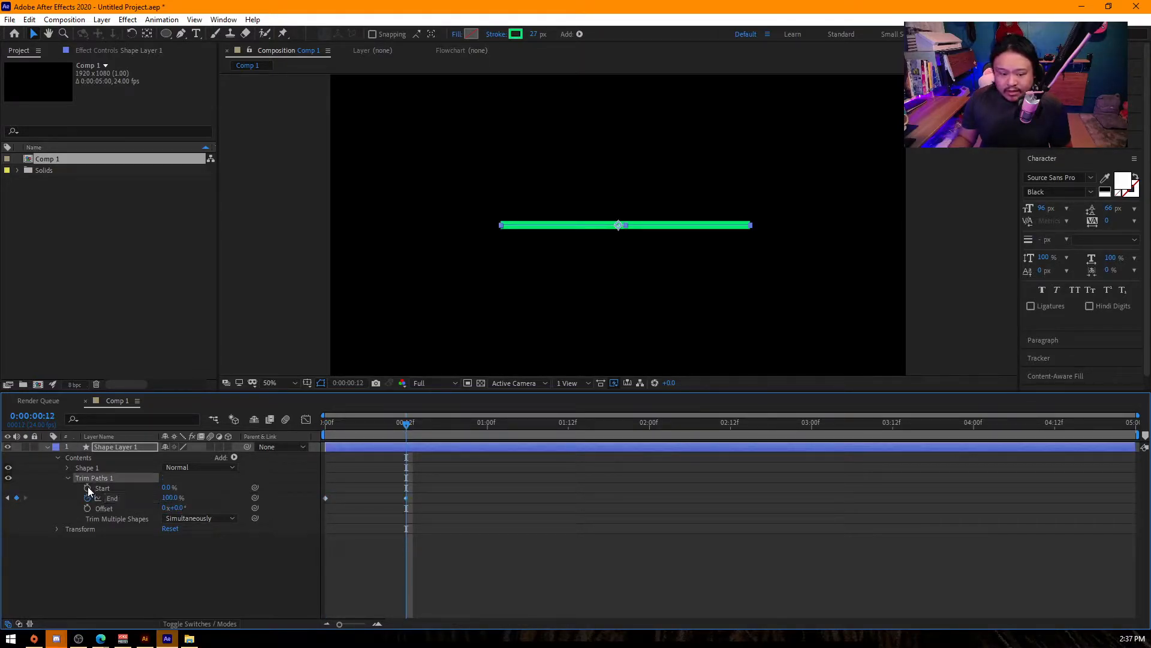
pyautogui.click(488, 430)
pyautogui.moveTo(190, 484)
pyautogui.mouseDown()
pyautogui.moveTo(610, 575)
pyautogui.moveTo(297, 465)
pyautogui.moveTo(304, 455)
pyautogui.mouseUp()
# - Apply Easy Ease to the trim keyframes and reshape their speed curves so End peaks early and Start peaks late
pyautogui.press('F9')
pyautogui.click(306, 419)
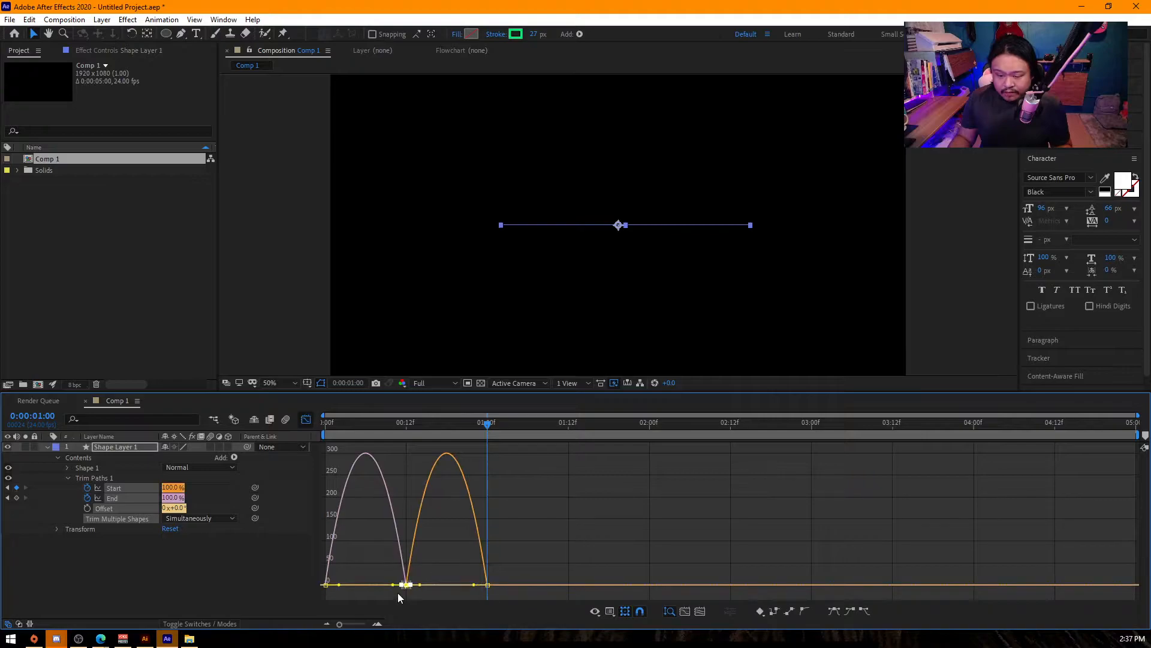
pyautogui.moveTo(390, 585); pyautogui.dragTo(464, 586)
pyautogui.click(326, 589)
pyautogui.moveTo(340, 592); pyautogui.dragTo(348, 587)
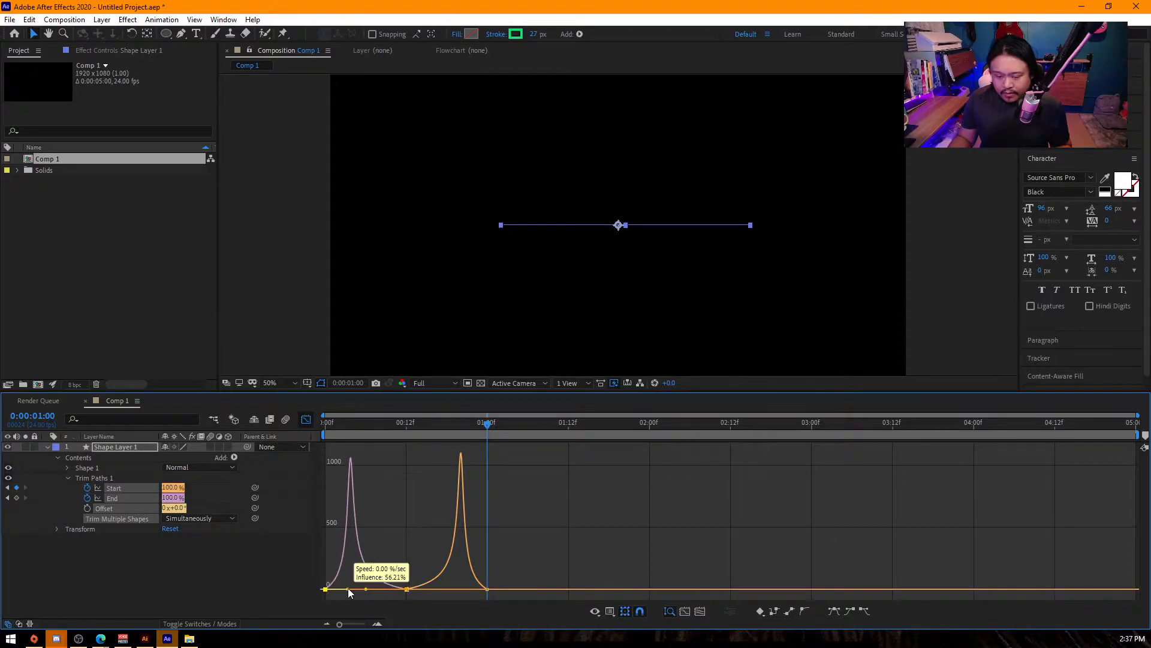
pyautogui.click(305, 419)
# - Shift both Start keyframes earlier so the first sits at about frame 5, and preview the line animation
pyautogui.click(407, 487)
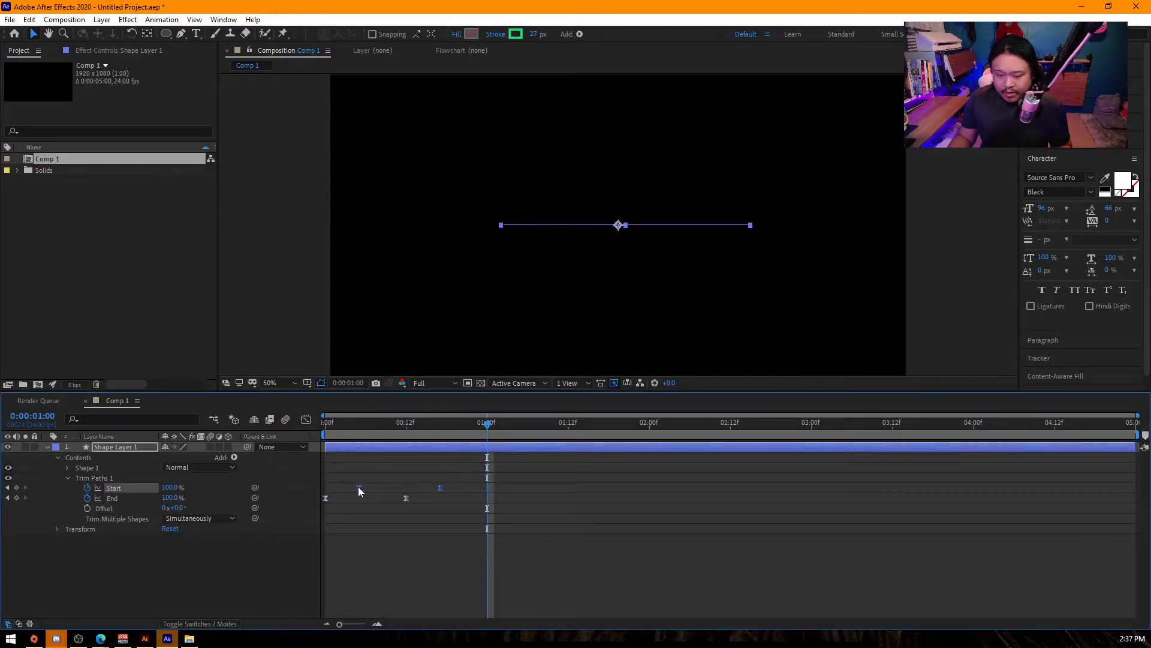
pyautogui.press('space')
pyautogui.press('space')
pyautogui.press('Home')
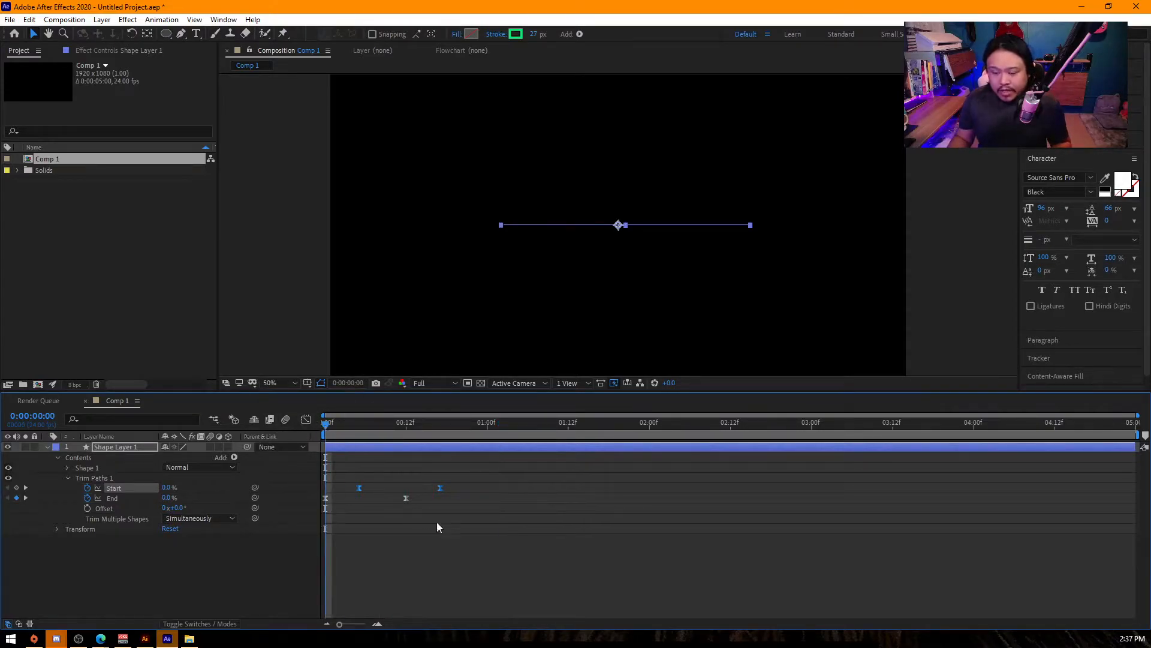
# - End the work area of Comp 1 at 0:00:01:00
pyautogui.click(513, 574)
pyautogui.click(487, 428)
pyautogui.press('n')
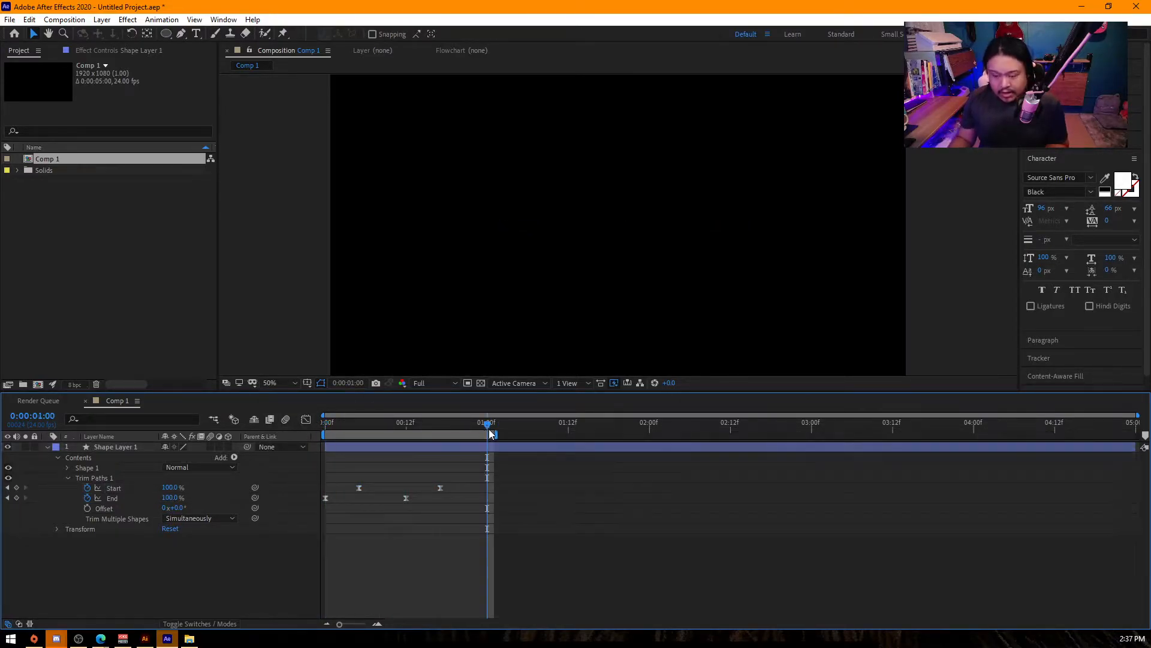
pyautogui.moveTo(363, 434); pyautogui.dragTo(222, 444)
pyautogui.click(602, 431)
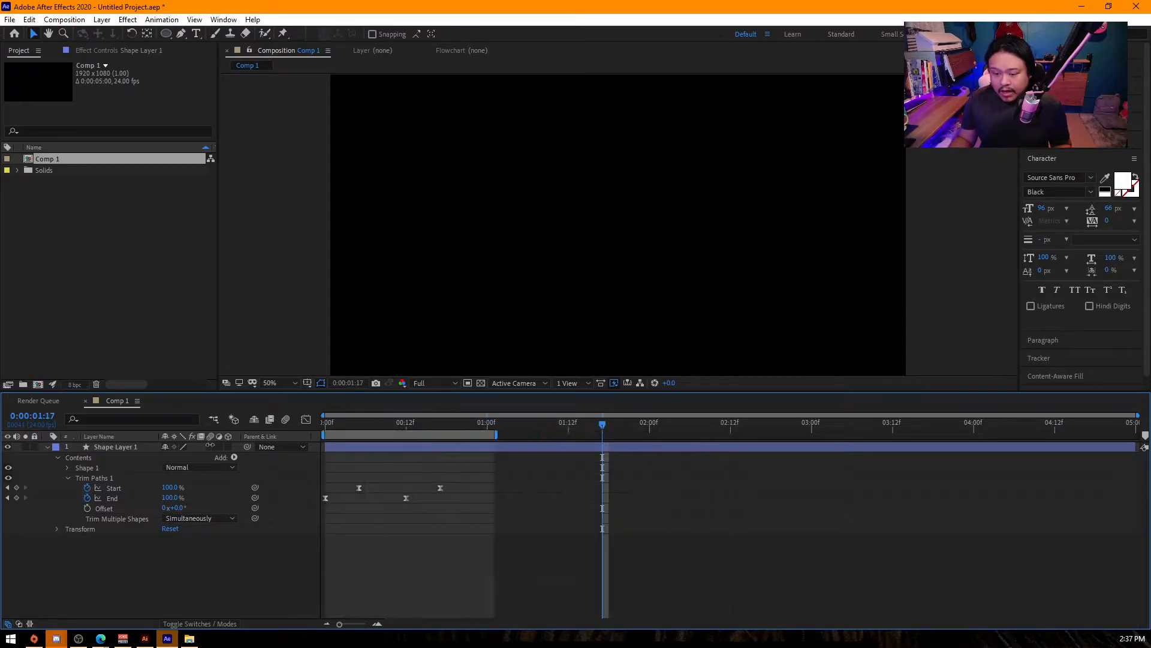
# - Duplicate Shape Layer 1, set the copy's rotation to 90°, and scrub to check the crossed lines
pyautogui.click(128, 447)
pyautogui.press('u')
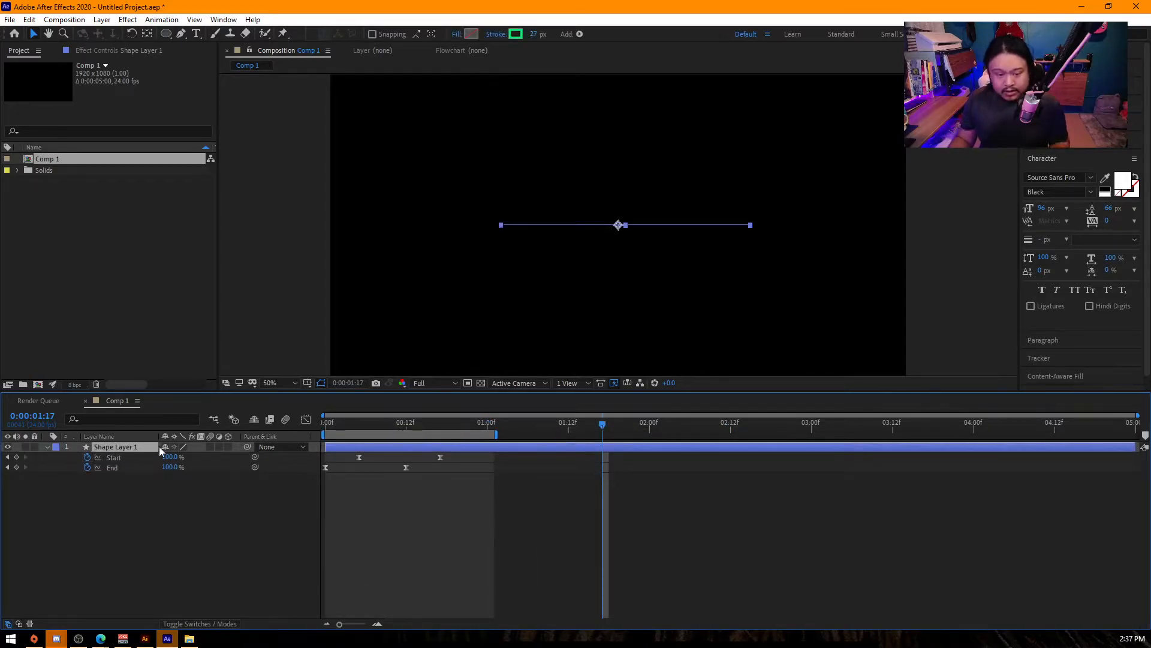
pyautogui.press('Home')
pyautogui.hotkey('ctrl', 'd')
pyautogui.write('r')
pyautogui.write('90')
pyautogui.press('Return')
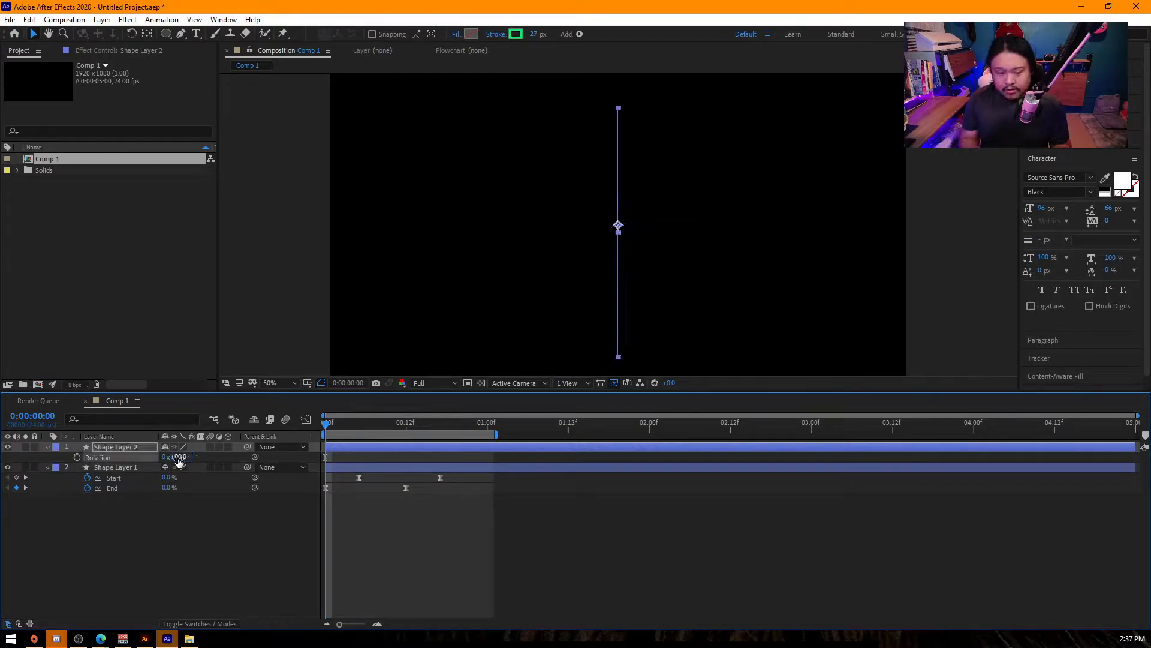
pyautogui.click(347, 430)
pyautogui.moveTo(346, 426); pyautogui.dragTo(379, 434)
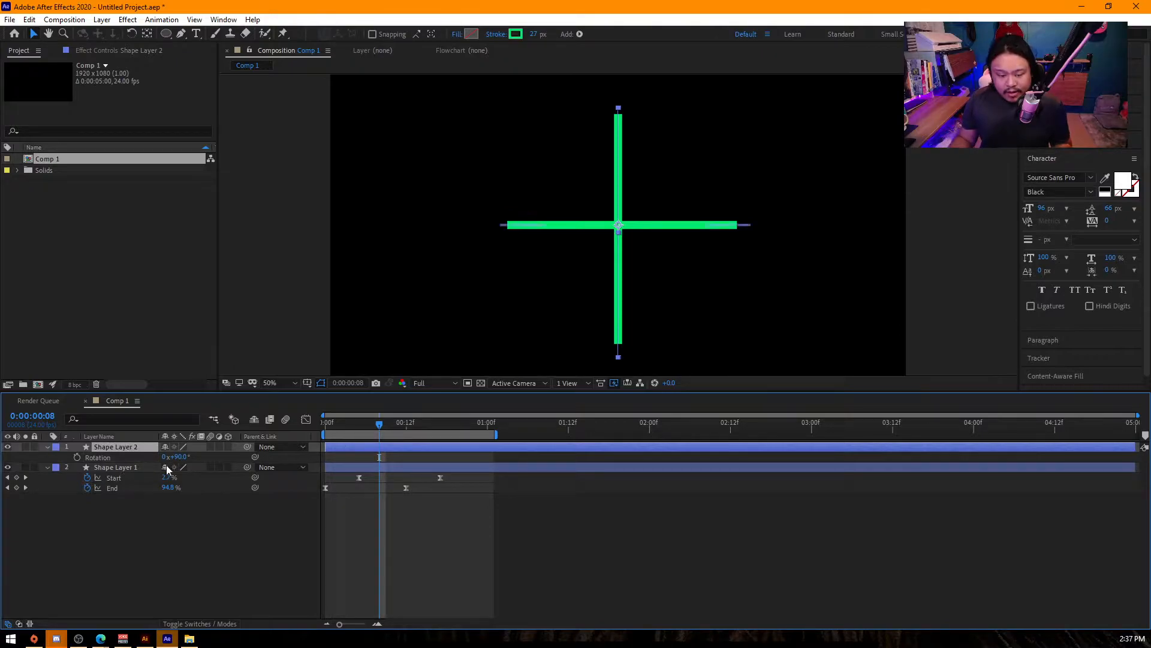
# - Duplicate Shape Layer 2 twice and set the rotation of both copies to 144°
pyautogui.hotkey('ctrl', 'd')
pyautogui.hotkey('ctrl', 'd')
pyautogui.press('r')
pyautogui.keyDown('ctrl'); pyautogui.click(132, 469); pyautogui.keyUp('ctrl')
pyautogui.press('r')
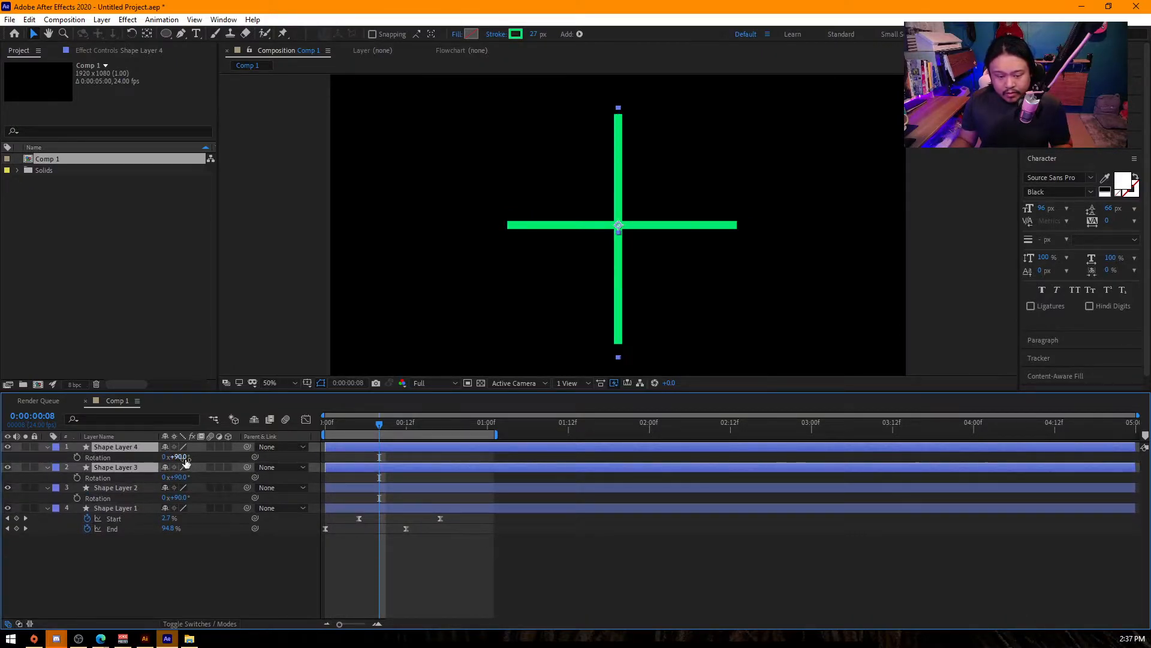
pyautogui.moveTo(183, 457); pyautogui.dragTo(219, 460)
pyautogui.moveTo(393, 435)
pyautogui.mouseDown()
pyautogui.moveTo(312, 434)
pyautogui.moveTo(434, 431)
pyautogui.moveTo(383, 440)
pyautogui.mouseUp()
pyautogui.click(363, 456)
# - Set the rotation of Shape Layer 4 to 220° and preview the burst
pyautogui.click(126, 448)
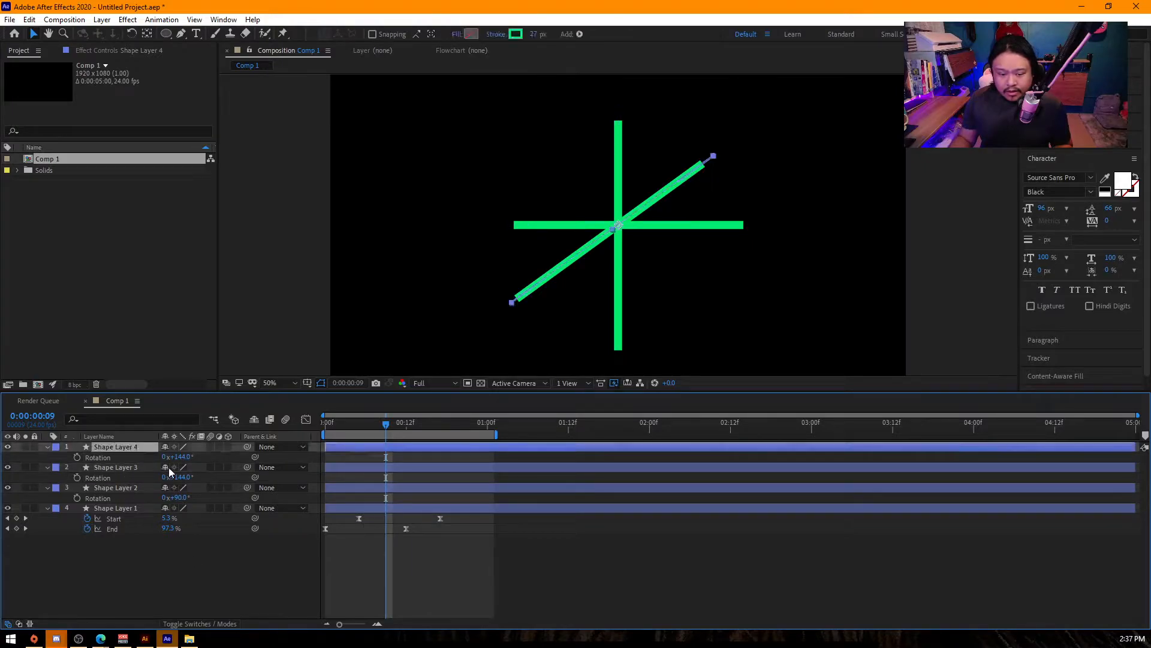
pyautogui.moveTo(189, 457); pyautogui.dragTo(235, 458)
pyautogui.press('space')
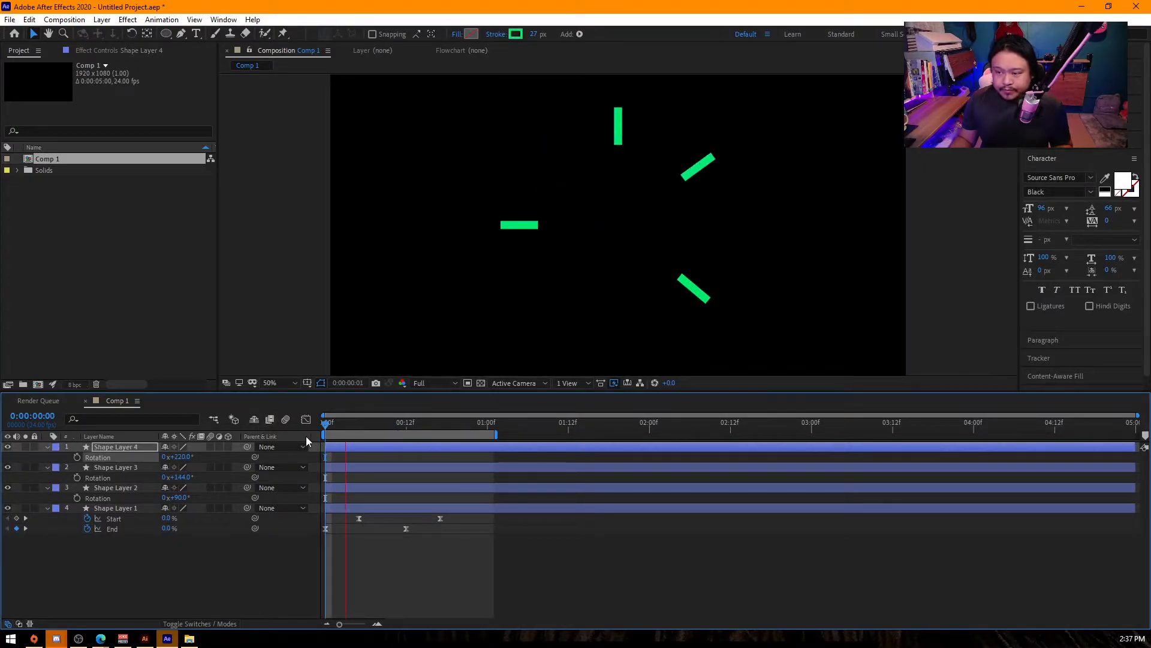
pyautogui.press('space')
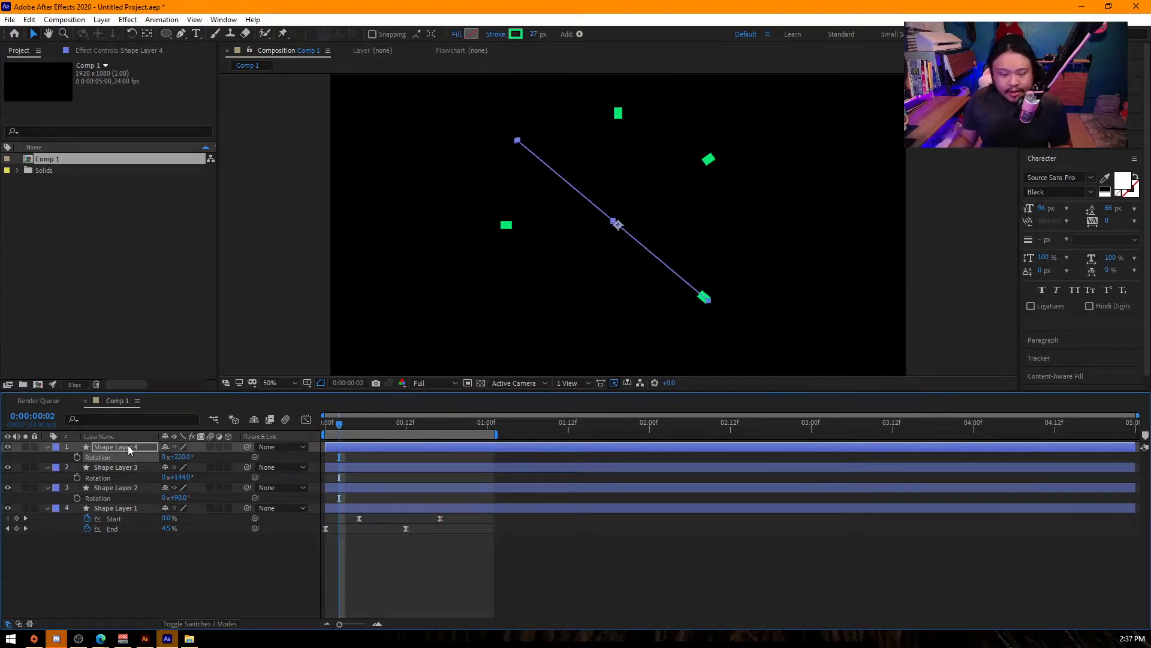
# - Reveal all layers' keyframes and shift those of Shape Layers 2, 3 and 4 two frames later
pyautogui.hotkey('ctrl', 'a')
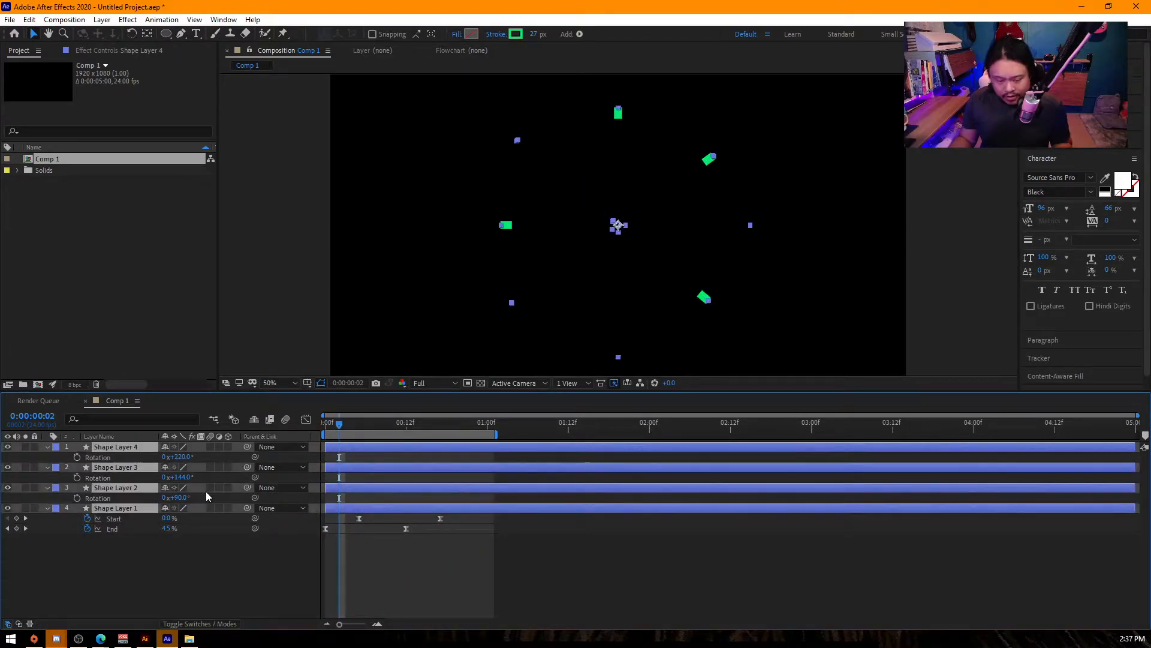
pyautogui.press('u')
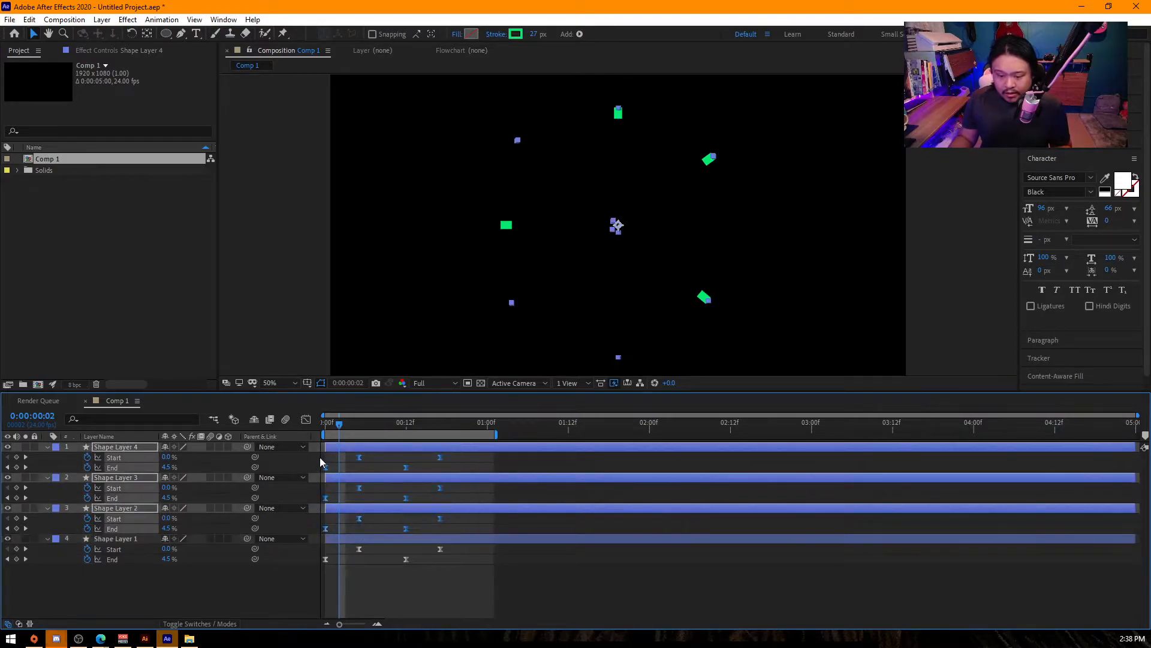
pyautogui.click(335, 470)
pyautogui.moveTo(469, 460); pyautogui.dragTo(340, 531)
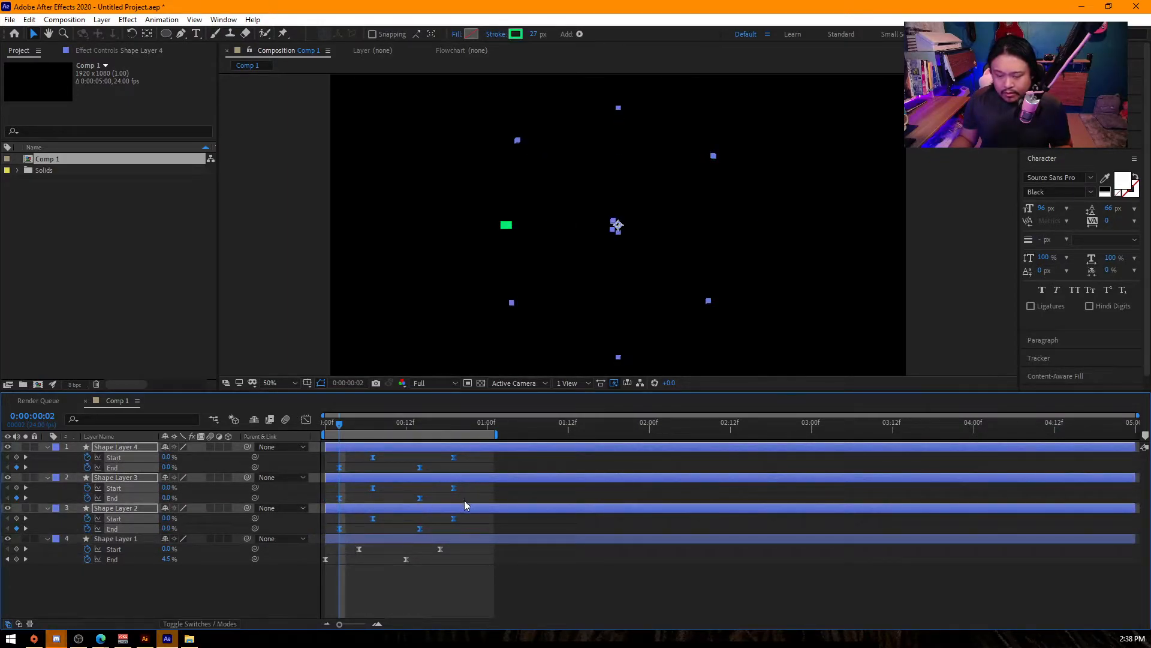
# - Stagger the keyframes of Shape Layer 3 to start at frame 4 and Shape Layer 4 at frame 6, and preview
pyautogui.moveTo(464, 499); pyautogui.dragTo(313, 452)
pyautogui.moveTo(340, 498); pyautogui.dragTo(496, 447)
pyautogui.click(506, 466)
pyautogui.click(353, 466)
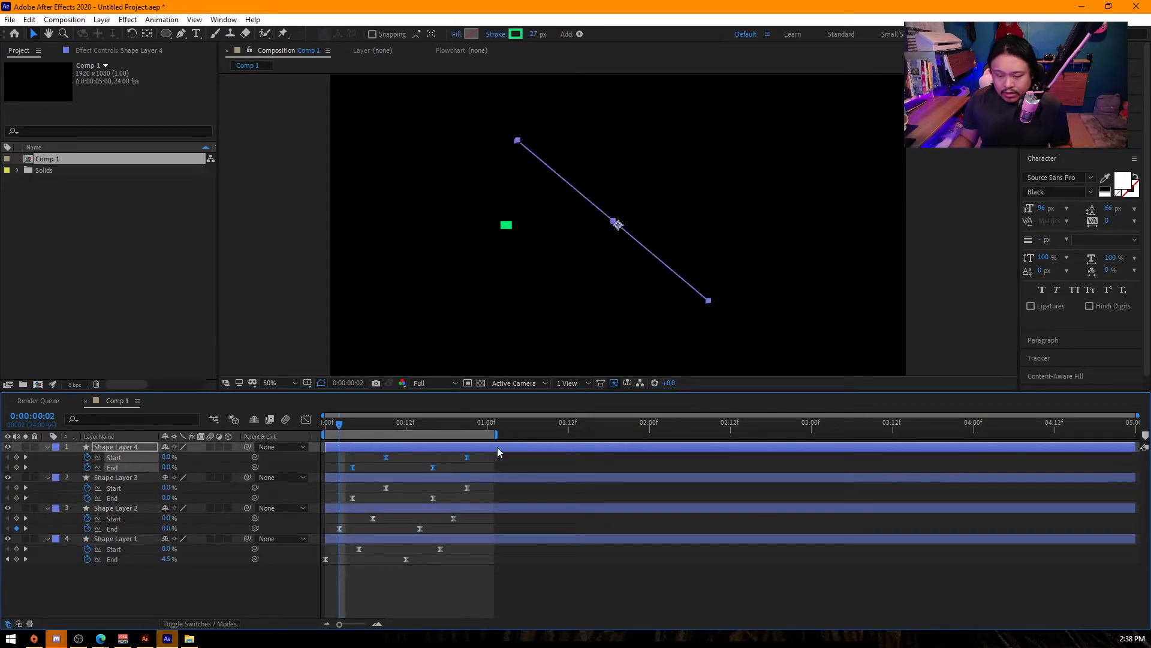
pyautogui.moveTo(352, 423); pyautogui.dragTo(328, 425)
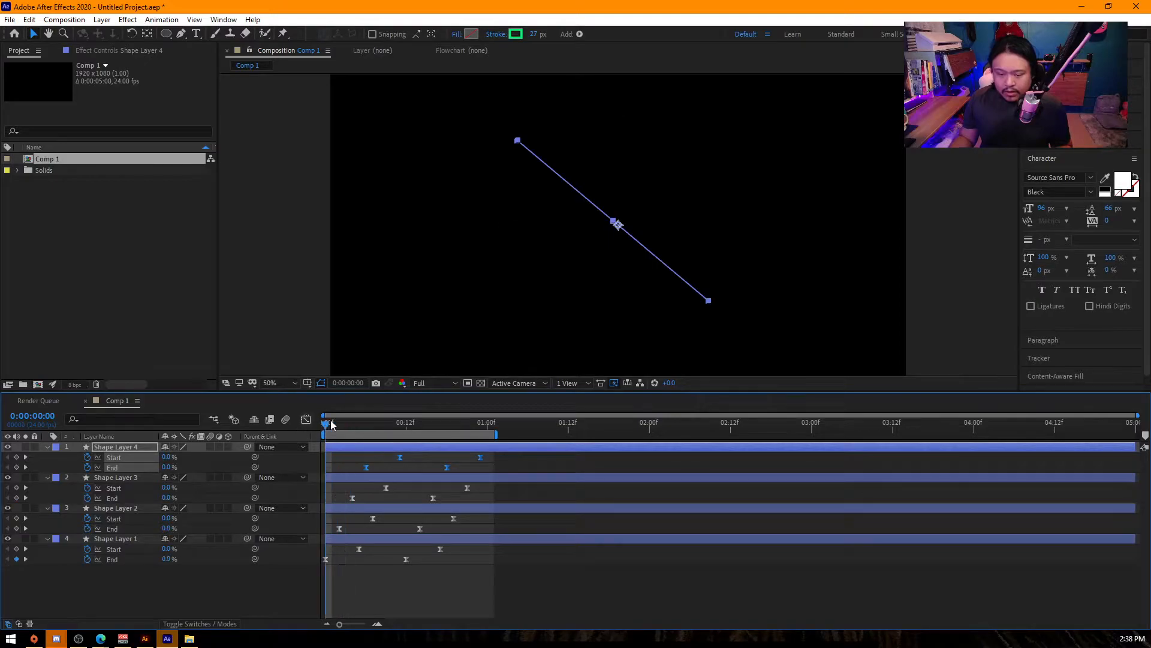
pyautogui.press('space')
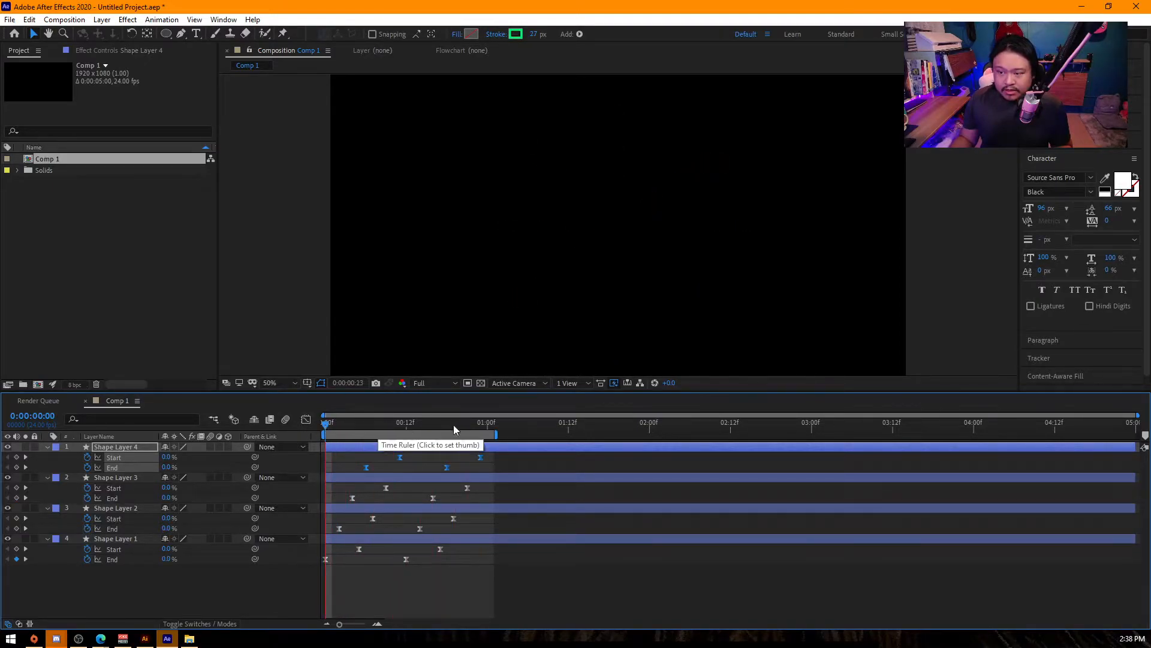
# - Extend the work area to about 0:00:01:21 and pre-compose all four shape layers as Pre-comp 1
pyautogui.moveTo(489, 439); pyautogui.dragTo(630, 434)
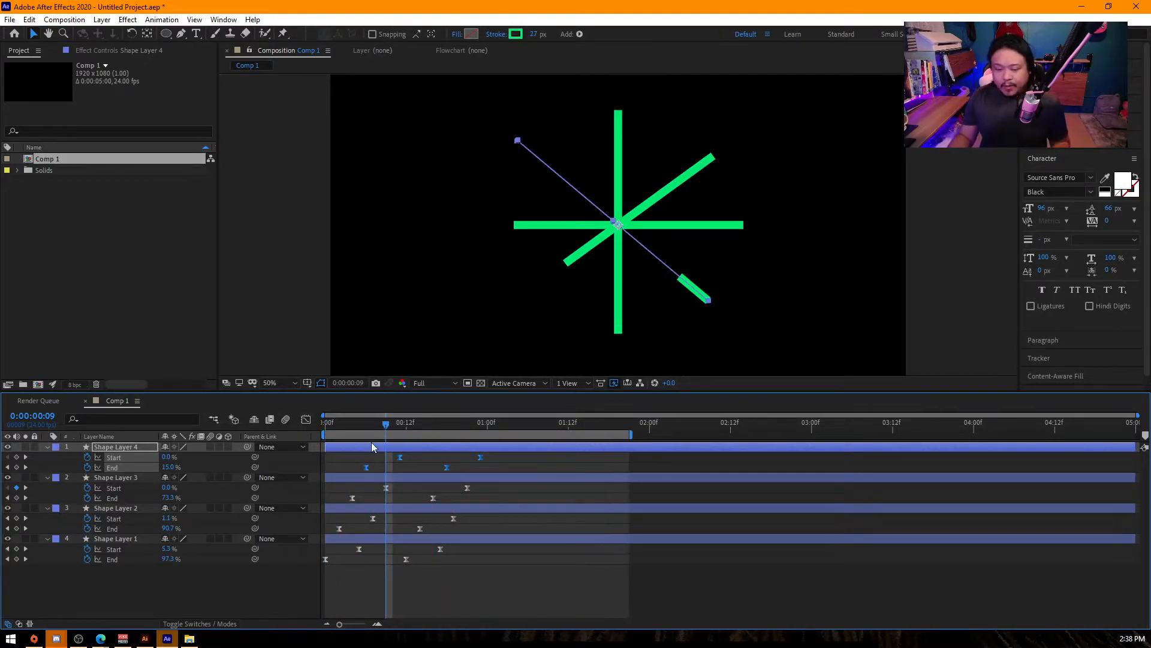
pyautogui.click(124, 573)
pyautogui.hotkey('ctrl', 'a')
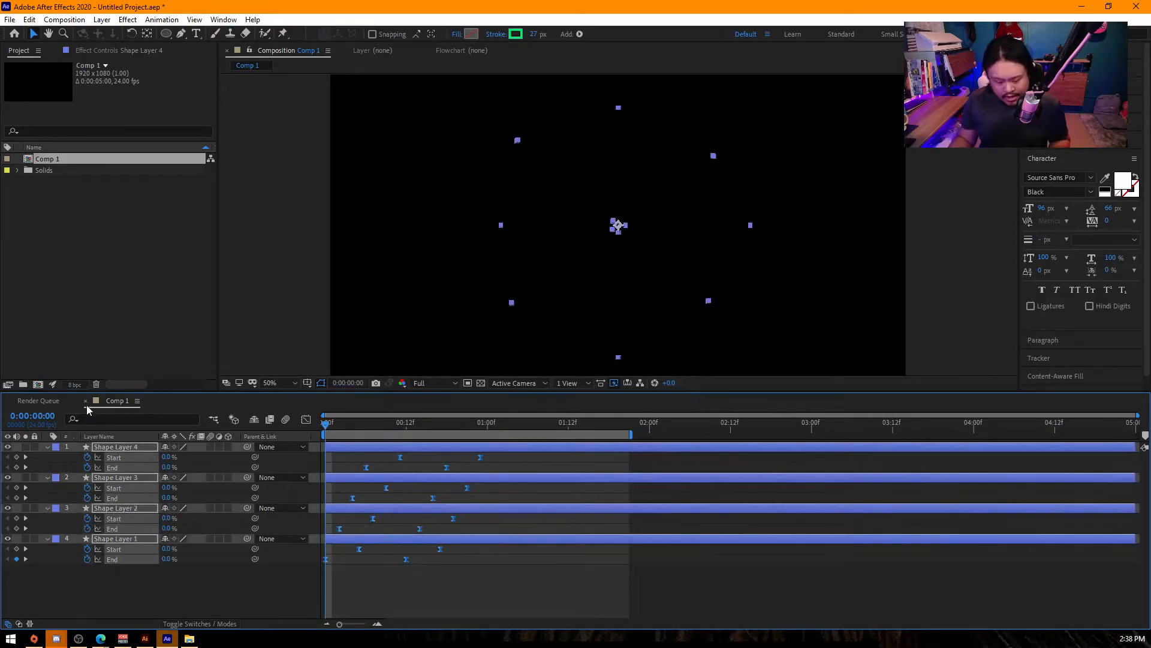
pyautogui.hotkey('ctrl', 'shift', 'c')
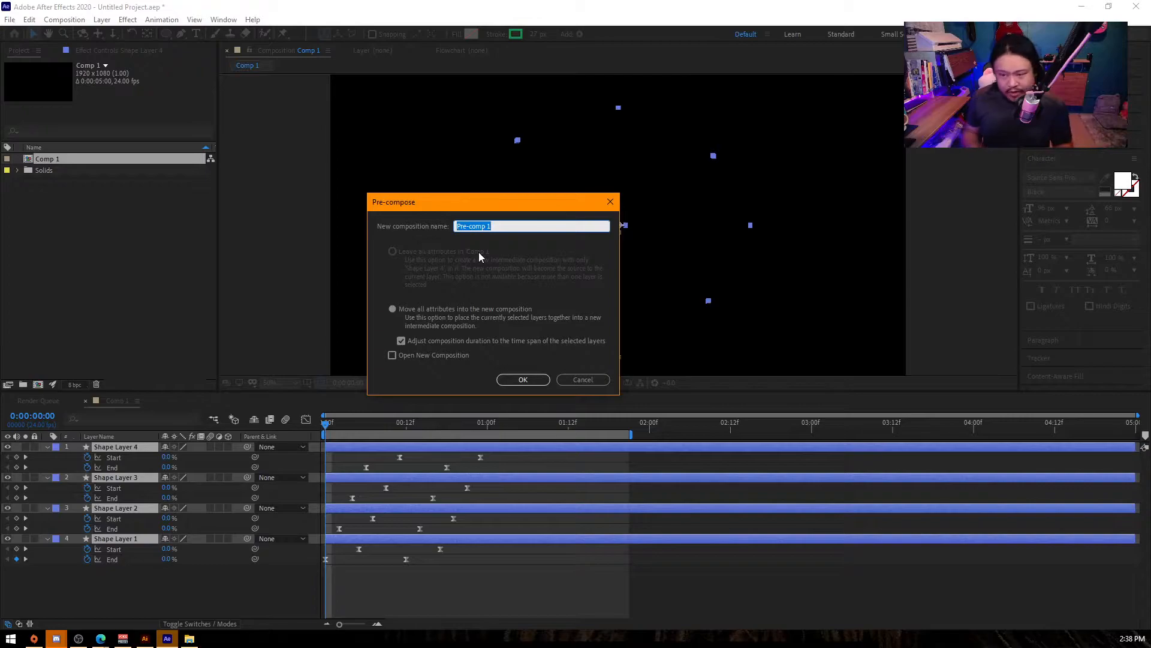
pyautogui.press('Return')
# - Duplicate the Pre-comp 1 layer and set the copy's horizontal scale to -100%
pyautogui.hotkey('ctrl', 'd')
pyautogui.press('s')
pyautogui.click(175, 457)
pyautogui.write('-100')
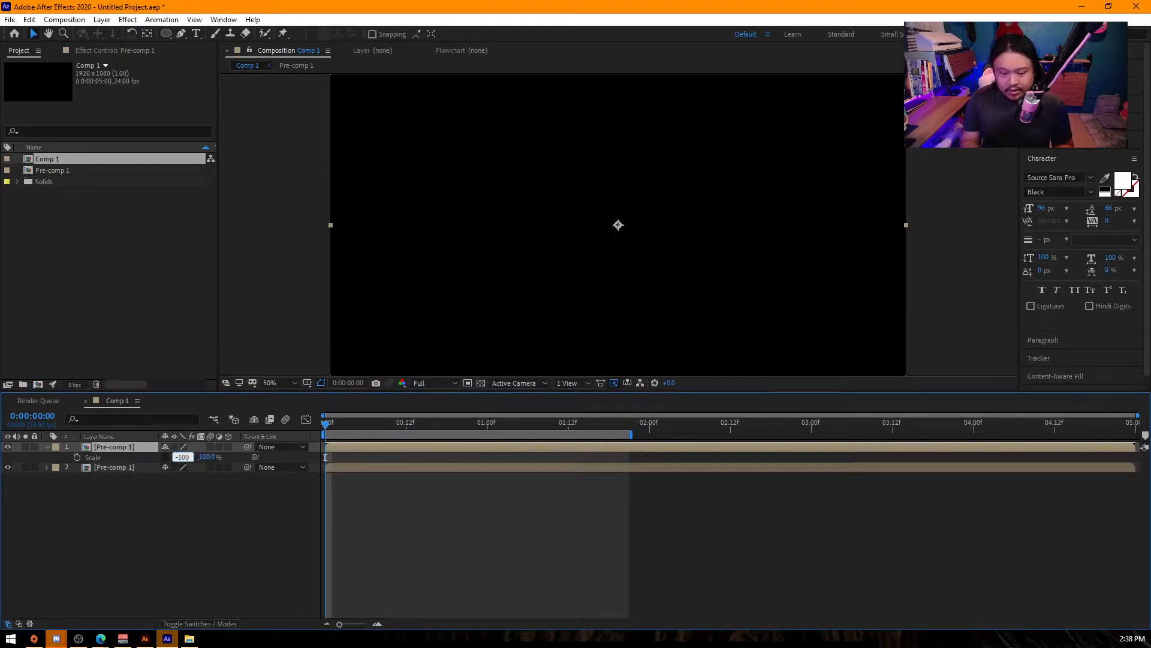
pyautogui.press('Return')
# - Set the rotation of the upper Pre-comp 1 layer to 24° and preview the combined burst from the start
pyautogui.moveTo(340, 423); pyautogui.dragTo(397, 426)
pyautogui.press('r')
pyautogui.moveTo(180, 457); pyautogui.dragTo(194, 454)
pyautogui.press('Home')
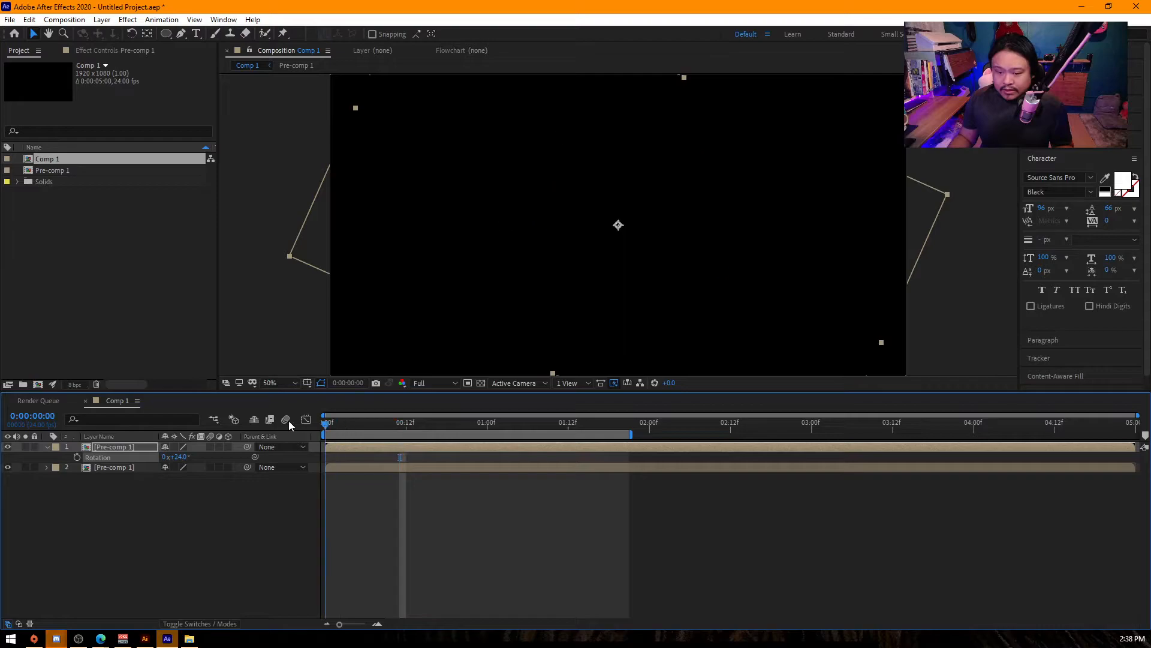
pyautogui.press('space')
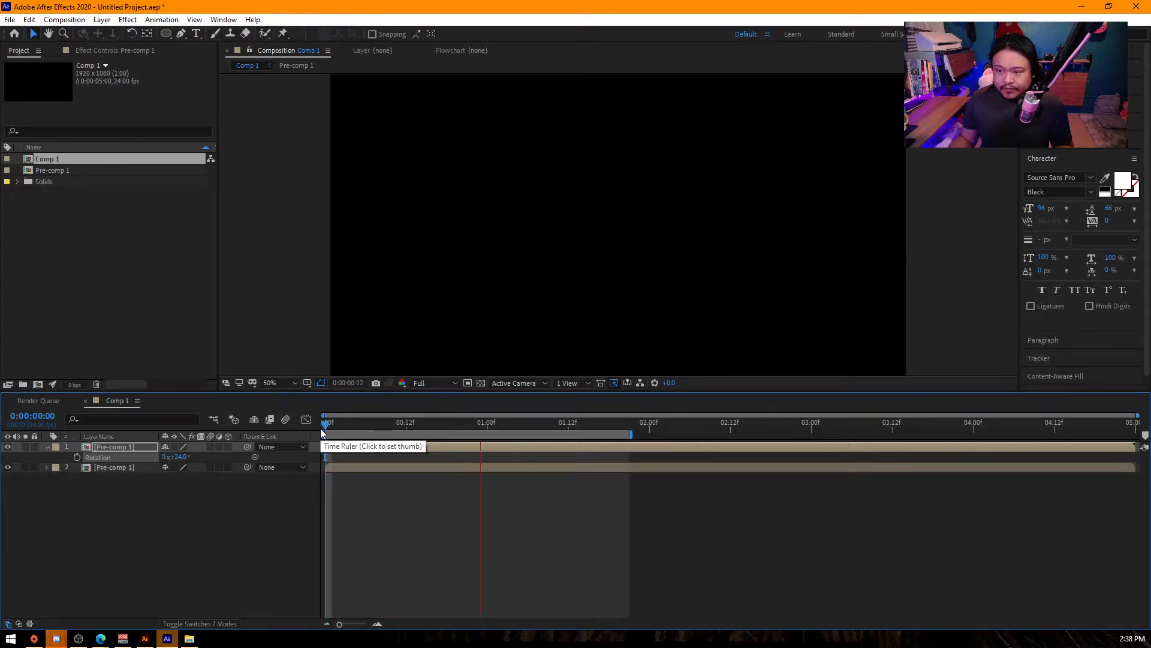
pyautogui.click(331, 423)
pyautogui.press('Home')
pyautogui.press('space')
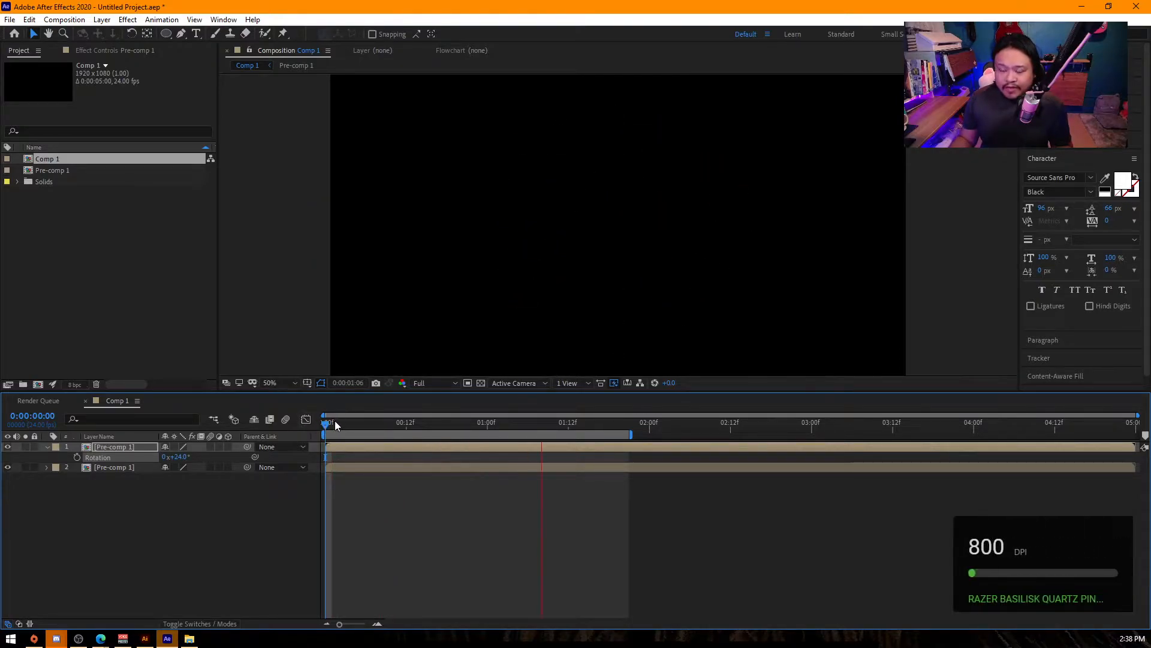
# - Stop the preview, return to the first frame and add a null object to Comp 1
pyautogui.press('space')
pyautogui.hotkey('ctrl', 'a')
pyautogui.moveTo(339, 424); pyautogui.dragTo(307, 424)
pyautogui.click(169, 531)
pyautogui.rightClick(169, 528)
pyautogui.moveTo(240, 395)
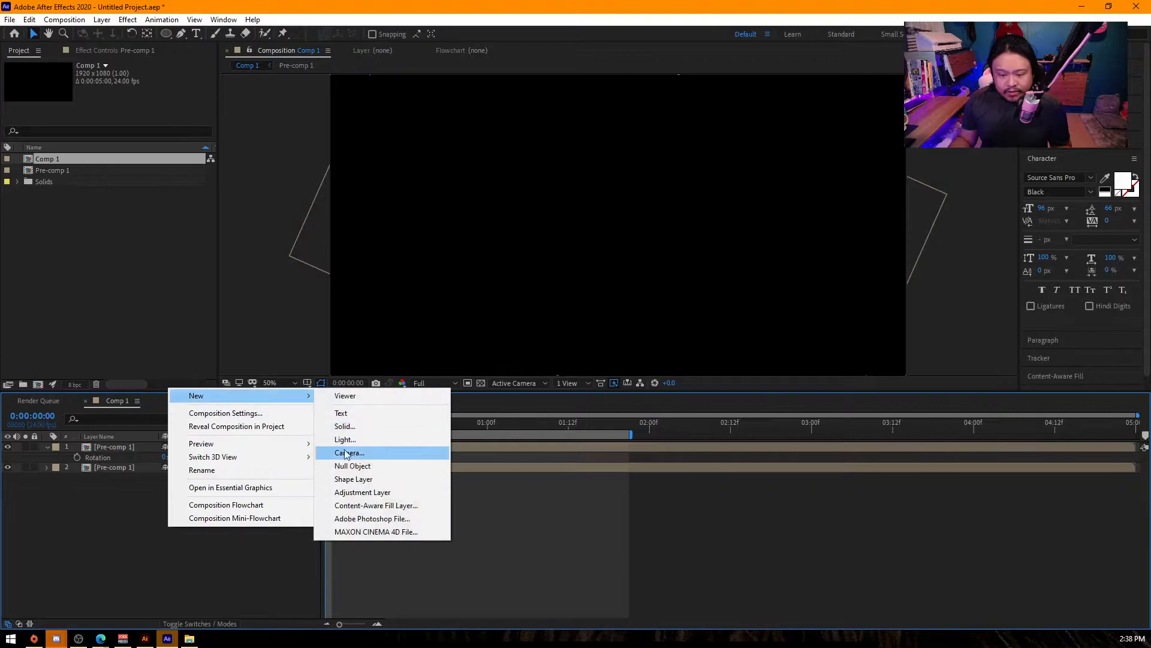
pyautogui.click(353, 466)
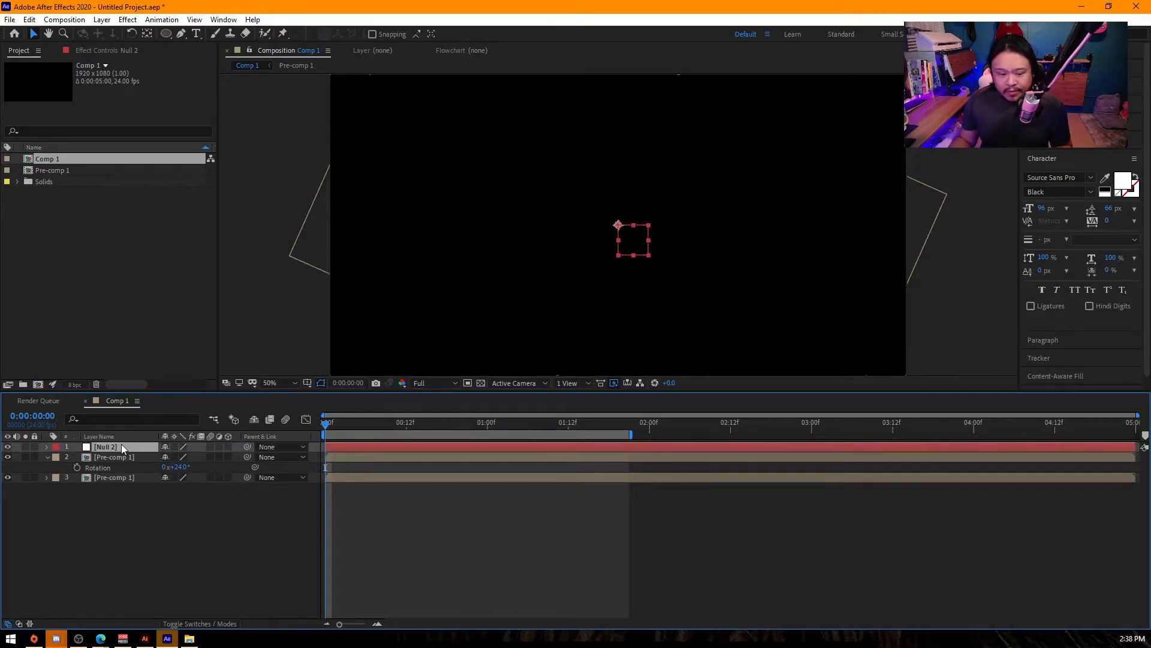
# - Parent both Pre-comp 1 layers to the Null 2 layer
pyautogui.click(135, 485)
pyautogui.moveTo(136, 486); pyautogui.dragTo(121, 445)
pyautogui.click(121, 445)
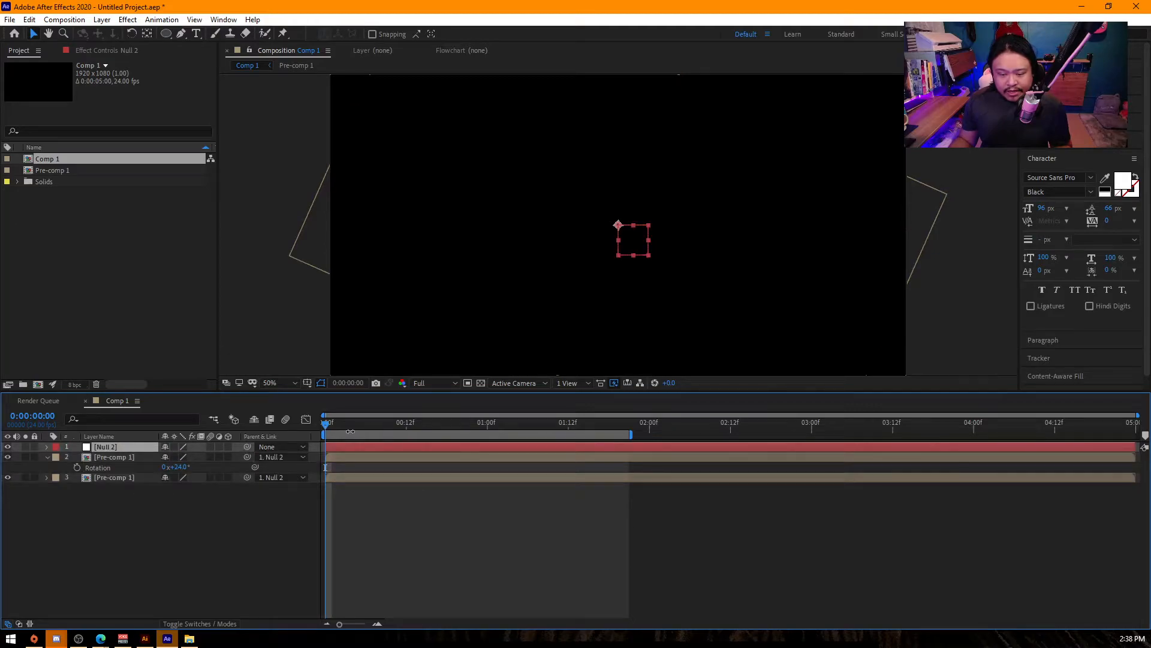
# - Set Null 2's rotation to -90° and keyframe it at the first frame
pyautogui.press('r')
pyautogui.moveTo(180, 457); pyautogui.dragTo(154, 459)
pyautogui.click(181, 458)
pyautogui.write('-90')
pyautogui.press('Return')
pyautogui.click(76, 457)
# - Keyframe Null 2's rotation at 0° at 0:00:01:00 and preview the spinning burst from the start
pyautogui.moveTo(401, 420); pyautogui.dragTo(486, 432)
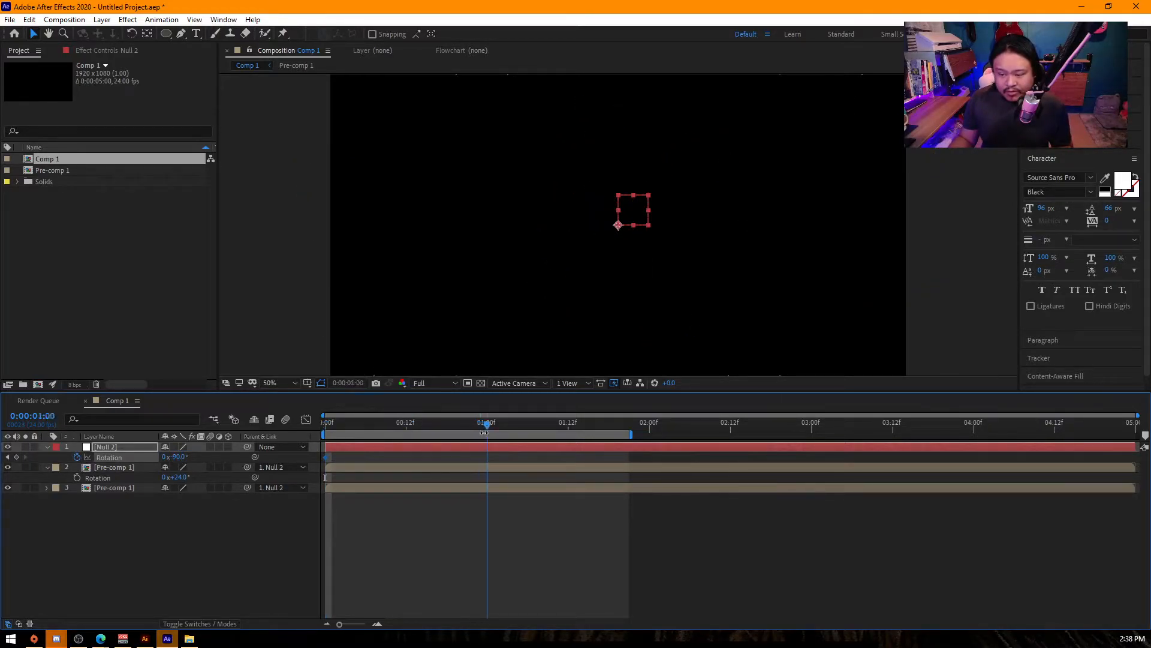
pyautogui.write('0')
pyautogui.press('Return')
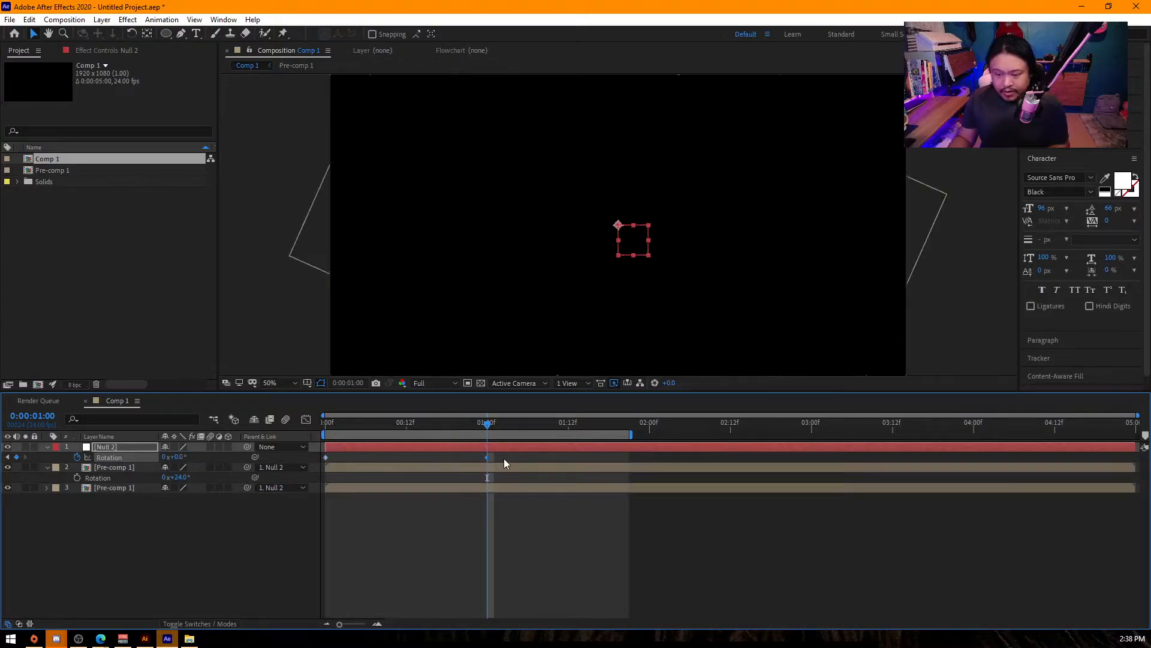
pyautogui.press('Home')
pyautogui.press('space')
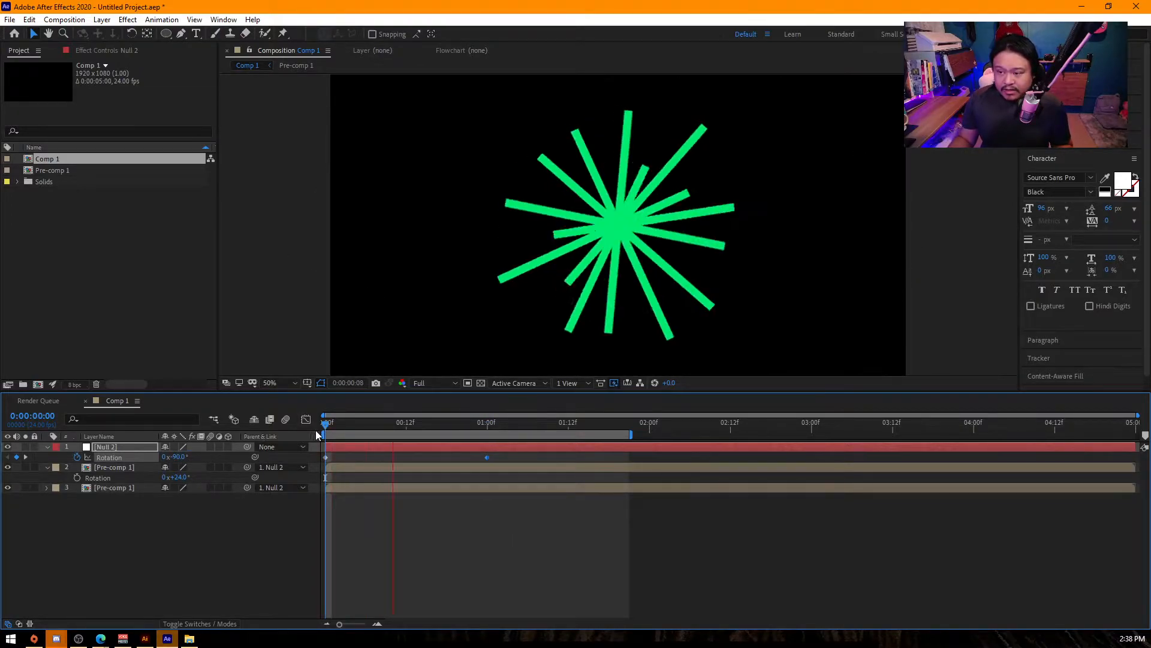
pyautogui.press('space')
# - Apply Easy Ease to both rotation keyframes of Null 2 and scrub through the first frames
pyautogui.moveTo(505, 457); pyautogui.dragTo(276, 472)
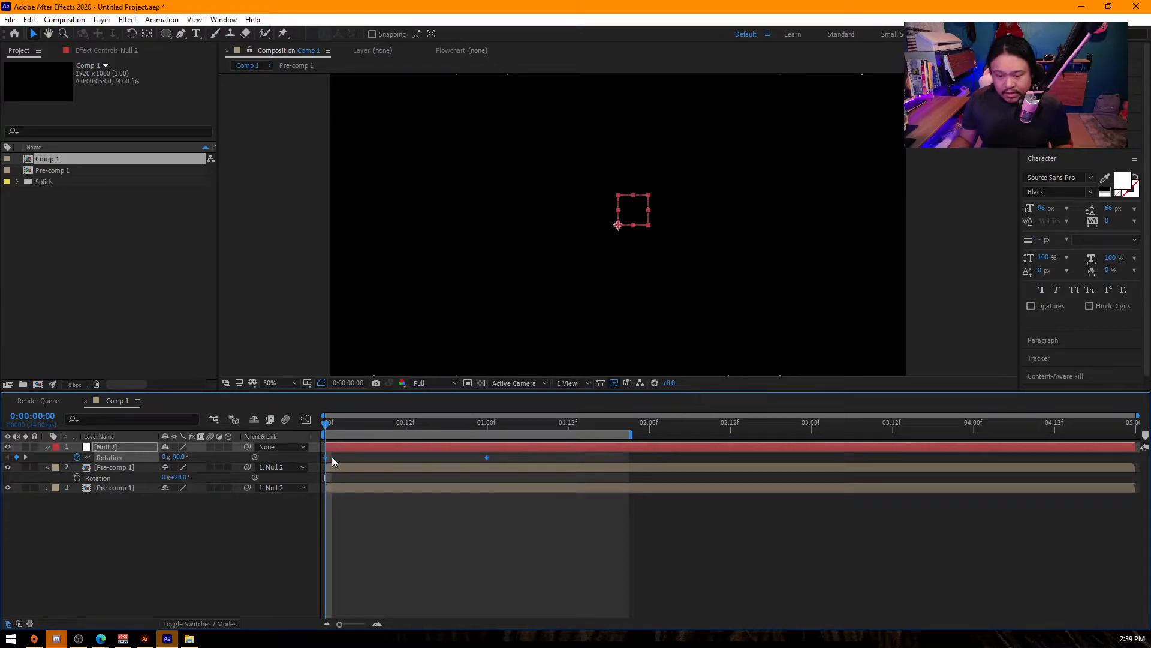
pyautogui.click(307, 420)
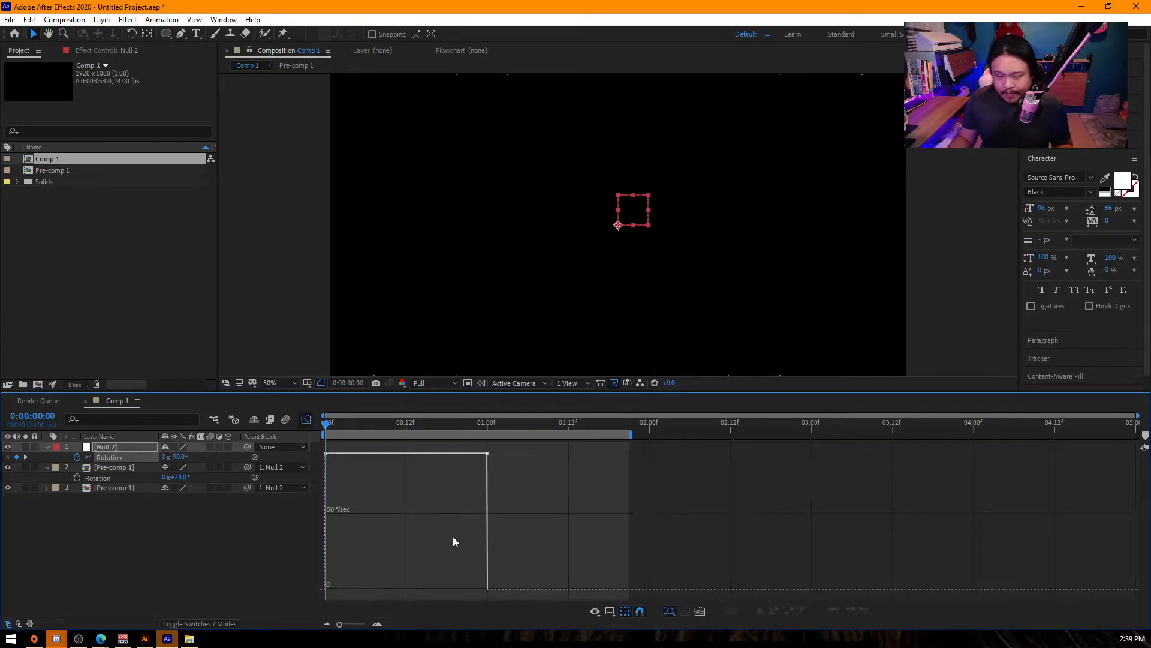
pyautogui.click(307, 420)
pyautogui.click(437, 463)
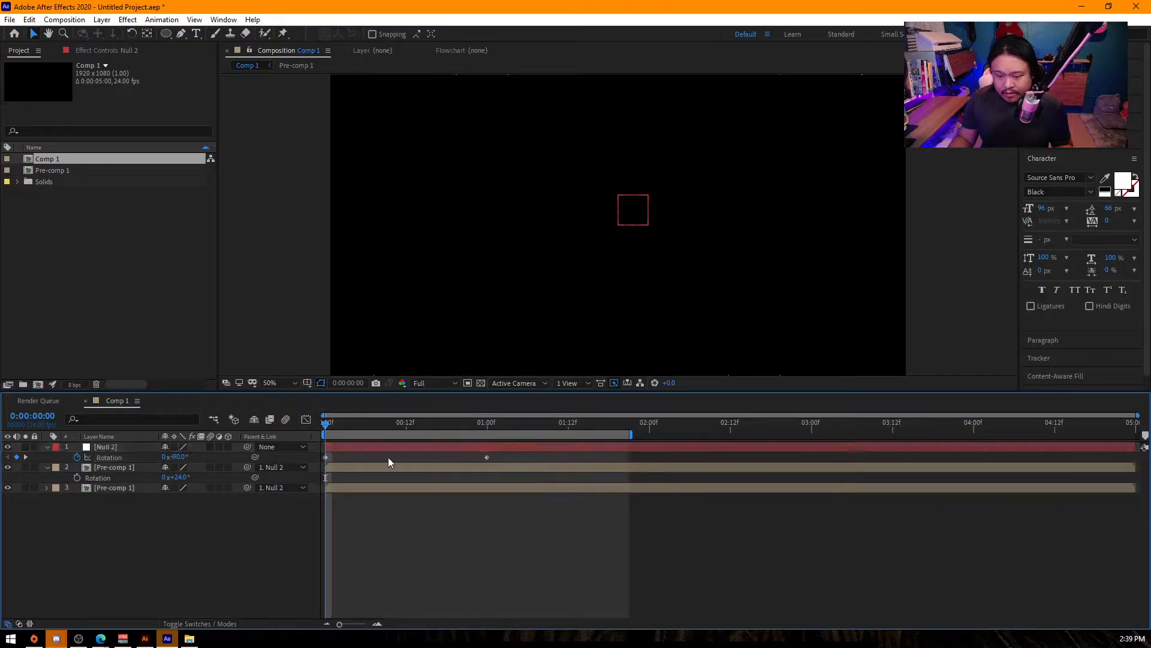
pyautogui.click(288, 457)
pyautogui.press('F9')
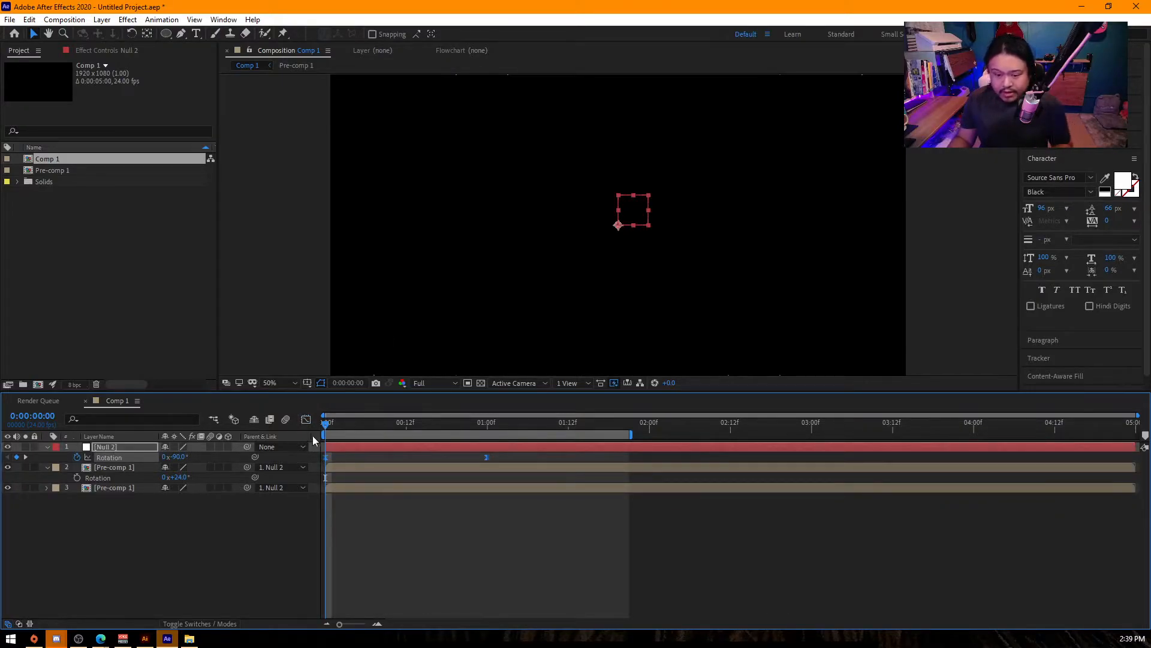
pyautogui.click(345, 430)
pyautogui.moveTo(345, 429); pyautogui.dragTo(386, 441)
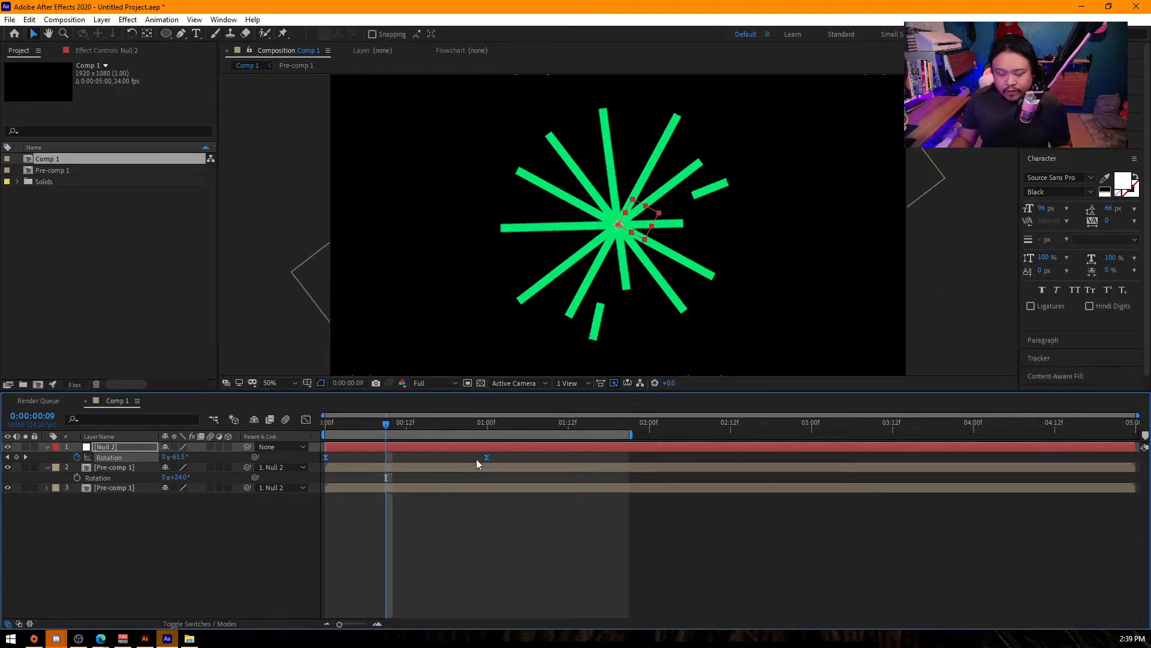
# - Lengthen both ease handles on Null 2's rotation speed graph for a sharp peak near frame 11, and preview the motion
pyautogui.click(305, 419)
pyautogui.moveTo(509, 510); pyautogui.dragTo(424, 589)
pyautogui.moveTo(352, 589); pyautogui.dragTo(379, 589)
pyautogui.press('space')
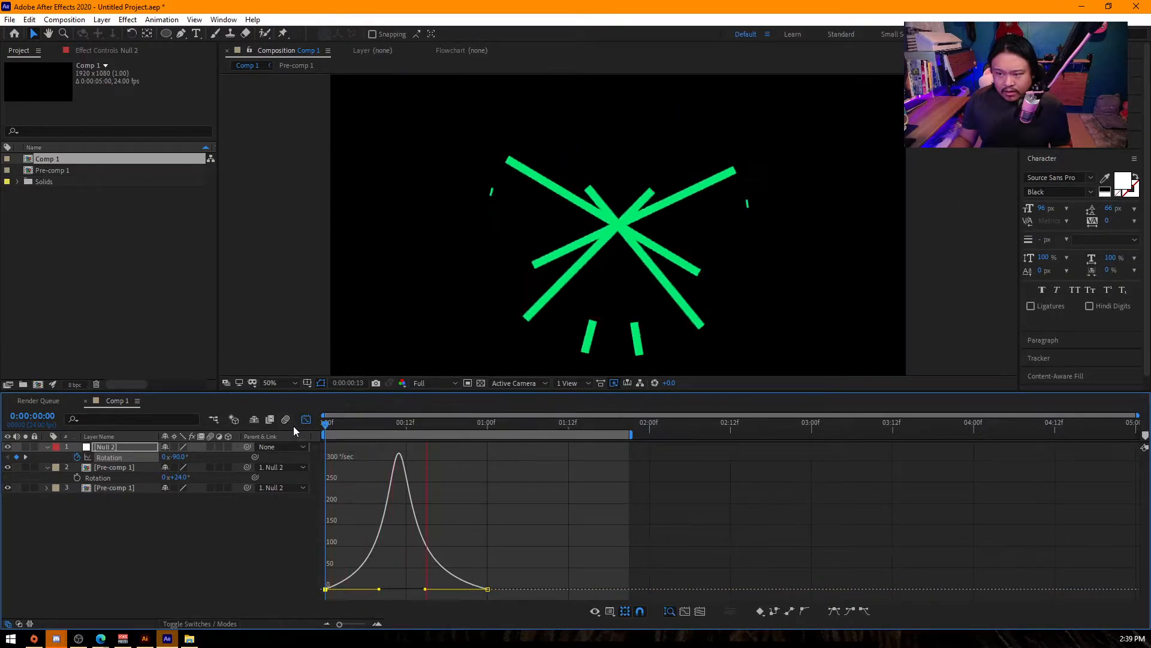
pyautogui.click(373, 430)
pyautogui.moveTo(373, 429)
pyautogui.mouseDown()
pyautogui.moveTo(402, 427)
pyautogui.moveTo(327, 427)
pyautogui.moveTo(381, 427)
pyautogui.mouseUp()
pyautogui.scroll(-4, 559, 243)
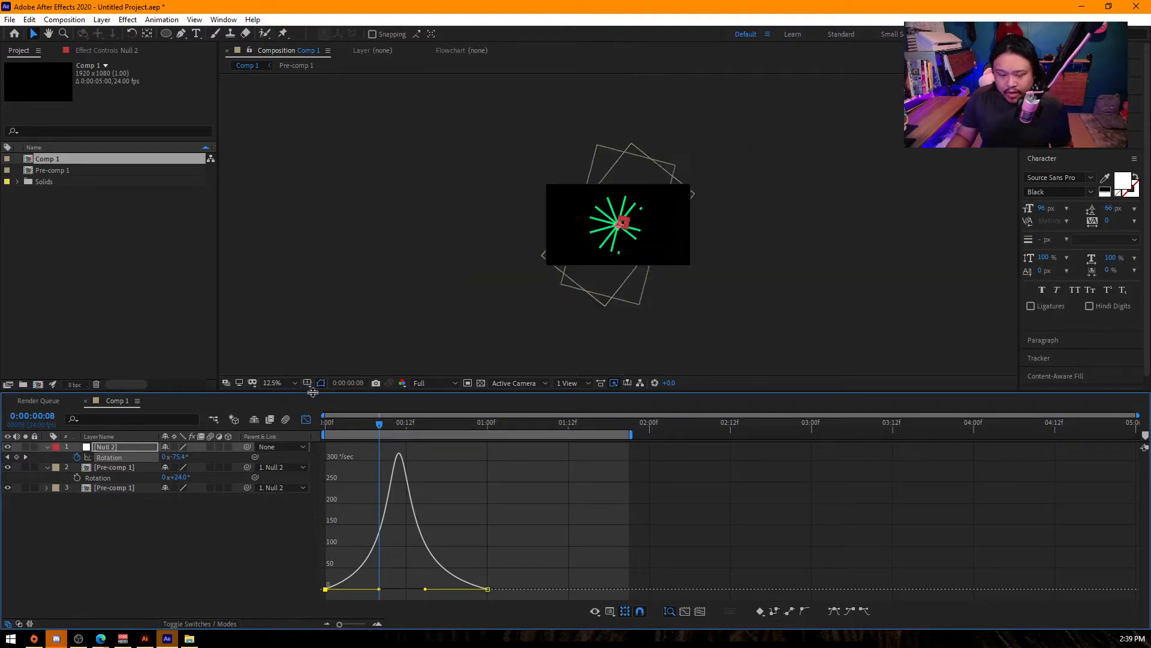
# - Return to the keyframe view and shorten Null 2's rotation by moving its last keyframe to 0:00:00:12
pyautogui.click(306, 420)
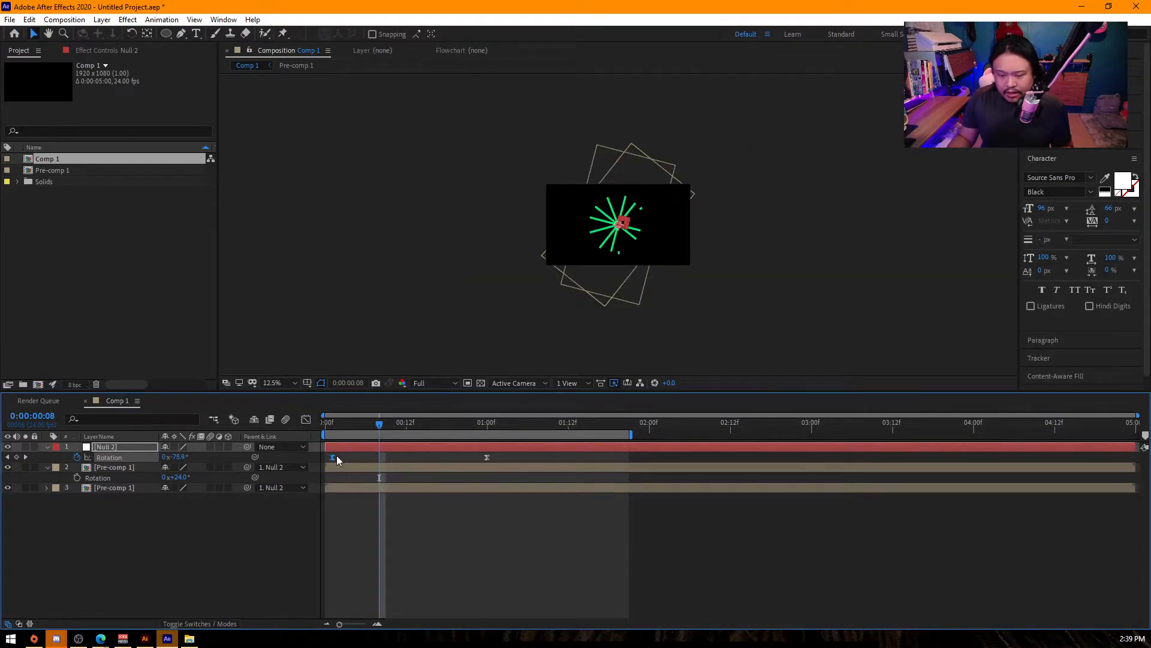
pyautogui.moveTo(326, 457); pyautogui.dragTo(376, 460)
pyautogui.moveTo(489, 460); pyautogui.dragTo(304, 440)
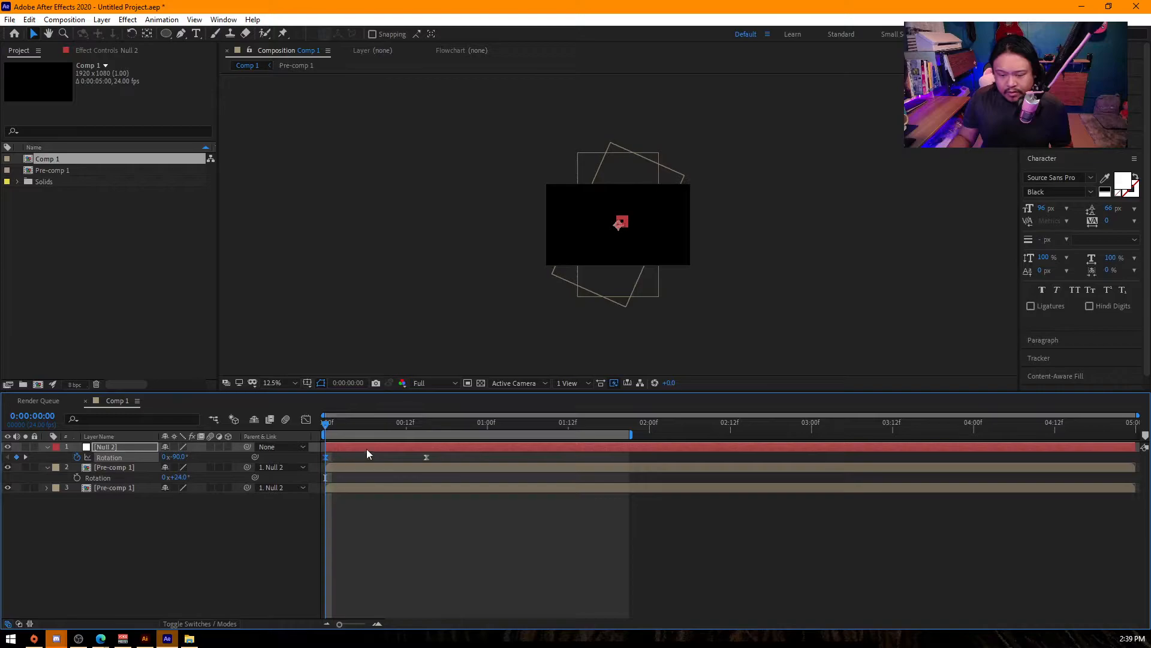
pyautogui.moveTo(426, 457); pyautogui.dragTo(404, 458)
pyautogui.moveTo(328, 427)
pyautogui.mouseDown()
pyautogui.moveTo(413, 429)
pyautogui.moveTo(312, 434)
pyautogui.mouseUp()
# - Keyframe Null 2's scale from 357% at the first frame to 100% at 0:00:00:12
pyautogui.hotkey('shift', 's')
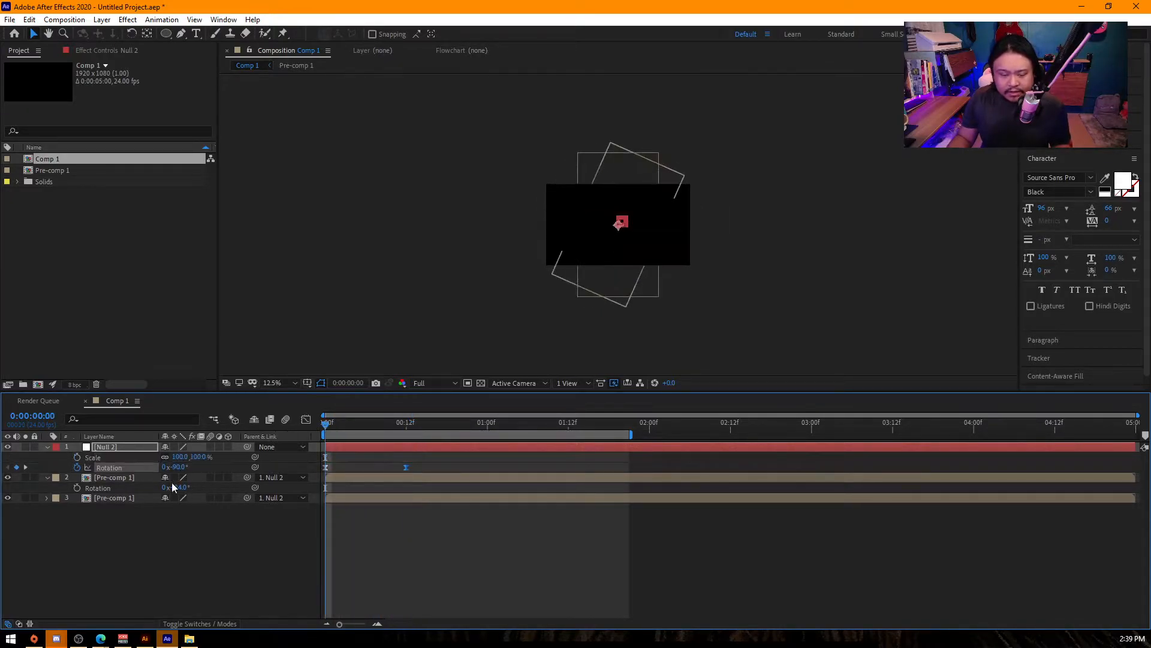
pyautogui.click(76, 457)
pyautogui.moveTo(198, 457); pyautogui.dragTo(406, 427)
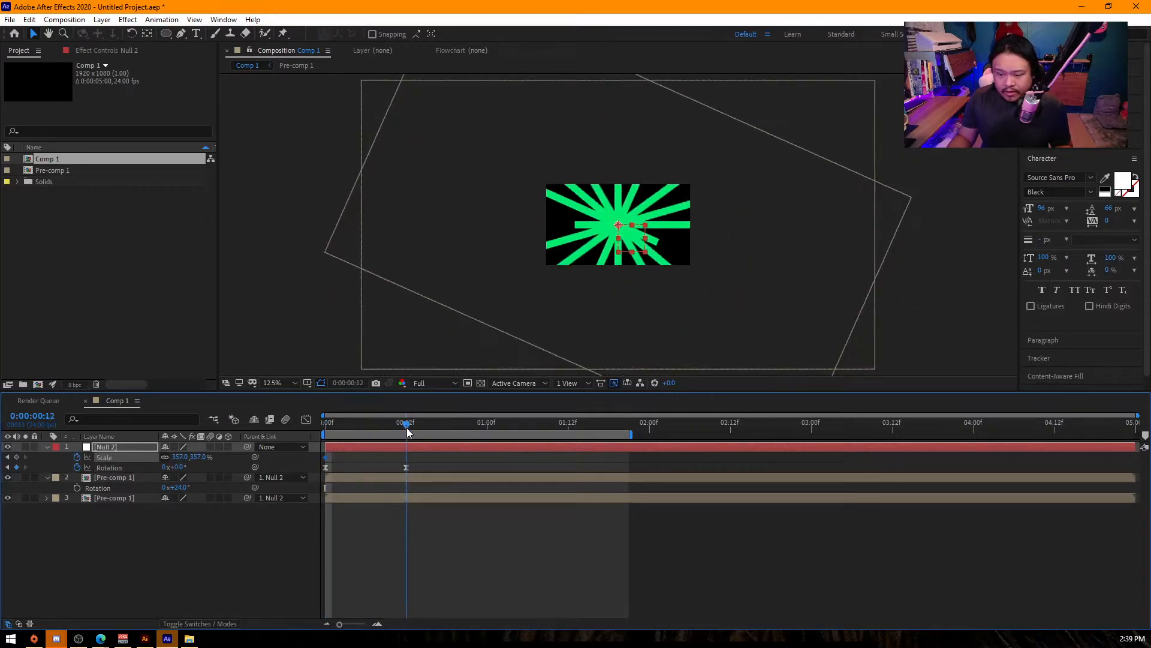
pyautogui.click(201, 457)
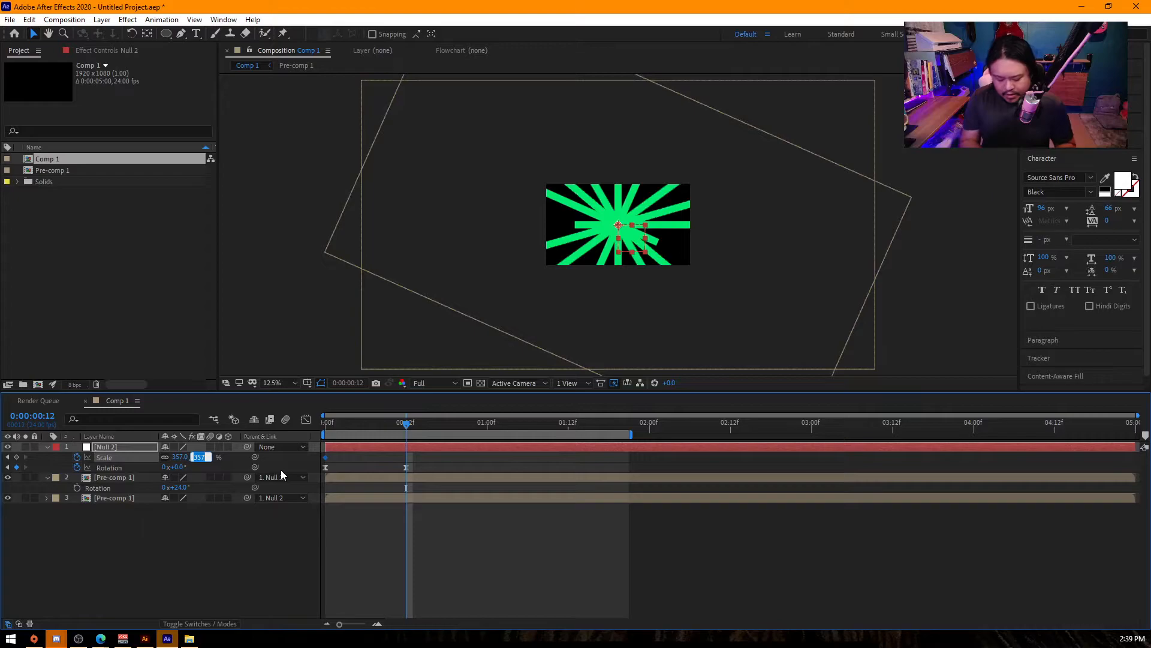
pyautogui.write('100')
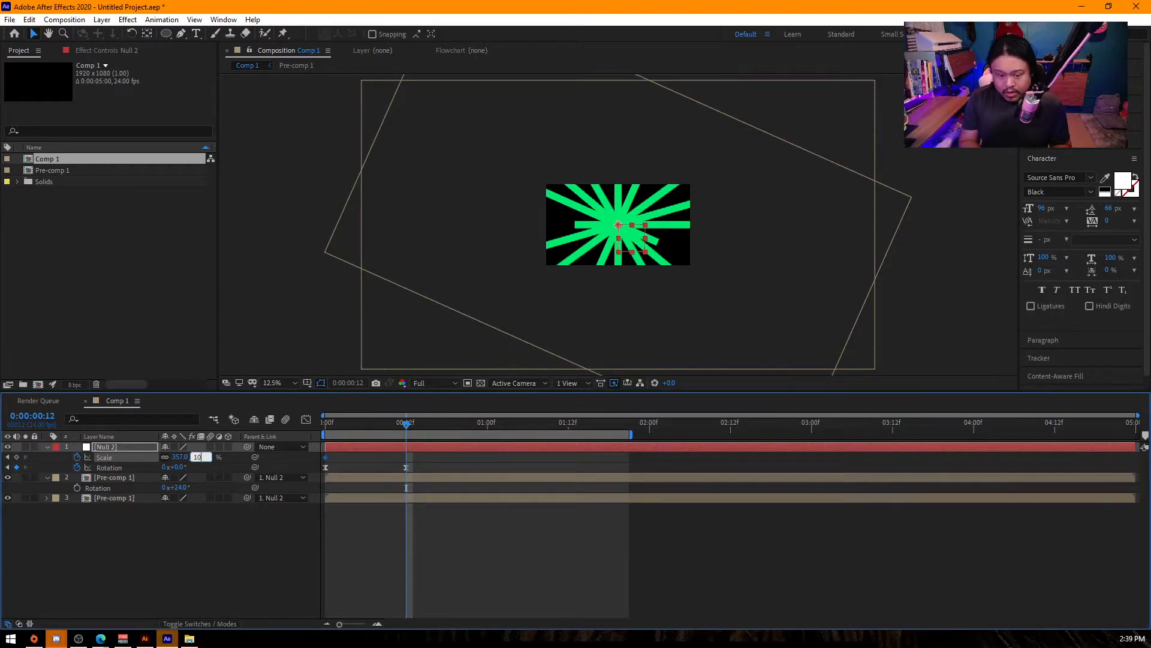
pyautogui.press('Return')
# - Apply Easy Ease to all scale and rotation keyframes of Null 2
pyautogui.click(403, 459)
pyautogui.moveTo(401, 459); pyautogui.dragTo(295, 476)
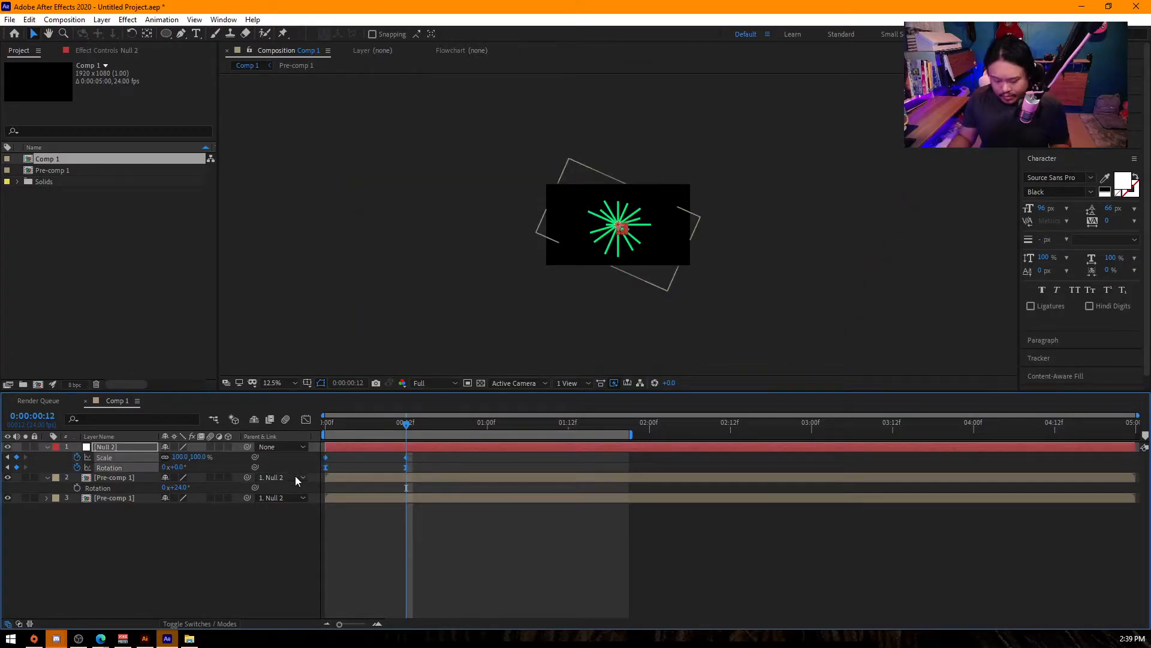
pyautogui.press('F9')
pyautogui.press('F10')
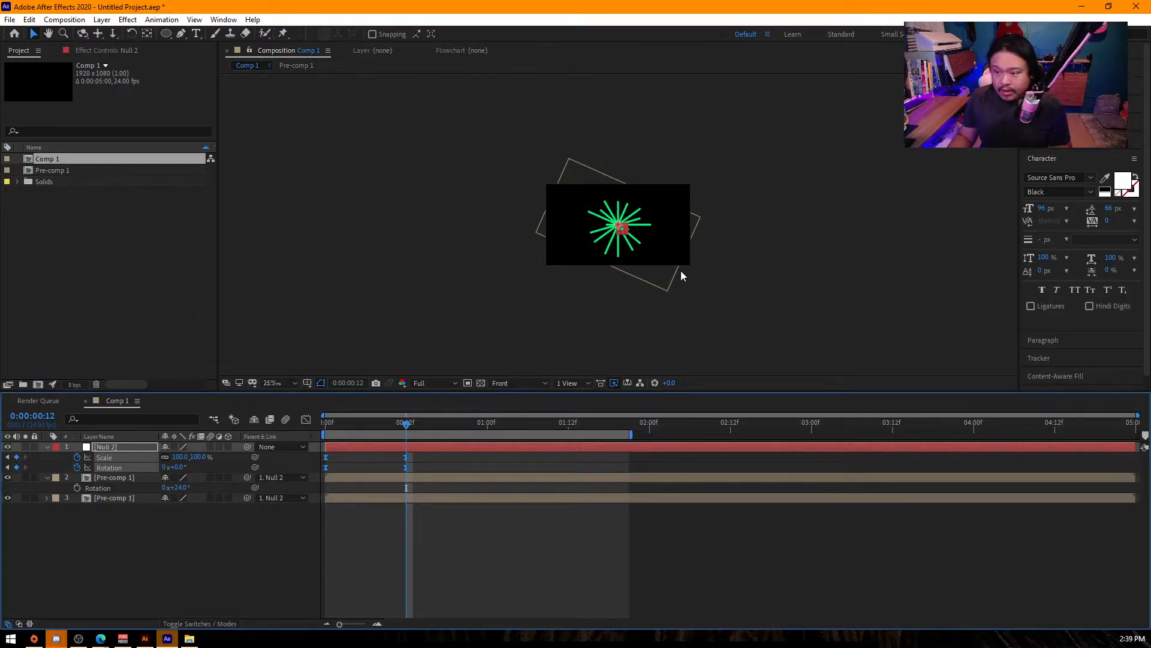
pyautogui.scroll(1, 654, 275)
# - Lengthen the incoming ease of Null 2's end keyframes in the speed graph for an early peak near frame 2, and preview
pyautogui.click(305, 419)
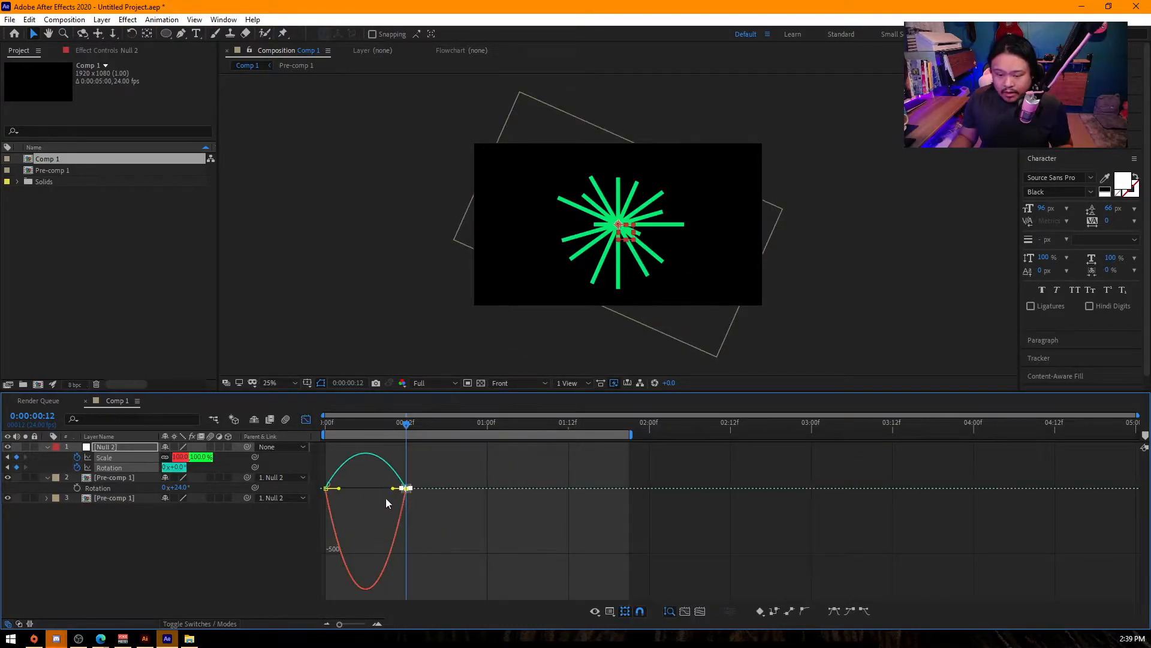
pyautogui.moveTo(400, 488); pyautogui.dragTo(345, 484)
pyautogui.press('space')
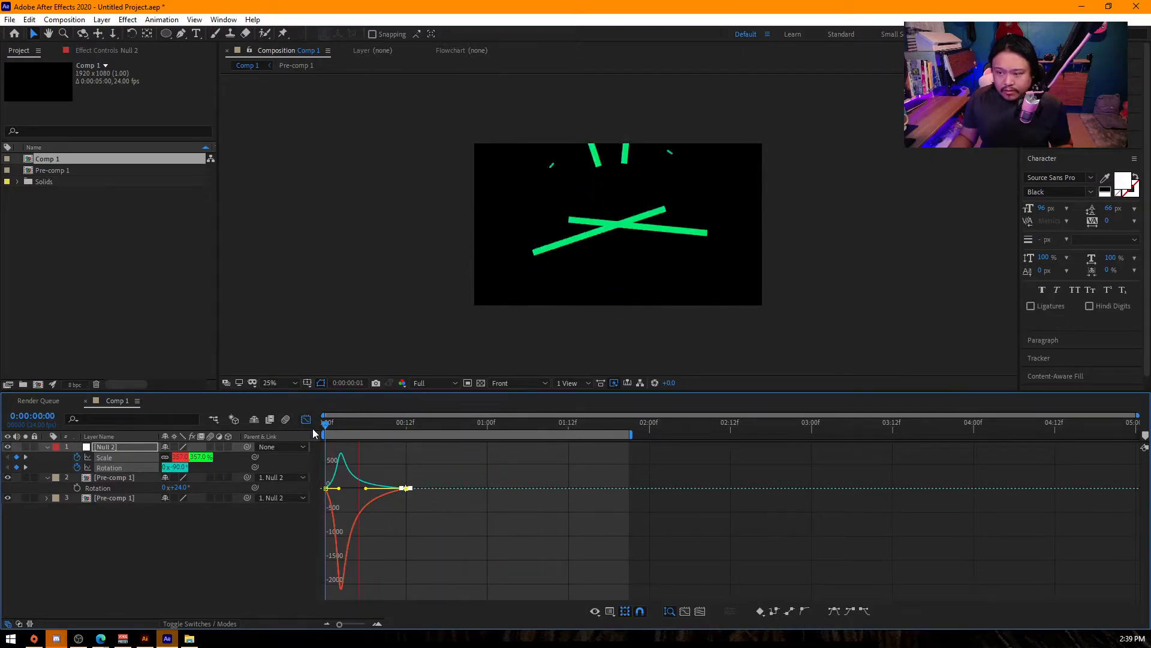
pyautogui.press('space')
pyautogui.click(334, 522)
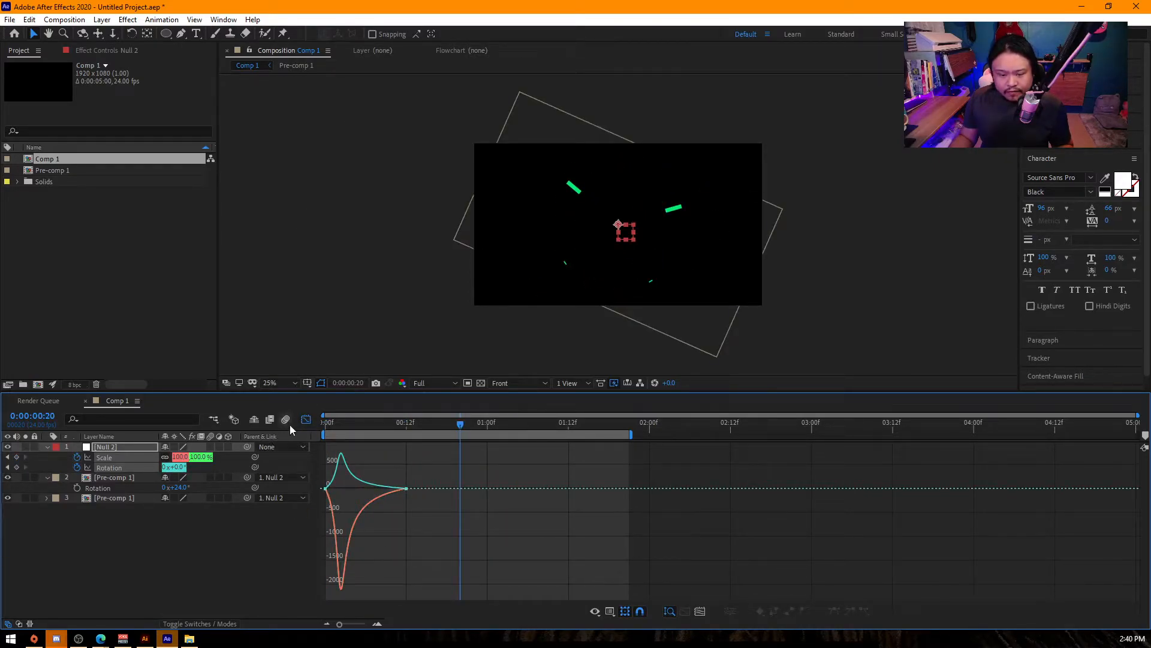
# - Move Null 2's last scale keyframe to about 0:00:00:21 and preview the burst from the start
pyautogui.click(306, 419)
pyautogui.moveTo(340, 425)
pyautogui.mouseDown()
pyautogui.moveTo(359, 430)
pyautogui.moveTo(326, 430)
pyautogui.mouseUp()
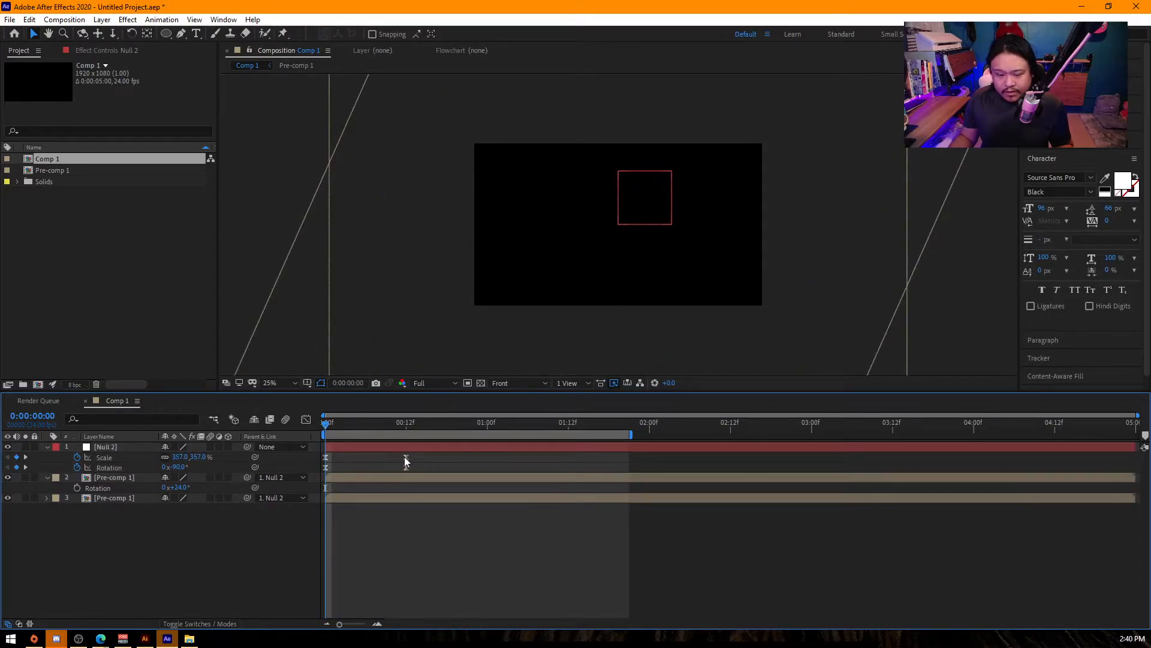
pyautogui.moveTo(405, 459); pyautogui.dragTo(467, 457)
pyautogui.moveTo(329, 429); pyautogui.dragTo(397, 431)
pyautogui.press('space')
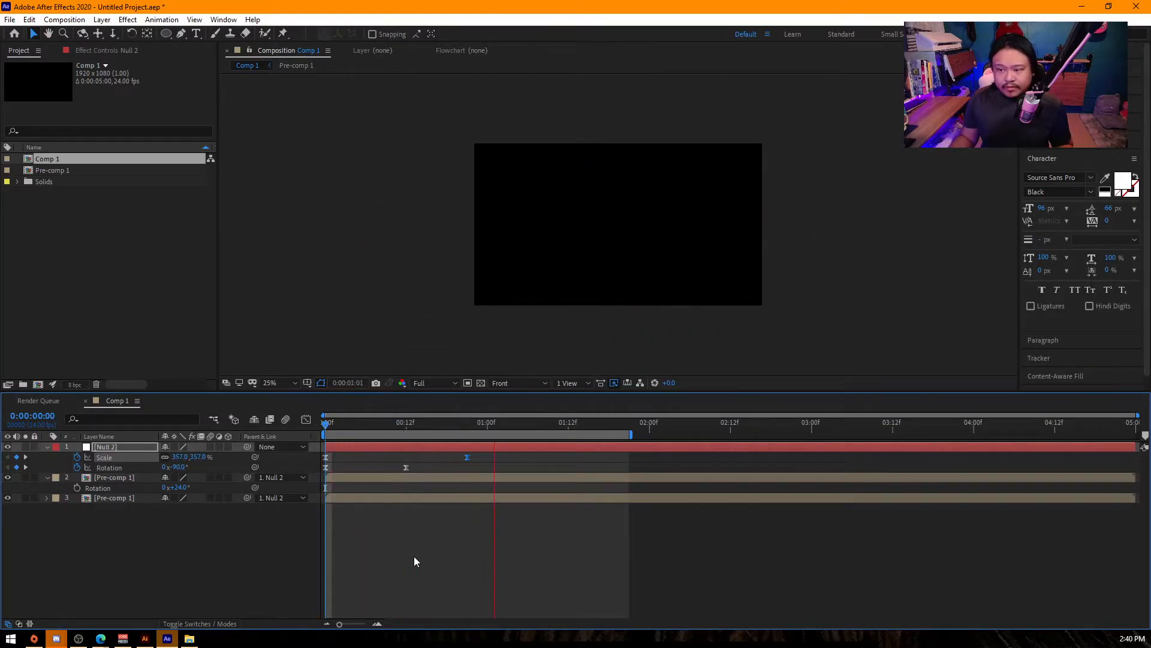
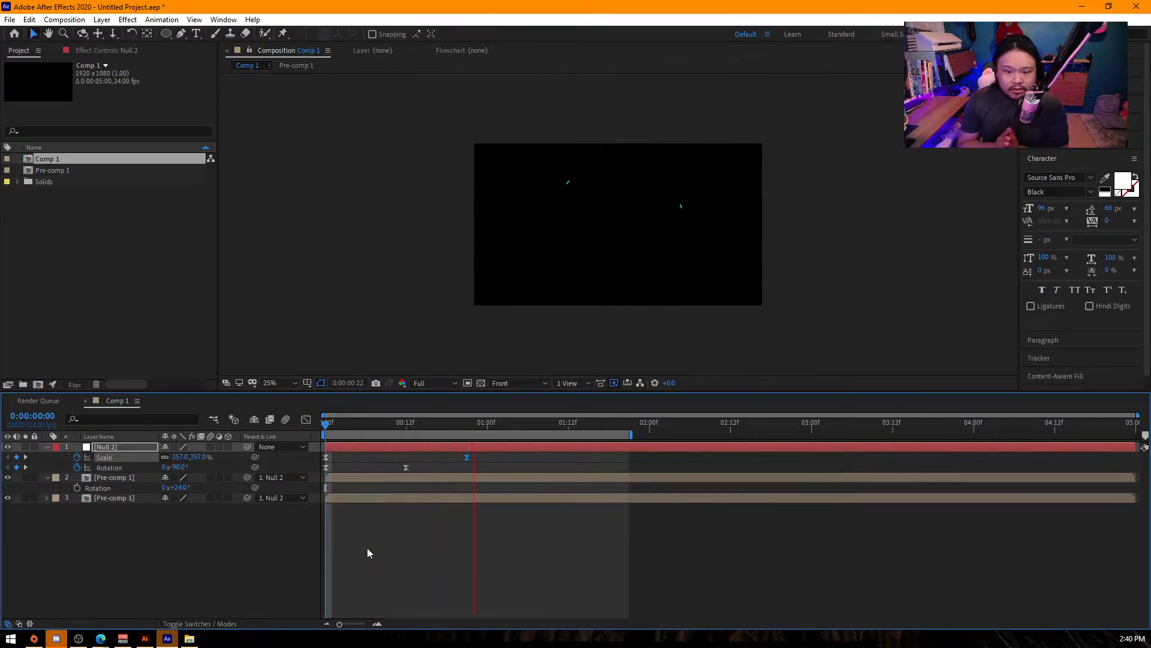
# - Clear Comp 1 by deleting Null 2 and both Pre-comp 1 layers
pyautogui.click(179, 534)
pyautogui.moveTo(178, 535); pyautogui.dragTo(99, 446)
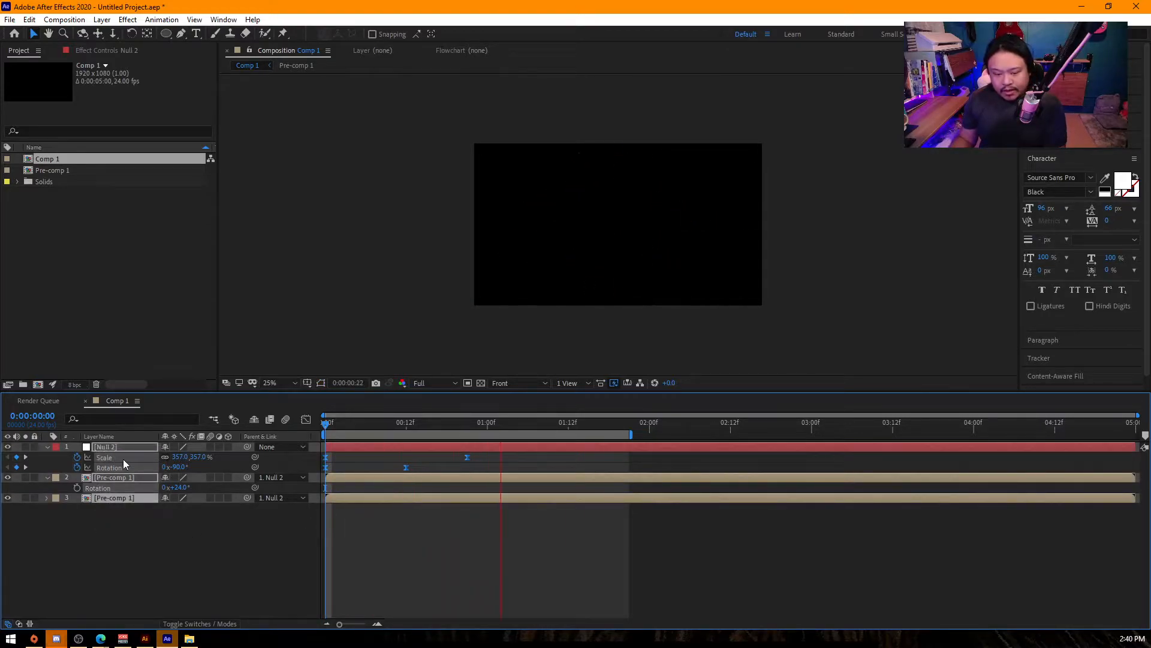
pyautogui.press('Delete')
pyautogui.press('space')
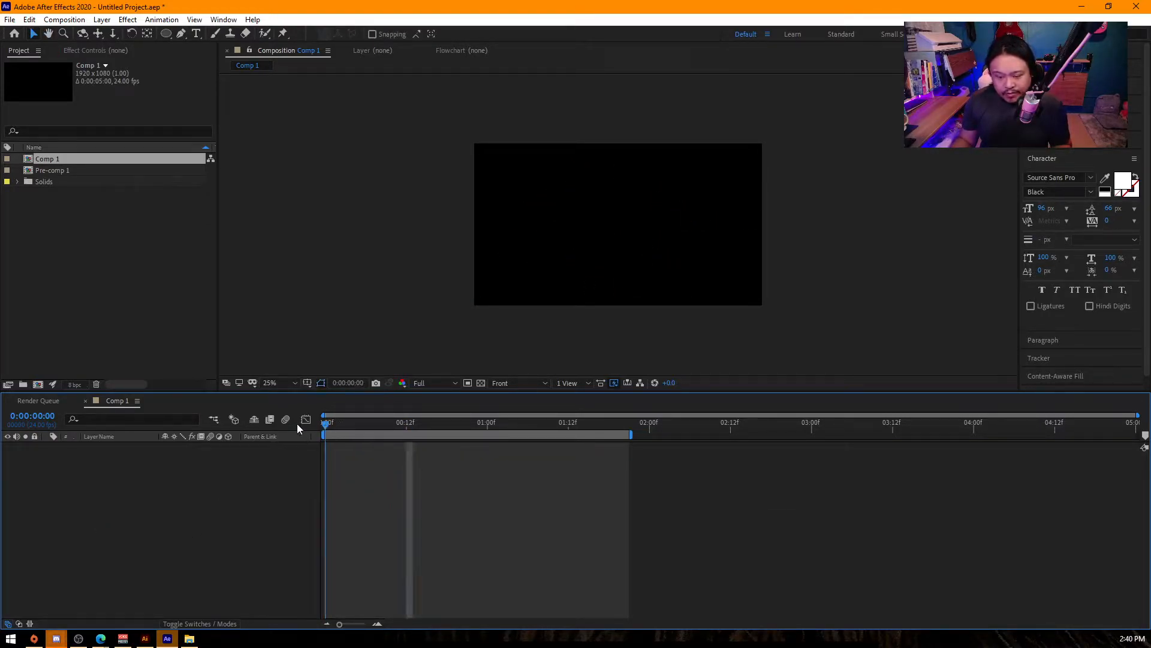
# - Switch to Illustrator, add the text "HI! IM YO!" to the artboard and enlarge it to about 258 pt
pyautogui.click(145, 638)
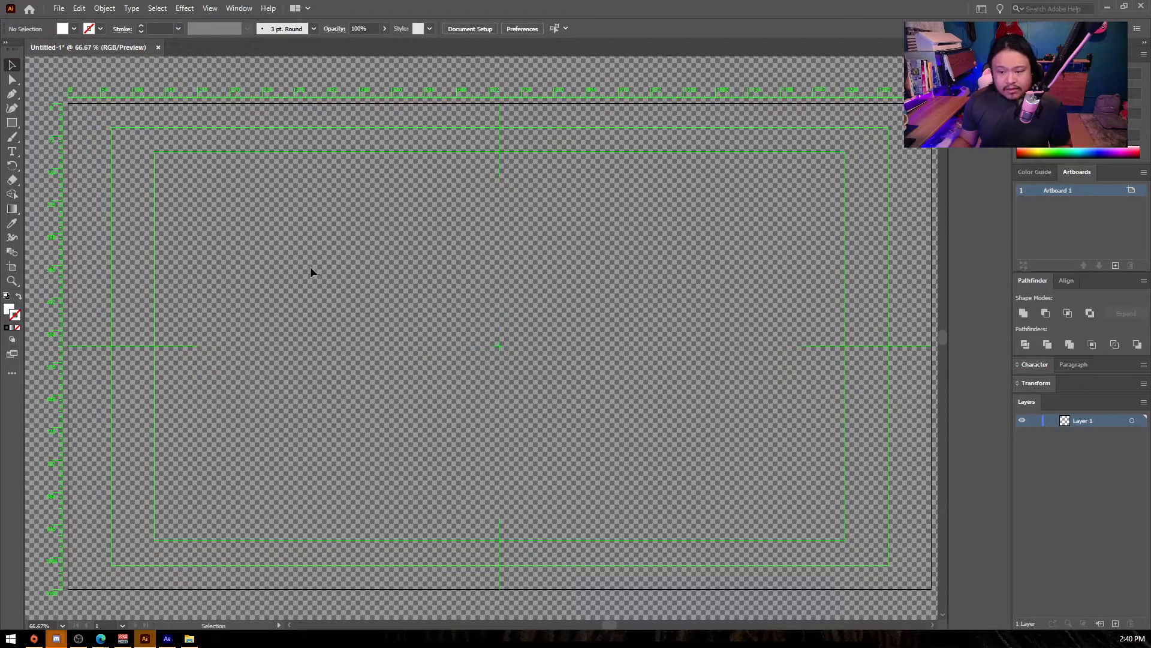
pyautogui.press('t')
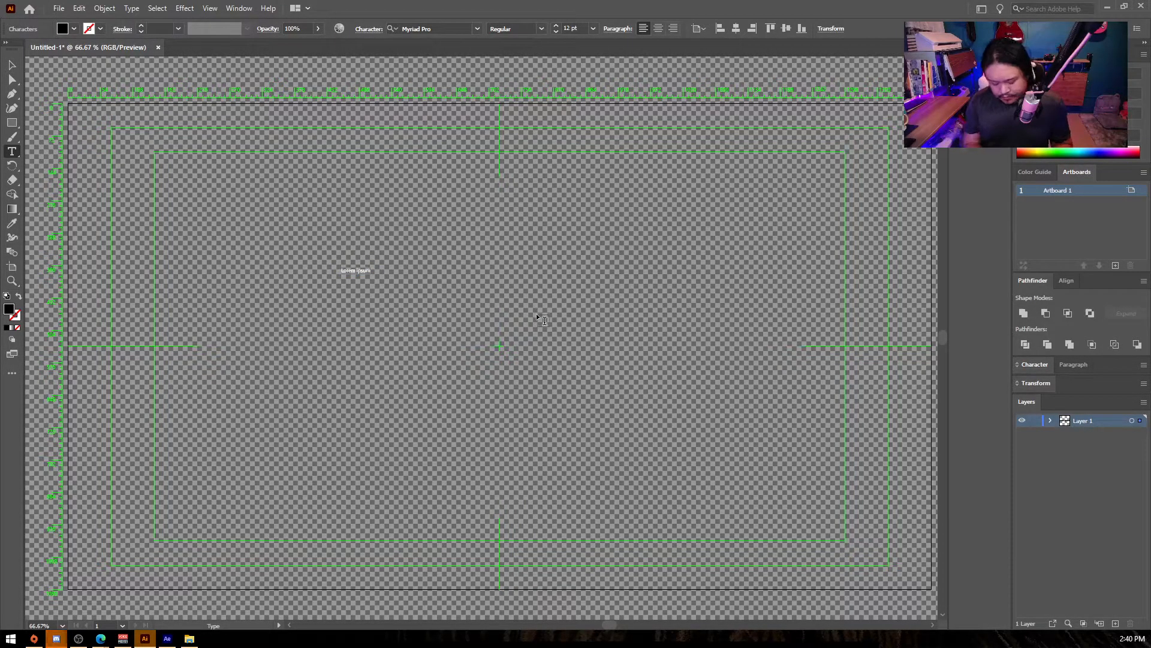
pyautogui.press('BackSpace')
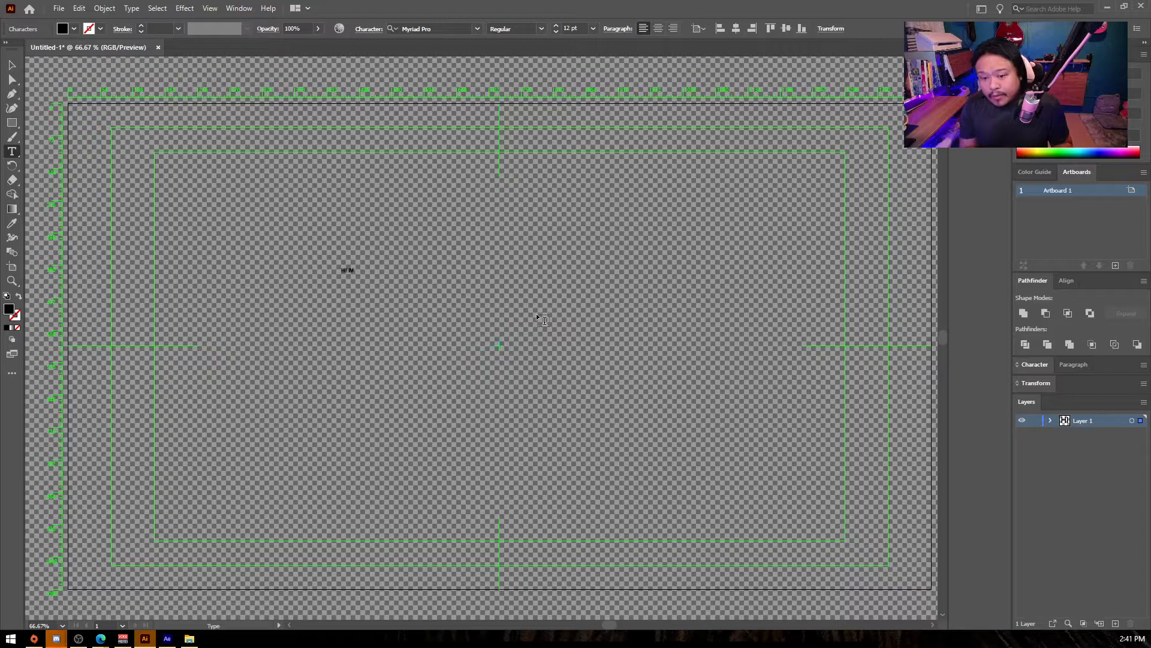
pyautogui.write('HI! IM YO!')
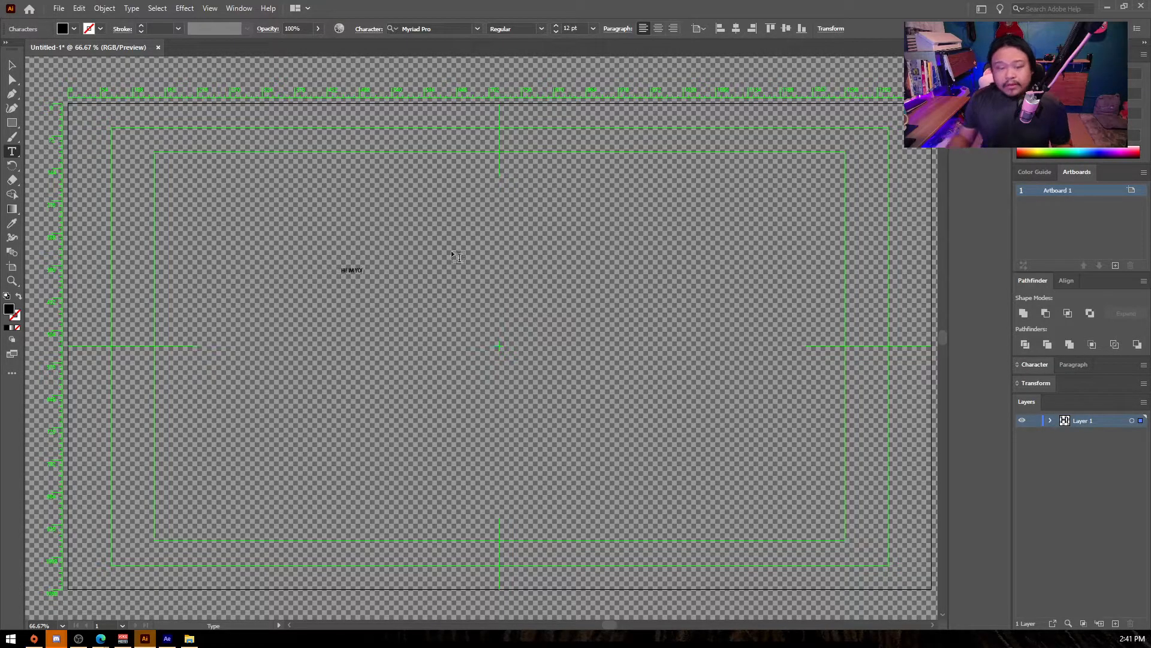
pyautogui.click(12, 64)
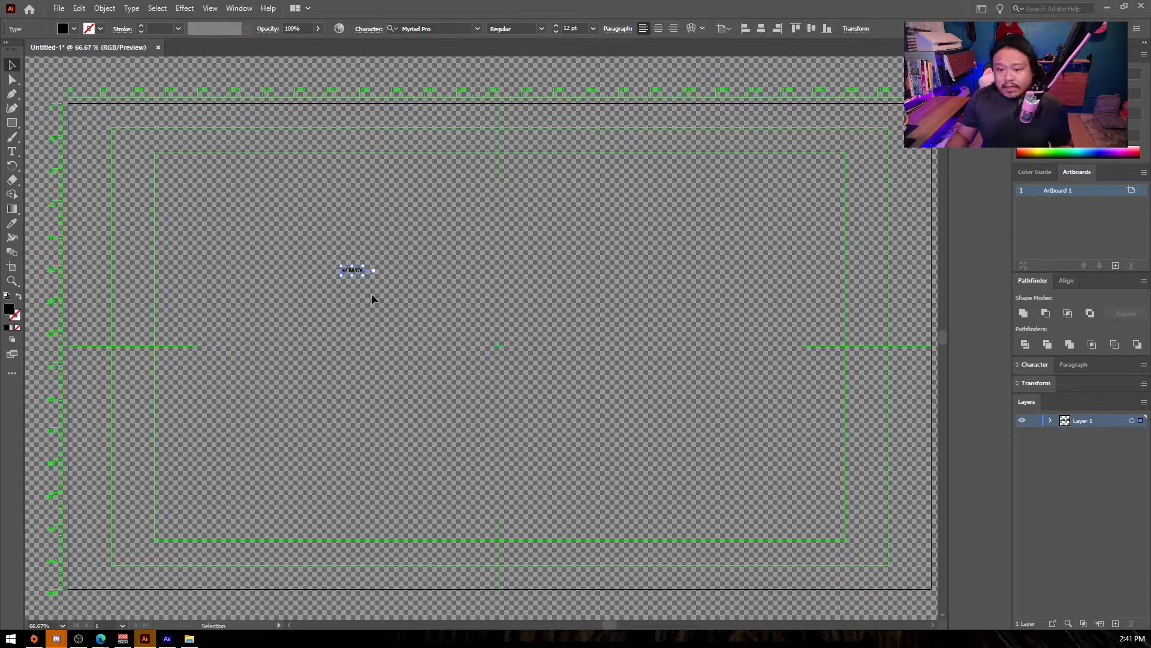
pyautogui.moveTo(363, 276); pyautogui.dragTo(790, 506)
pyautogui.moveTo(607, 331); pyautogui.dragTo(465, 323)
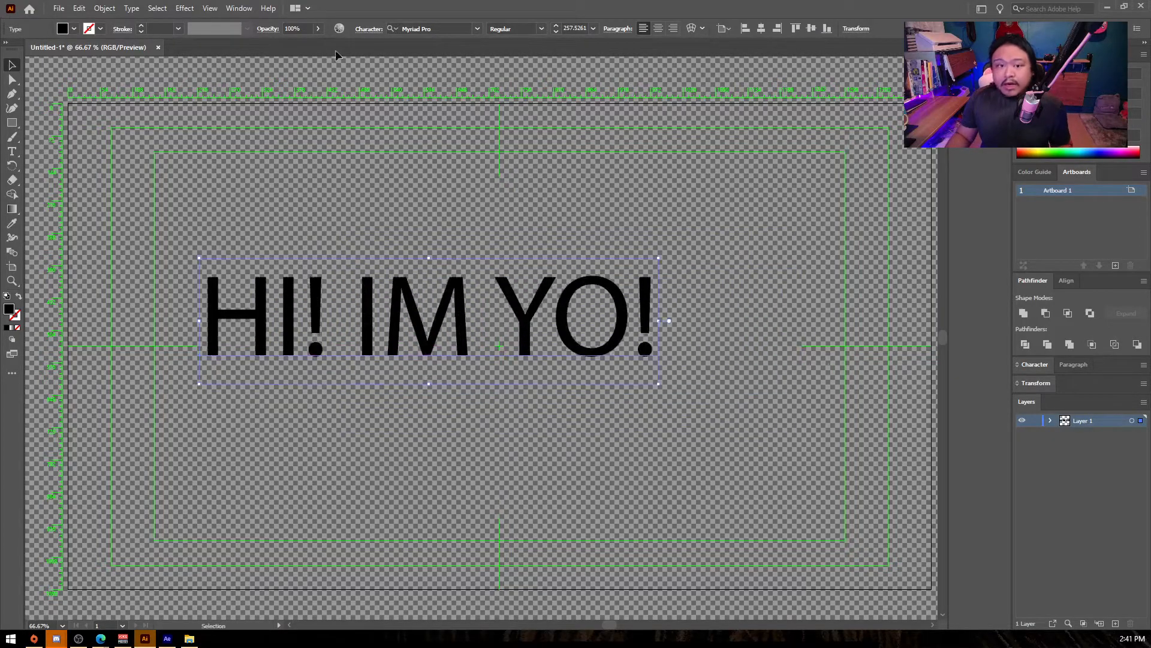
# - Set the text's font to Paralucent Text from the active Adobe Fonts and move the text to the artboard's centre
pyautogui.click(407, 30)
pyautogui.click(477, 28)
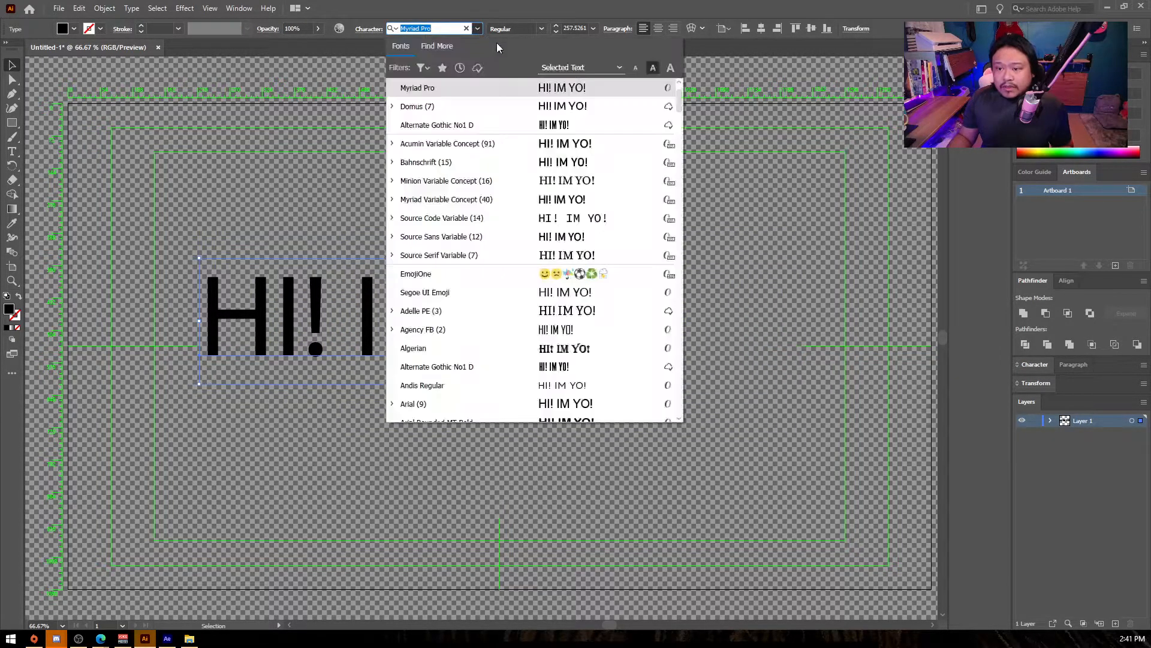
pyautogui.click(477, 67)
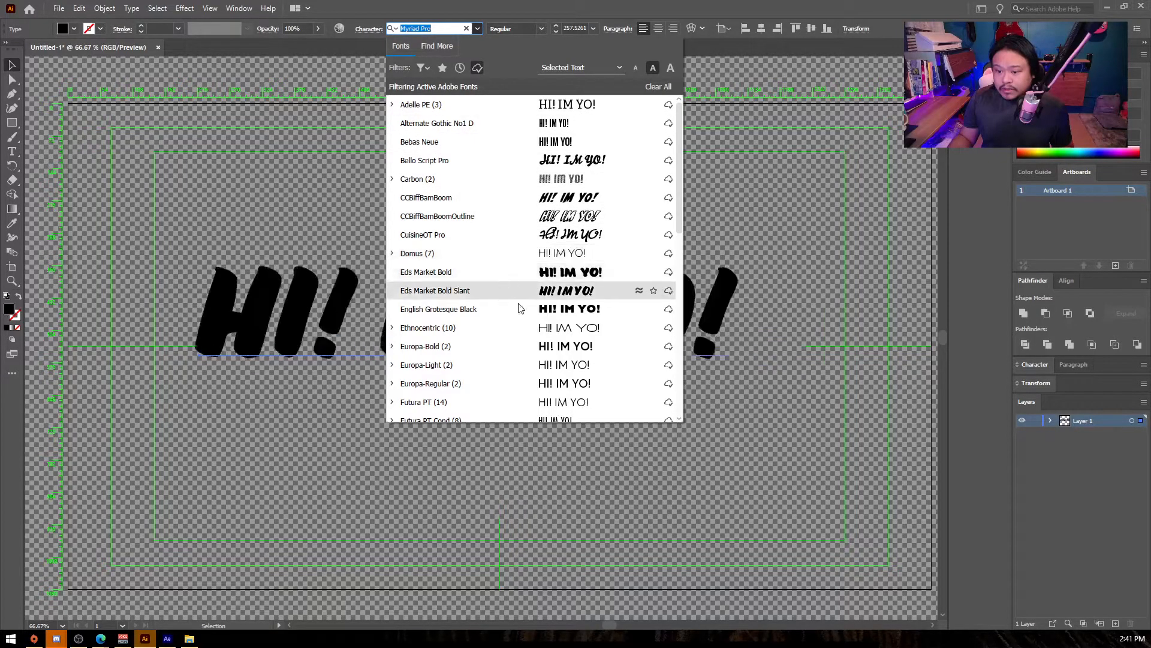
pyautogui.scroll(-3, 520, 311)
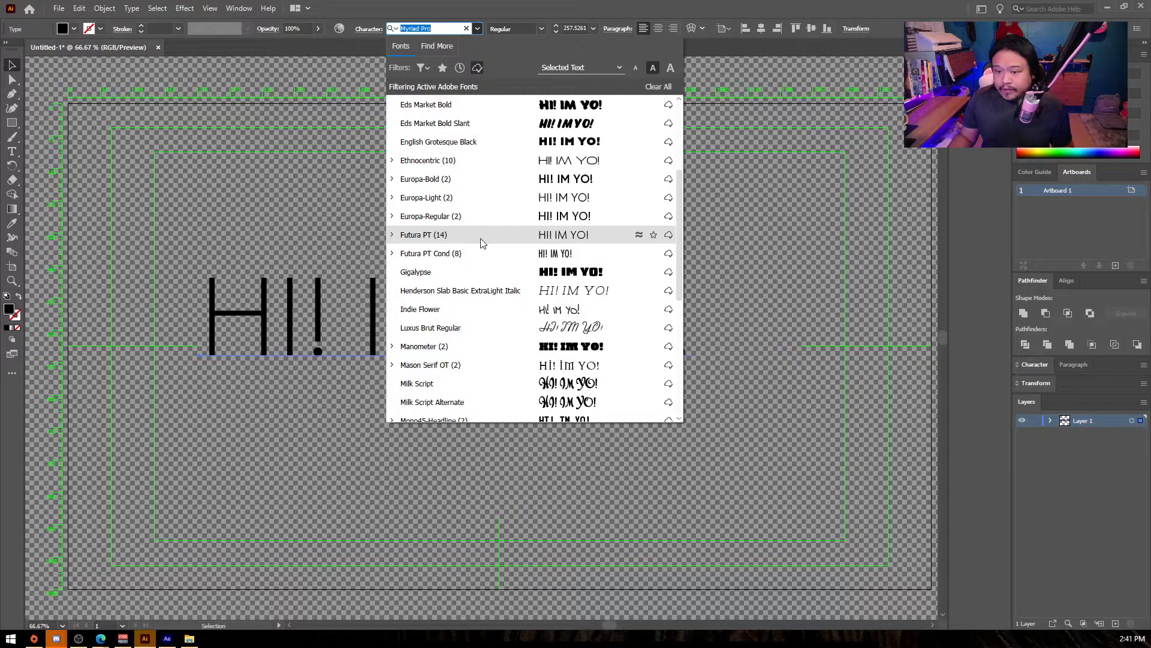
pyautogui.scroll(-3, 471, 327)
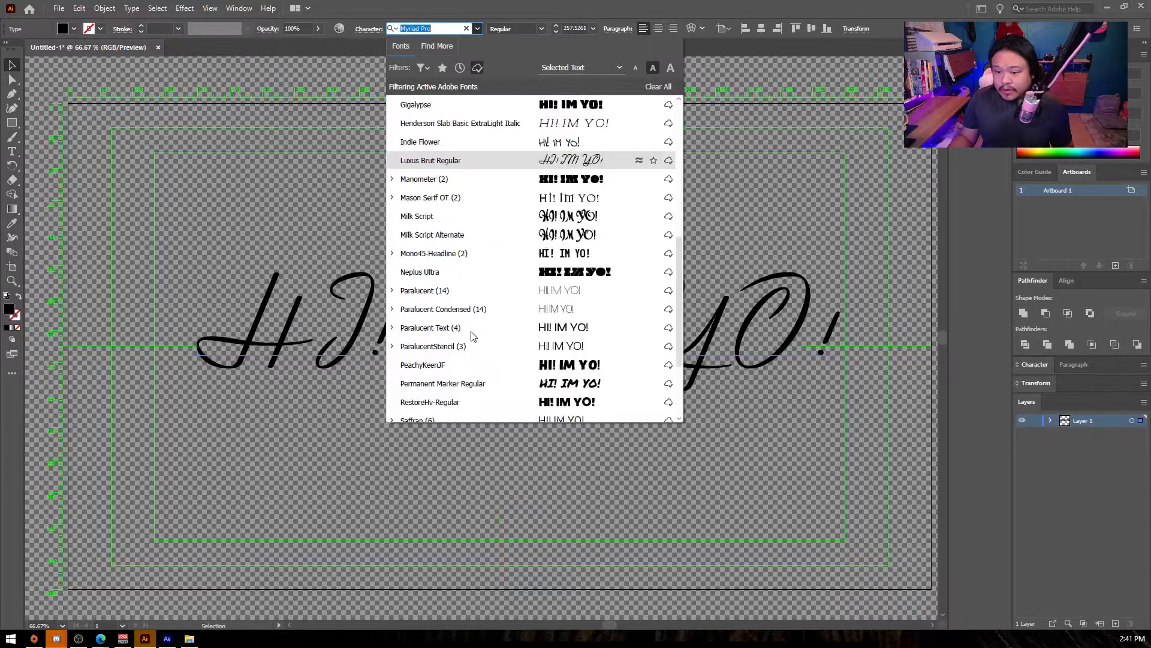
pyautogui.click(462, 329)
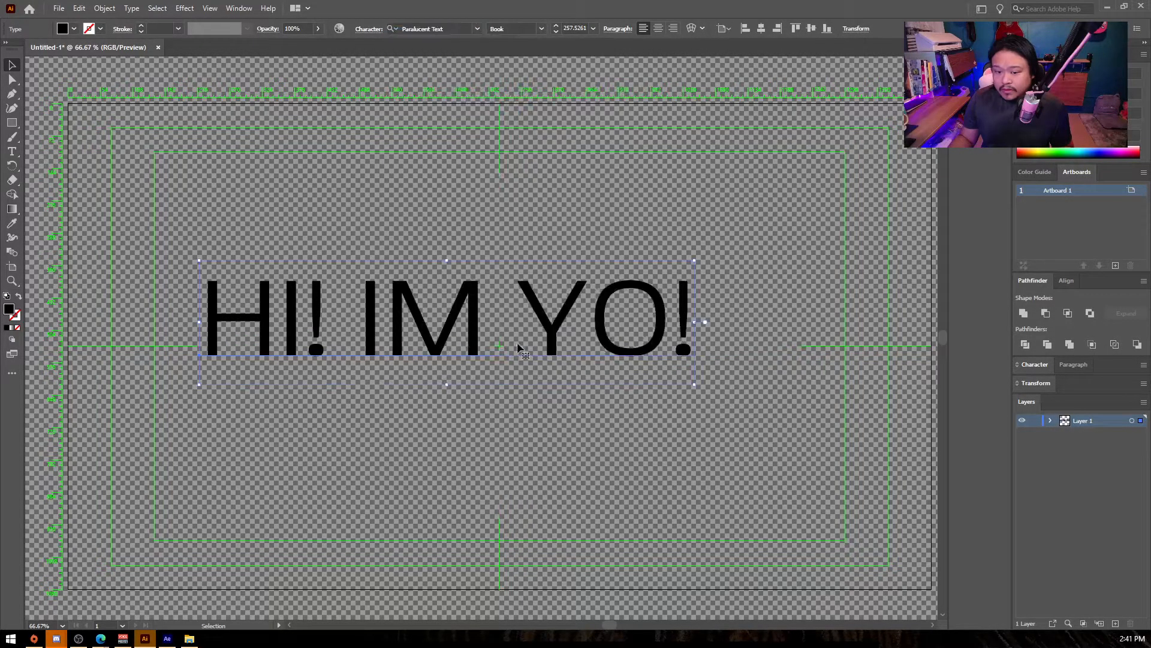
pyautogui.moveTo(606, 300); pyautogui.dragTo(655, 321)
# - Convert the "HI! IM YO!" text to outlines and ungroup the letters
pyautogui.rightClick(357, 322)
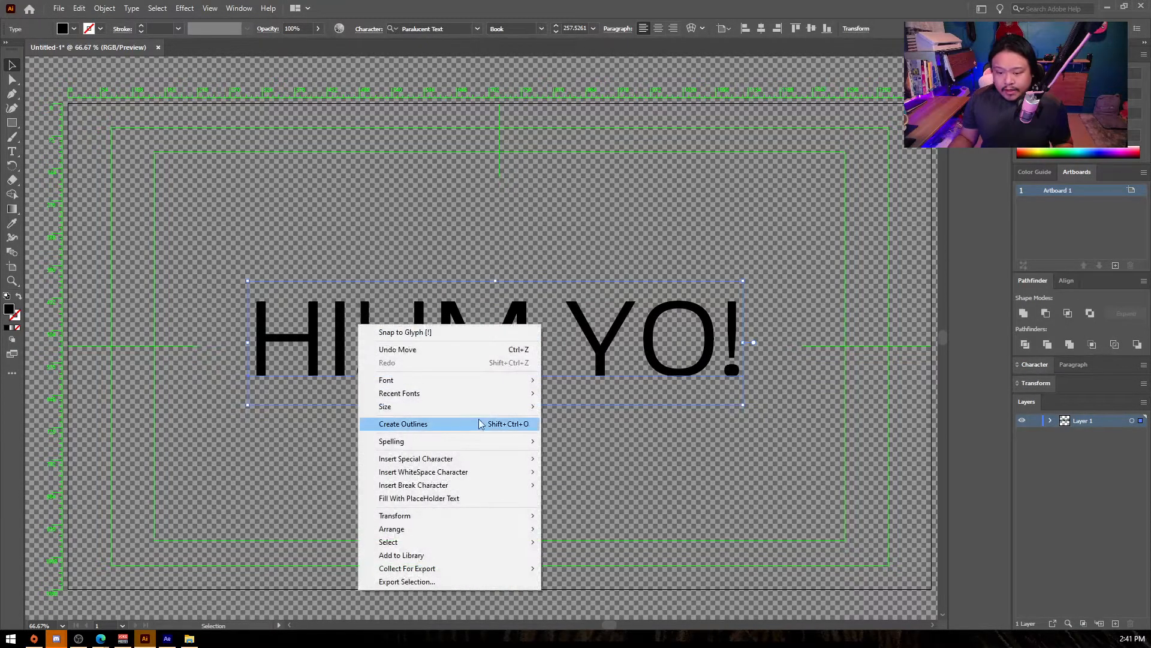
pyautogui.click(387, 423)
pyautogui.rightClick(423, 322)
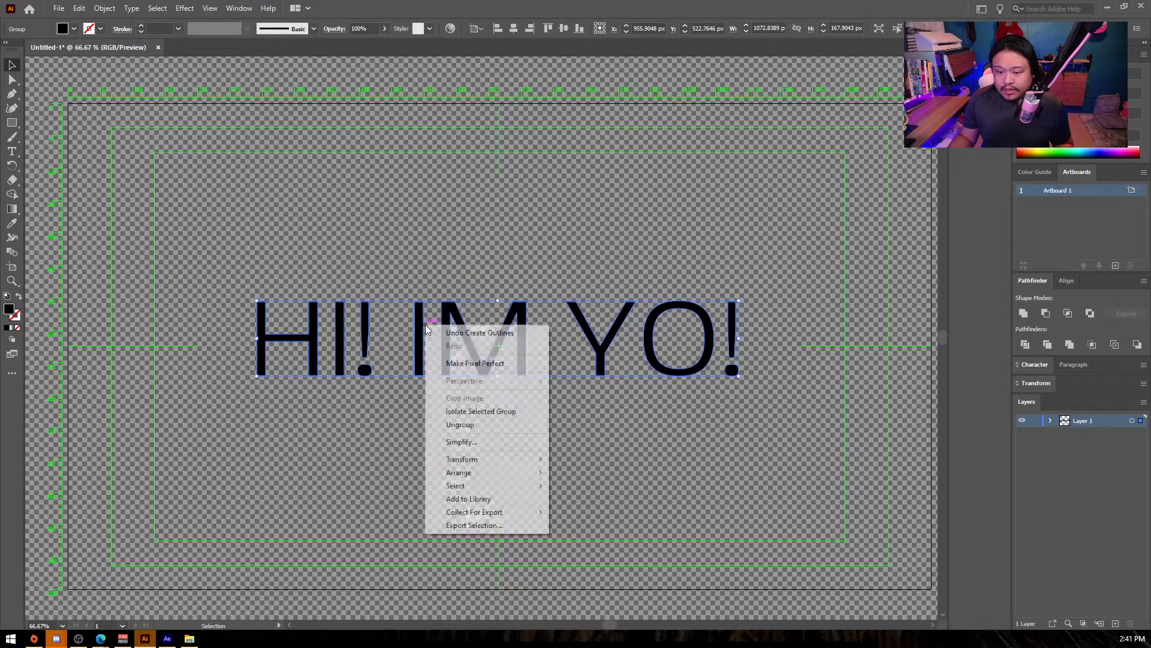
pyautogui.click(477, 426)
pyautogui.click(430, 438)
# - Arrange the letters in two lines, with a much larger "YO!" under "HI! IM"
pyautogui.moveTo(540, 404); pyautogui.dragTo(294, 326)
pyautogui.moveTo(553, 283); pyautogui.dragTo(818, 565)
pyautogui.keyDown('shift'); pyautogui.click(352, 257); pyautogui.keyUp('shift')
pyautogui.moveTo(352, 257); pyautogui.dragTo(349, 151)
pyautogui.moveTo(496, 225); pyautogui.dragTo(493, 223)
pyautogui.click(636, 146)
# - Shrink "HI! IM" to a small line sitting just above the Y of "YO!"
pyautogui.scroll(-3, 624, 447)
pyautogui.scroll(3, 588, 336)
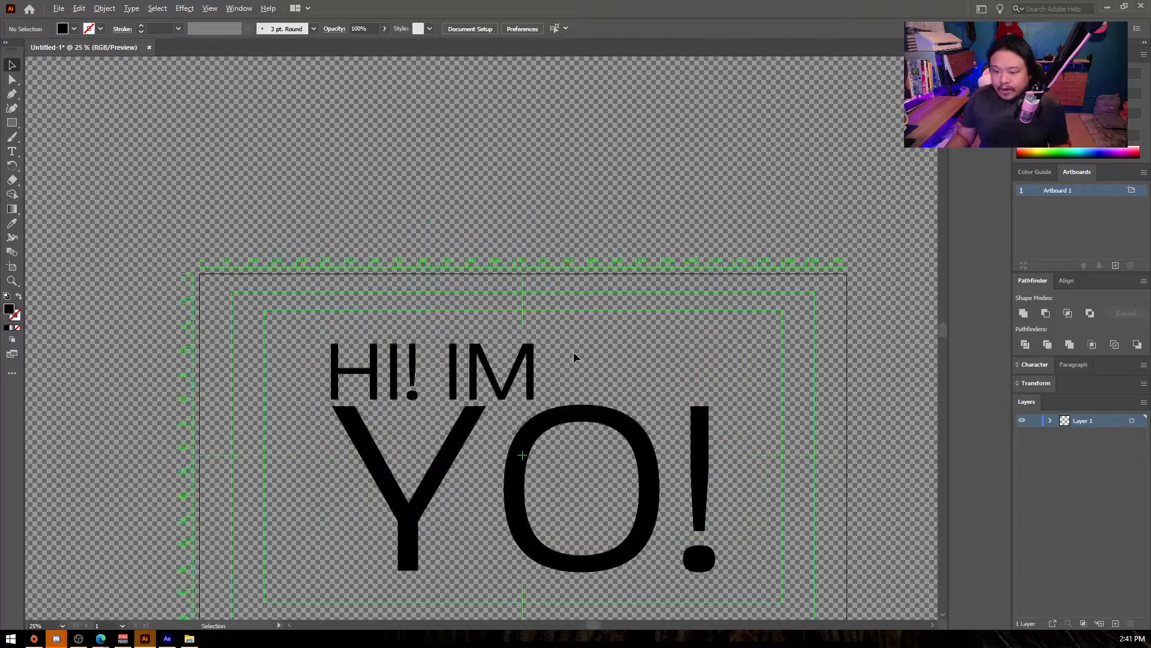
pyautogui.click(458, 347)
pyautogui.moveTo(514, 340); pyautogui.dragTo(341, 389)
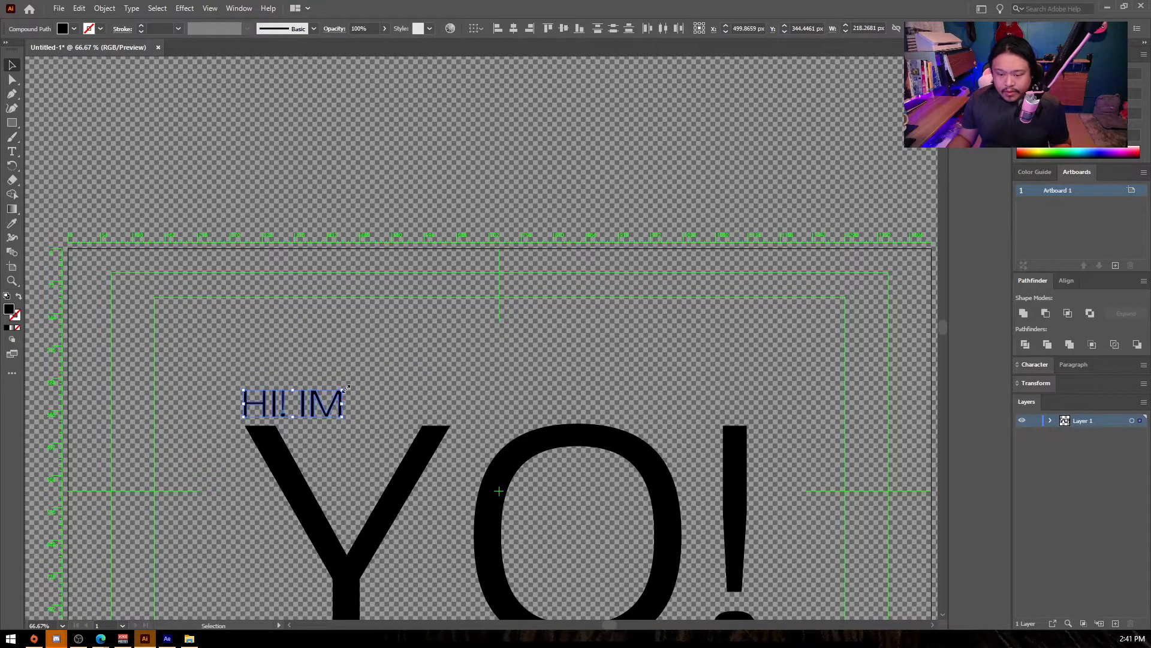
pyautogui.click(380, 362)
pyautogui.scroll(-4, 499, 311)
pyautogui.scroll(2, 437, 411)
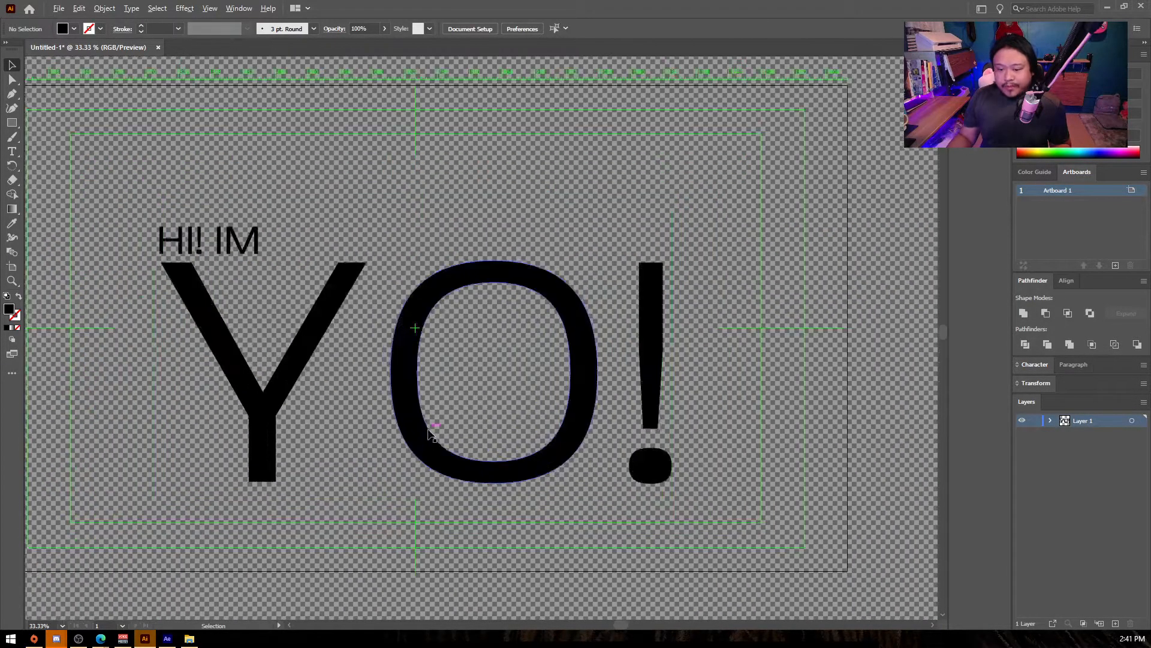
pyautogui.scroll(2, 211, 204)
# - Cut the "IM" and "YO!" letters and paste them in place on a new layer, leaving "HI!" on Layer 1
pyautogui.click(255, 238)
pyautogui.click(232, 192)
pyautogui.moveTo(213, 192); pyautogui.dragTo(688, 465)
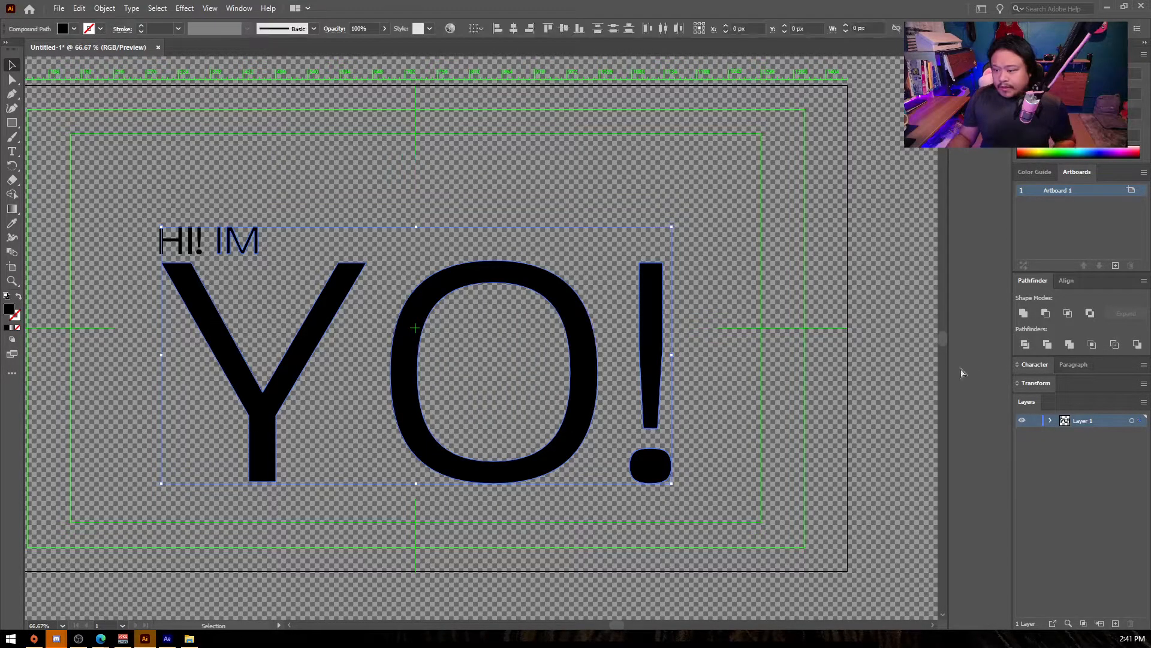
pyautogui.press('Delete')
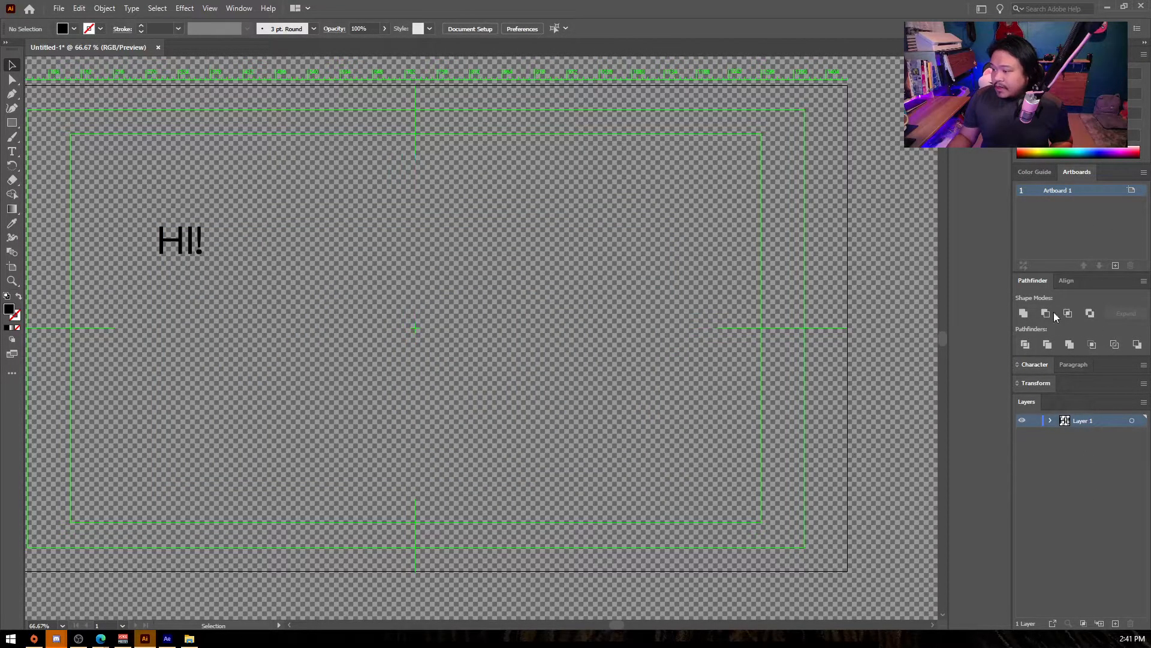
pyautogui.click(1115, 623)
pyautogui.hotkey('ctrl', 'f')
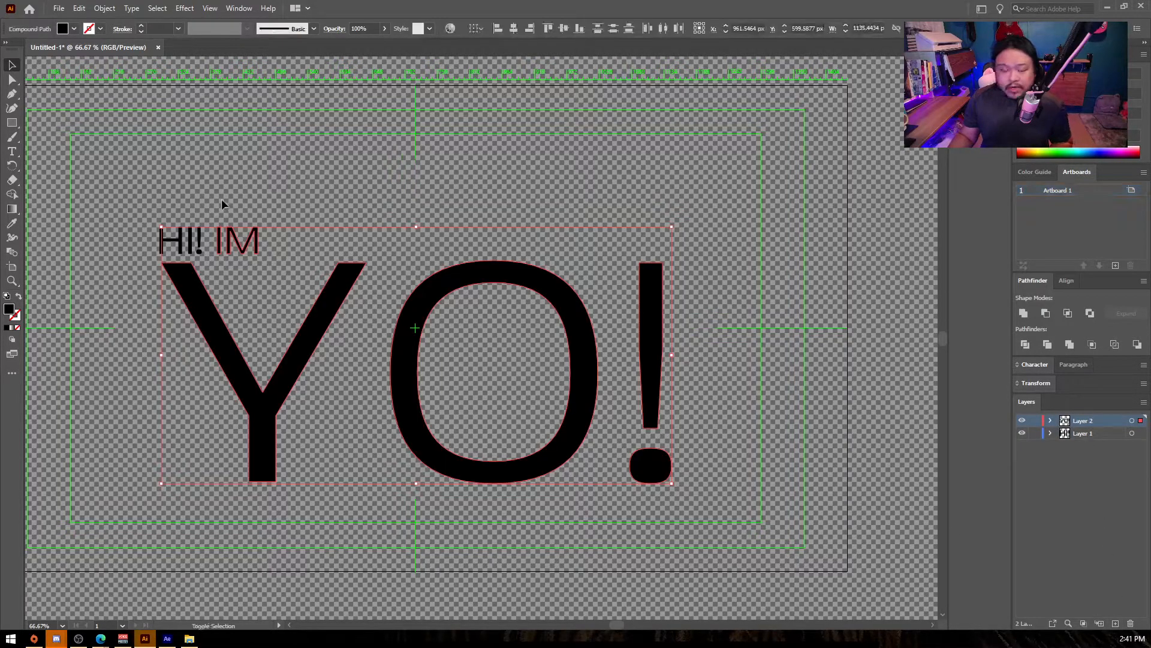
# - Cut the large "YO!" letters from Layer 2 and paste them in place on a new layer
pyautogui.moveTo(286, 249); pyautogui.dragTo(479, 310)
pyautogui.hotkey('ctrl', 'x')
pyautogui.click(1115, 624)
pyautogui.hotkey('ctrl', 'f')
pyautogui.click(722, 275)
# - Move the large exclamation mark onto its own new layer, keeping it in place
pyautogui.click(660, 467)
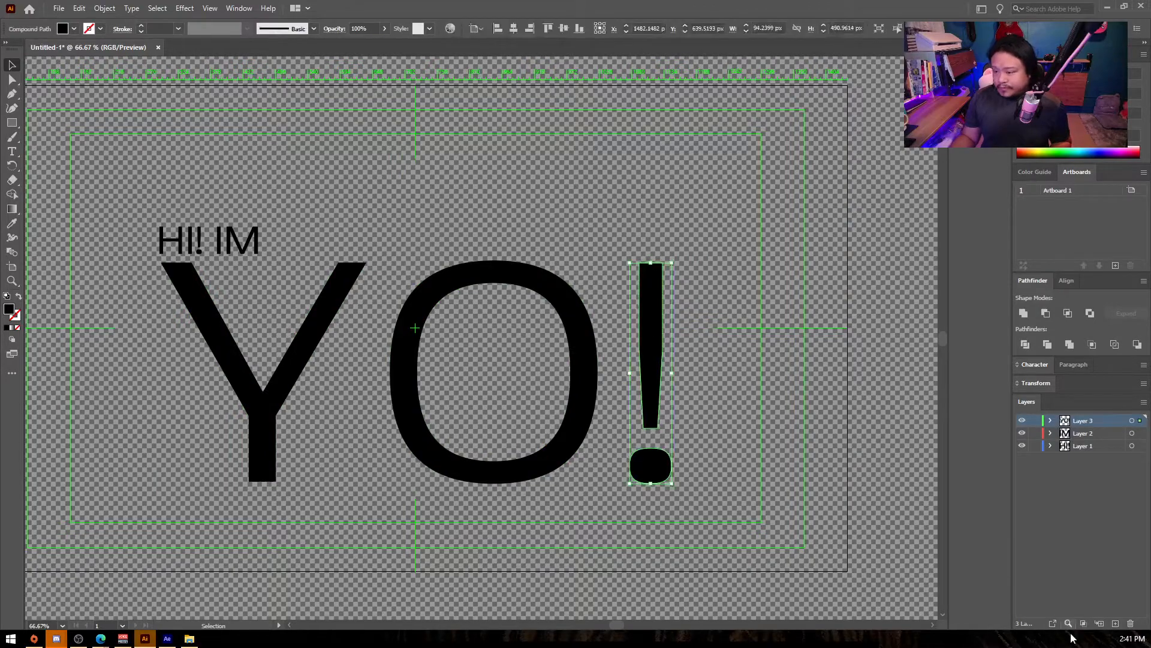
pyautogui.press('Delete')
pyautogui.click(1115, 623)
pyautogui.hotkey('ctrl', 'f')
pyautogui.click(850, 502)
# - Rename the four layers from bottom to top as HI, IM, YO and !
pyautogui.doubleClick(1086, 458)
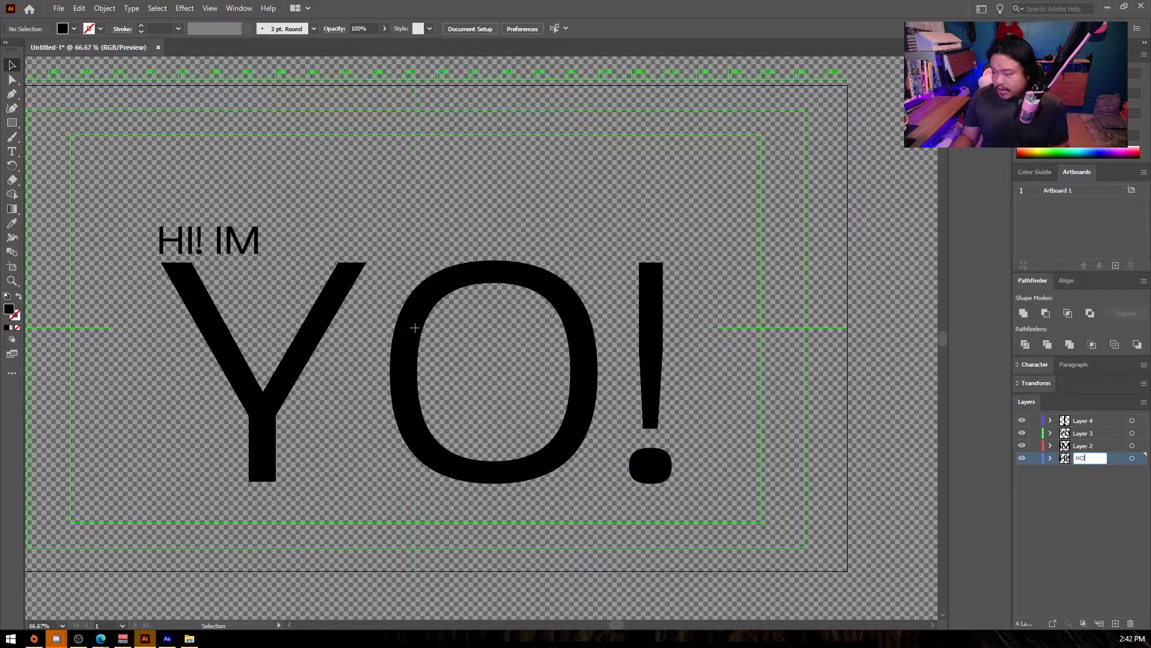
pyautogui.write('HI')
pyautogui.doubleClick(1081, 444)
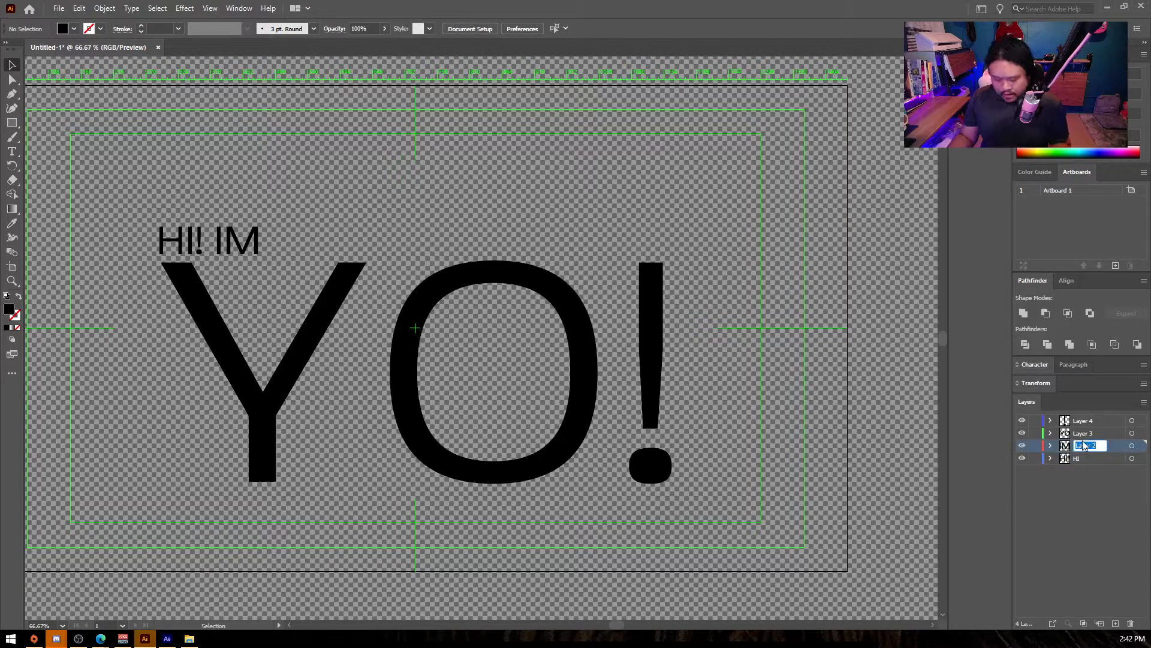
pyautogui.doubleClick(1089, 432)
pyautogui.write('YO')
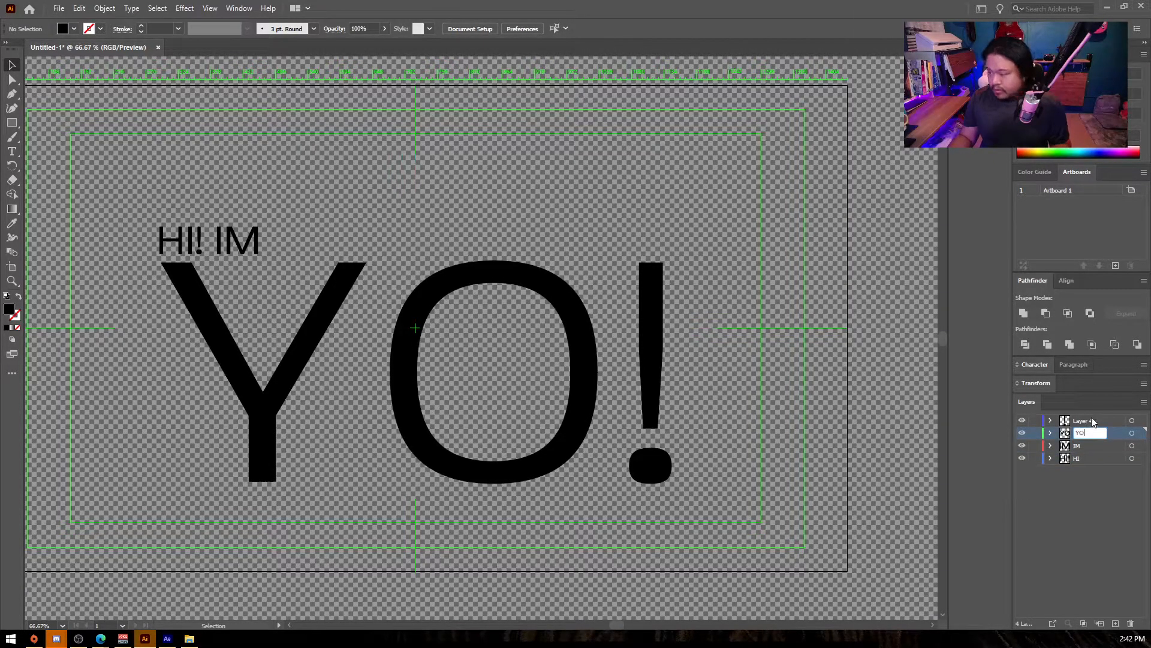
pyautogui.doubleClick(1092, 420)
pyautogui.write('!')
pyautogui.press('Return')
# - Save the document as SAMPLE in Adobe Illustrator format on the D: drive with the default Illustrator 2020 options
pyautogui.hotkey('ctrl', 's')
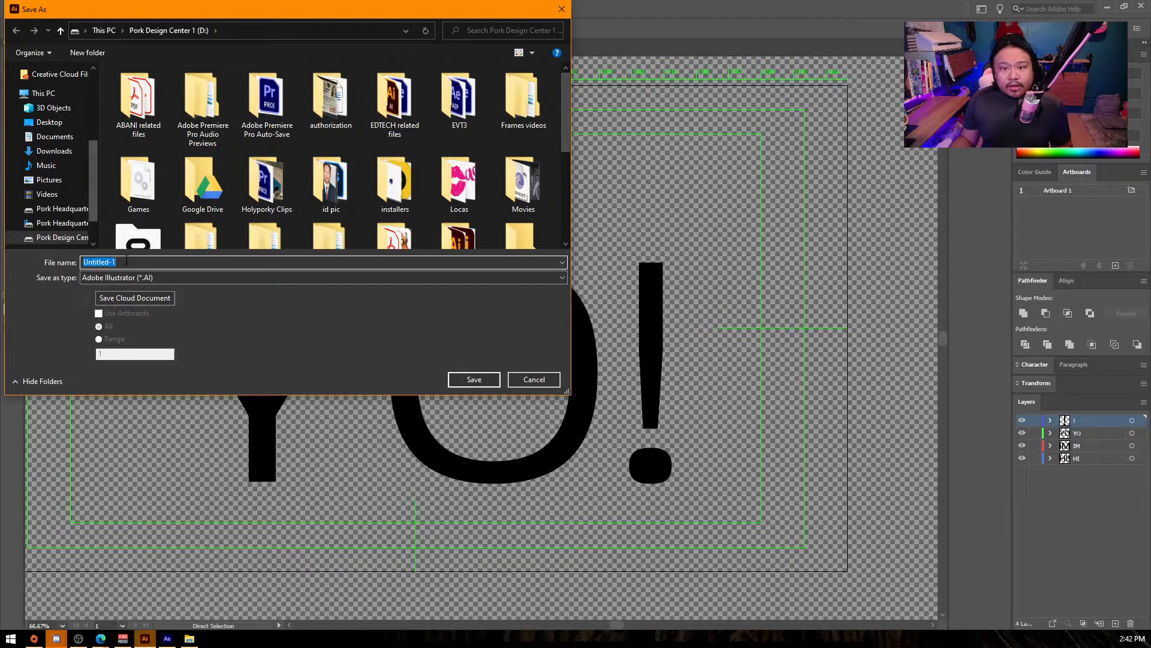
pyautogui.write('SAMPLE')
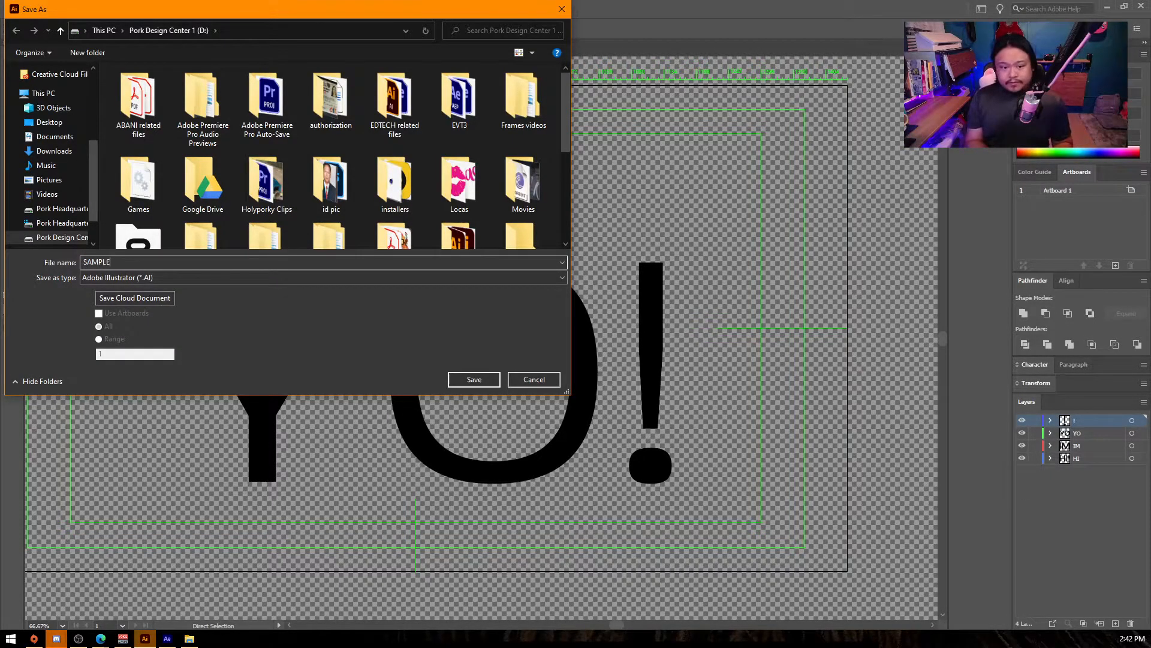
pyautogui.press('Return')
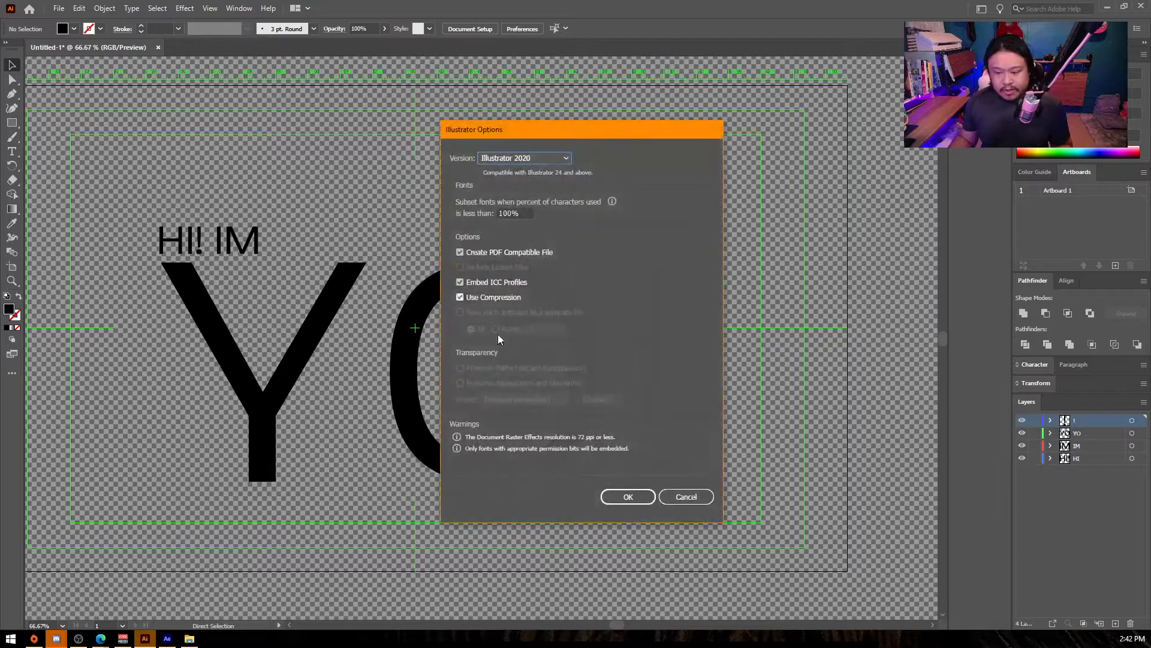
pyautogui.click(606, 499)
# - Switch to After Effects and import the SAMPLE Illustrator file from the D: drive as a composition
pyautogui.click(174, 639)
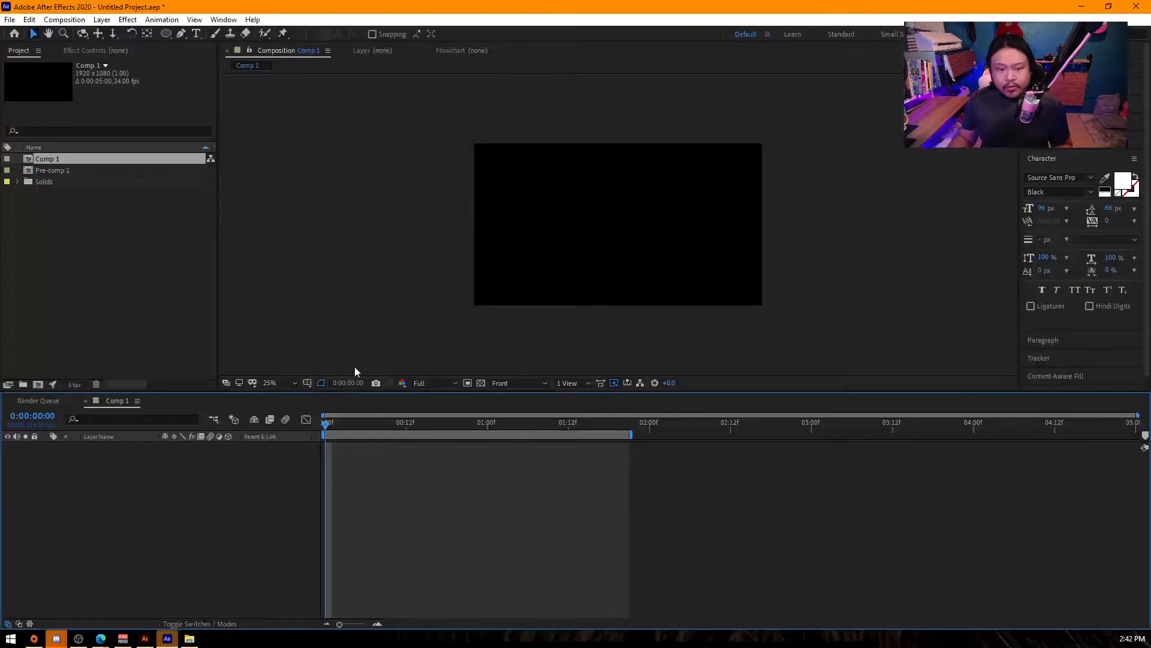
pyautogui.doubleClick(55, 210)
pyautogui.scroll(-3, 221, 198)
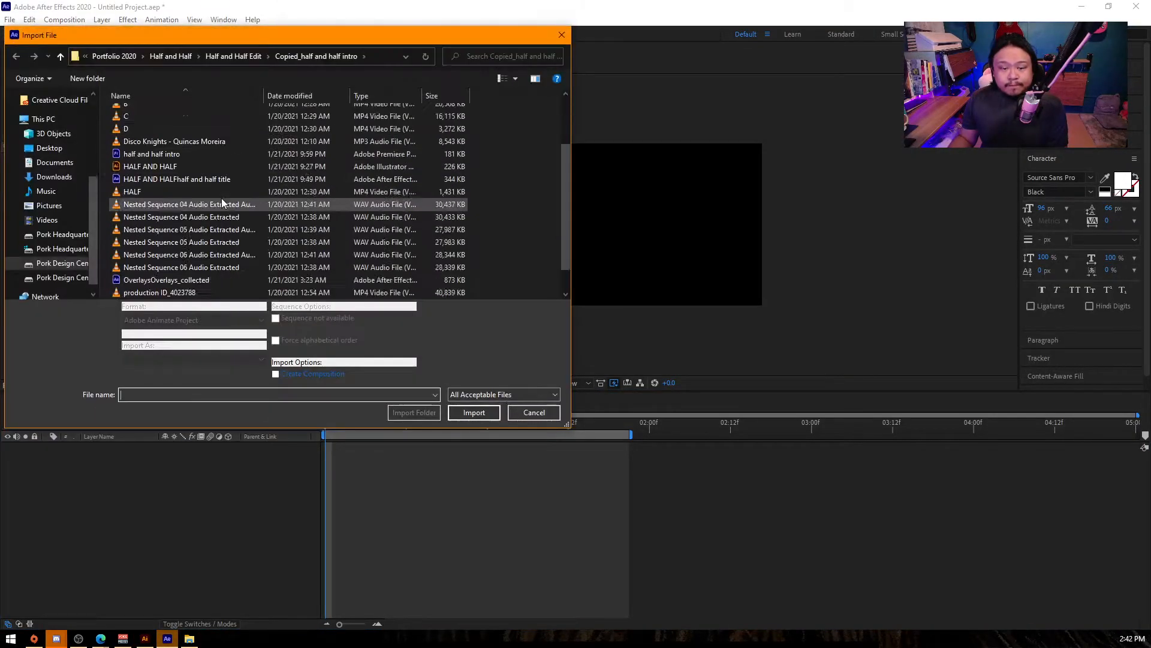
pyautogui.click(112, 58)
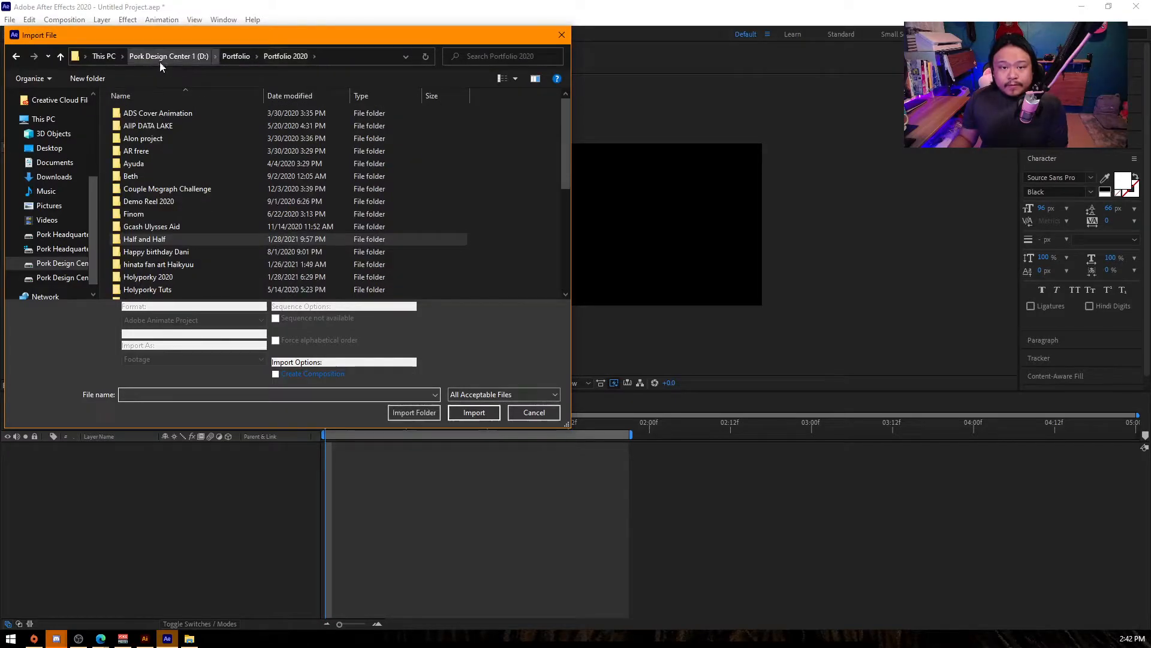
pyautogui.click(236, 56)
pyautogui.click(192, 57)
pyautogui.scroll(-5, 244, 236)
pyautogui.scroll(-5, 240, 245)
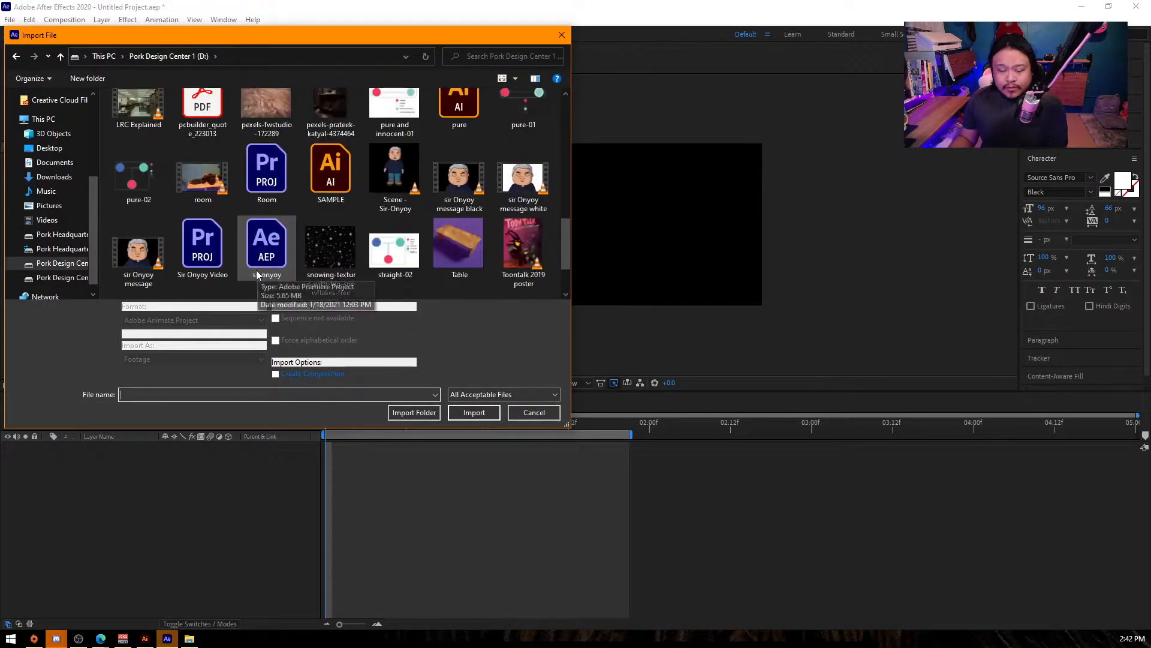
pyautogui.doubleClick(324, 123)
pyautogui.click(399, 208)
pyautogui.click(395, 217)
pyautogui.click(396, 305)
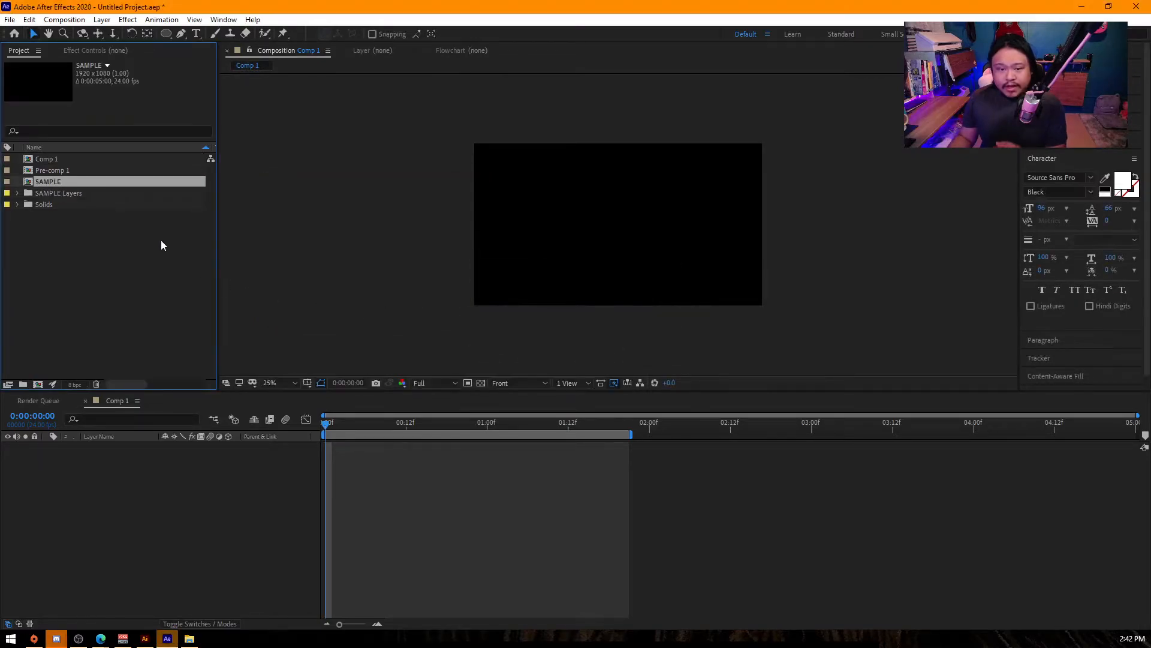
# - Open the SAMPLE composition and add a light lime green solid as the background behind the text layers
pyautogui.doubleClick(48, 182)
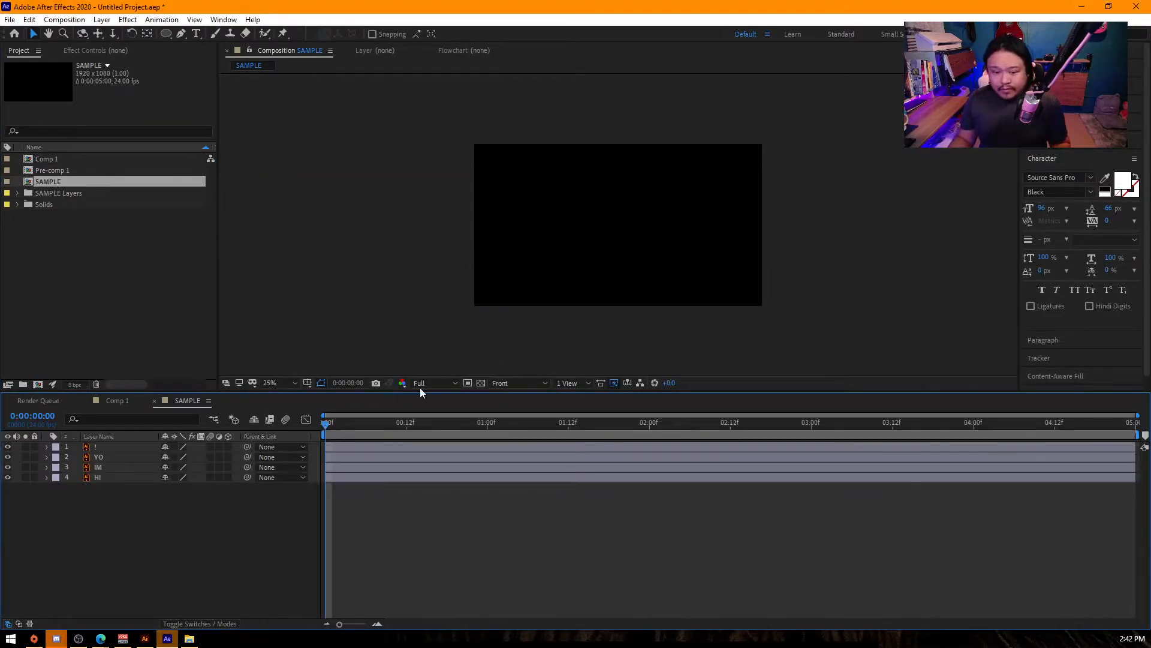
pyautogui.rightClick(141, 509)
pyautogui.moveTo(171, 383)
pyautogui.click(332, 415)
pyautogui.click(488, 437)
pyautogui.click(645, 350)
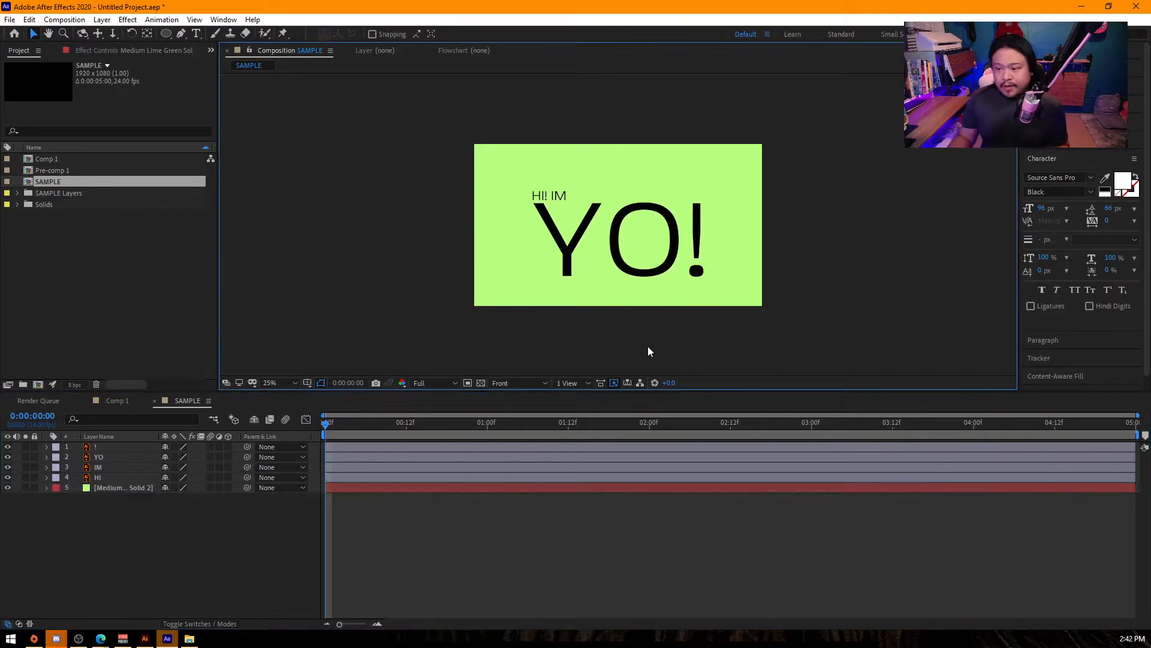
# - Add Position keyframes to the HI, IM, YO and ! layers and place them at frame 12
pyautogui.scroll(2, 744, 289)
pyautogui.click(117, 477)
pyautogui.keyDown('shift'); pyautogui.click(102, 447); pyautogui.keyUp('shift')
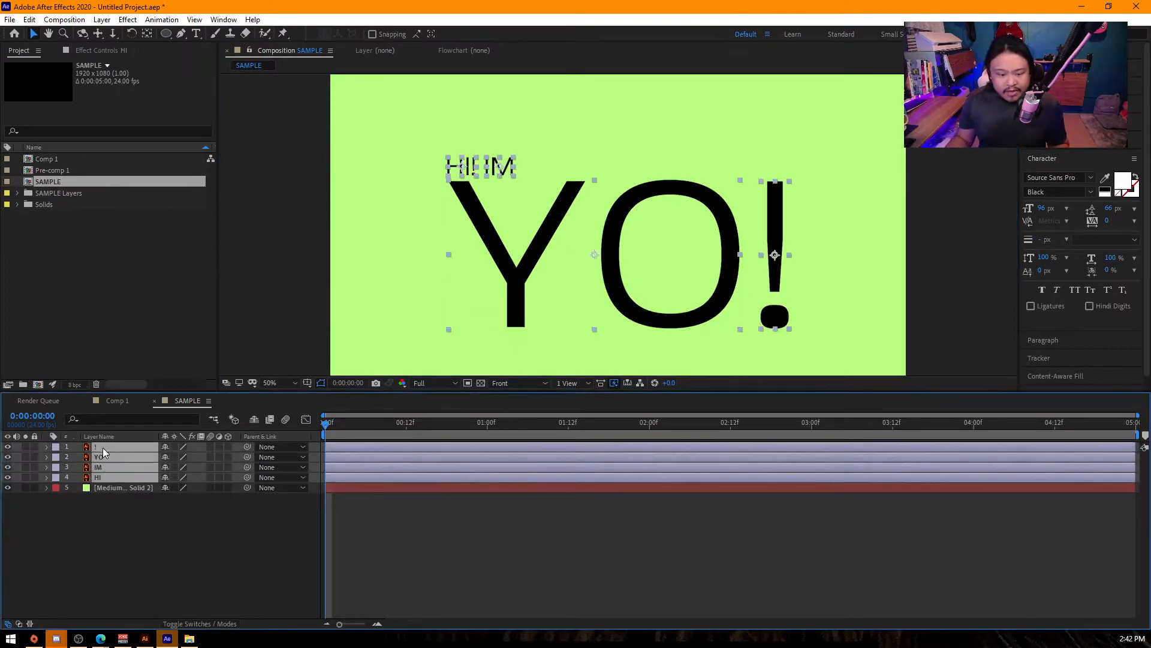
pyautogui.press('p')
pyautogui.click(76, 457)
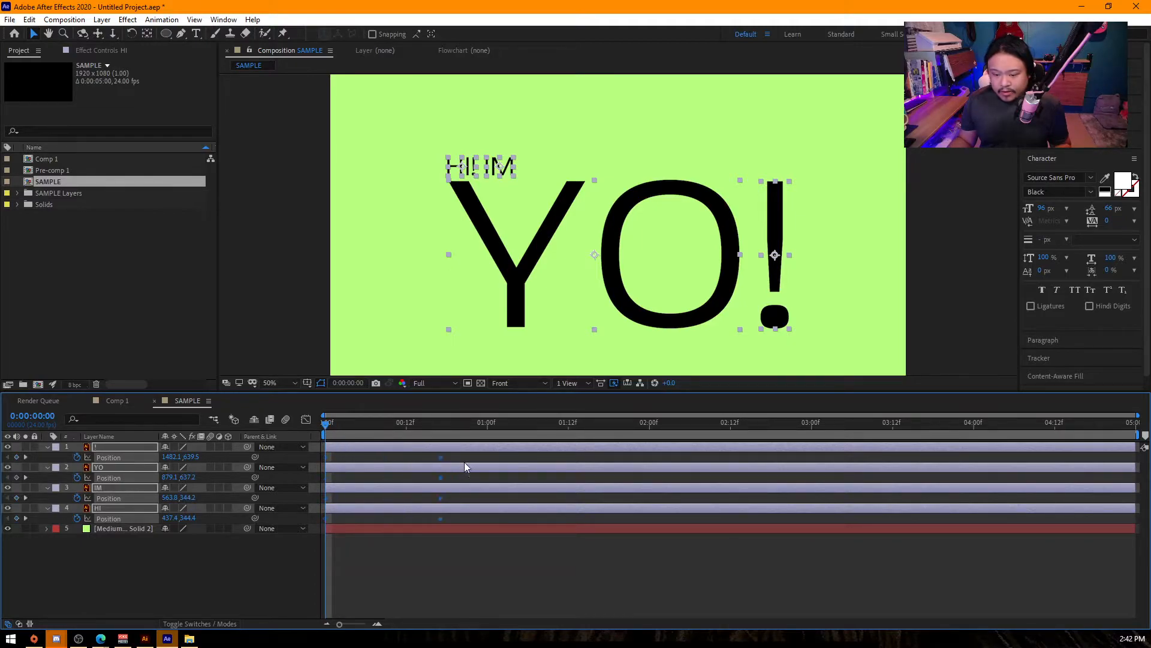
pyautogui.moveTo(457, 467); pyautogui.dragTo(480, 466)
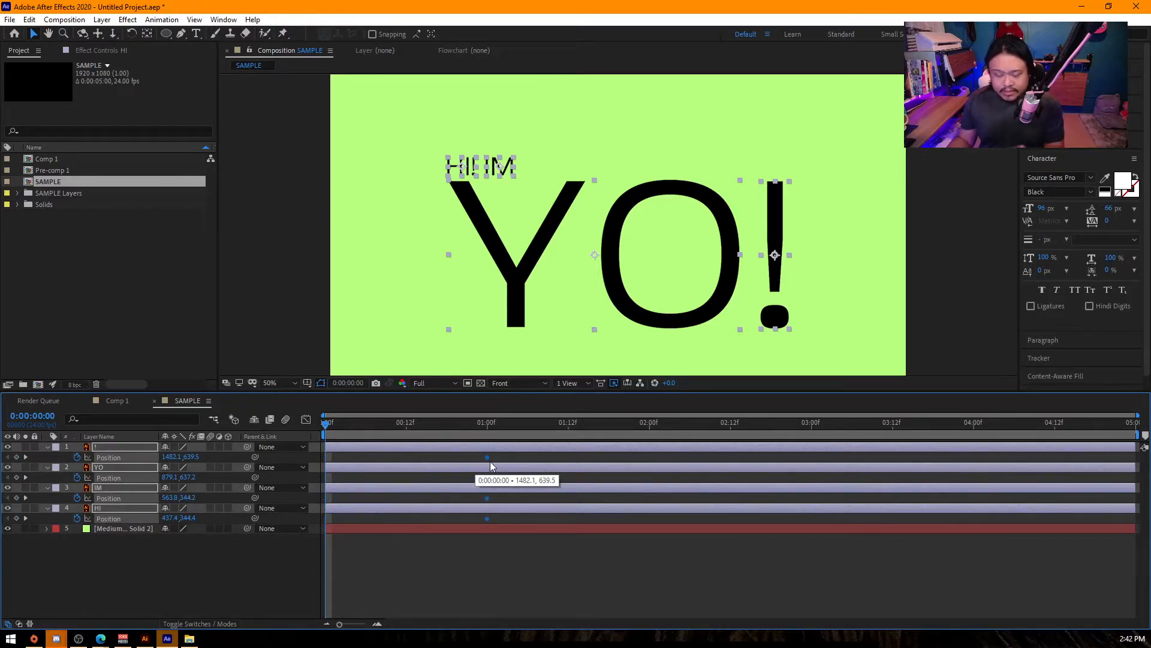
pyautogui.moveTo(490, 467); pyautogui.dragTo(411, 466)
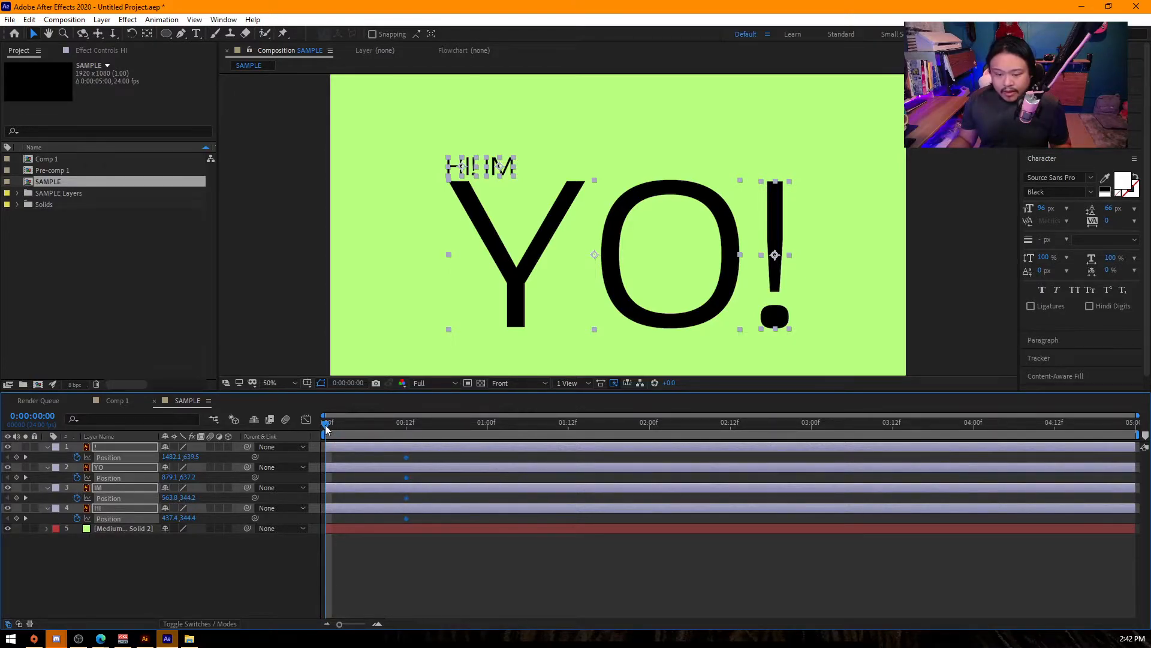
# - At frame 0, move HI and IM off the composition's left edge, YO below it and ! above it
pyautogui.click(281, 335)
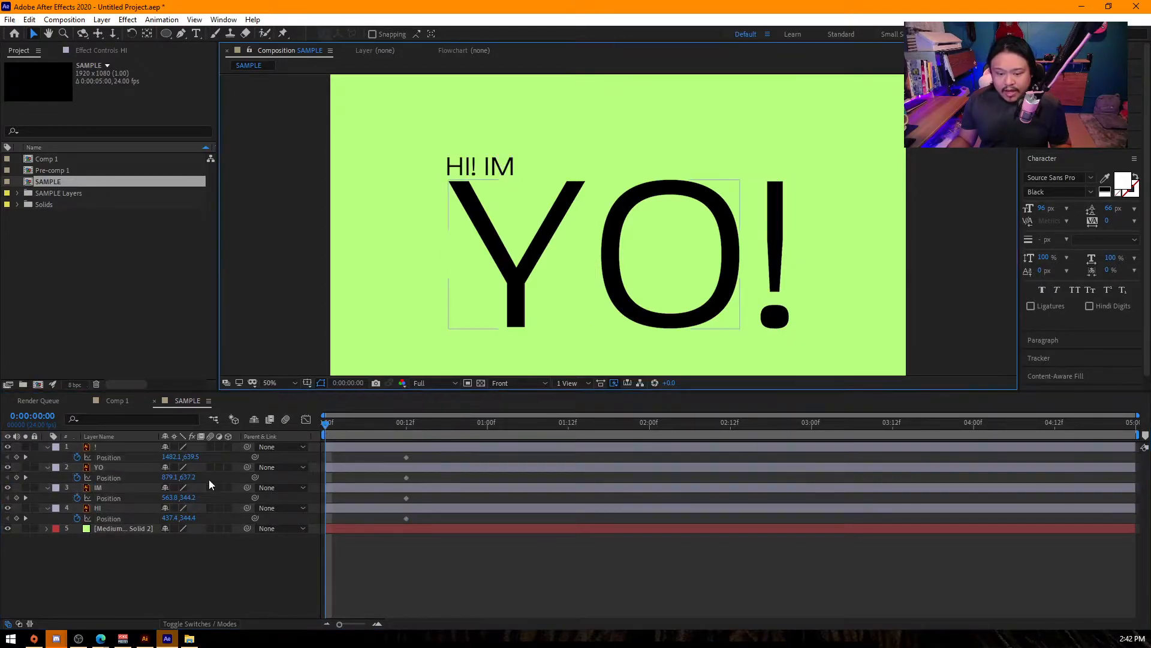
pyautogui.click(461, 169)
pyautogui.keyDown('shift'); pyautogui.click(507, 170); pyautogui.keyUp('shift')
pyautogui.moveTo(508, 171); pyautogui.dragTo(302, 168)
pyautogui.click(566, 243)
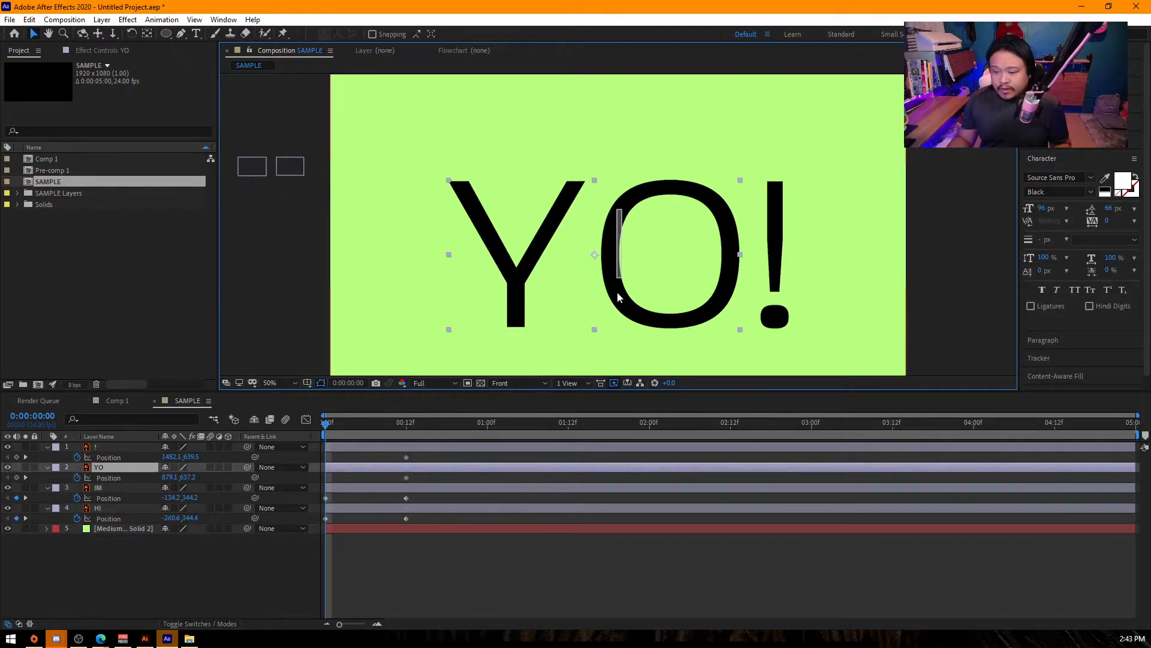
pyautogui.scroll(-4, 593, 206)
pyautogui.moveTo(639, 248); pyautogui.dragTo(640, 320)
pyautogui.press('.')
pyautogui.moveTo(699, 232); pyautogui.dragTo(693, 97)
# - Add an overshoot Position keyframe to the ! layer at Y 749.5 and set its overshoot and landing keyframes at frames 9 and 15
pyautogui.moveTo(337, 421)
pyautogui.mouseDown()
pyautogui.moveTo(422, 435)
pyautogui.moveTo(318, 435)
pyautogui.mouseUp()
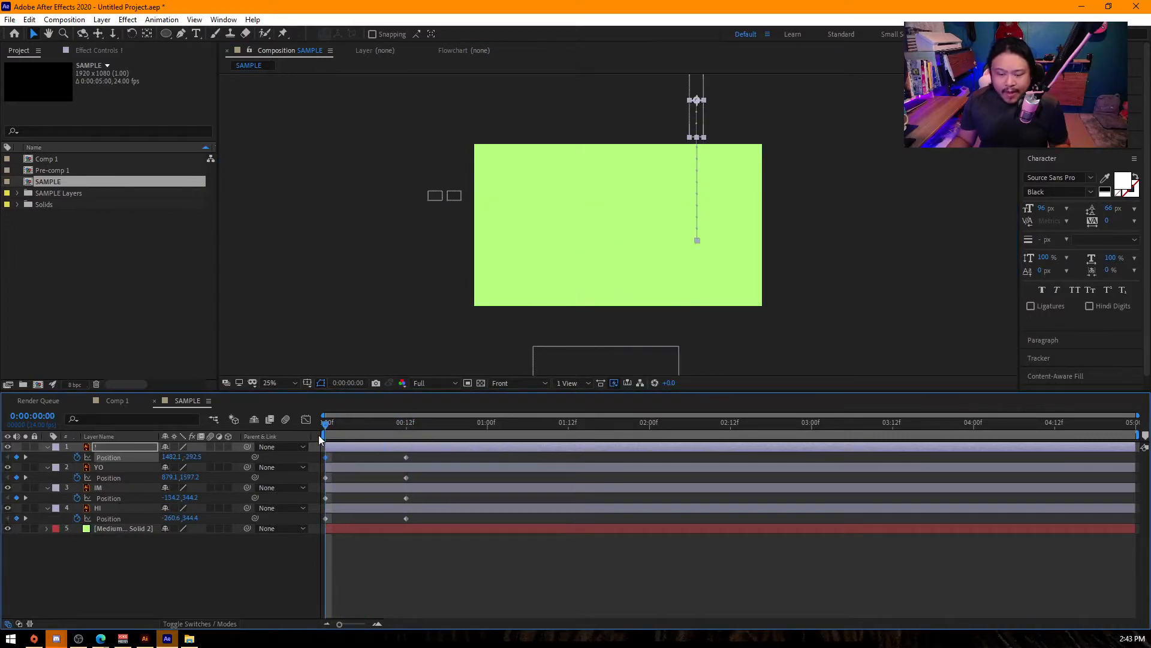
pyautogui.moveTo(427, 521); pyautogui.dragTo(309, 452)
pyautogui.click(383, 453)
pyautogui.click(356, 421)
pyautogui.moveTo(356, 419); pyautogui.dragTo(485, 459)
pyautogui.moveTo(697, 180); pyautogui.dragTo(725, 274)
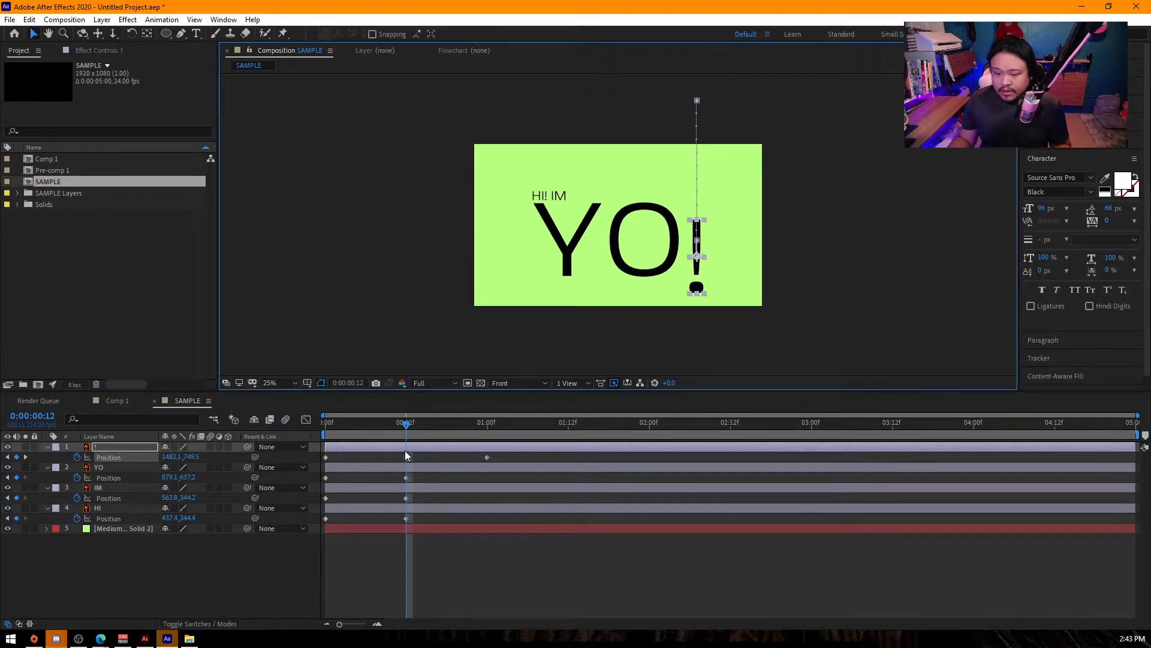
pyautogui.moveTo(486, 457); pyautogui.dragTo(298, 527)
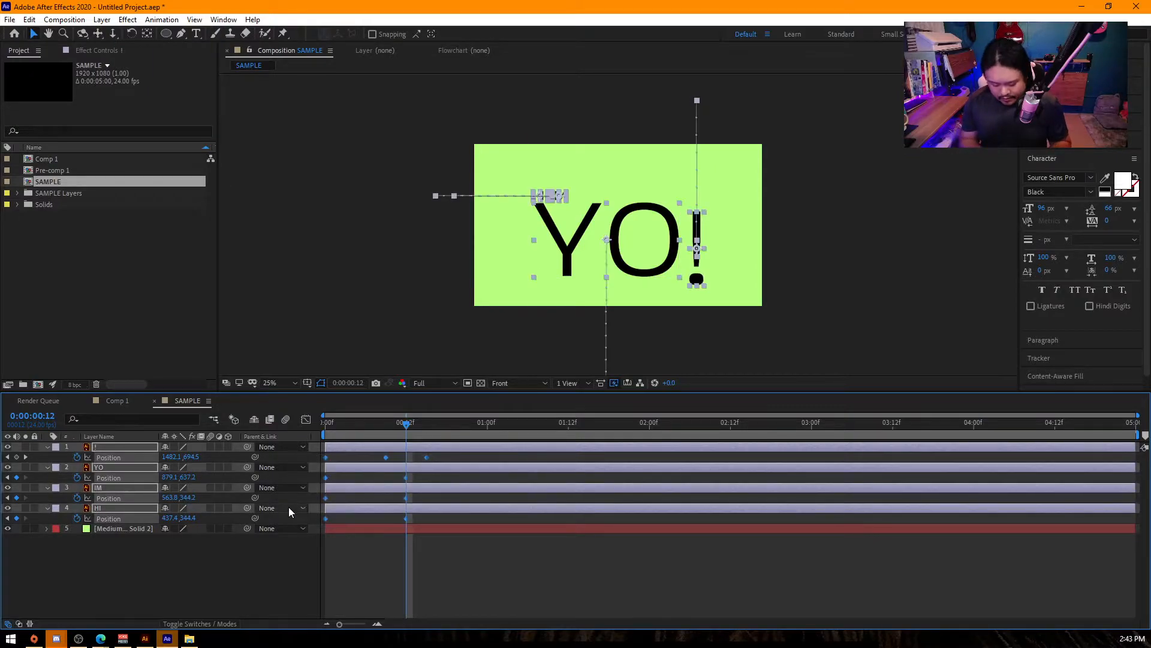
# - Ease the Position keyframes of all four text layers by shaping their speed curves, and preview the animation
pyautogui.click(306, 420)
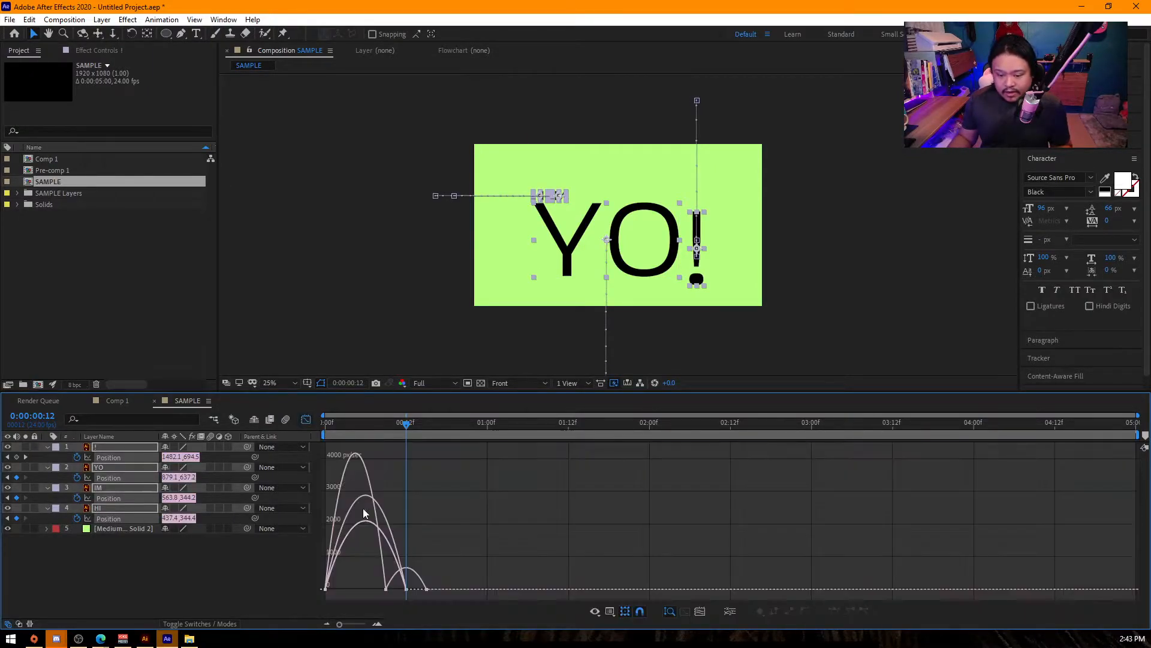
pyautogui.click(406, 589)
pyautogui.moveTo(392, 585)
pyautogui.mouseDown()
pyautogui.moveTo(363, 589)
pyautogui.moveTo(413, 594)
pyautogui.mouseUp()
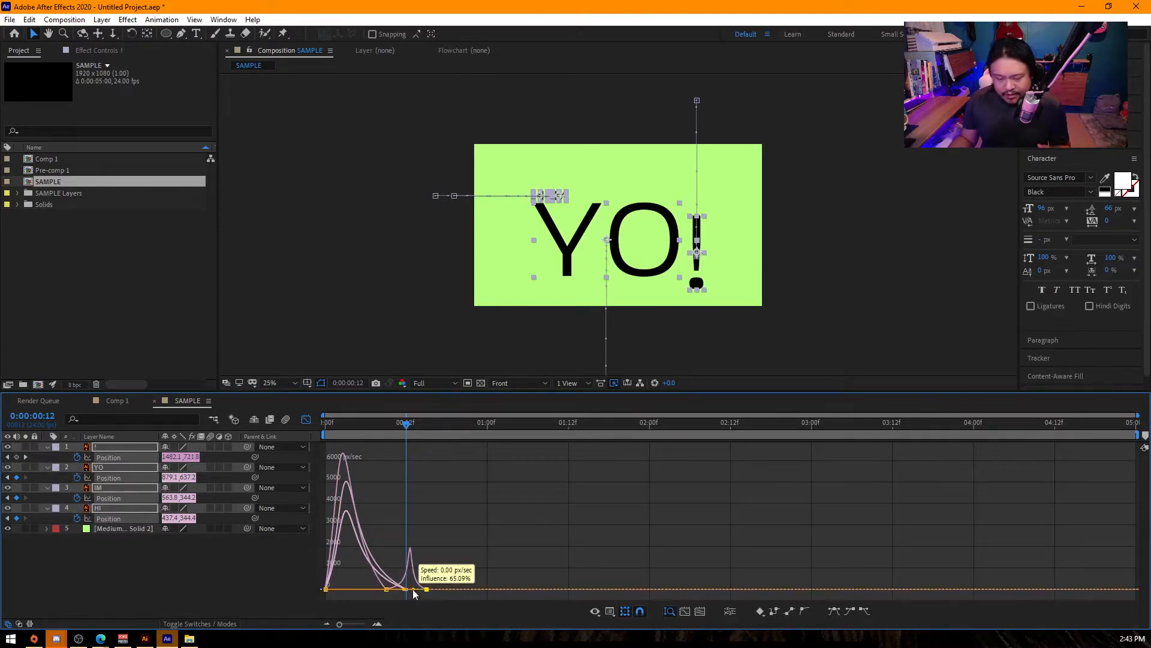
pyautogui.moveTo(344, 582); pyautogui.dragTo(320, 597)
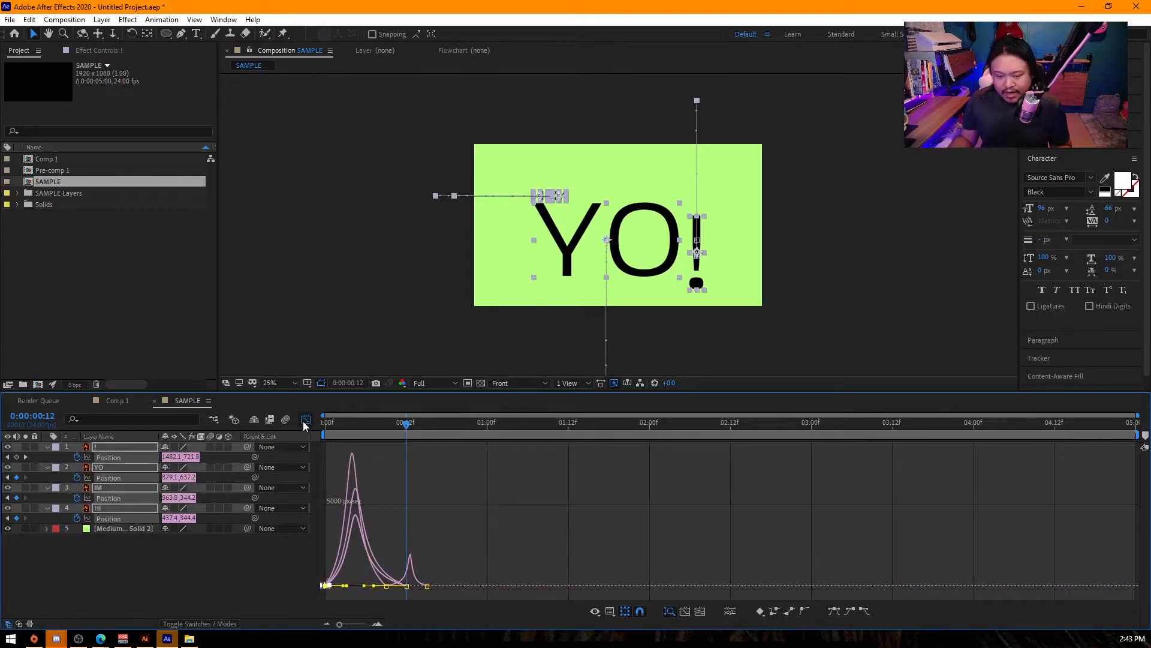
pyautogui.click(306, 420)
pyautogui.press('Home')
pyautogui.press('space')
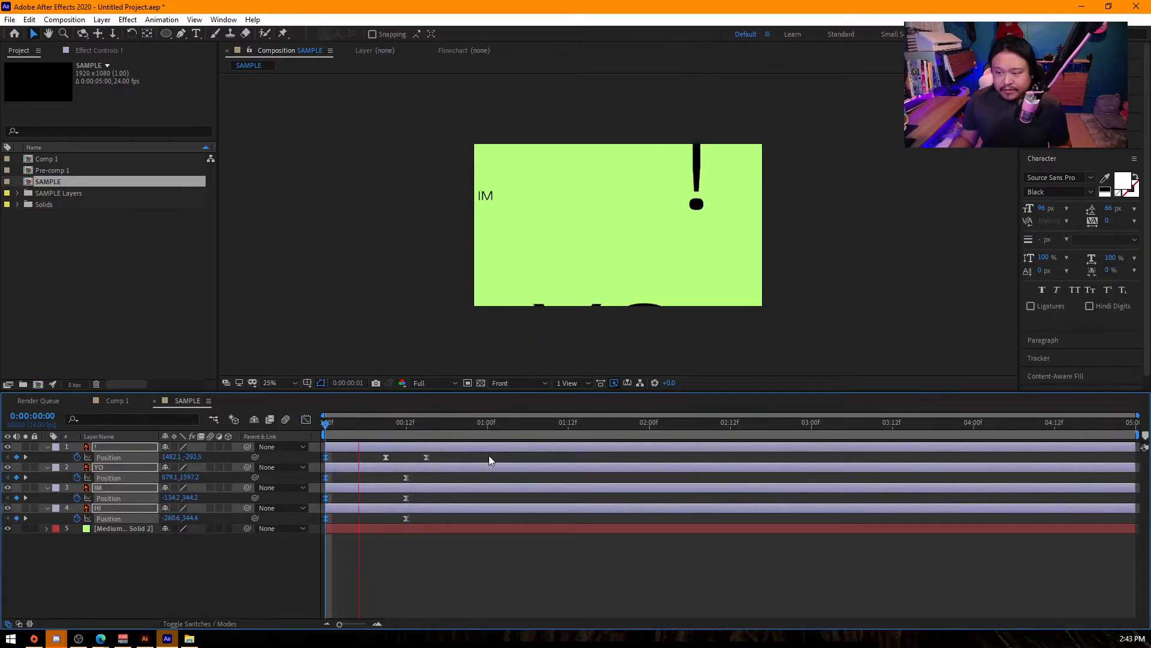
pyautogui.press('space')
pyautogui.press('space')
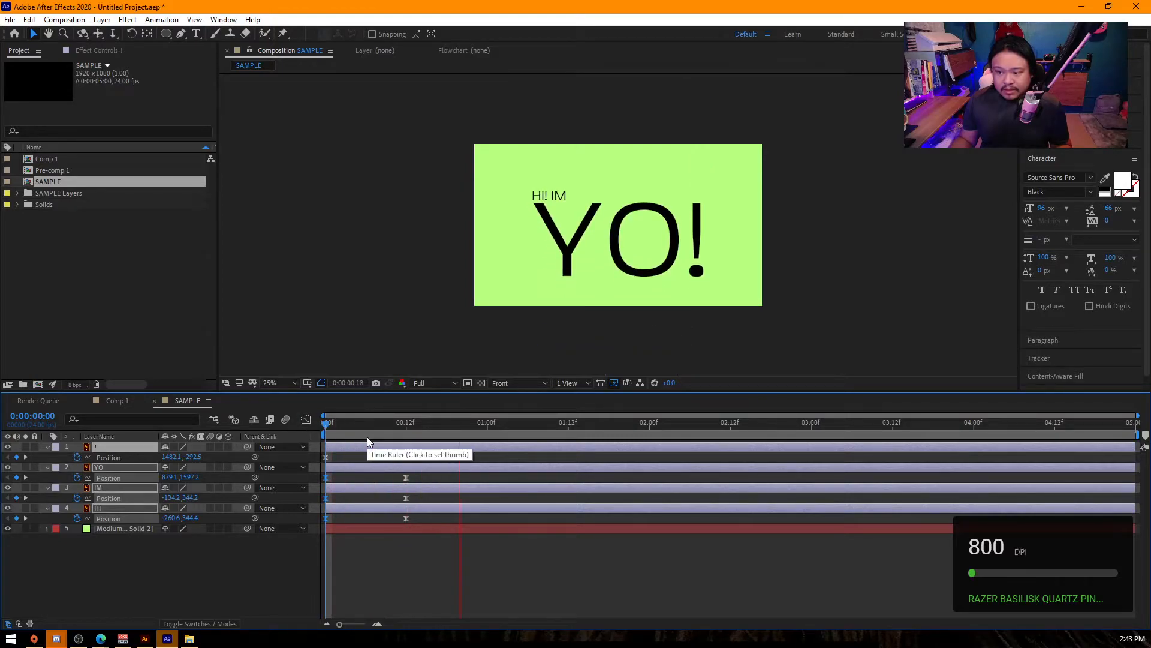
pyautogui.press('space')
# - Shift the ! layer's overshoot and landing keyframes to frames 12 and 18 and play the animation from the start
pyautogui.moveTo(438, 433); pyautogui.dragTo(406, 460)
pyautogui.click(386, 457)
pyautogui.click(438, 541)
pyautogui.press('Home')
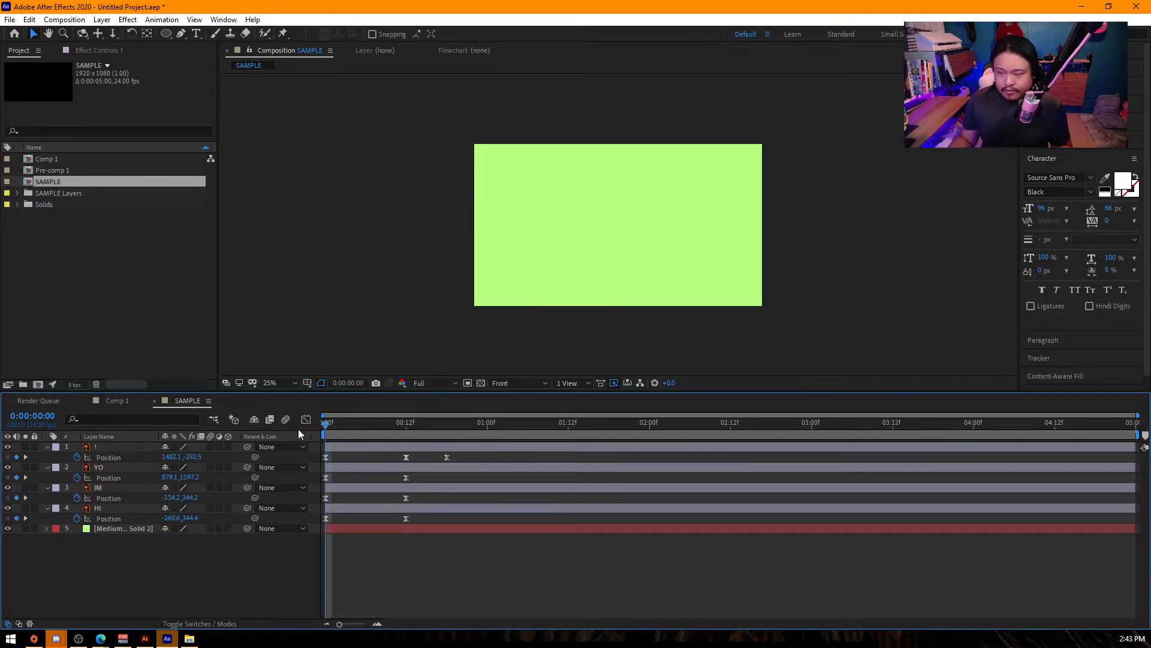
pyautogui.press('space')
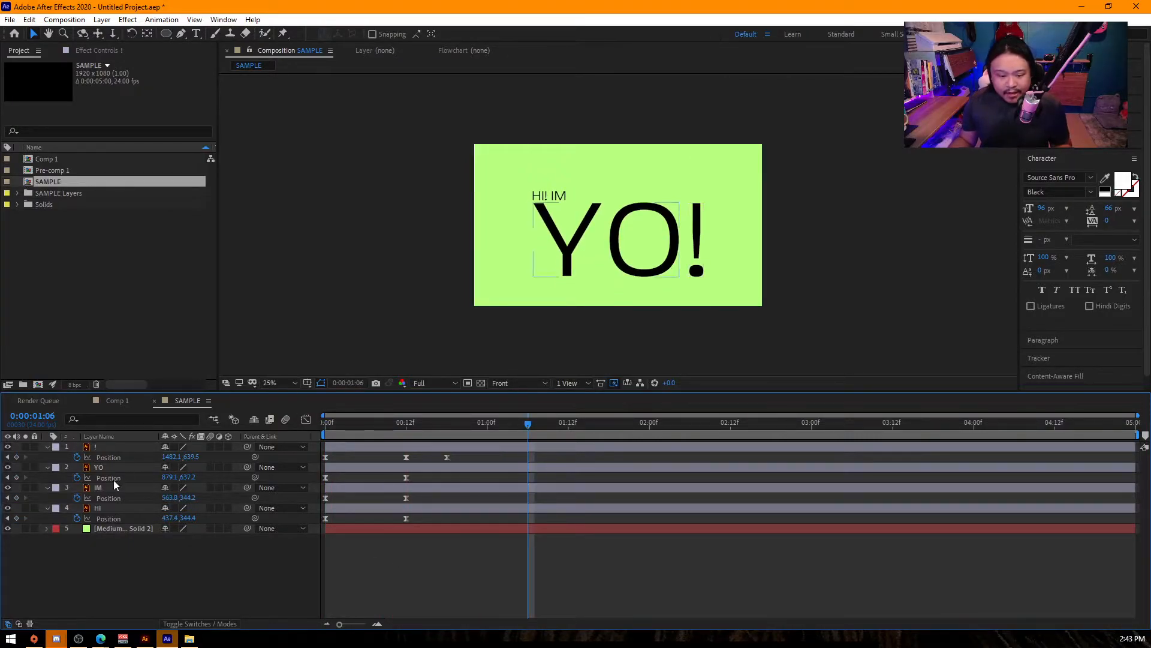
# - Stagger the Position keyframes so IM starts at frame 4, YO at frame 10 and ! at frame 16, and preview the timing
pyautogui.click(99, 484)
pyautogui.keyDown('shift'); pyautogui.click(110, 448); pyautogui.keyUp('shift')
pyautogui.click(448, 497)
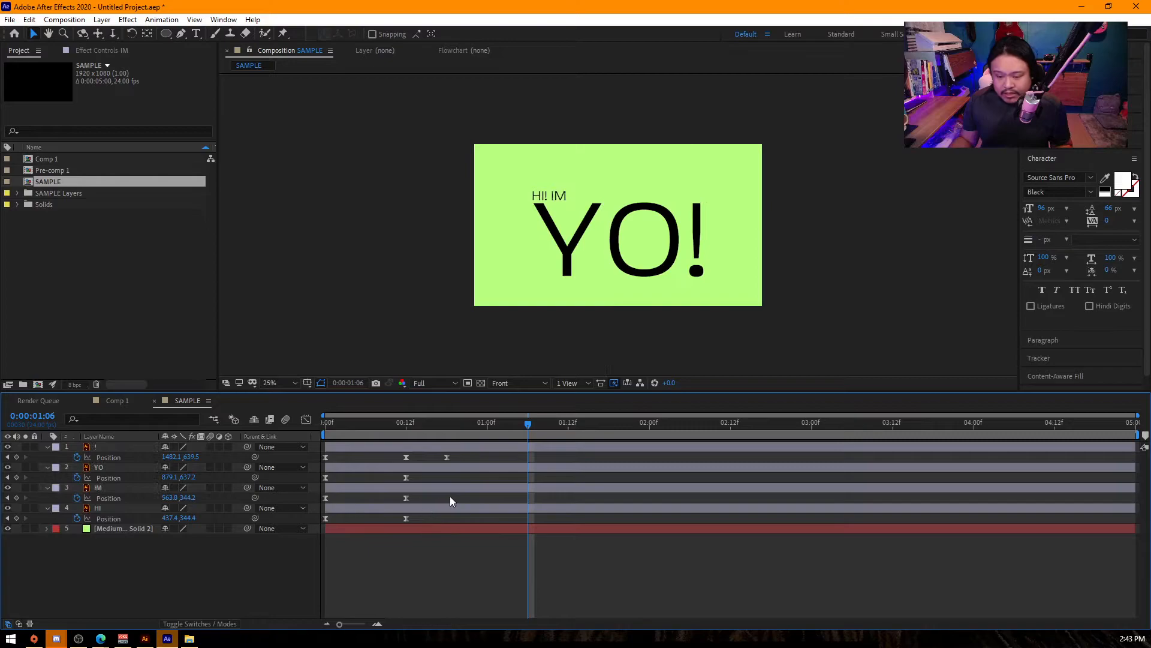
pyautogui.moveTo(376, 469); pyautogui.dragTo(349, 500)
pyautogui.moveTo(484, 481); pyautogui.dragTo(328, 453)
pyautogui.moveTo(542, 453); pyautogui.dragTo(433, 458)
pyautogui.moveTo(363, 423); pyautogui.dragTo(263, 422)
pyautogui.press('space')
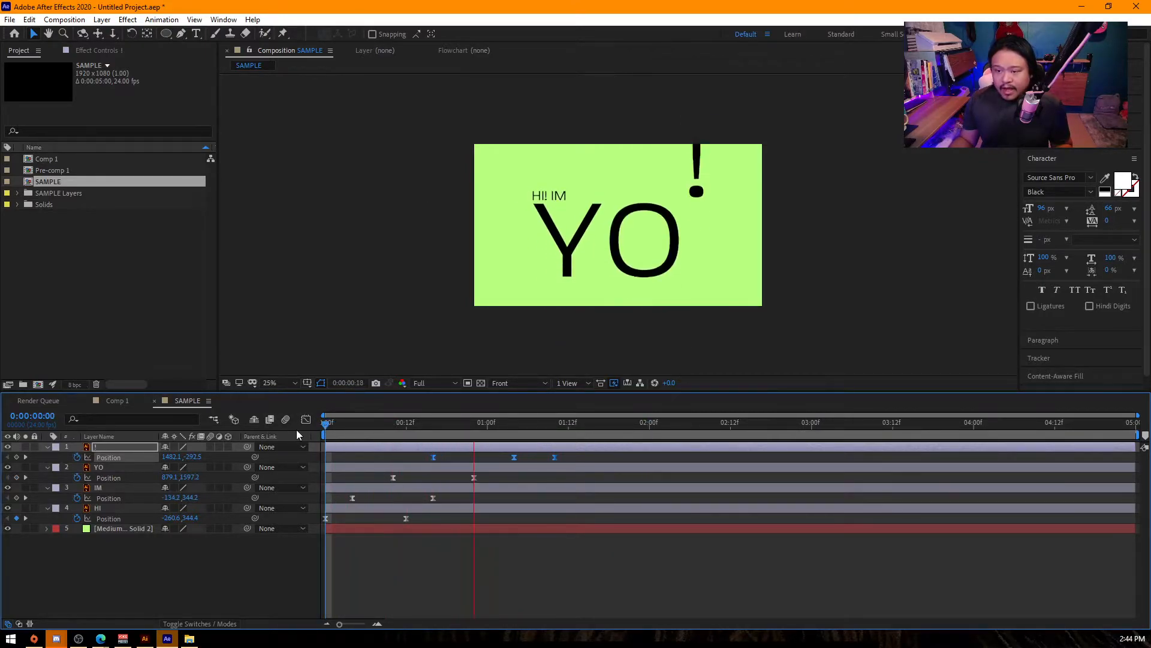
# - Delay the IM, YO and ! keyframes by six more frames, starting at frames 10, 16 and 22, and preview the result
pyautogui.moveTo(333, 497); pyautogui.dragTo(617, 432)
pyautogui.moveTo(351, 498); pyautogui.dragTo(390, 502)
pyautogui.press('Home')
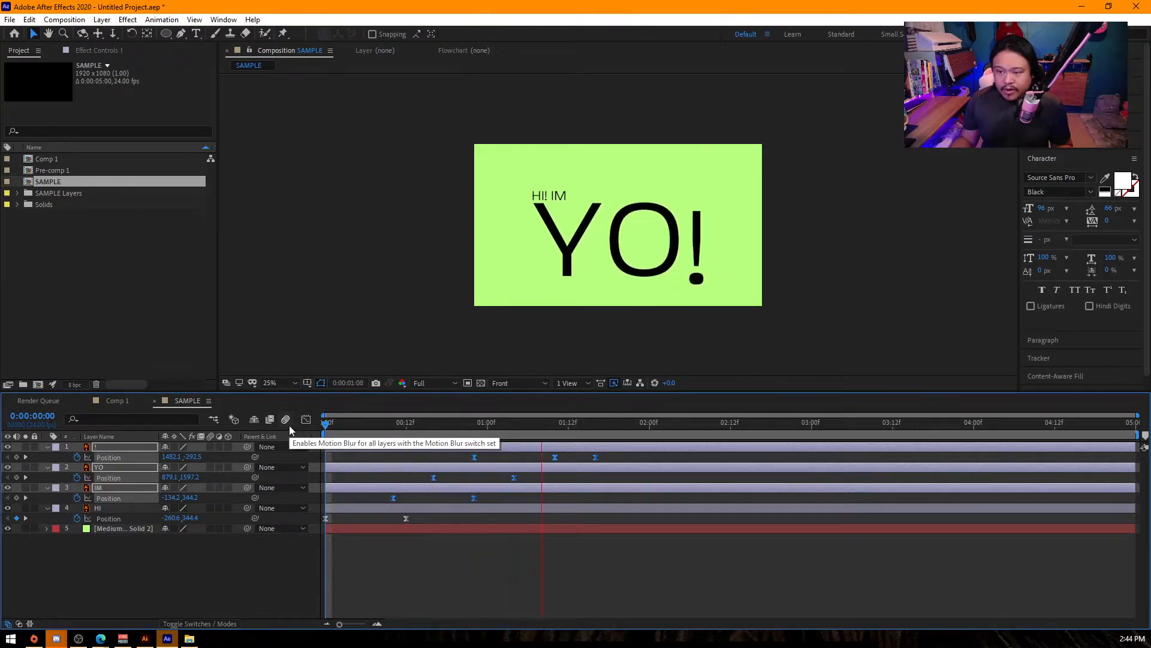
pyautogui.press('space')
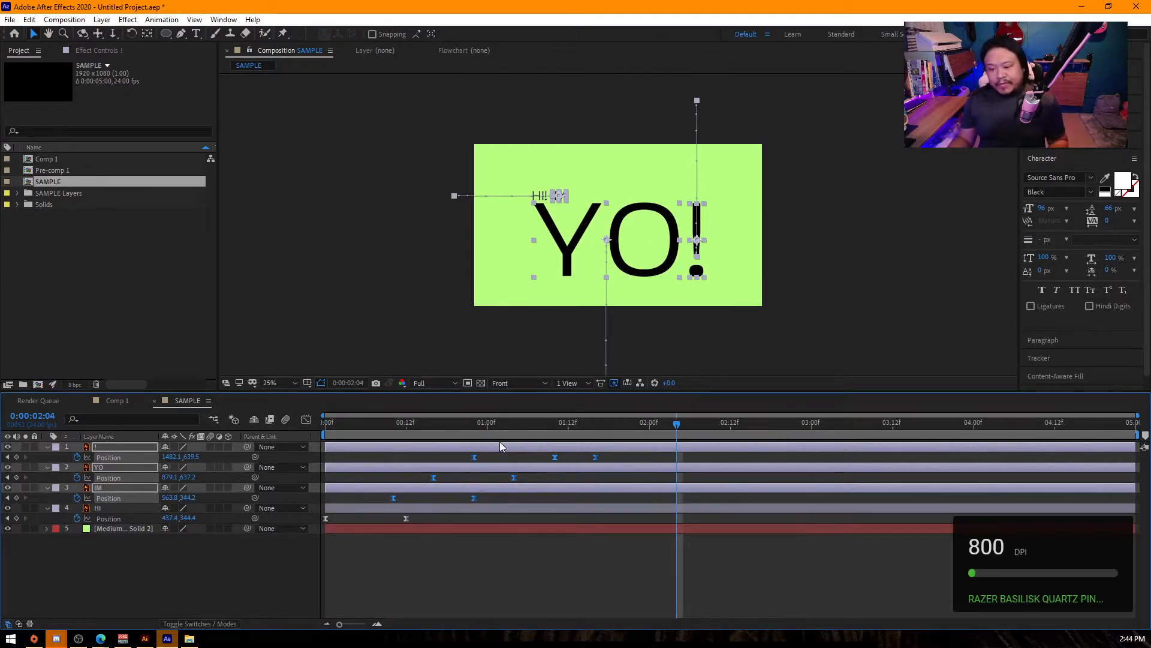
# - Enable continuous rasterization for all layers in the composition so the Illustrator text stays sharp when scaled
pyautogui.click(696, 284)
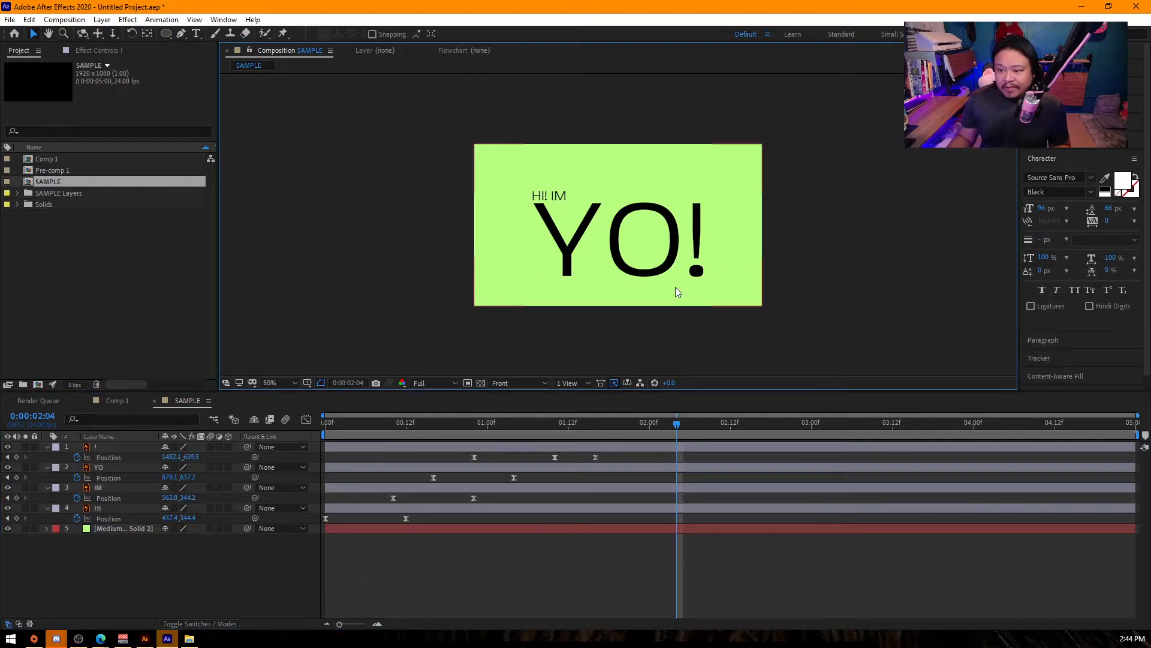
pyautogui.press('.')
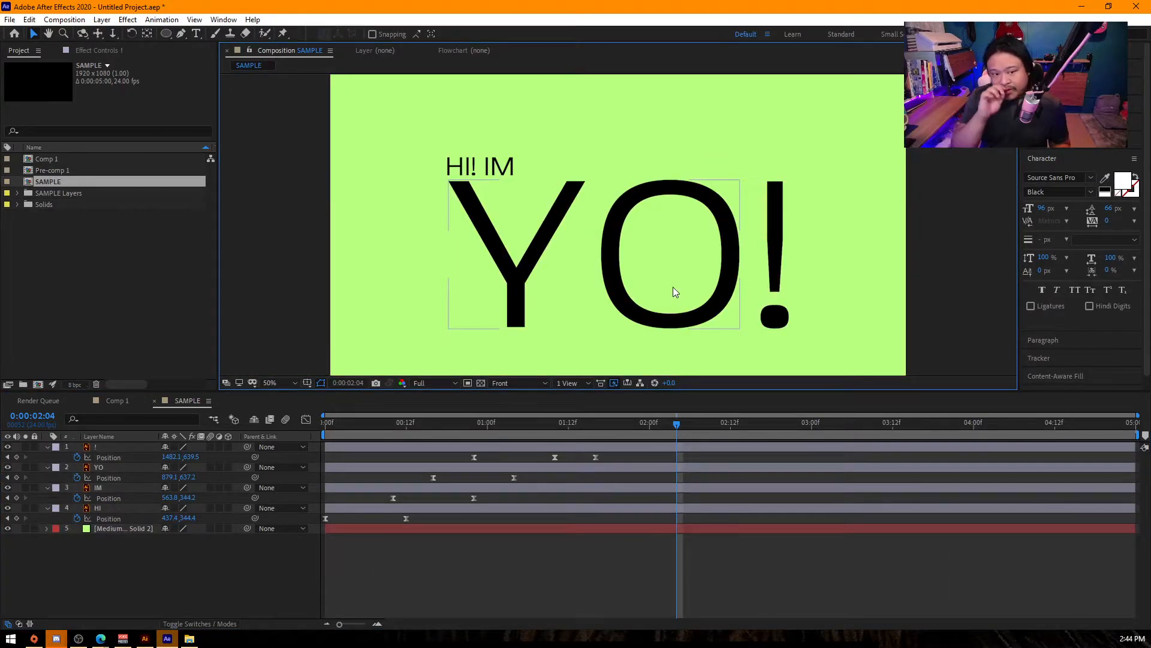
pyautogui.click(178, 454)
pyautogui.hotkey('ctrl', 'a')
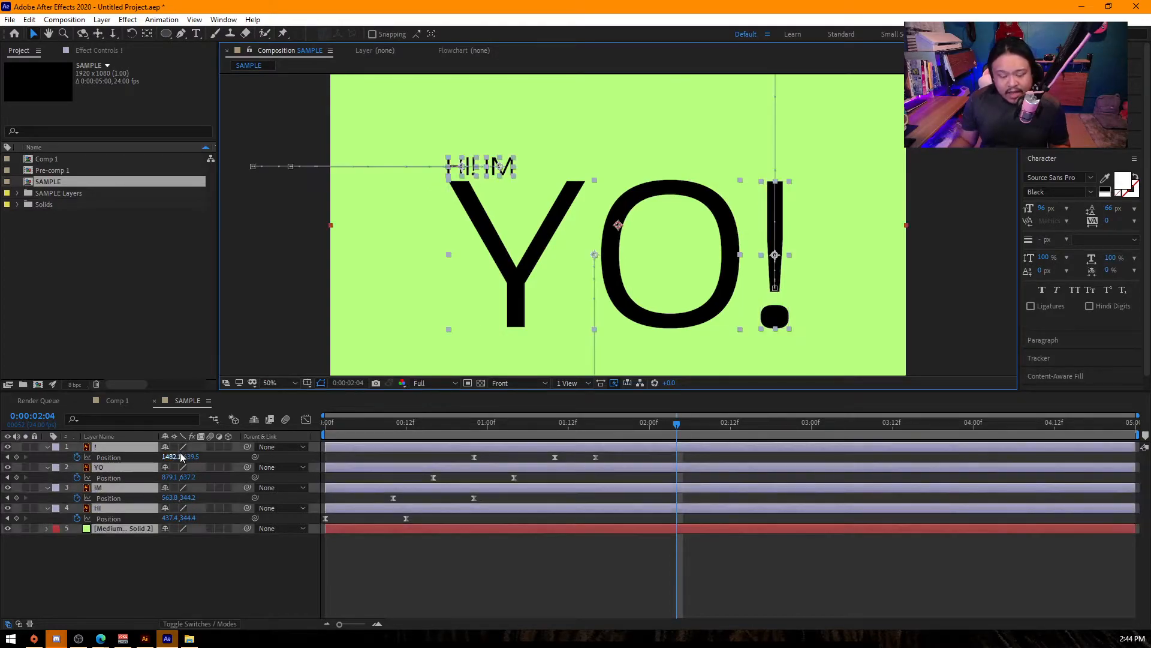
pyautogui.click(174, 447)
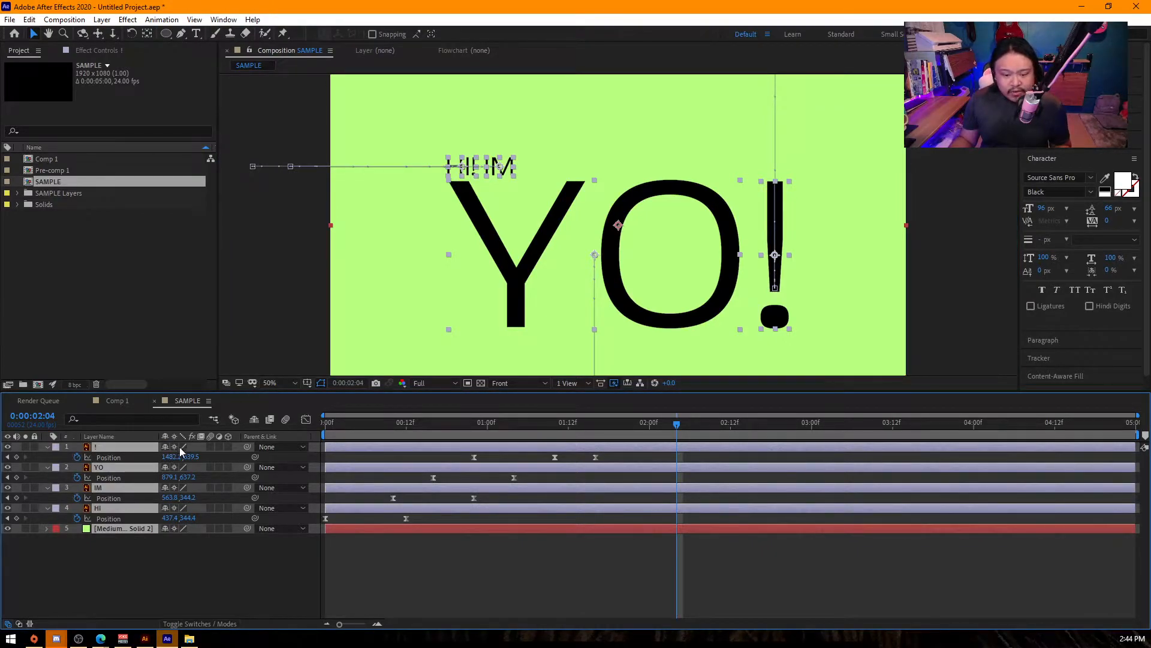
pyautogui.click(154, 563)
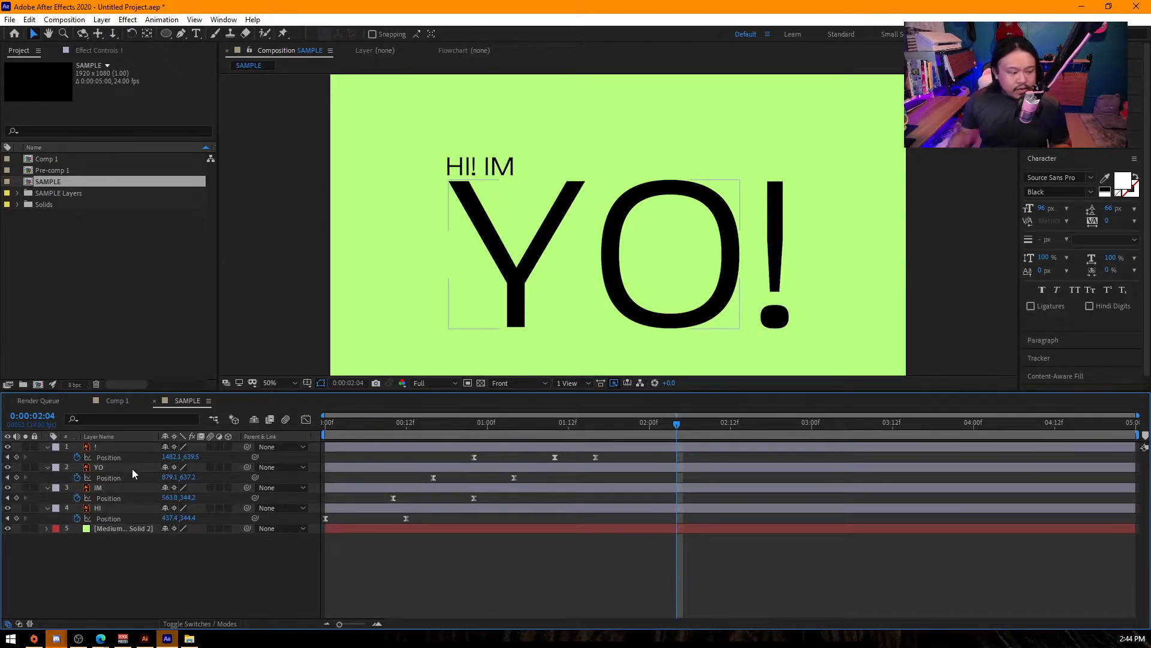
# - Add a null object to the composition and rename it camera
pyautogui.rightClick(219, 550)
pyautogui.moveTo(251, 417)
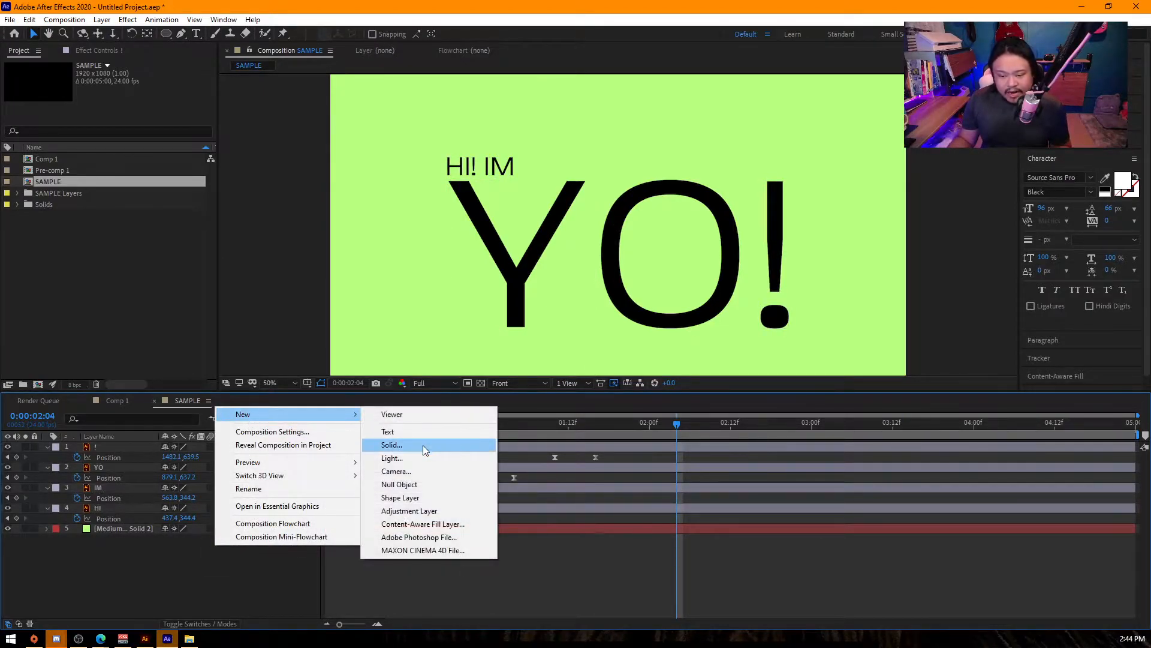
pyautogui.click(413, 484)
pyautogui.press('Return')
pyautogui.write('camera')
pyautogui.press('Return')
# - Parent the HI, IM, YO and ! layers to the camera null
pyautogui.click(117, 517)
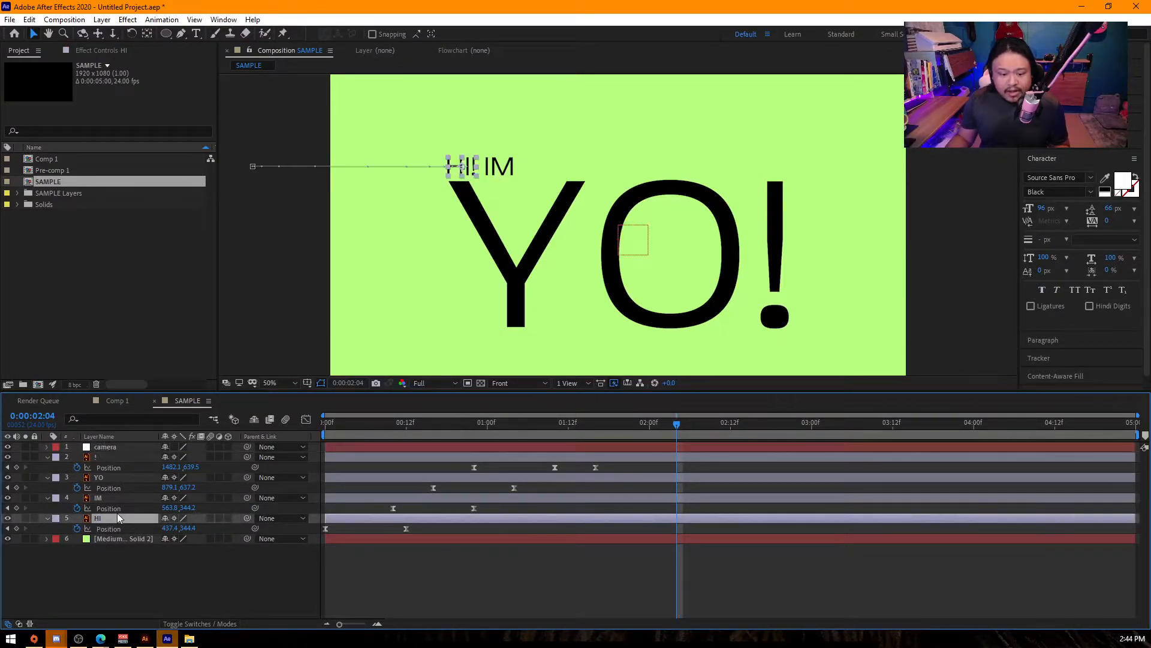
pyautogui.keyDown('shift'); pyautogui.click(98, 457); pyautogui.keyUp('shift')
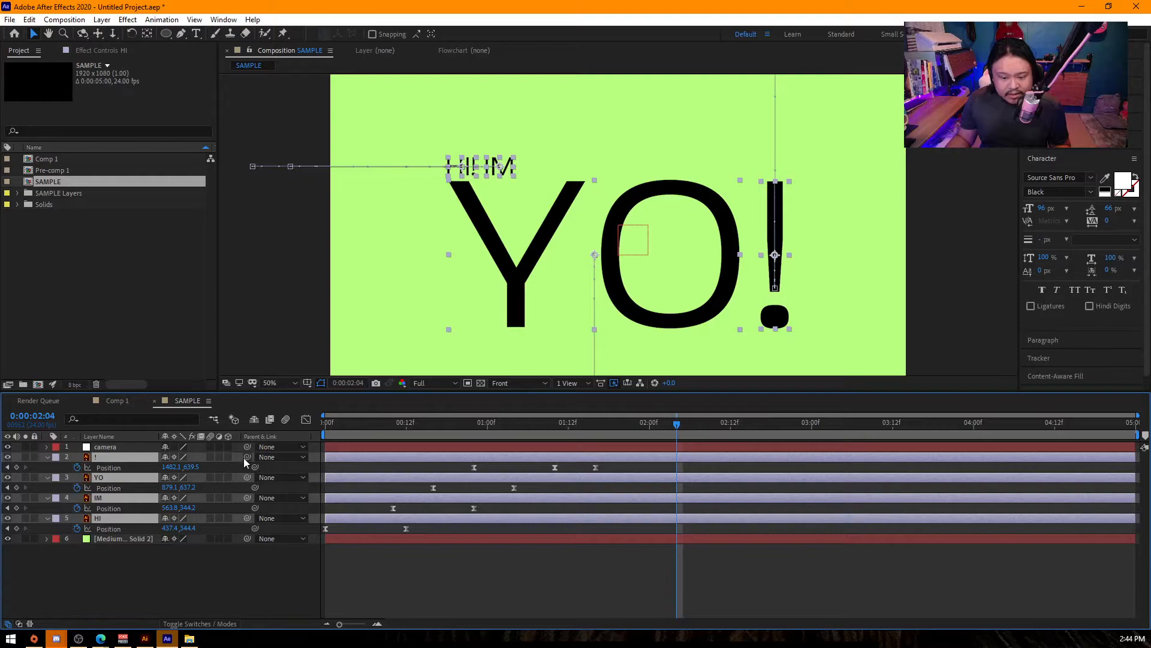
pyautogui.moveTo(248, 461); pyautogui.dragTo(114, 447)
# - At frame 10, scale the camera null to 379% and move it to about 2941, 1312 to frame the HI! text
pyautogui.click(105, 447)
pyautogui.moveTo(345, 423); pyautogui.dragTo(312, 434)
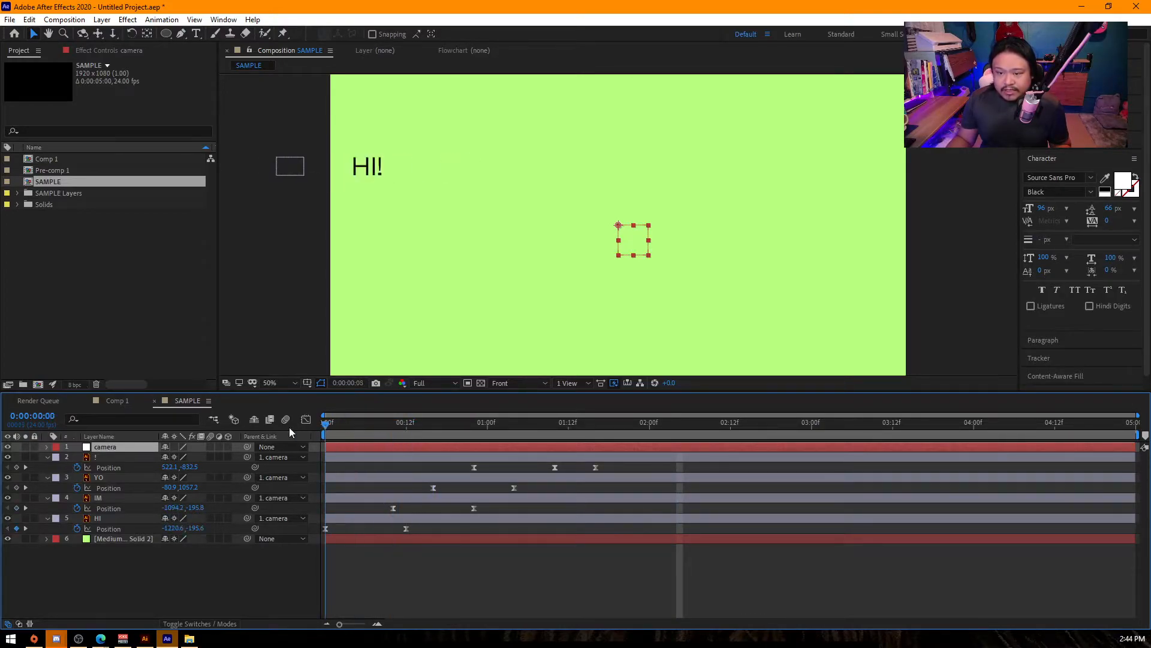
pyautogui.press(',')
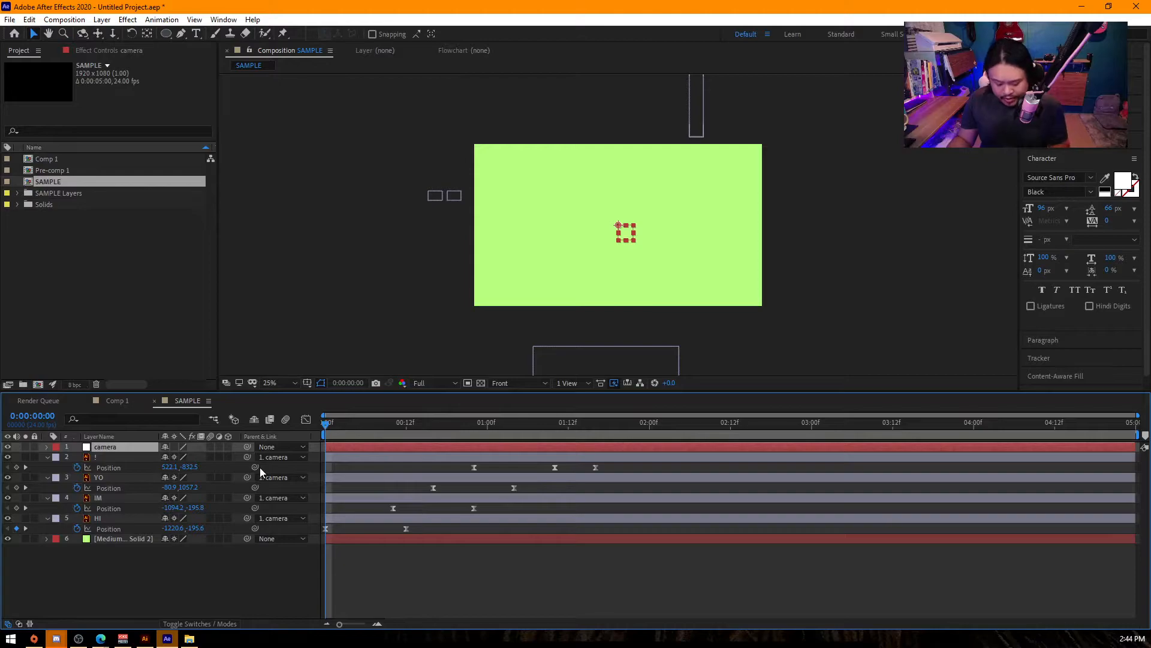
pyautogui.press('p')
pyautogui.hotkey('shift', 's')
pyautogui.moveTo(386, 435); pyautogui.dragTo(393, 430)
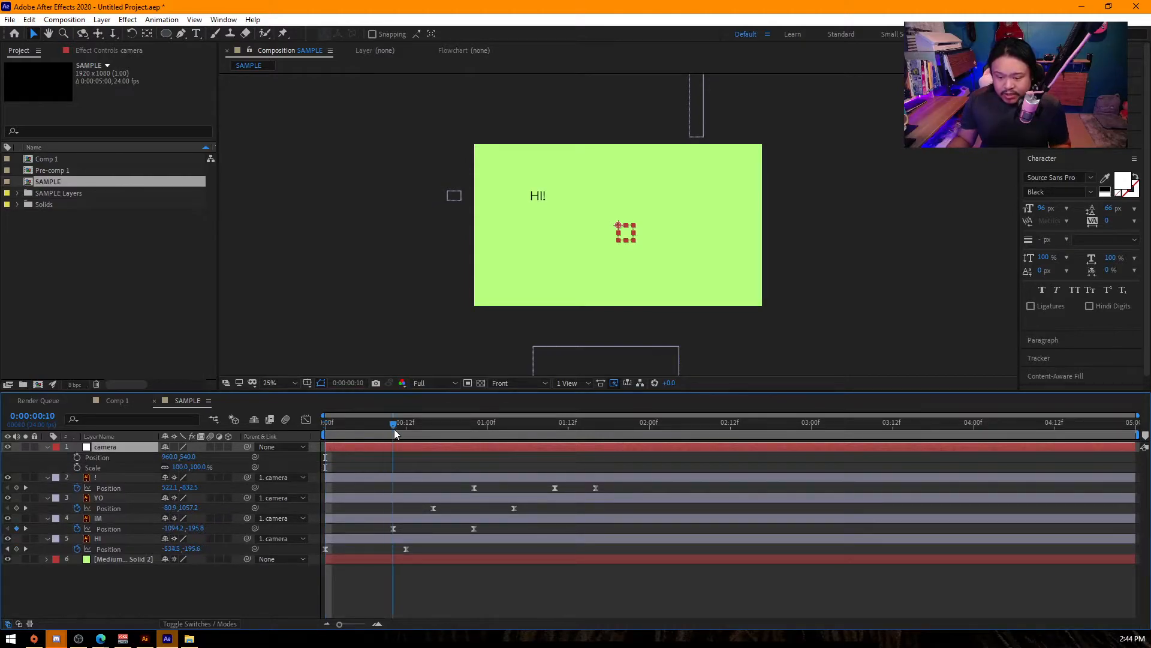
pyautogui.moveTo(187, 456); pyautogui.dragTo(279, 475)
pyautogui.moveTo(204, 468); pyautogui.dragTo(368, 463)
pyautogui.moveTo(189, 458); pyautogui.dragTo(432, 470)
pyautogui.moveTo(169, 457); pyautogui.dragTo(720, 483)
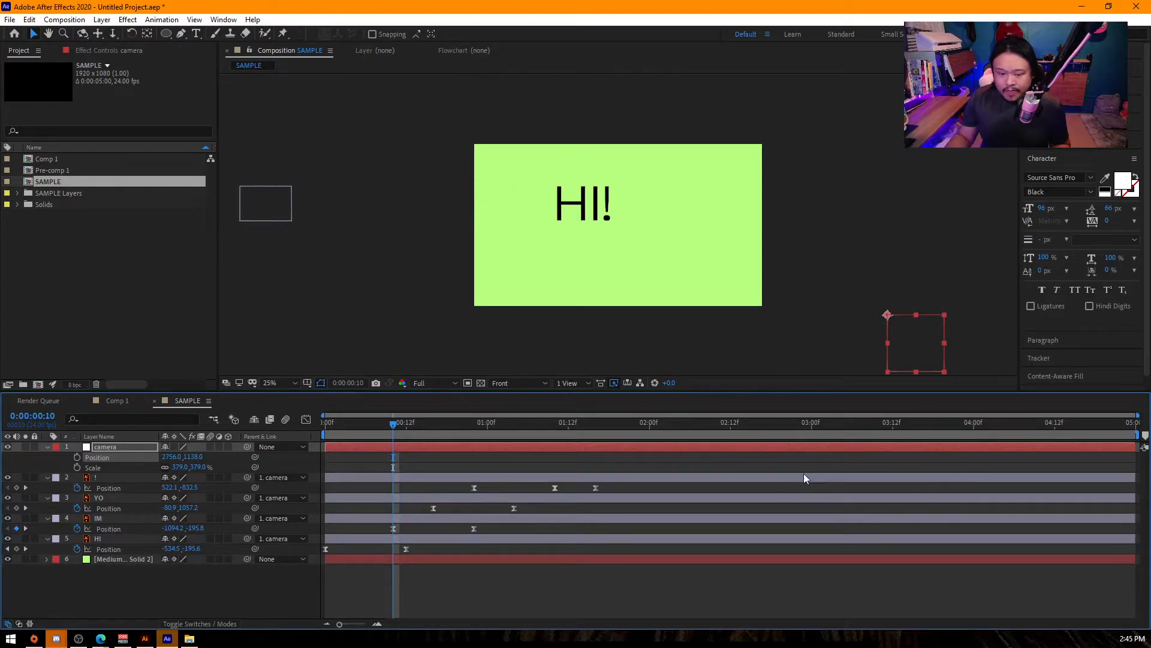
pyautogui.moveTo(184, 459); pyautogui.dragTo(216, 494)
# - Show the title/action safe guides and set the camera null's X position to 2995 to centre HI!
pyautogui.click(321, 383)
pyautogui.click(348, 396)
pyautogui.scroll(4, 720, 290)
pyautogui.scroll(-2, 721, 290)
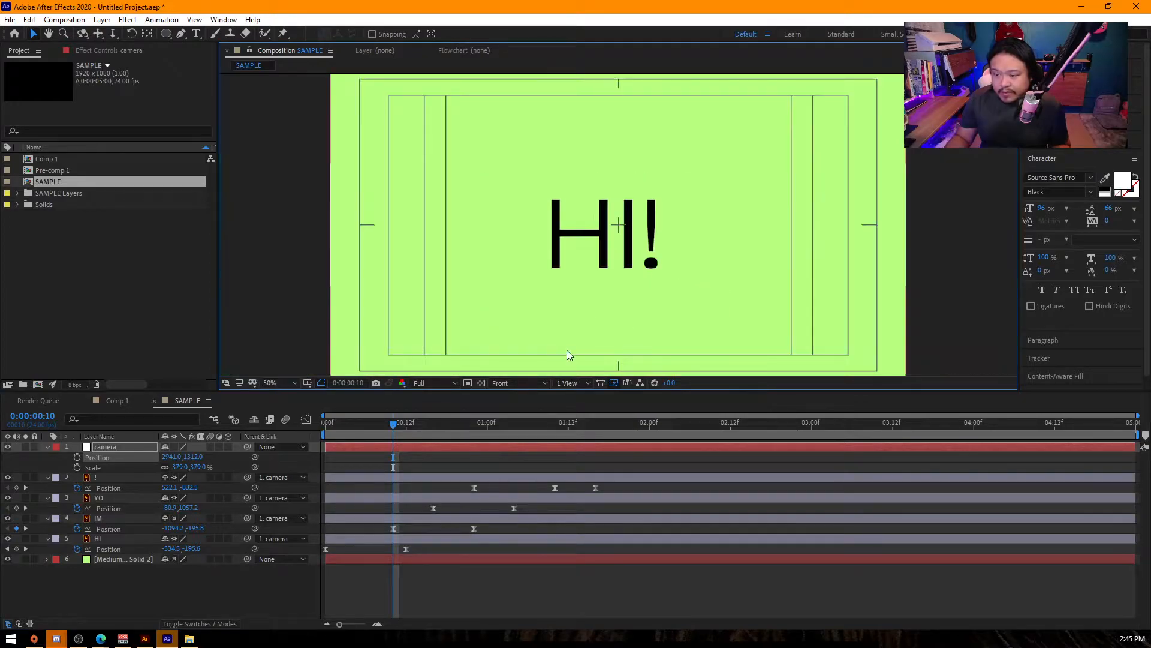
pyautogui.moveTo(167, 456)
pyautogui.mouseDown()
pyautogui.moveTo(184, 456)
pyautogui.moveTo(171, 456)
pyautogui.mouseUp()
pyautogui.click(171, 456)
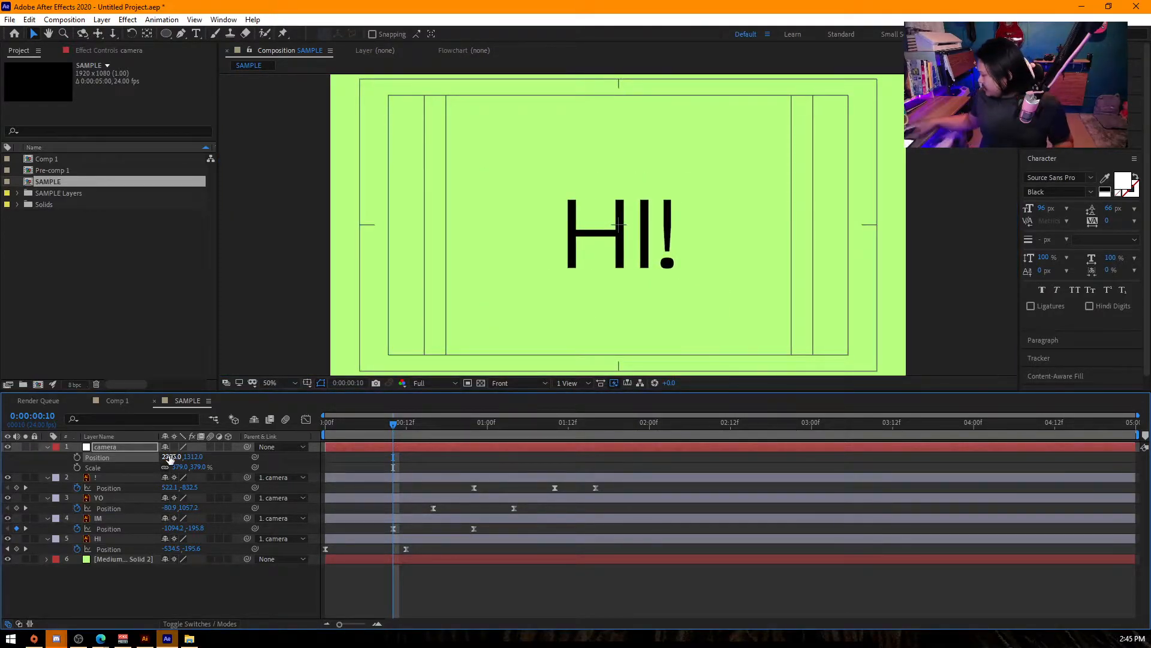
pyautogui.write('2995')
pyautogui.press('Return')
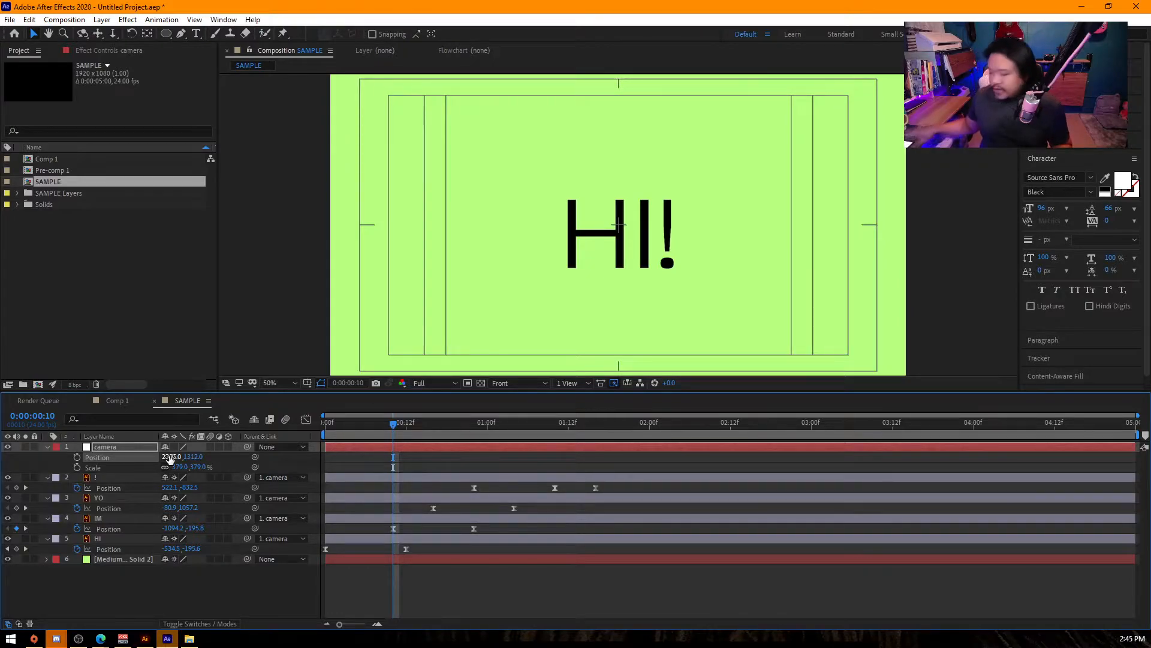
# - Set the camera null's Y position to 1285 and start its position keyframes at frame 16
pyautogui.moveTo(193, 461); pyautogui.dragTo(177, 459)
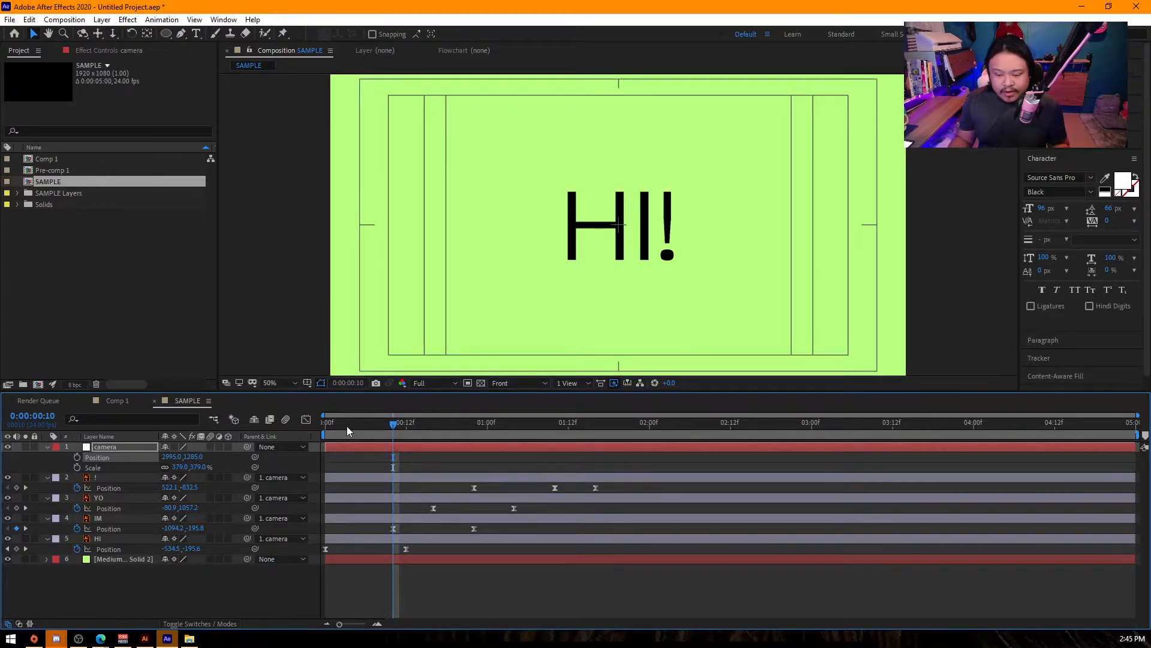
pyautogui.moveTo(347, 426); pyautogui.dragTo(434, 451)
pyautogui.click(77, 456)
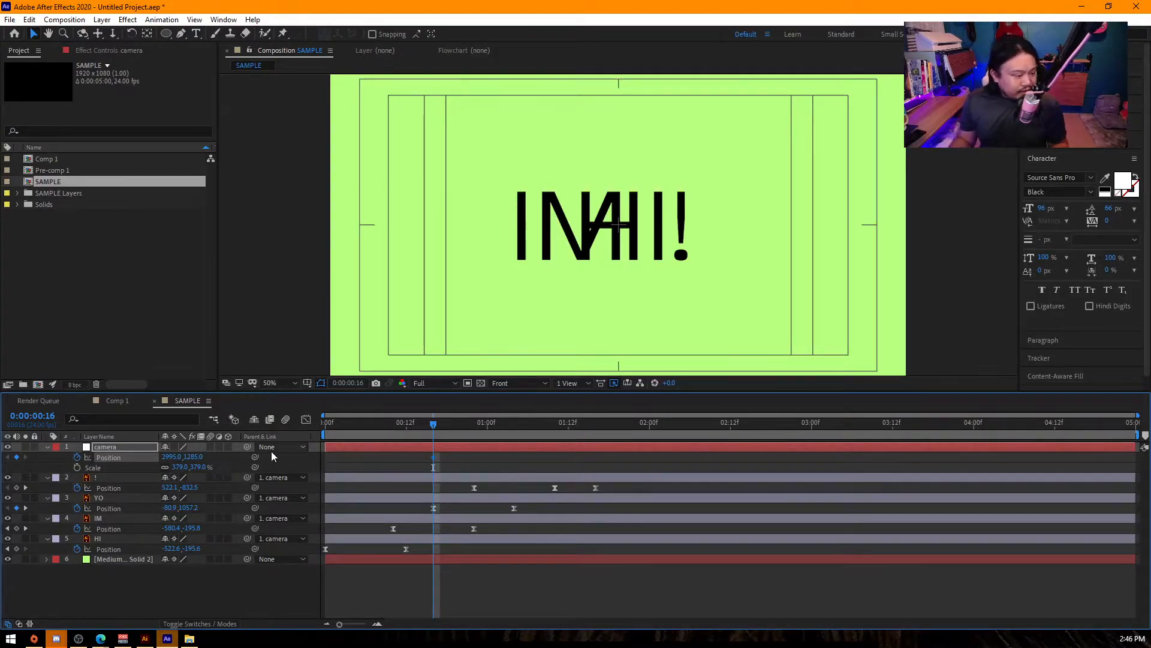
# - At 1:00, keyframe the camera null's X position at 2685 to centre HI! IM, and scrub through the move
pyautogui.moveTo(434, 429); pyautogui.dragTo(489, 456)
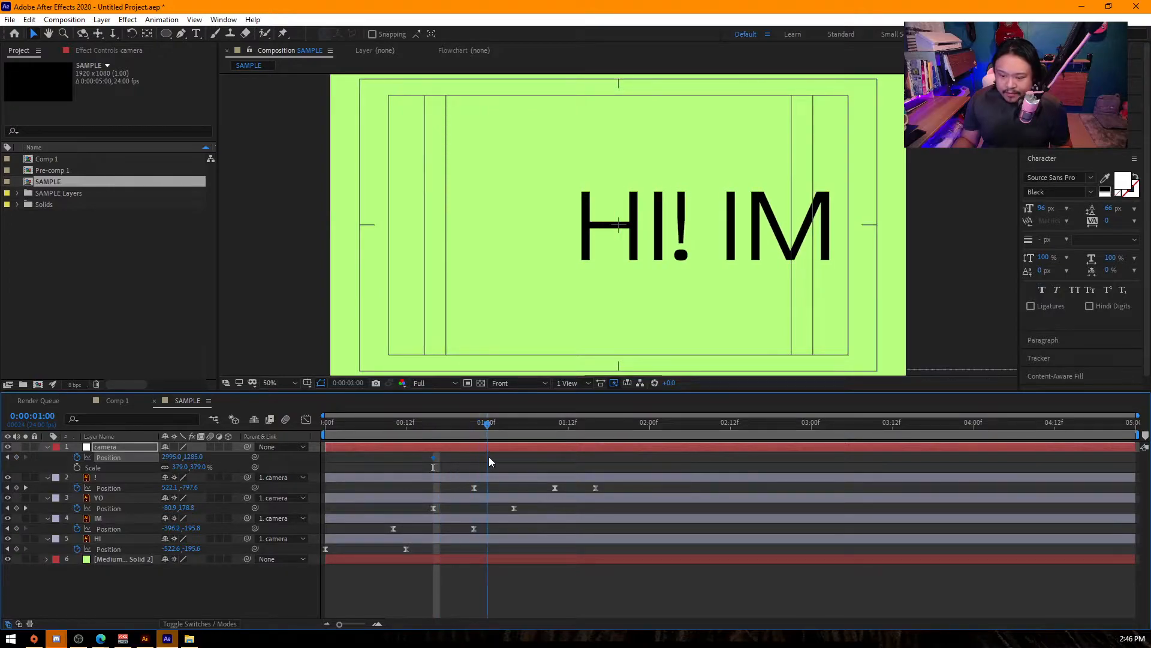
pyautogui.moveTo(173, 457); pyautogui.dragTo(111, 457)
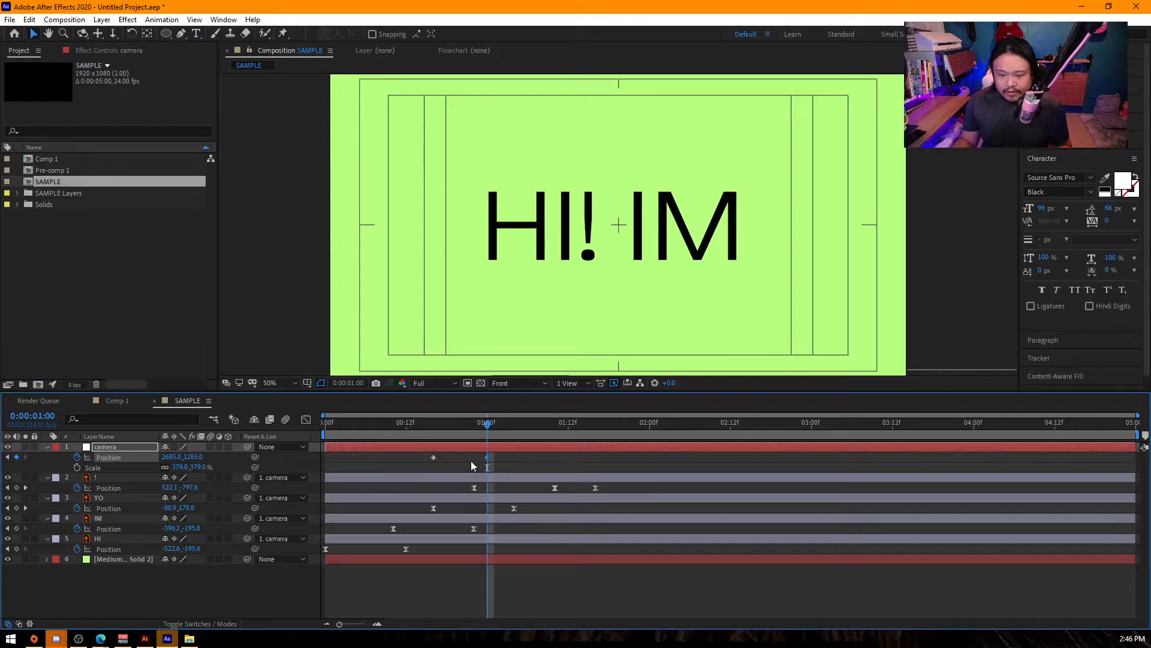
pyautogui.press('Home')
pyautogui.moveTo(424, 445); pyautogui.dragTo(491, 469)
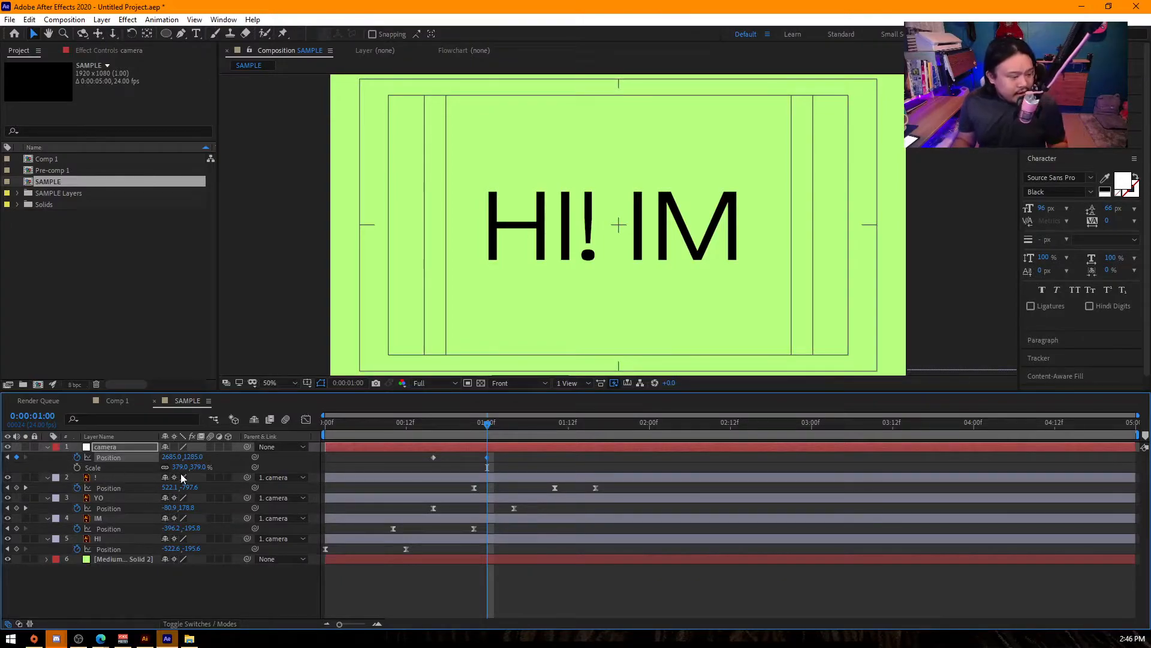
# - Start the camera's scale keyframes at 1:00, and at 1:12 set its scale to 74% and position to 959, 533
pyautogui.moveTo(457, 419); pyautogui.dragTo(487, 435)
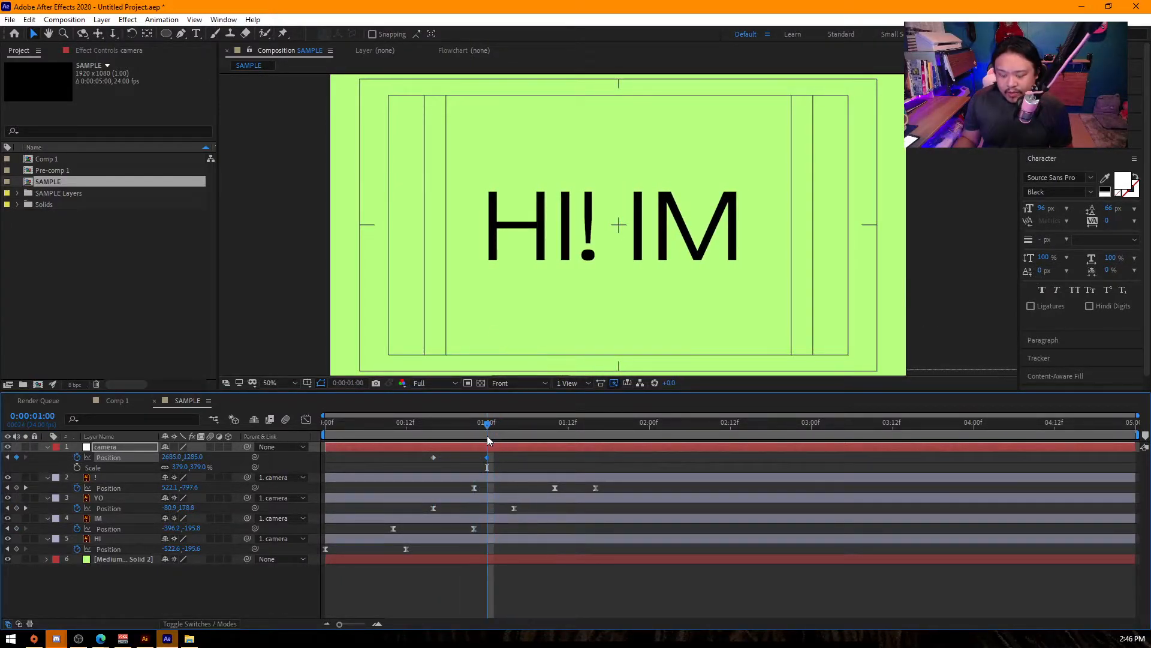
pyautogui.click(77, 467)
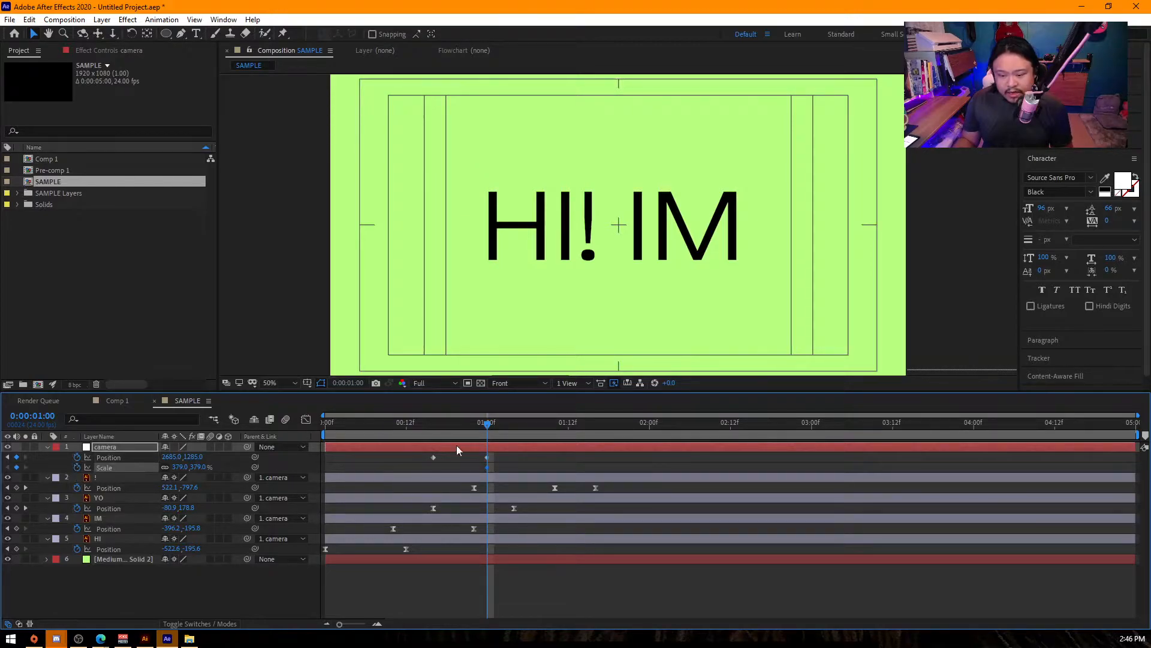
pyautogui.moveTo(568, 430)
pyautogui.mouseDown()
pyautogui.moveTo(656, 434)
pyautogui.moveTo(491, 445)
pyautogui.moveTo(566, 441)
pyautogui.mouseUp()
pyautogui.moveTo(196, 467); pyautogui.dragTo(169, 468)
pyautogui.moveTo(199, 457); pyautogui.dragTo(160, 457)
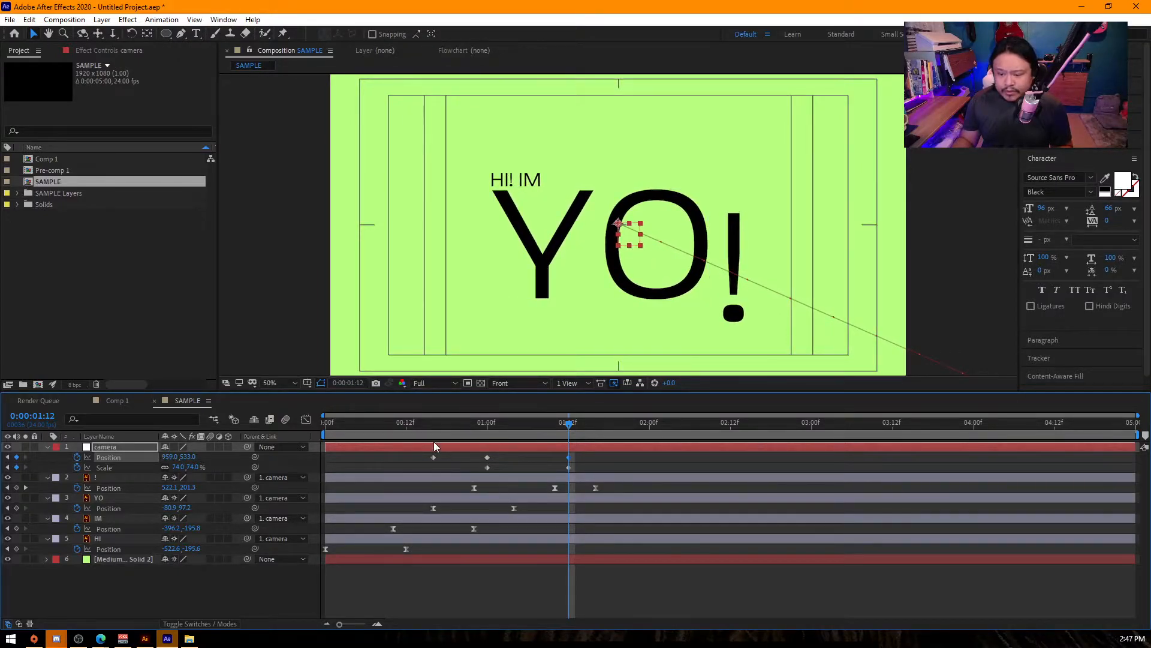
# - Preview the camera move and retime its keyframes, moving the middle pair to frame 22 and the final pair to 1:08
pyautogui.press('Home')
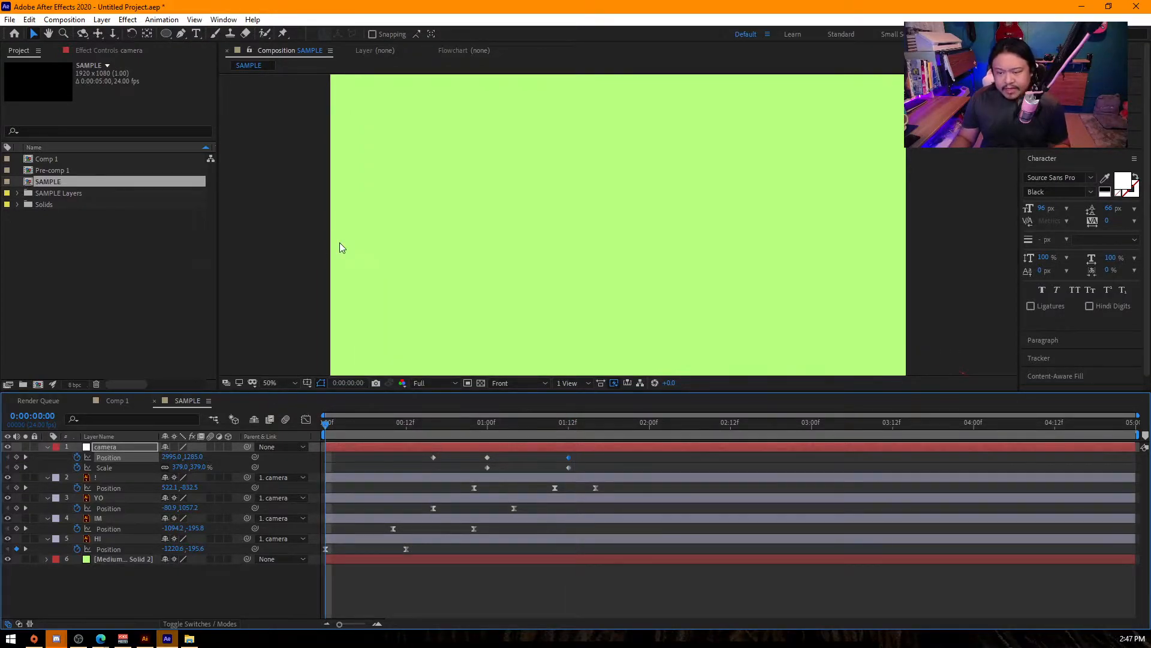
pyautogui.press('space')
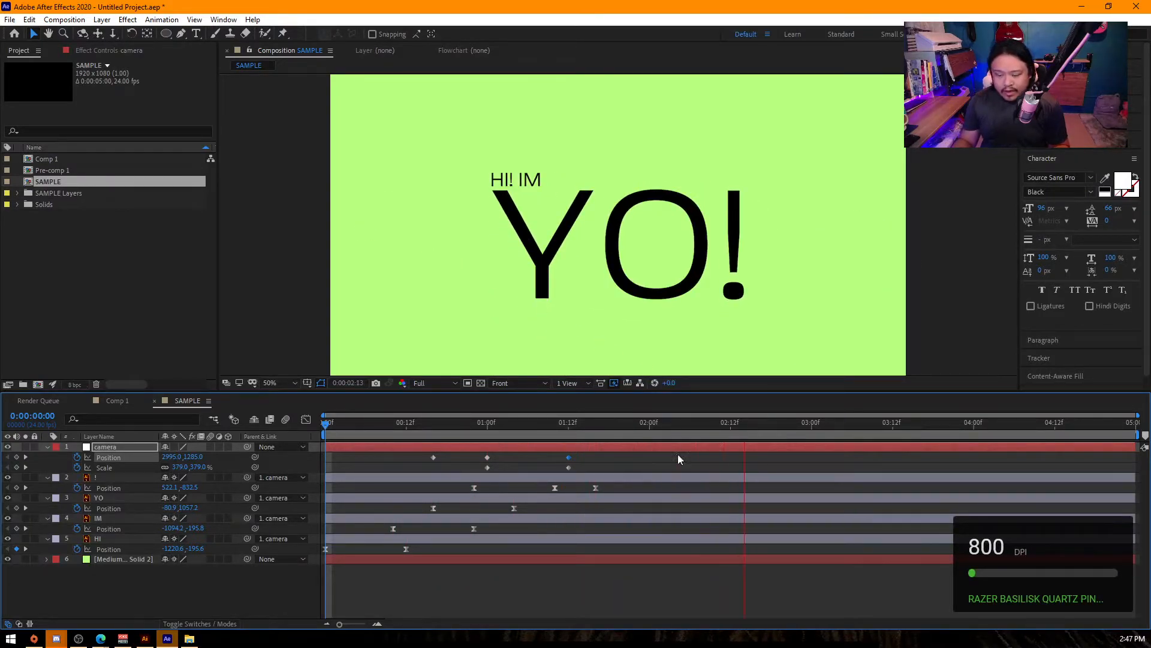
pyautogui.press('space')
pyautogui.moveTo(570, 466); pyautogui.dragTo(533, 466)
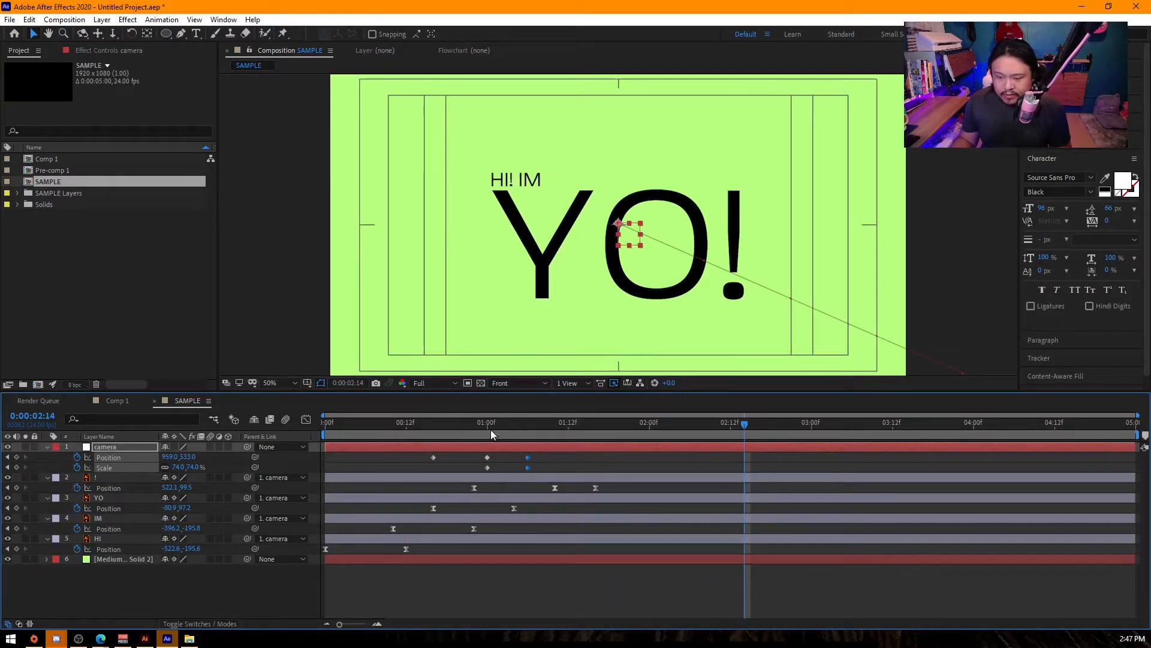
pyautogui.press('Home')
pyautogui.press('space')
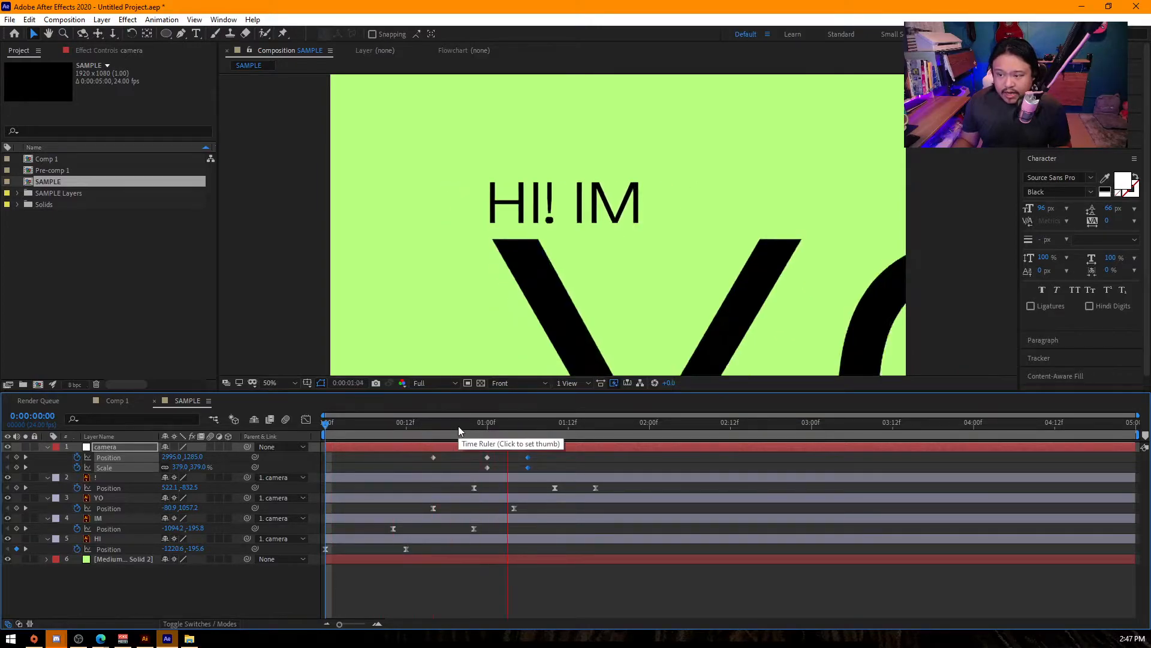
pyautogui.press('space')
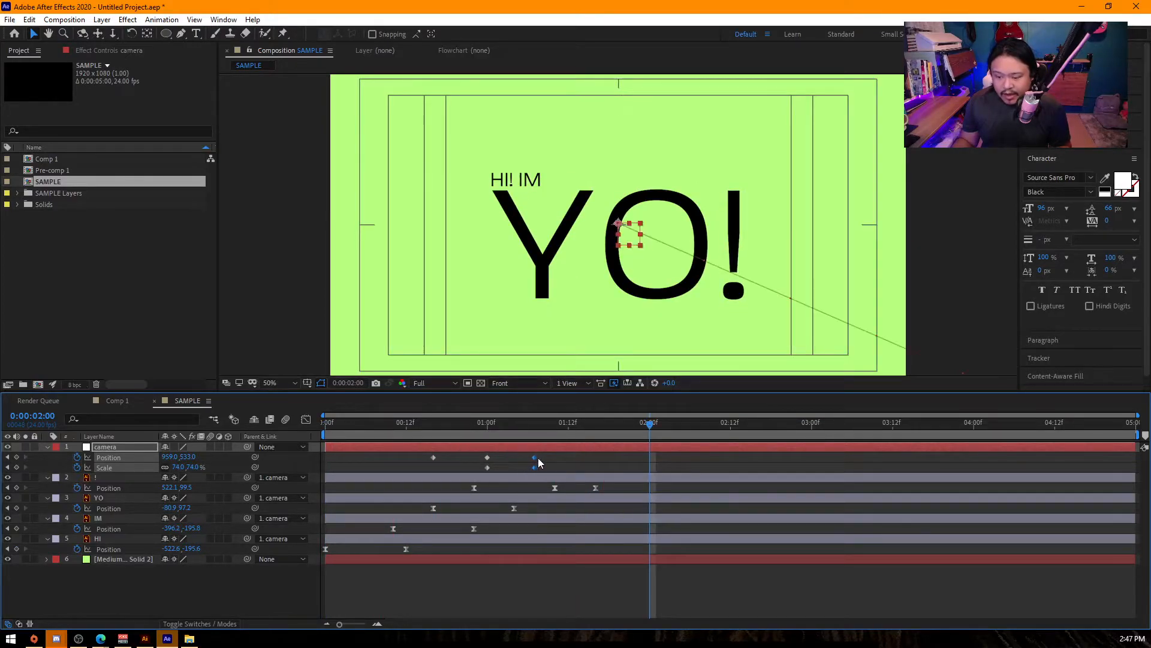
pyautogui.moveTo(493, 453); pyautogui.dragTo(485, 471)
pyautogui.moveTo(487, 467); pyautogui.dragTo(476, 465)
# - Easy-ease all the camera's position and scale keyframes and reshape their speed curves in the Graph Editor
pyautogui.moveTo(556, 453); pyautogui.dragTo(413, 470)
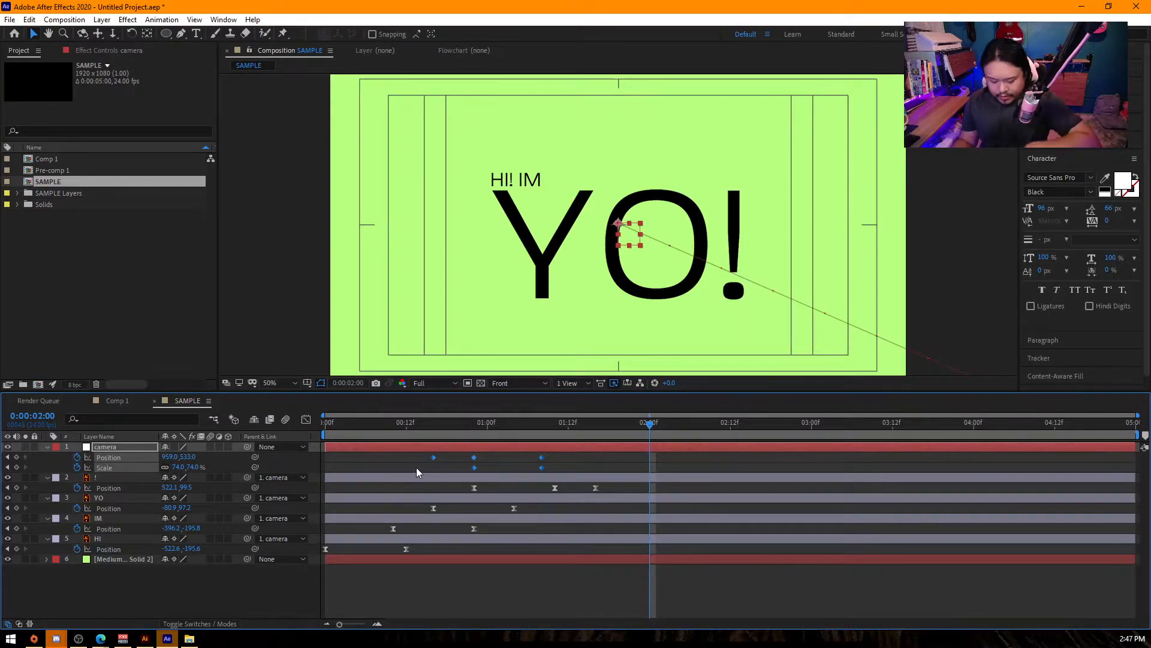
pyautogui.click(306, 418)
pyautogui.moveTo(501, 542); pyautogui.dragTo(463, 580)
pyautogui.press('=')
pyautogui.moveTo(558, 624); pyautogui.dragTo(471, 626)
pyautogui.moveTo(500, 571); pyautogui.dragTo(574, 571)
# - Preview the eased camera animation from frame 16 and again from the start
pyautogui.click(429, 423)
pyautogui.press('space')
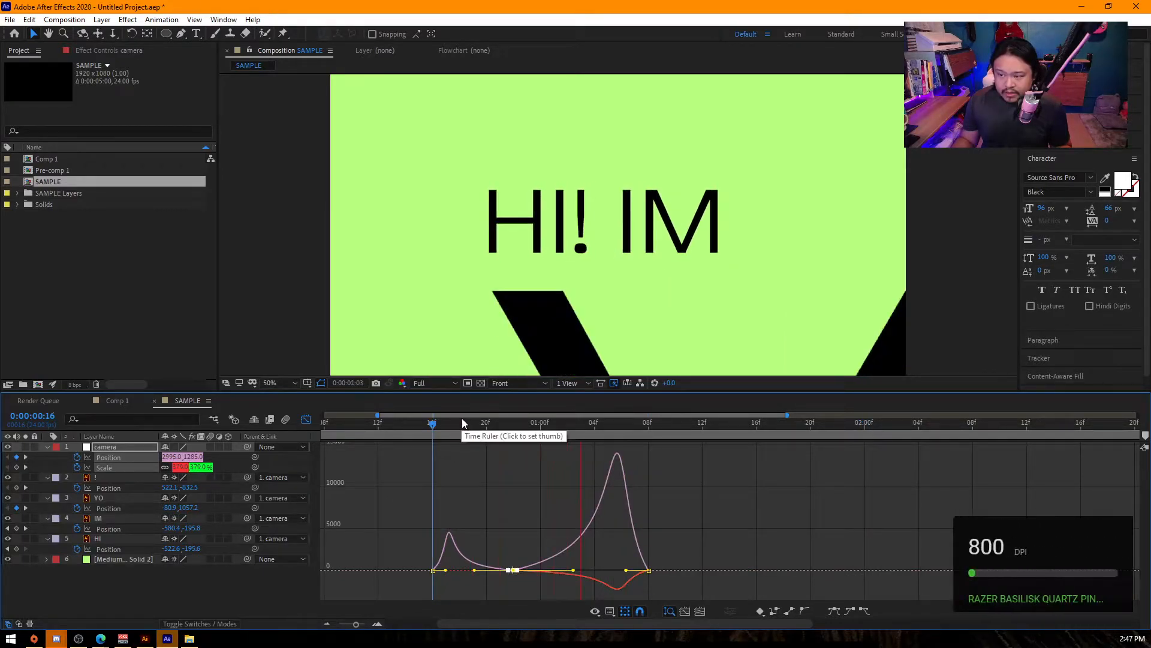
pyautogui.press('space')
pyautogui.moveTo(382, 421); pyautogui.dragTo(278, 436)
pyautogui.press('-')
pyautogui.moveTo(382, 424); pyautogui.dragTo(276, 437)
pyautogui.press('space')
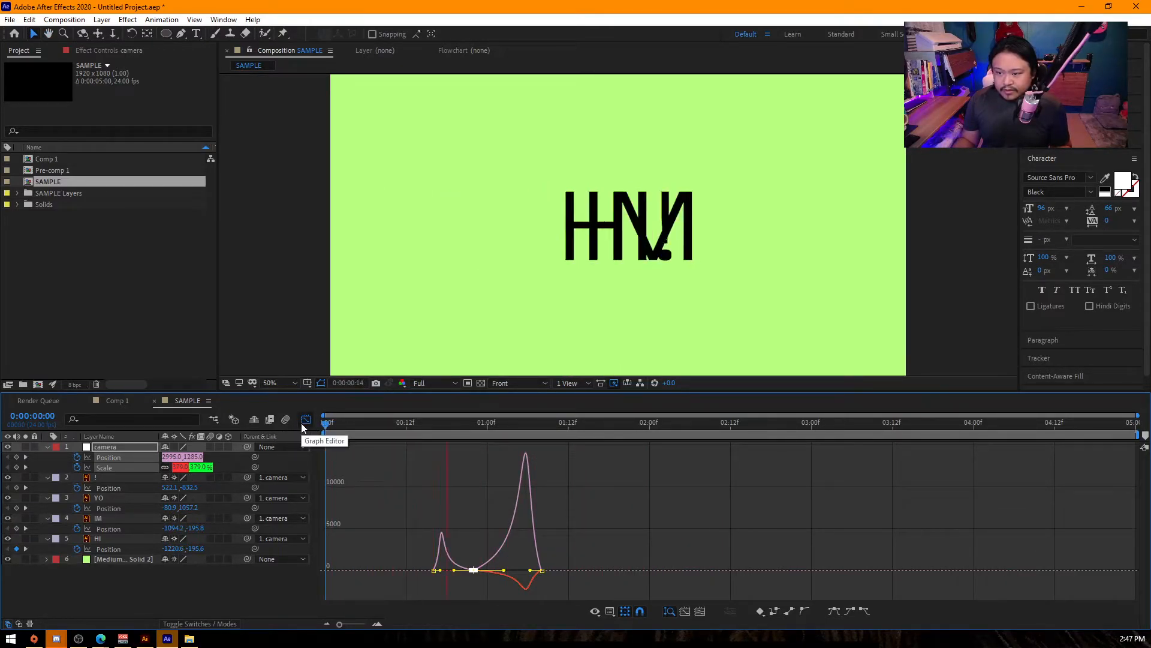
pyautogui.press('space')
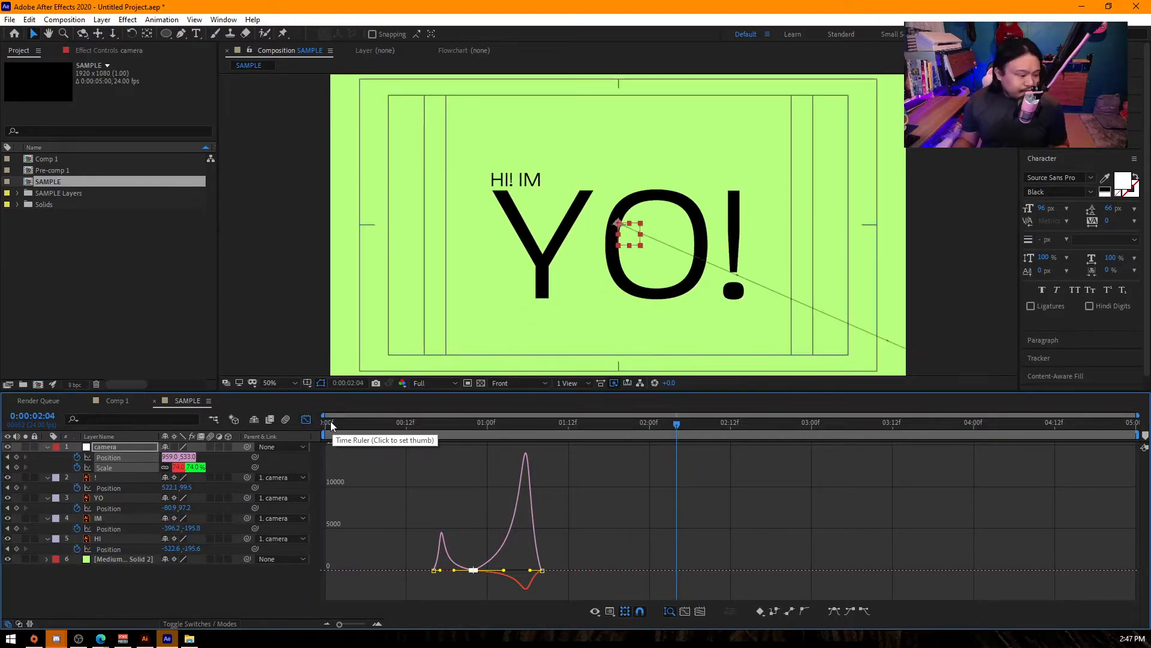
# - Return to the layer bar view and move the camera's first position keyframe to frame 12
pyautogui.click(306, 420)
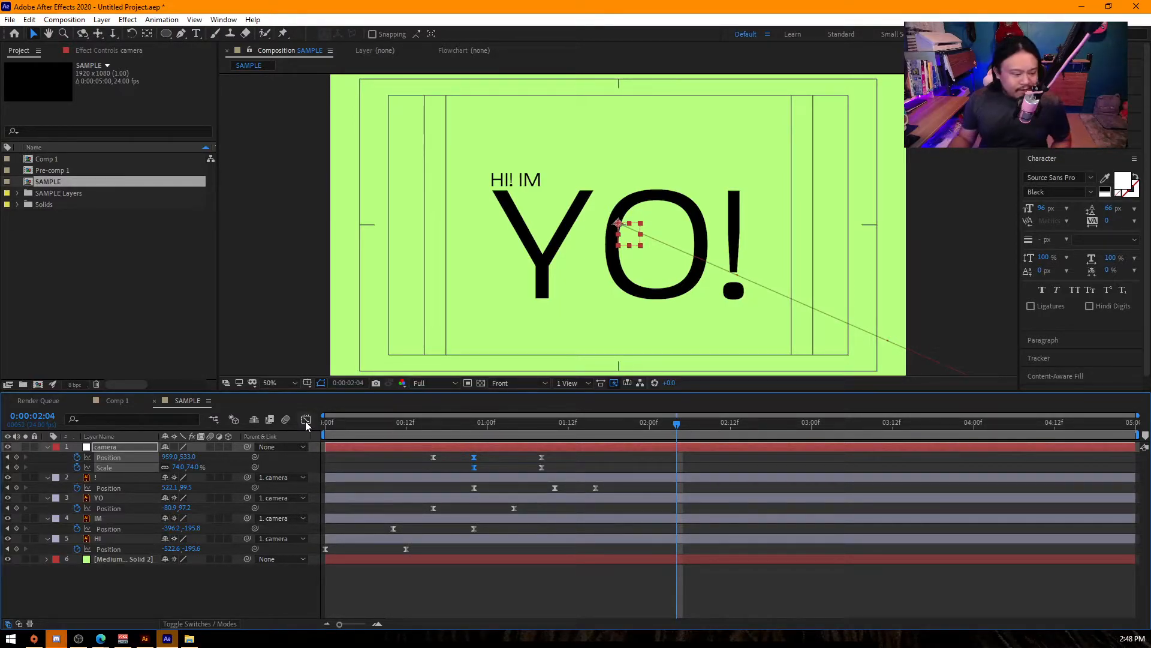
pyautogui.moveTo(433, 427); pyautogui.dragTo(596, 422)
pyautogui.click(433, 457)
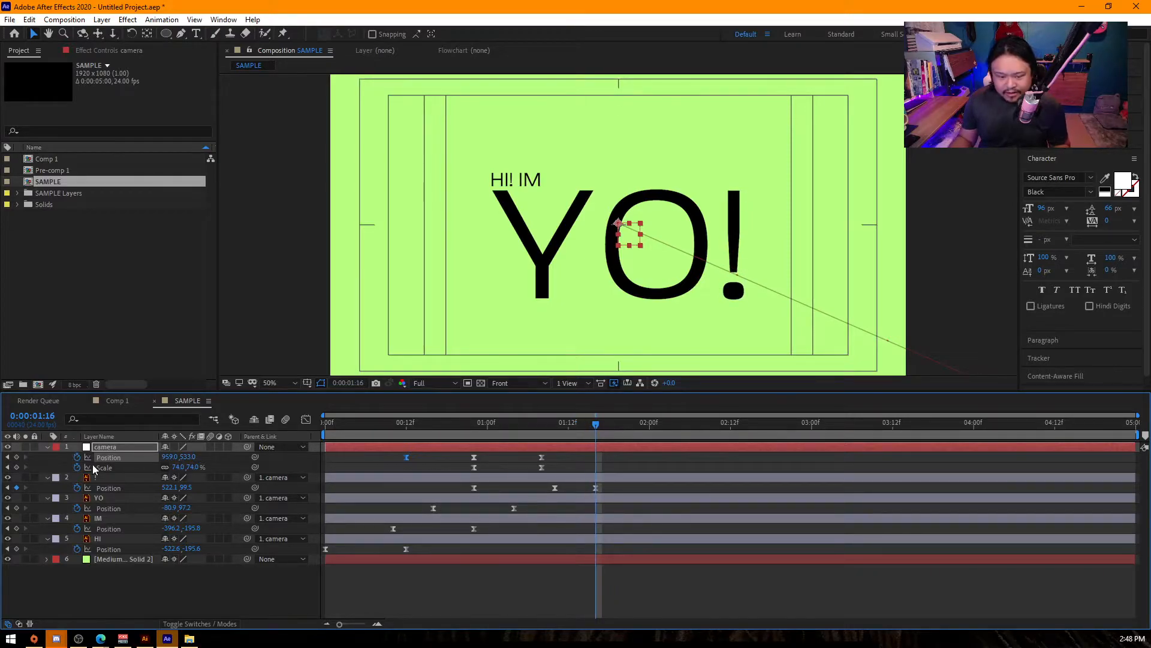
# - Add a vertical camera nudge with position keyframes at about 1:14, 1:22 and 2:06, copying the first one's value to the last
pyautogui.click(16, 457)
pyautogui.click(649, 423)
pyautogui.moveTo(187, 456); pyautogui.dragTo(617, 453)
pyautogui.moveTo(688, 426); pyautogui.dragTo(704, 426)
pyautogui.click(596, 457)
pyautogui.hotkey('ctrl', 'c')
pyautogui.hotkey('ctrl', 'v')
# - Preview the nudge and compress its three position keyframes so they run from 1:14 to 2:00
pyautogui.moveTo(590, 420); pyautogui.dragTo(622, 441)
pyautogui.press('space')
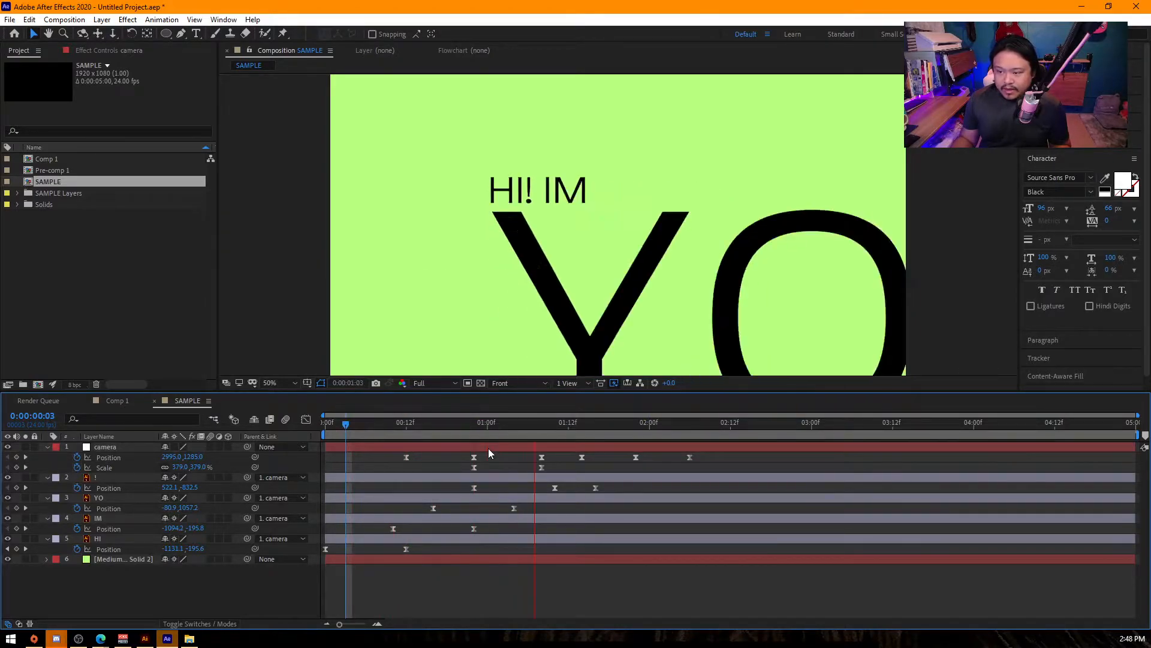
pyautogui.press('space')
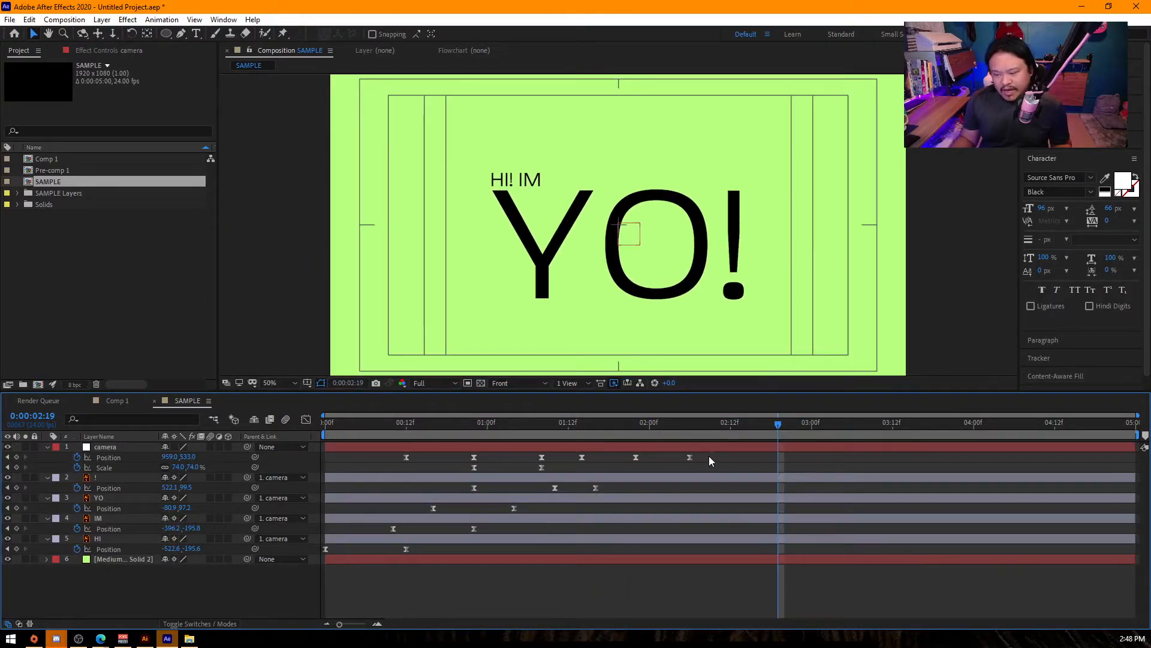
pyautogui.moveTo(708, 461); pyautogui.dragTo(569, 463)
pyautogui.moveTo(690, 457); pyautogui.dragTo(650, 461)
# - Play back the completed camera animation from the start and scrub through to the final frame composition
pyautogui.press('space')
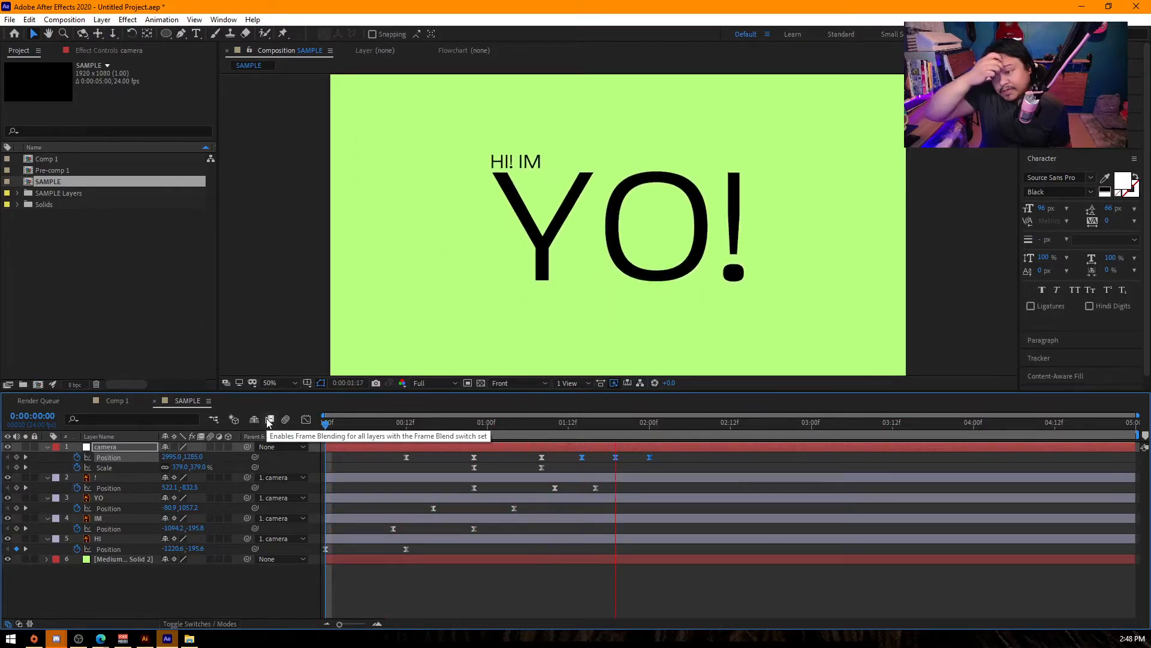
pyautogui.press('space')
pyautogui.press('space')
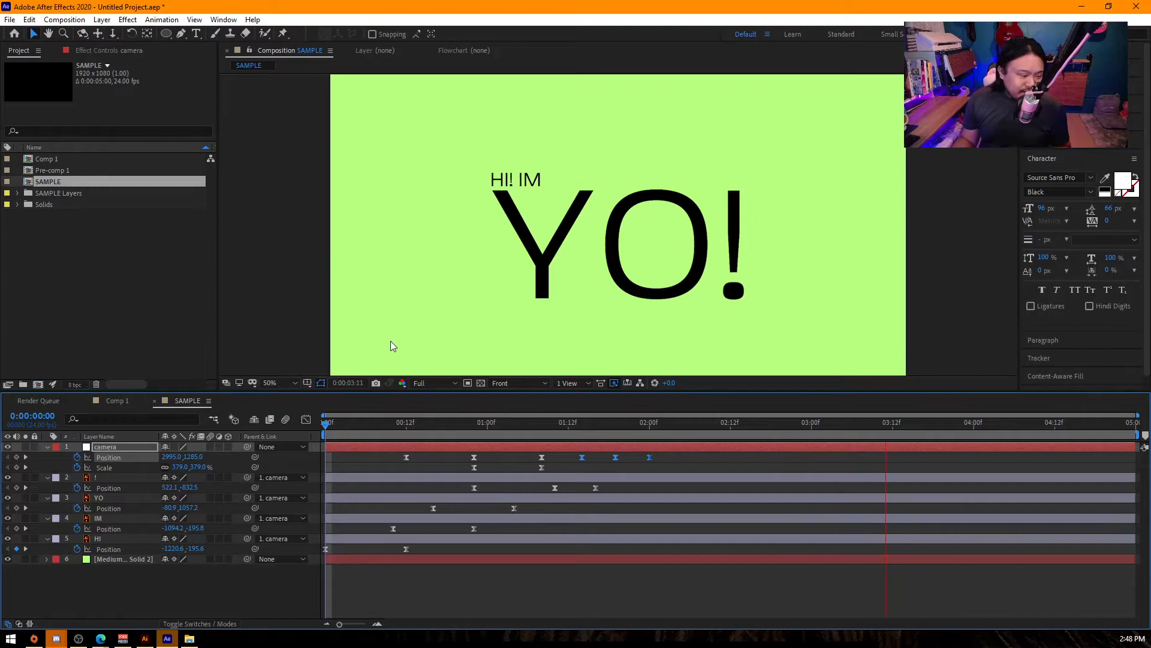
pyautogui.press('space')
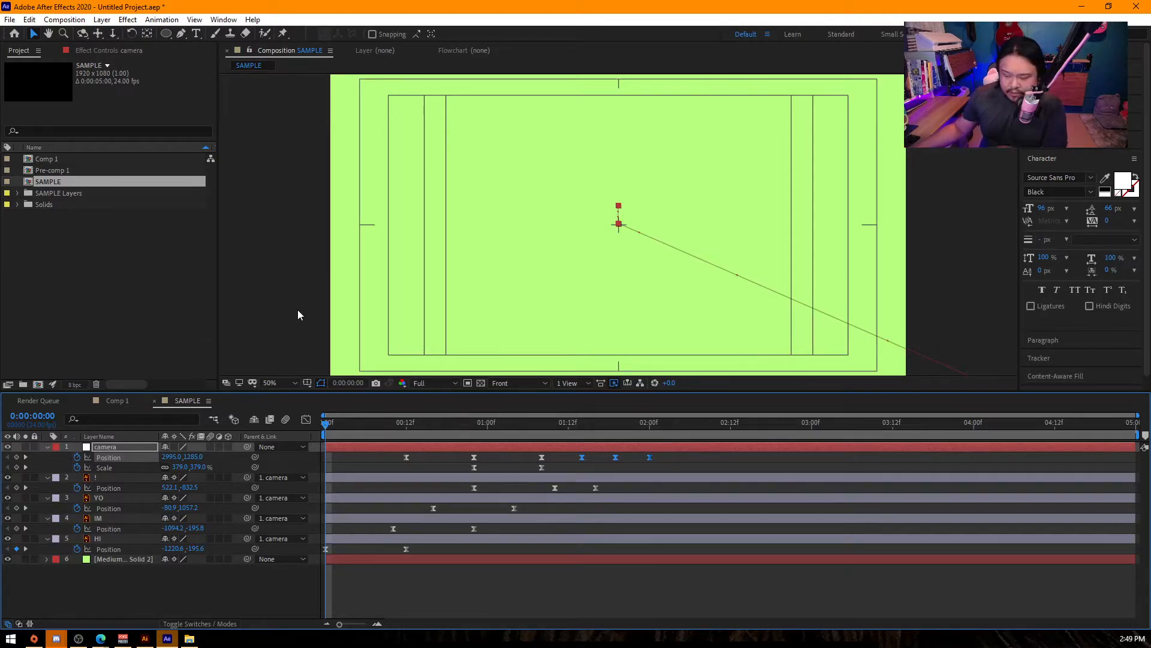
pyautogui.moveTo(325, 426); pyautogui.dragTo(666, 439)
pyautogui.press('Home')
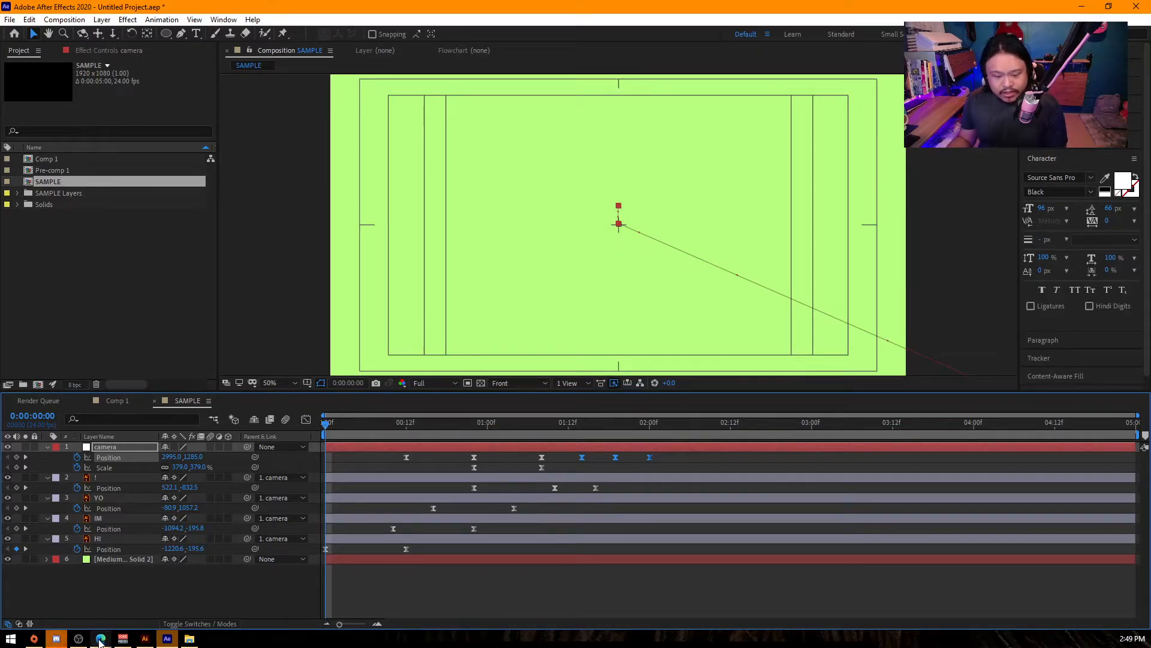
# - Switch to the browser to check the class syllabus document, and return to After Effects
pyautogui.click(102, 639)
pyautogui.click(195, 591)
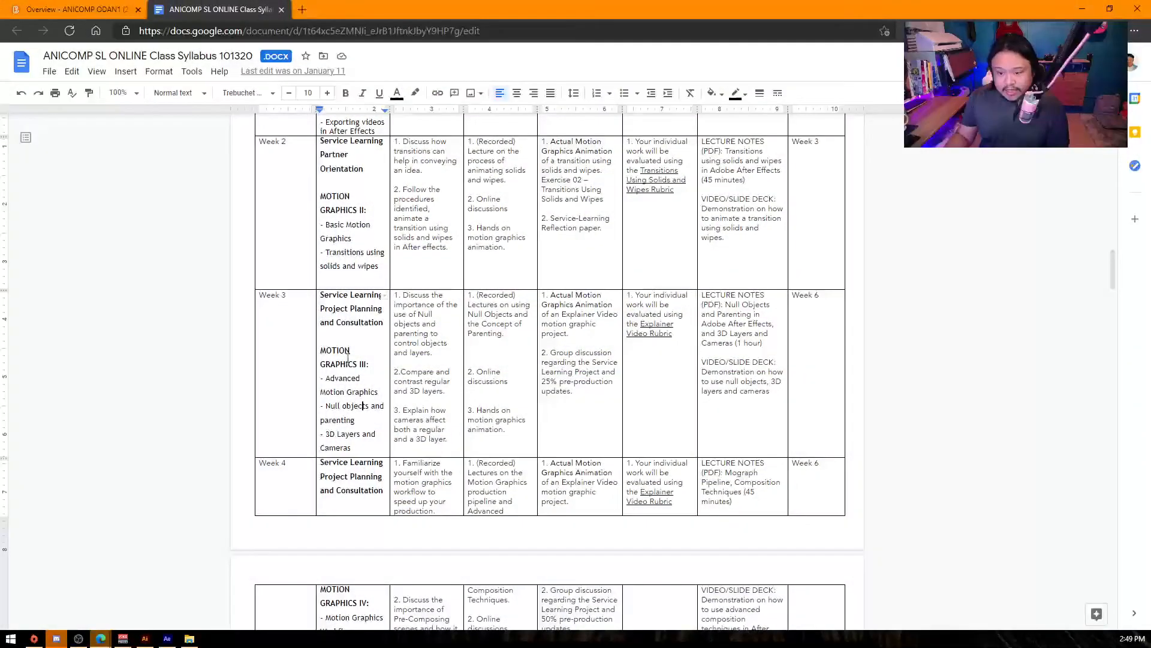
pyautogui.click(167, 638)
# - At 2:02, remove all position and scale keyframes from the camera and text layers
pyautogui.moveTo(420, 433); pyautogui.dragTo(665, 459)
pyautogui.click(665, 463)
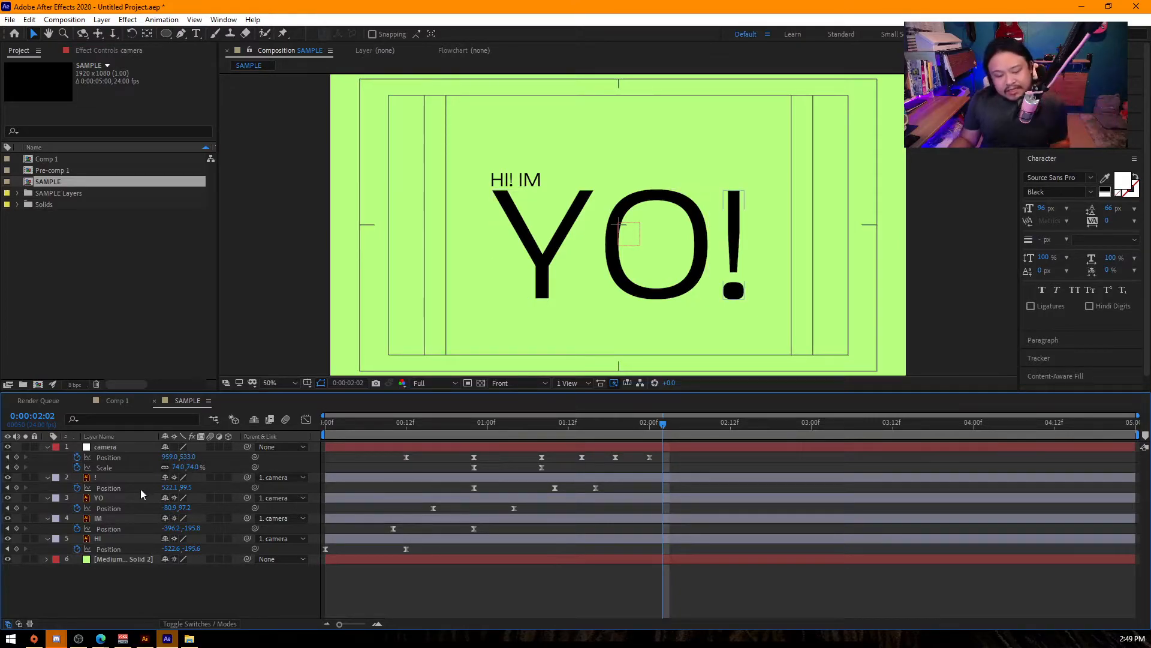
pyautogui.hotkey('ctrl', 'a')
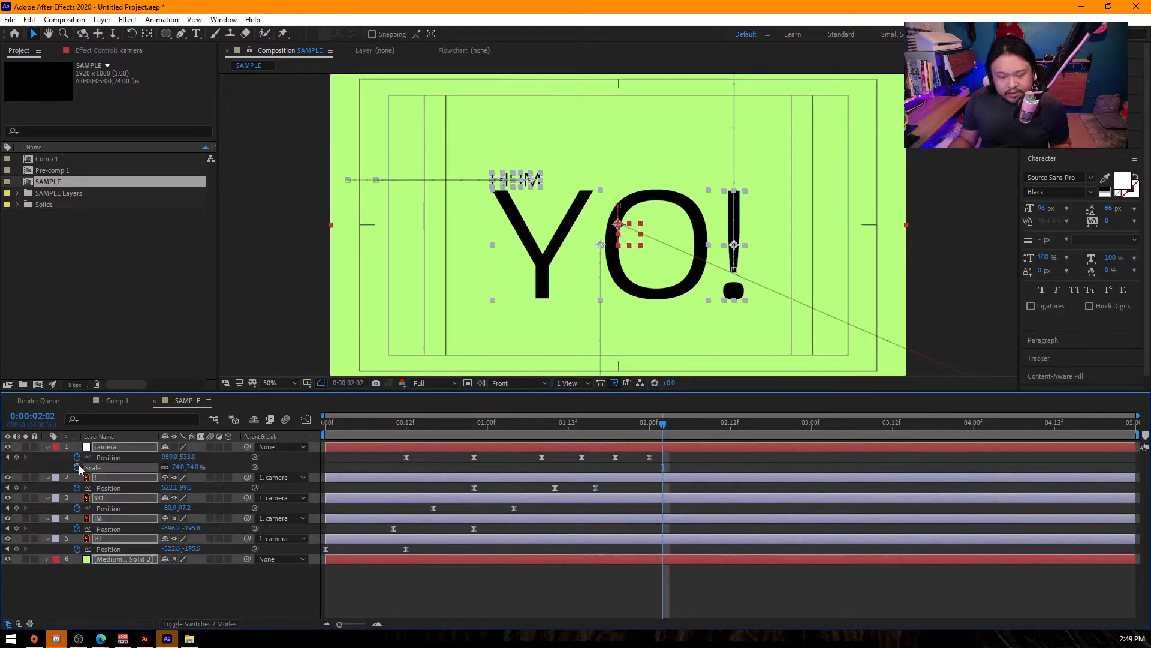
pyautogui.click(77, 457)
pyautogui.click(156, 604)
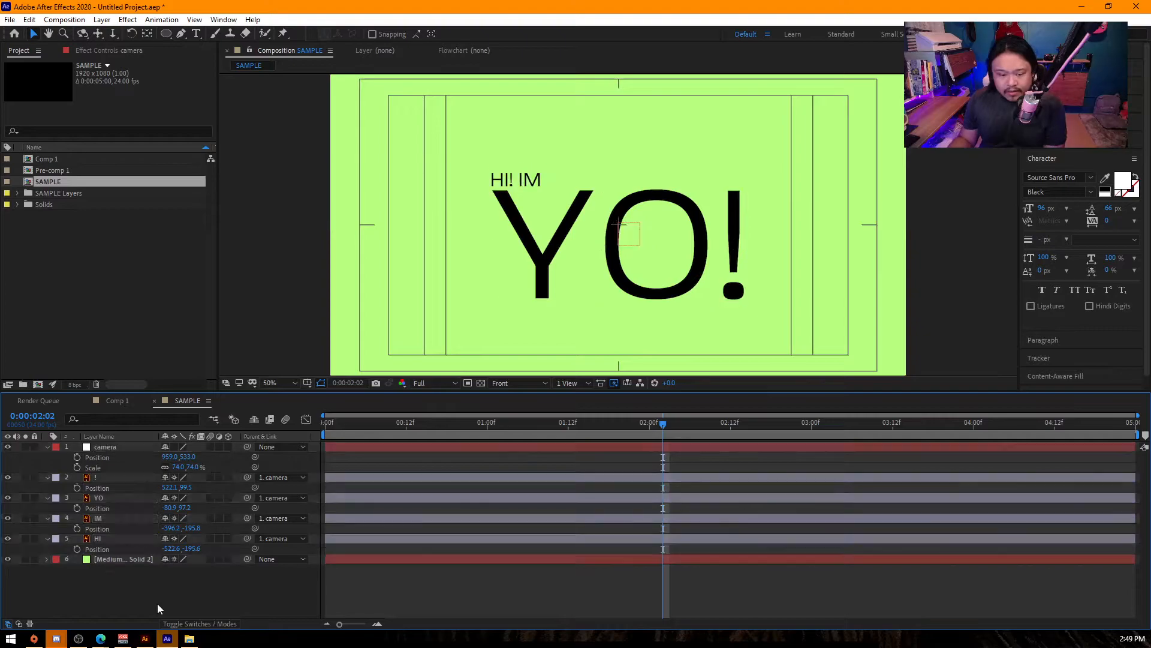
# - Delete the camera null and return to the start of the composition
pyautogui.click(103, 444)
pyautogui.press('Delete')
pyautogui.press('Home')
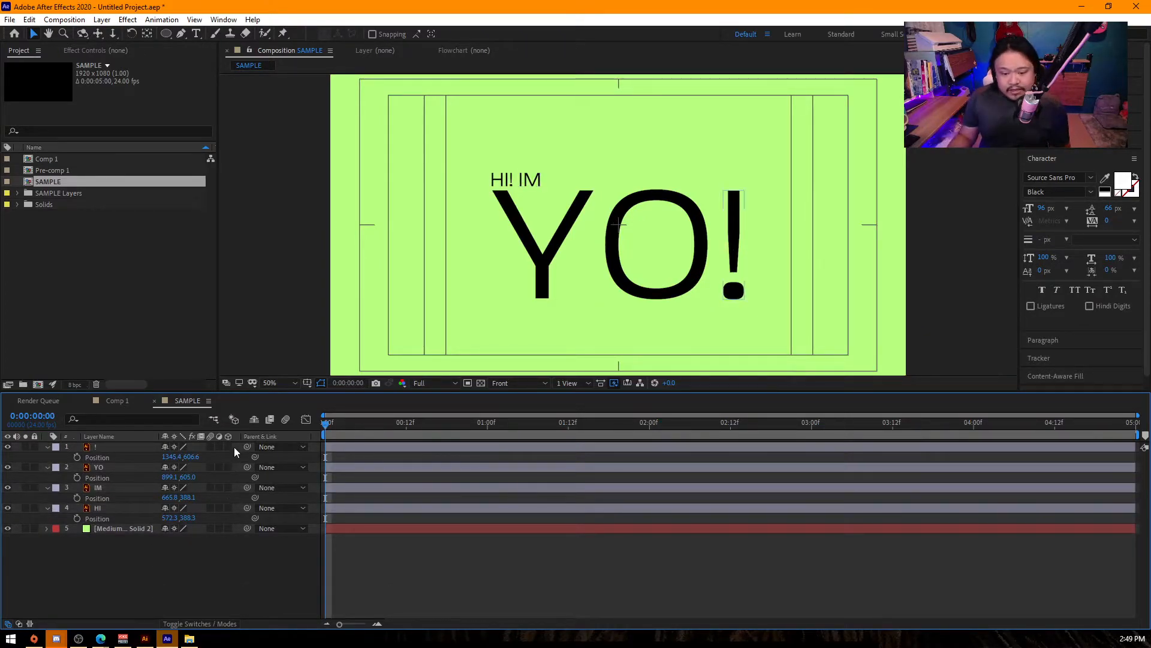
# - Turn the !, YO, IM and HI layers into 3D layers
pyautogui.click(113, 446)
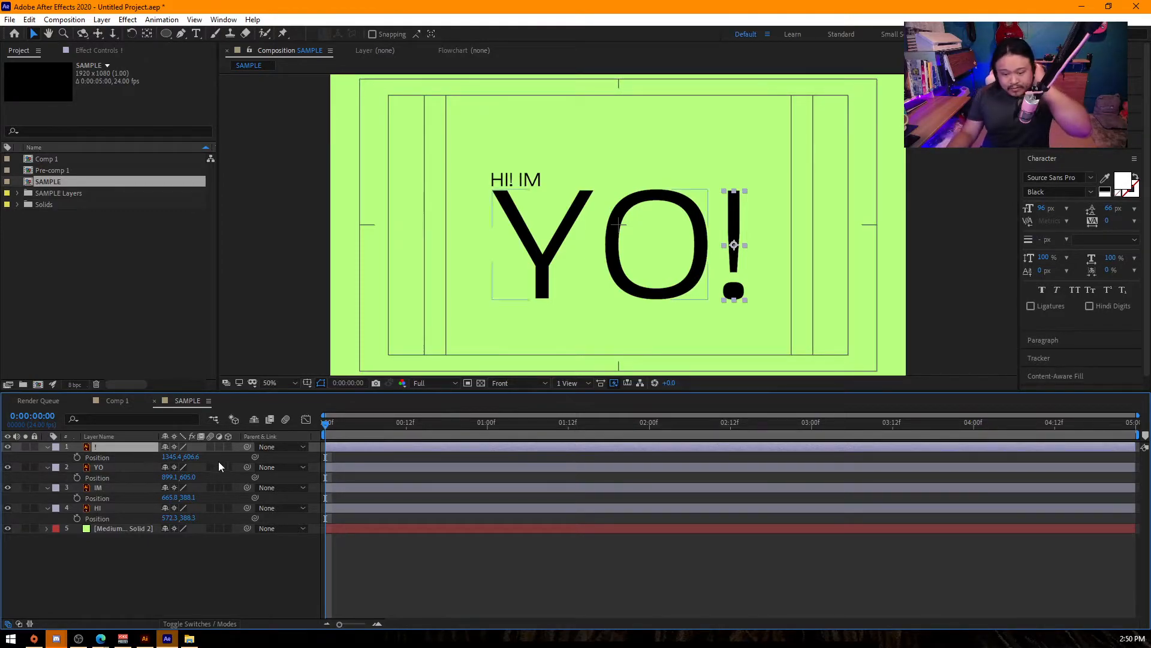
pyautogui.click(201, 624)
pyautogui.click(202, 624)
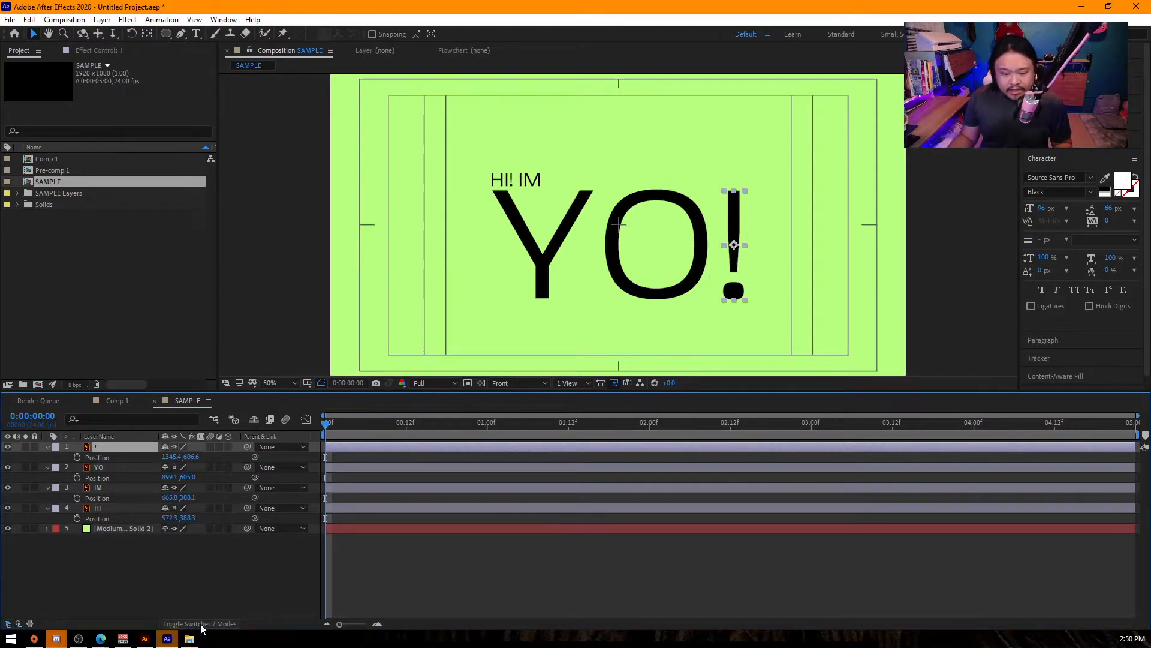
pyautogui.click(228, 446)
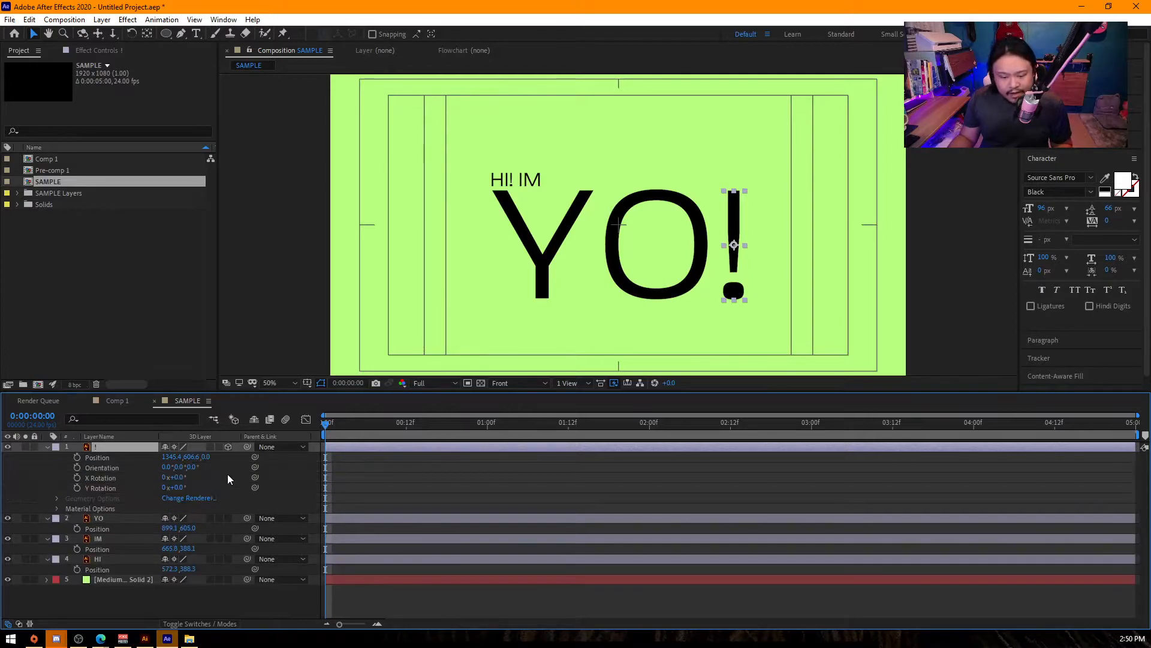
pyautogui.click(228, 517)
pyautogui.click(228, 589)
pyautogui.scroll(-2, 237, 576)
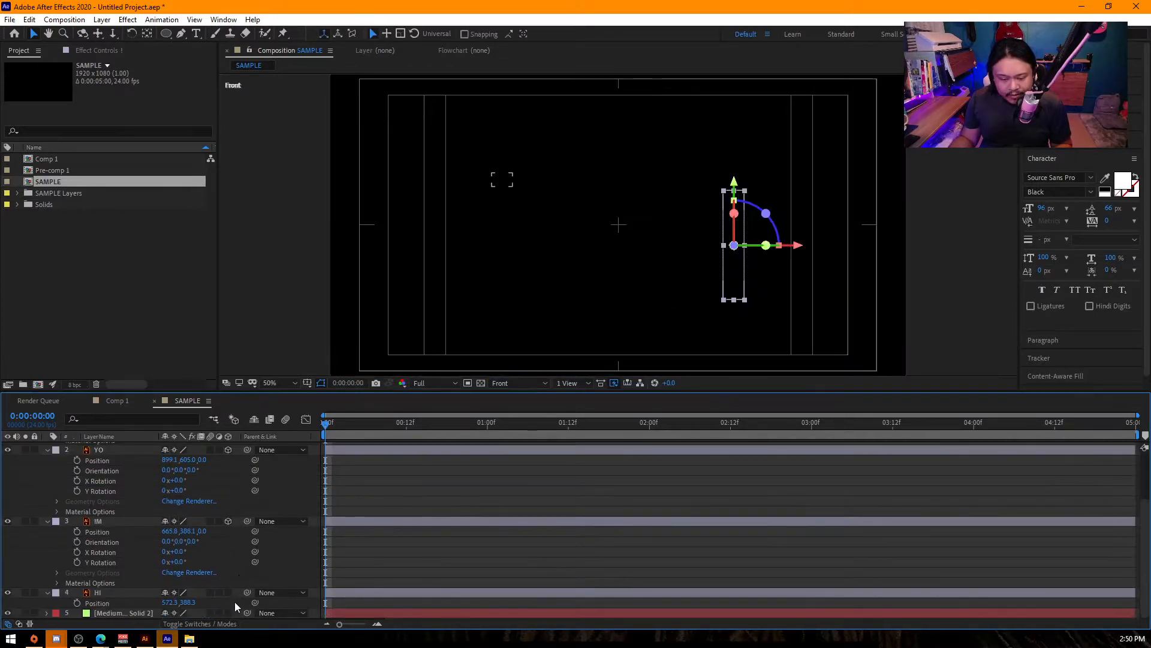
pyautogui.click(228, 591)
# - Collapse the properties of all layers, and make the green background solid a 3D layer
pyautogui.hotkey('ctrl', 'a')
pyautogui.press('u')
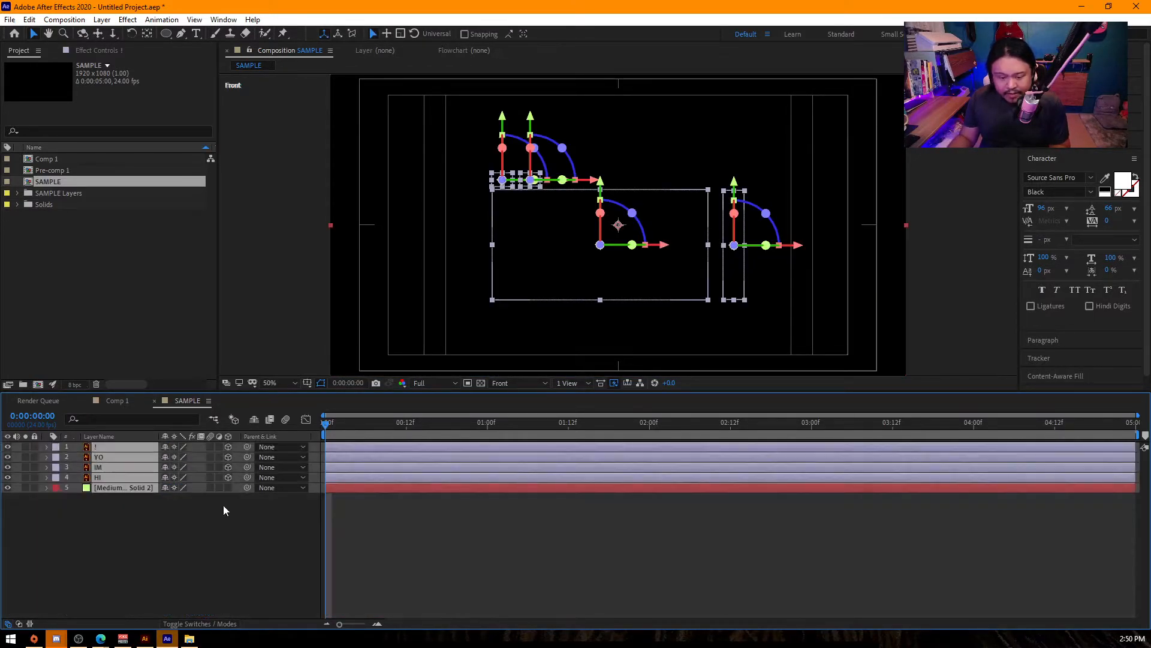
pyautogui.click(232, 510)
pyautogui.click(135, 479)
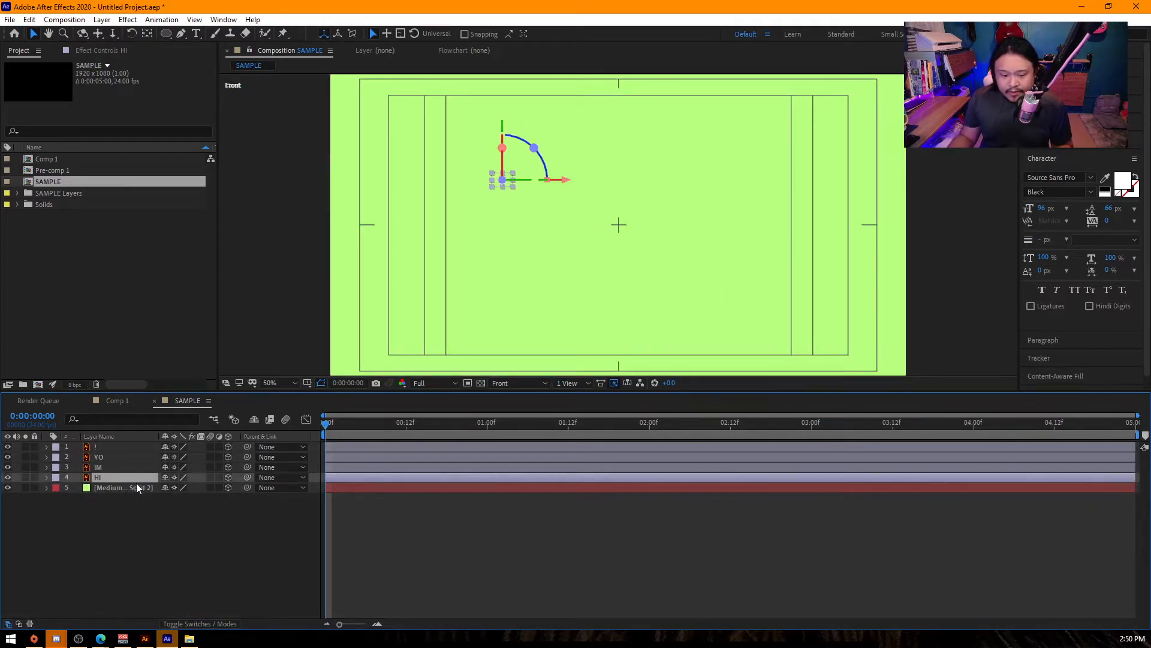
pyautogui.click(139, 488)
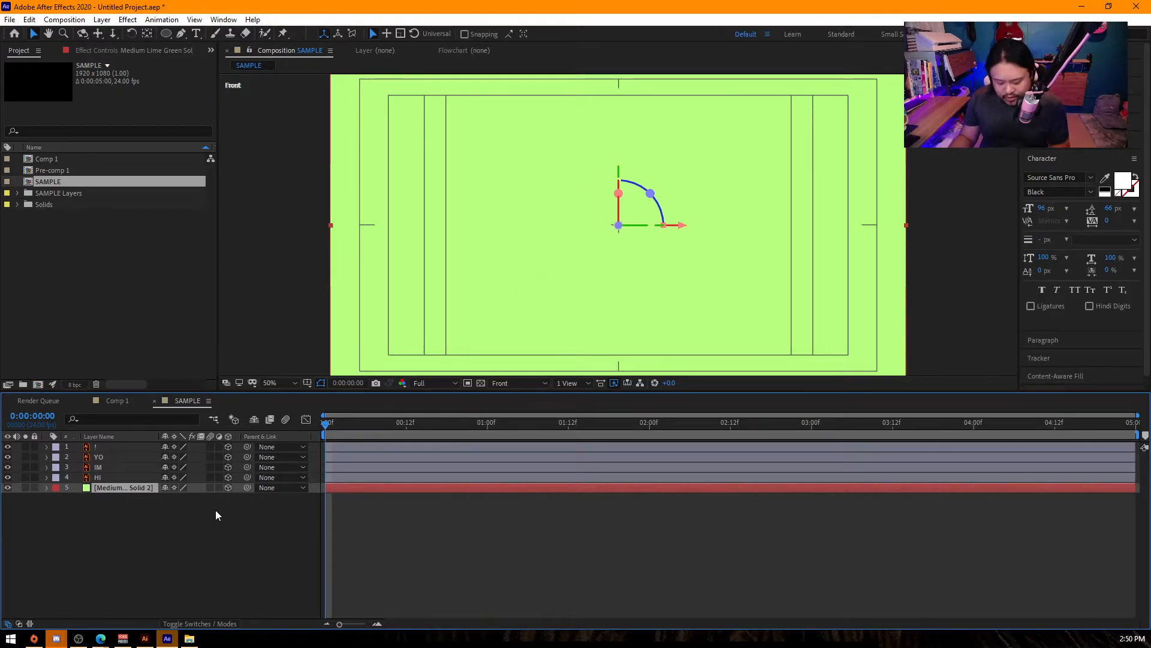
# - Try shifting the green background solid along Z through its Position property, and undo the shift
pyautogui.press('p')
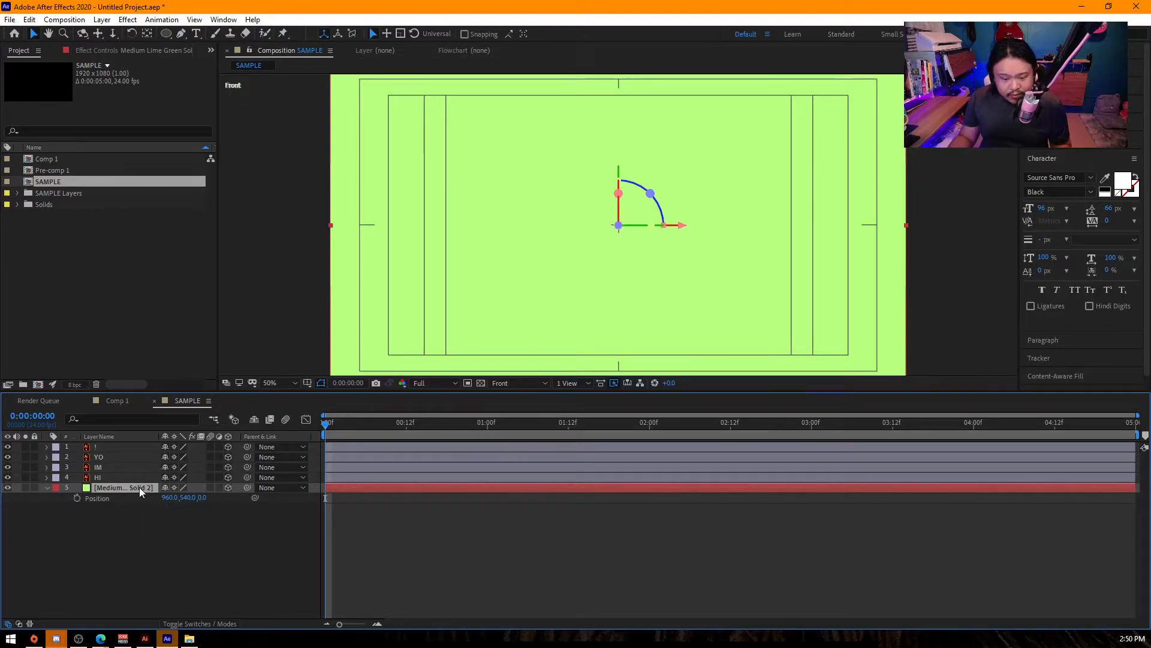
pyautogui.moveTo(205, 499); pyautogui.dragTo(186, 498)
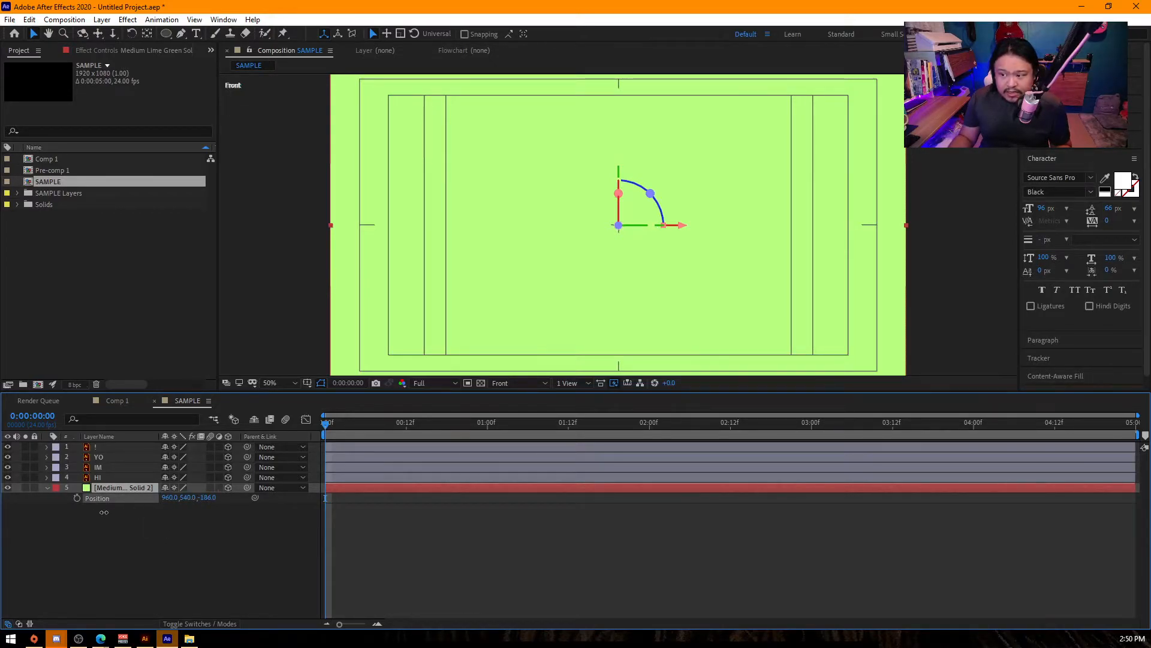
pyautogui.moveTo(545, 494); pyautogui.dragTo(545, 494)
pyautogui.hotkey('ctrl', 'z')
# - Examine how the !, YO, IM and HI layers sit against the green solid in the front view
pyautogui.click(127, 479)
pyautogui.click(120, 441)
pyautogui.keyDown('shift'); pyautogui.click(121, 446); pyautogui.keyUp('shift')
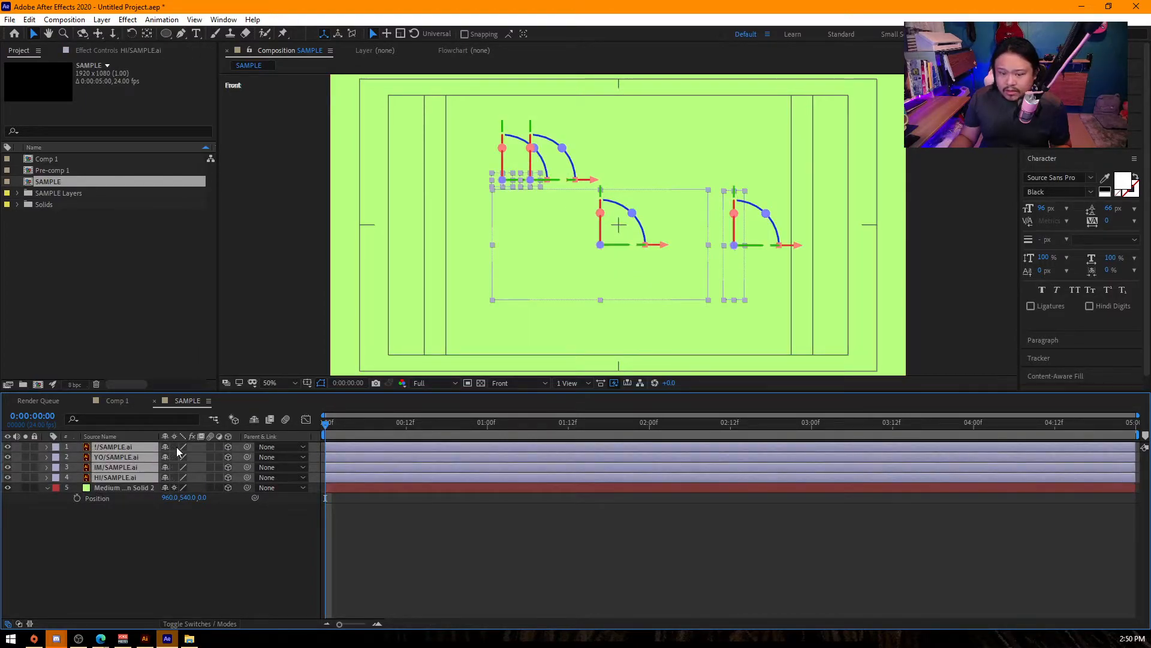
pyautogui.click(174, 488)
pyautogui.click(283, 520)
pyautogui.scroll(-3, 639, 262)
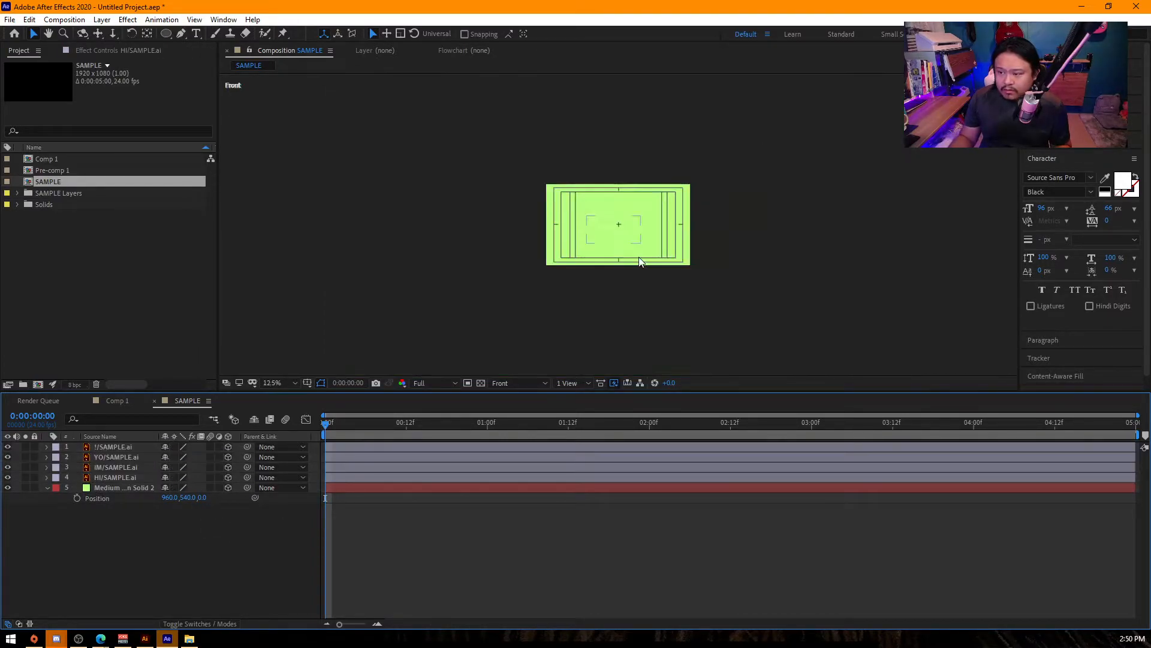
pyautogui.click(638, 242)
pyautogui.scroll(3, 630, 240)
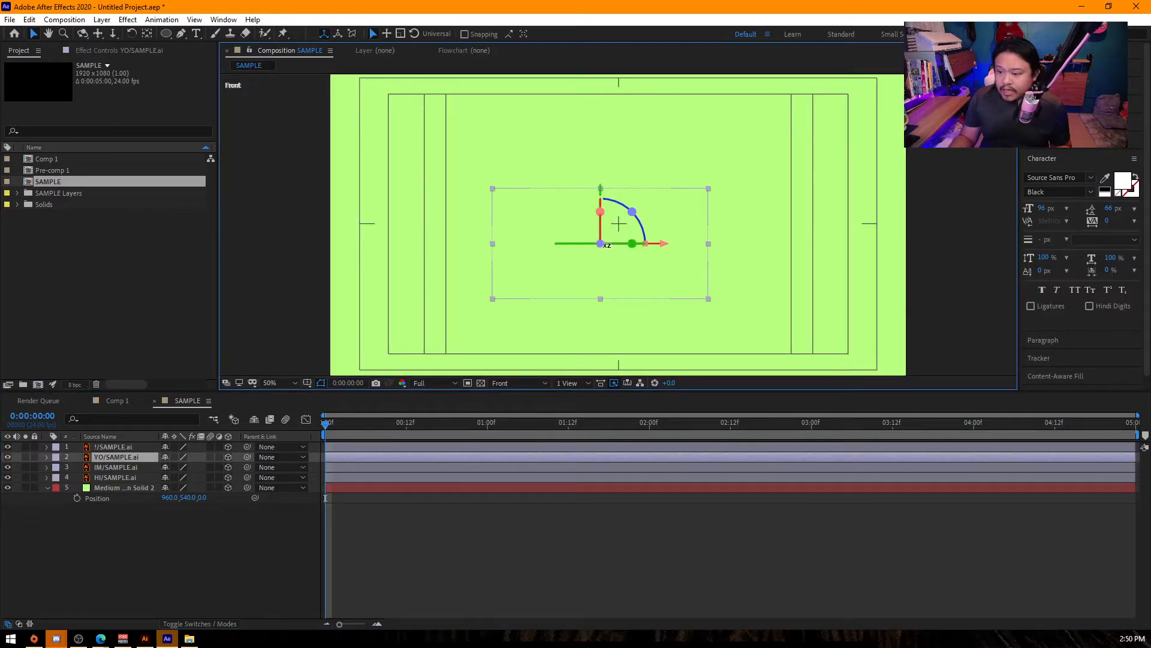
pyautogui.moveTo(600, 244)
pyautogui.mouseDown()
pyautogui.moveTo(753, 239)
pyautogui.moveTo(468, 265)
pyautogui.moveTo(618, 249)
pyautogui.mouseUp()
pyautogui.click(228, 550)
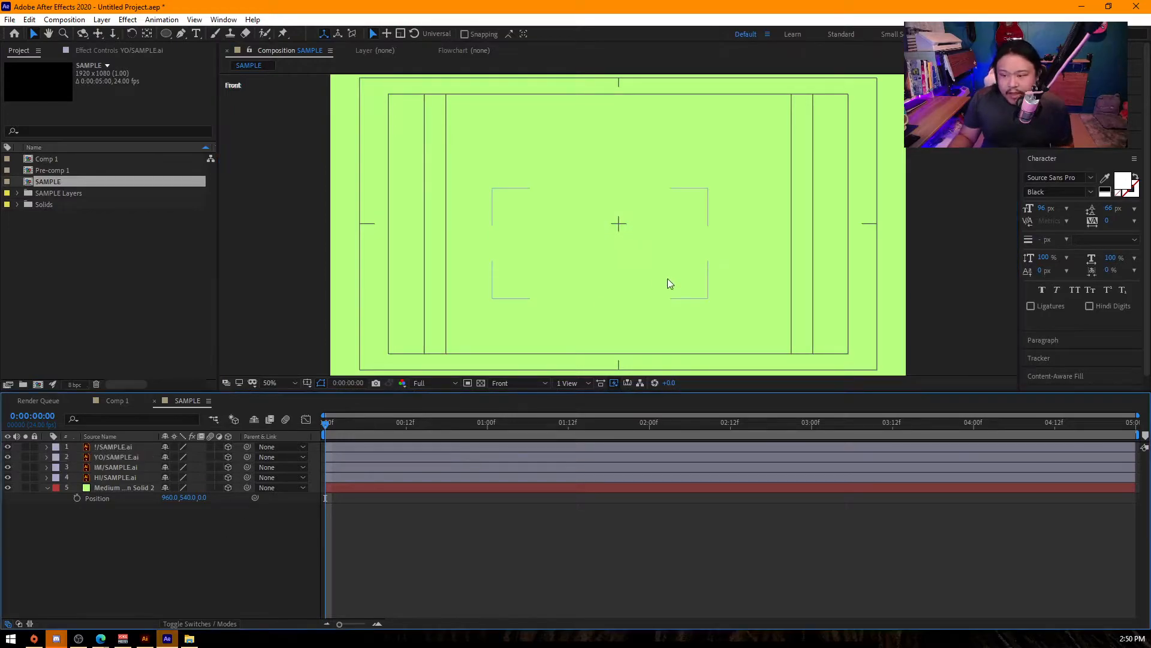
pyautogui.scroll(-2, 548, 265)
pyautogui.scroll(2, 570, 181)
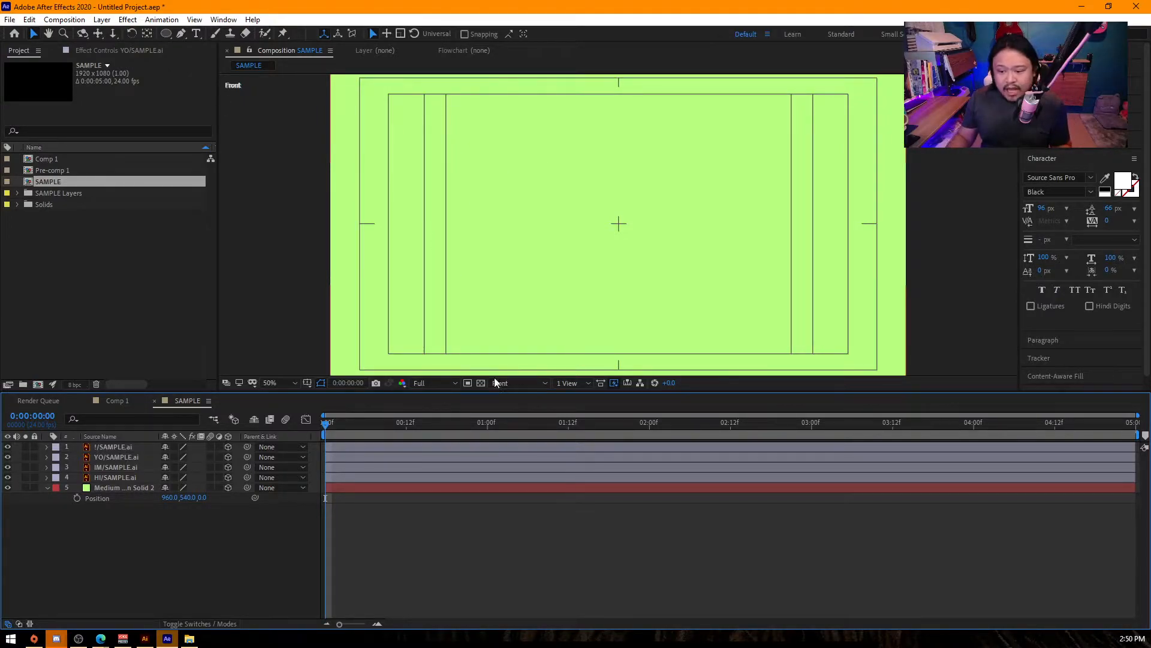
# - Switch the composition to two views and move the green solid back in depth behind the text in the Top view
pyautogui.click(573, 384)
pyautogui.click(601, 409)
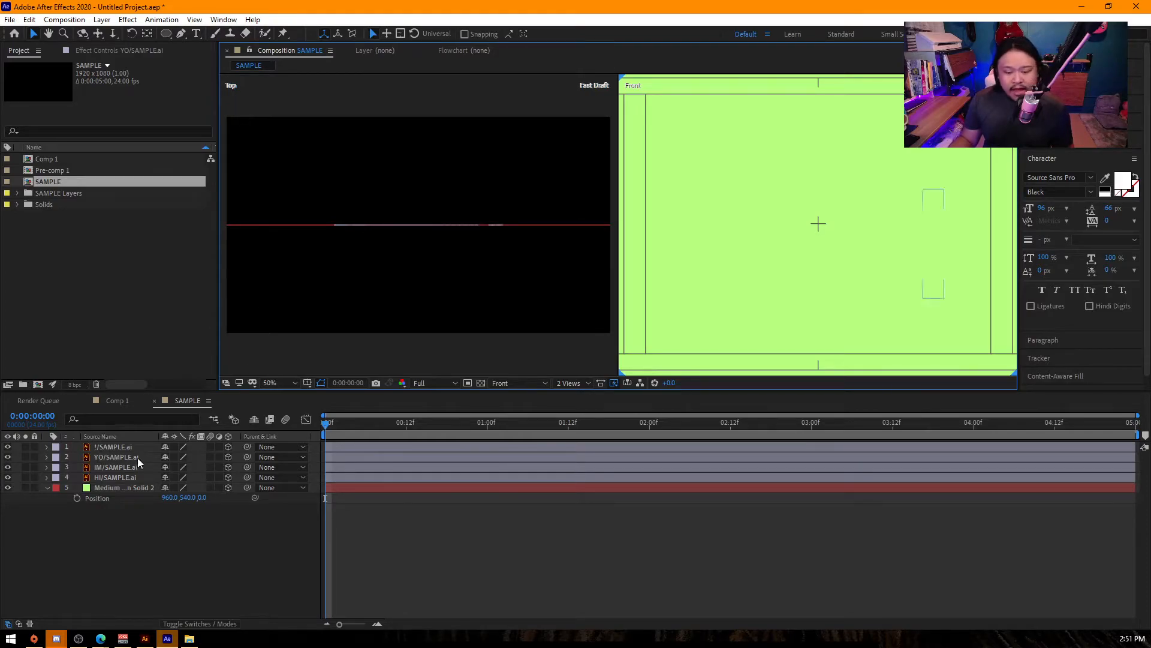
pyautogui.click(139, 488)
pyautogui.press('p')
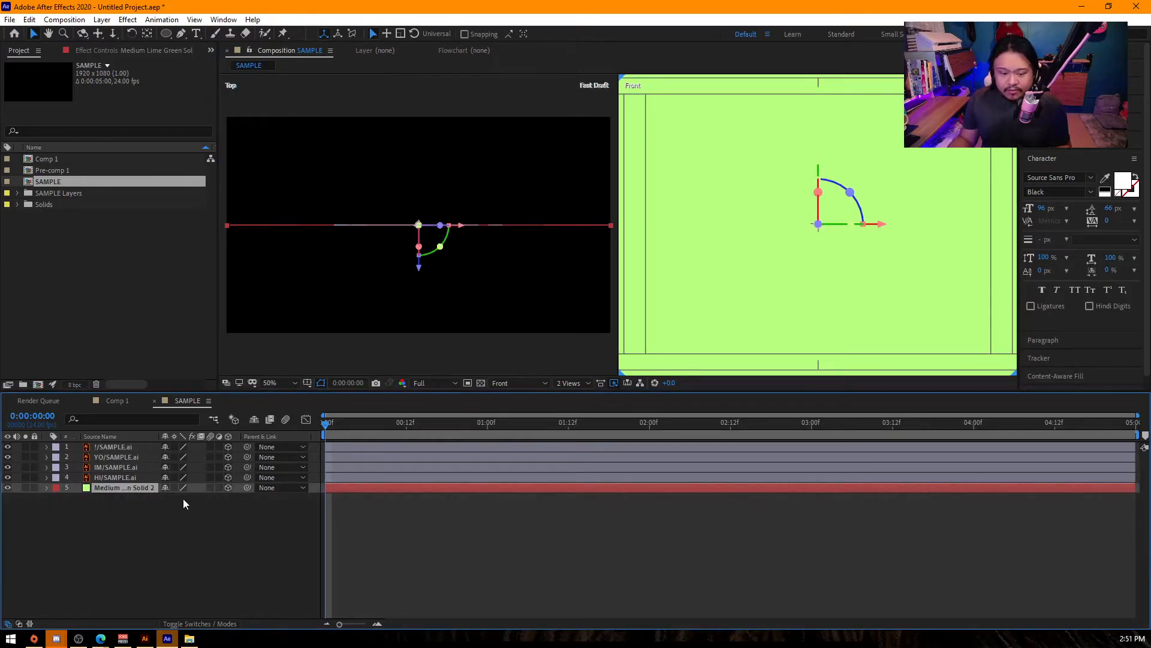
pyautogui.moveTo(420, 271); pyautogui.dragTo(419, 249)
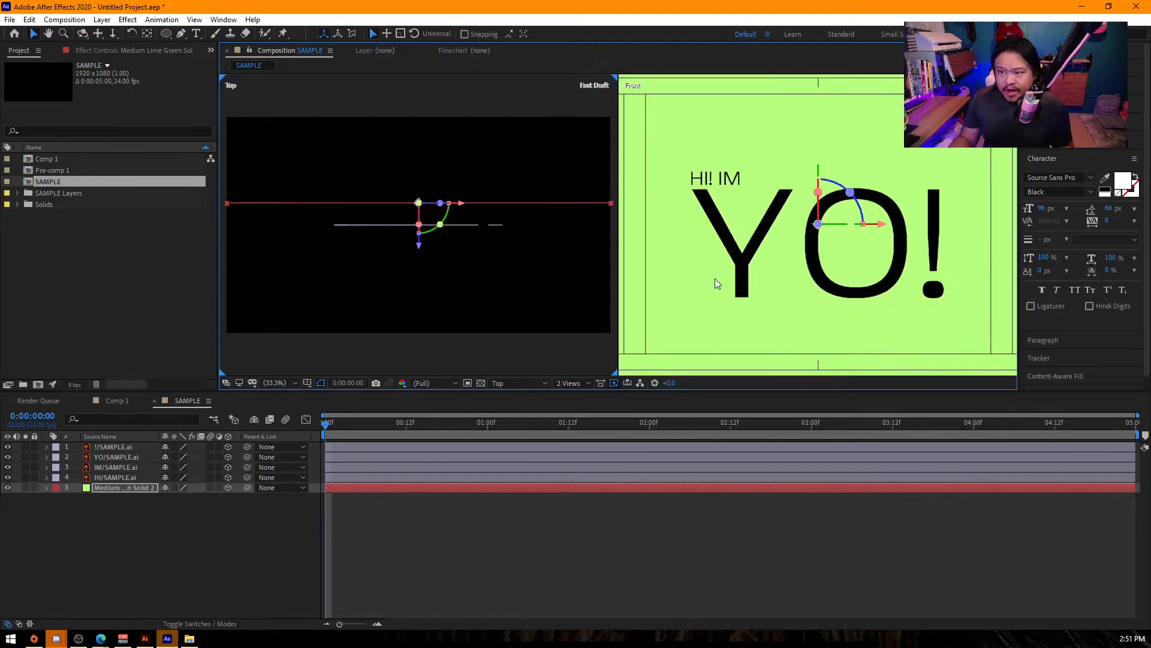
# - Move the IM and HI layers together well forward in depth, using the Top view
pyautogui.click(124, 466)
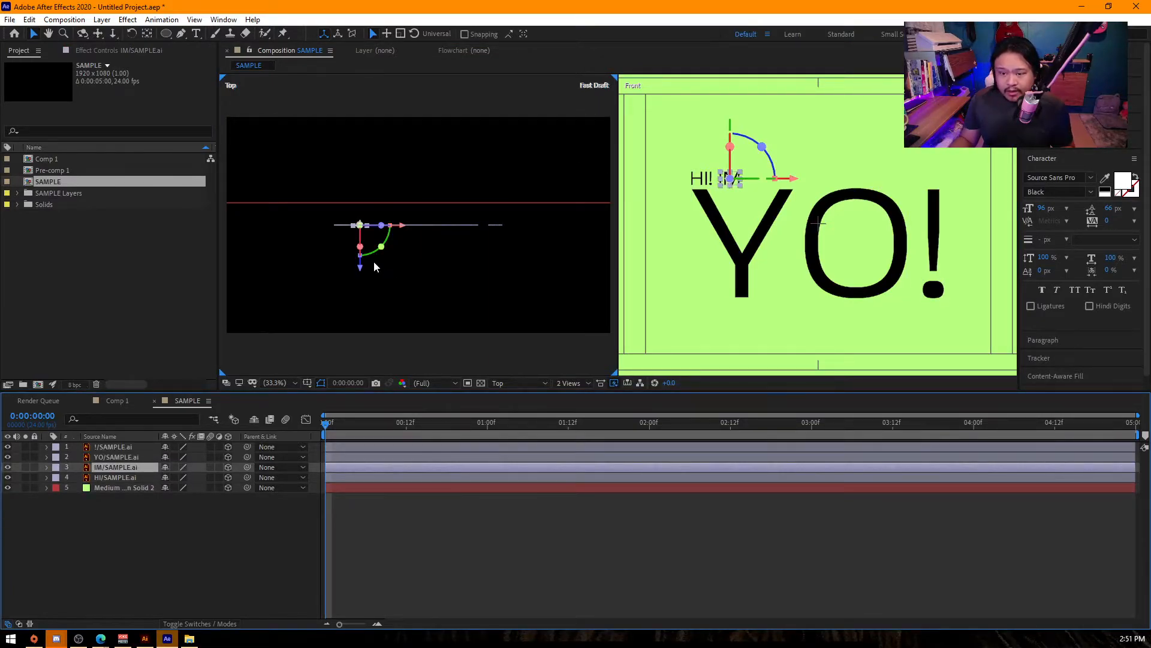
pyautogui.keyDown('shift'); pyautogui.click(114, 480); pyautogui.keyUp('shift')
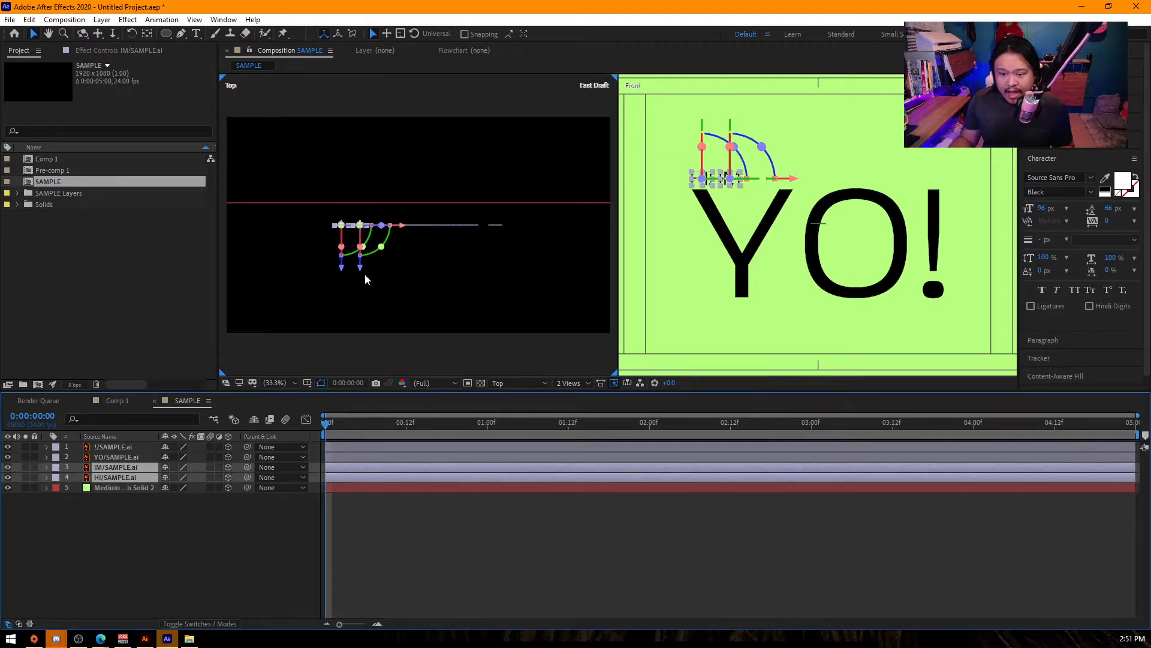
pyautogui.moveTo(365, 270); pyautogui.dragTo(407, 336)
# - Move the YO and ! layers together slightly back in depth toward the green solid
pyautogui.click(117, 457)
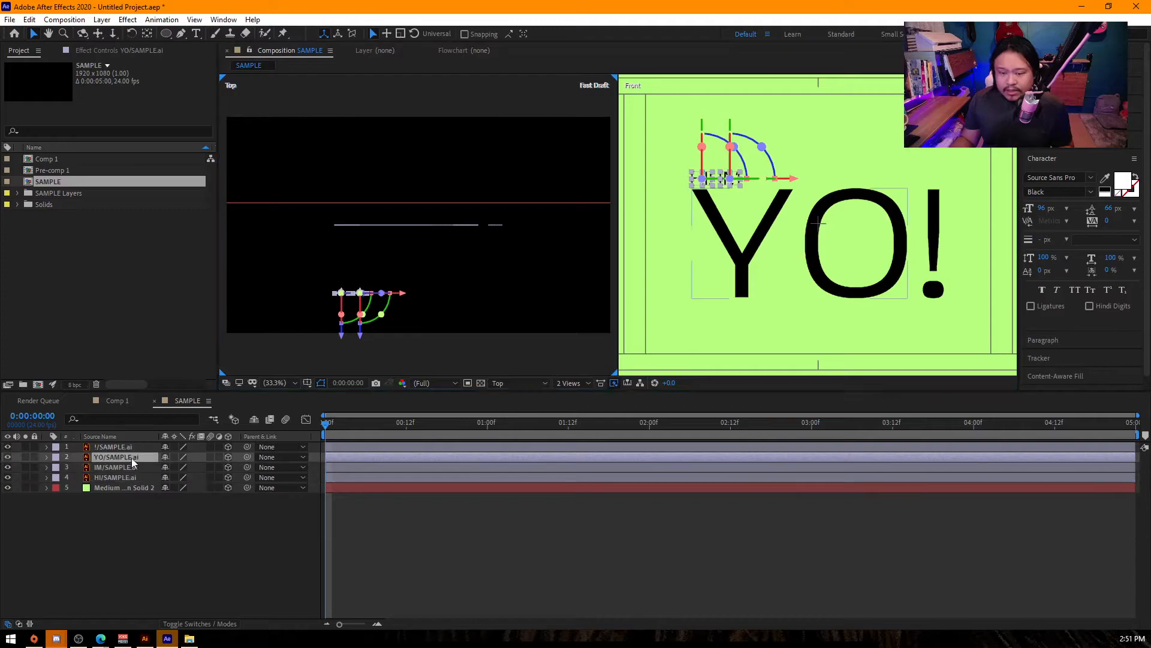
pyautogui.keyDown('shift'); pyautogui.click(117, 447); pyautogui.keyUp('shift')
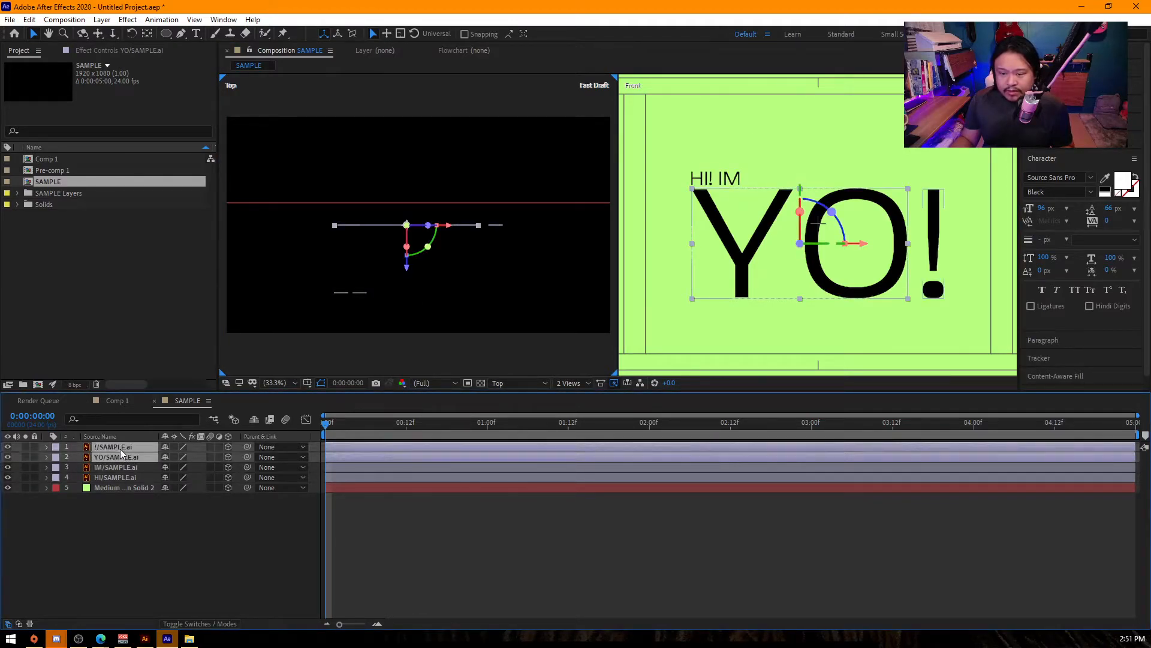
pyautogui.moveTo(407, 270); pyautogui.dragTo(423, 191)
# - Push the green solid farther back in the Top view, then return the composition to a single view
pyautogui.click(574, 203)
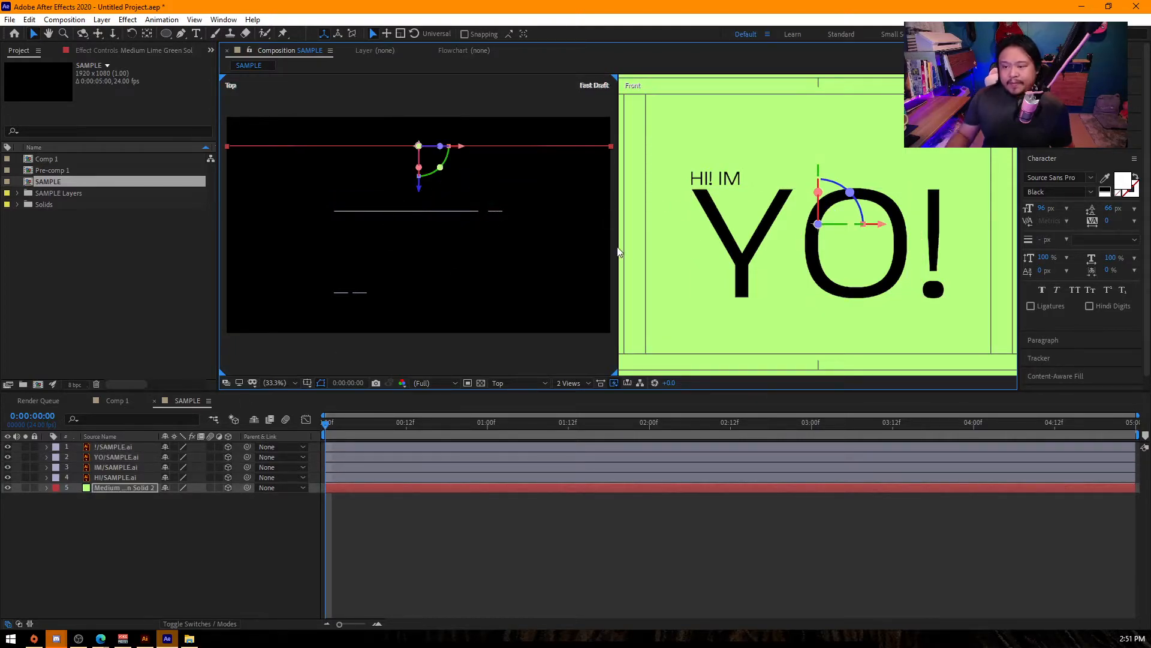
pyautogui.click(569, 382)
pyautogui.click(579, 403)
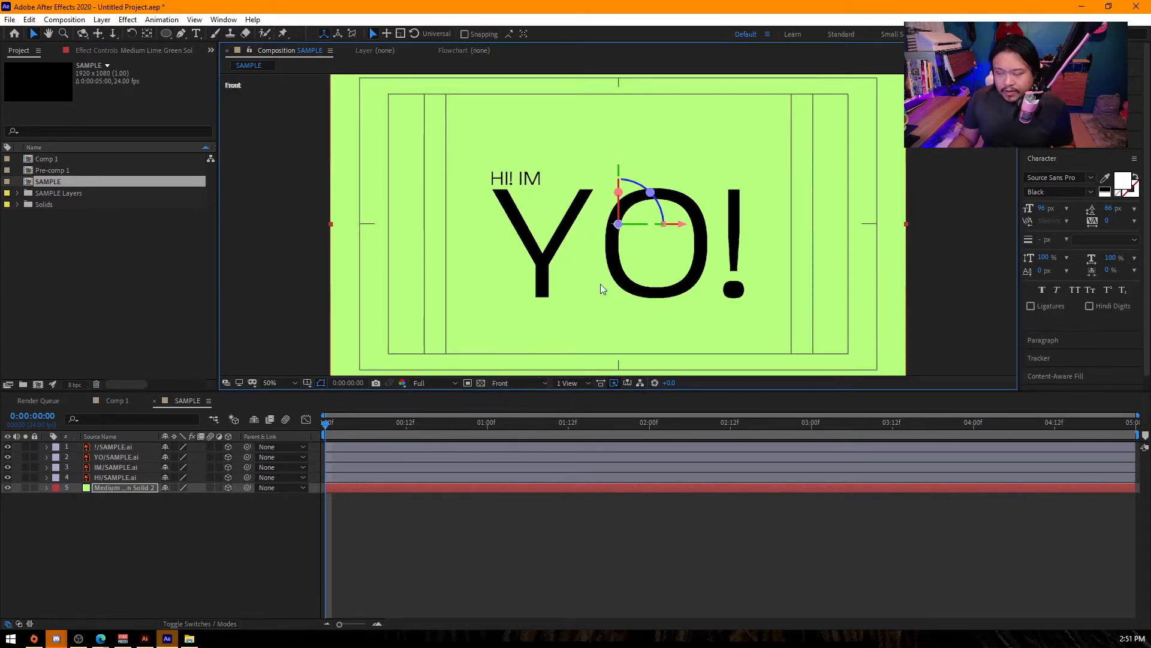
pyautogui.click(153, 551)
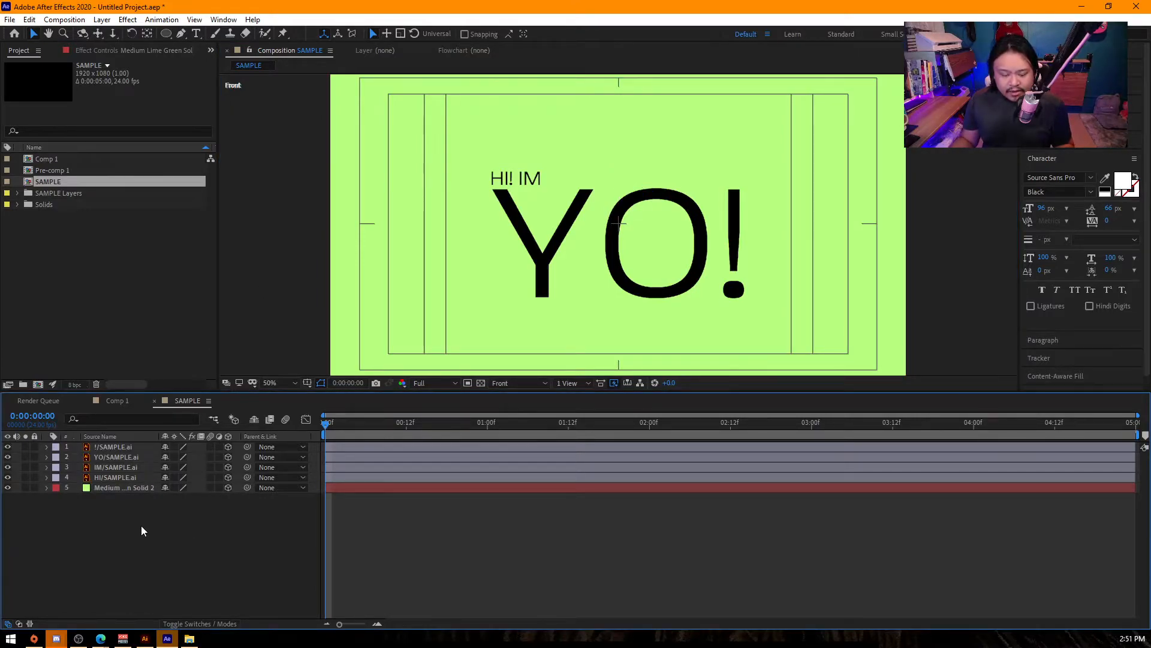
# - Add a two-node camera named Camera 1 with the 50mm preset to the composition
pyautogui.rightClick(142, 528)
pyautogui.moveTo(168, 394)
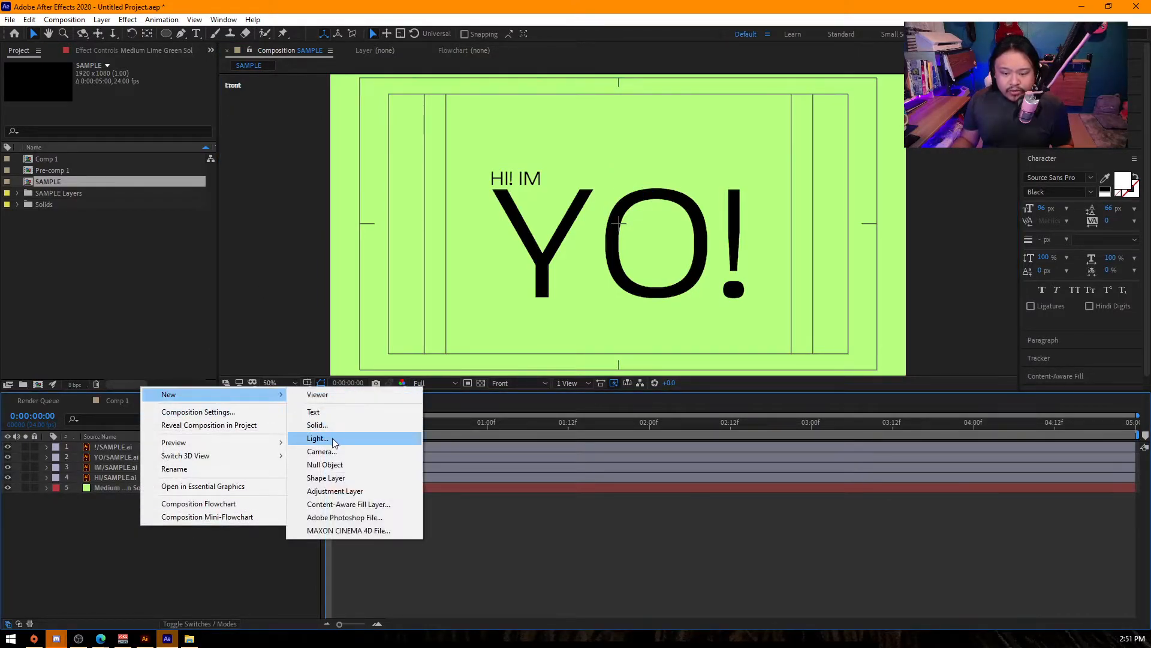
pyautogui.click(350, 453)
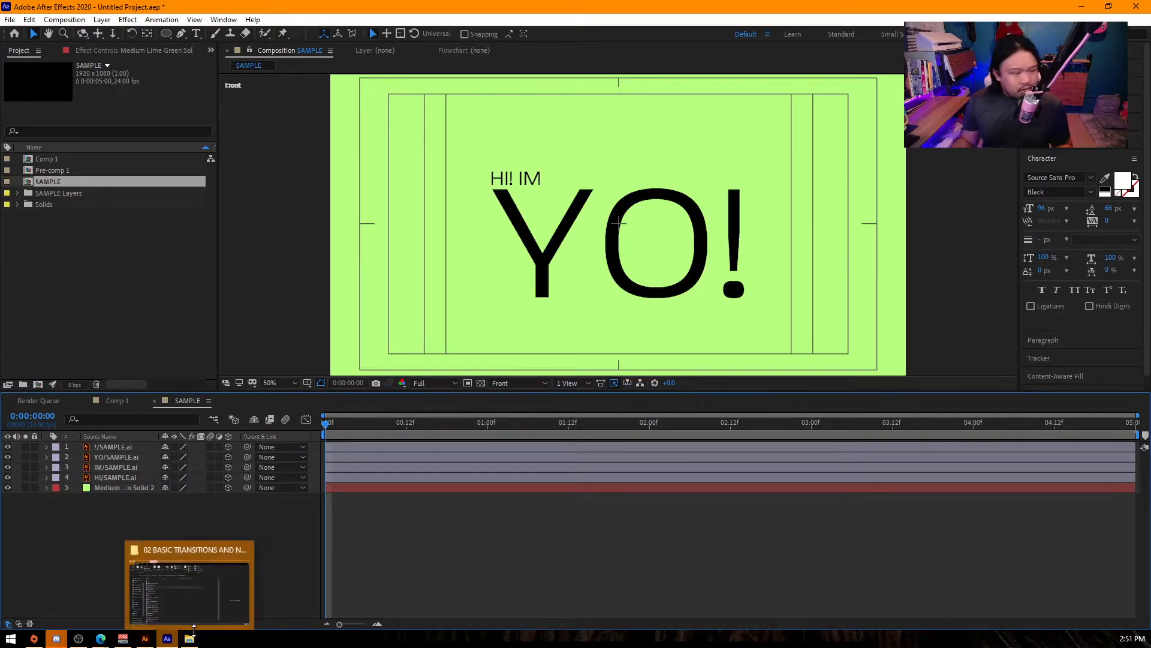
pyautogui.click(171, 642)
pyautogui.click(168, 639)
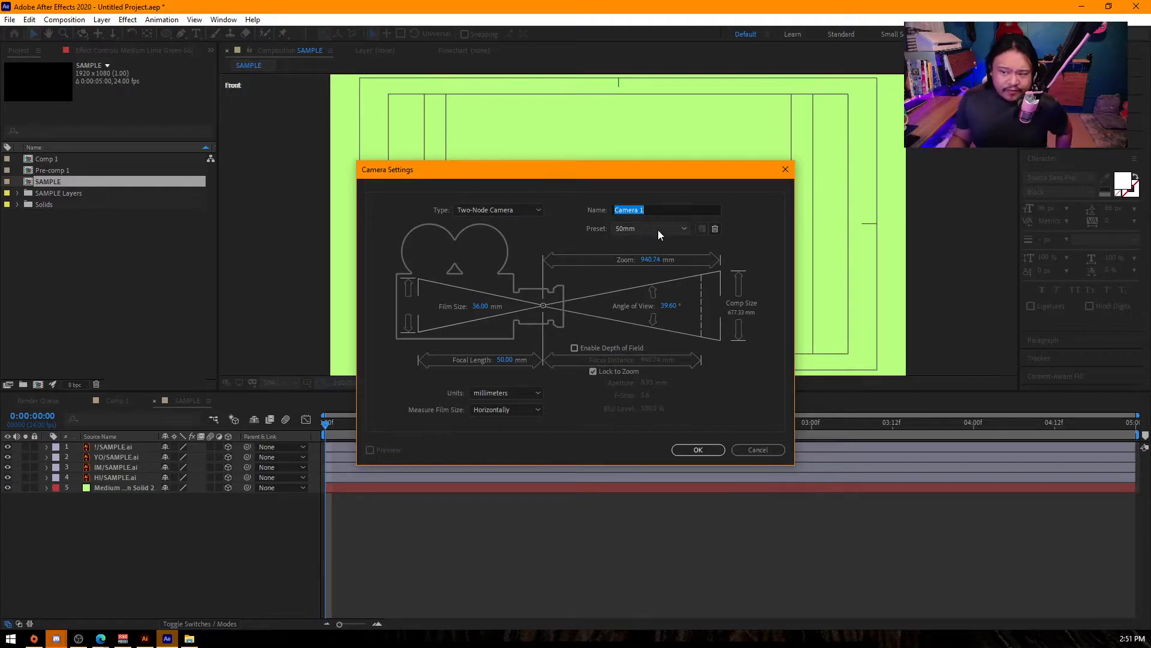
pyautogui.click(697, 449)
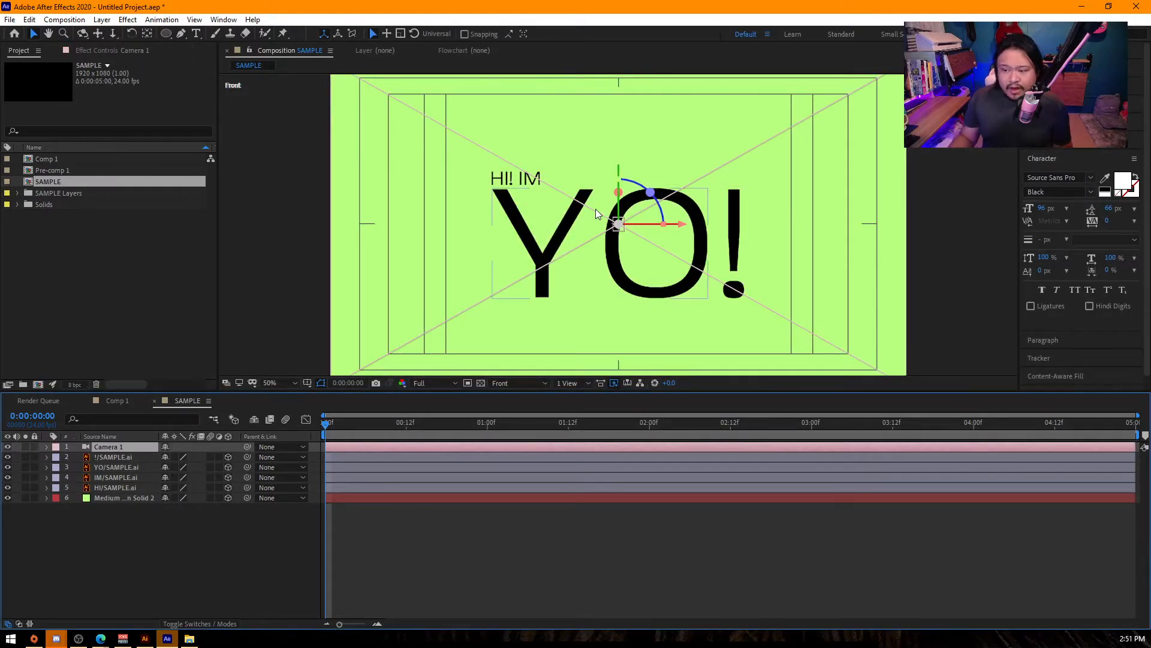
# - Try rotating Camera 1 with its rotation properties, and undo the rotation
pyautogui.press('r')
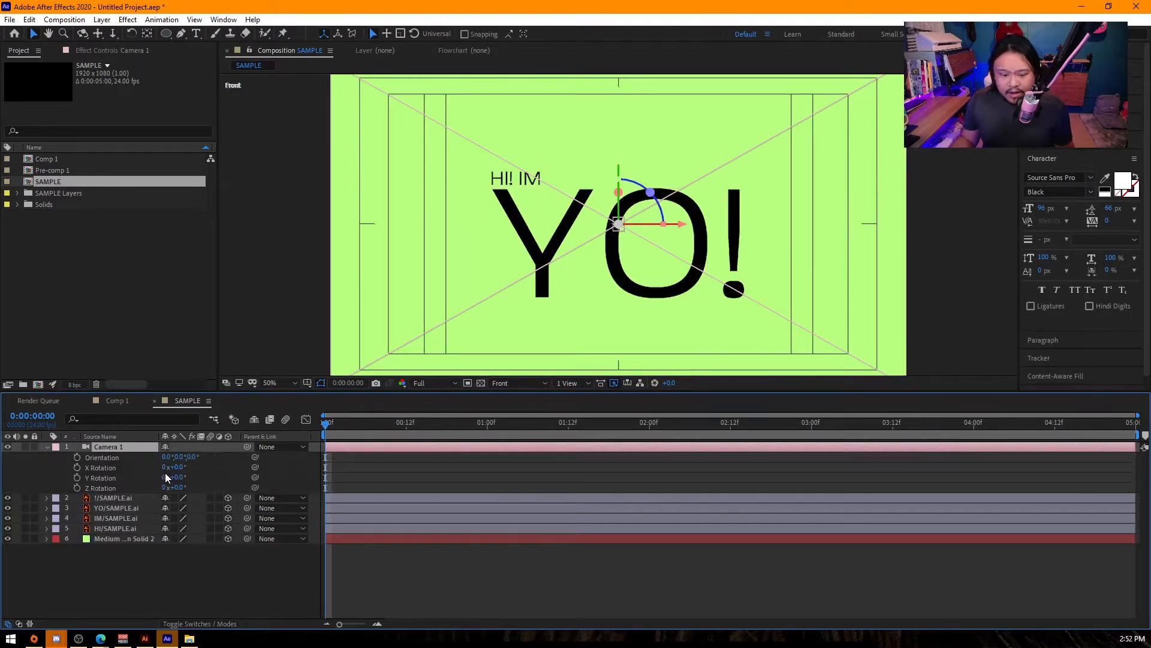
pyautogui.moveTo(176, 469)
pyautogui.mouseDown()
pyautogui.moveTo(200, 478)
pyautogui.moveTo(190, 479)
pyautogui.mouseUp()
pyautogui.hotkey('ctrl', 'z')
pyautogui.hotkey('ctrl', 'z')
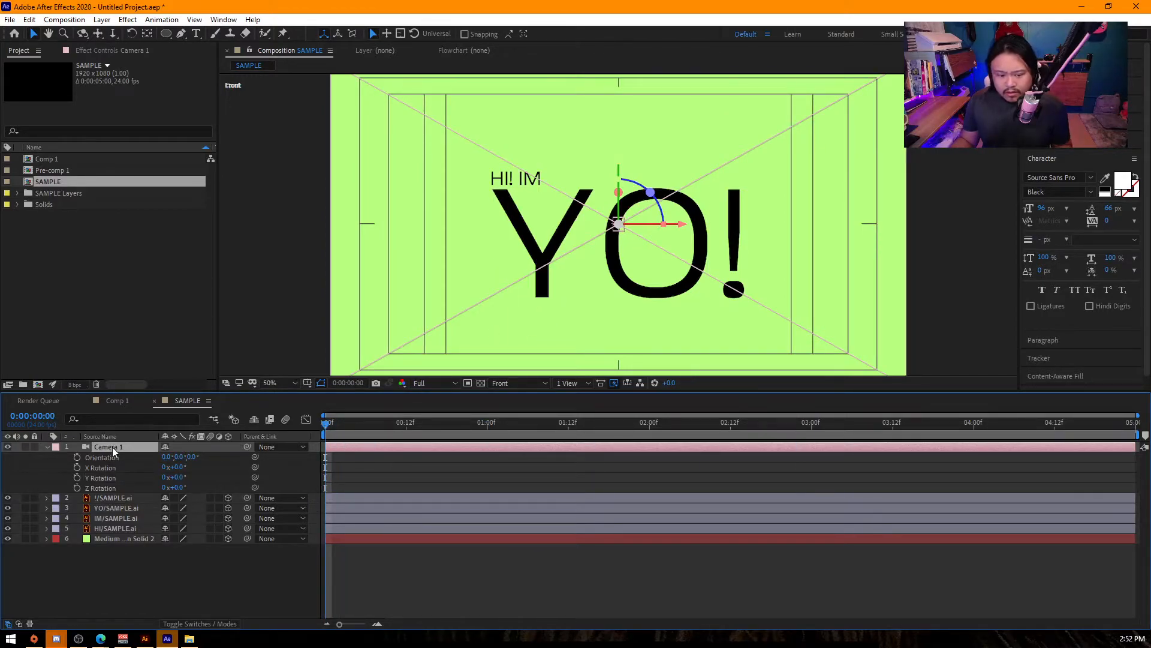
# - Expand Camera 1's transform properties and set the composition's 3D view to Active Camera
pyautogui.click(48, 448)
pyautogui.click(48, 448)
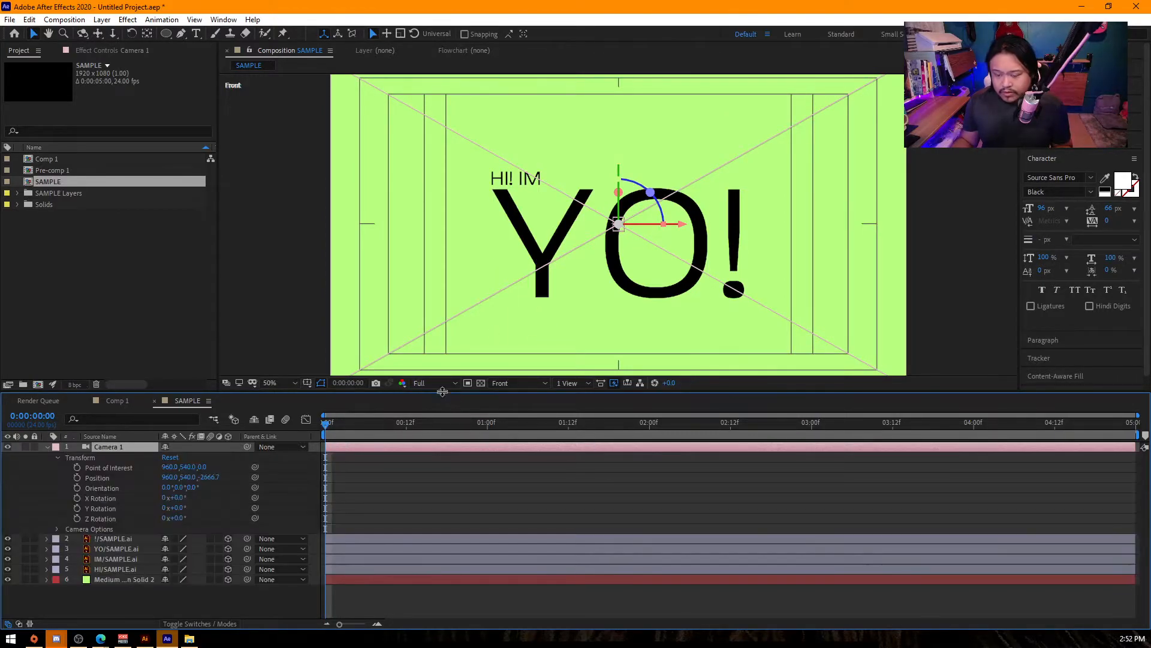
pyautogui.click(445, 386)
pyautogui.click(516, 384)
pyautogui.click(517, 384)
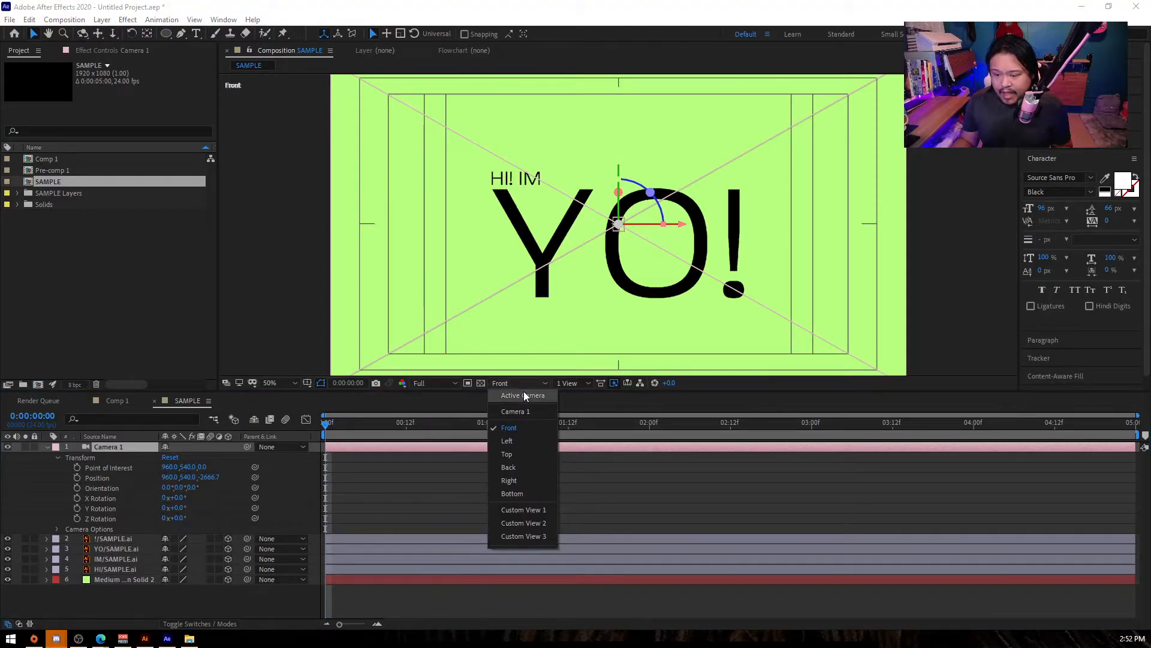
pyautogui.click(524, 392)
pyautogui.click(516, 384)
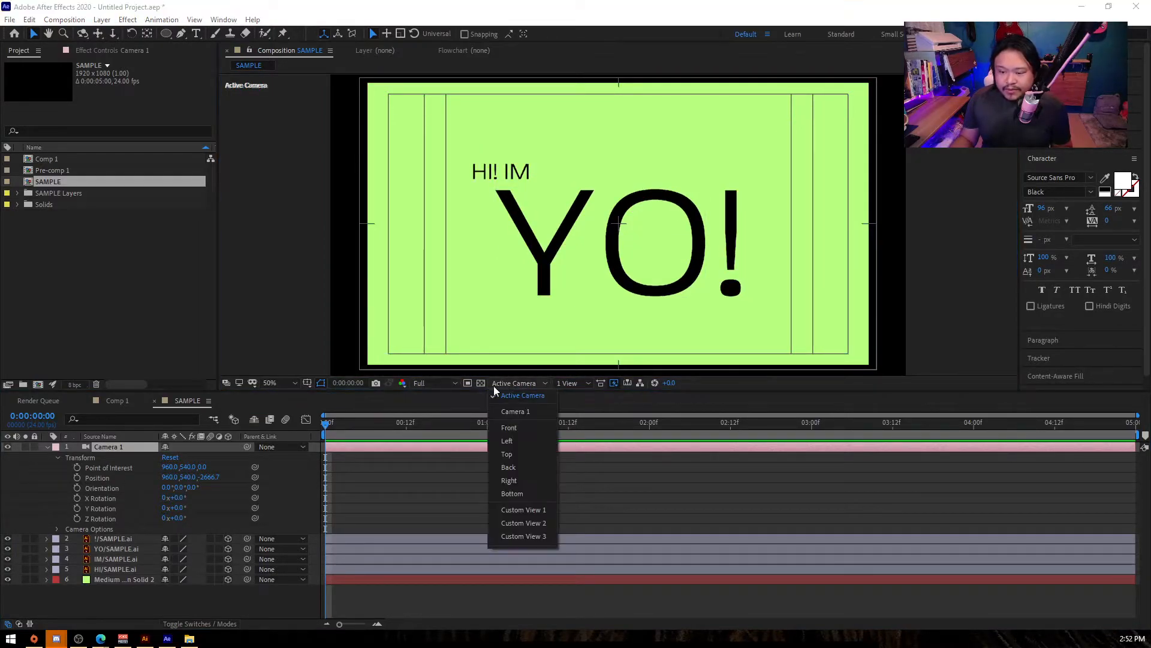
pyautogui.click(423, 385)
pyautogui.click(431, 413)
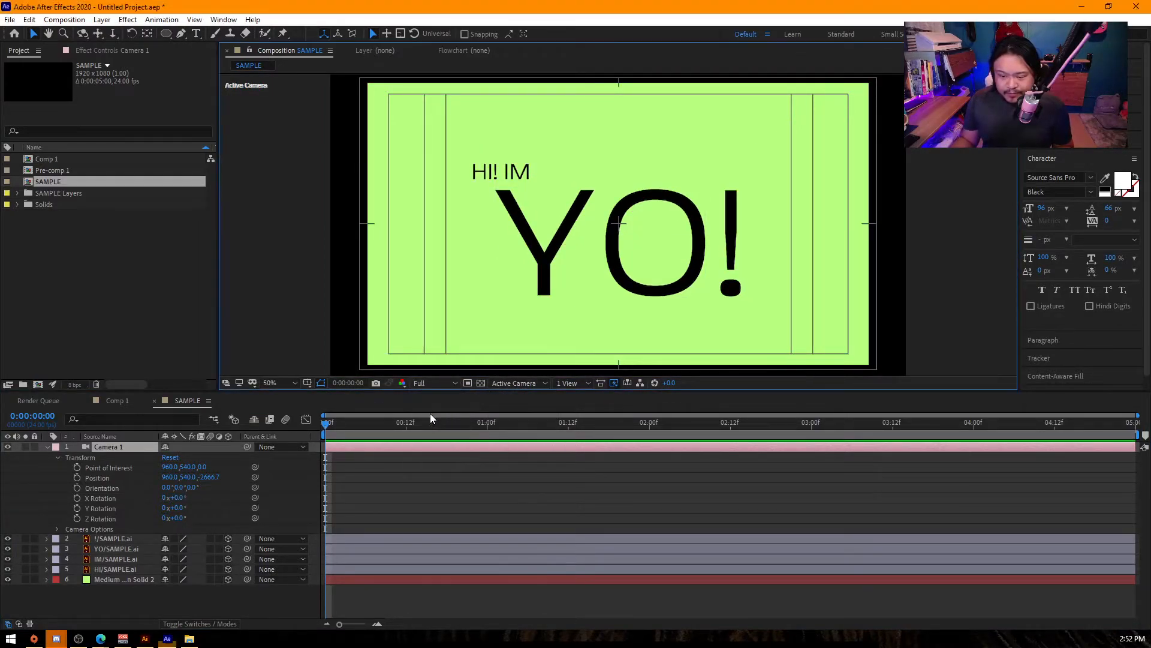
pyautogui.click(517, 384)
pyautogui.click(538, 397)
pyautogui.click(530, 383)
pyautogui.click(527, 395)
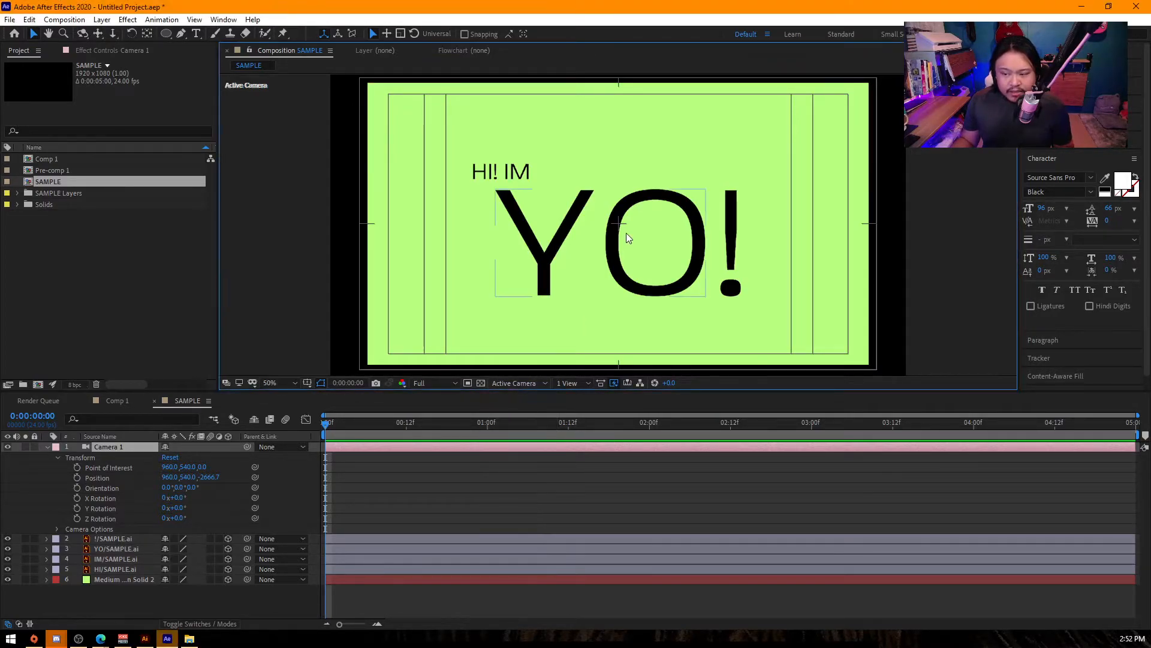
# - Set Camera 1's point of interest to 985, 540, 0 and its position to 916, 554, -2666.7
pyautogui.click(118, 451)
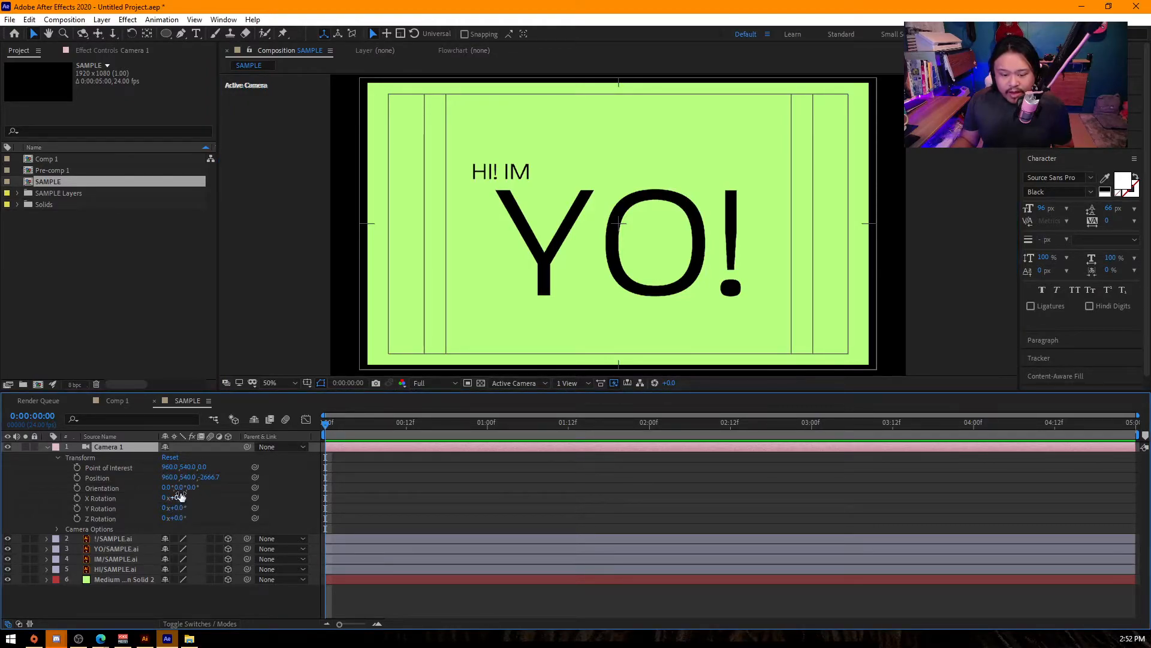
pyautogui.moveTo(171, 467); pyautogui.dragTo(152, 522)
pyautogui.hotkey('ctrl', 'z')
pyautogui.hotkey('ctrl', 'z')
# - Apply a red Fill effect to the IM layer and the HI layer
pyautogui.click(503, 172)
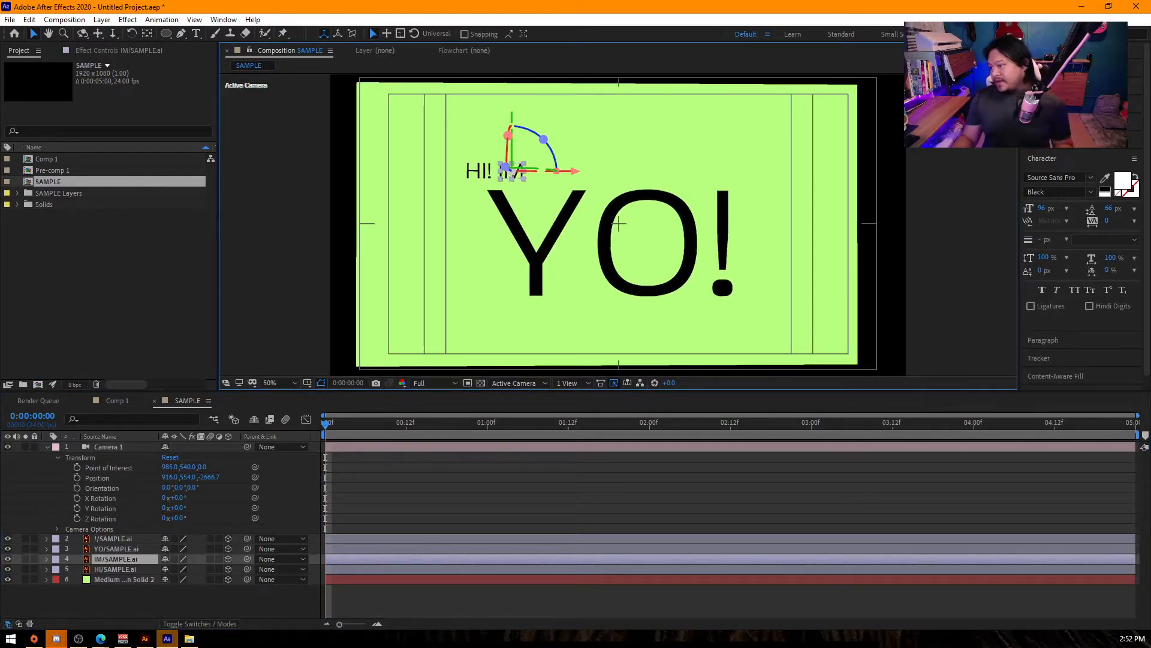
pyautogui.hotkey('ctrl', '5')
pyautogui.write('fill')
pyautogui.moveTo(1067, 193); pyautogui.dragTo(506, 170)
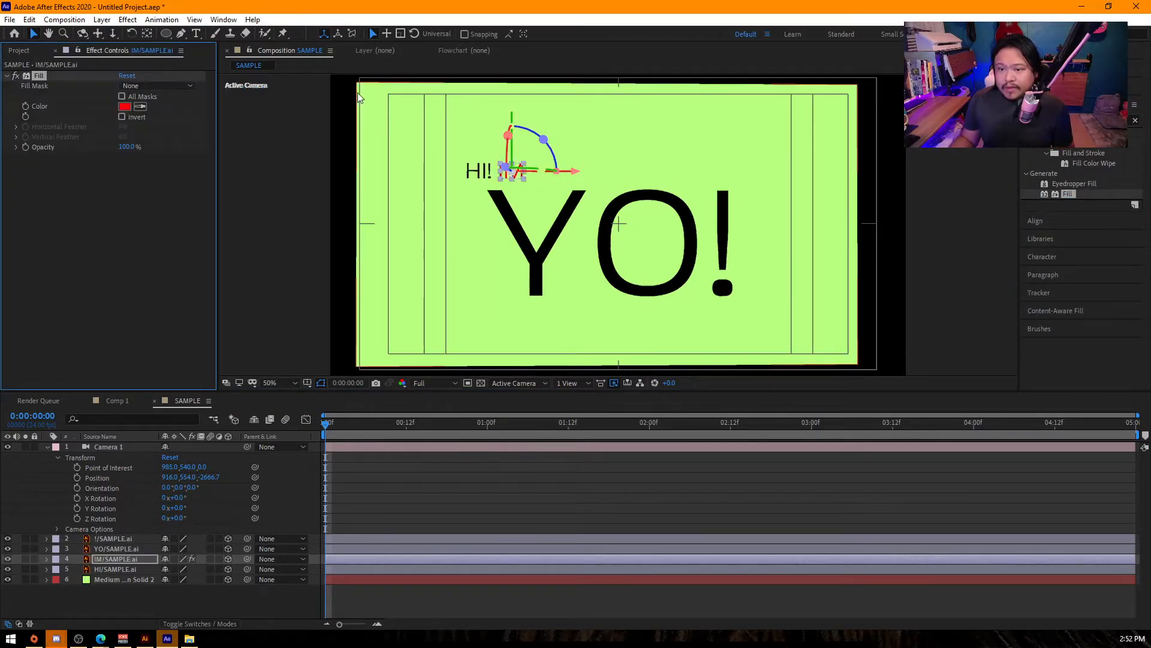
pyautogui.moveTo(1053, 193); pyautogui.dragTo(477, 172)
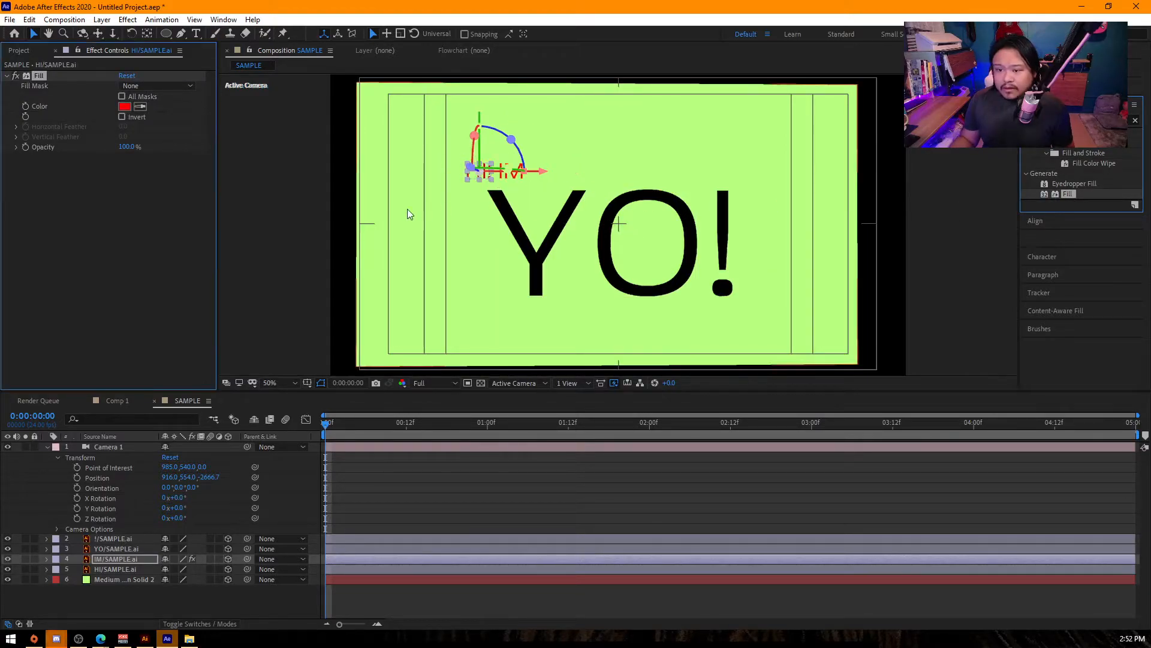
# - Adjust Camera 1's point of interest to 985, 507, 0 and its position to 916, 436, -2666.7
pyautogui.click(273, 288)
pyautogui.moveTo(187, 468); pyautogui.dragTo(43, 459)
pyautogui.moveTo(147, 497); pyautogui.dragTo(0, 497)
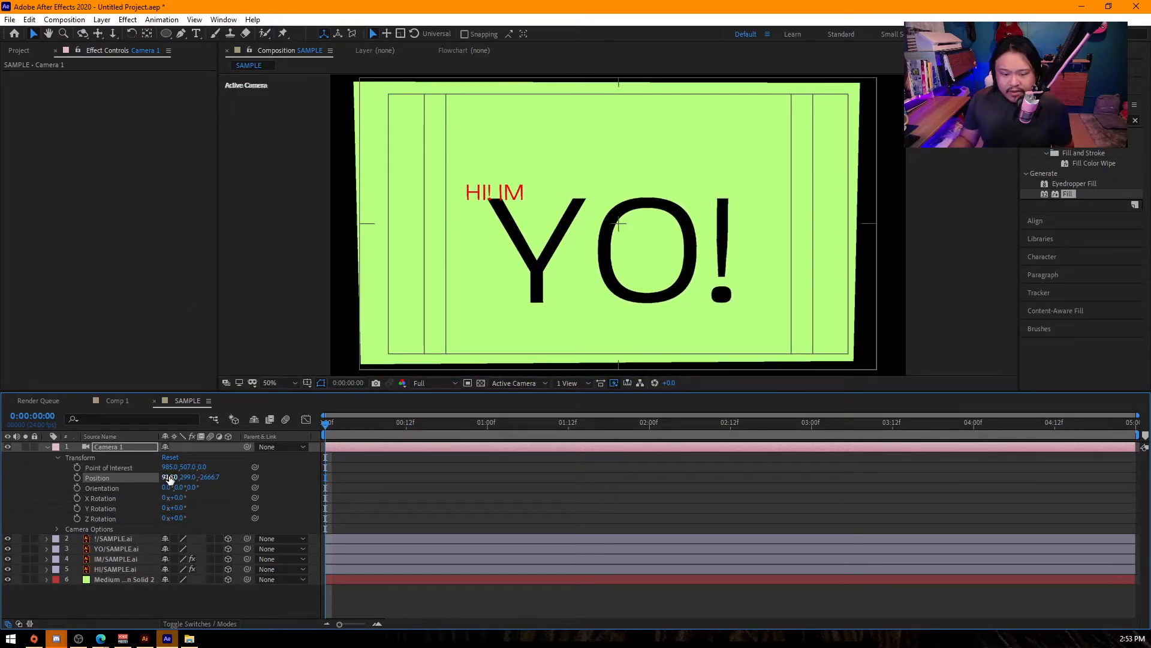
pyautogui.moveTo(188, 478); pyautogui.dragTo(256, 496)
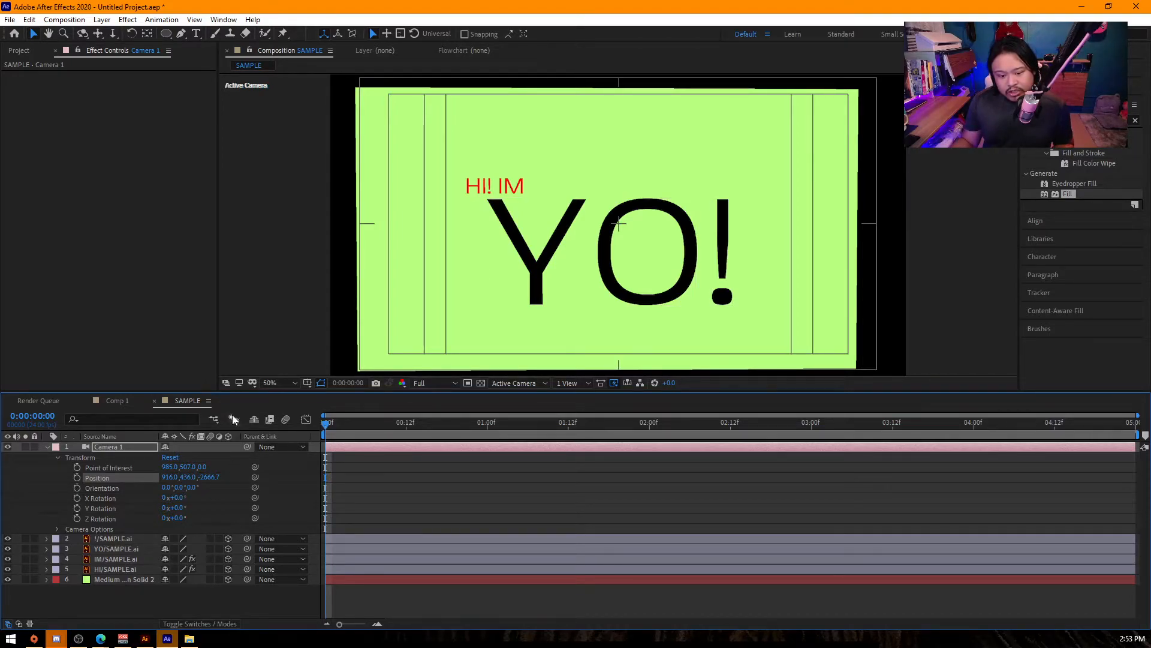
# - Delete all layers from the SAMPLE composition and add a 1920 × 1080 px light gray solid
pyautogui.hotkey('ctrl', 'a')
pyautogui.press('Delete')
pyautogui.rightClick(168, 480)
pyautogui.moveTo(234, 489)
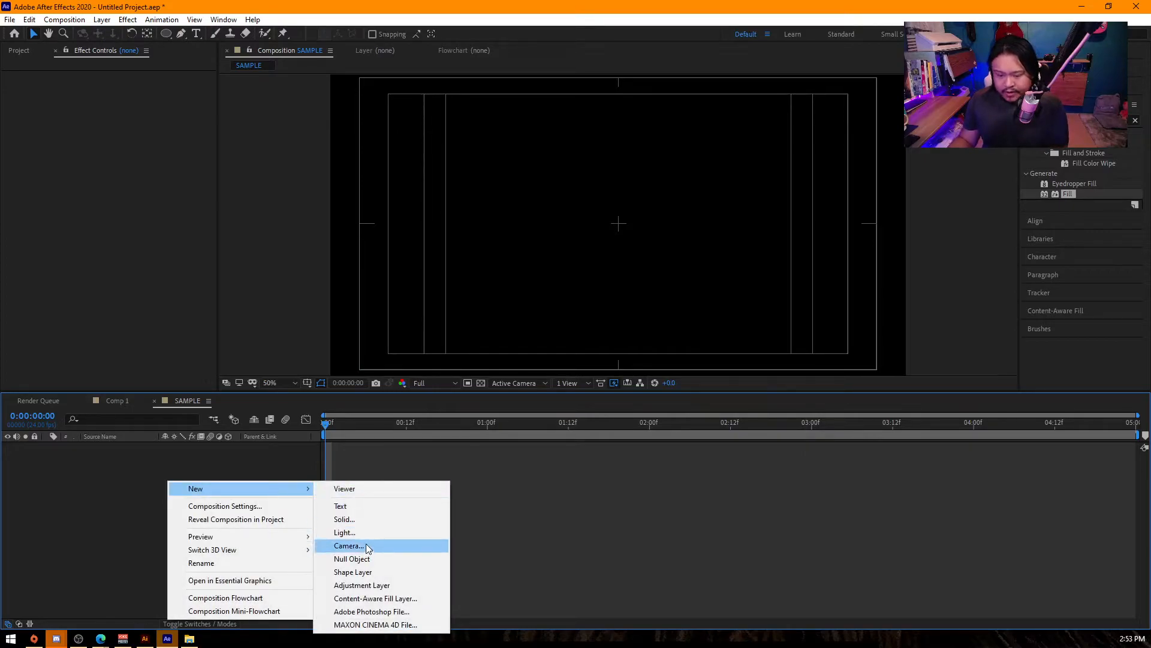
pyautogui.click(359, 519)
pyautogui.click(446, 404)
pyautogui.moveTo(23, 50); pyautogui.dragTo(15, 44)
pyautogui.press('Return')
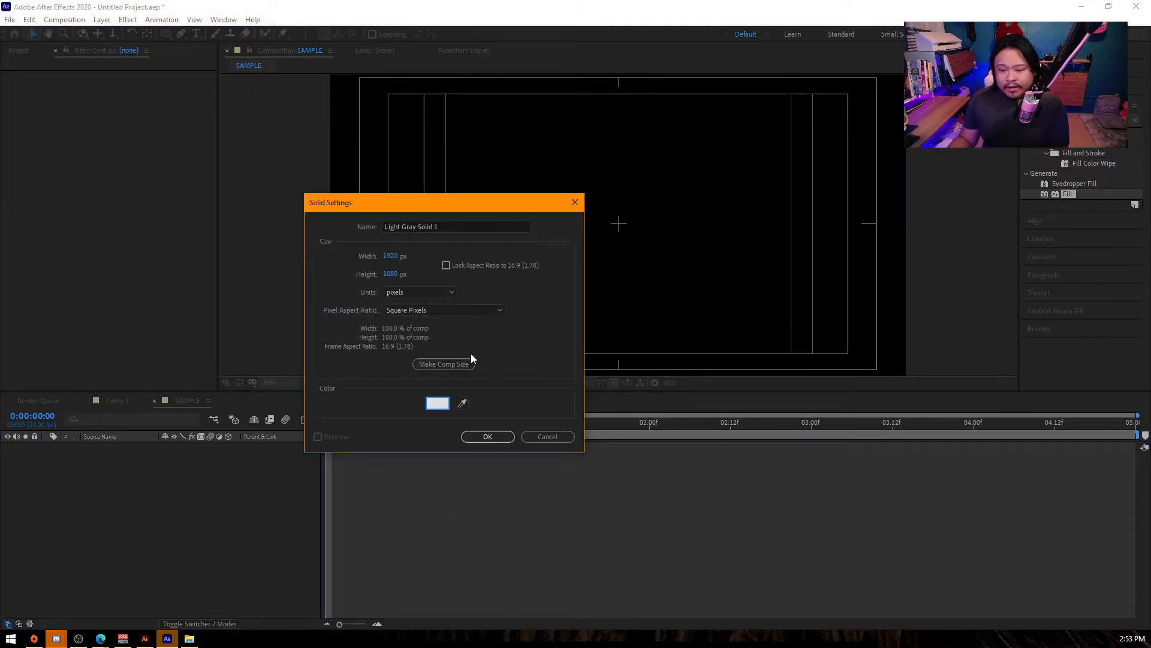
pyautogui.click(488, 437)
# - Switch to Illustrator and delete all the HI! IM YO! text artwork in SAMPLE.ai
pyautogui.click(144, 638)
pyautogui.scroll(-3, 384, 251)
pyautogui.scroll(1, 412, 284)
pyautogui.moveTo(258, 205); pyautogui.dragTo(586, 390)
pyautogui.press('Delete')
# - Draw a black circle about 527 px in diameter centred on the artboard
pyautogui.scroll(2, 377, 264)
pyautogui.press('l')
pyautogui.moveTo(434, 296); pyautogui.dragTo(553, 266)
pyautogui.press('v')
pyautogui.click(415, 269)
# - Add a white (FFFFFF) text numeral 1, enlarged and centred inside the black circle
pyautogui.press('t')
pyautogui.click(435, 295)
pyautogui.press('BackSpace')
pyautogui.press('Escape')
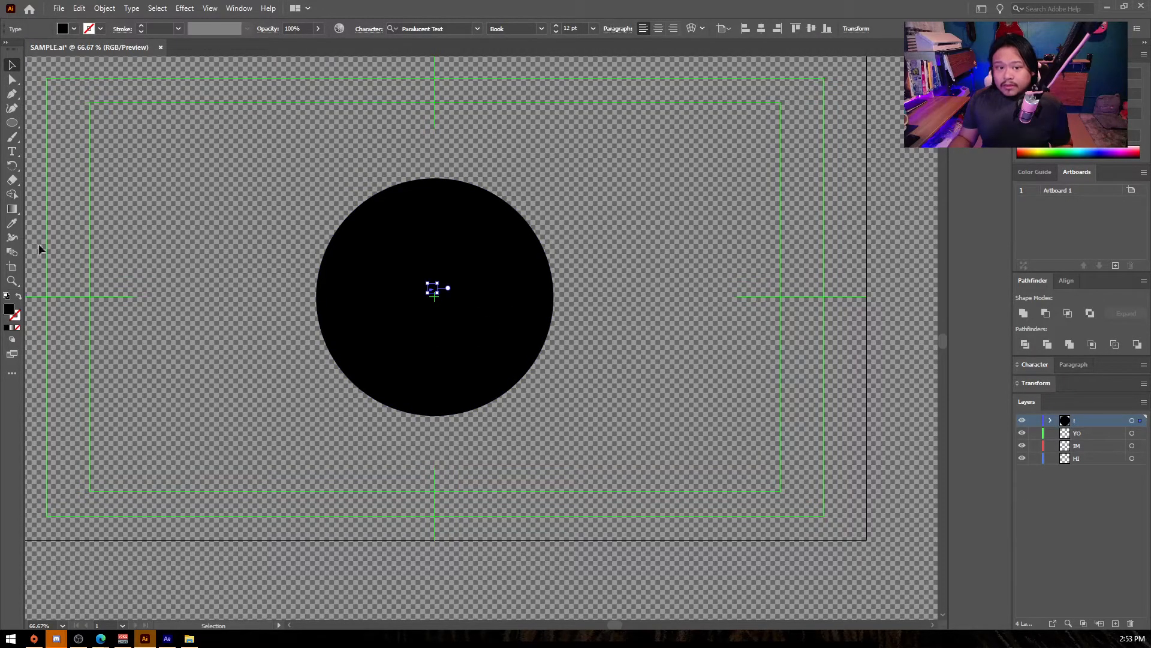
pyautogui.moveTo(491, 262); pyautogui.dragTo(402, 228)
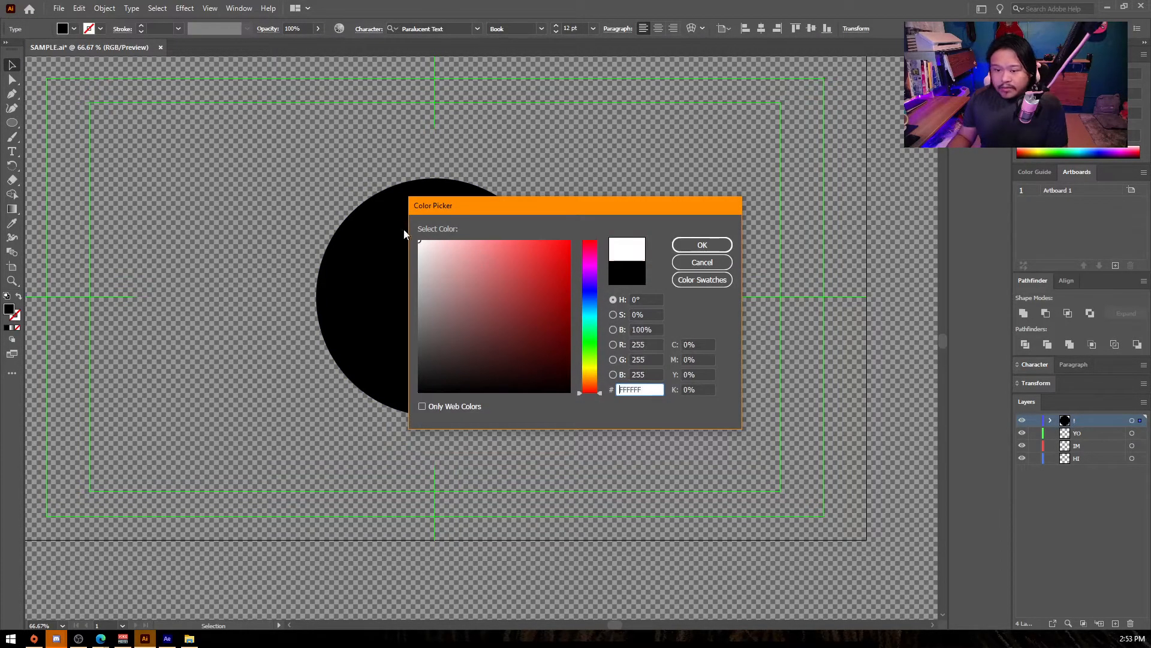
pyautogui.press('Return')
pyautogui.moveTo(438, 283); pyautogui.dragTo(584, 229)
pyautogui.moveTo(431, 323); pyautogui.dragTo(432, 329)
pyautogui.click(696, 329)
# - Delete the empty YO, IM and HI layers, keeping the circle and numeral on the ! layer
pyautogui.hotkey('ctrl', 'a')
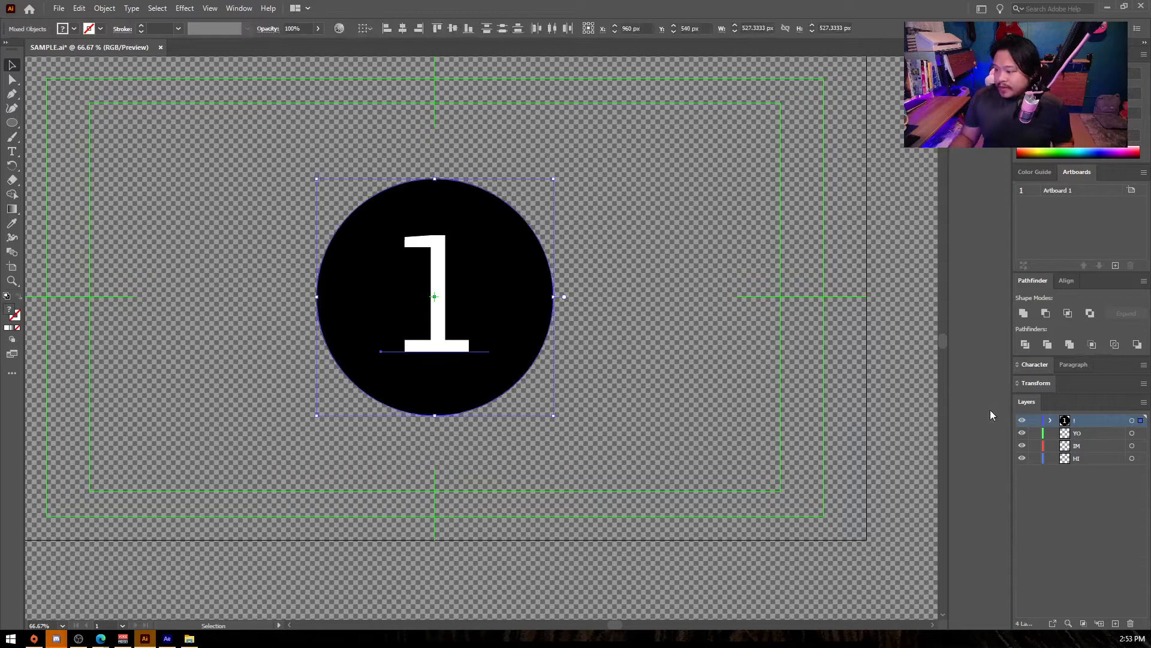
pyautogui.click(1103, 436)
pyautogui.keyDown('shift'); pyautogui.click(1081, 458); pyautogui.keyUp('shift')
pyautogui.hotkey('ctrl', 'x')
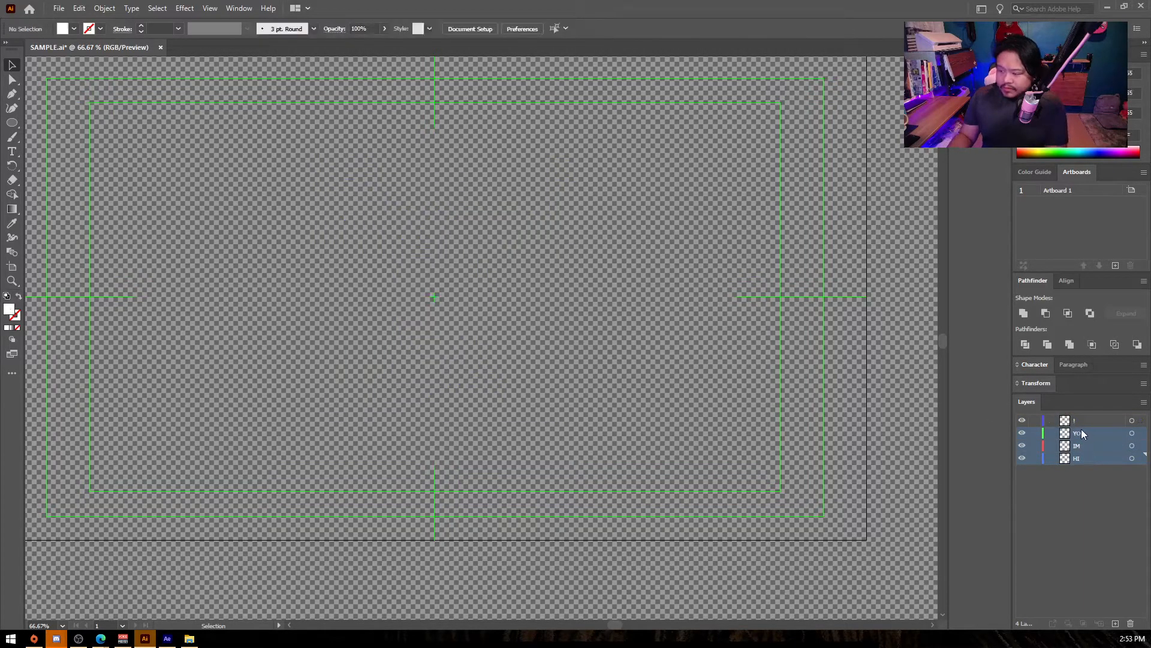
pyautogui.hotkey('ctrl', 'v')
pyautogui.click(1131, 623)
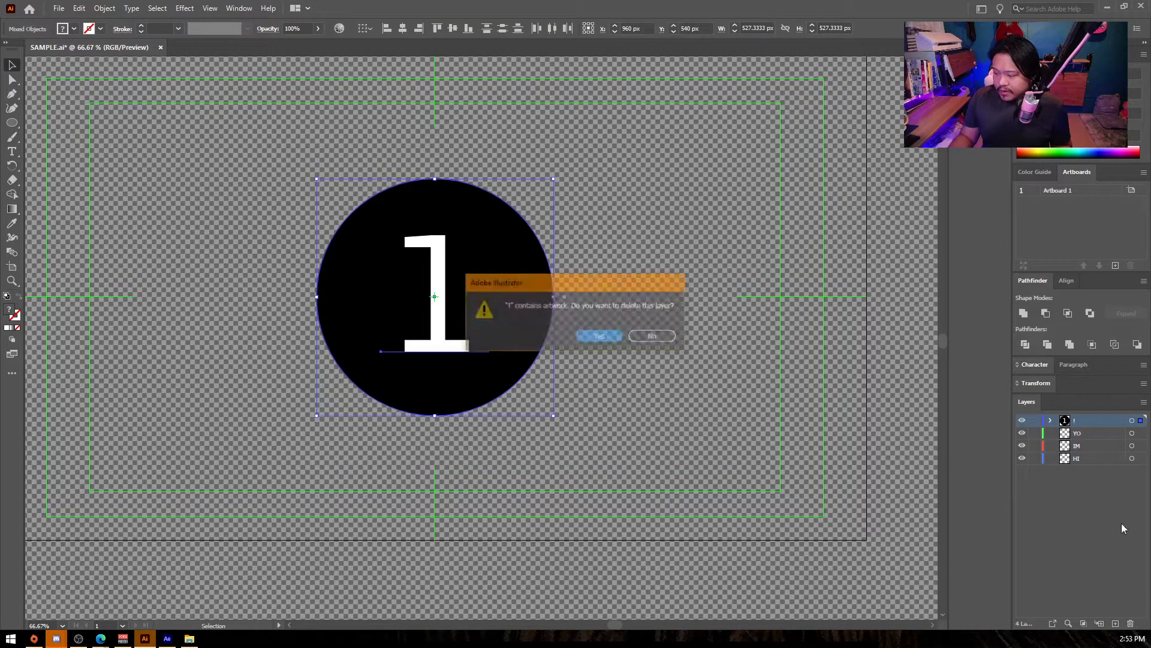
pyautogui.press('Escape')
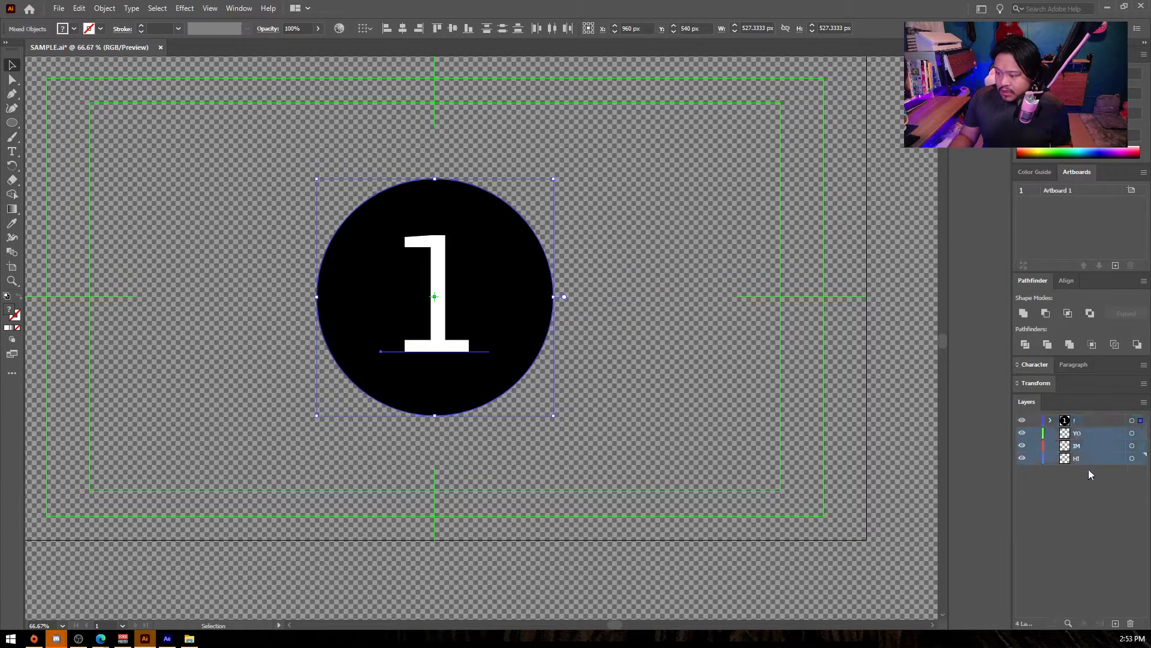
pyautogui.click(1131, 624)
# - Create a new layer and paste a copy of the circle and numeral in place on it
pyautogui.click(1116, 621)
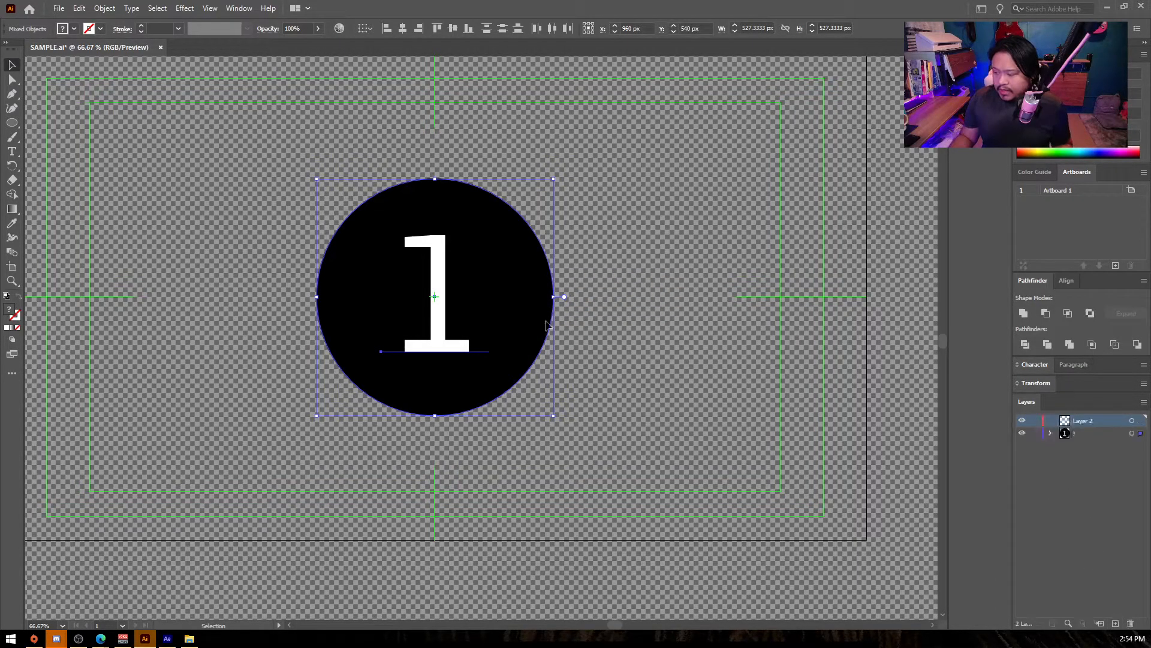
pyautogui.press('a')
pyautogui.click(1082, 422)
pyautogui.hotkey('ctrl', 'f')
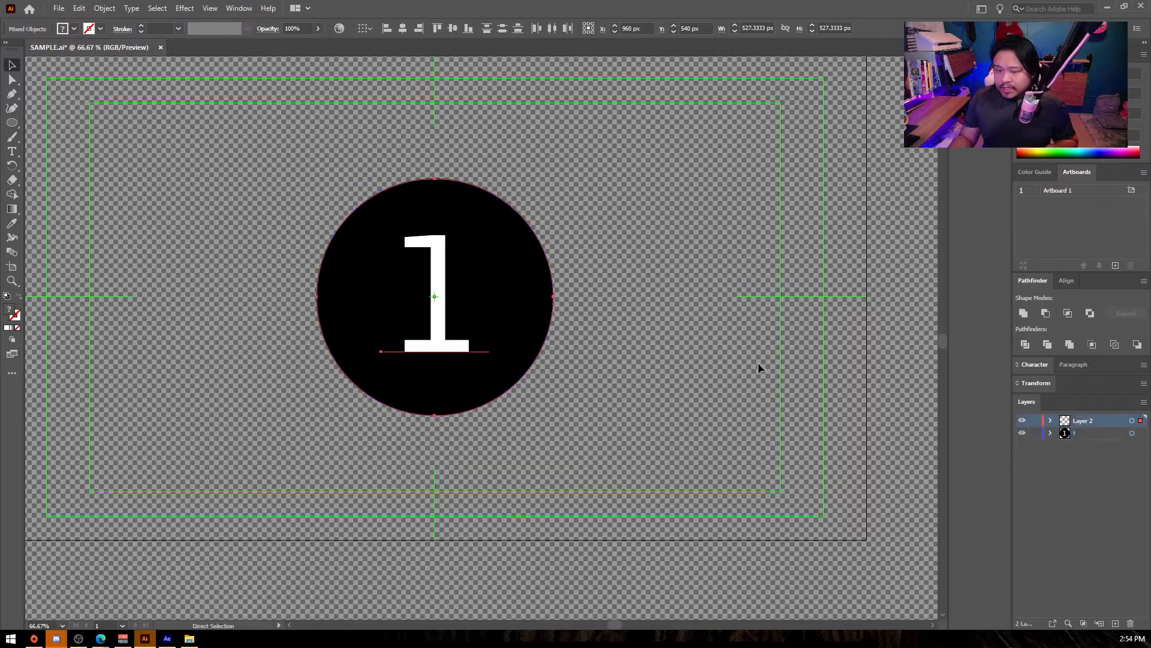
# - Hide the ! layer, delete the numeral from Layer 2, and fill its circle with EEEEEE
pyautogui.click(755, 412)
pyautogui.click(431, 277)
pyautogui.press('Delete')
pyautogui.click(437, 254)
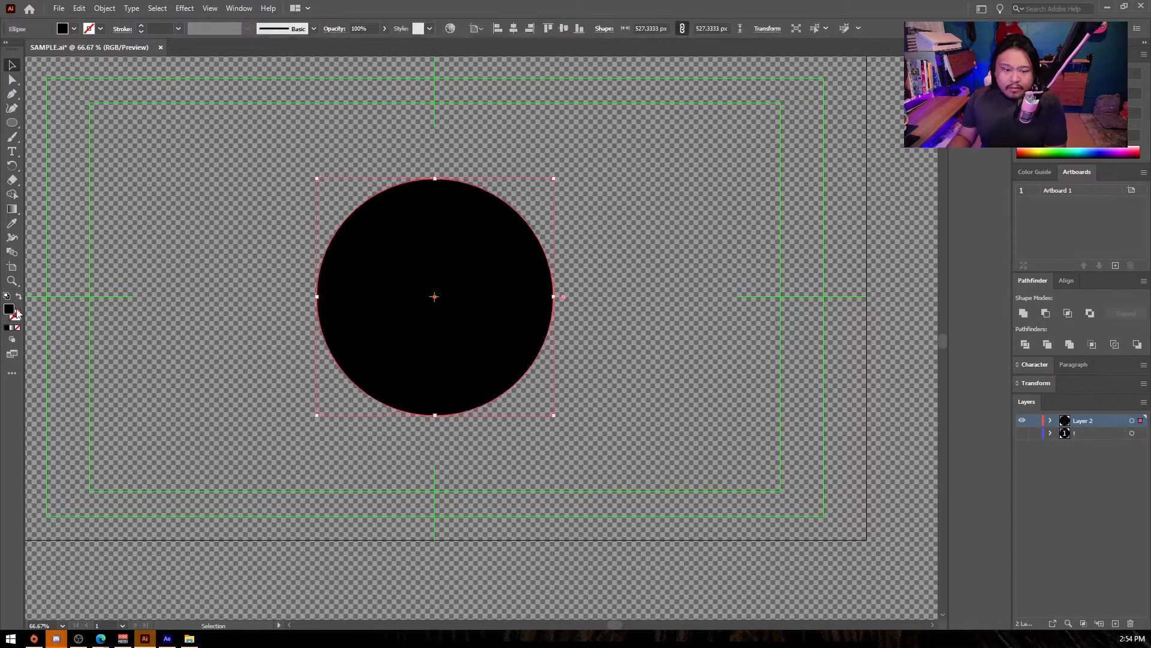
pyautogui.doubleClick(10, 310)
pyautogui.write('eeeeee')
pyautogui.press('Return')
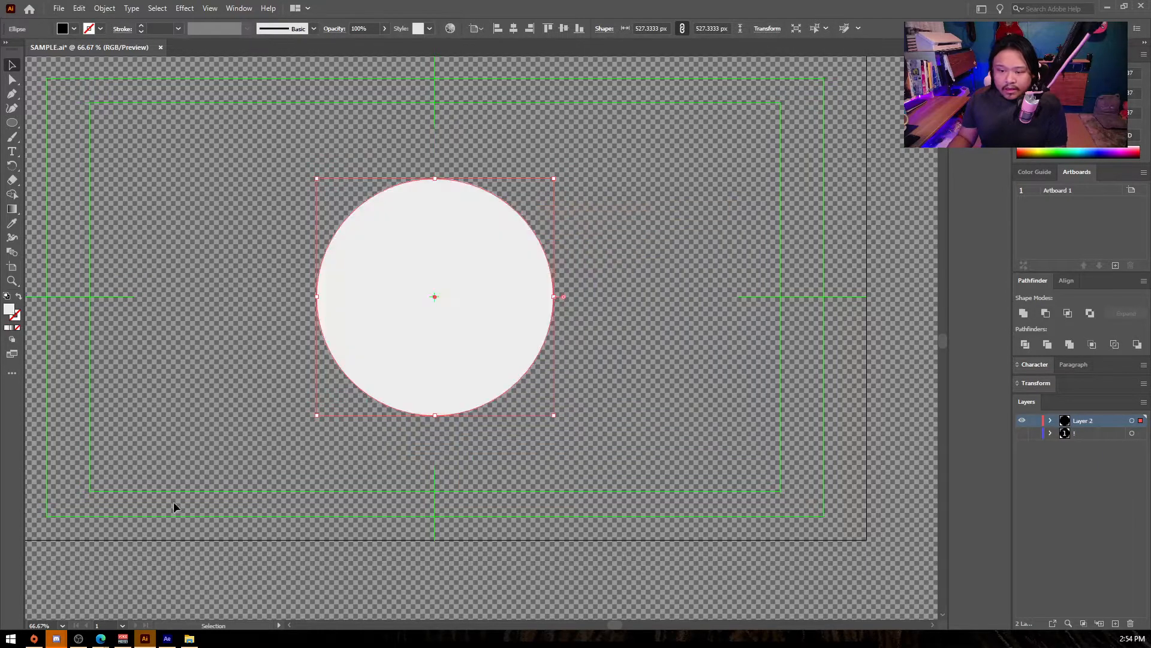
pyautogui.click(174, 604)
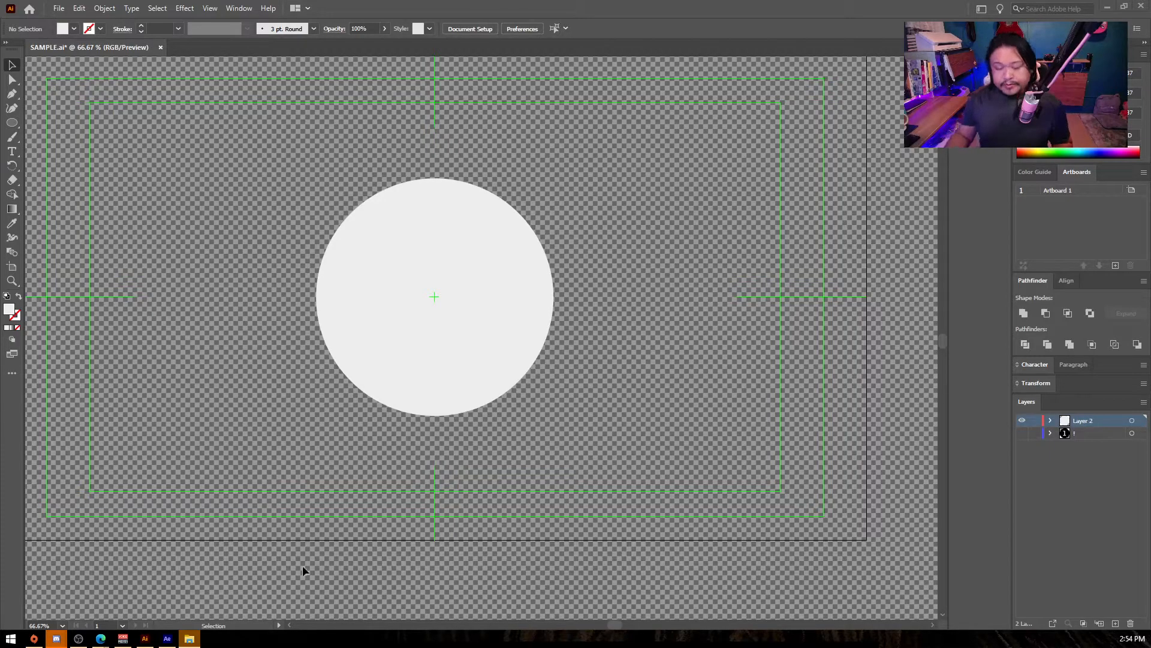
# - Open yh.ai in Illustrator and copy its red yh logo
pyautogui.moveTo(375, 8); pyautogui.dragTo(405, 142)
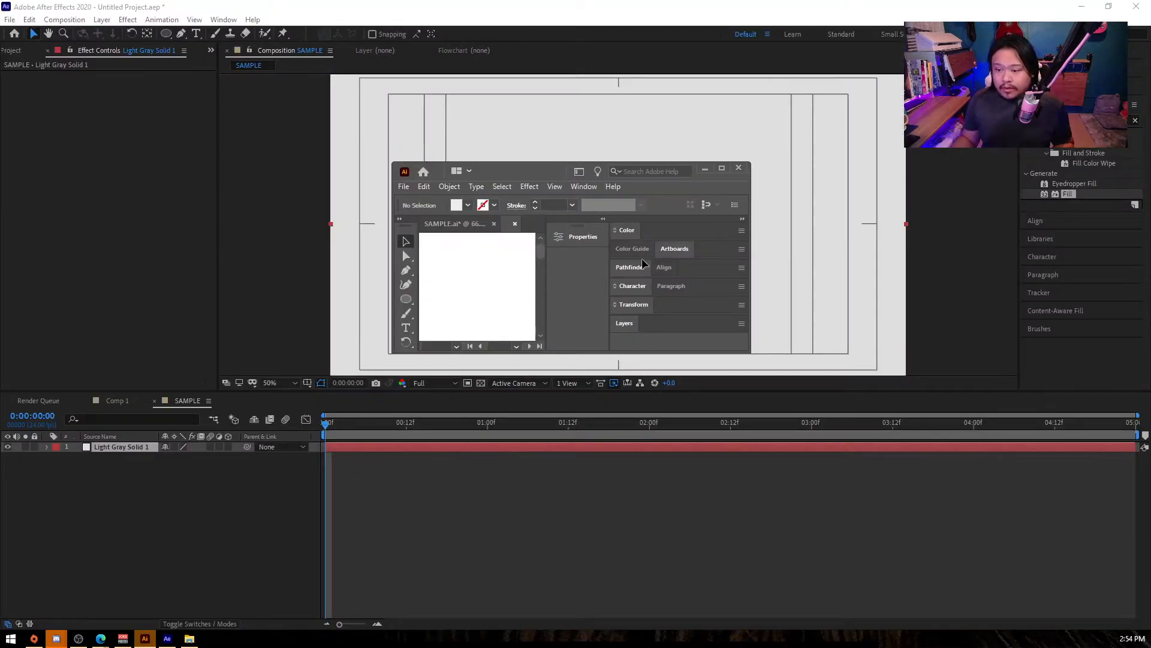
pyautogui.click(722, 167)
pyautogui.scroll(-4, 226, 254)
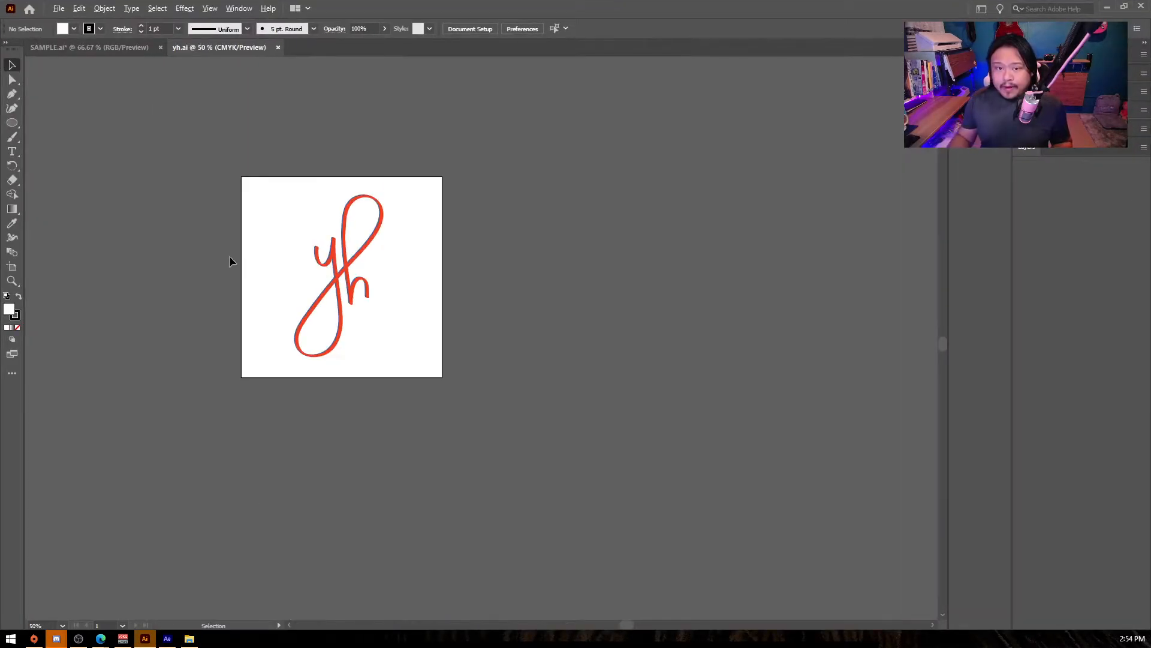
pyautogui.scroll(2, 321, 255)
pyautogui.moveTo(259, 158); pyautogui.dragTo(494, 384)
pyautogui.hotkey('ctrl', 'c')
# - Paste the yh logo into SAMPLE.ai and centre it on the light circle in Layer 2
pyautogui.click(119, 52)
pyautogui.hotkey('ctrl', 'v')
pyautogui.moveTo(485, 322); pyautogui.dragTo(442, 290)
pyautogui.moveTo(491, 197); pyautogui.dragTo(462, 216)
pyautogui.click(452, 281)
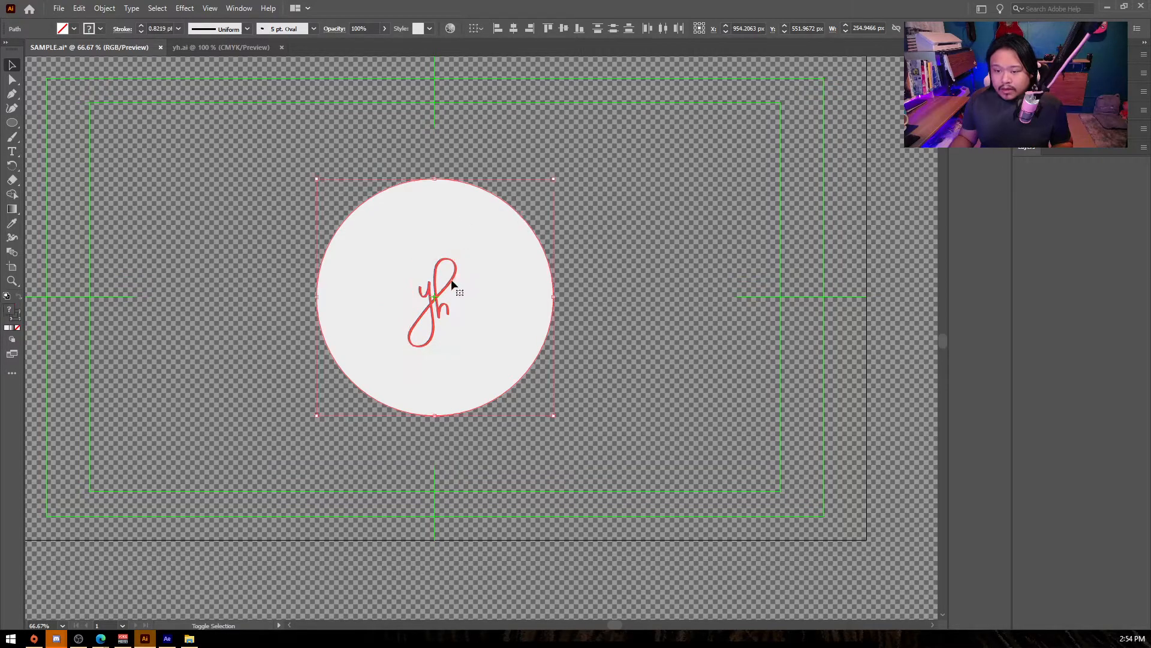
pyautogui.click(587, 218)
pyautogui.click(438, 290)
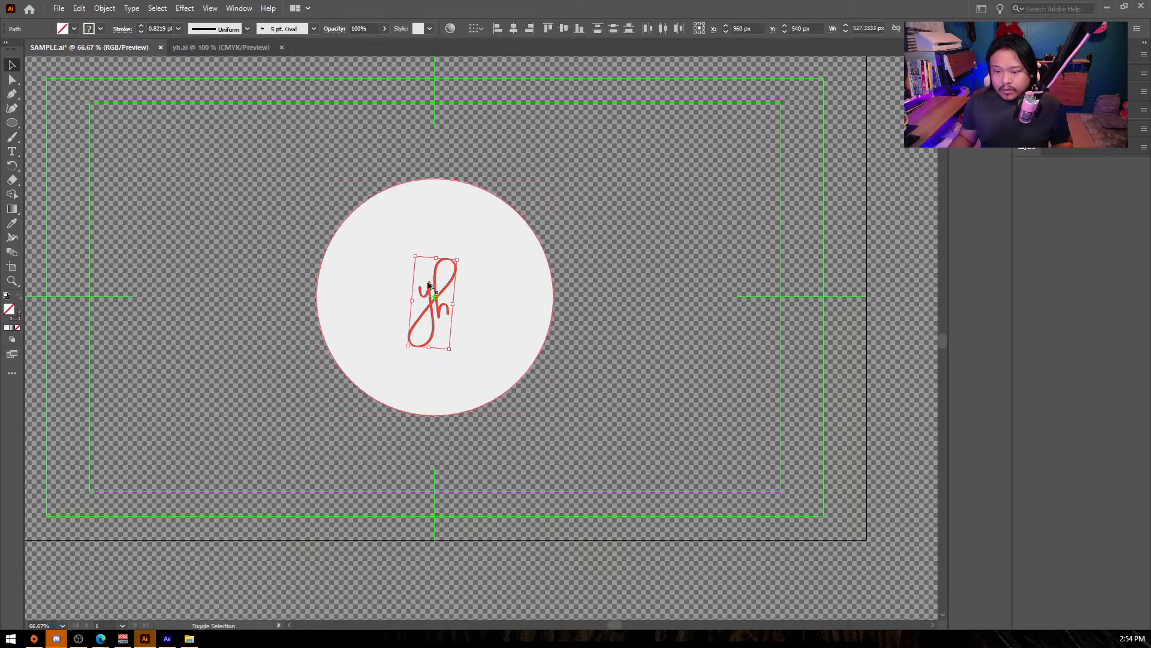
# - Enlarge the yh logo to span most of the circle's height and save SAMPLE.ai
pyautogui.moveTo(458, 258)
pyautogui.mouseDown()
pyautogui.moveTo(509, 226)
pyautogui.moveTo(442, 289)
pyautogui.mouseUp()
pyautogui.click(680, 248)
pyautogui.scroll(2, 471, 294)
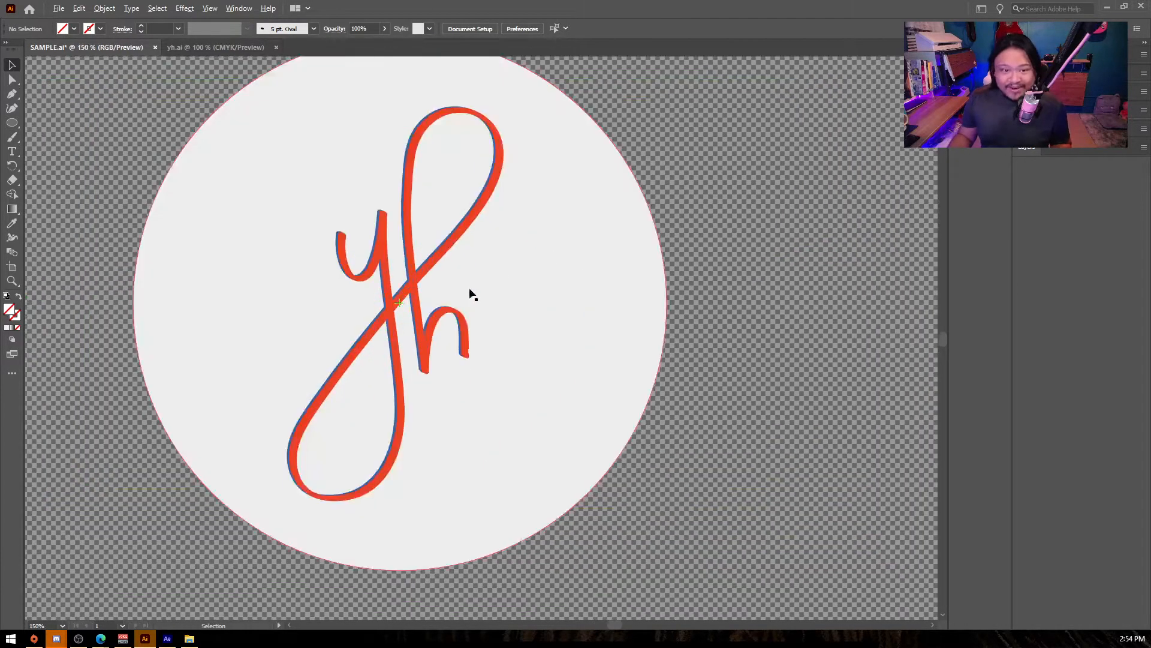
pyautogui.scroll(-1, 505, 300)
pyautogui.scroll(1, 462, 284)
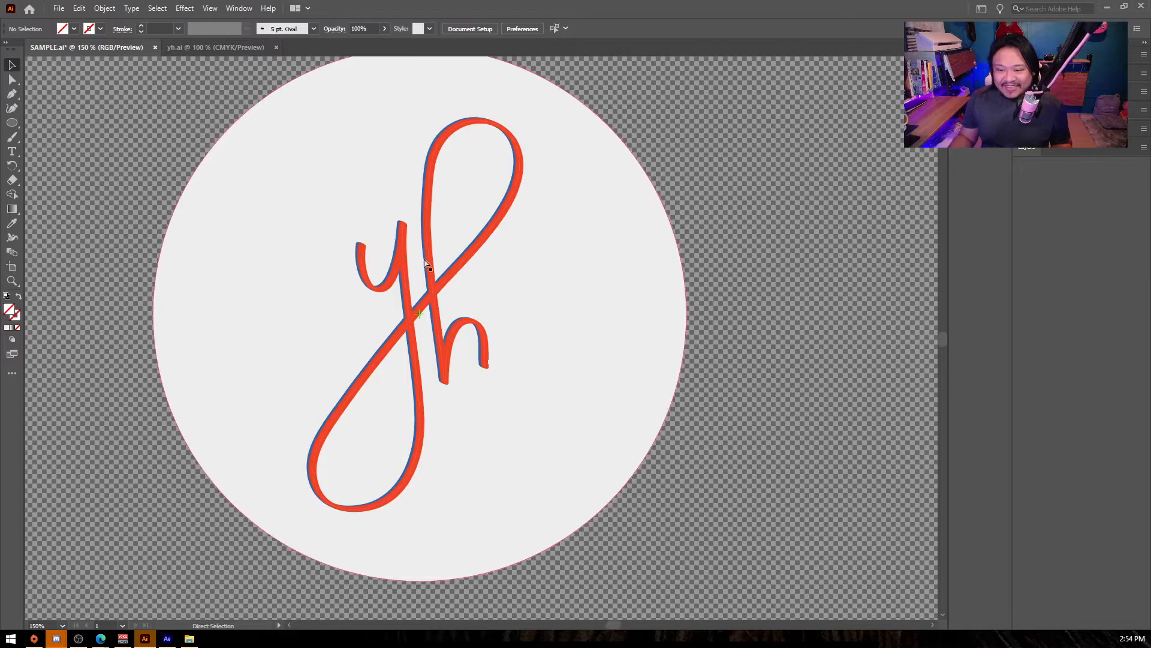
pyautogui.hotkey('ctrl', 's')
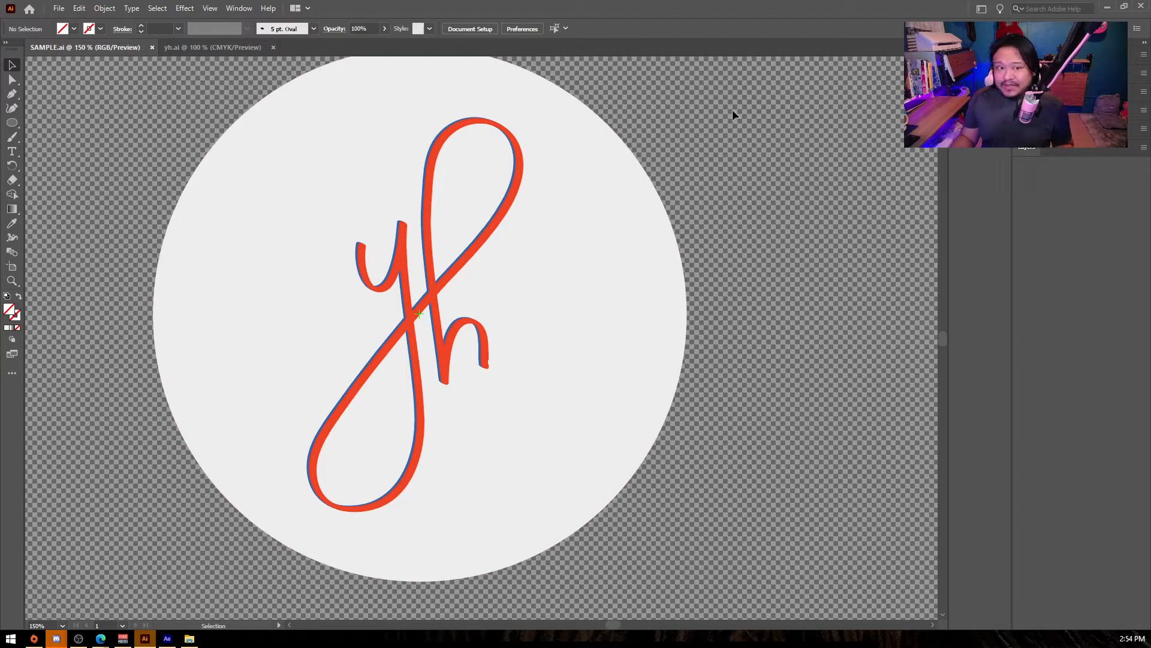
# - Switch to After Effects and import SAMPLE.ai as a composition with layer-size footage dimensions
pyautogui.click(166, 638)
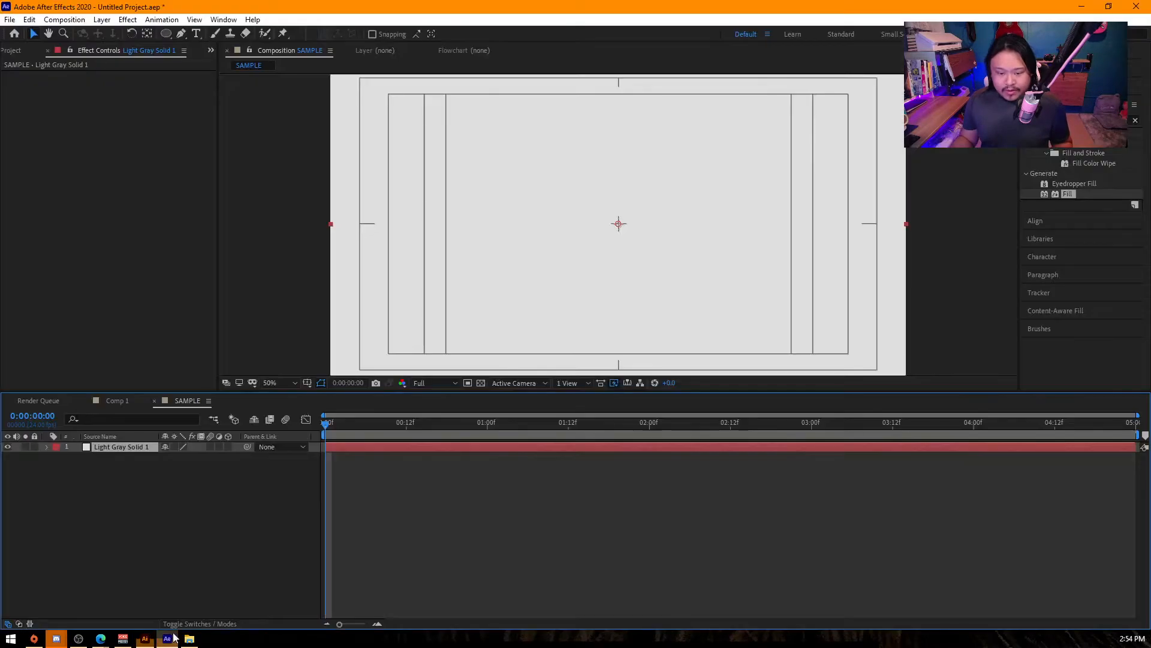
pyautogui.doubleClick(131, 285)
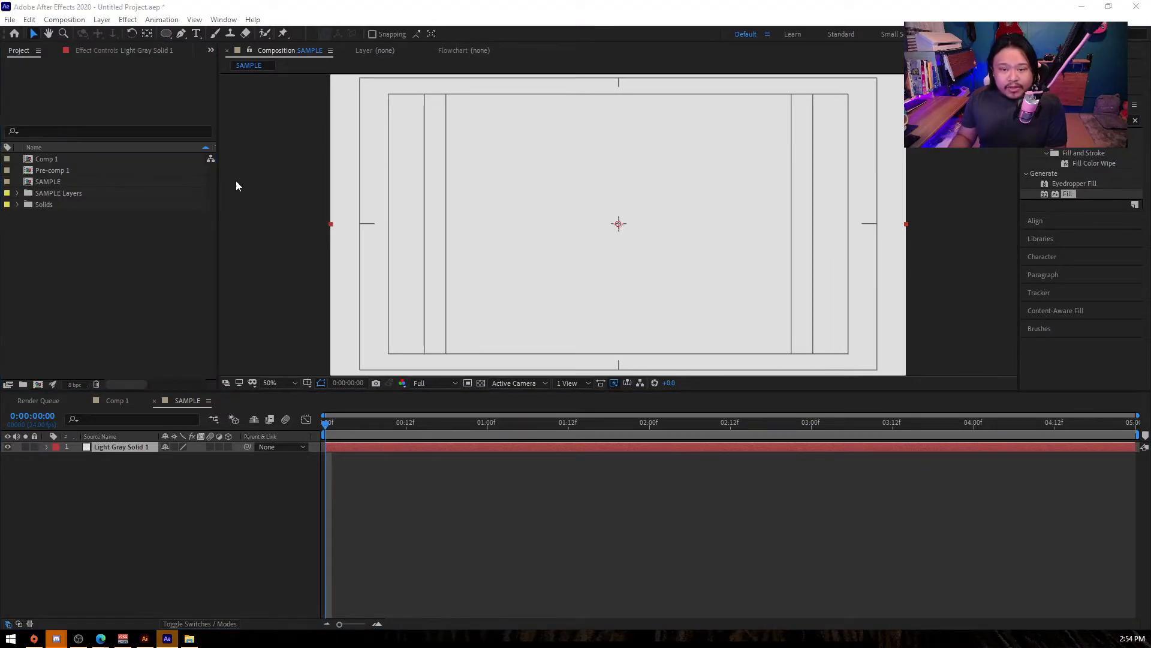
pyautogui.scroll(-3, 268, 243)
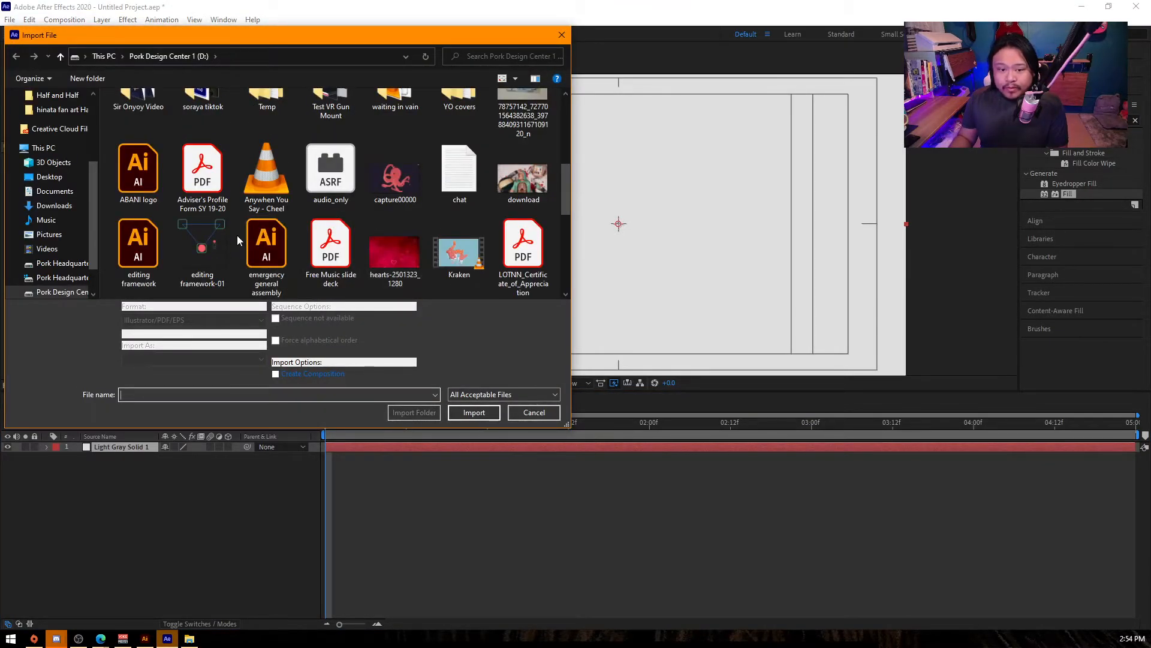
pyautogui.scroll(2, 236, 239)
pyautogui.scroll(-1, 406, 226)
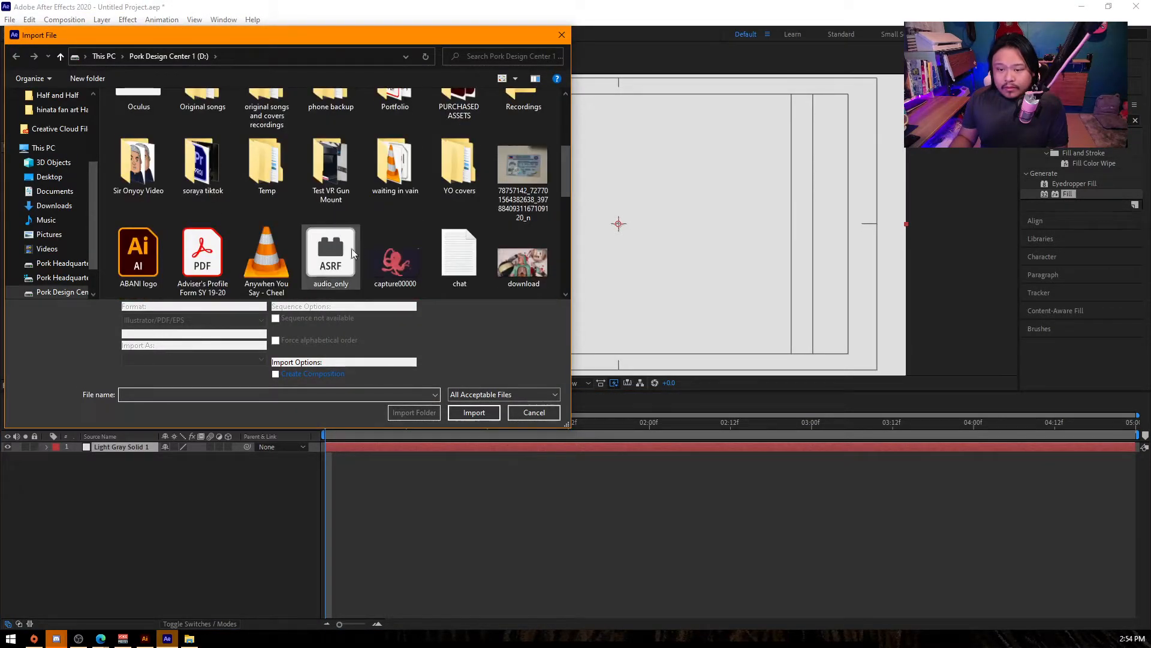
pyautogui.click(164, 260)
pyautogui.press('s')
pyautogui.doubleClick(345, 123)
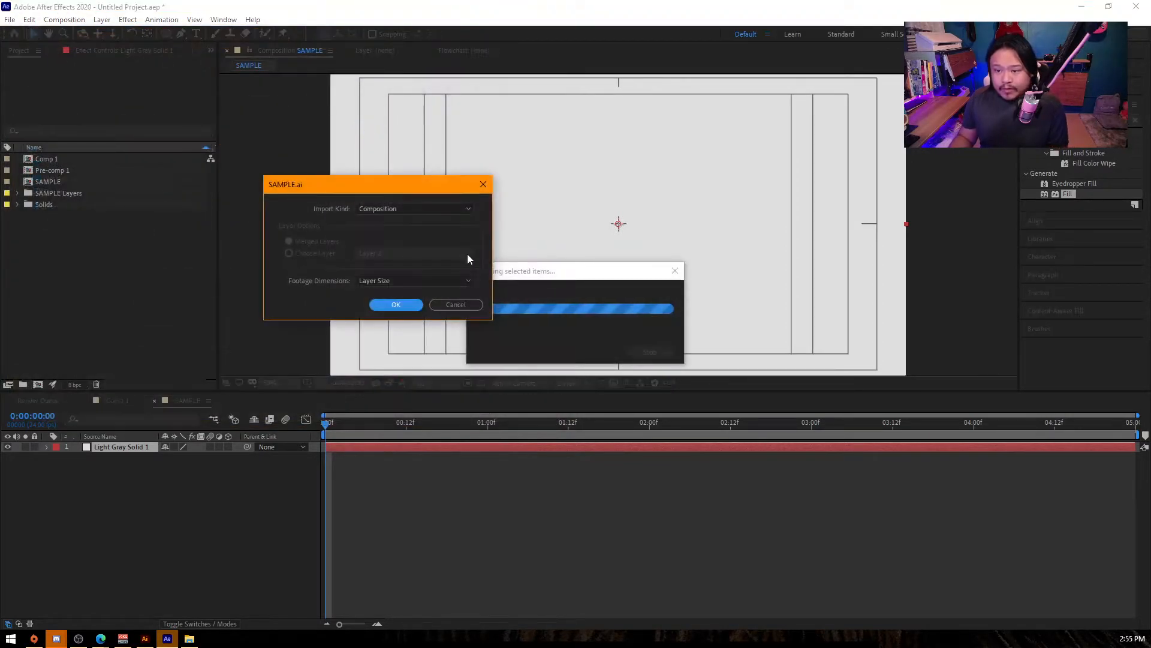
pyautogui.click(396, 304)
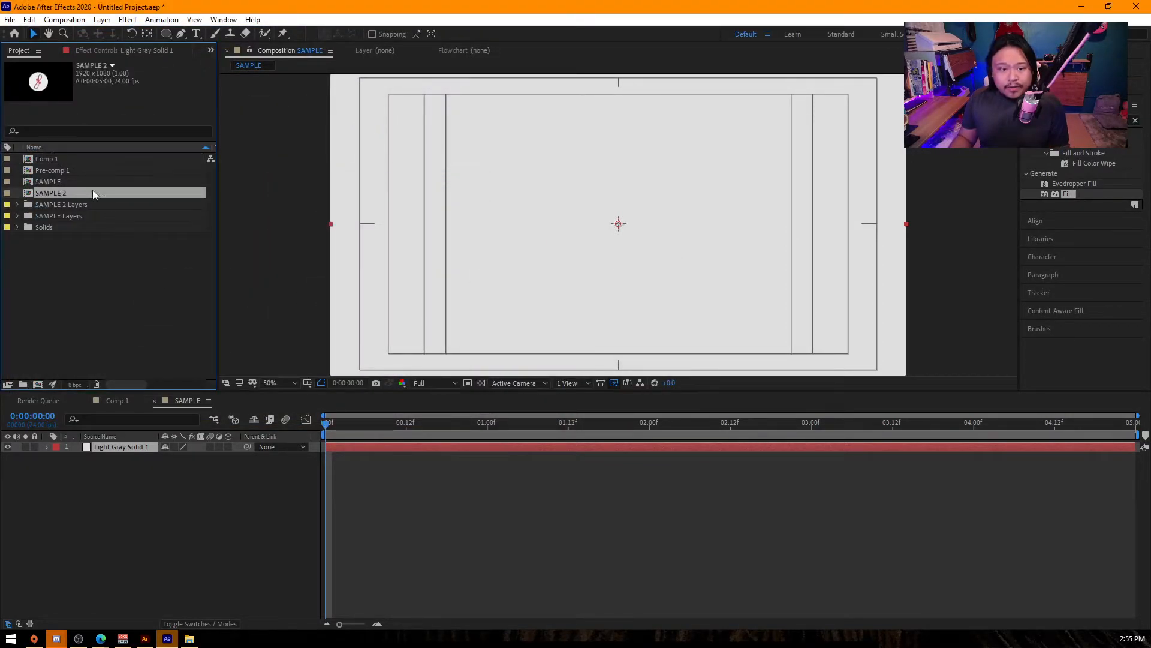
# - In the SAMPLE 2 composition, show the ! layer instead of Layer 2 and place a new 423F84 solid at the bottom of the stack
pyautogui.doubleClick(52, 194)
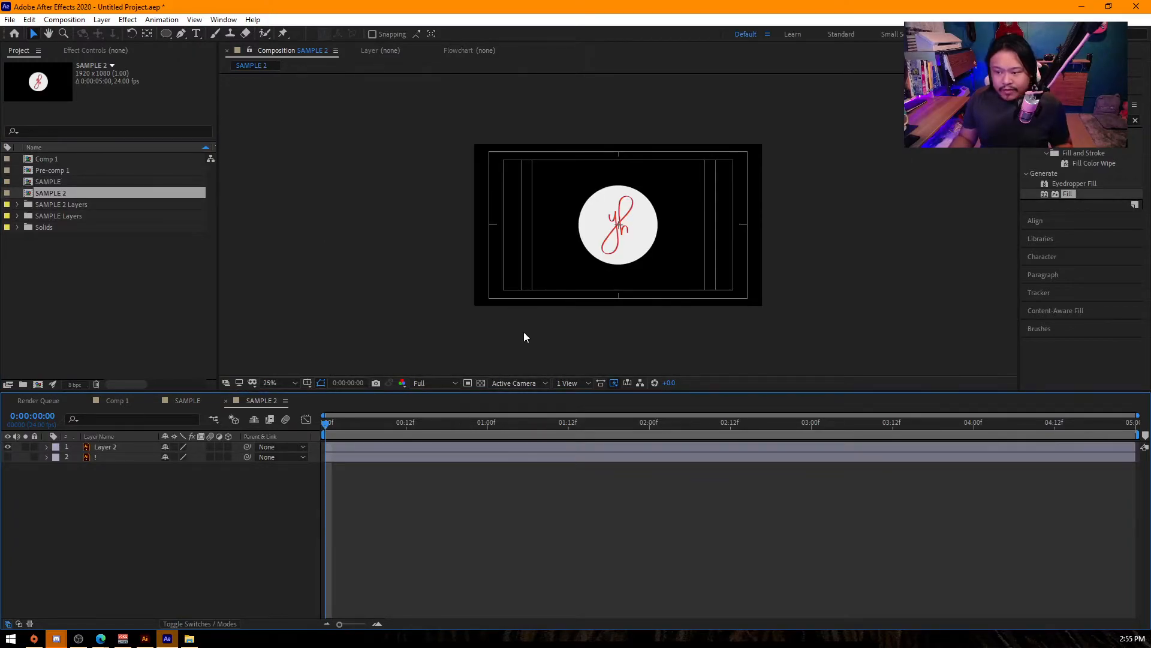
pyautogui.click(8, 446)
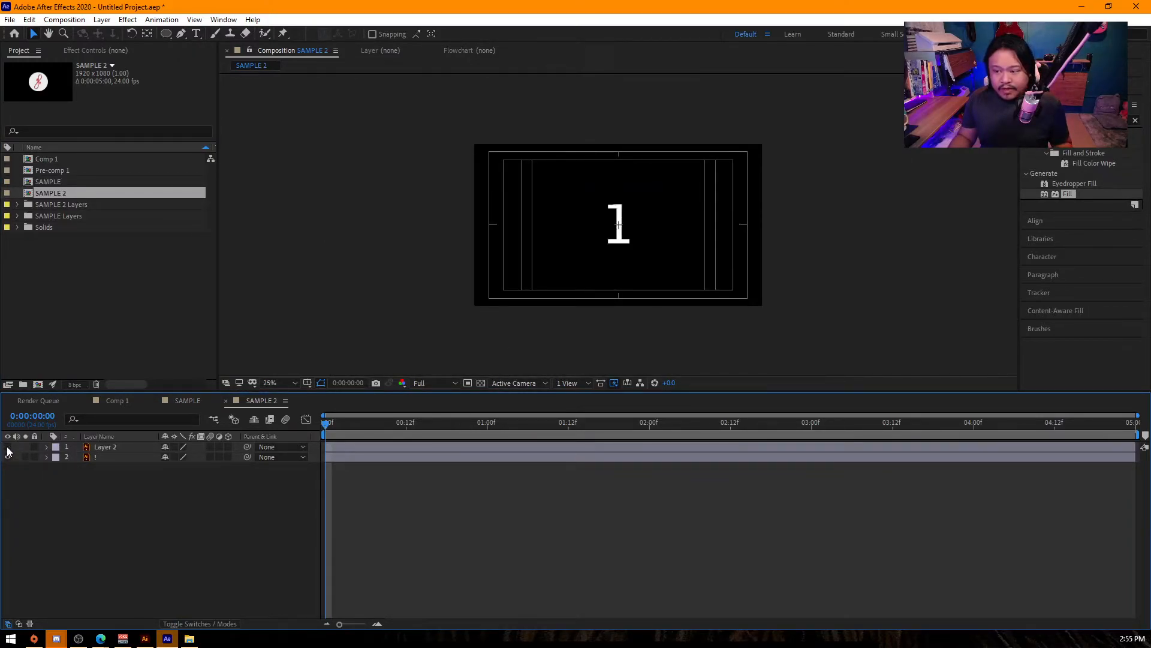
pyautogui.rightClick(222, 544)
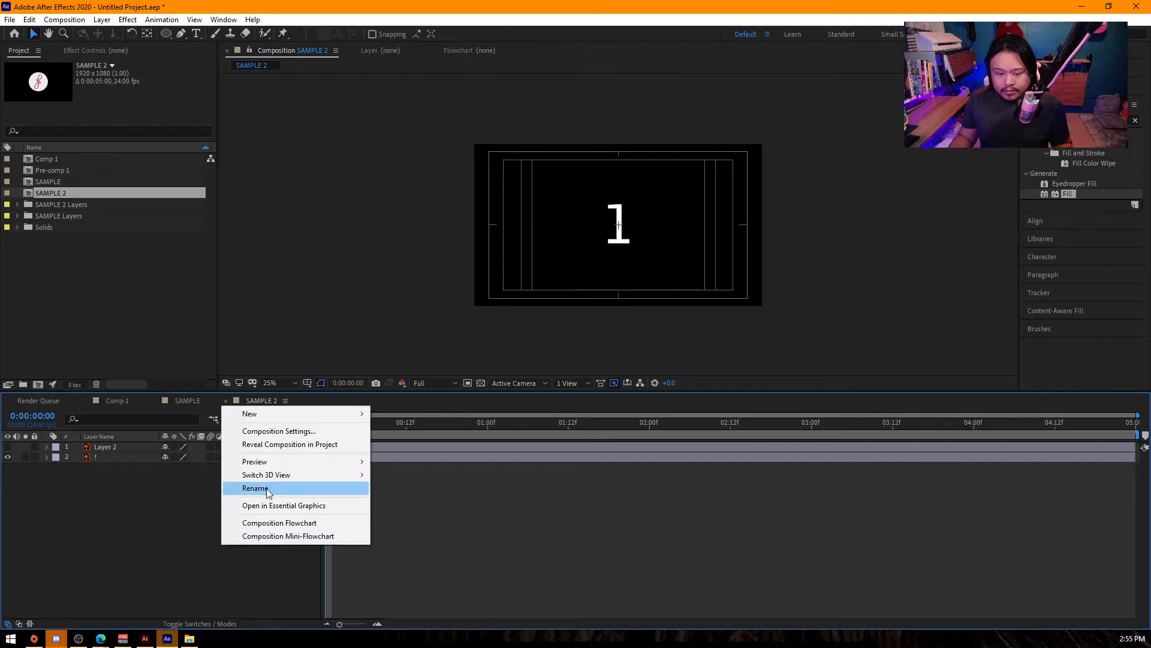
pyautogui.moveTo(274, 419)
pyautogui.click(432, 444)
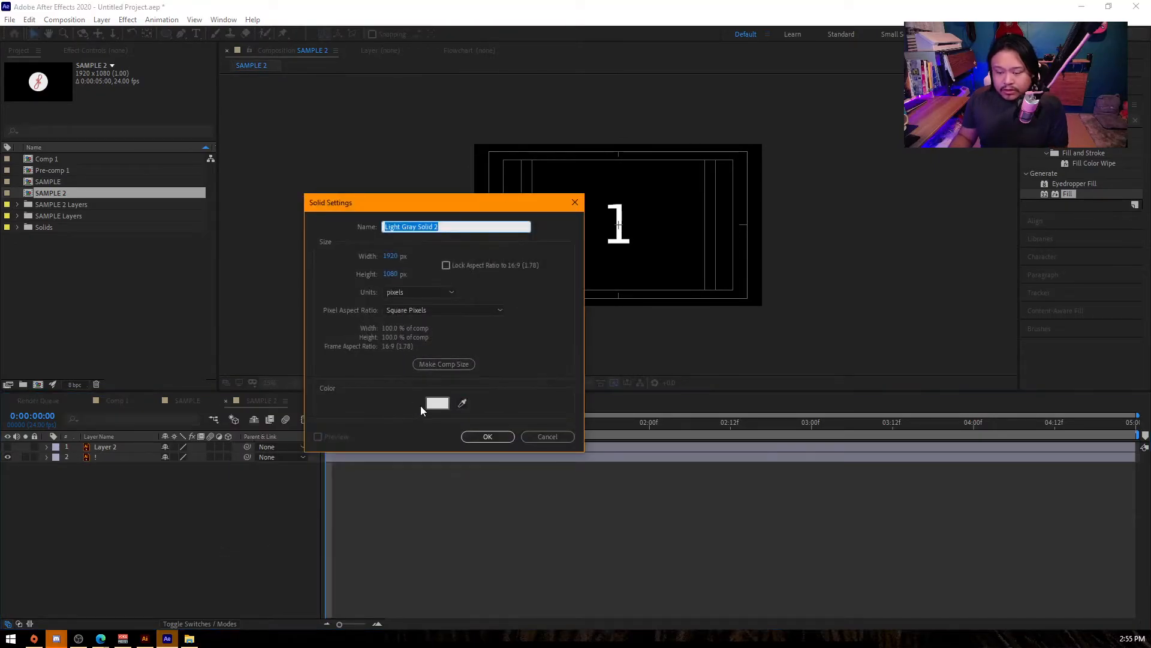
pyautogui.click(436, 402)
pyautogui.moveTo(174, 152); pyautogui.dragTo(174, 83)
pyautogui.click(96, 103)
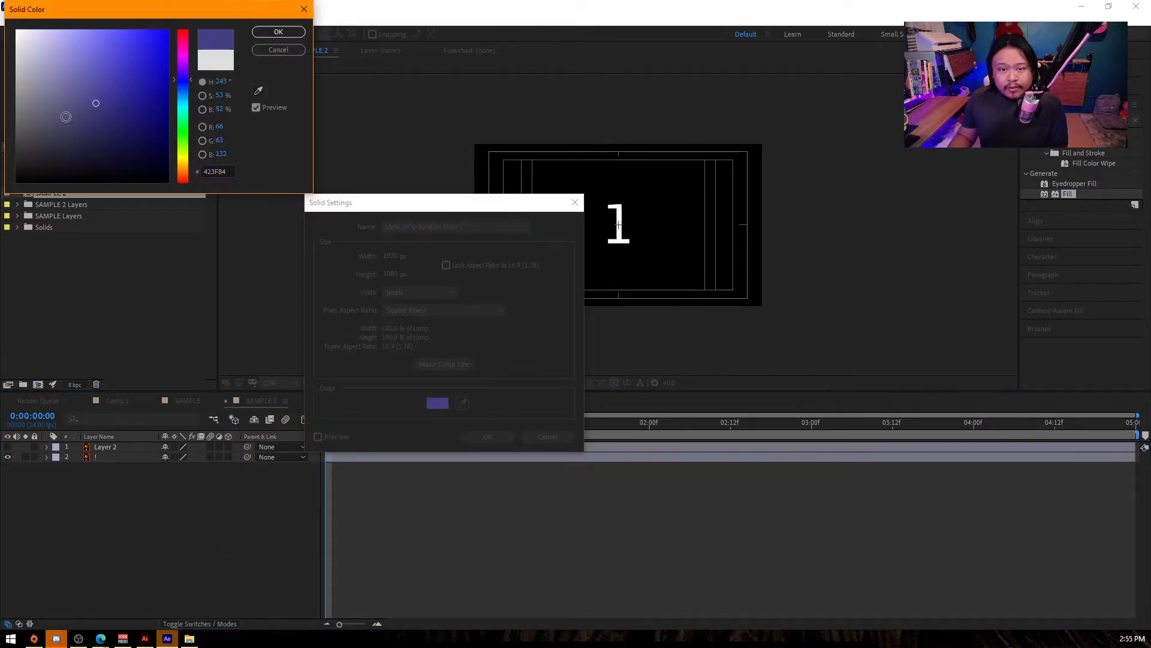
pyautogui.click(278, 31)
pyautogui.click(487, 436)
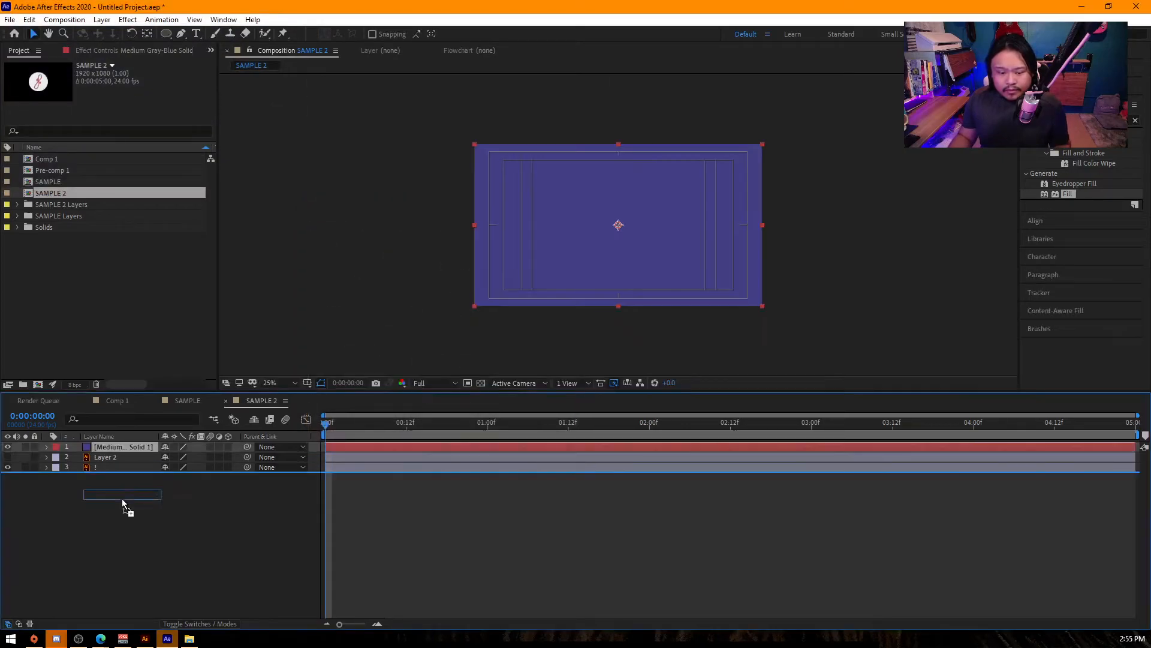
pyautogui.scroll(4, 707, 273)
pyautogui.scroll(-2, 705, 273)
# - Show Layer 2 again and make both Layer 2 and the ! layer 3D layers
pyautogui.click(112, 448)
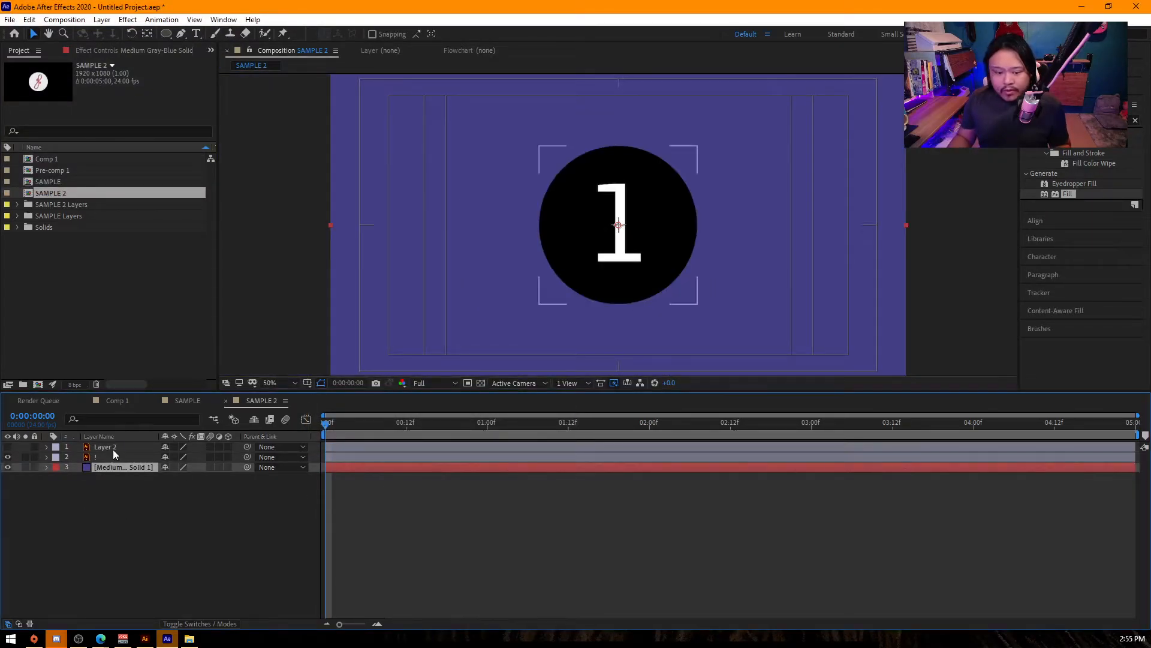
pyautogui.click(7, 447)
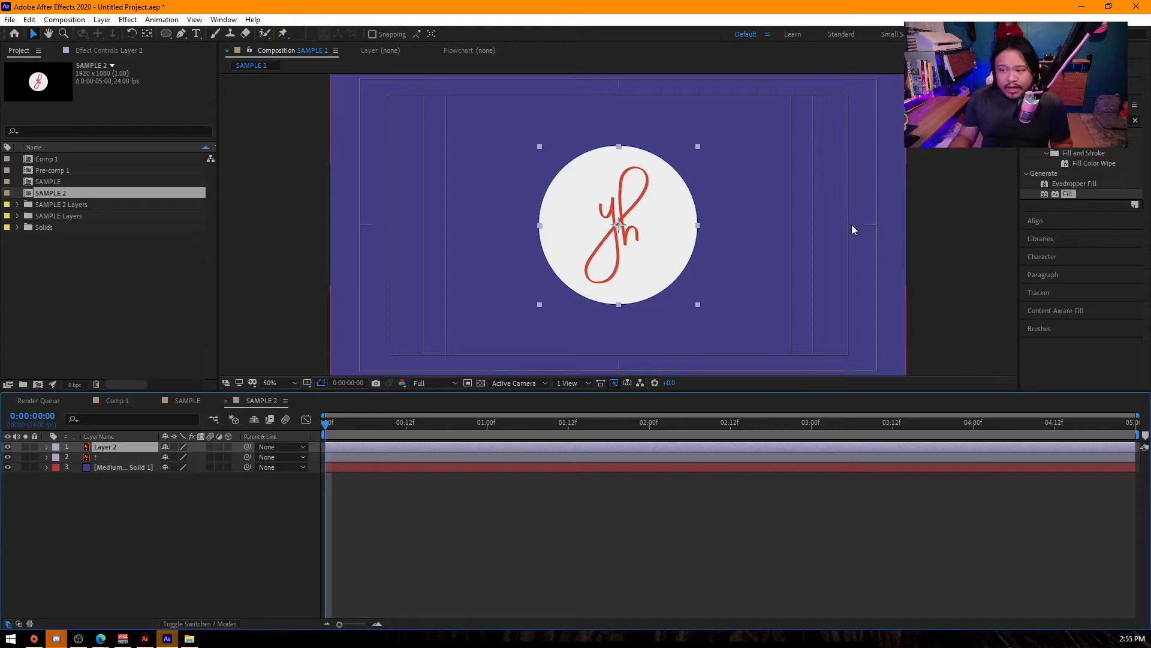
pyautogui.click(228, 448)
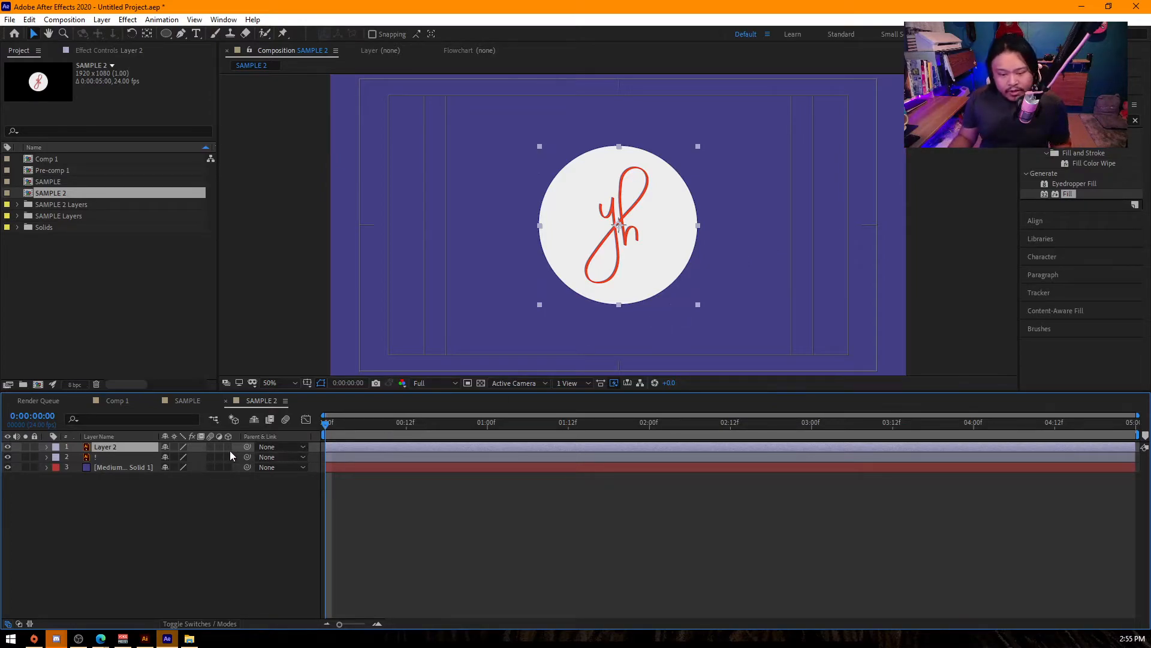
pyautogui.click(227, 457)
pyautogui.click(139, 521)
# - Set Layer 2's Y Rotation to -180° so the yh logo faces backwards
pyautogui.click(106, 448)
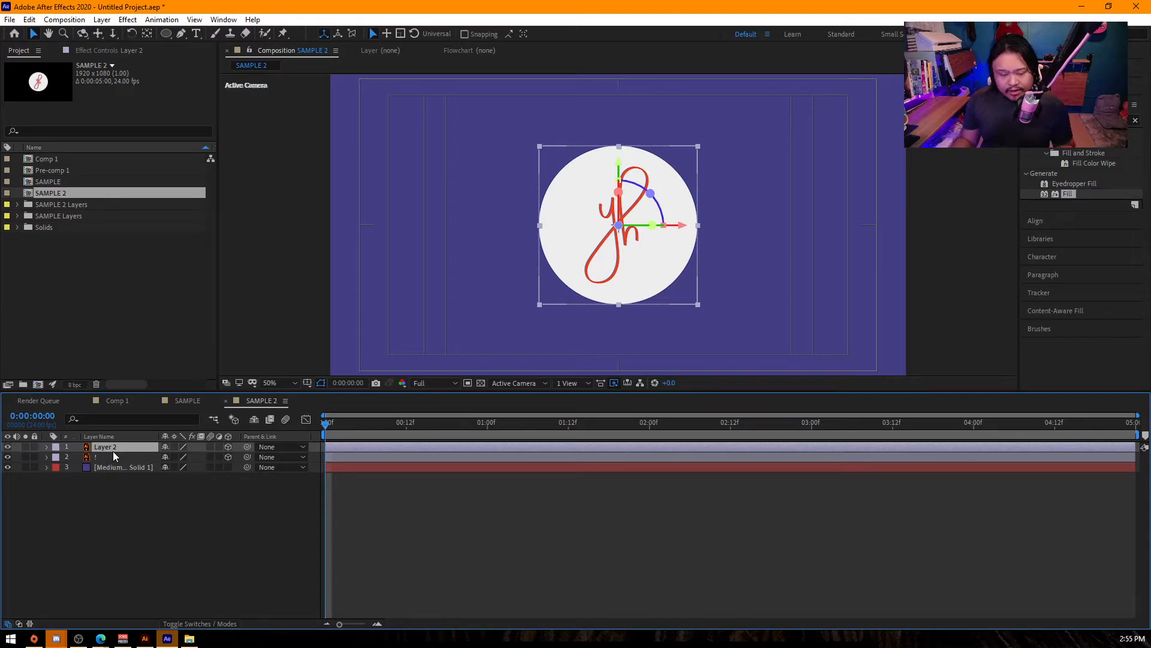
pyautogui.press('r')
pyautogui.moveTo(172, 477); pyautogui.dragTo(200, 483)
pyautogui.click(177, 478)
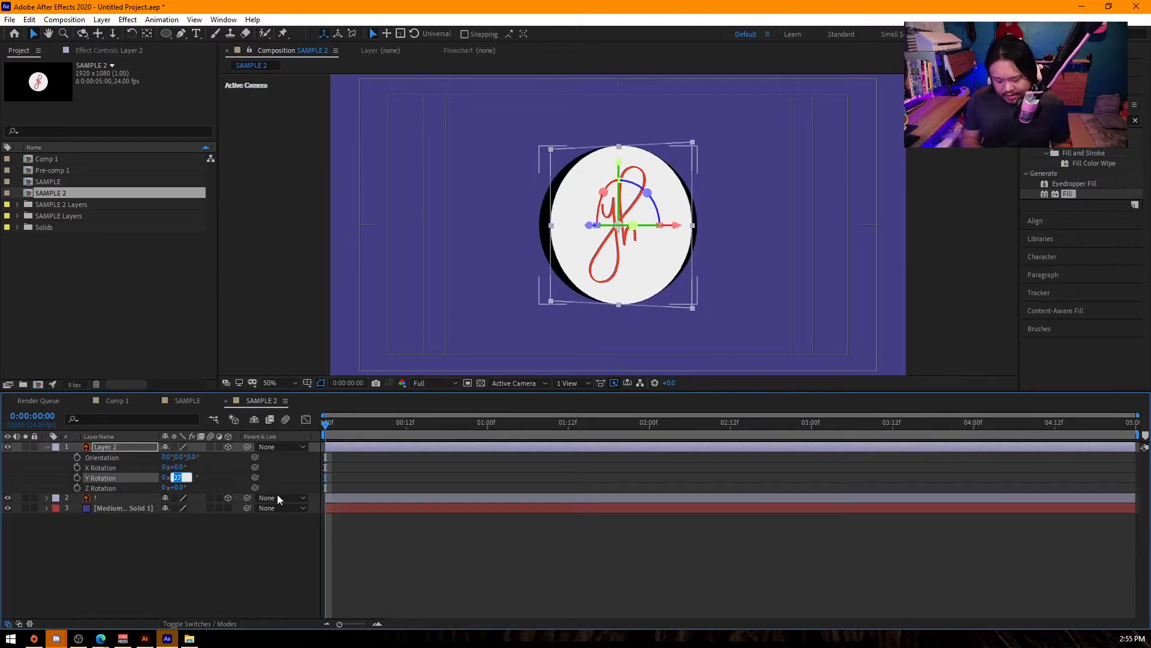
pyautogui.write('-9')
pyautogui.write('0')
pyautogui.press('Return')
pyautogui.click(187, 476)
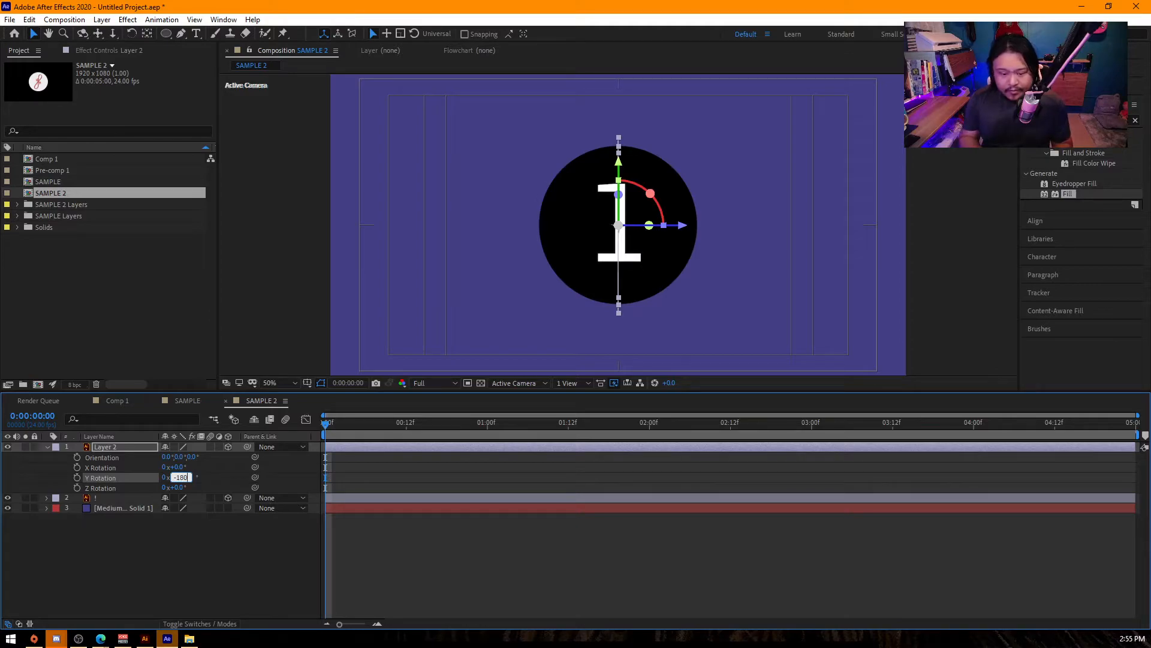
pyautogui.press('Return')
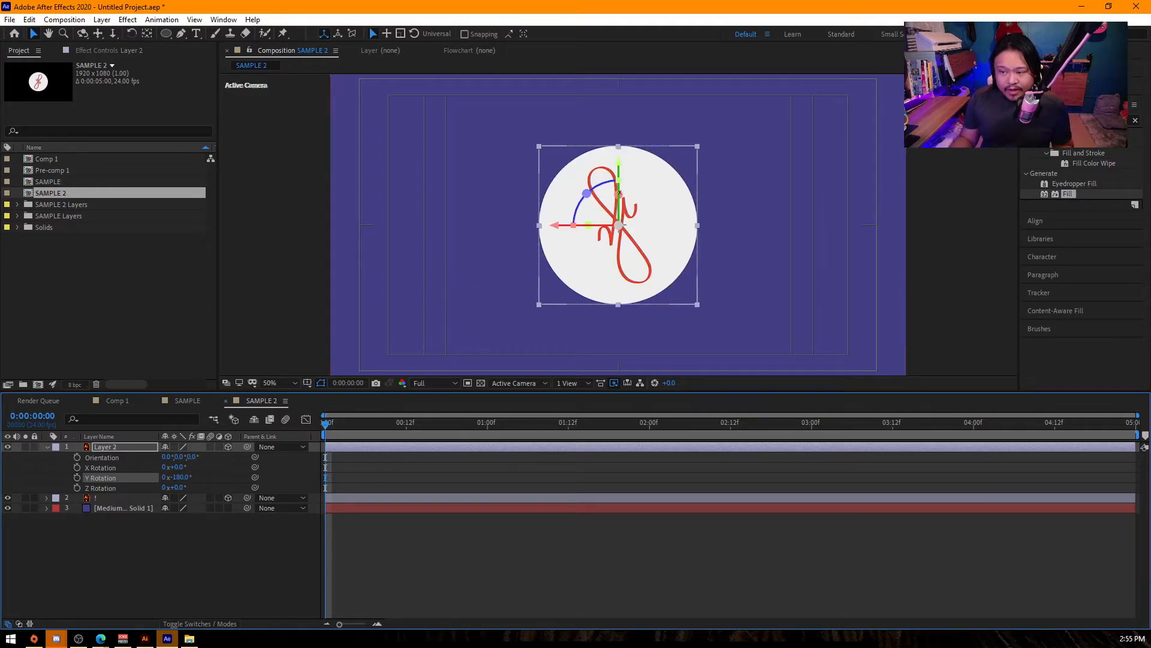
pyautogui.click(269, 326)
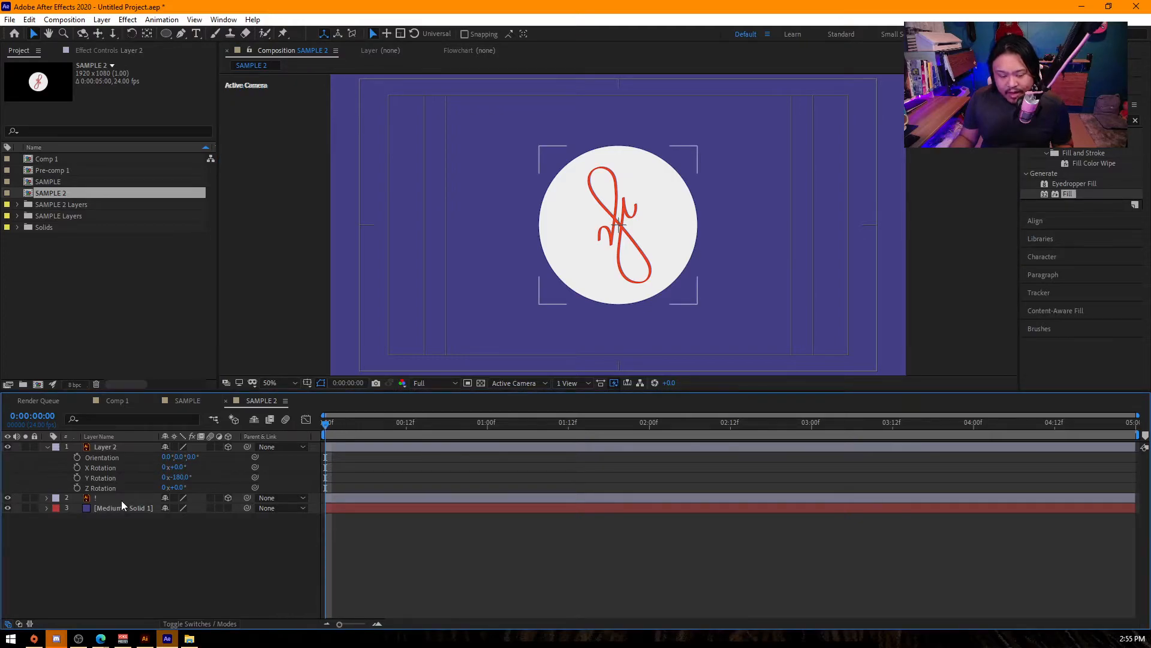
# - Parent Layer 2 to the ! layer and show the ! layer's rotation properties
pyautogui.click(120, 446)
pyautogui.moveTo(247, 447); pyautogui.dragTo(100, 497)
pyautogui.press('r')
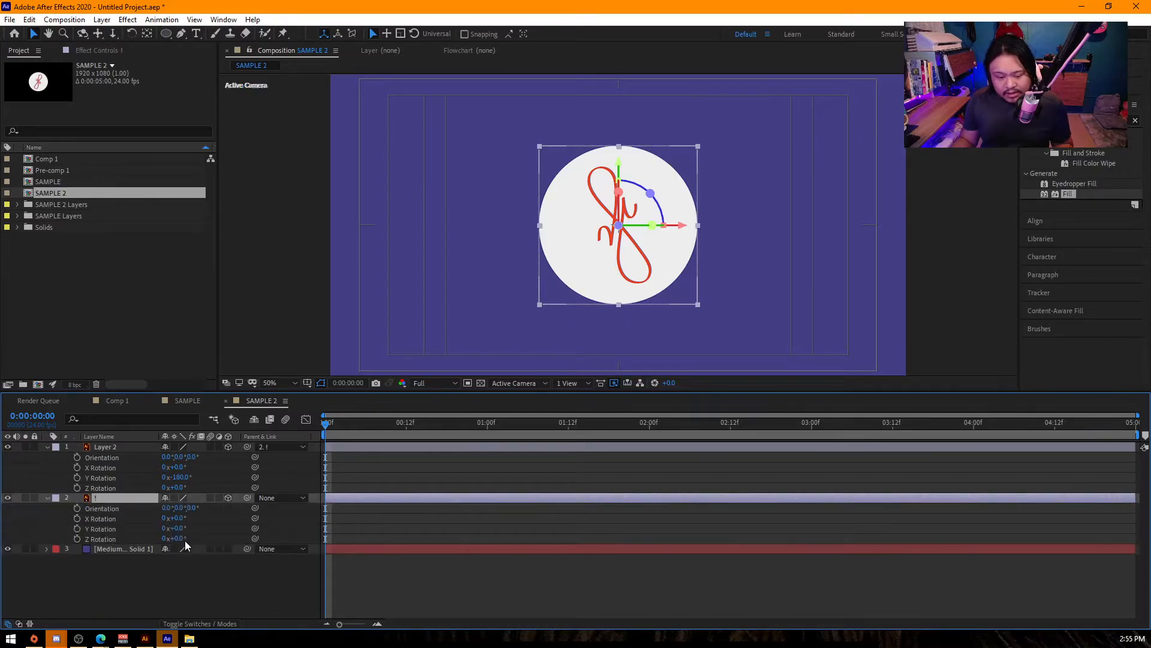
pyautogui.moveTo(183, 528); pyautogui.dragTo(182, 583)
pyautogui.click(182, 584)
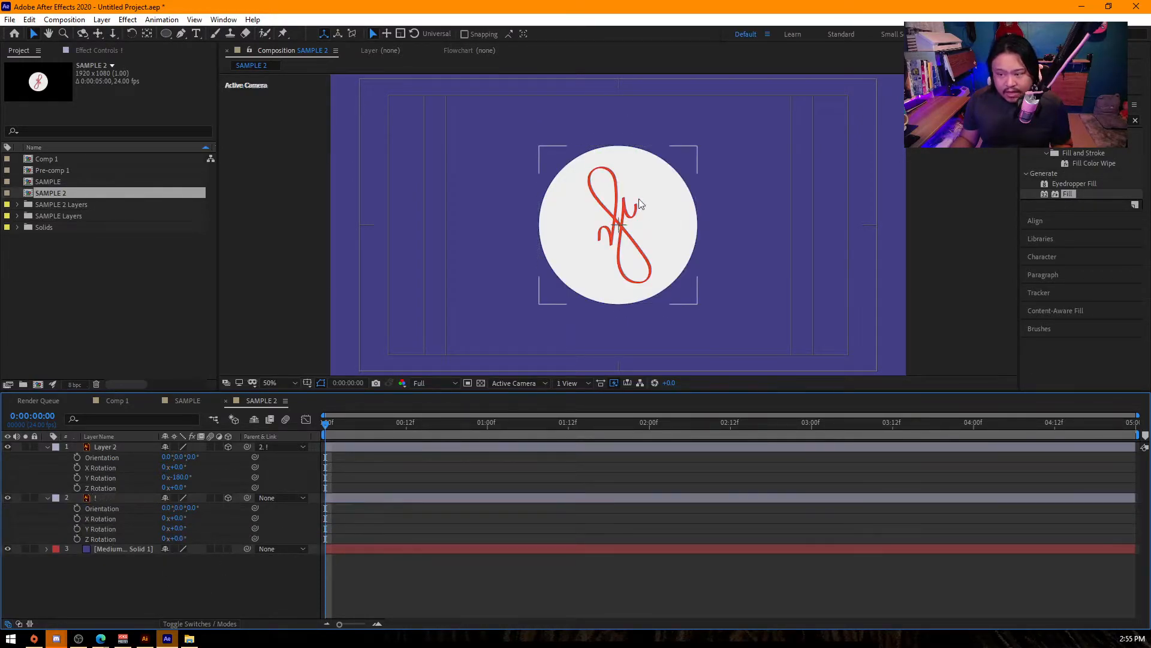
# - Set Layer 2's Z position to 3 to place it behind the numeral, and test the ! layer's Y Rotation
pyautogui.click(620, 222)
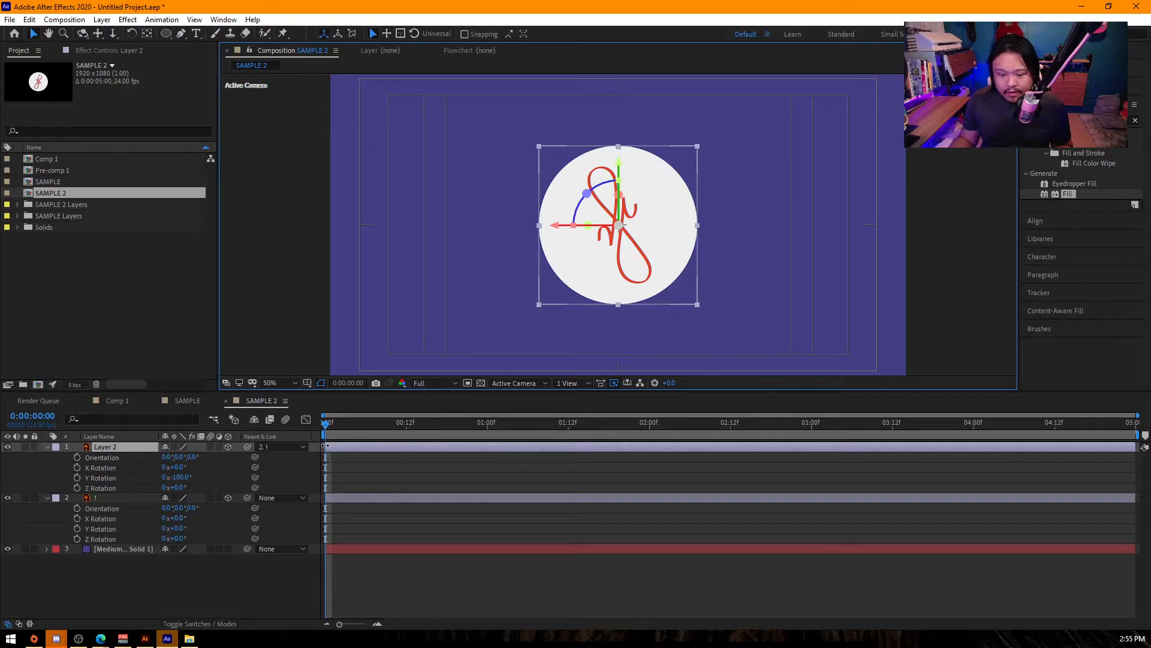
pyautogui.press('p')
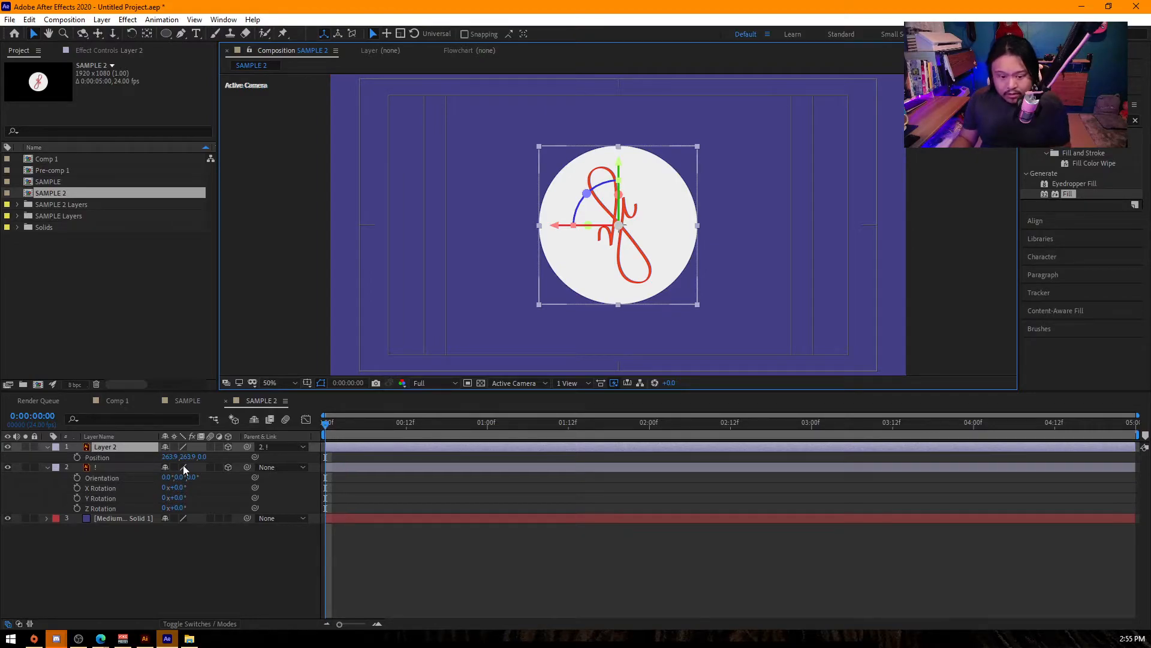
pyautogui.moveTo(221, 460); pyautogui.dragTo(209, 464)
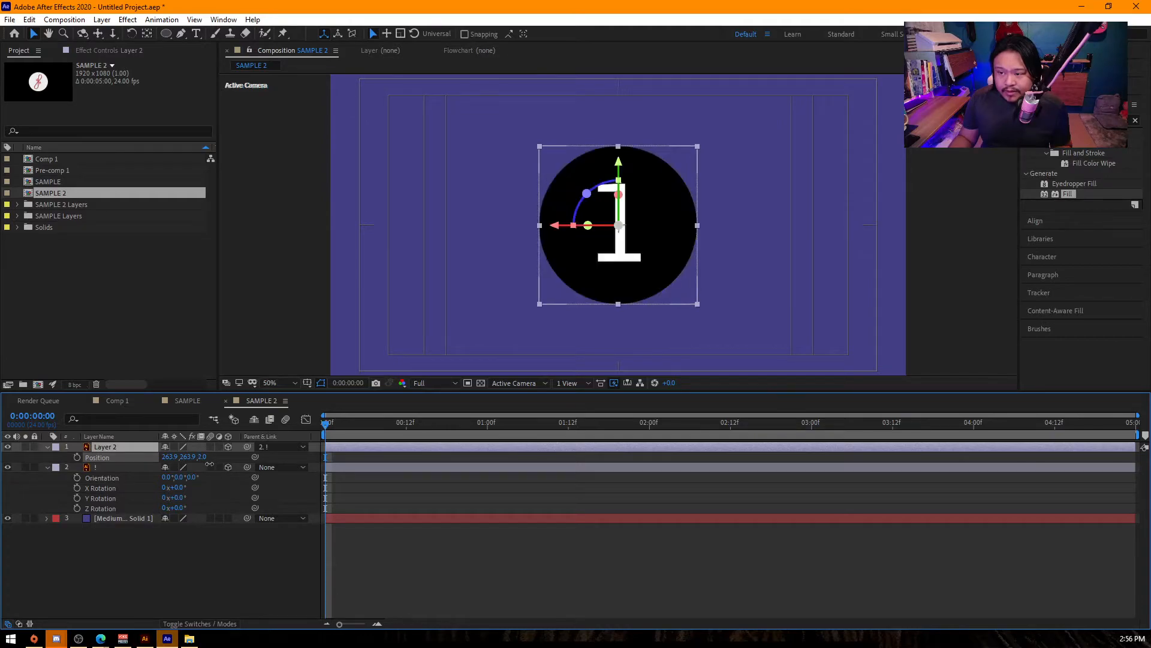
pyautogui.click(122, 466)
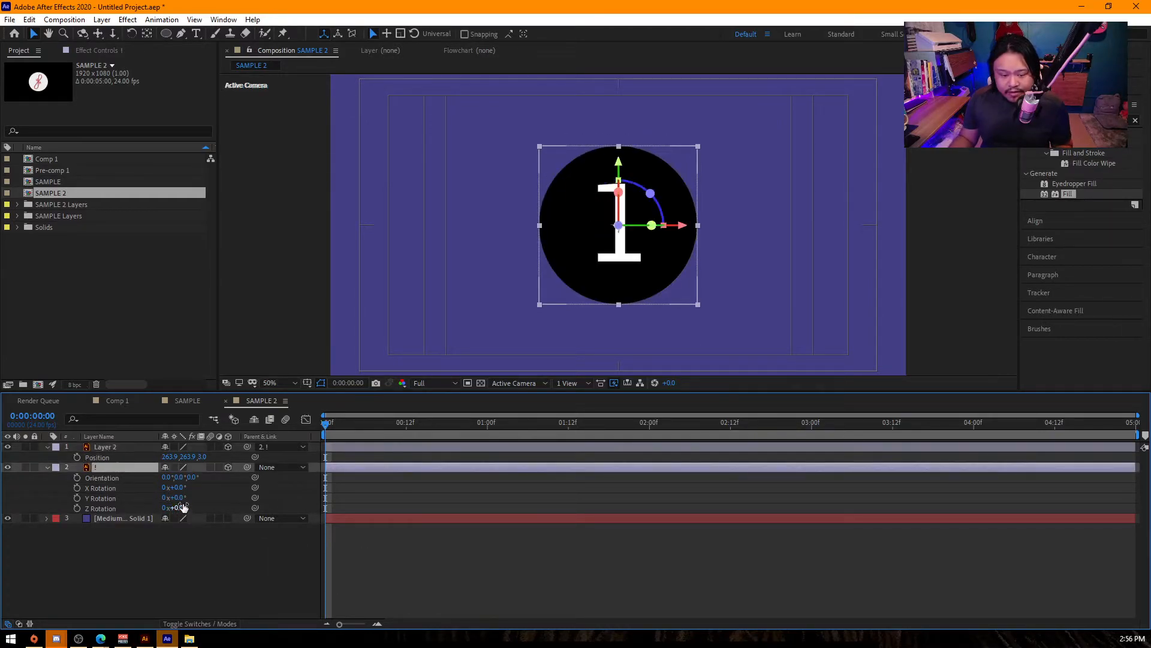
pyautogui.moveTo(178, 498)
pyautogui.mouseDown()
pyautogui.moveTo(294, 505)
pyautogui.moveTo(185, 501)
pyautogui.mouseUp()
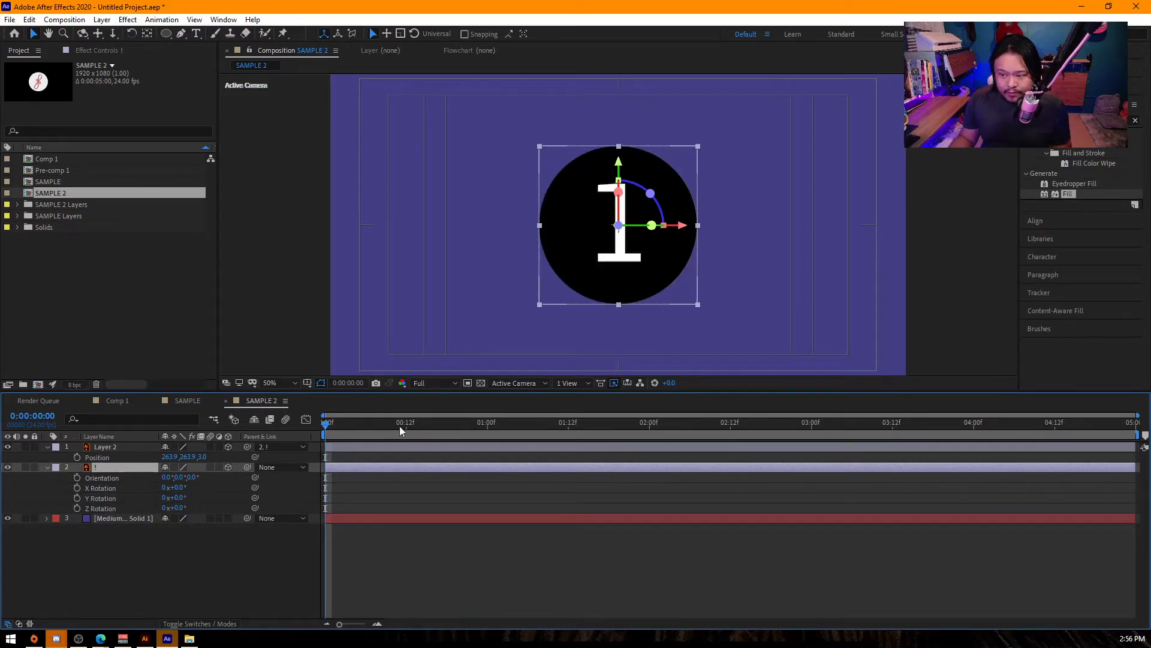
# - With Layer 2 hidden, keyframe the ! layer's Y Rotation from 0° at frame 12 to -180° at 1 second
pyautogui.moveTo(347, 426); pyautogui.dragTo(308, 430)
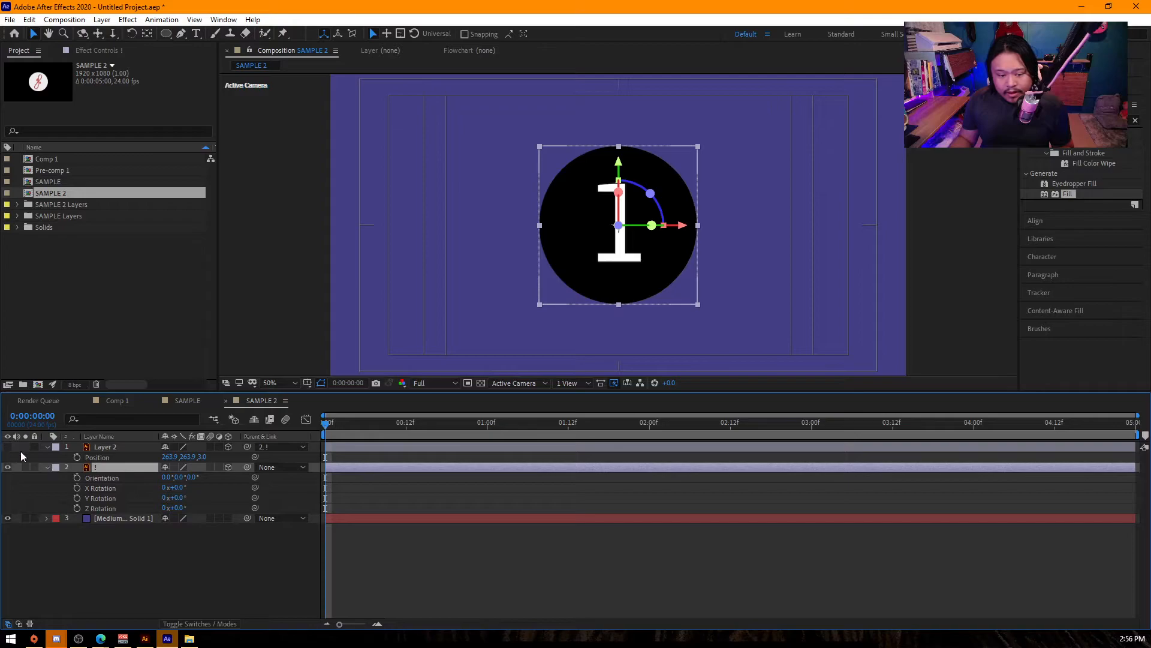
pyautogui.click(77, 497)
pyautogui.moveTo(335, 424); pyautogui.dragTo(406, 433)
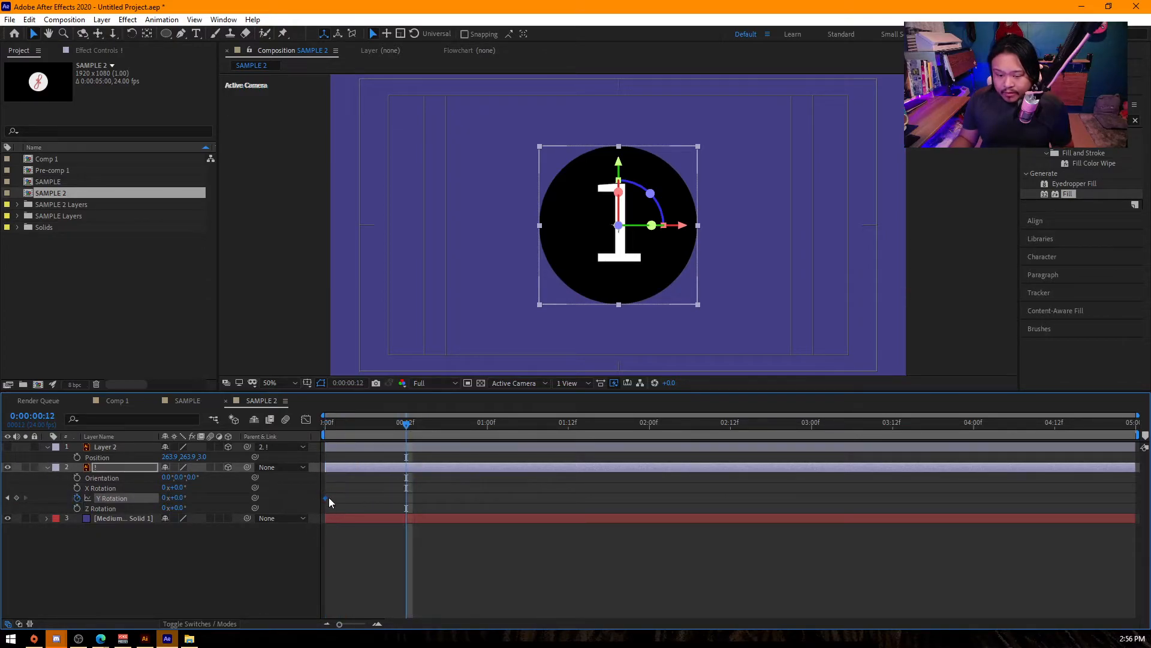
pyautogui.click(487, 425)
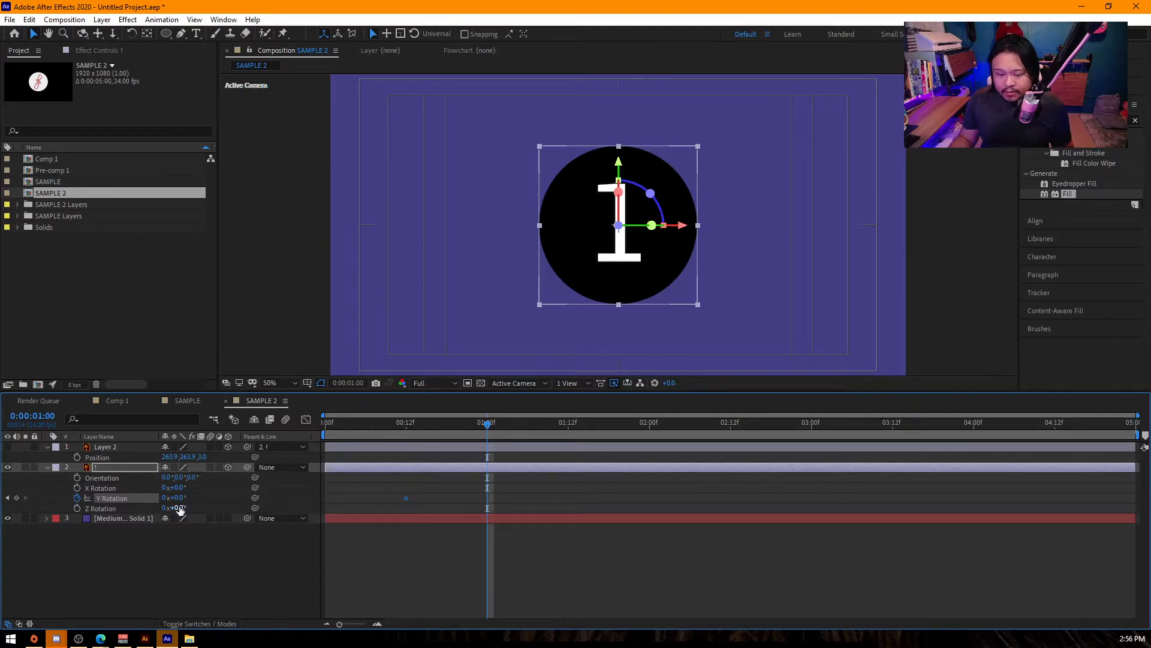
pyautogui.moveTo(180, 498); pyautogui.dragTo(82, 511)
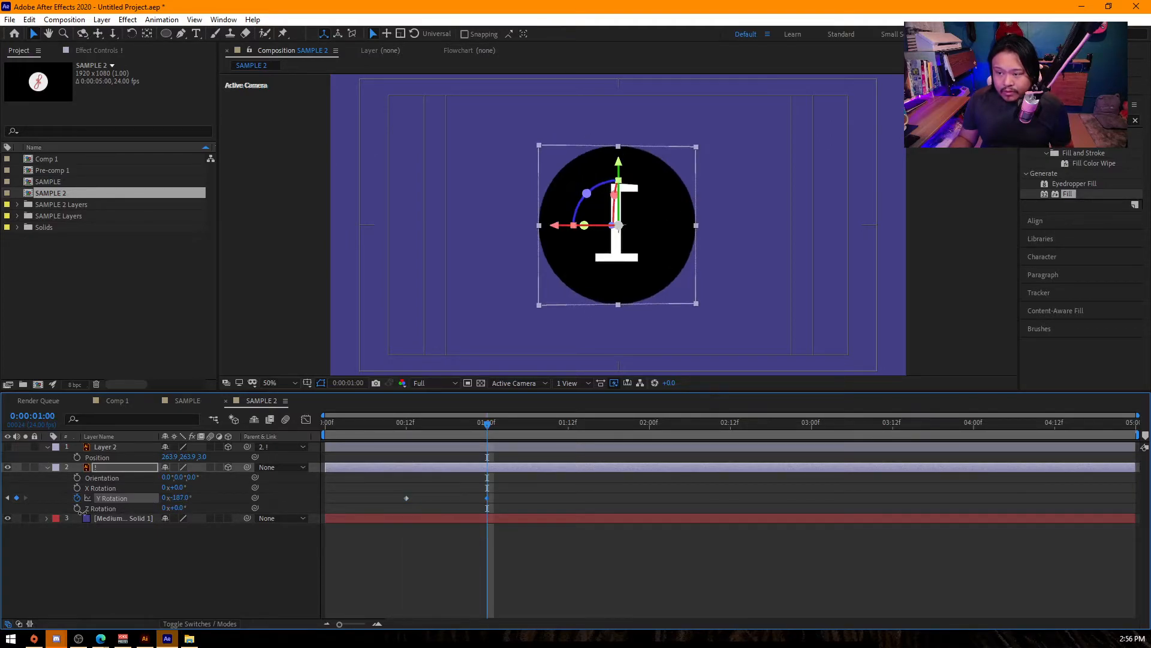
pyautogui.click(179, 497)
pyautogui.press('Return')
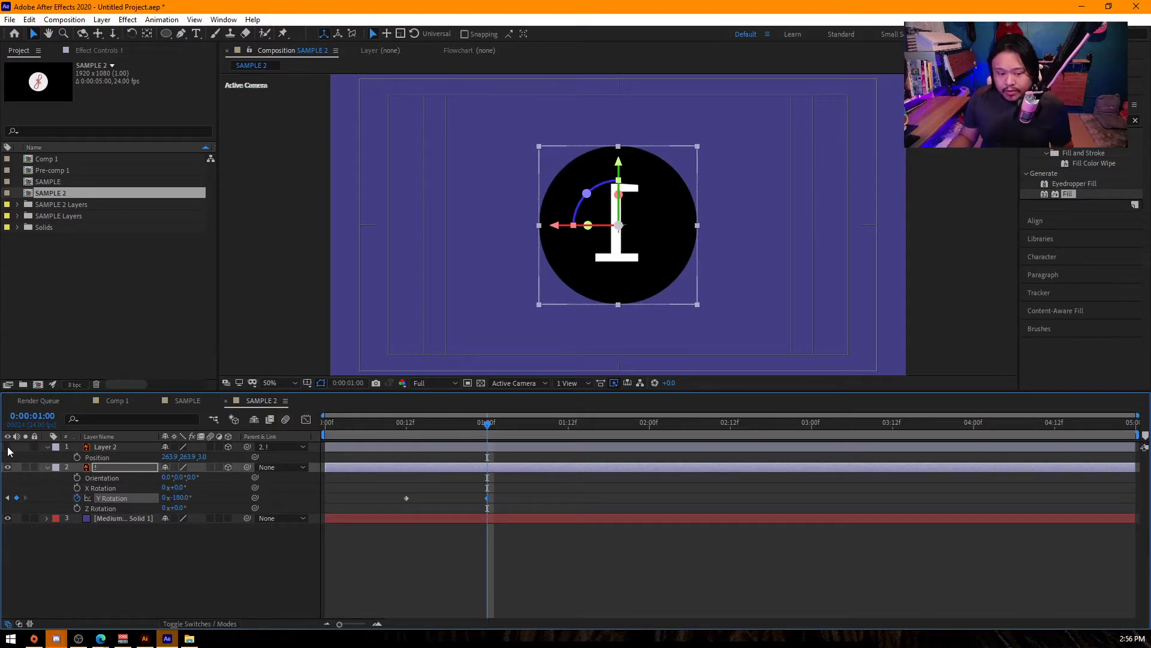
pyautogui.click(8, 448)
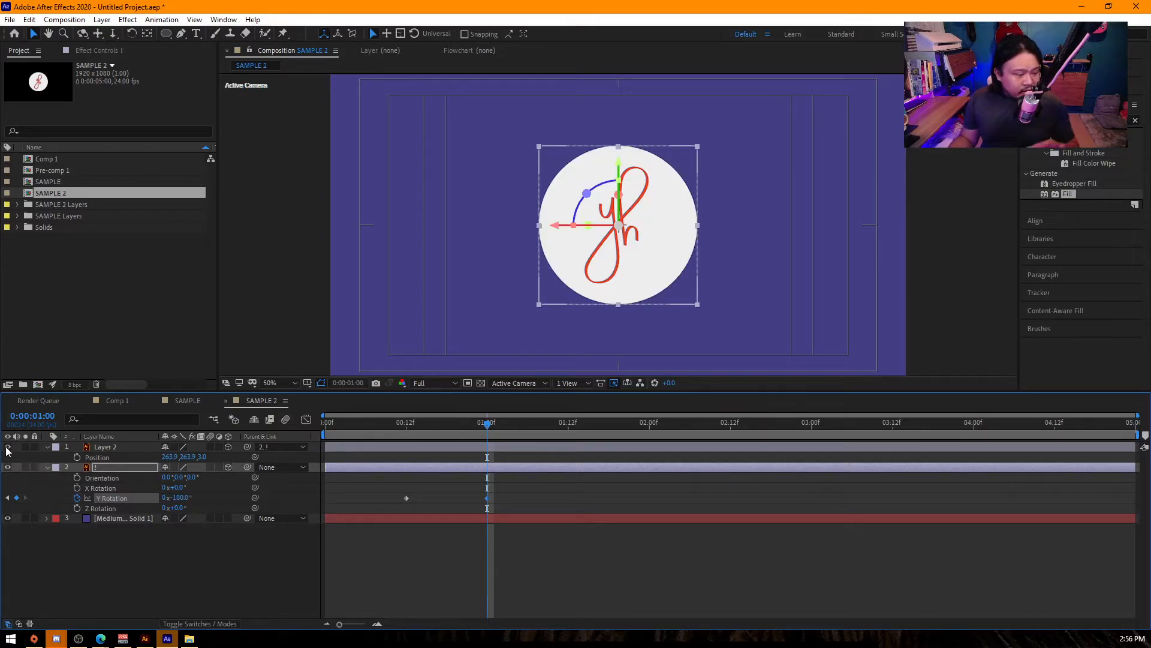
pyautogui.click(8, 446)
# - Easy-ease the Y Rotation keyframes, sharpen their speed curve into a narrow peak in the graph, and preview the spin
pyautogui.moveTo(512, 489); pyautogui.dragTo(373, 512)
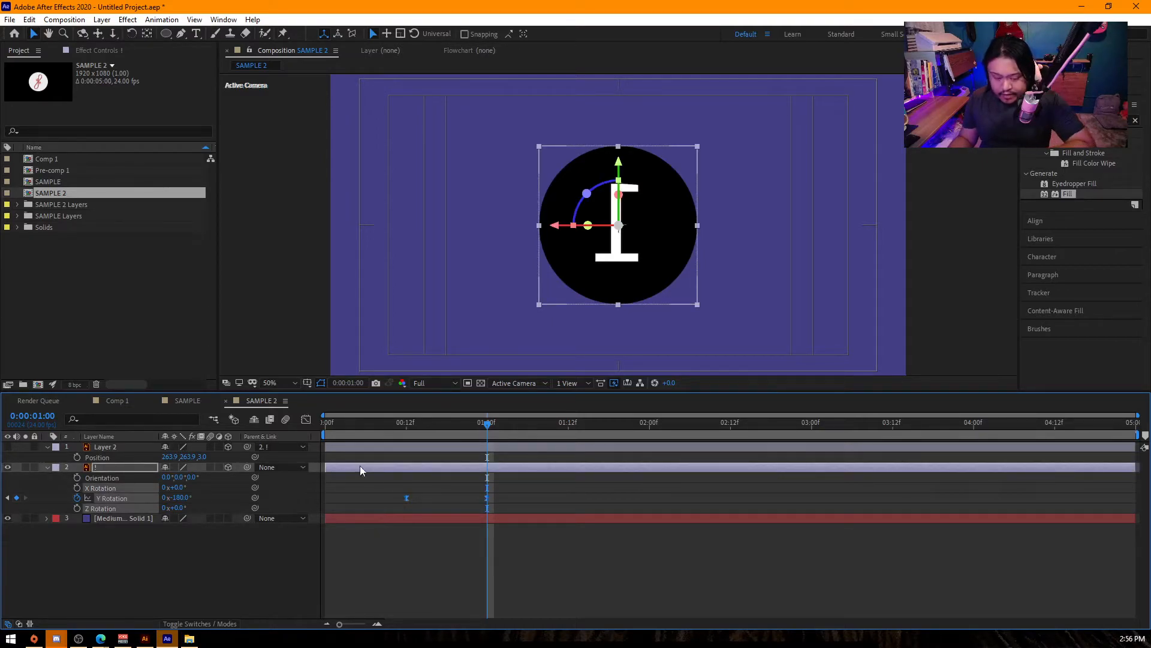
pyautogui.click(305, 419)
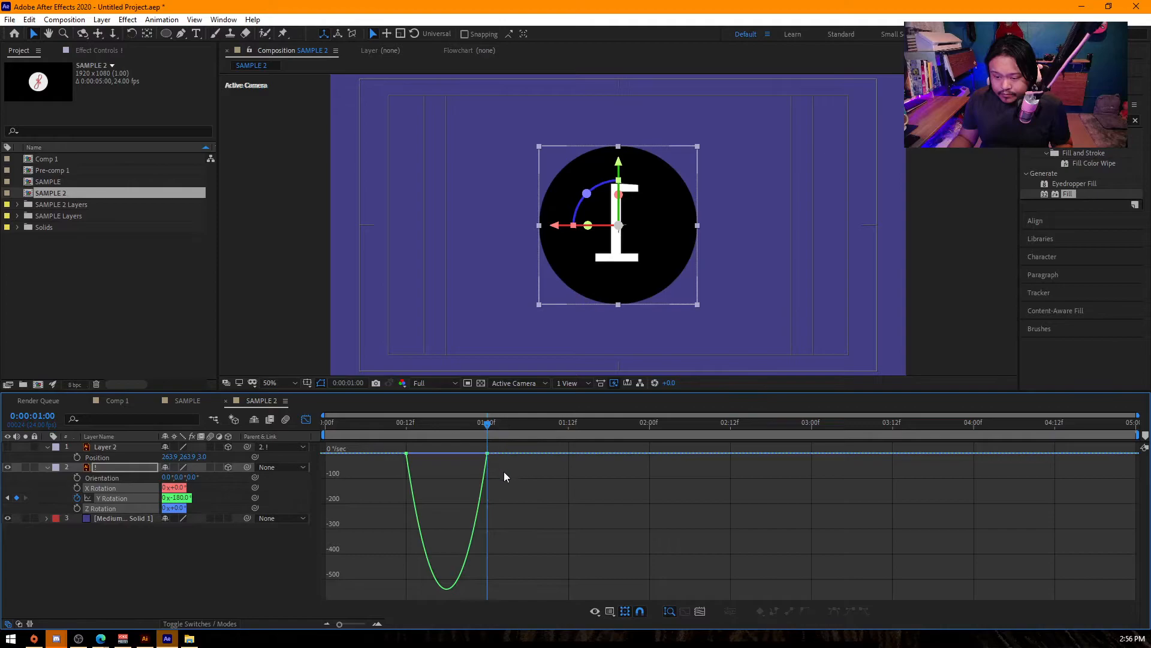
pyautogui.moveTo(487, 453); pyautogui.dragTo(437, 455)
pyautogui.moveTo(407, 424); pyautogui.dragTo(270, 427)
pyautogui.press('space')
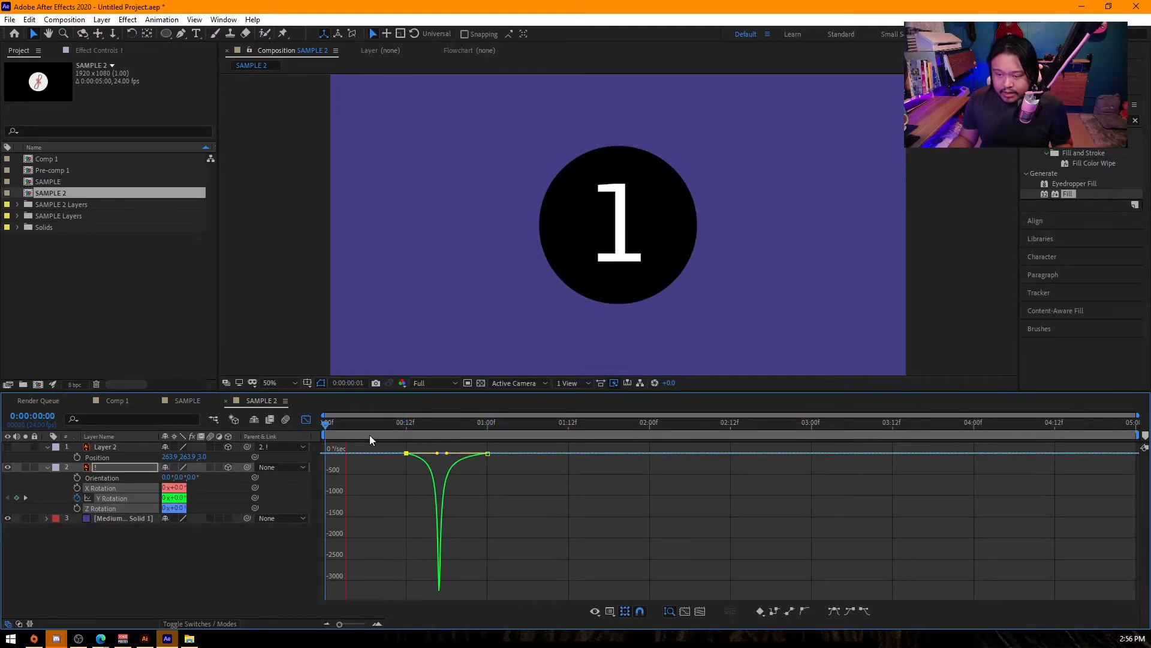
pyautogui.press('space')
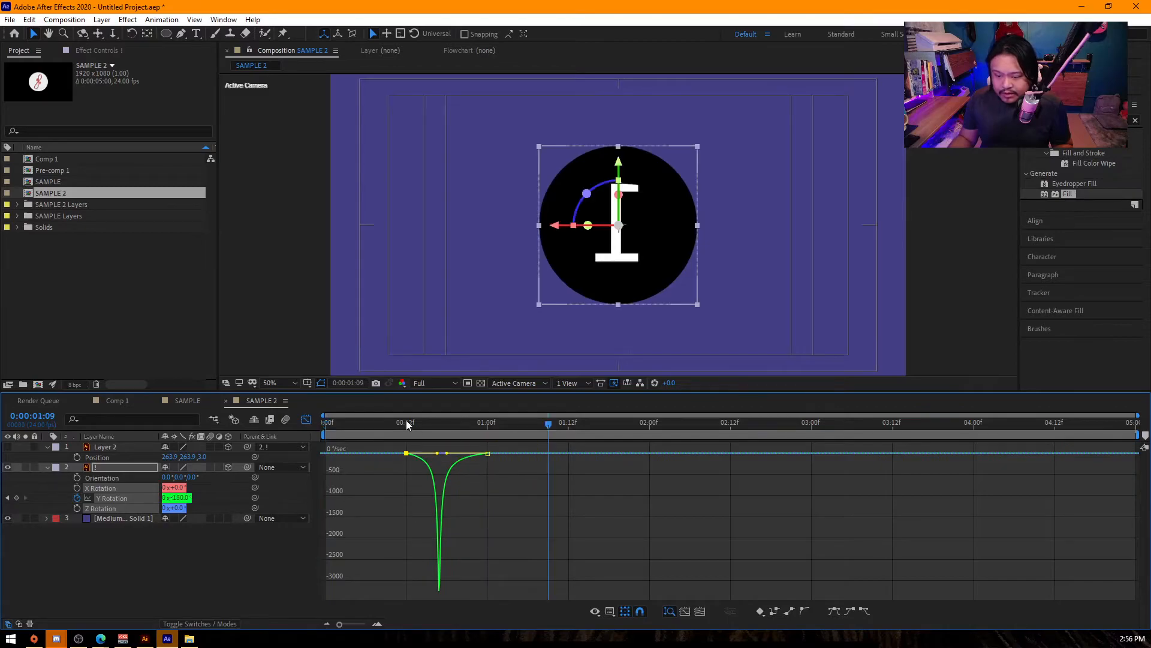
# - Slow the spin by moving the -180° Y Rotation keyframe to 0:00:01:09, and preview it
pyautogui.click(303, 421)
pyautogui.click(484, 496)
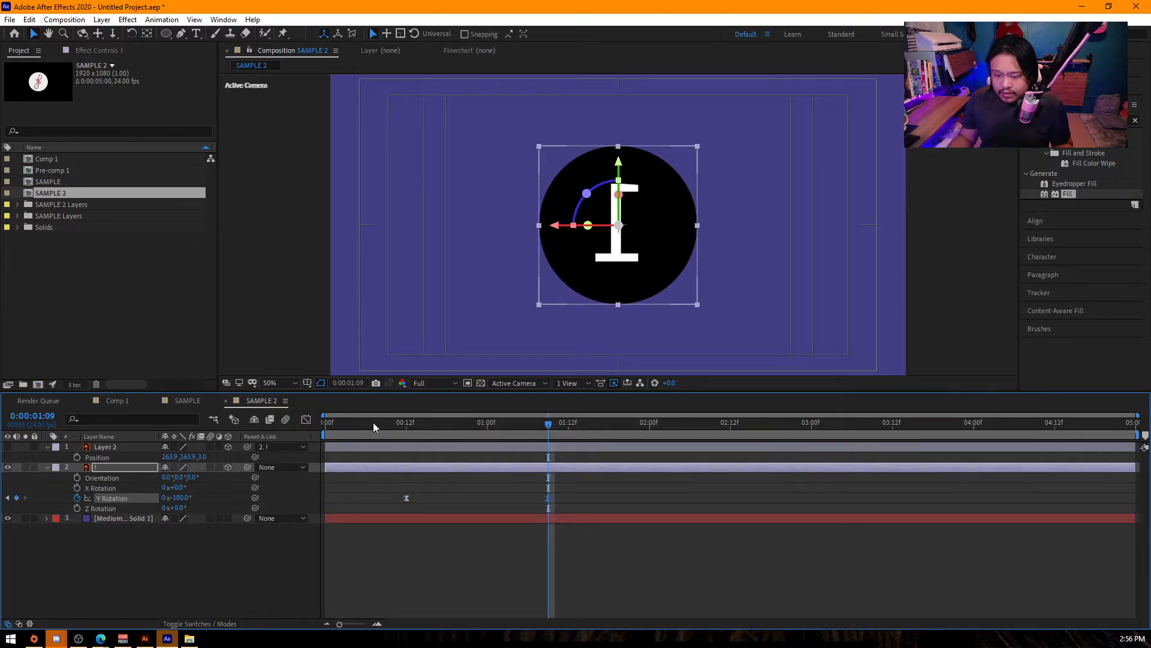
pyautogui.moveTo(373, 421); pyautogui.dragTo(320, 432)
pyautogui.press('space')
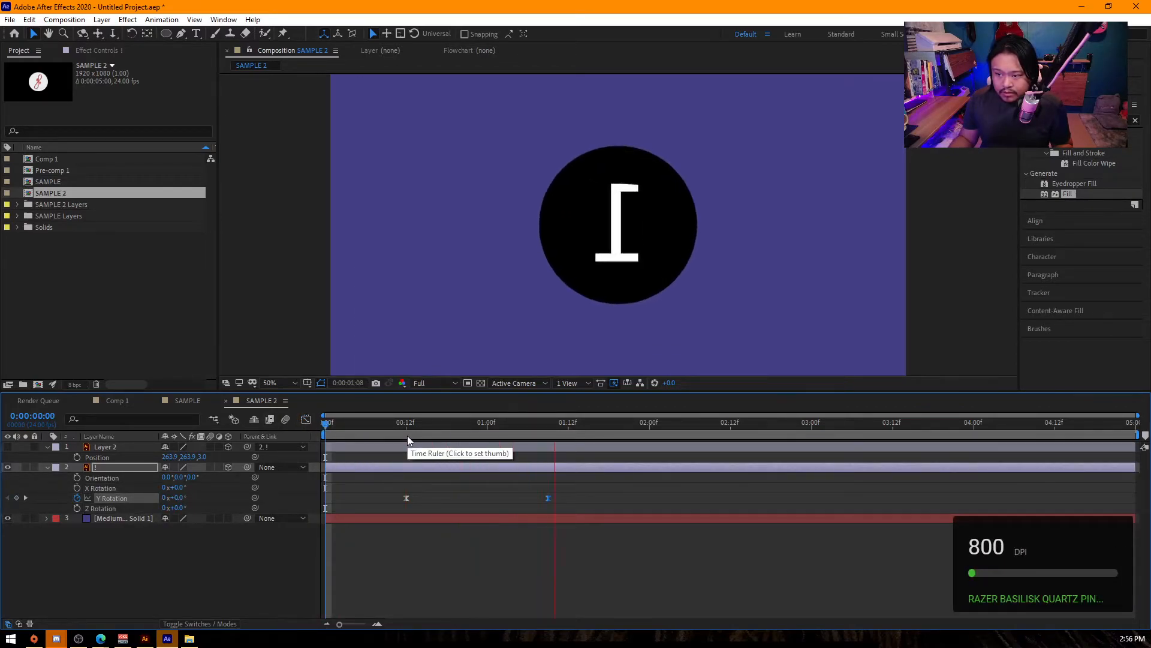
pyautogui.press('space')
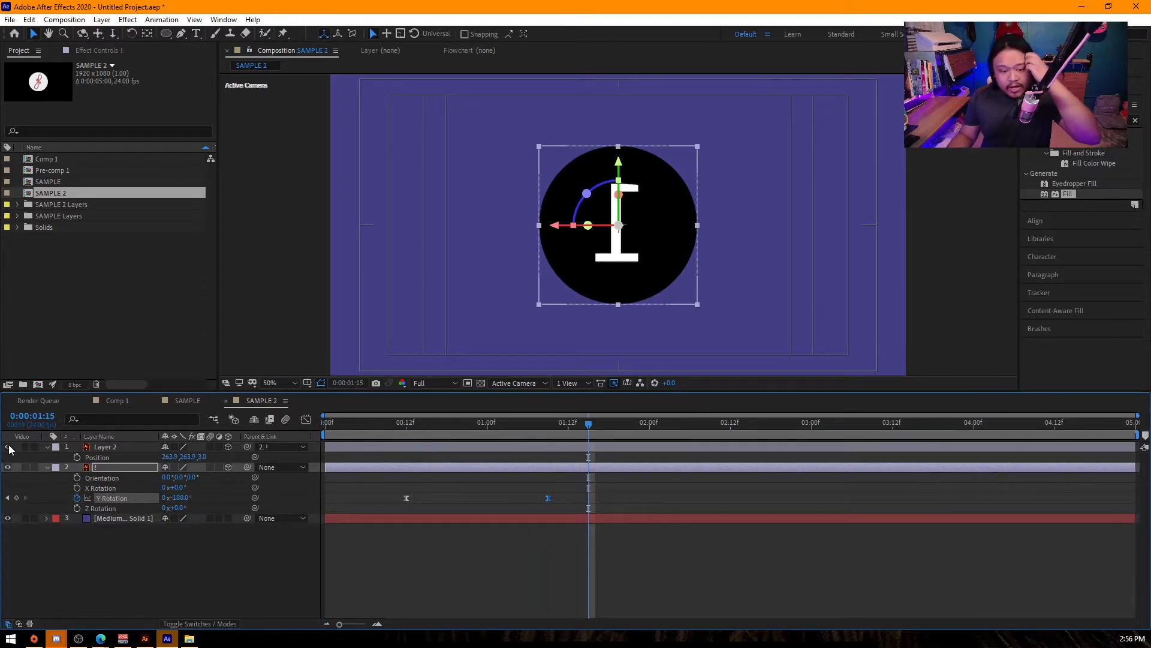
# - Show Layer 2 and trim its start to frame 21, just after the coin turns past edge-on
pyautogui.moveTo(483, 429)
pyautogui.mouseDown()
pyautogui.moveTo(398, 430)
pyautogui.moveTo(474, 436)
pyautogui.mouseUp()
pyautogui.press('pageup')
pyautogui.press('pageup')
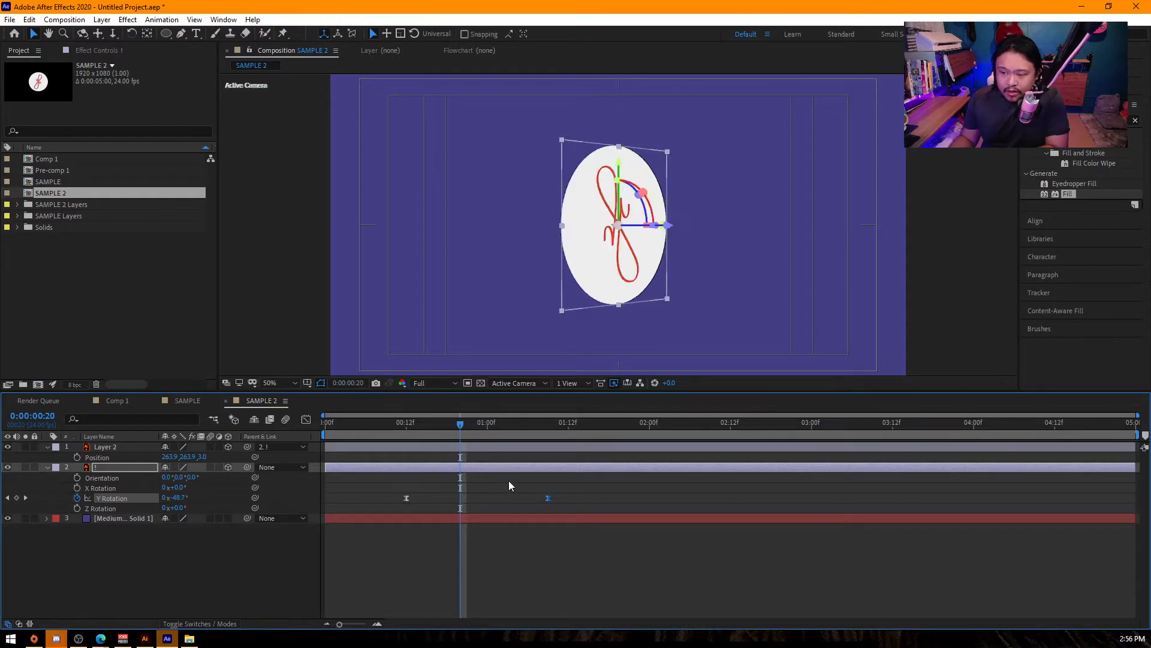
pyautogui.press('pagedown')
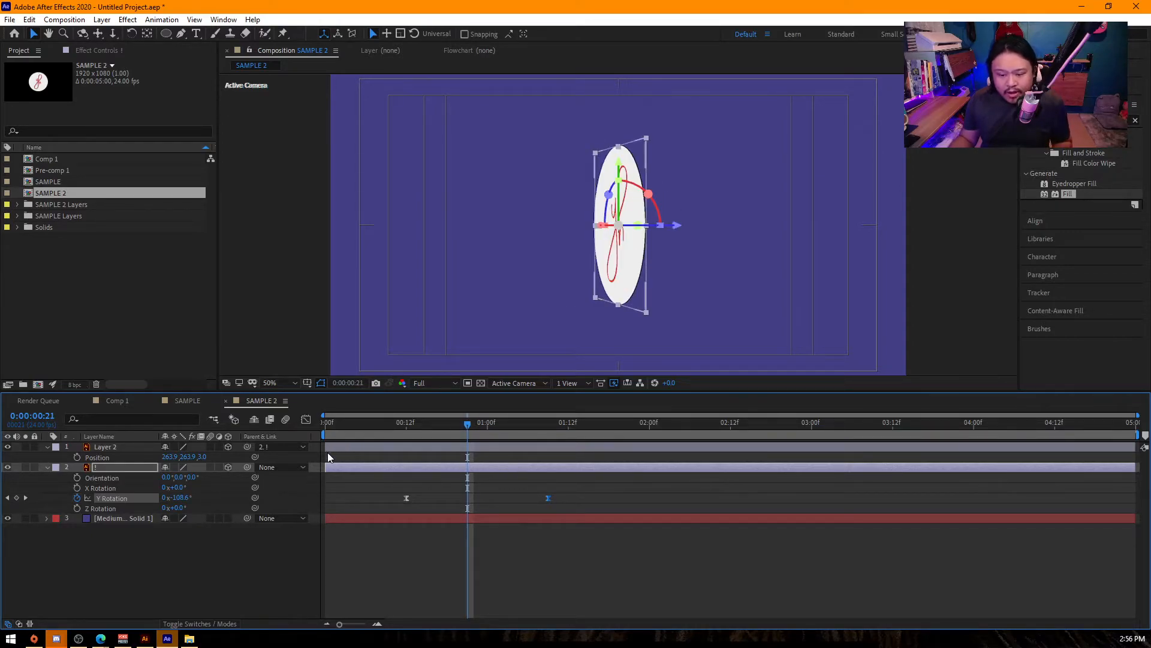
pyautogui.moveTo(327, 446); pyautogui.dragTo(467, 457)
# - Play back and scrub the coin flip to check the switch from the numeral 1 to the yh logo
pyautogui.press('space')
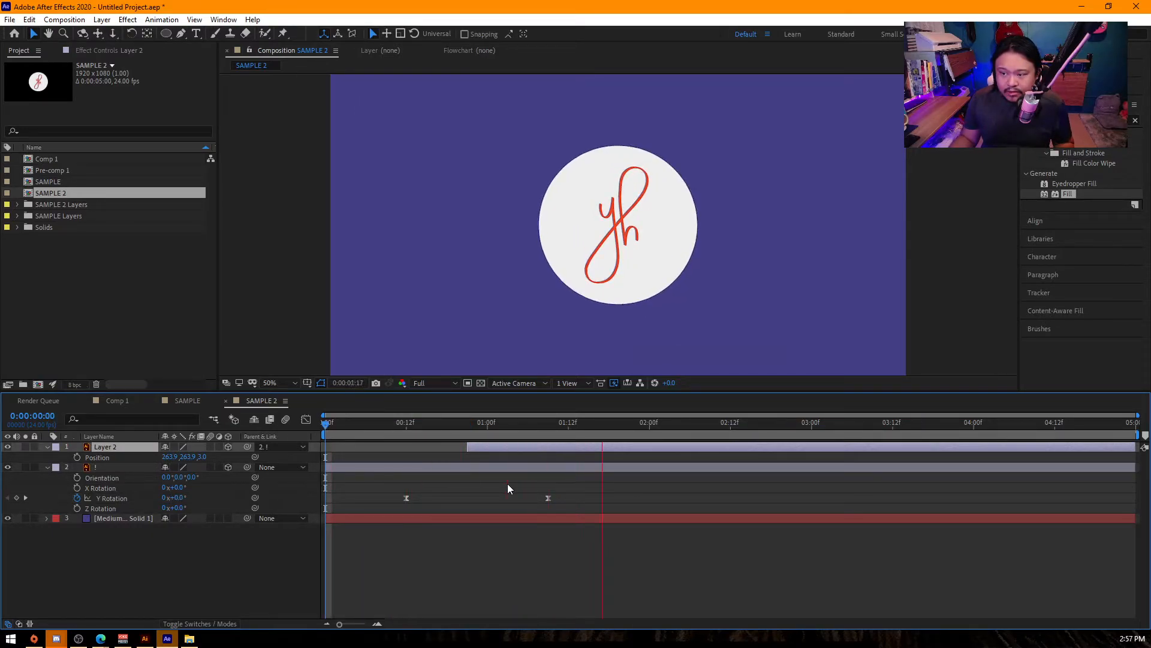
pyautogui.press('space')
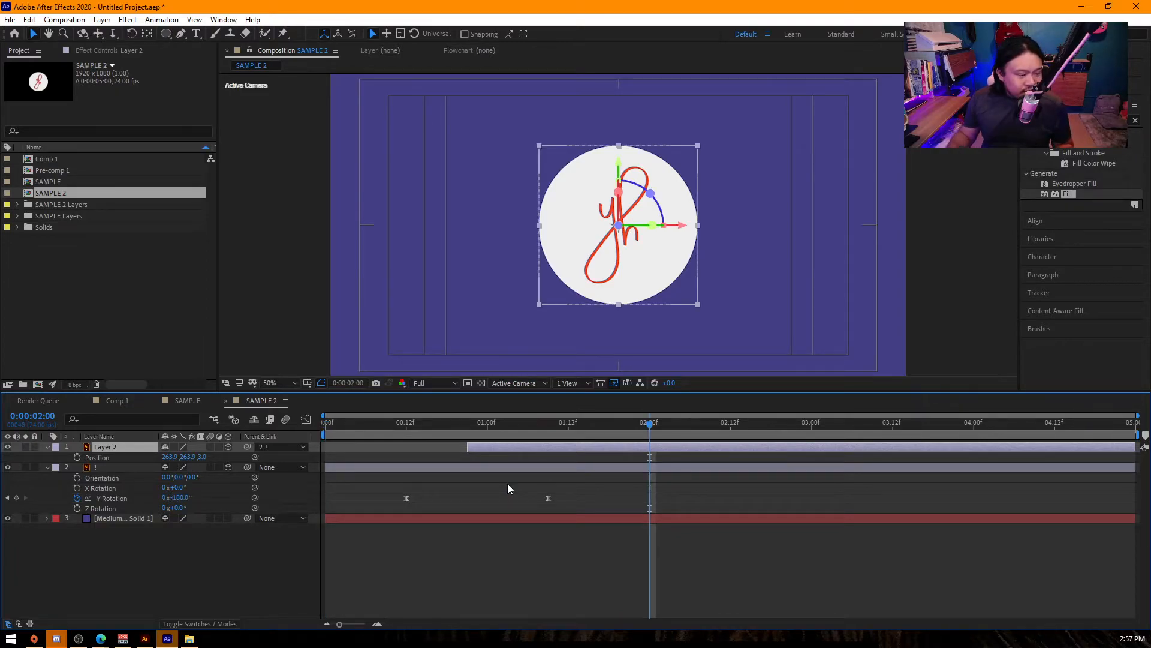
pyautogui.moveTo(381, 425); pyautogui.dragTo(542, 435)
pyautogui.click(692, 564)
pyautogui.moveTo(355, 429); pyautogui.dragTo(269, 420)
pyautogui.press('space')
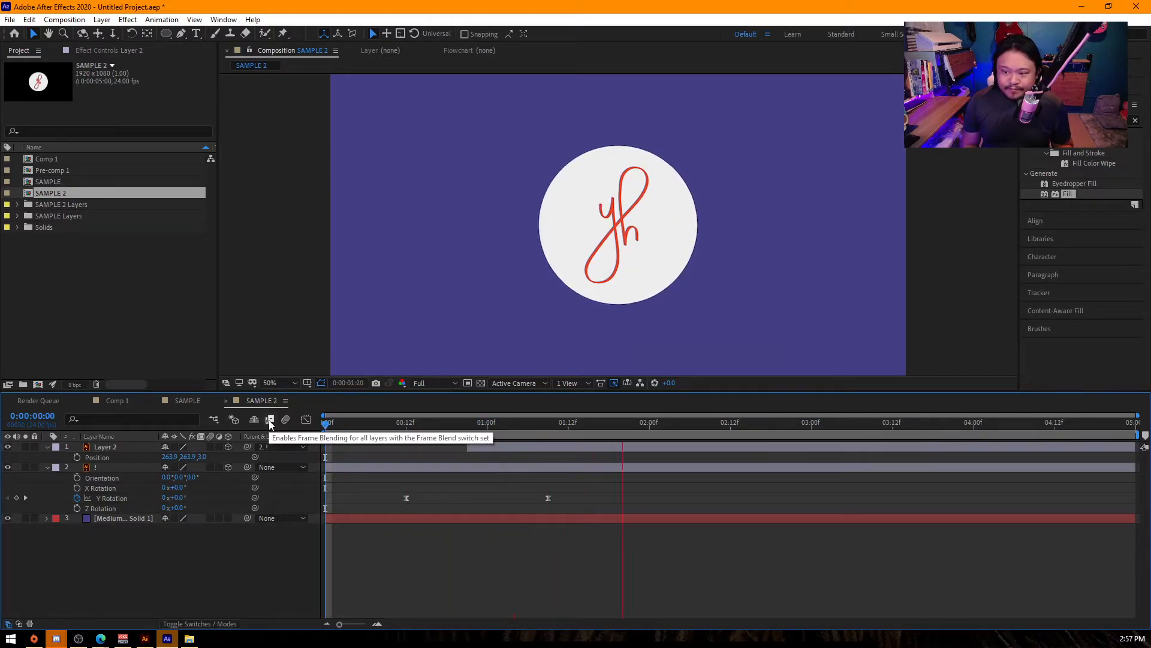
pyautogui.press('space')
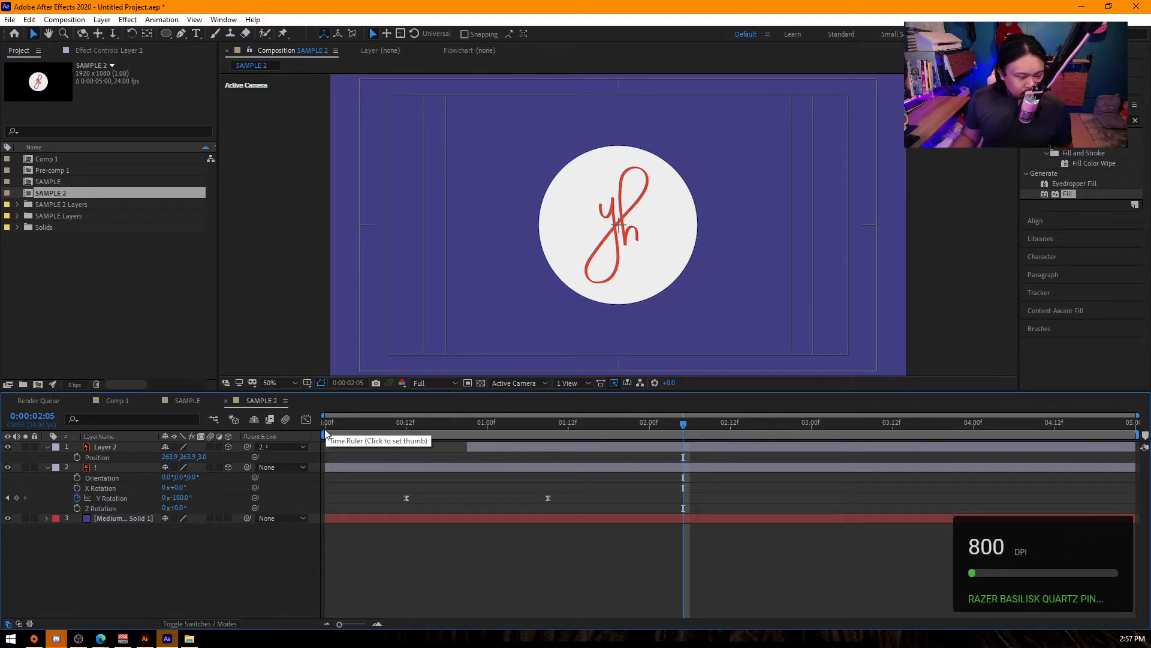
# - End the work area at about 02:12 and return to the start of the timeline
pyautogui.click(731, 427)
pyautogui.press('n')
pyautogui.moveTo(649, 422); pyautogui.dragTo(231, 437)
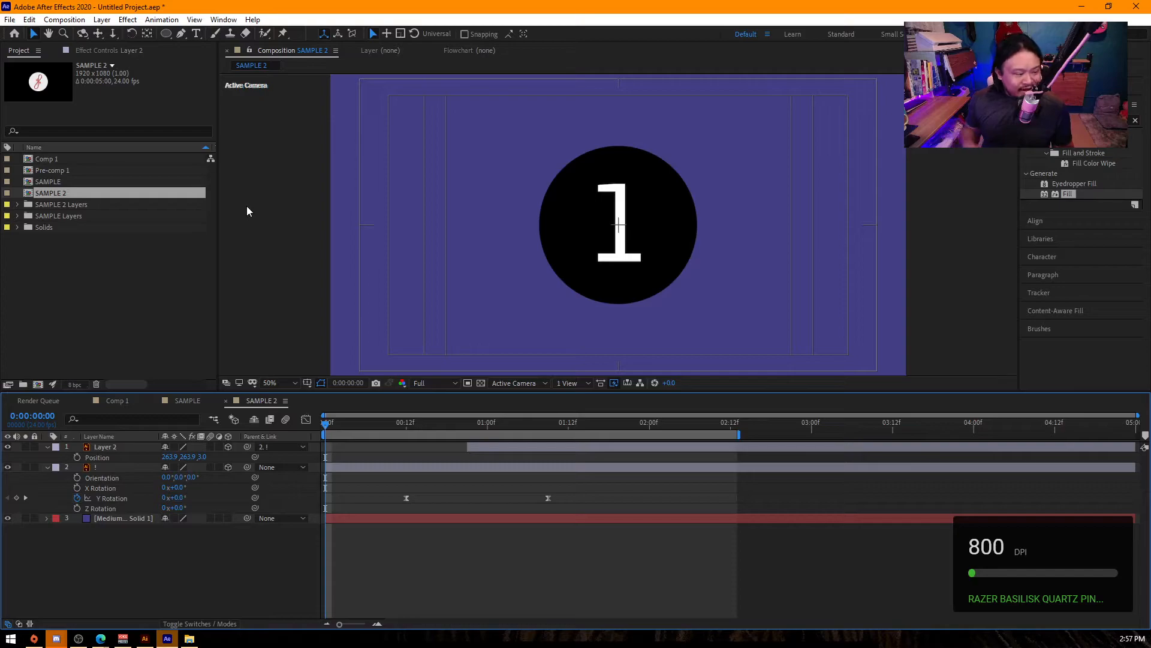
# - Play back the finished coin flip from the start of the timeline, and return the playhead to 0:00:00:04
pyautogui.press('space')
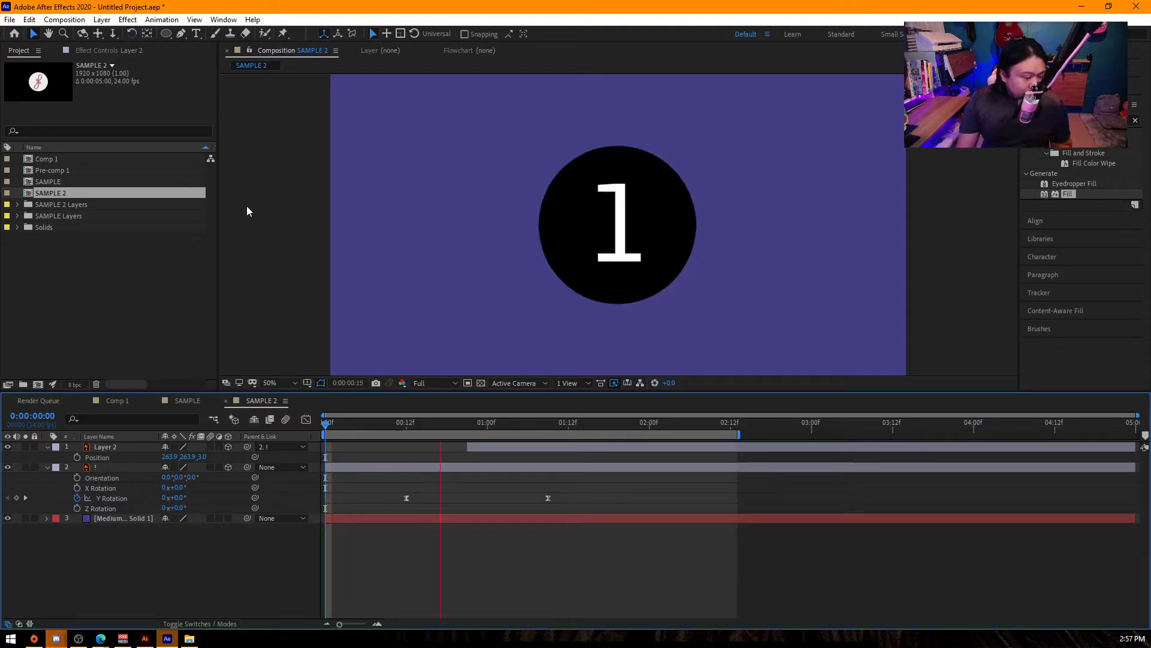
pyautogui.press('space')
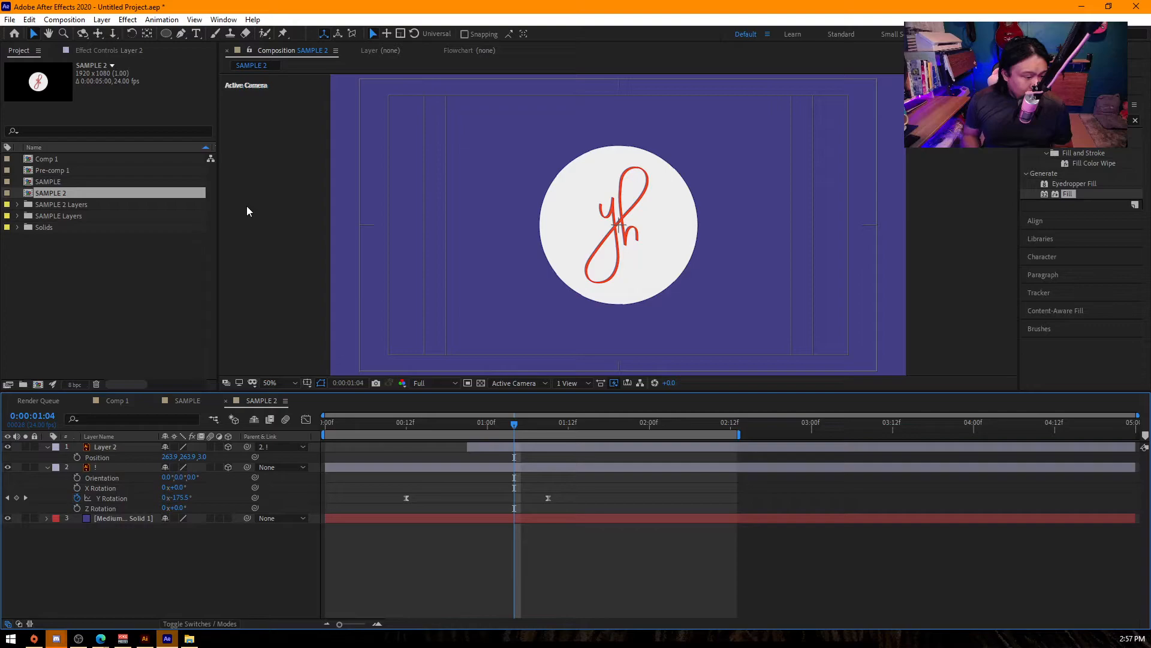
pyautogui.click(234, 447)
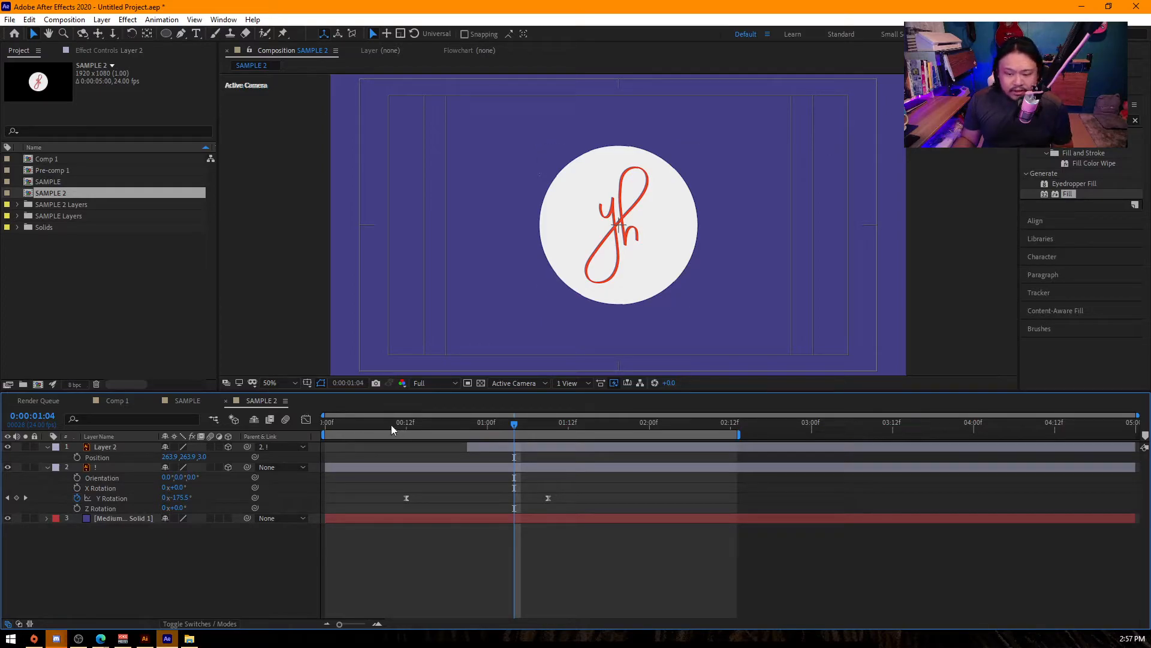
pyautogui.moveTo(391, 426); pyautogui.dragTo(281, 380)
pyautogui.press('space')
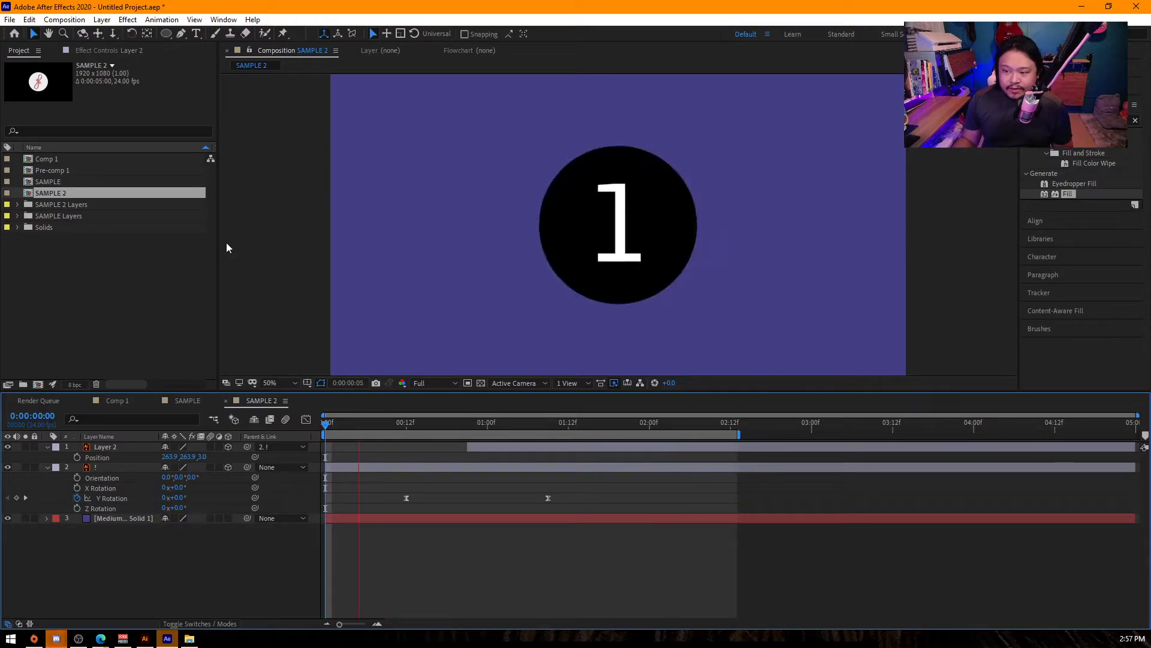
pyautogui.press('space')
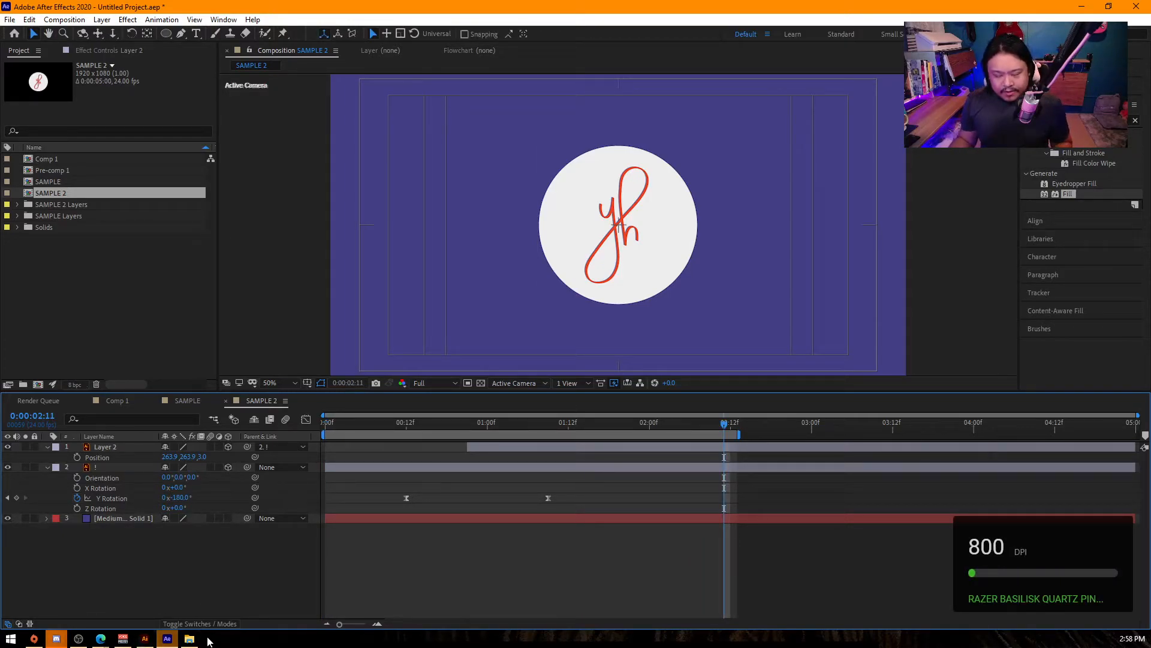
pyautogui.moveTo(366, 424)
pyautogui.mouseDown()
pyautogui.moveTo(323, 427)
pyautogui.moveTo(351, 430)
pyautogui.mouseUp()
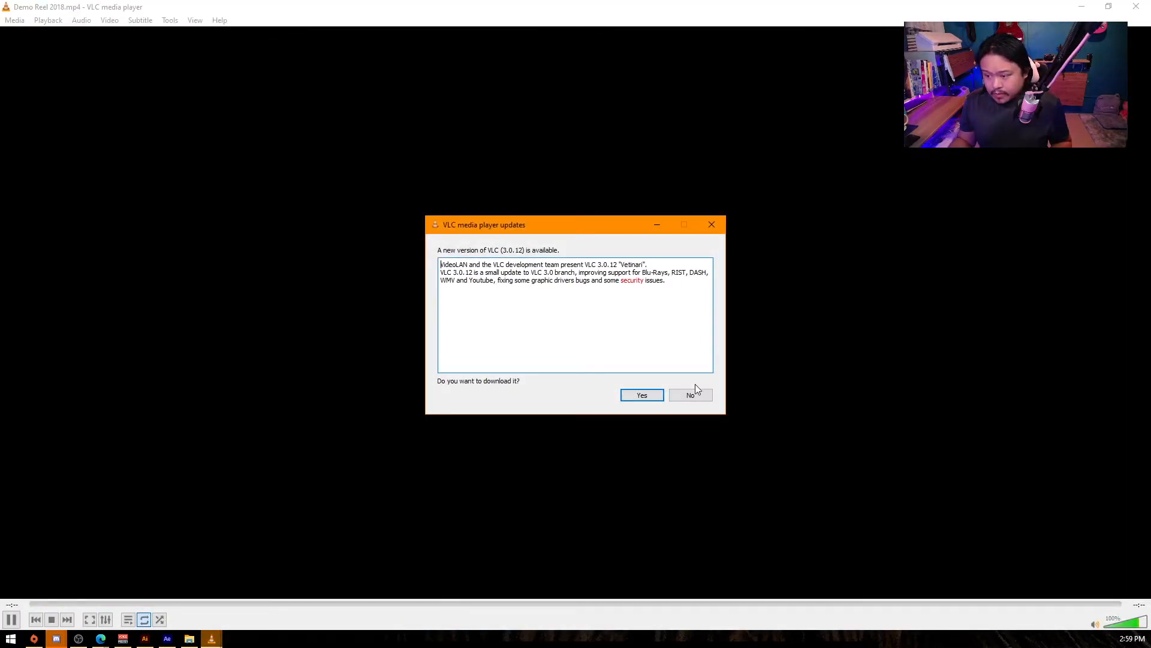
# - In VLC media player, skim Demo Reel 2018.mp4 for the scene of the VR headset character with a glowing cube
pyautogui.click(693, 393)
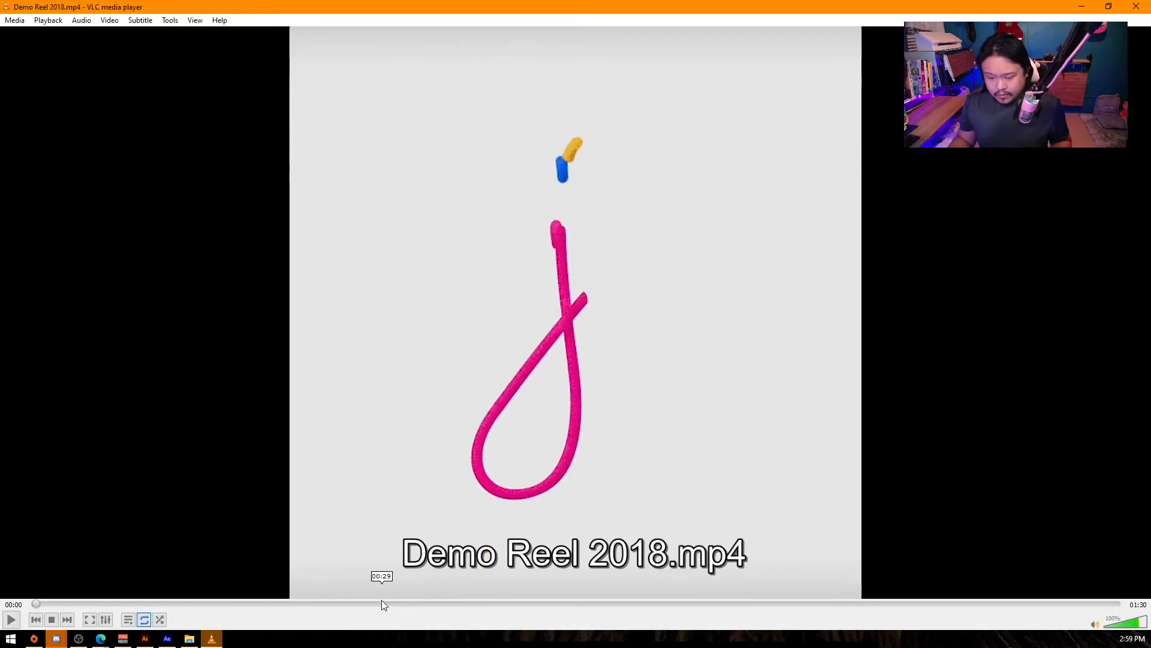
pyautogui.click(365, 603)
pyautogui.click(398, 604)
pyautogui.click(437, 604)
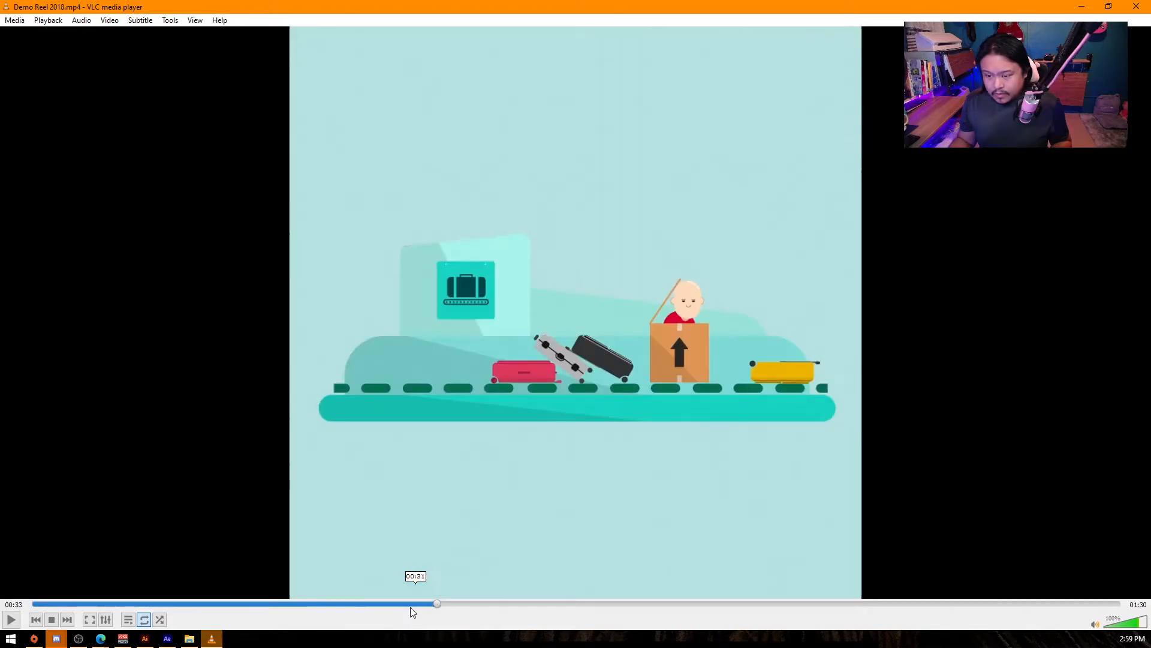
pyautogui.click(311, 603)
pyautogui.click(284, 603)
pyautogui.click(247, 604)
pyautogui.click(283, 603)
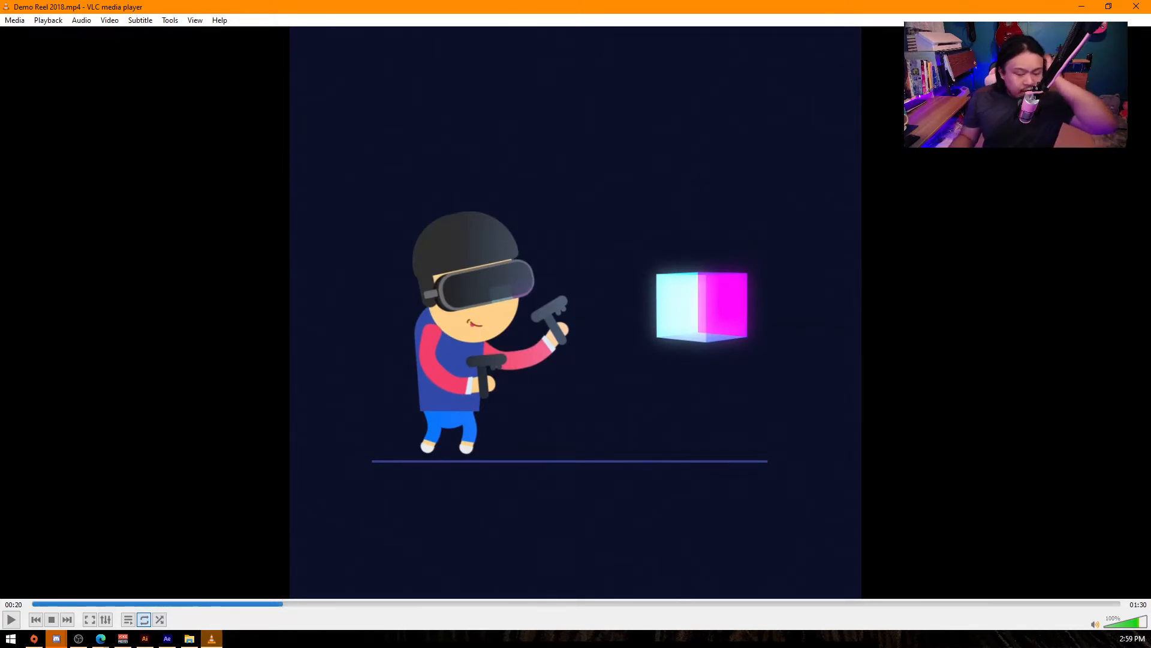
pyautogui.click(254, 605)
pyautogui.click(267, 604)
# - Play the VR cube scene with the volume lowered to 35%, and close the player to return to After Effects
pyautogui.press('space')
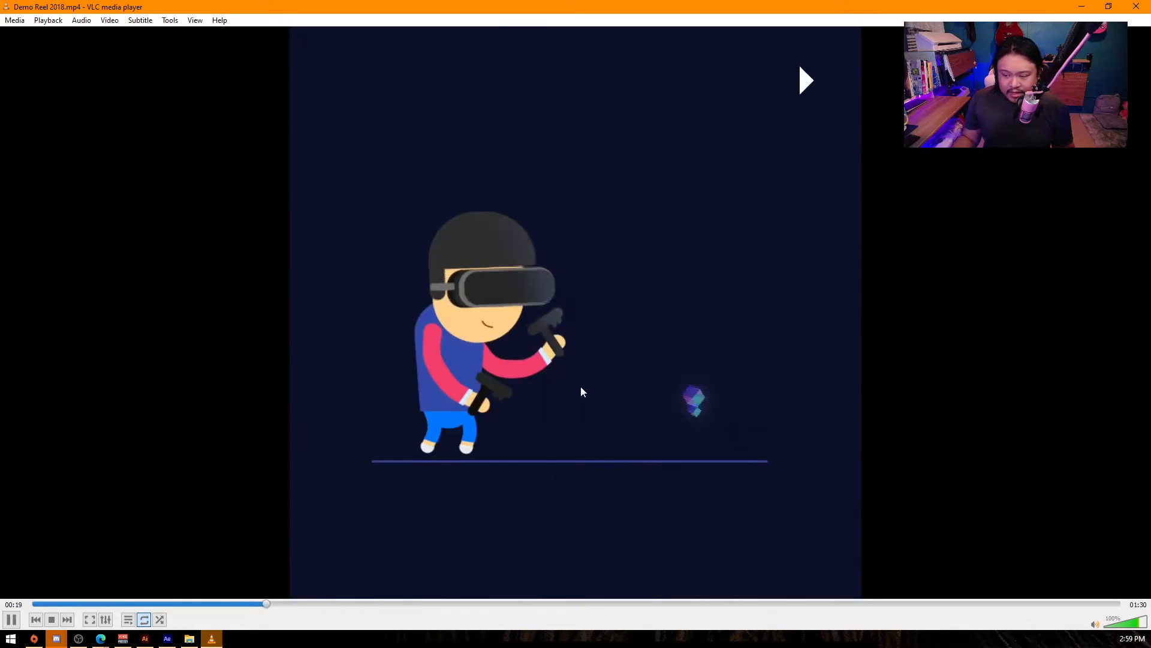
pyautogui.press('space')
pyautogui.scroll(-13, 790, 420)
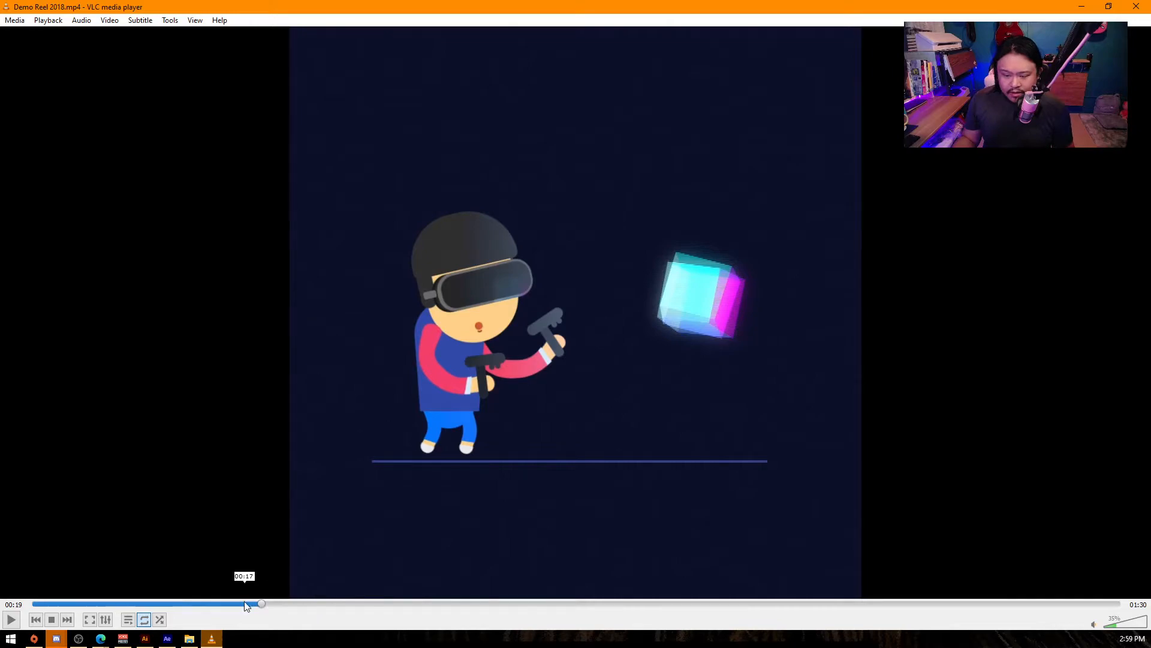
pyautogui.click(222, 604)
pyautogui.press('space')
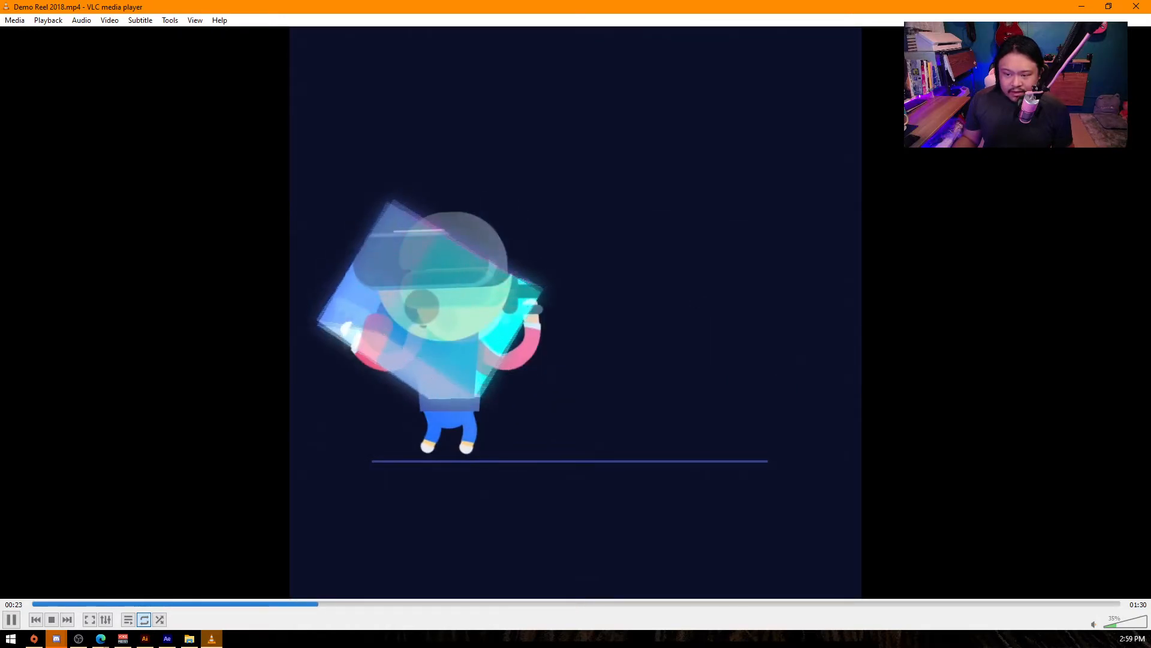
pyautogui.press('space')
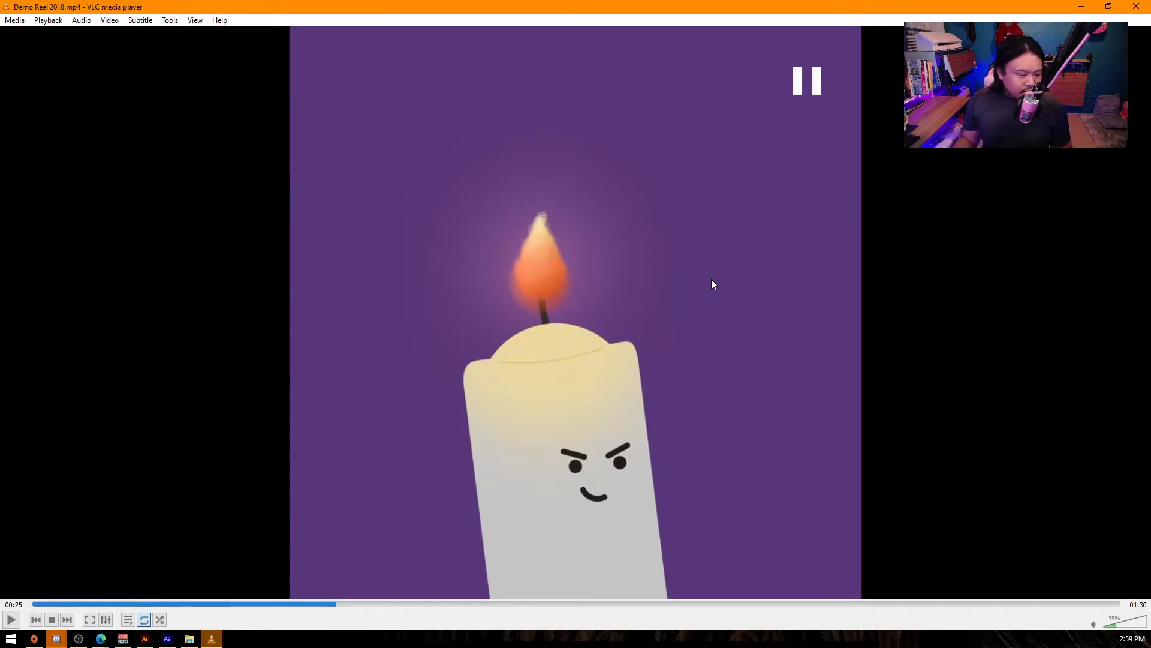
pyautogui.click(1136, 7)
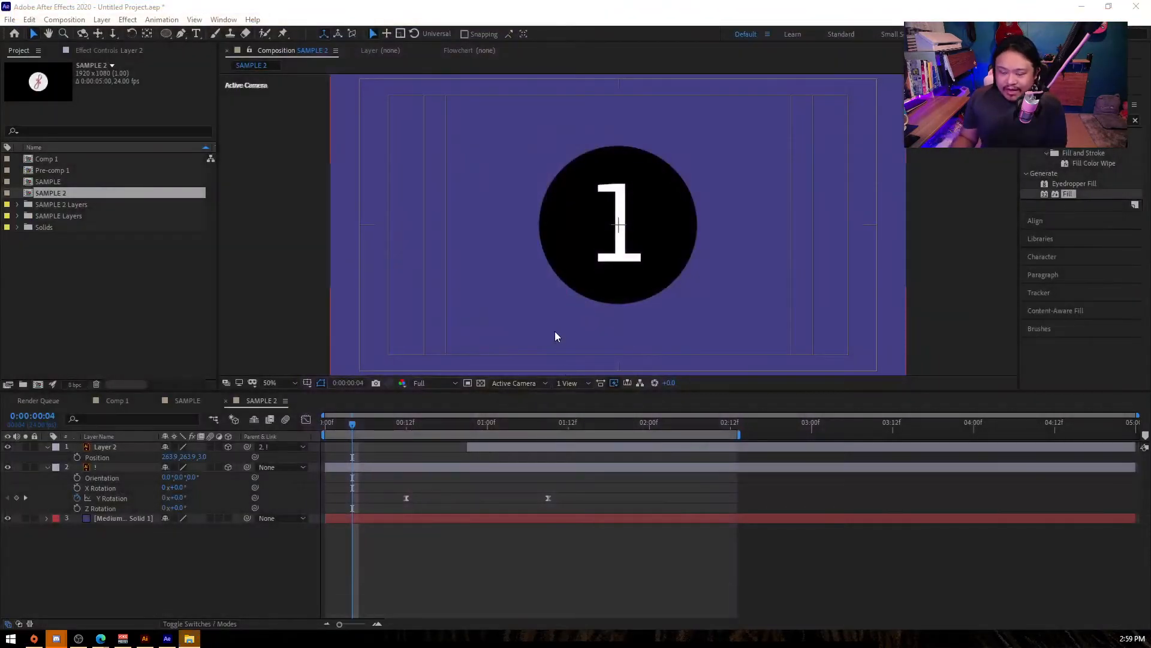
# - Delete the numeral 1 coin layer from the SAMPLE 2 composition
pyautogui.click(567, 247)
pyautogui.press('Delete')
pyautogui.click(237, 542)
pyautogui.rightClick(190, 523)
pyautogui.click(113, 504)
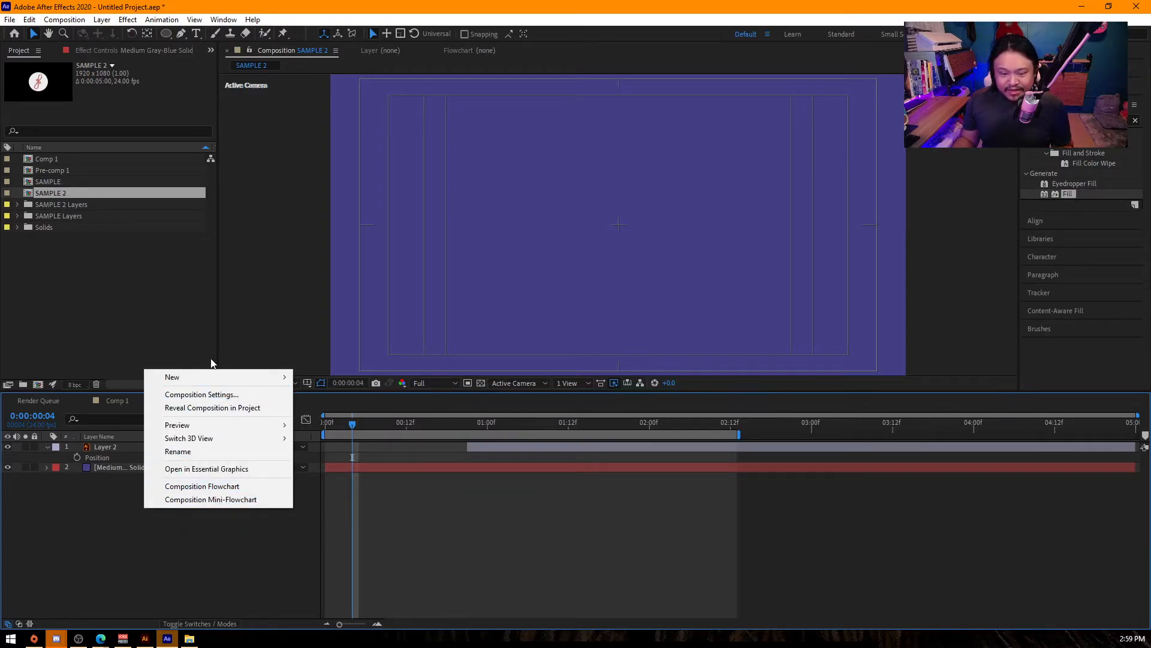
pyautogui.click(238, 307)
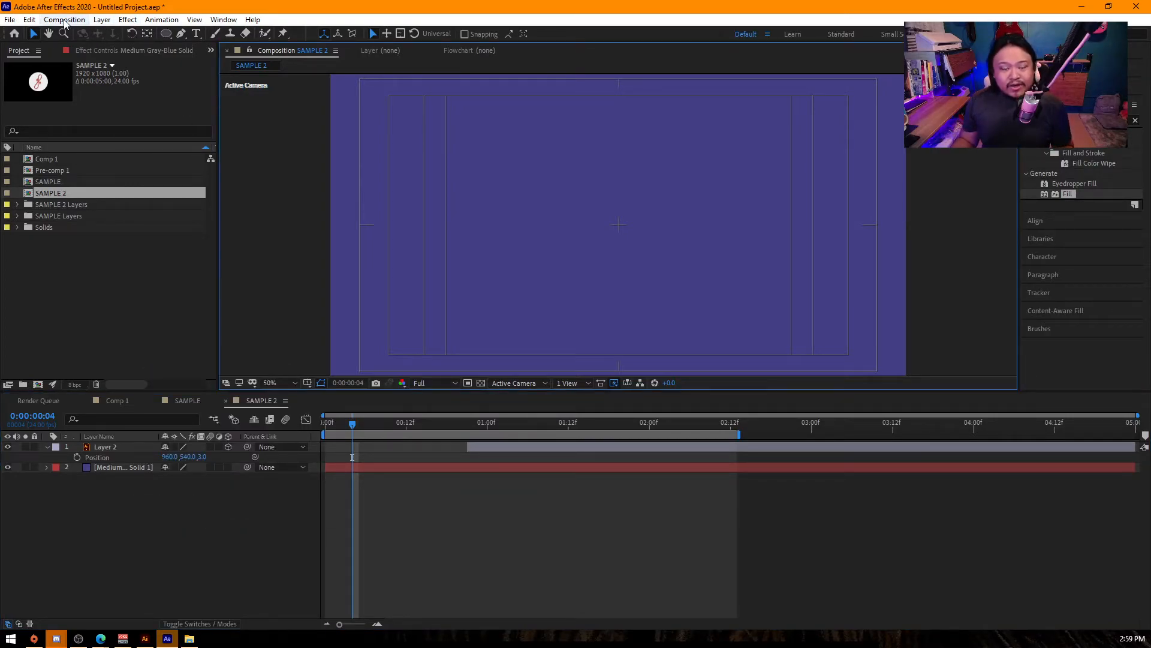
# - Create a new square solid layer 1000 px wide and 1000 px high, and show its Scale property
pyautogui.rightClick(211, 579)
pyautogui.moveTo(251, 450)
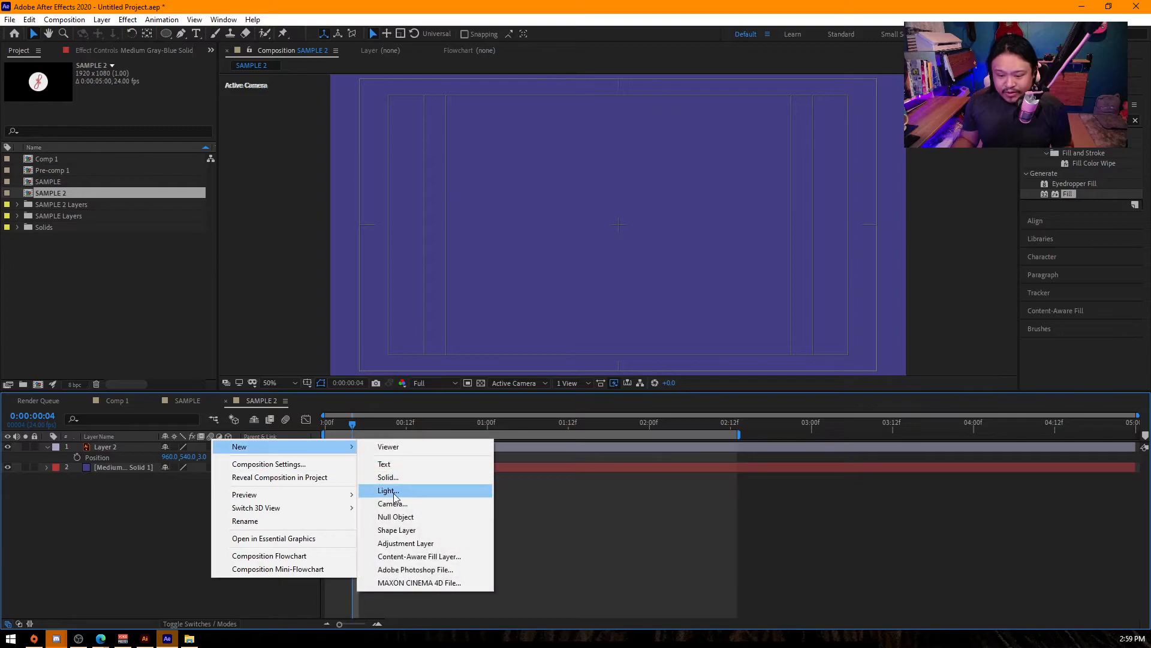
pyautogui.click(397, 473)
pyautogui.press('Tab')
pyautogui.write('1000')
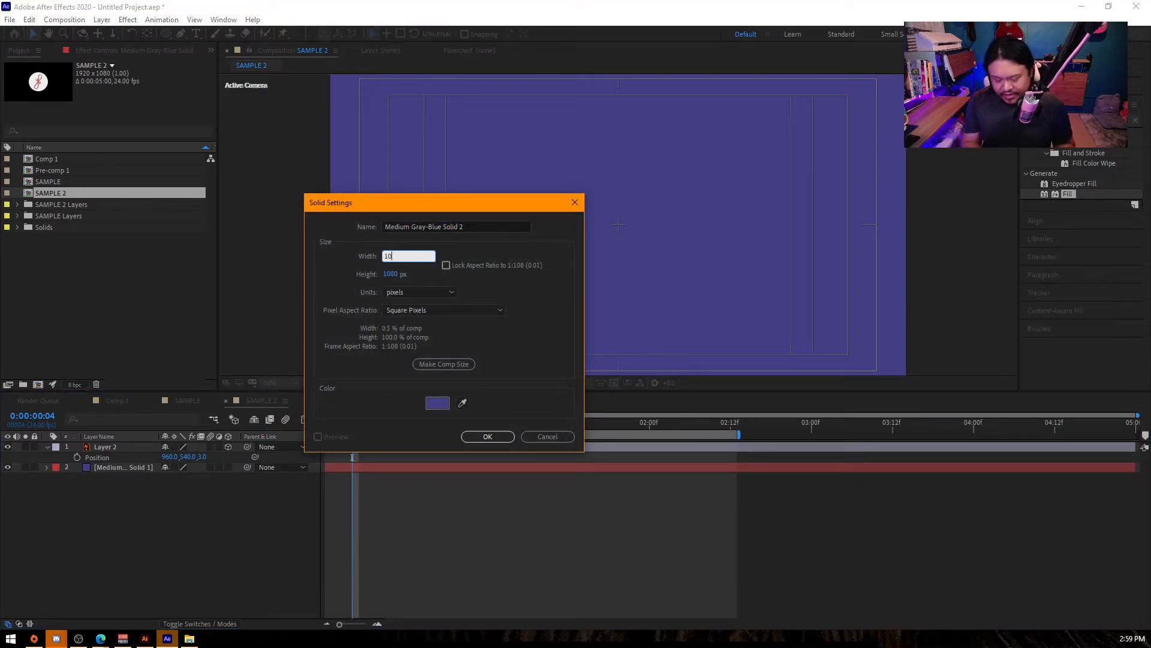
pyautogui.press('Tab')
pyautogui.write('120')
pyautogui.press('BackSpace')
pyautogui.press('BackSpace')
pyautogui.write('000')
pyautogui.press('Return')
pyautogui.press('s')
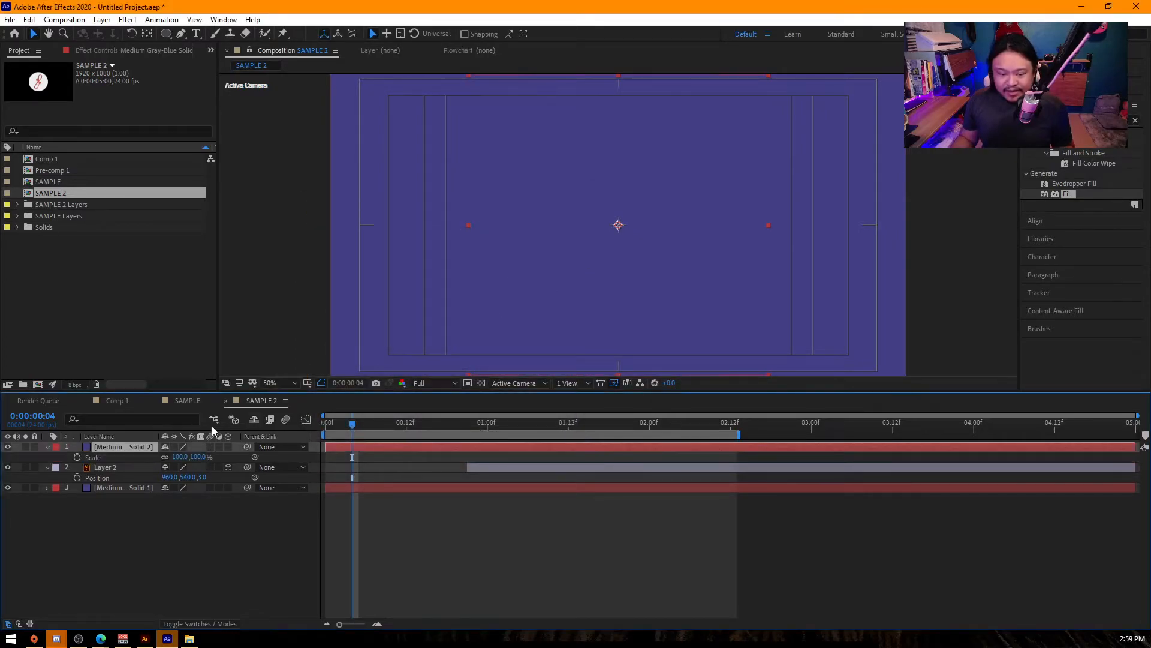
# - Change the colour of the new 1000 px square solid to a medium cyan in its solid settings
pyautogui.click(102, 20)
pyautogui.click(132, 46)
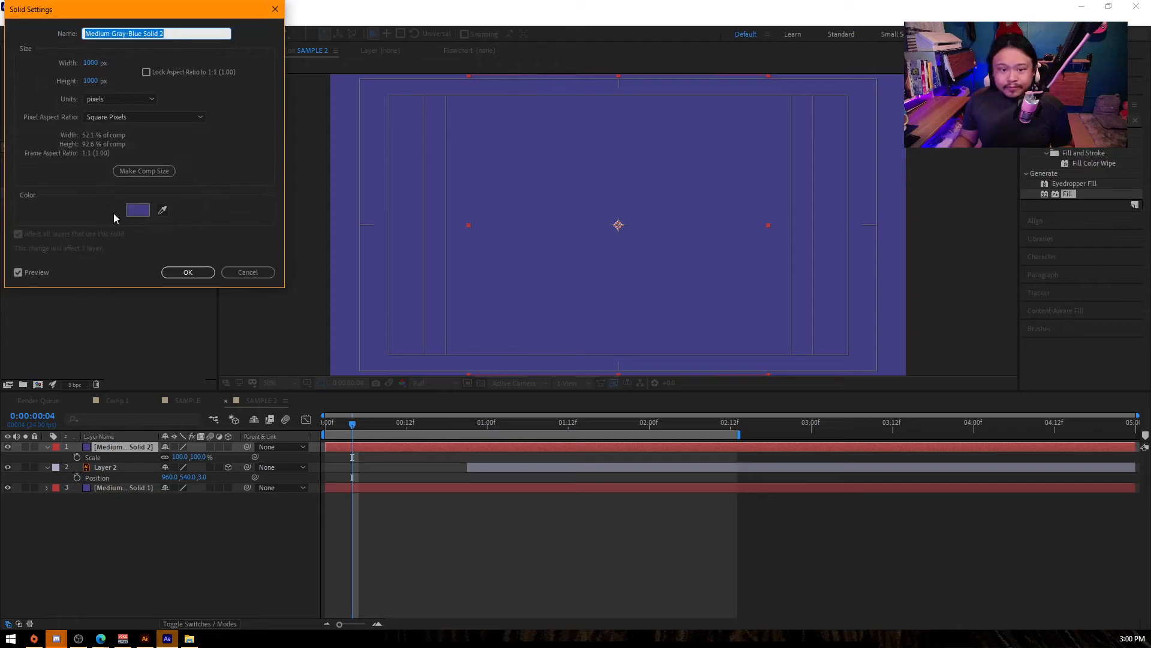
pyautogui.click(136, 211)
pyautogui.click(183, 111)
pyautogui.click(120, 54)
pyautogui.click(278, 32)
pyautogui.click(187, 273)
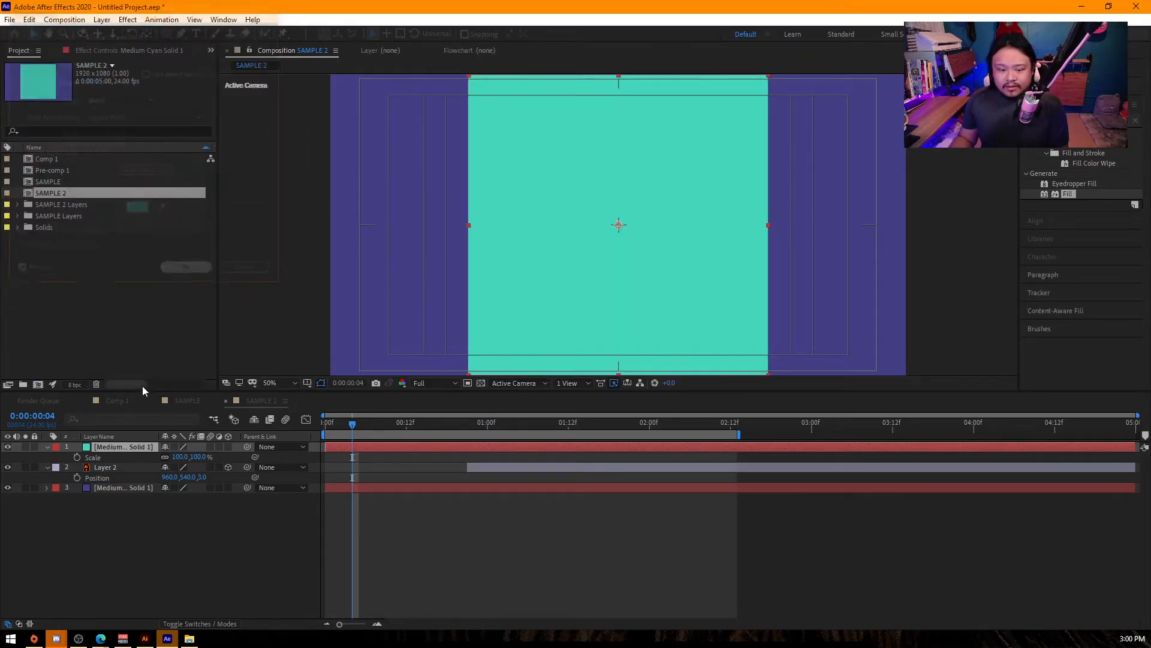
# - Set the cyan square's Scale to 50%
pyautogui.moveTo(191, 457); pyautogui.dragTo(144, 456)
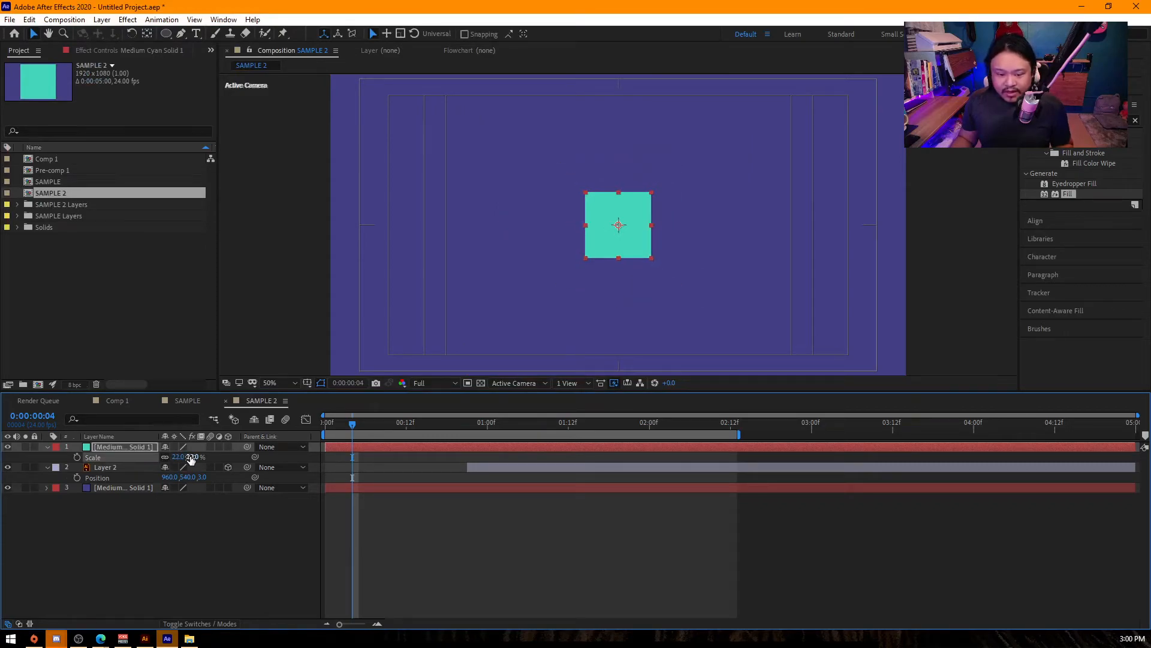
pyautogui.write('50')
pyautogui.press('Return')
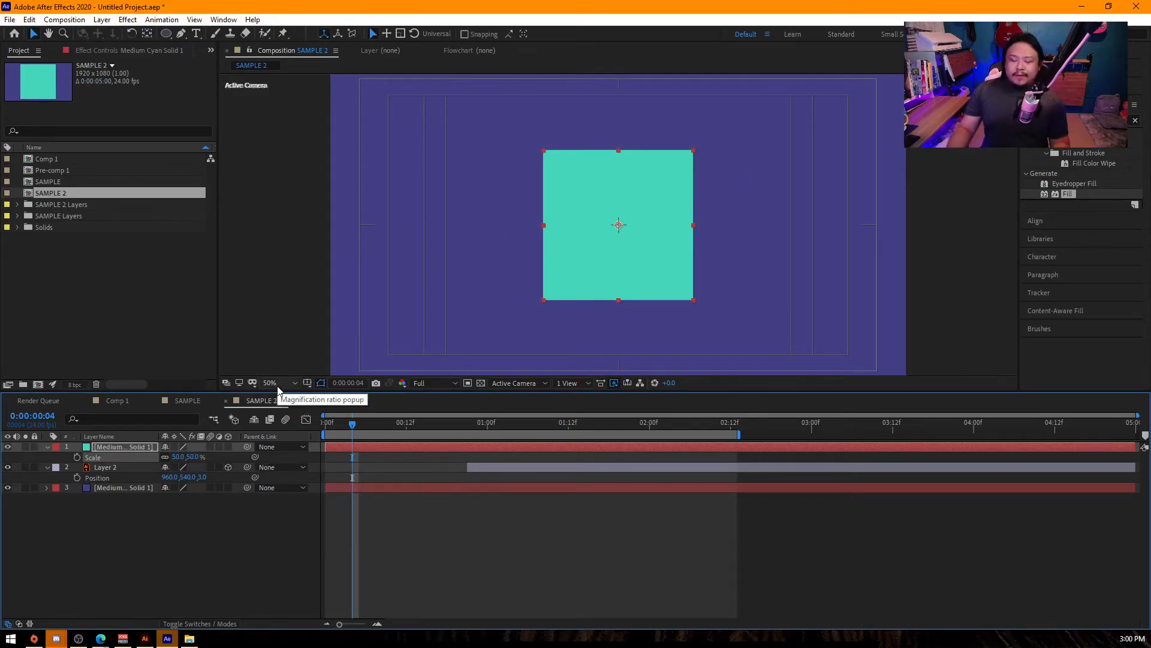
# - Make the cyan square a 3D layer and place a duplicate of it flush against its right edge
pyautogui.click(228, 447)
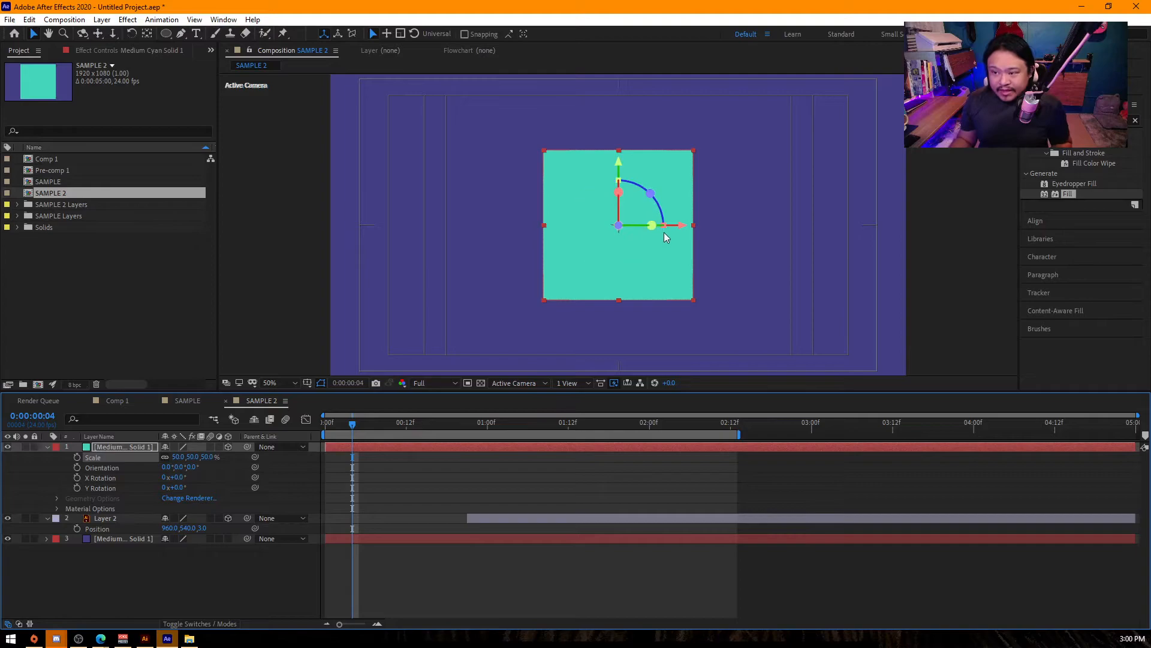
pyautogui.hotkey('ctrl', 'd')
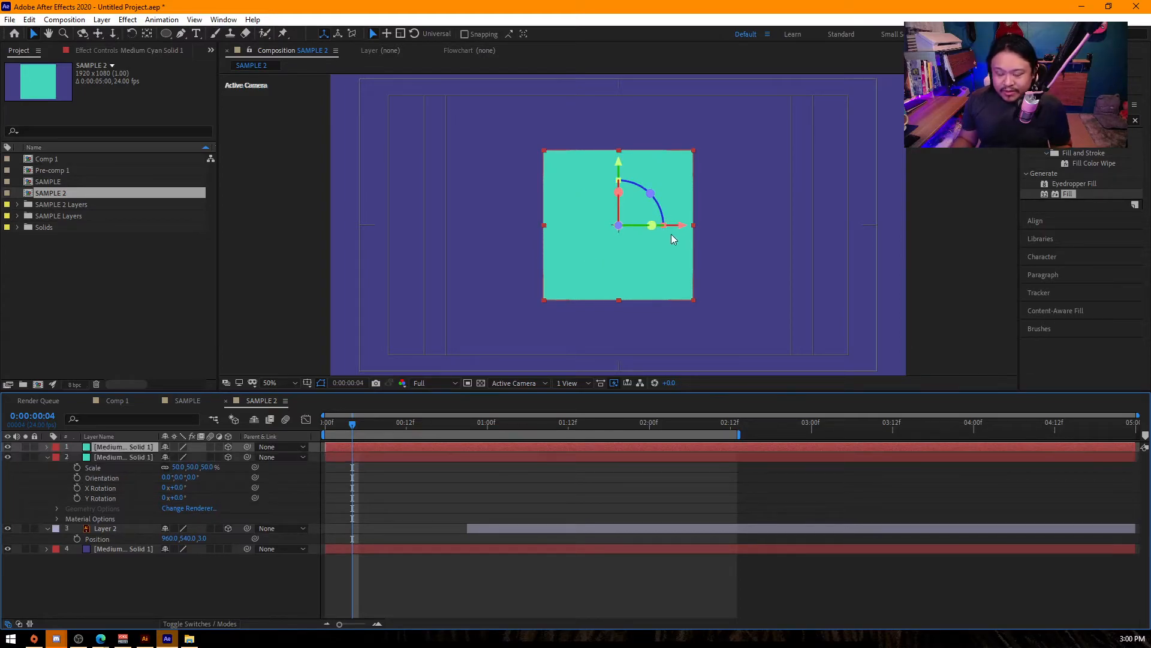
pyautogui.moveTo(672, 235); pyautogui.dragTo(695, 228)
# - With snapping enabled, move the duplicate square's anchor point to the middle of its left edge
pyautogui.press('y')
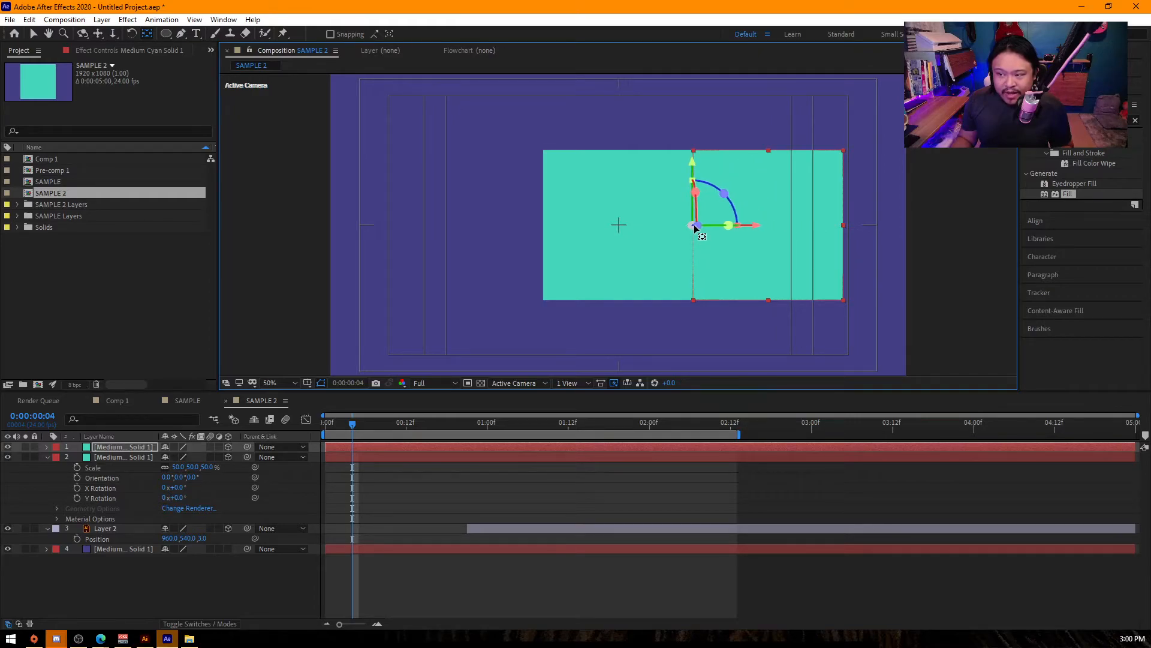
pyautogui.hotkey('ctrl', 'alt', 'Home')
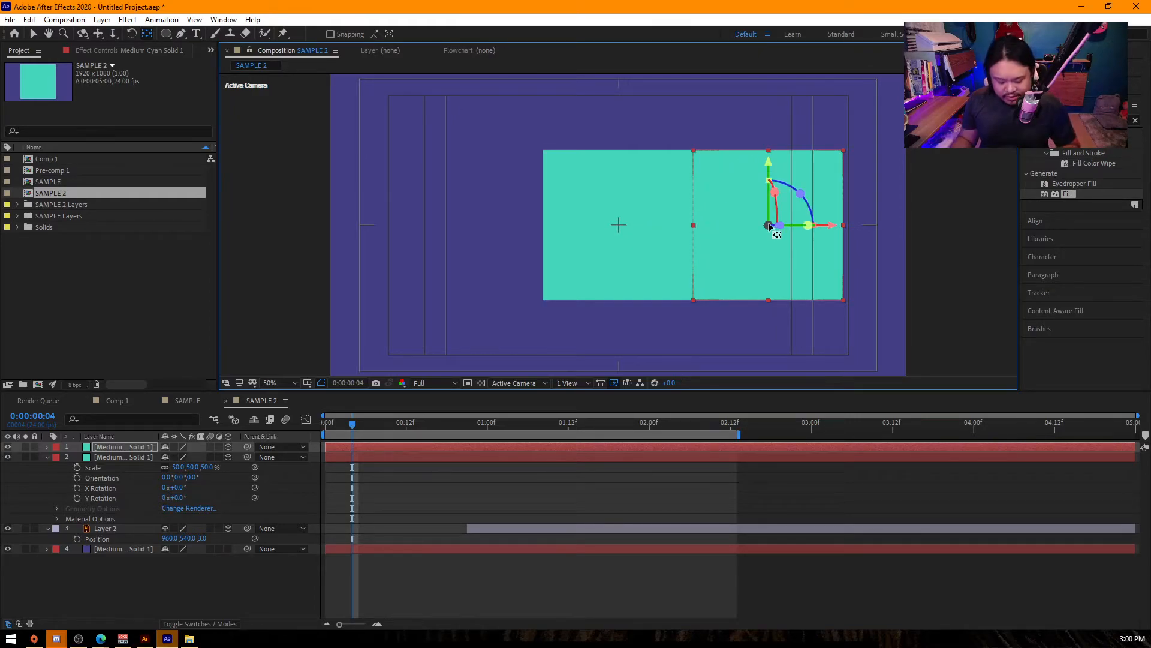
pyautogui.click(329, 34)
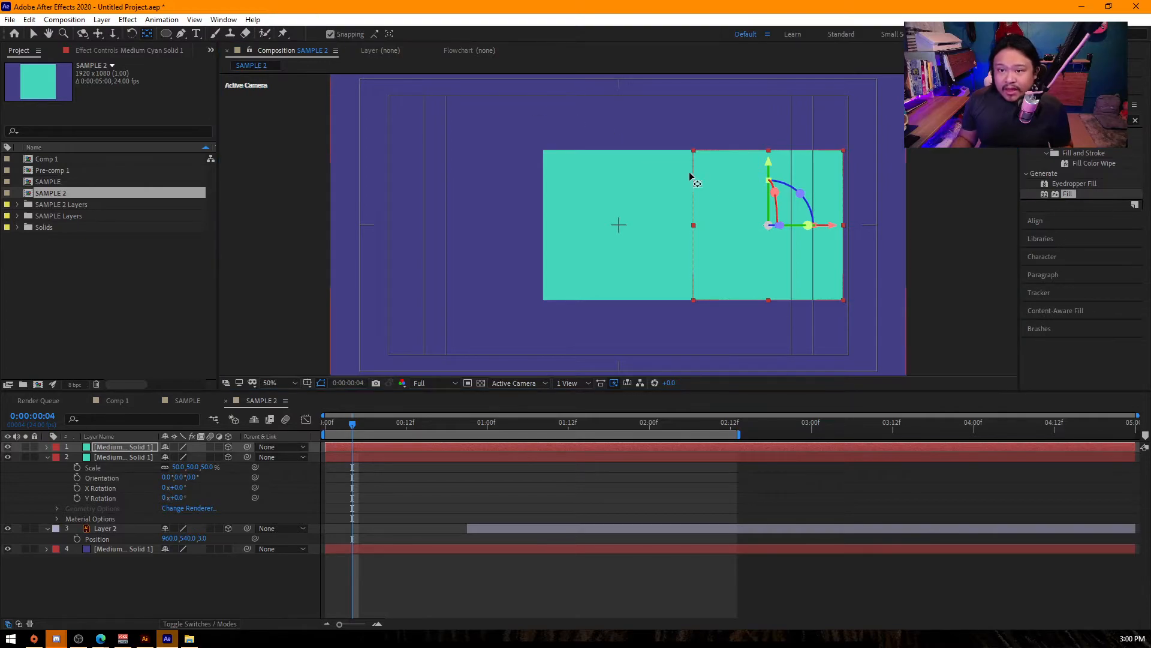
pyautogui.moveTo(768, 225); pyautogui.dragTo(689, 231)
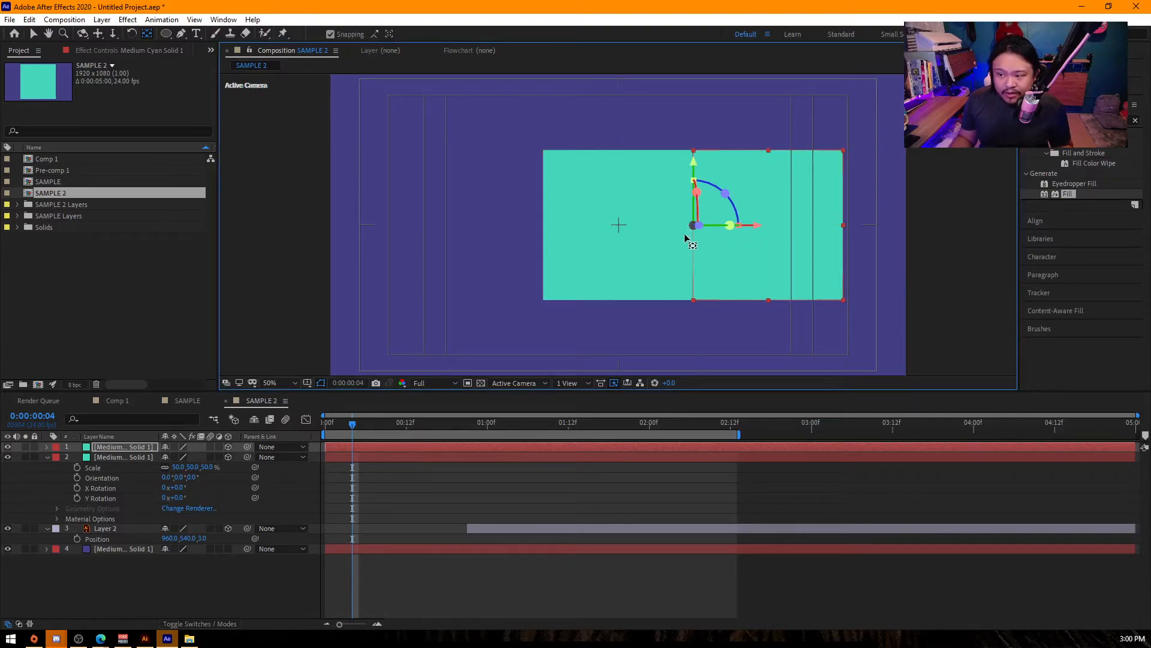
# - Set the duplicate square's Y Rotation to -90° to fold it back as the cube's right side
pyautogui.press('r')
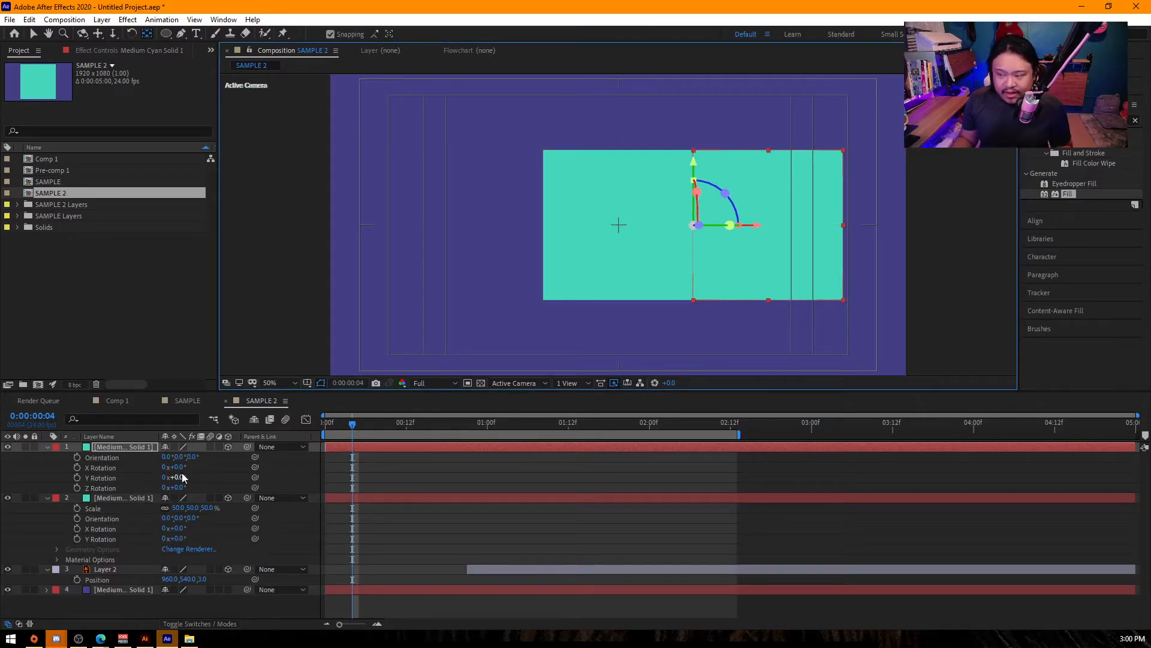
pyautogui.moveTo(181, 484); pyautogui.dragTo(136, 483)
pyautogui.write('-90')
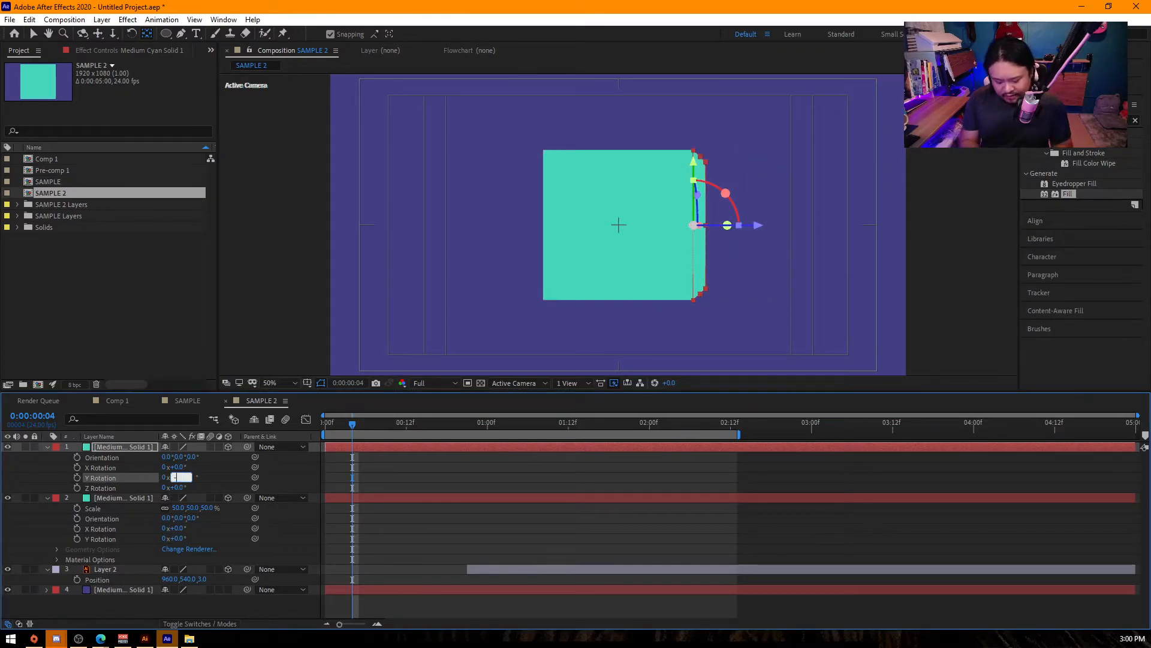
pyautogui.press('Return')
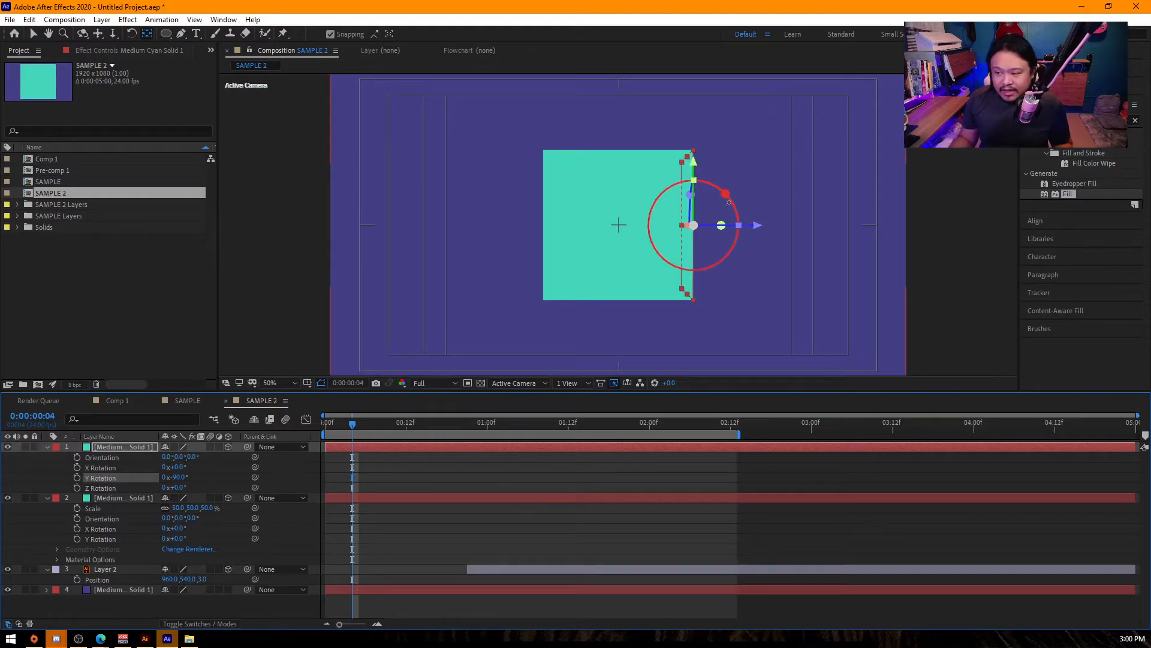
# - Duplicate the right side face and move the copy along the horizontal axis to the front square's left edge
pyautogui.hotkey('ctrl', 'd')
pyautogui.press('v')
pyautogui.moveTo(755, 232); pyautogui.dragTo(607, 234)
# - Split the composition viewer into two views showing Top and Active Camera, and clear the layer selection
pyautogui.click(510, 383)
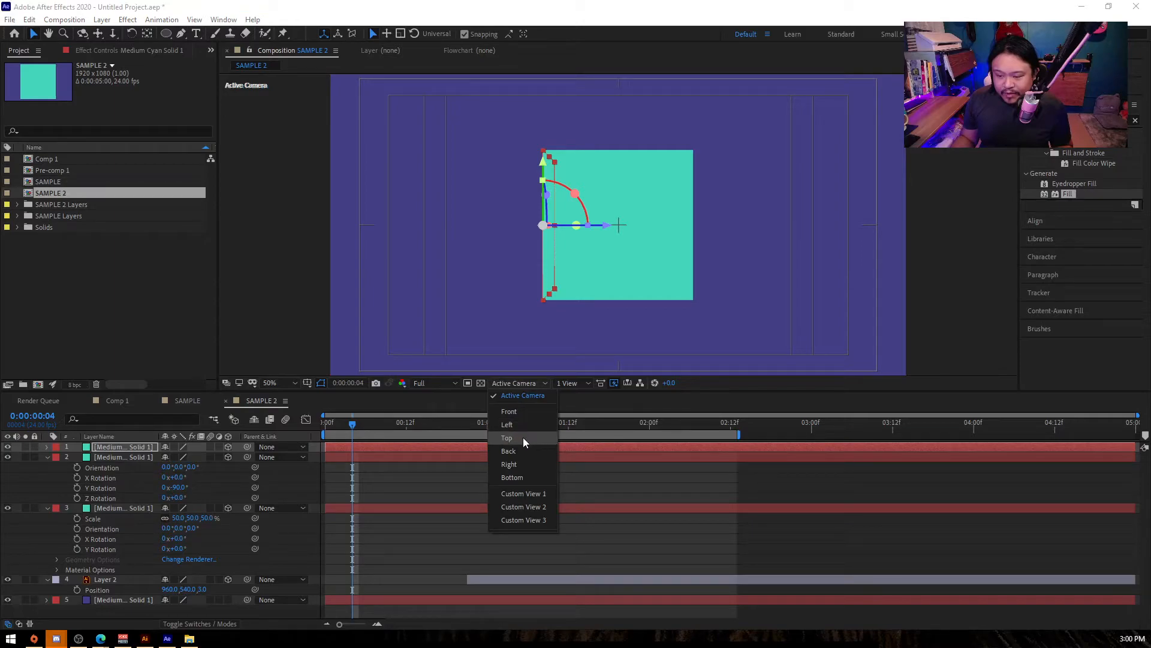
pyautogui.click(577, 382)
pyautogui.click(577, 410)
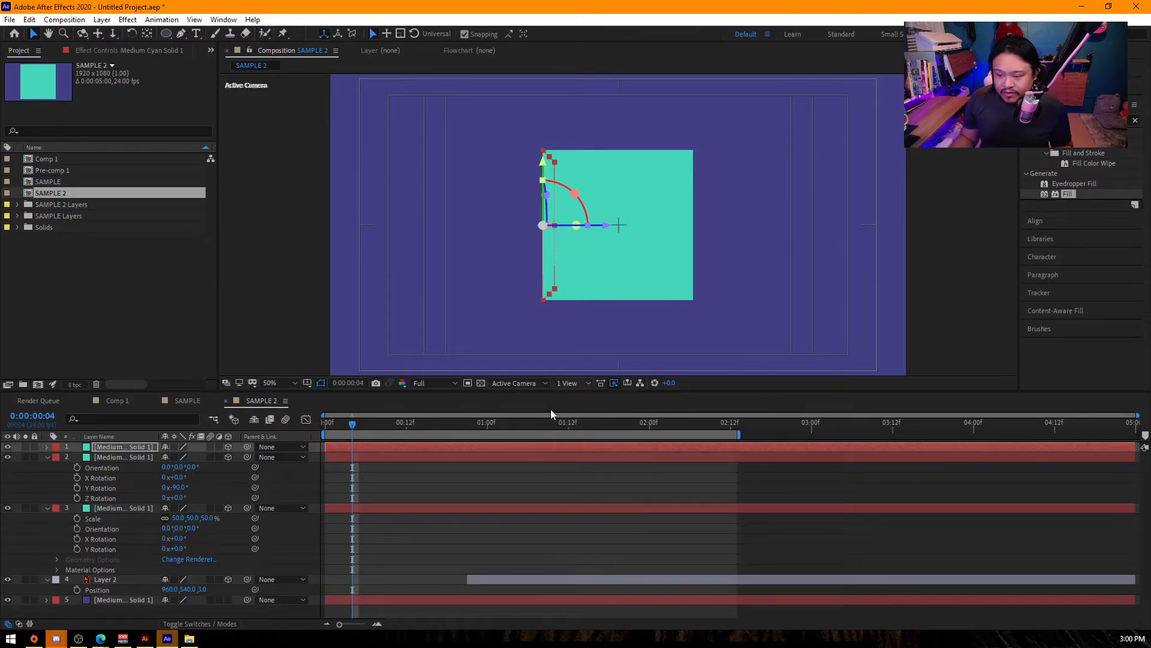
pyautogui.click(537, 384)
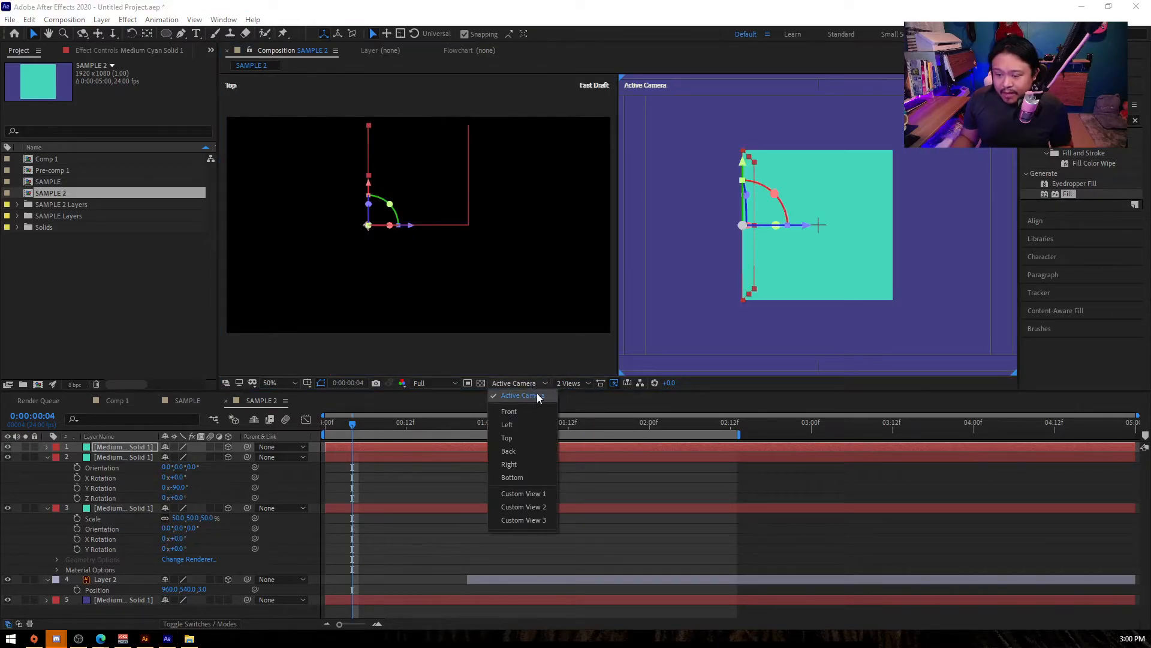
pyautogui.click(389, 202)
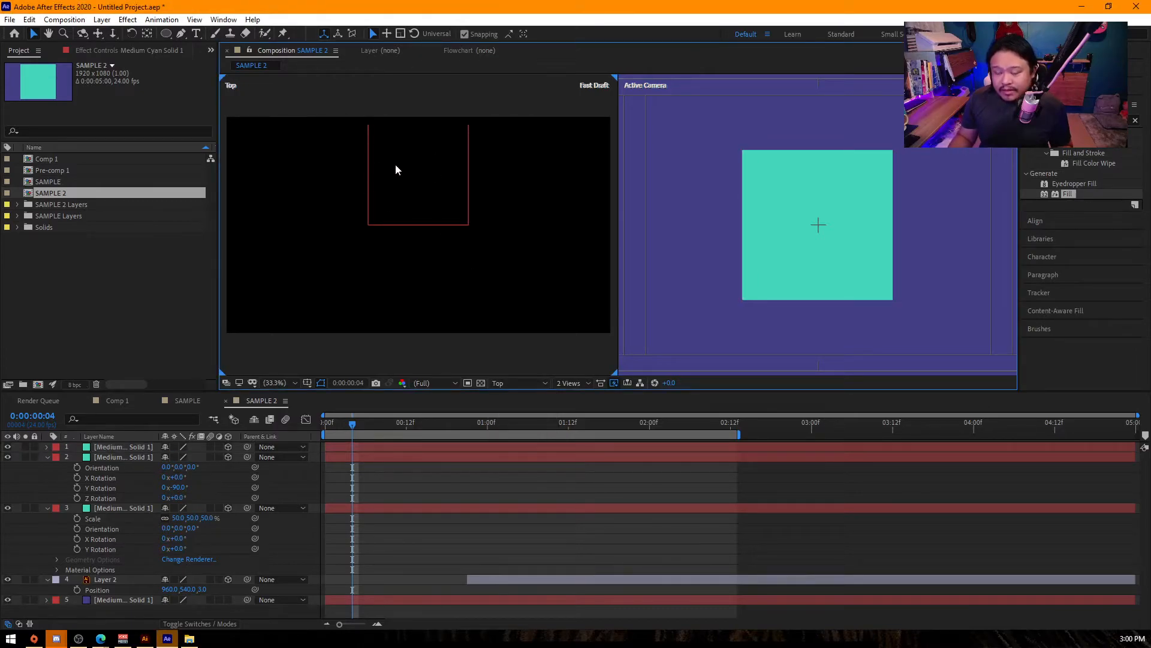
# - Duplicate the front face, move the copy to the back ends of the sides, and duplicate that back face with its rotation properties shown
pyautogui.click(799, 226)
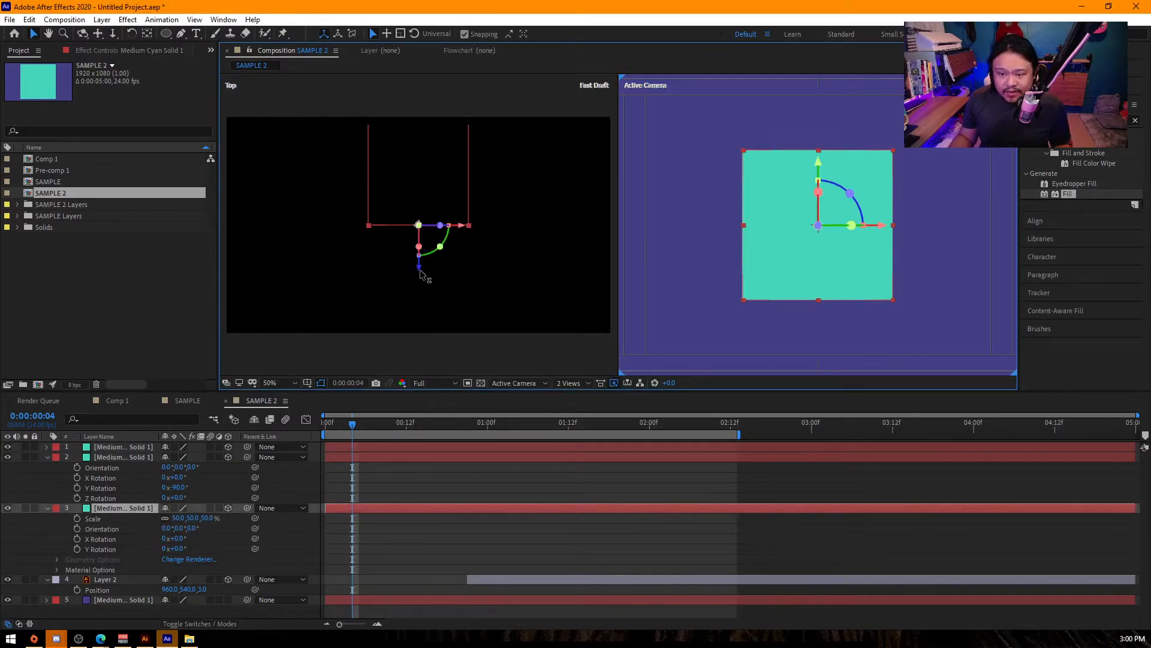
pyautogui.hotkey('ctrl', 'd')
pyautogui.moveTo(418, 268); pyautogui.dragTo(413, 172)
pyautogui.click(486, 98)
pyautogui.click(405, 125)
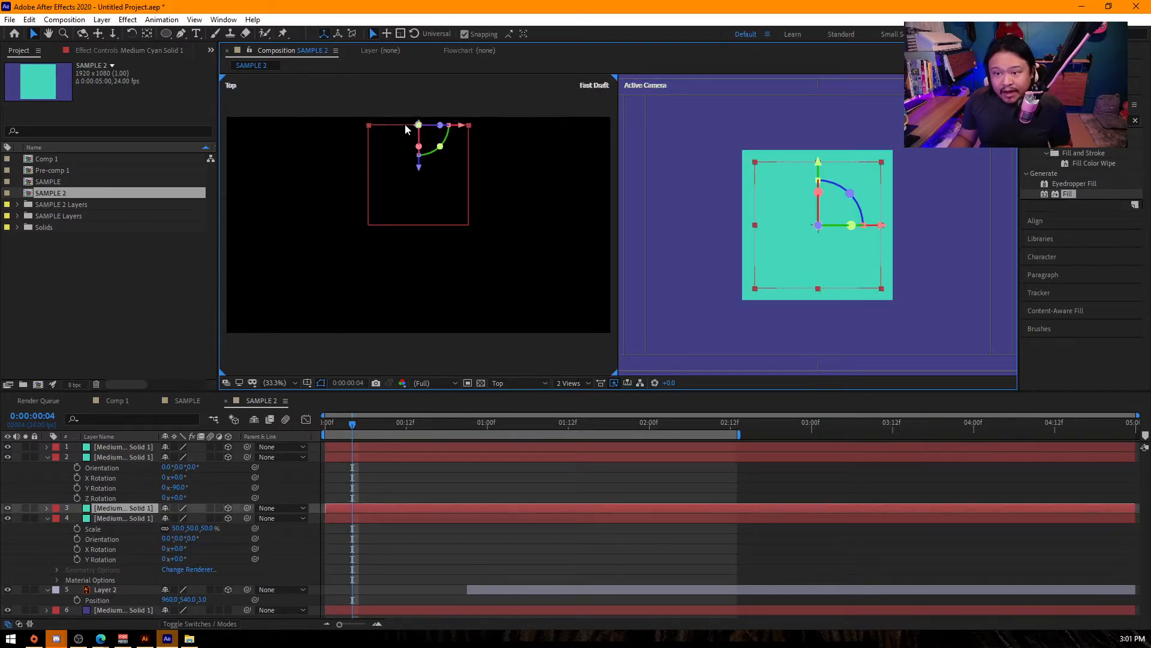
pyautogui.moveTo(420, 166); pyautogui.dragTo(419, 168)
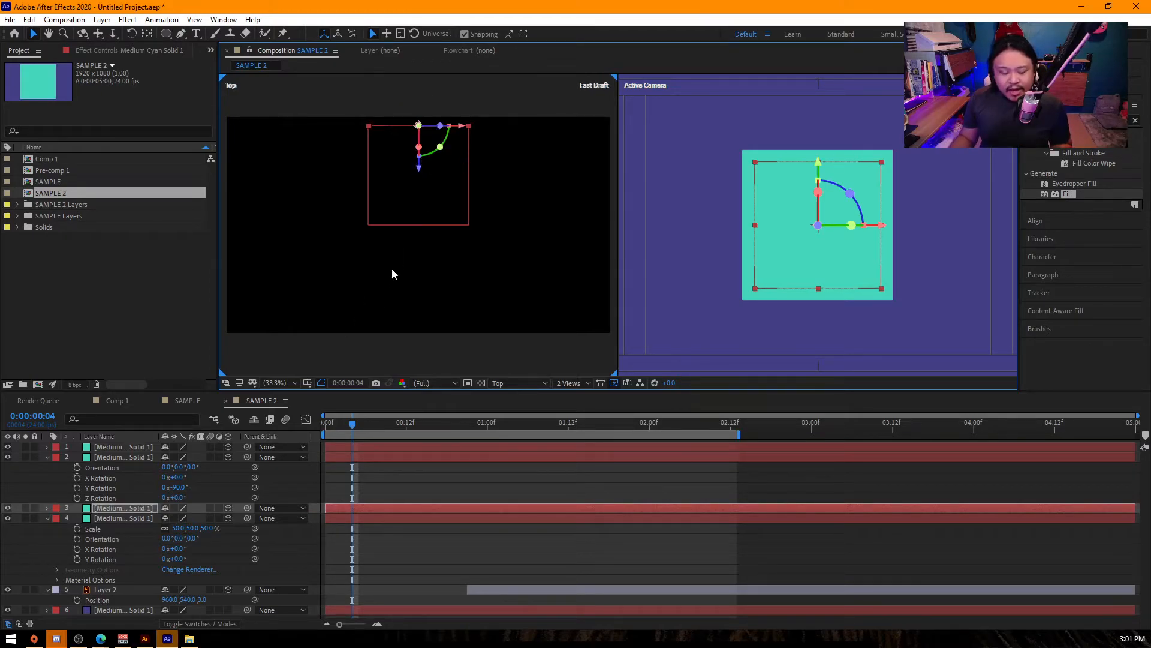
pyautogui.press('r')
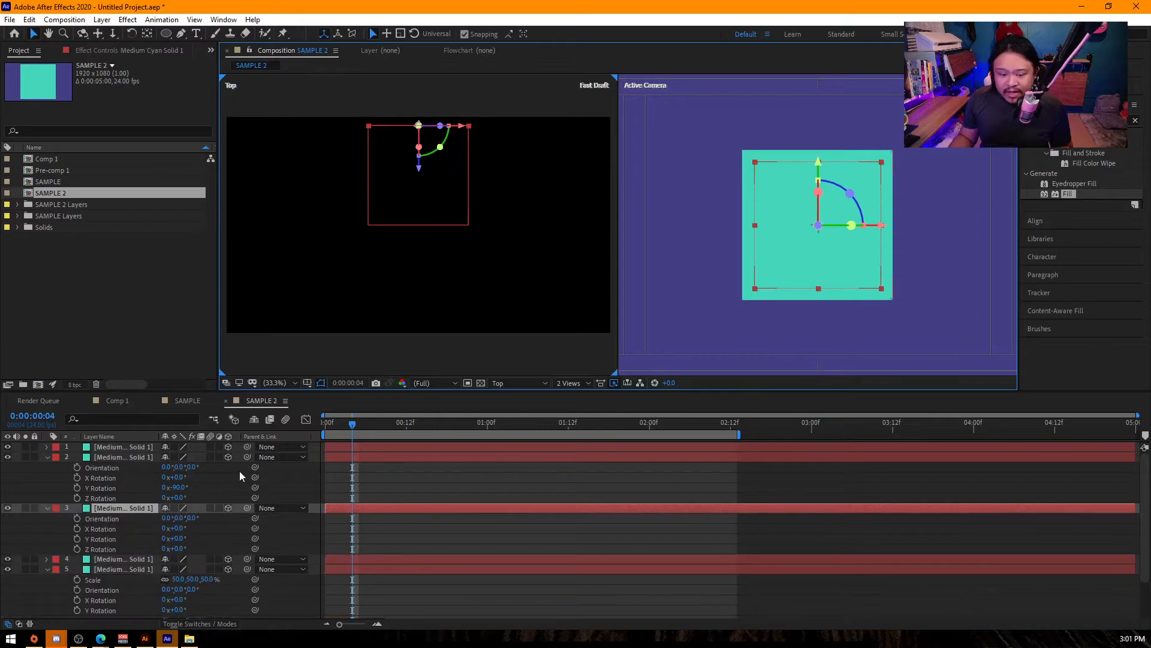
pyautogui.moveTo(178, 477); pyautogui.dragTo(196, 478)
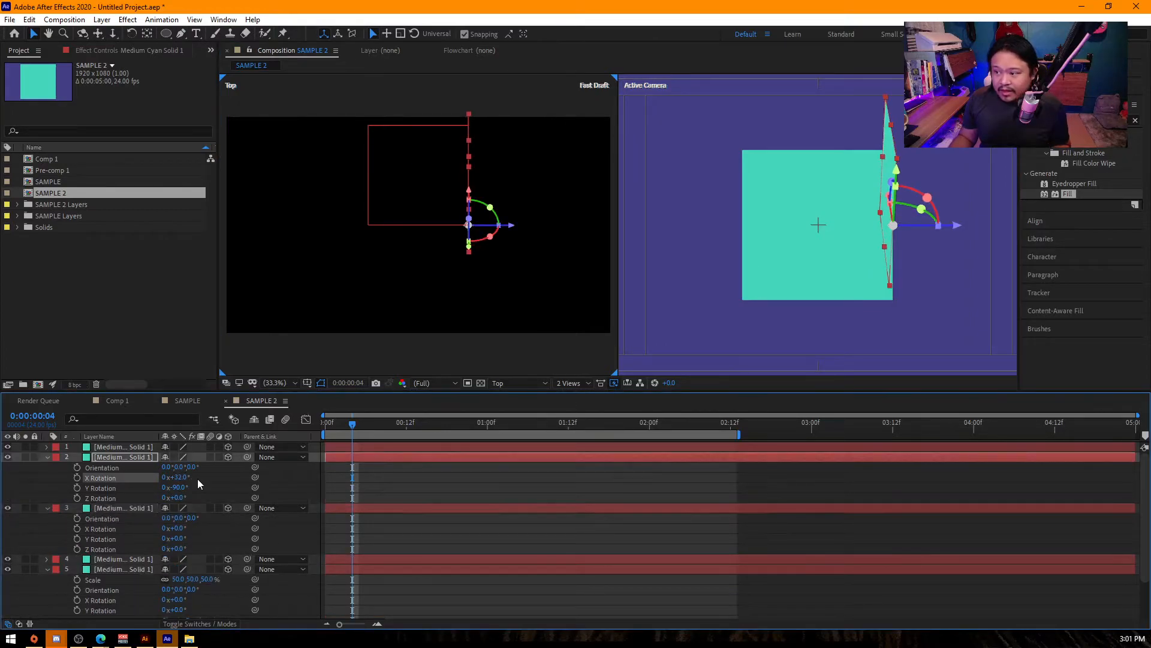
pyautogui.hotkey('ctrl', 'z')
pyautogui.click(124, 448)
pyautogui.press('r')
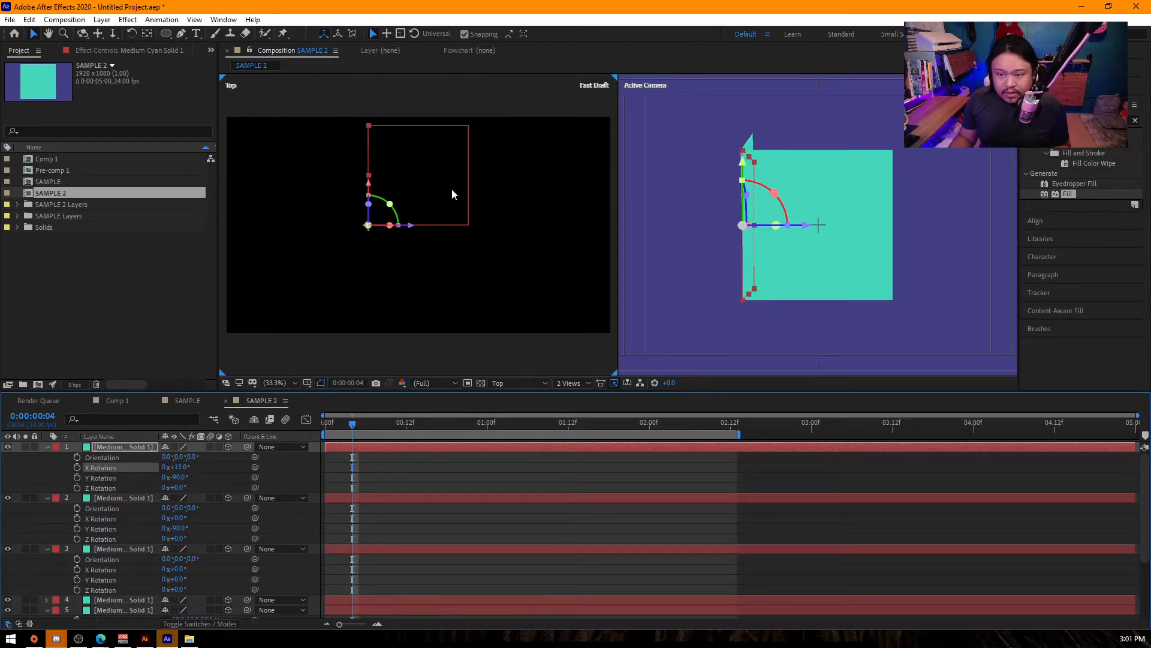
# - Set the X Rotation of the duplicated back face to 90° so that it lies flat
pyautogui.click(429, 124)
pyautogui.click(429, 126)
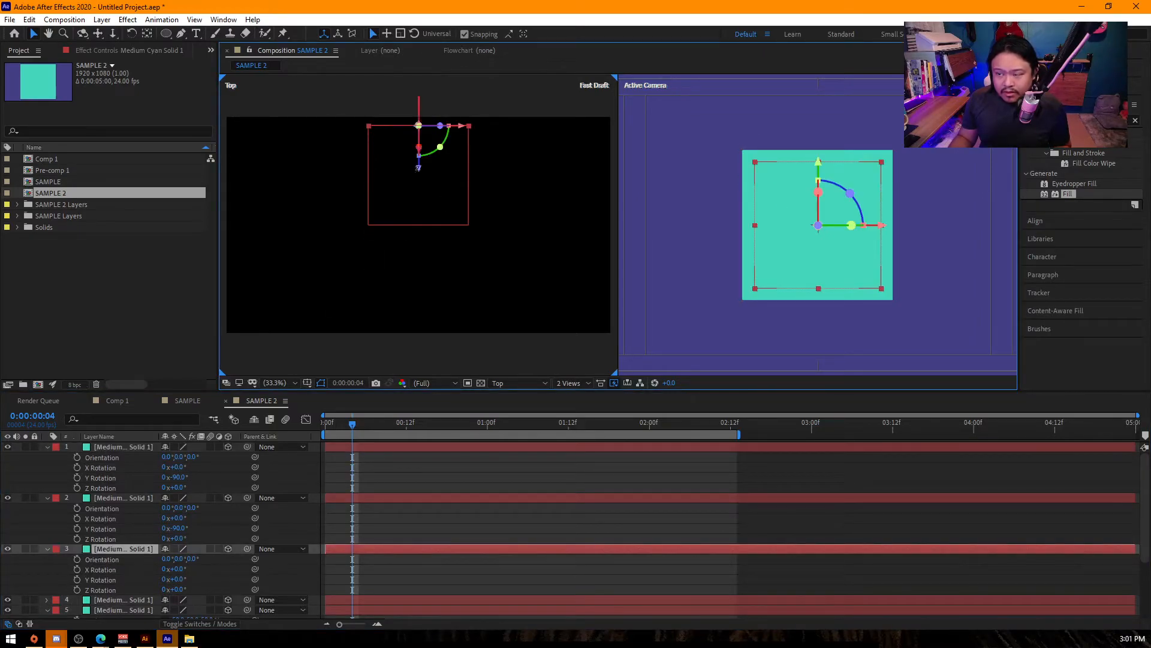
pyautogui.moveTo(178, 568); pyautogui.dragTo(197, 568)
pyautogui.click(178, 568)
pyautogui.write('90')
pyautogui.press('Return')
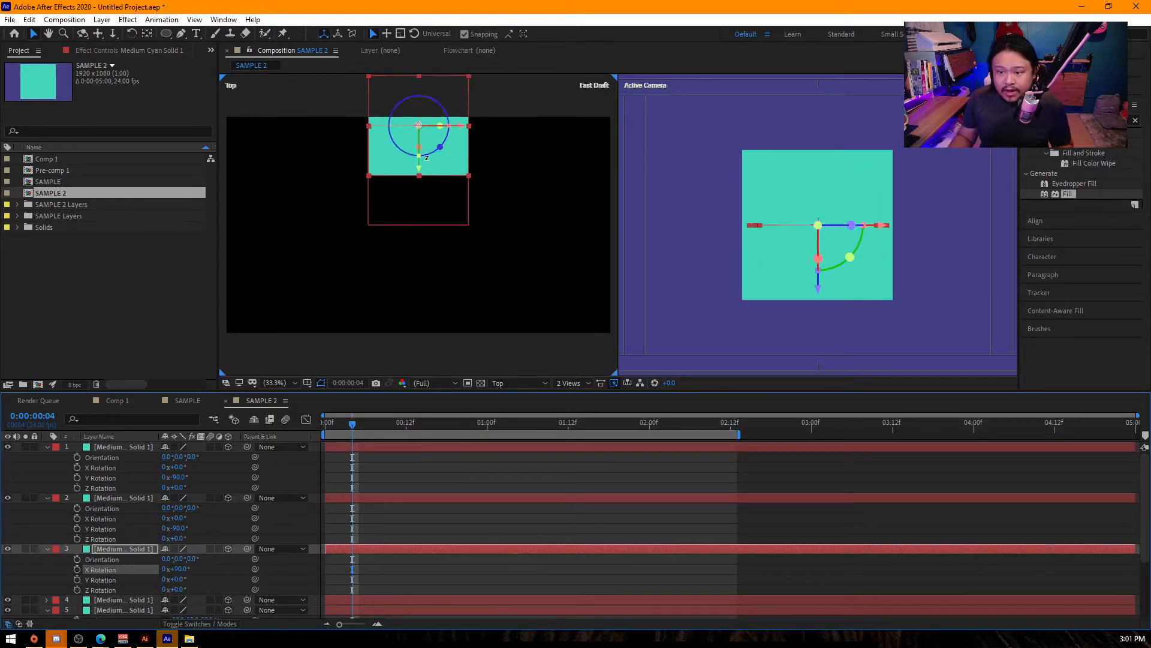
# - Align the flat face with the cube's outline and duplicate it, placing one copy at the cube's top and one at its bottom
pyautogui.moveTo(418, 173); pyautogui.dragTo(429, 223)
pyautogui.moveTo(820, 292); pyautogui.dragTo(849, 374)
pyautogui.hotkey('ctrl', 'd')
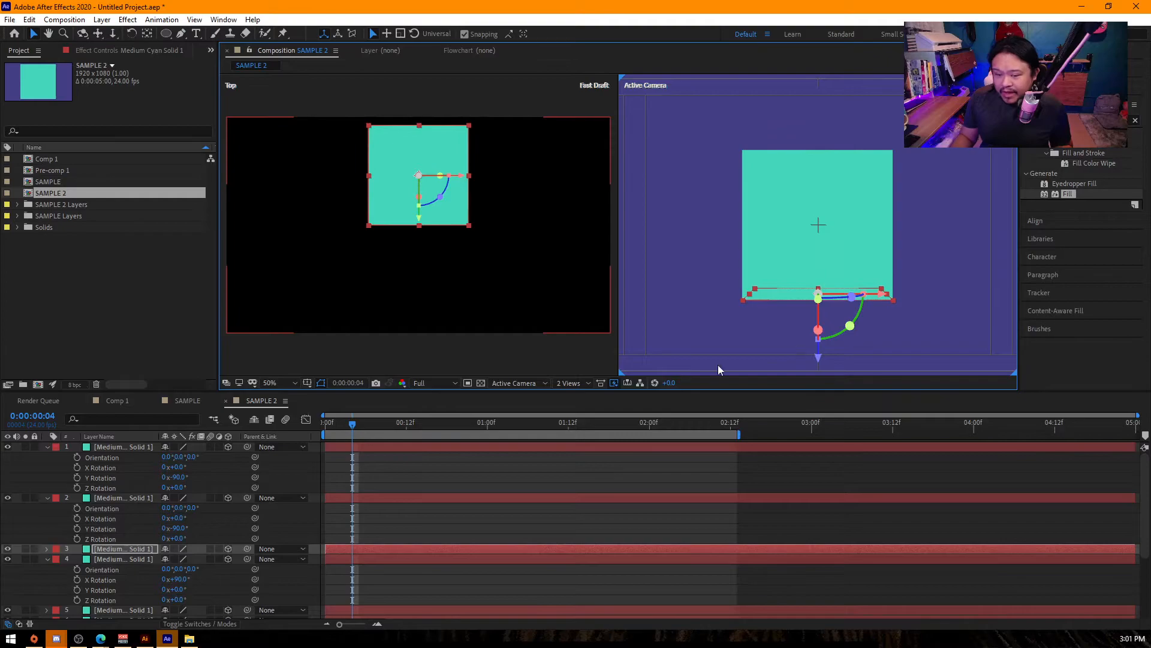
# - Collapse the open properties of all layers in the composition and clear the selection
pyautogui.hotkey('ctrl', 'a')
pyautogui.press('u')
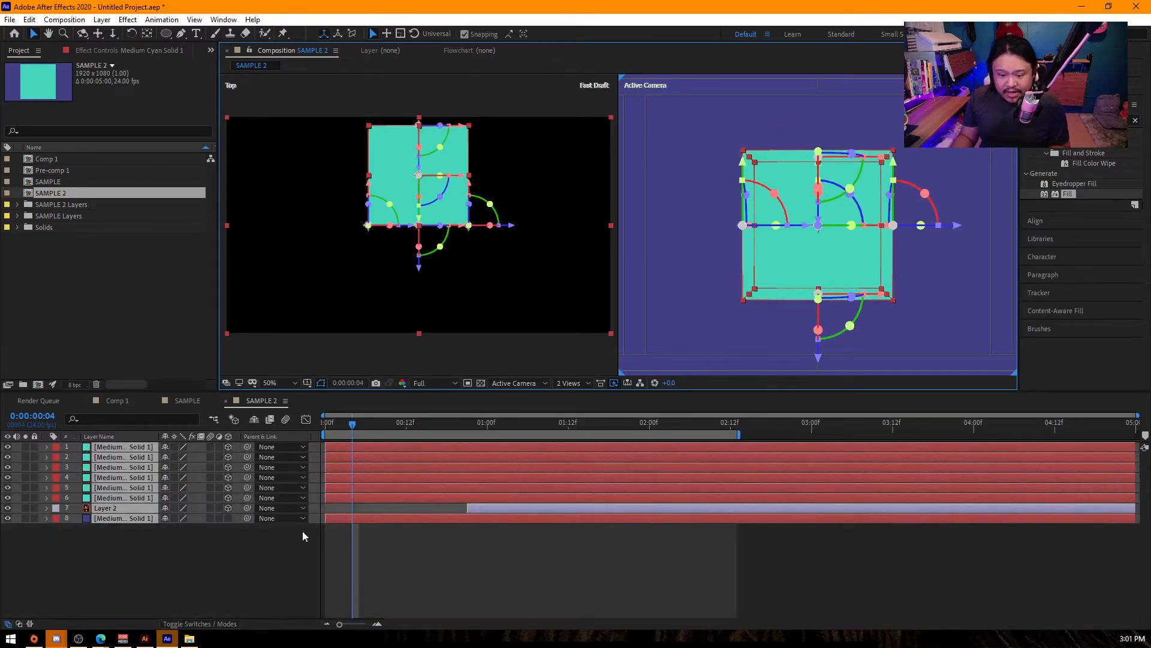
pyautogui.click(305, 541)
# - Apply the Fill effect to the cube's left face with the magenta colour FF0084
pyautogui.moveTo(1069, 198); pyautogui.dragTo(132, 447)
pyautogui.click(123, 107)
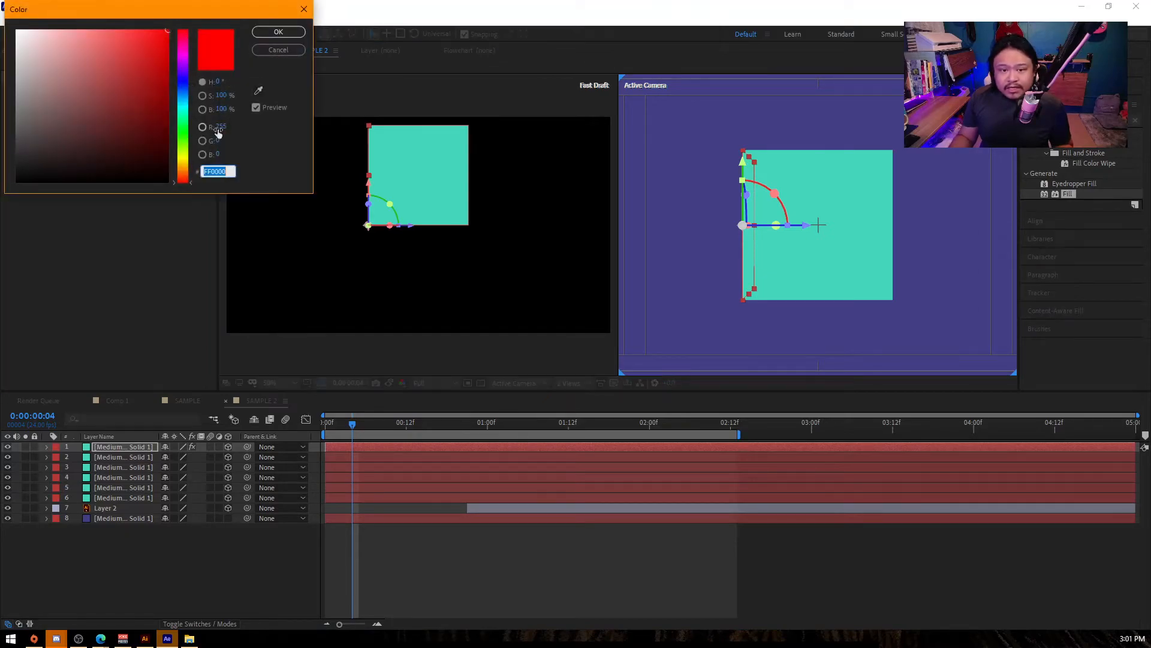
pyautogui.click(184, 43)
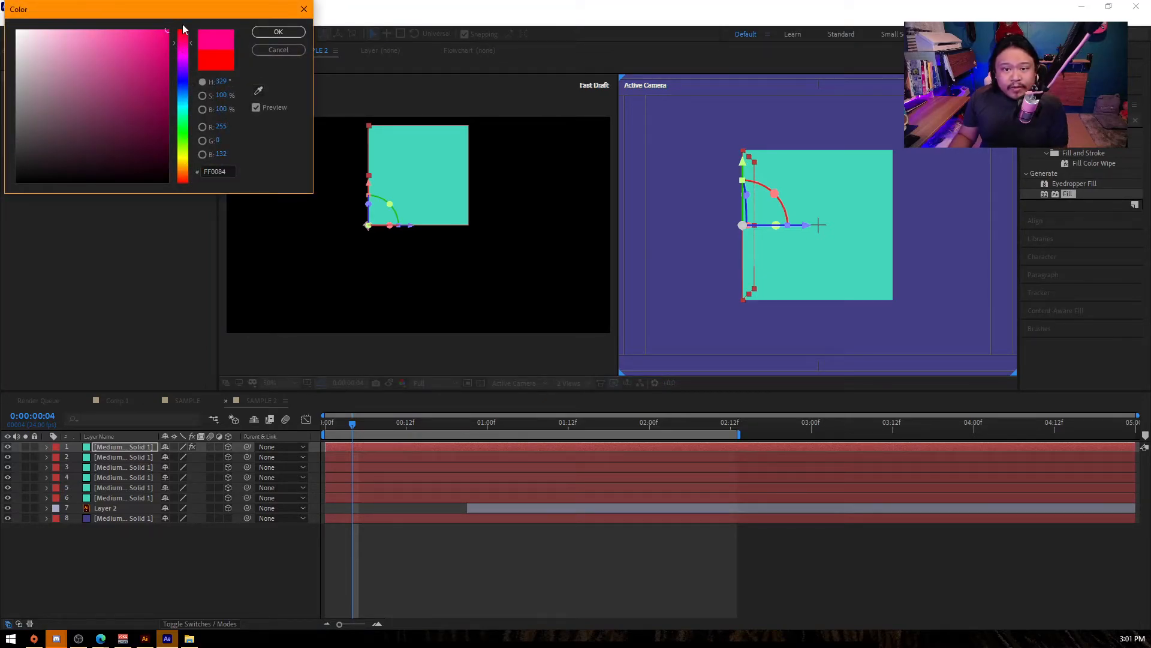
pyautogui.press('Return')
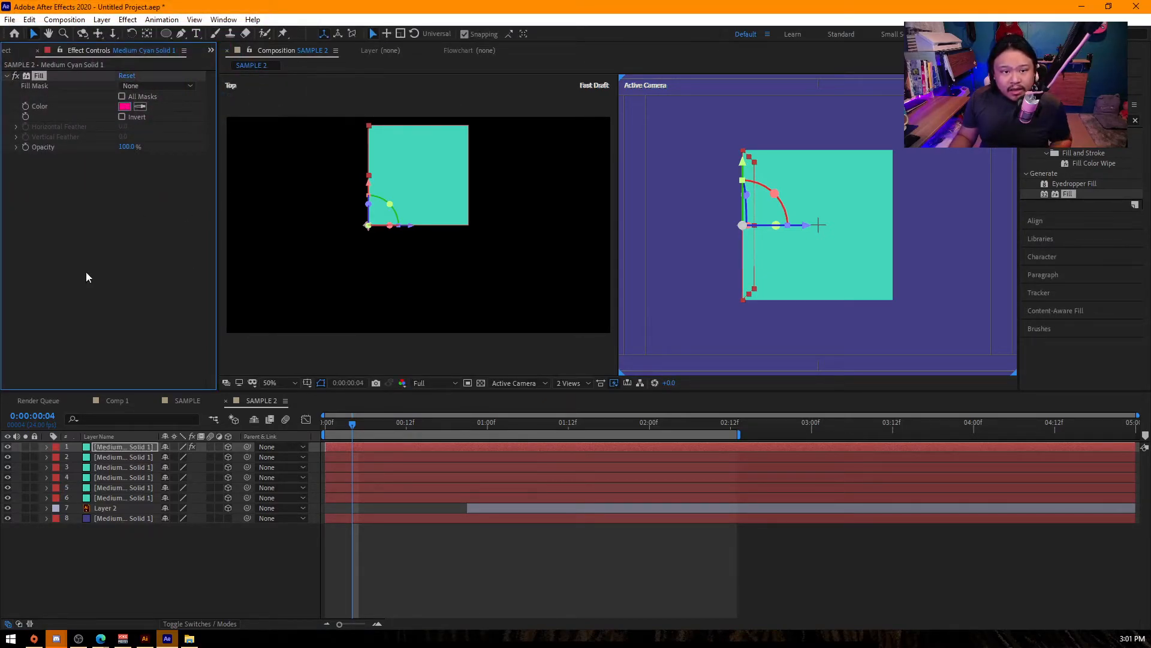
# - Paste the Fill effect onto the cube's right face and change its colour to blue
pyautogui.click(131, 458)
pyautogui.hotkey('ctrl', 'v')
pyautogui.click(124, 106)
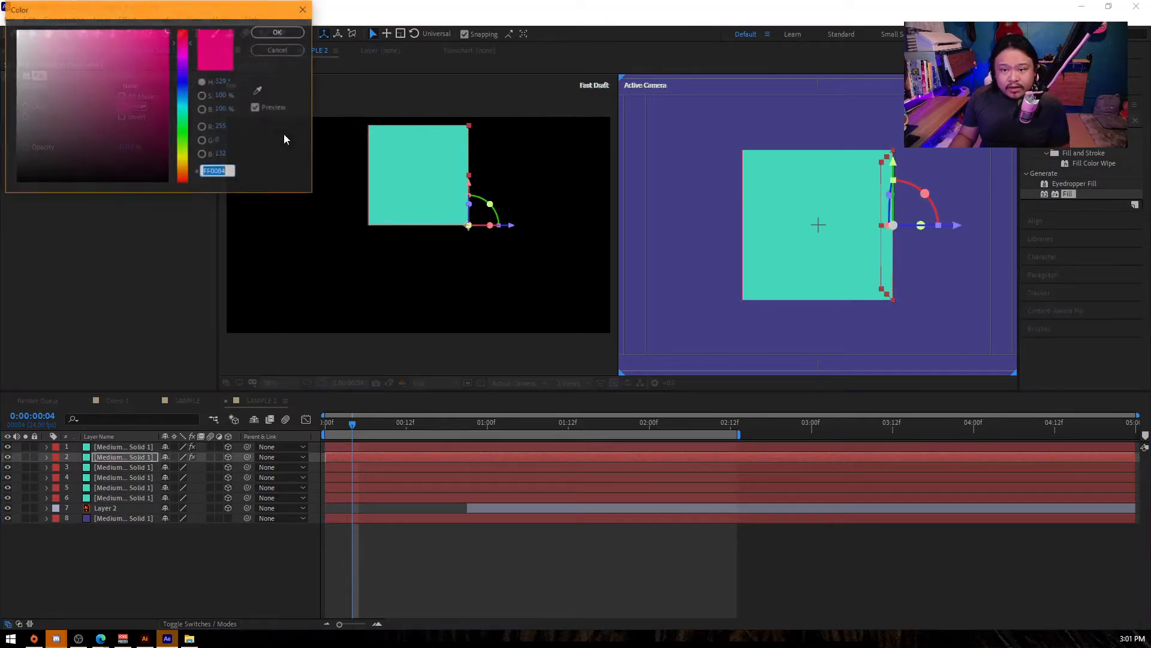
pyautogui.click(172, 94)
pyautogui.press('Return')
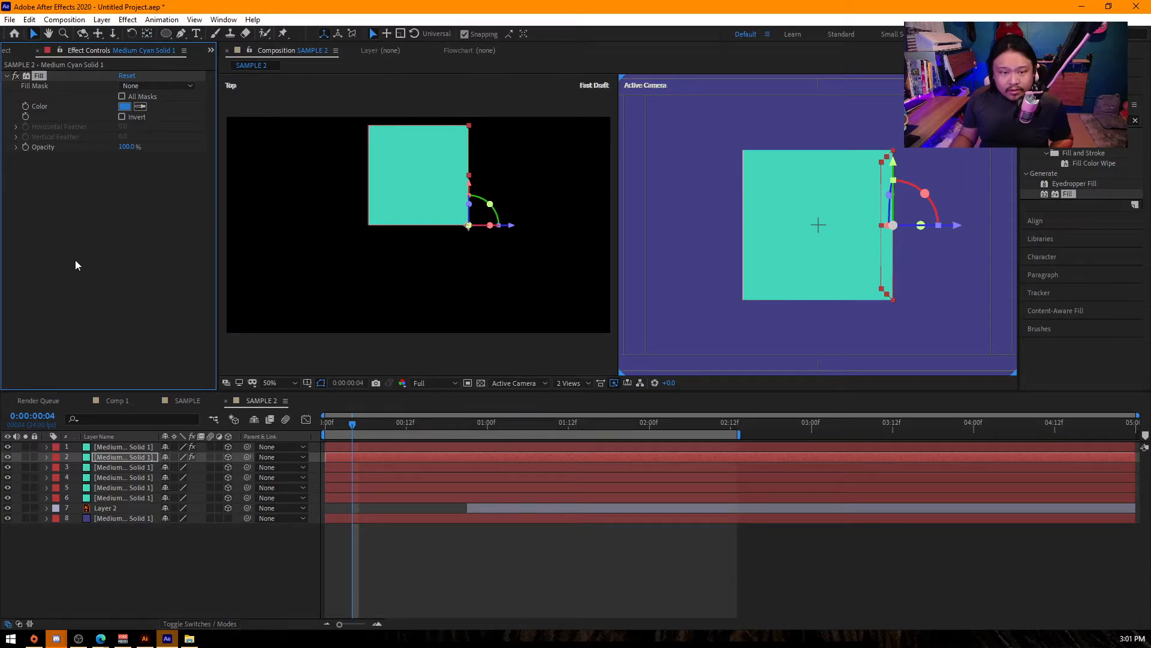
# - Paste the Fill effect onto the cube's bottom face and change its colour to light green
pyautogui.click(139, 466)
pyautogui.hotkey('ctrl', 'v')
pyautogui.click(124, 106)
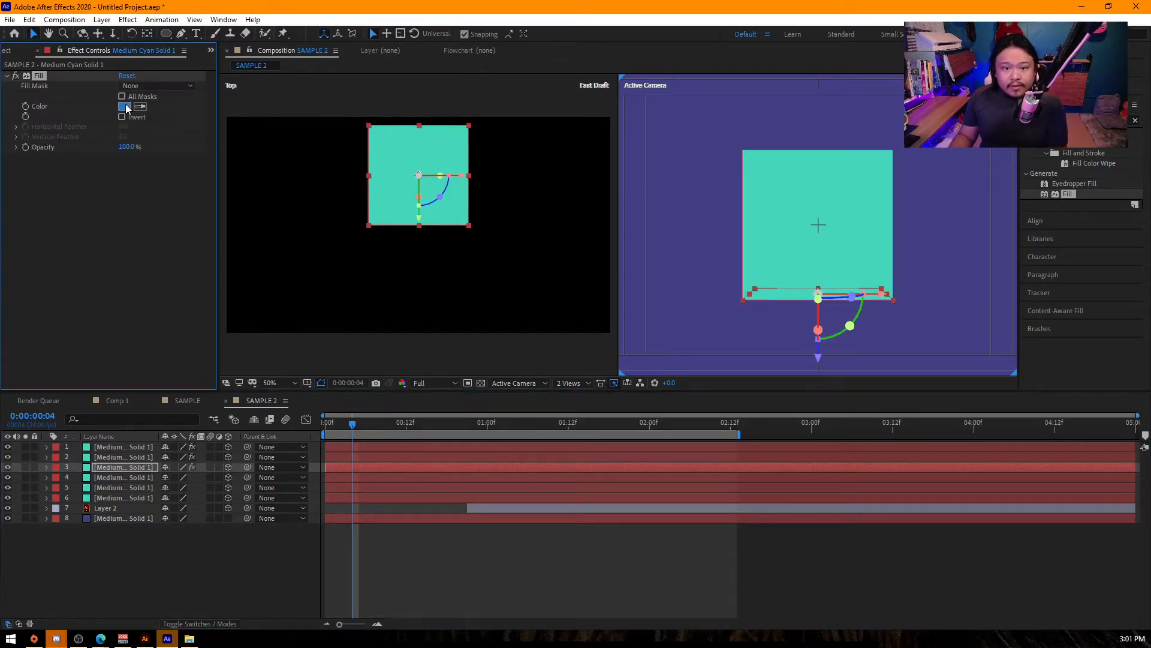
pyautogui.click(183, 140)
pyautogui.click(118, 42)
pyautogui.press('Return')
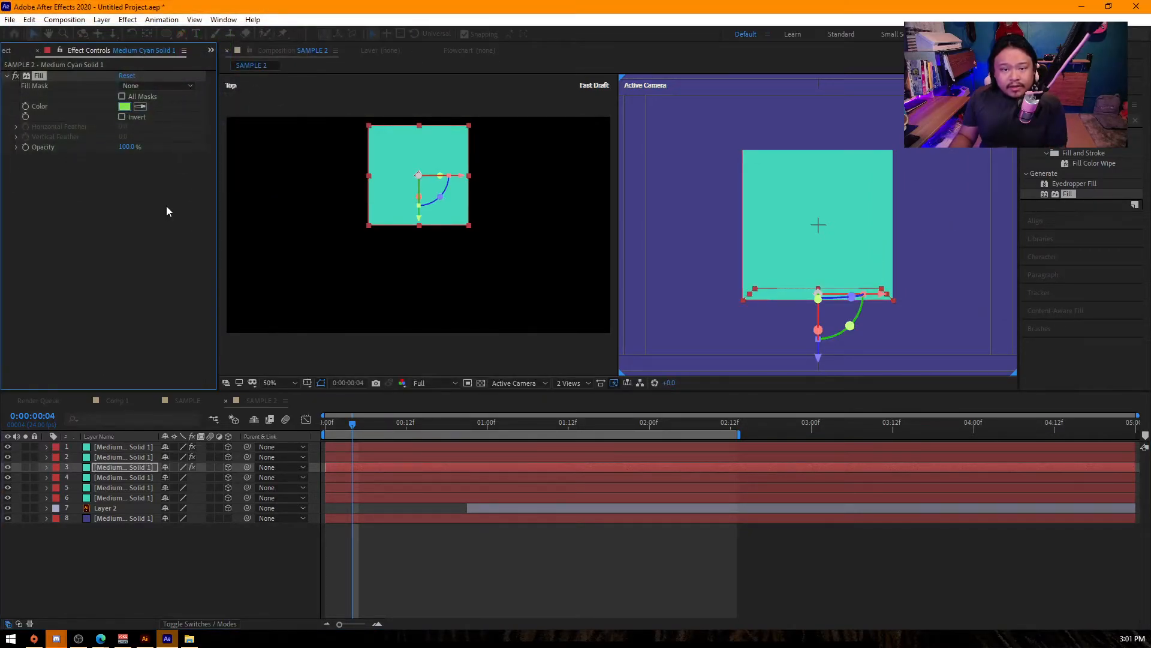
# - Paste the Fill effect onto the cube's top face and change its colour to turquoise
pyautogui.click(138, 478)
pyautogui.hotkey('ctrl', 'v')
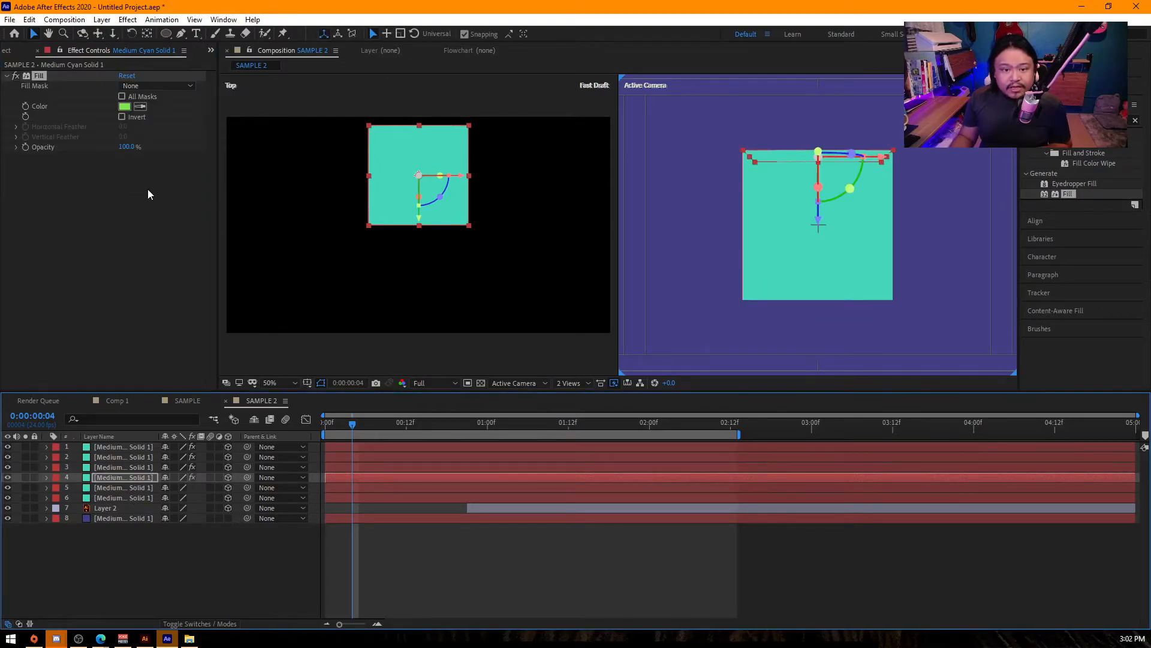
pyautogui.click(124, 107)
pyautogui.moveTo(180, 53); pyautogui.dragTo(183, 108)
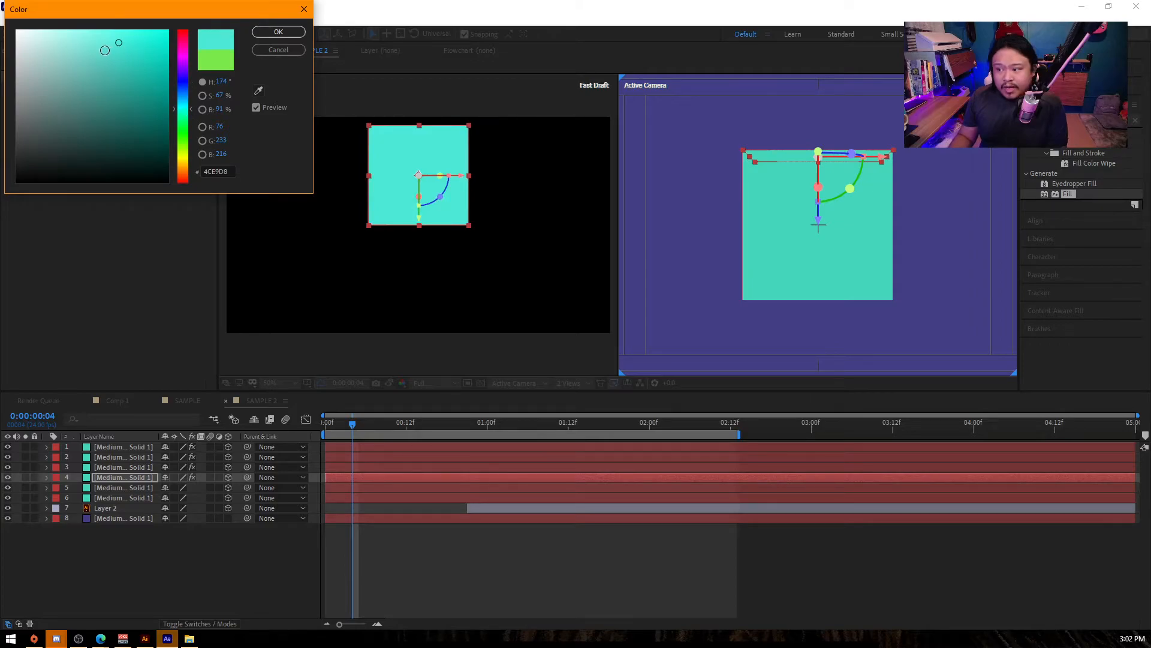
pyautogui.press('Return')
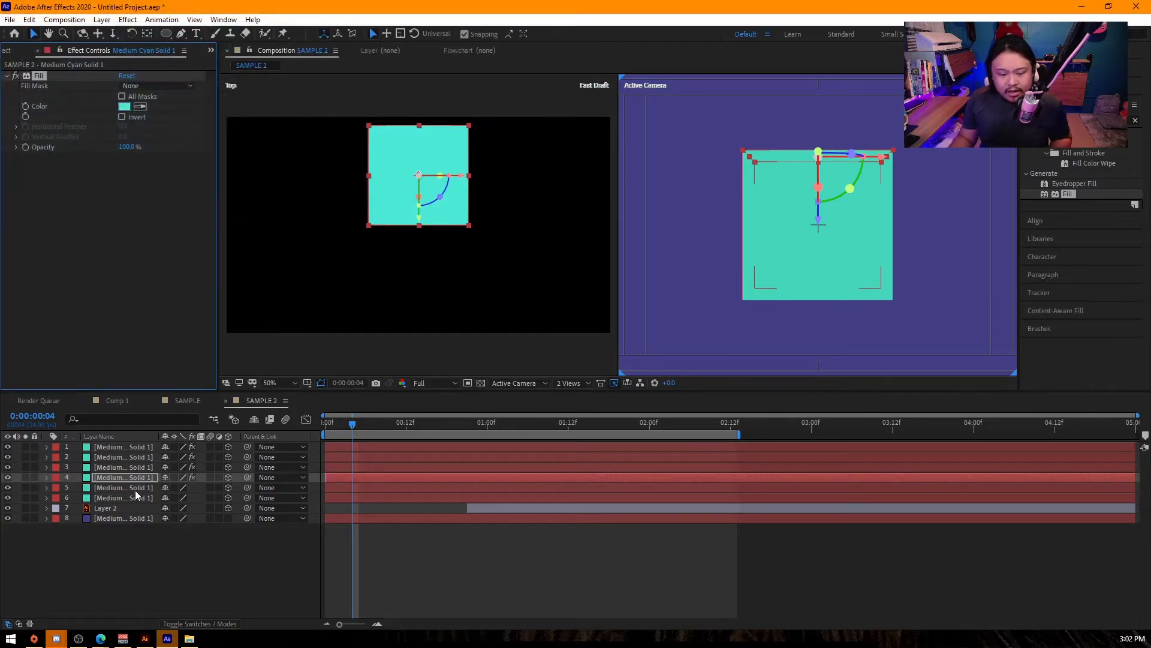
# - Paste the Fill effect onto the cube's back face and change its colour to orange
pyautogui.click(135, 488)
pyautogui.hotkey('ctrl', 'v')
pyautogui.click(126, 107)
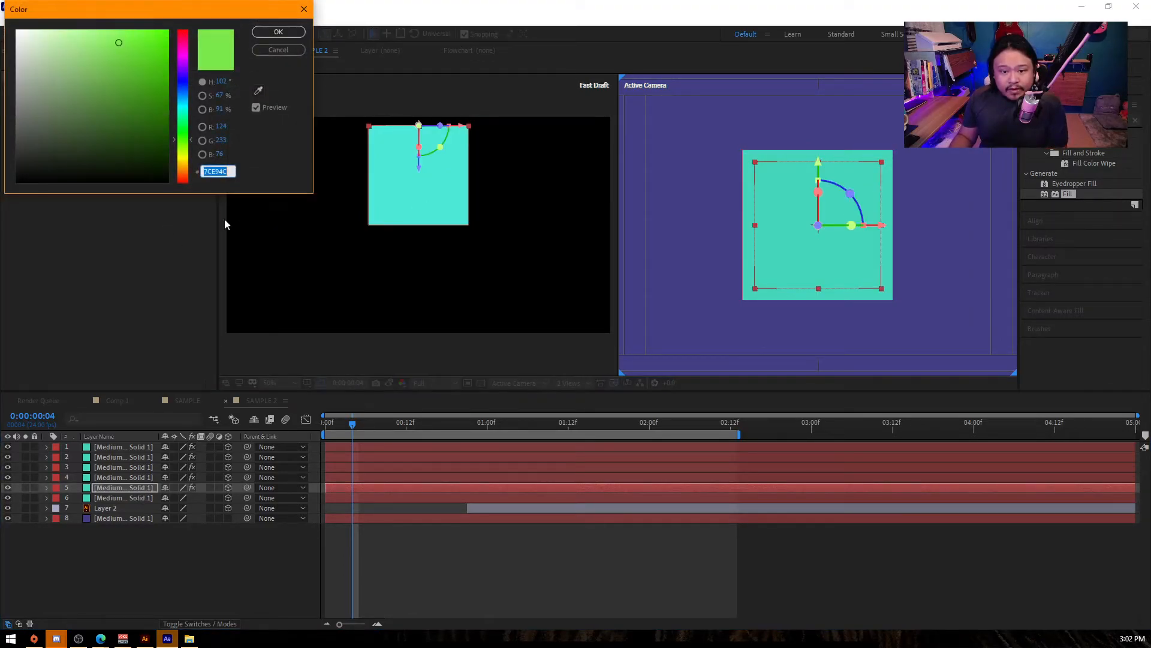
pyautogui.click(185, 176)
pyautogui.click(144, 31)
pyautogui.press('Return')
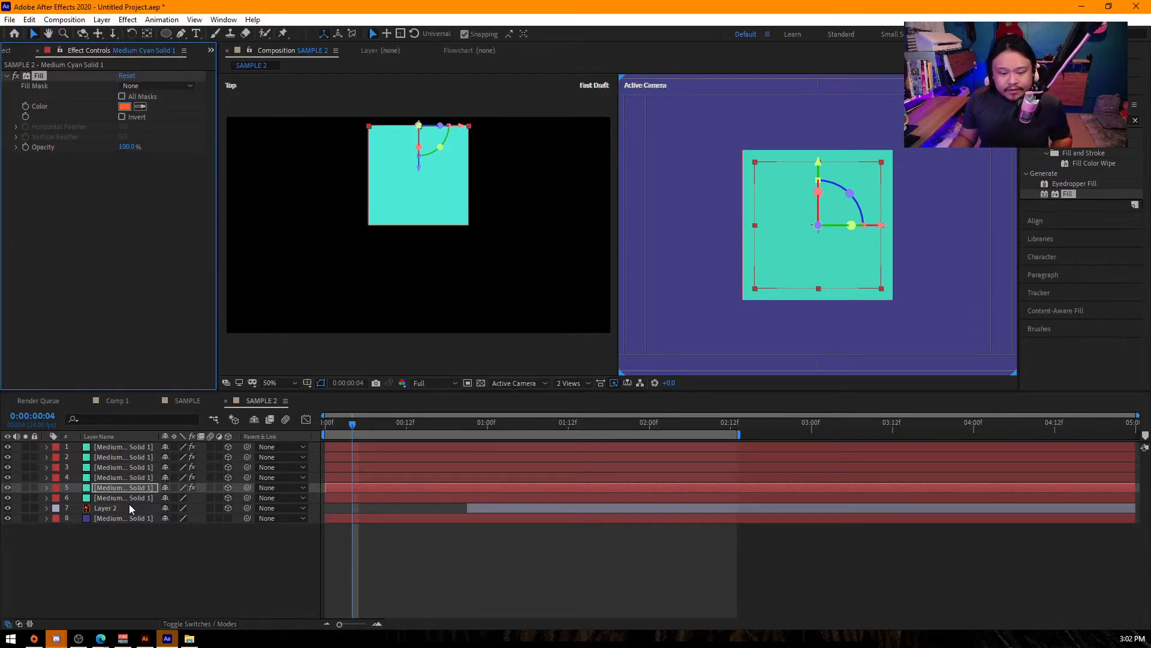
# - Paste the Fill effect onto the cube's front face and change its colour to red
pyautogui.click(128, 498)
pyautogui.hotkey('ctrl', 'v')
pyautogui.click(125, 106)
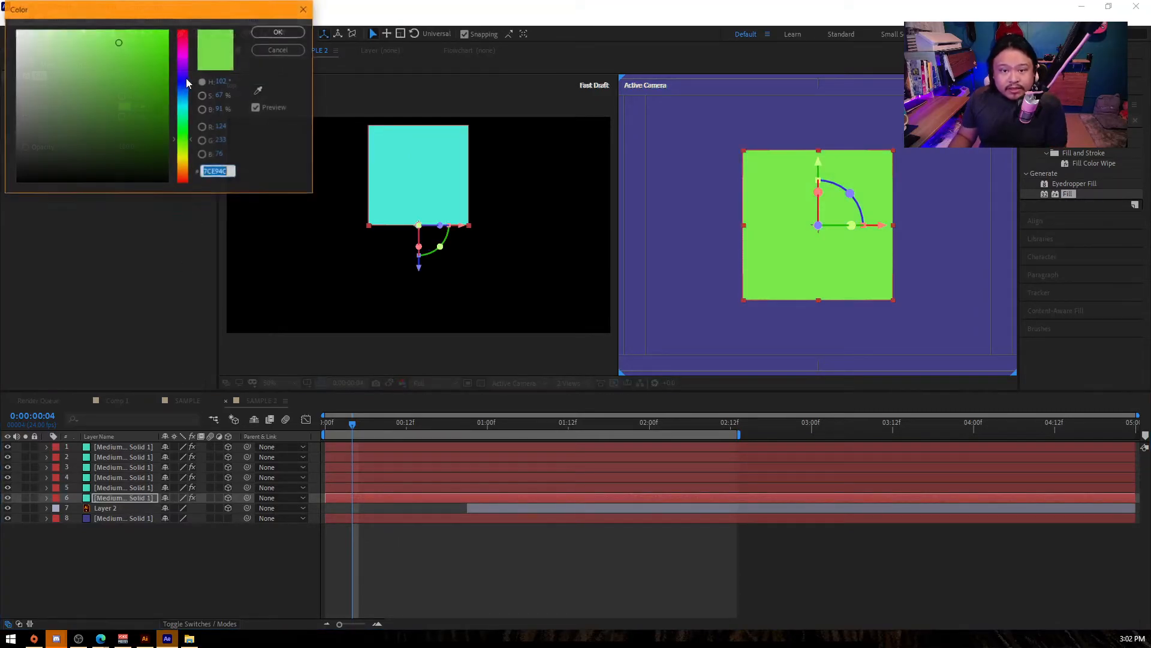
pyautogui.click(183, 33)
pyautogui.click(144, 31)
pyautogui.press('Return')
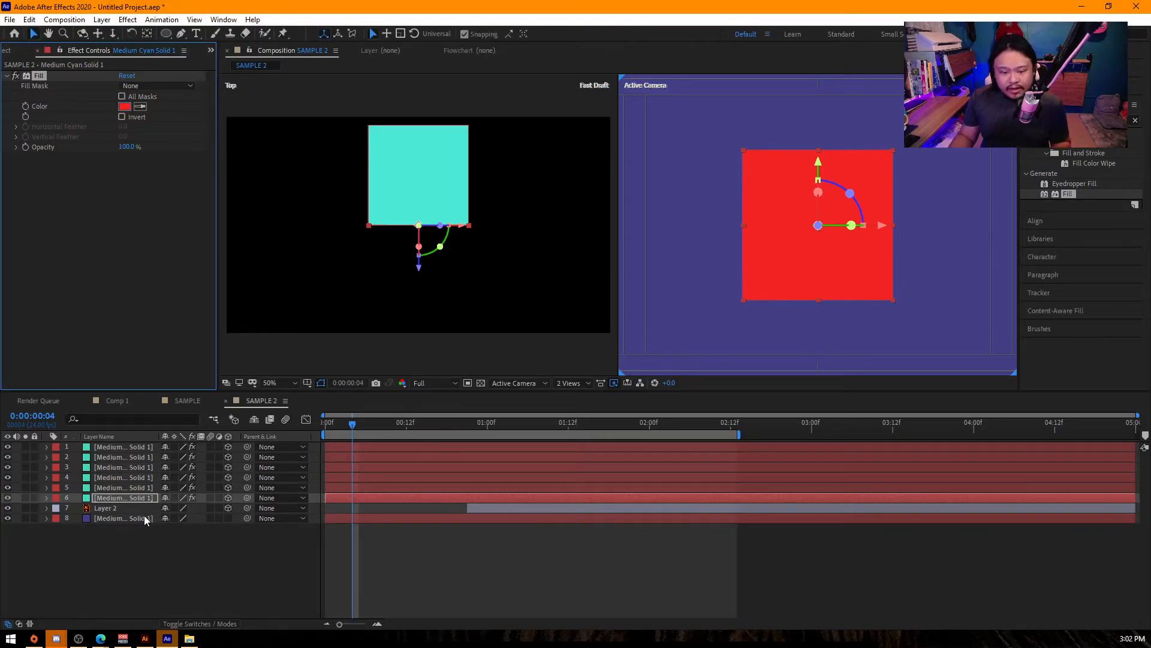
# - Set the blending mode of all six cube face layers to Overlay and clear the selection
pyautogui.keyDown('shift'); pyautogui.click(134, 449); pyautogui.keyUp('shift')
pyautogui.press('F4')
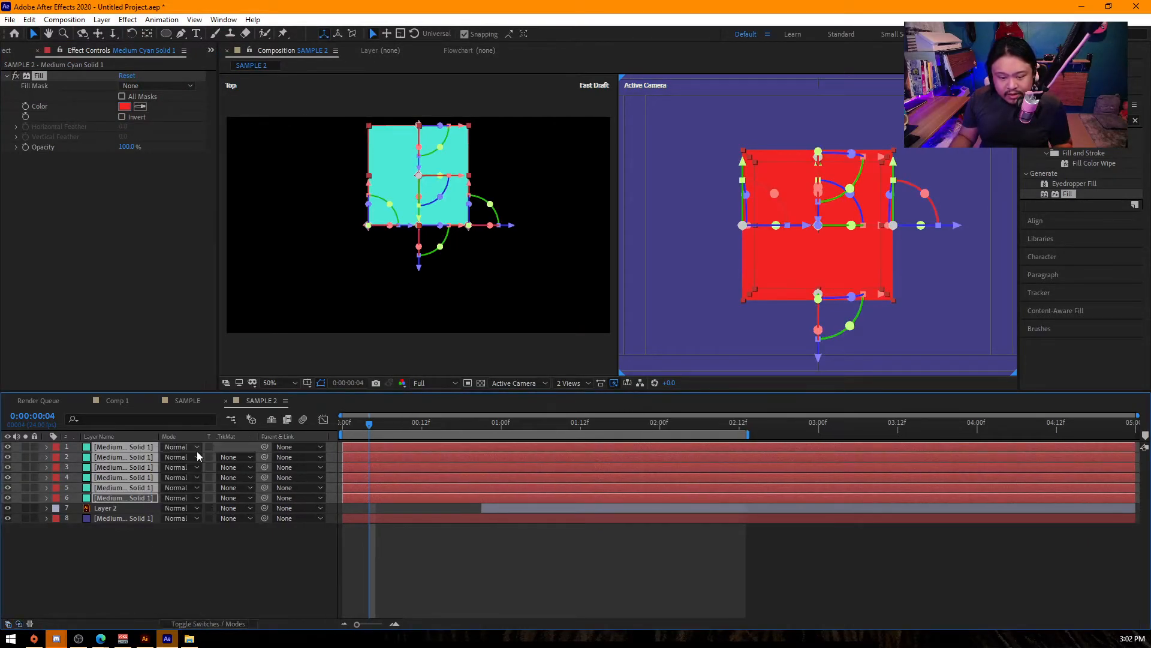
pyautogui.click(193, 450)
pyautogui.click(223, 327)
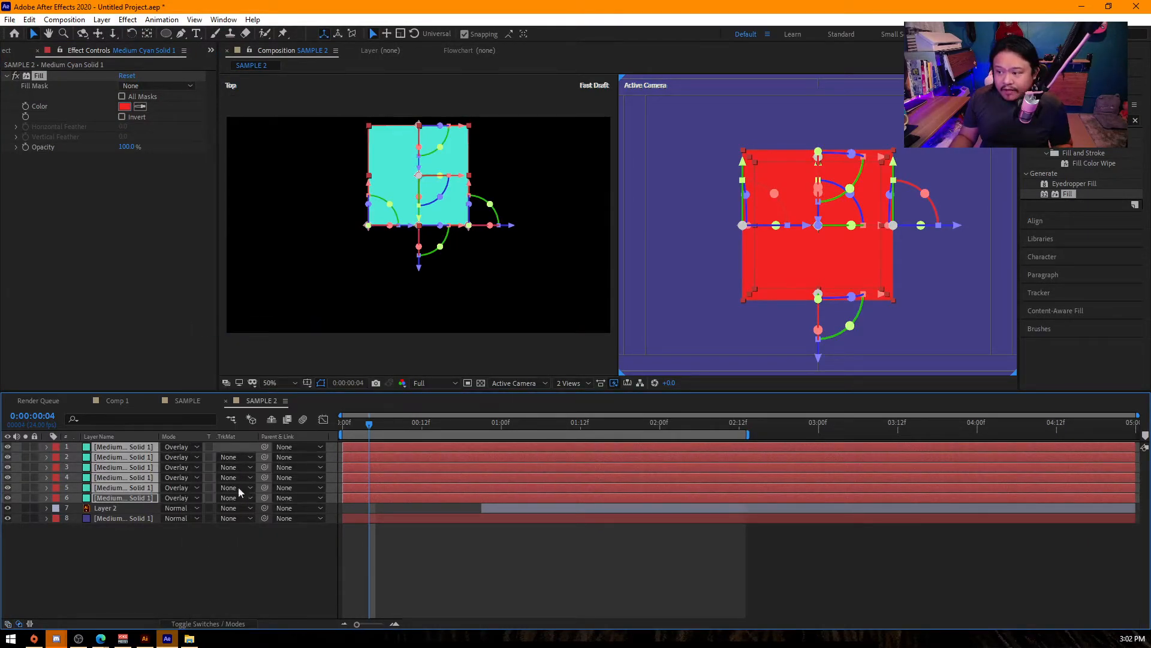
pyautogui.click(179, 572)
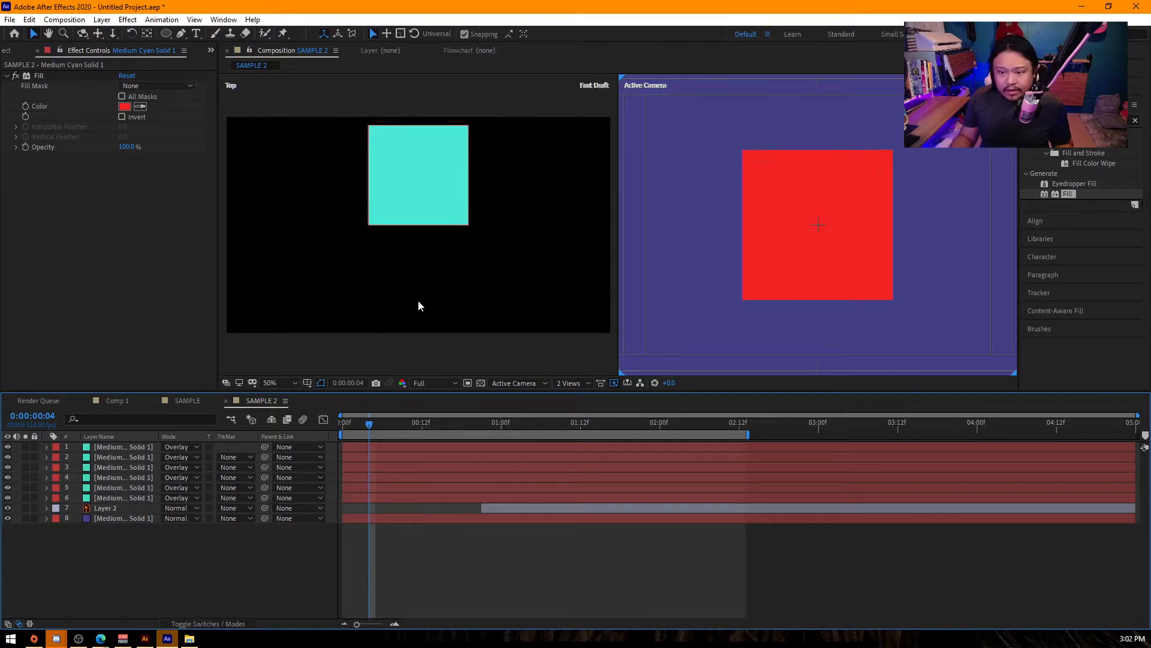
# - With the playhead at 0:00:00:00, add a null object and parent the six cube face layers to it
pyautogui.moveTo(364, 429); pyautogui.dragTo(320, 424)
pyautogui.rightClick(157, 566)
pyautogui.click(168, 459)
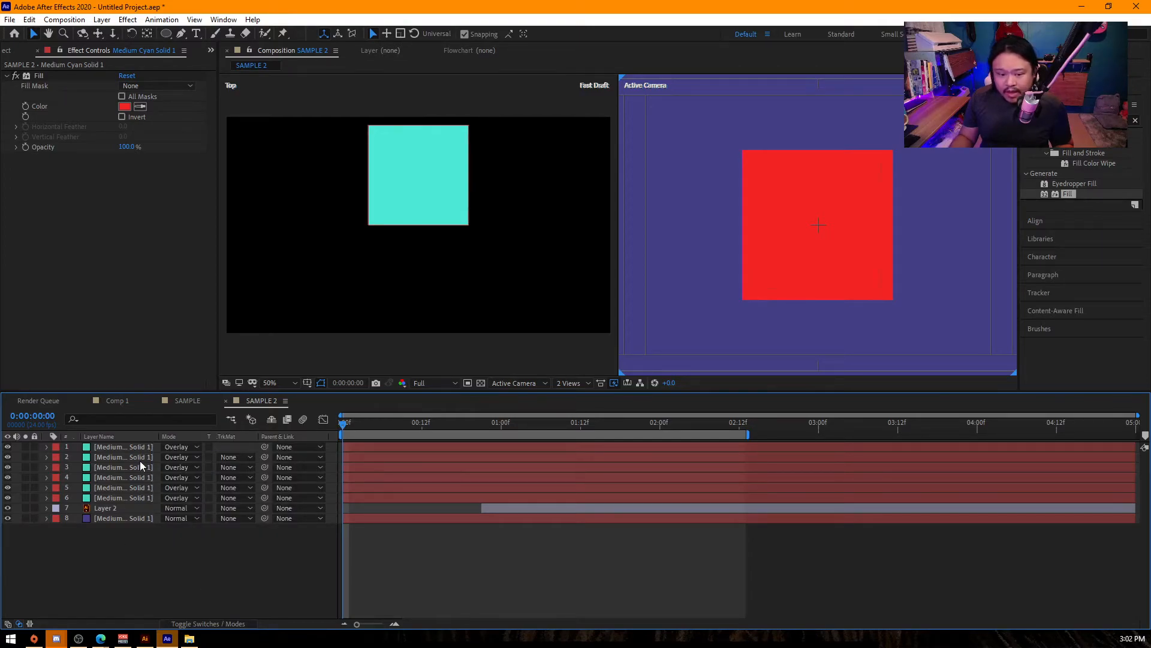
pyautogui.click(138, 447)
pyautogui.keyDown('shift'); pyautogui.click(135, 497); pyautogui.keyUp('shift')
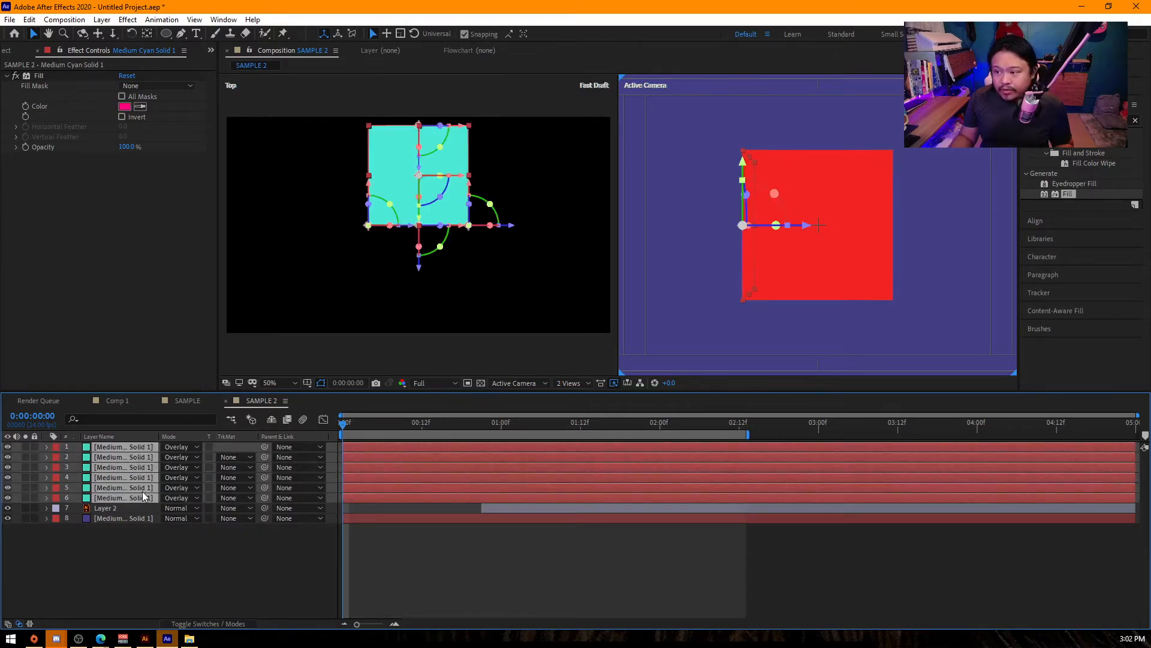
pyautogui.click(175, 552)
pyautogui.rightClick(175, 553)
pyautogui.moveTo(288, 423)
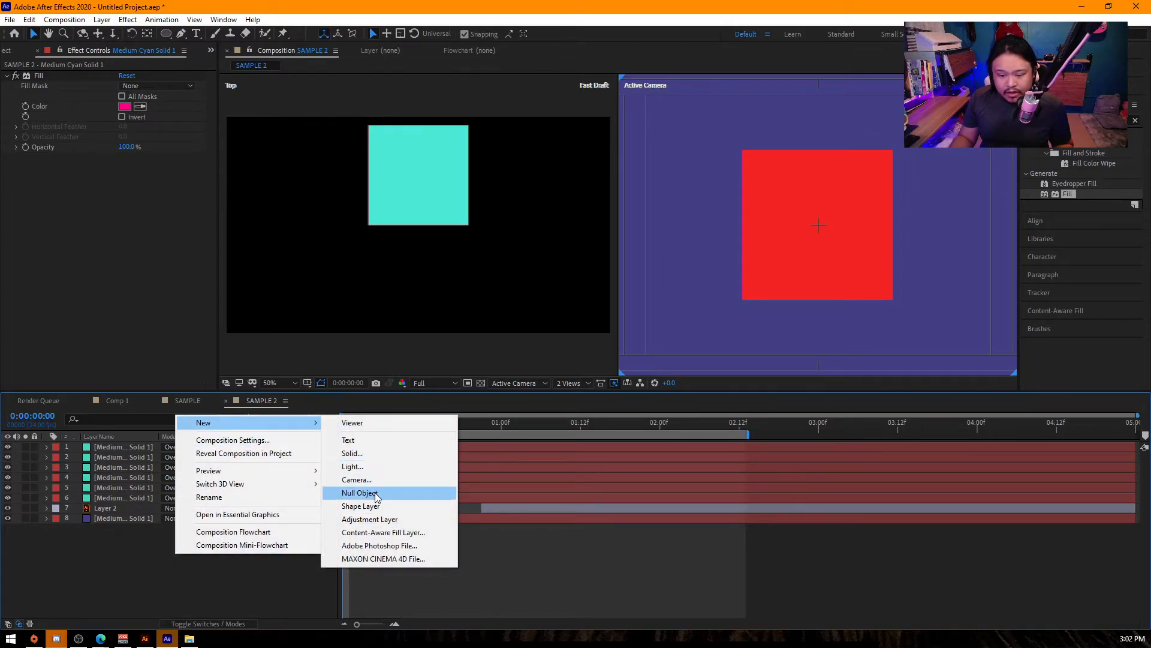
pyautogui.click(361, 493)
pyautogui.moveTo(263, 455); pyautogui.dragTo(117, 447)
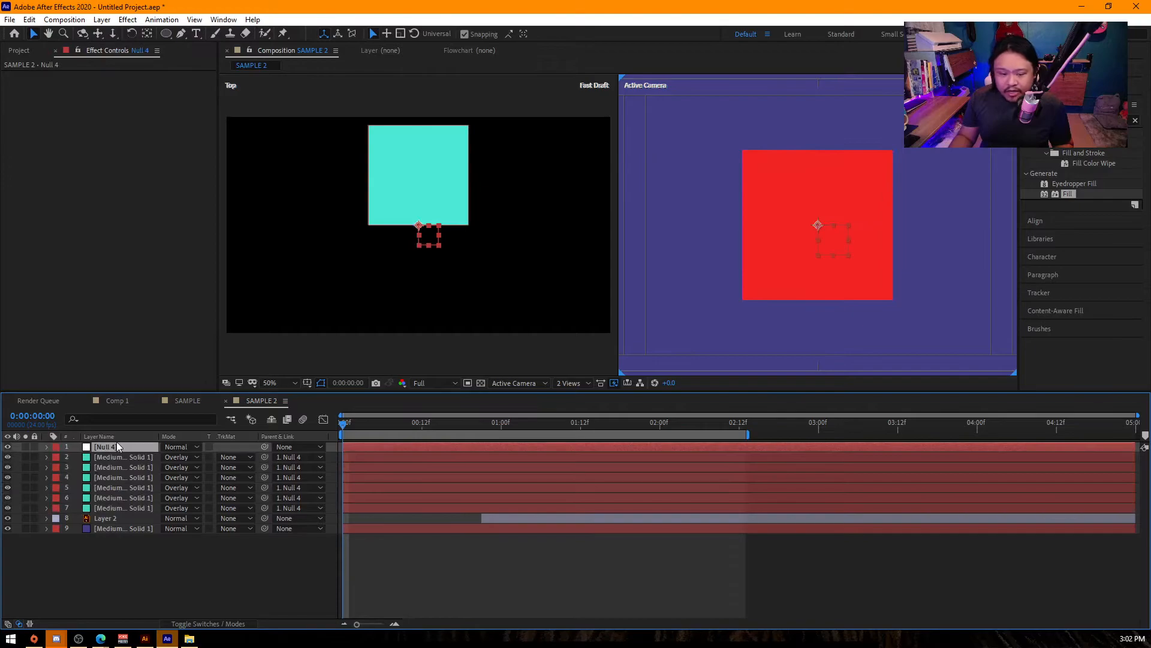
# - Make the null a 3D layer and try rotating it about the X axis
pyautogui.click(235, 623)
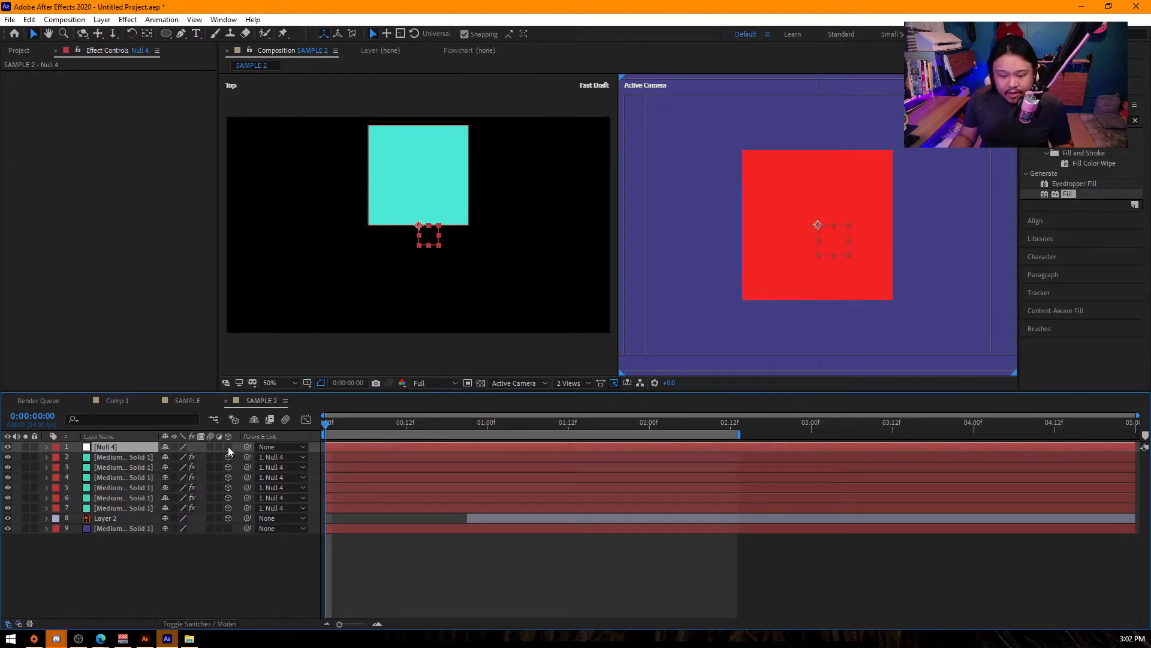
pyautogui.click(229, 447)
pyautogui.press('r')
pyautogui.moveTo(175, 467); pyautogui.dragTo(389, 496)
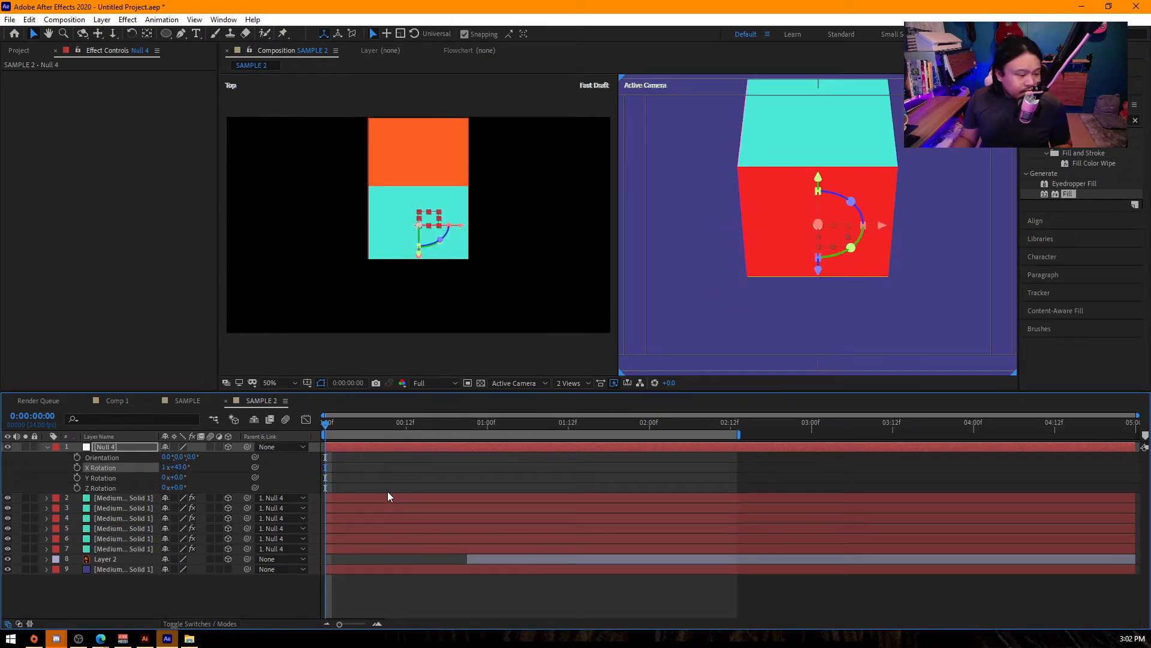
pyautogui.hotkey('ctrl', 'z')
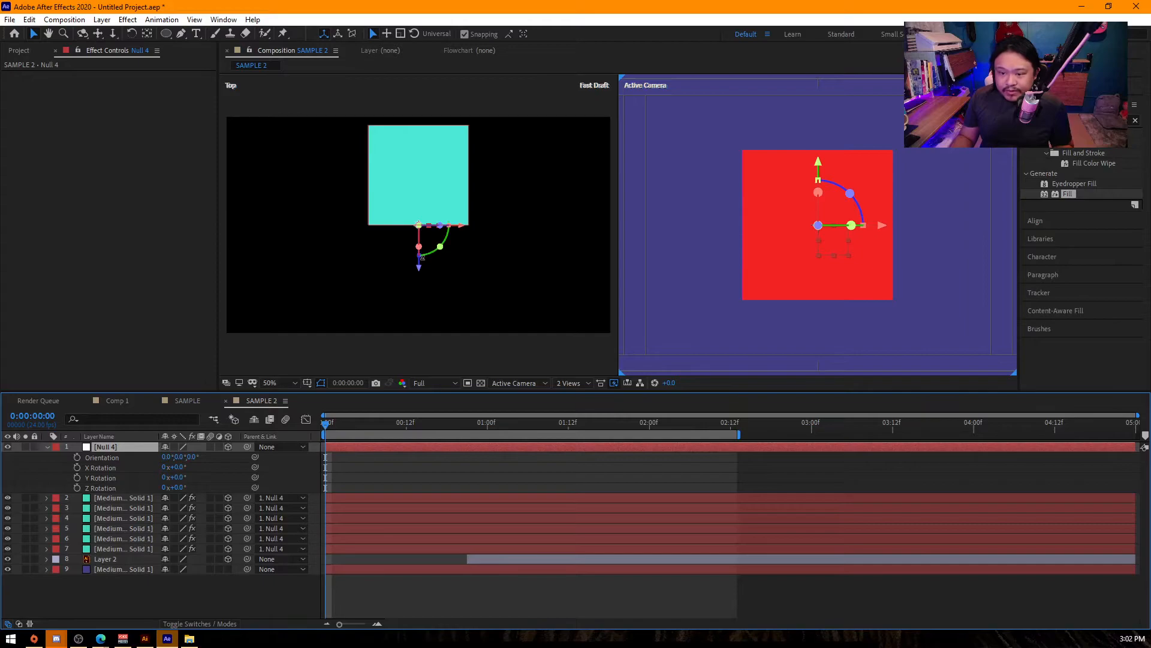
# - Remove the null as parent from the six cube face layers by setting their parent to None
pyautogui.press('y')
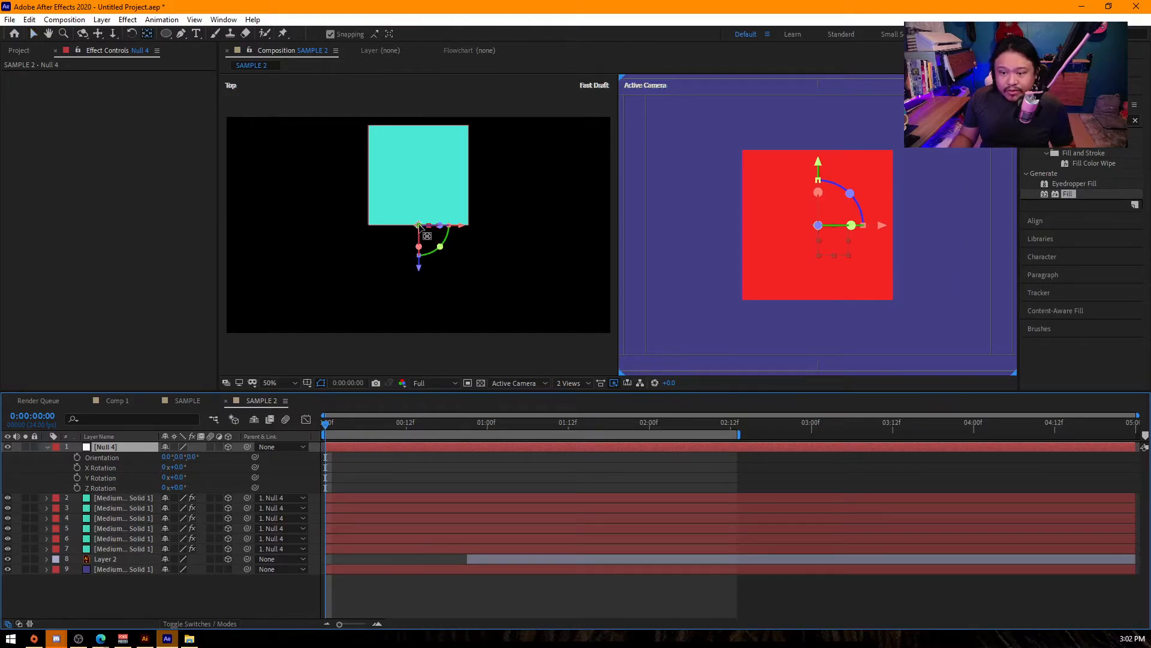
pyautogui.click(122, 499)
pyautogui.keyDown('shift'); pyautogui.click(128, 548); pyautogui.keyUp('shift')
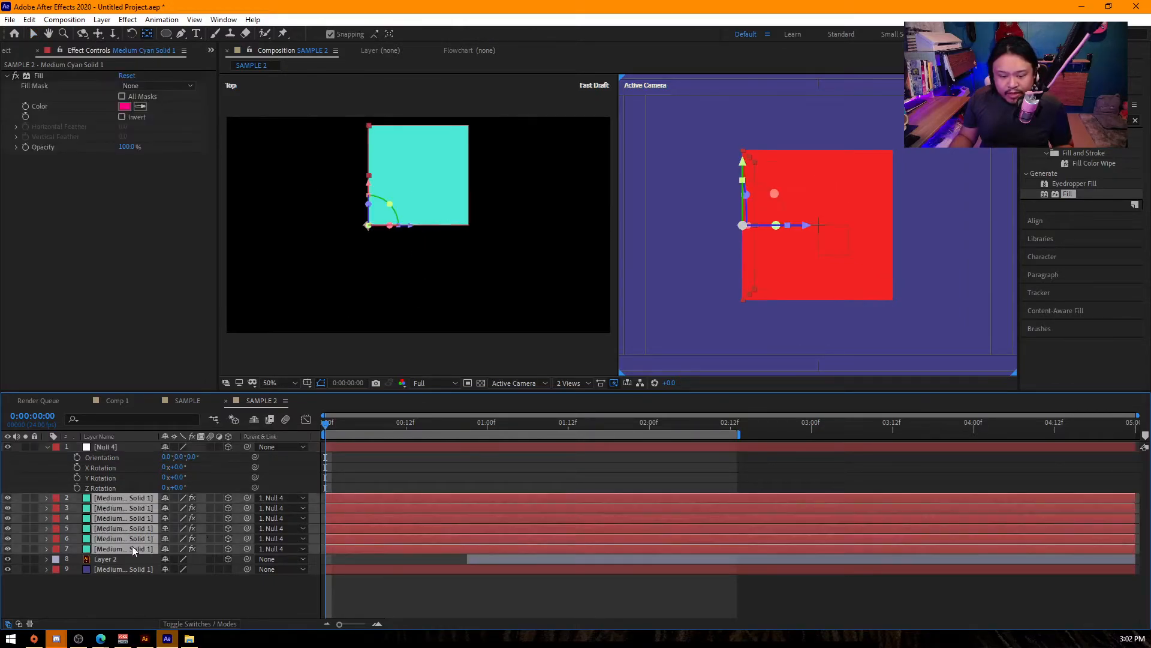
pyautogui.click(290, 499)
pyautogui.click(284, 363)
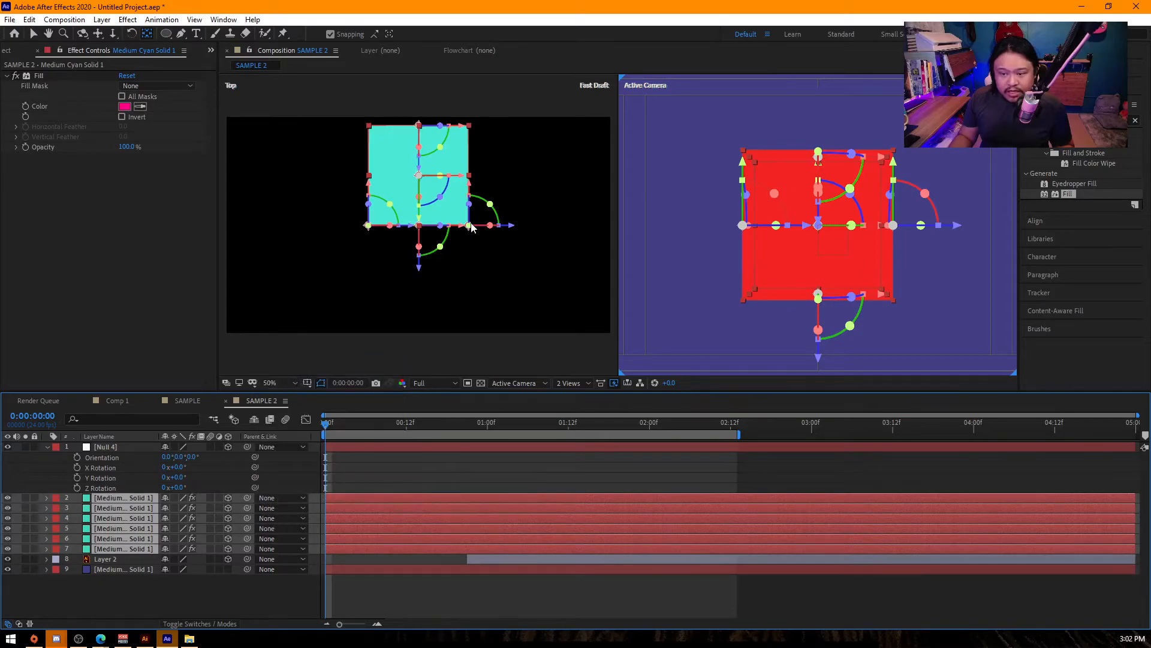
# - Move the null's anchor point back along the Z axis to the cube's centre with the Pan Behind tool
pyautogui.click(126, 447)
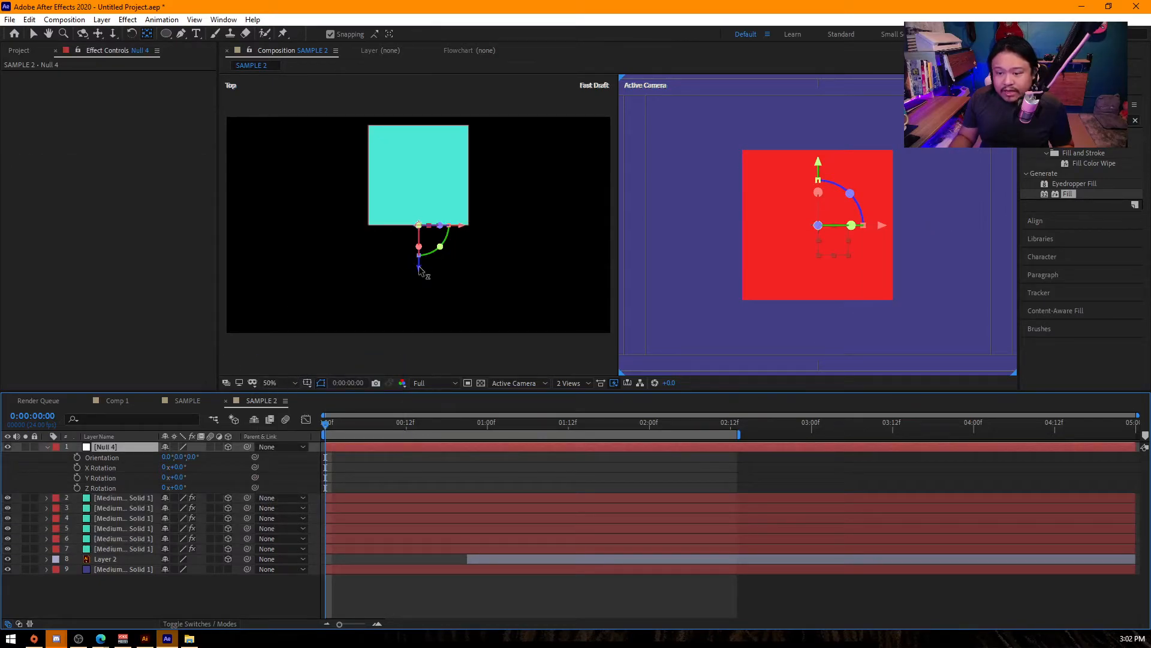
pyautogui.moveTo(420, 266); pyautogui.dragTo(421, 214)
pyautogui.click(730, 165)
# - Parent the six cube faces to the null again and rotate the null to X 43°, Y 60° and Z -39°
pyautogui.click(144, 498)
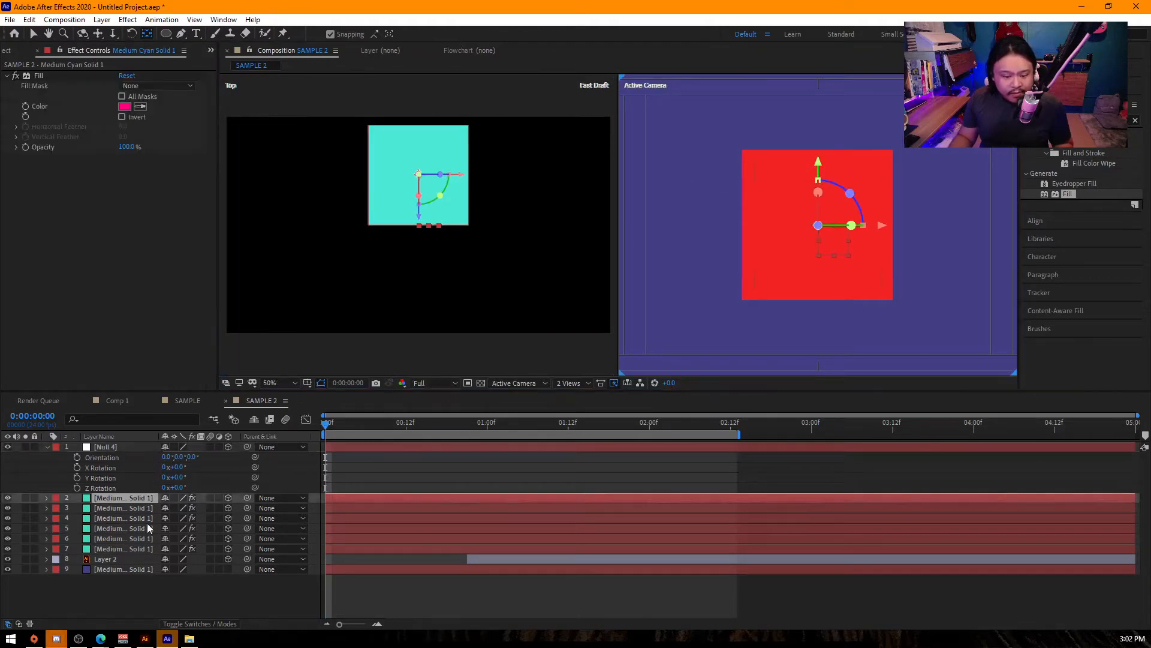
pyautogui.keyDown('shift'); pyautogui.click(149, 550); pyautogui.keyUp('shift')
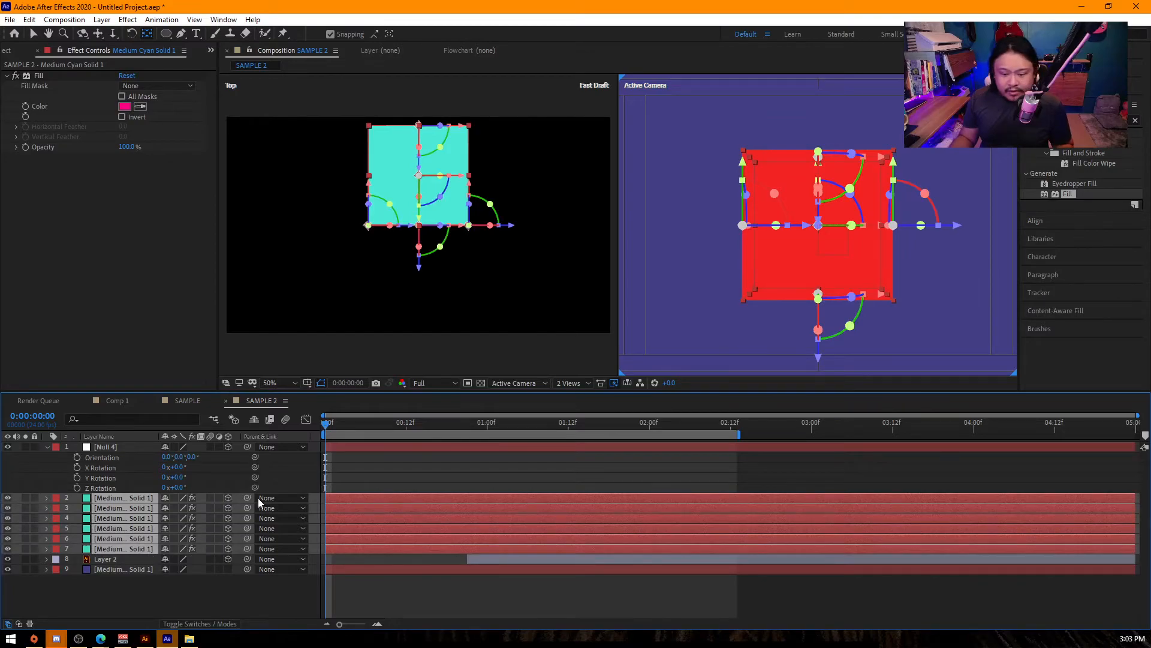
pyautogui.moveTo(247, 499); pyautogui.dragTo(112, 446)
pyautogui.moveTo(178, 467); pyautogui.dragTo(213, 478)
pyautogui.moveTo(164, 487); pyautogui.dragTo(144, 487)
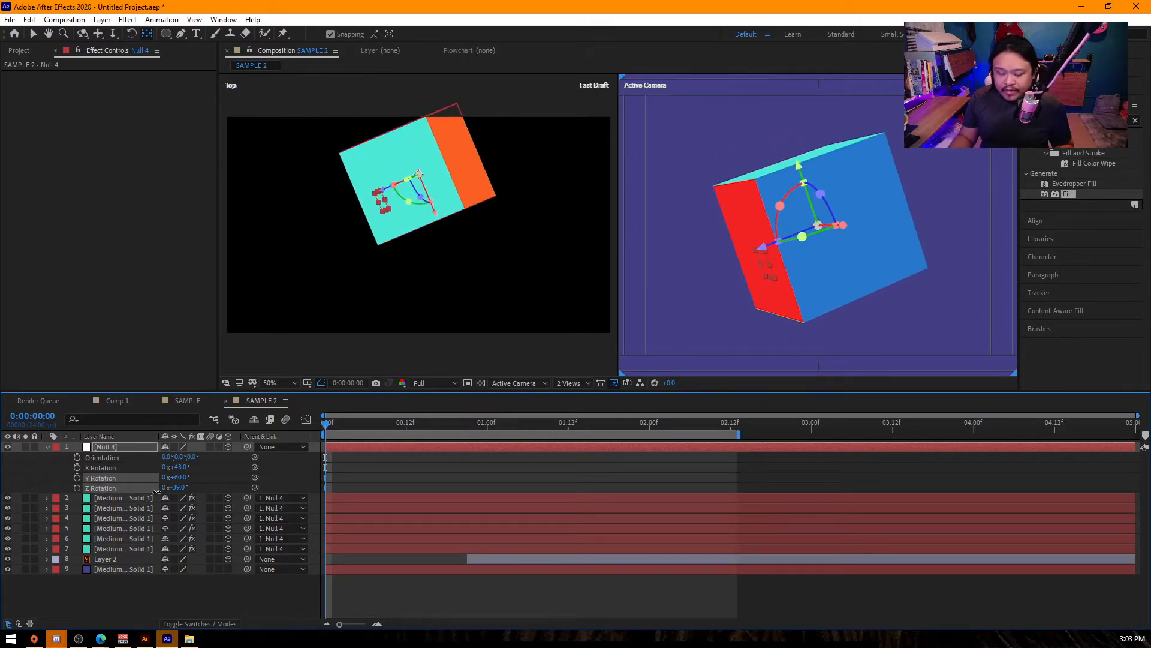
# - Change the blending mode of all six cube face layers to Add
pyautogui.click(201, 623)
pyautogui.click(102, 499)
pyautogui.keyDown('shift'); pyautogui.click(121, 548); pyautogui.keyUp('shift')
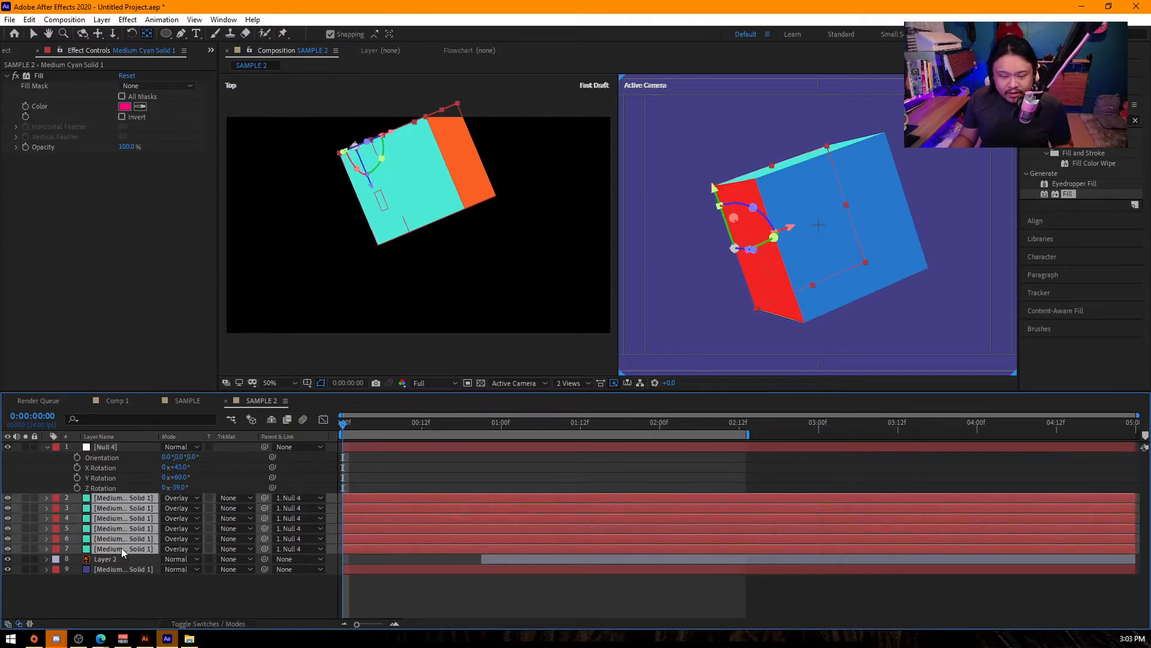
pyautogui.click(180, 498)
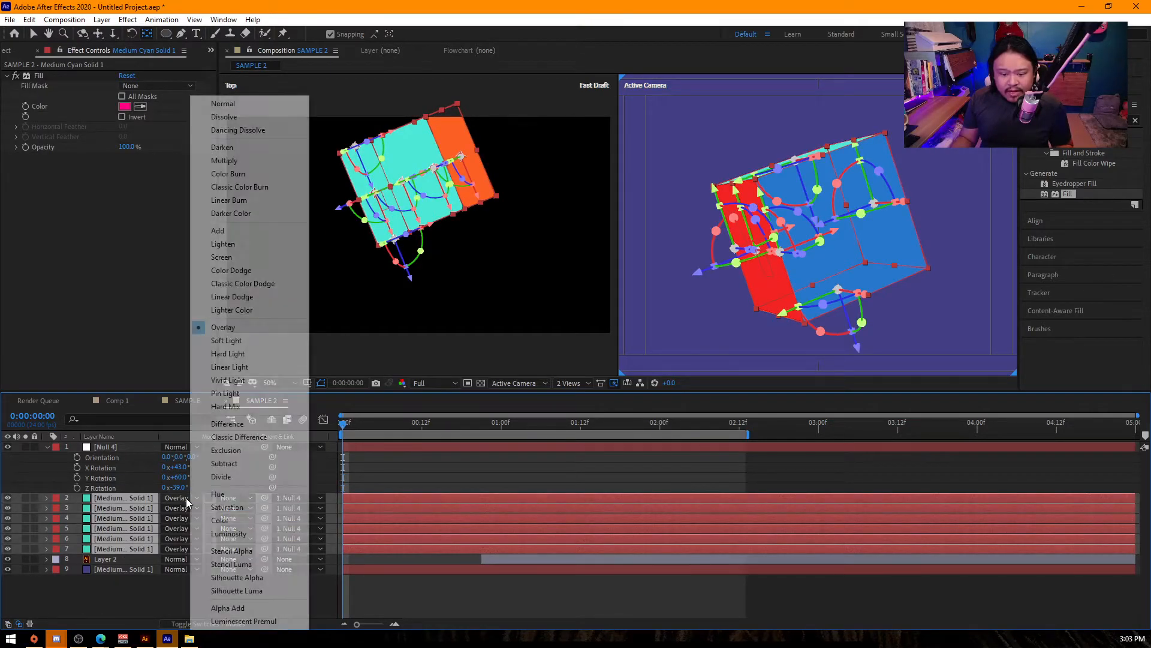
pyautogui.click(245, 244)
pyautogui.click(686, 224)
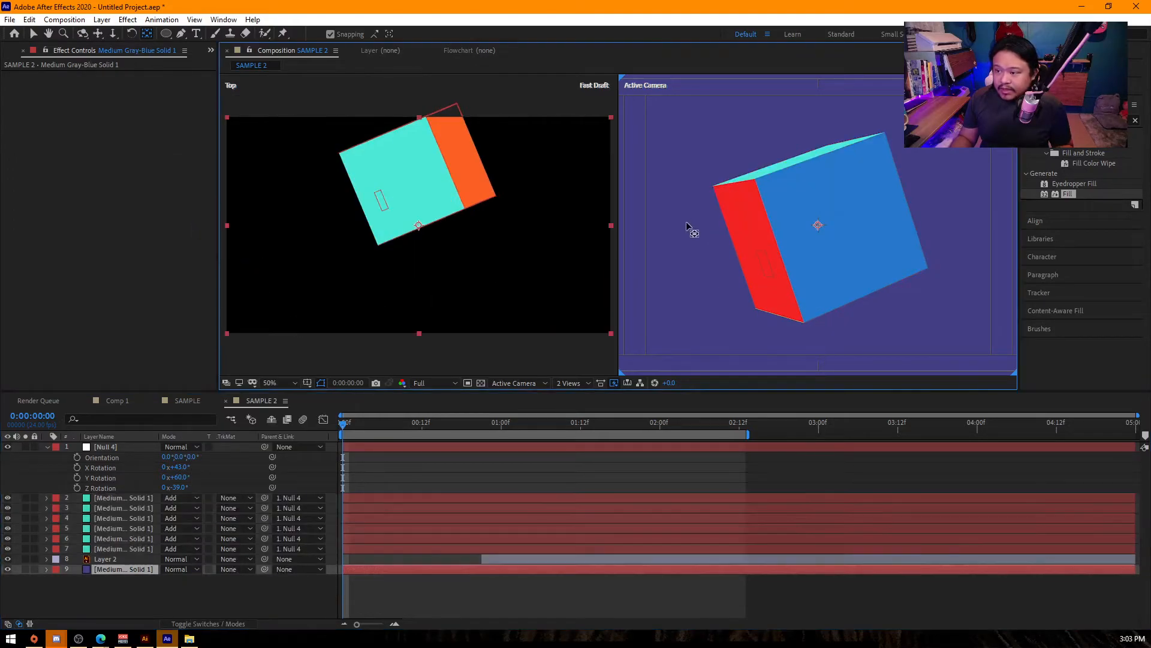
# - Reveal the Opacity property of all six cube face layers
pyautogui.click(142, 499)
pyautogui.keyDown('shift'); pyautogui.click(144, 551); pyautogui.keyUp('shift')
pyautogui.press('t')
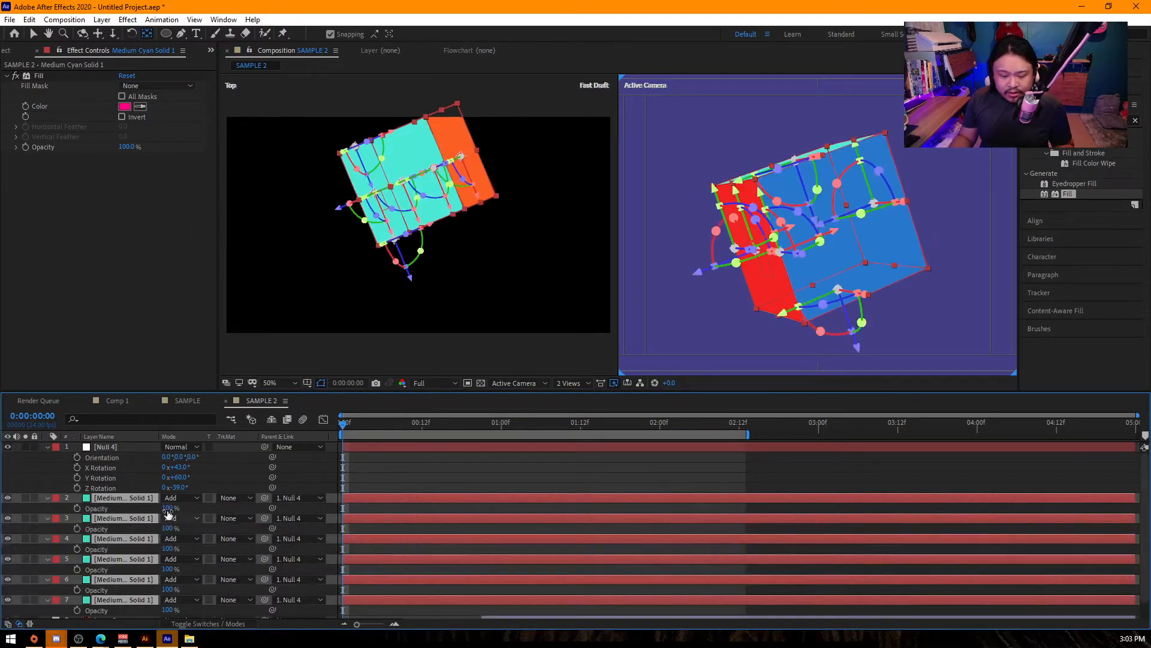
# - Try lowering the opacity of the six cube face layers to 45%
pyautogui.moveTo(143, 513); pyautogui.dragTo(136, 512)
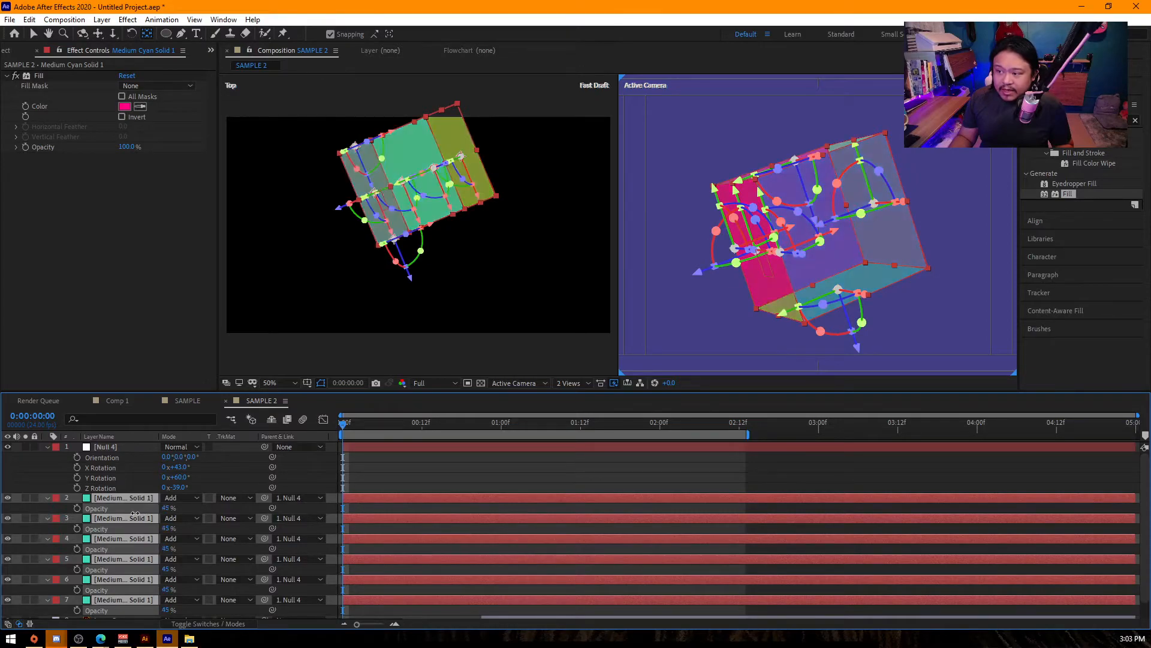
pyautogui.hotkey('ctrl', 'z')
pyautogui.click(673, 305)
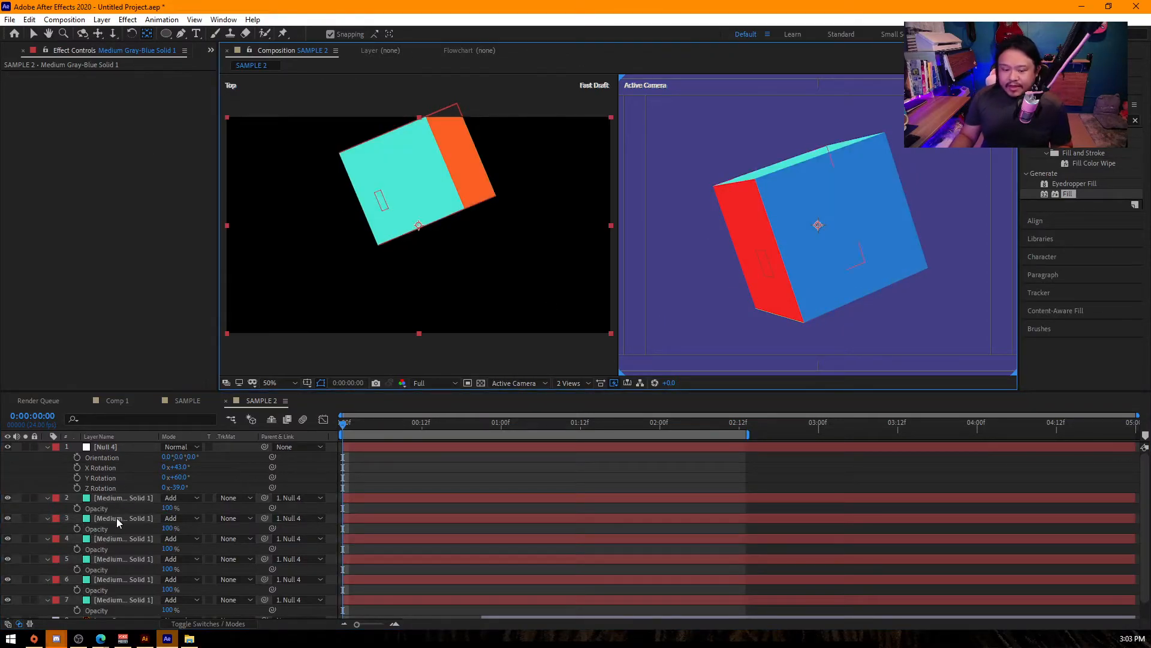
# - Set the opacity of all six cube face layers to 30%
pyautogui.click(131, 498)
pyautogui.keyDown('shift'); pyautogui.click(121, 581); pyautogui.keyUp('shift')
pyautogui.click(167, 507)
pyautogui.write('30')
pyautogui.press('Return')
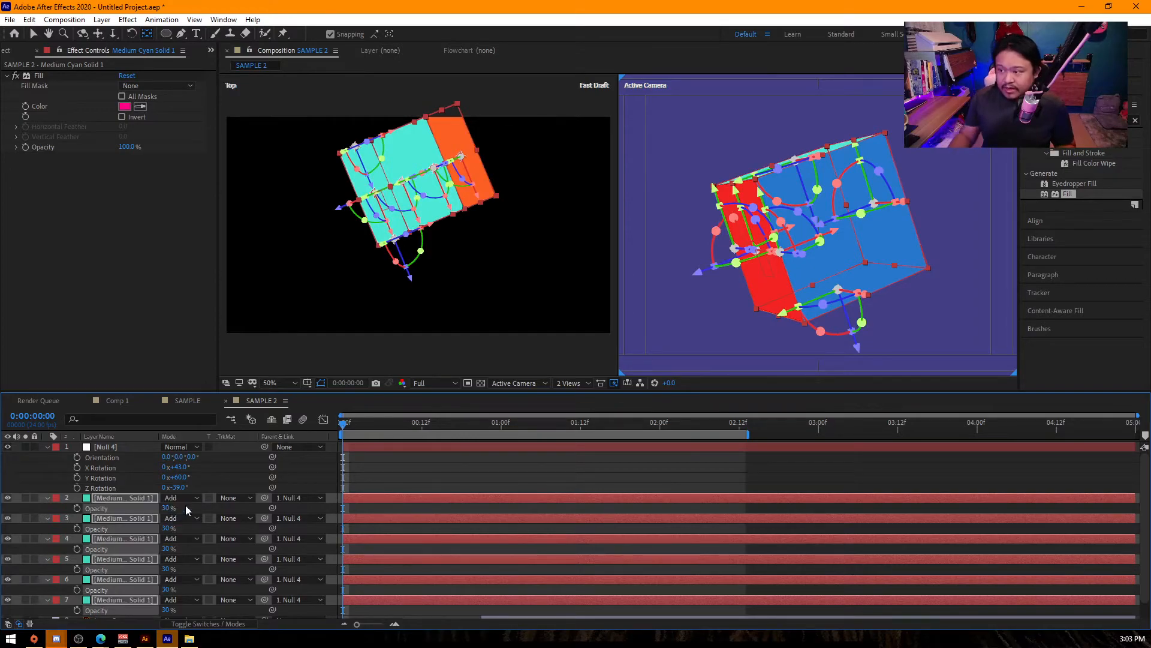
pyautogui.click(667, 267)
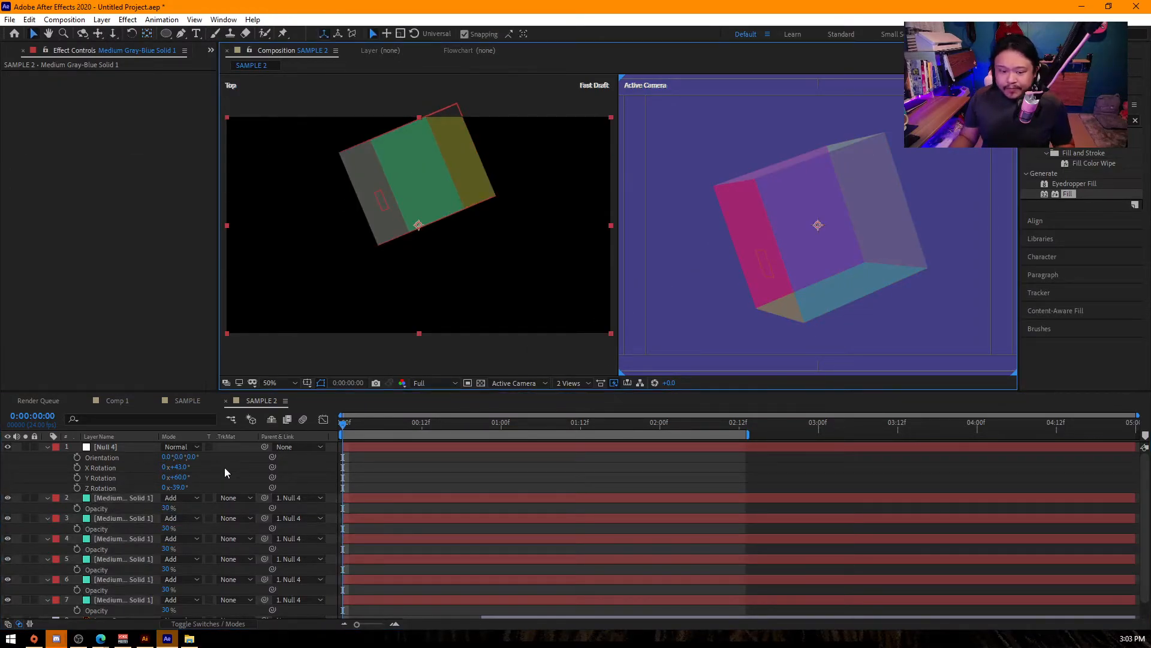
# - Rotate the null to 213° about the X axis and switch the composition viewer to a single view
pyautogui.click(117, 448)
pyautogui.moveTo(182, 466); pyautogui.dragTo(298, 484)
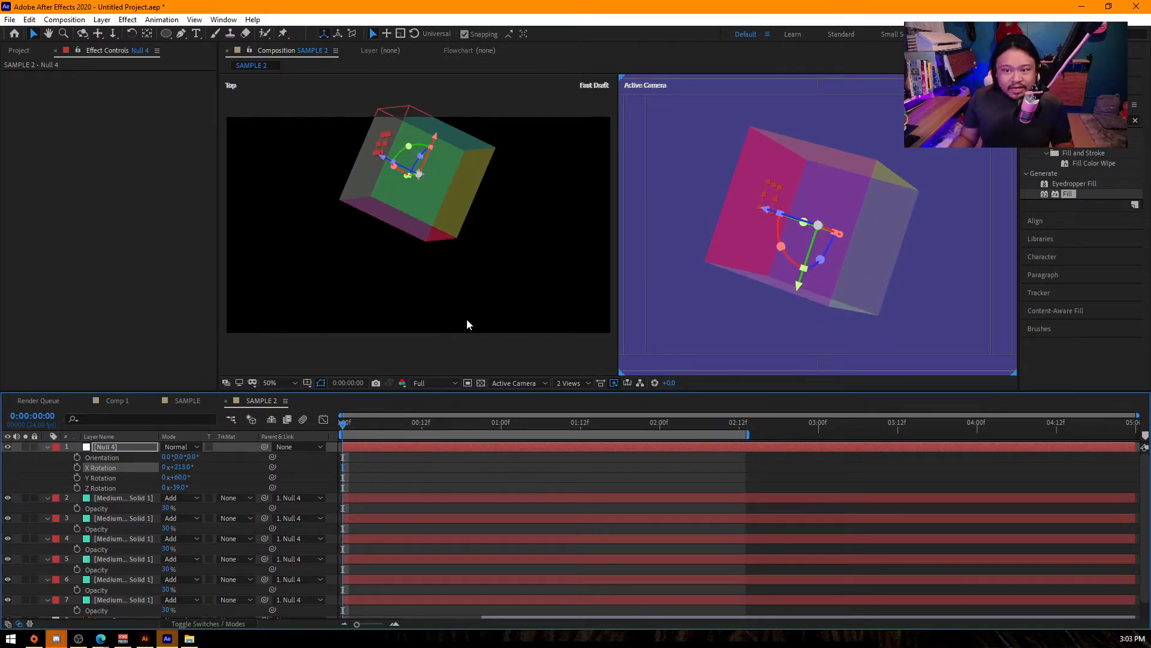
pyautogui.click(578, 383)
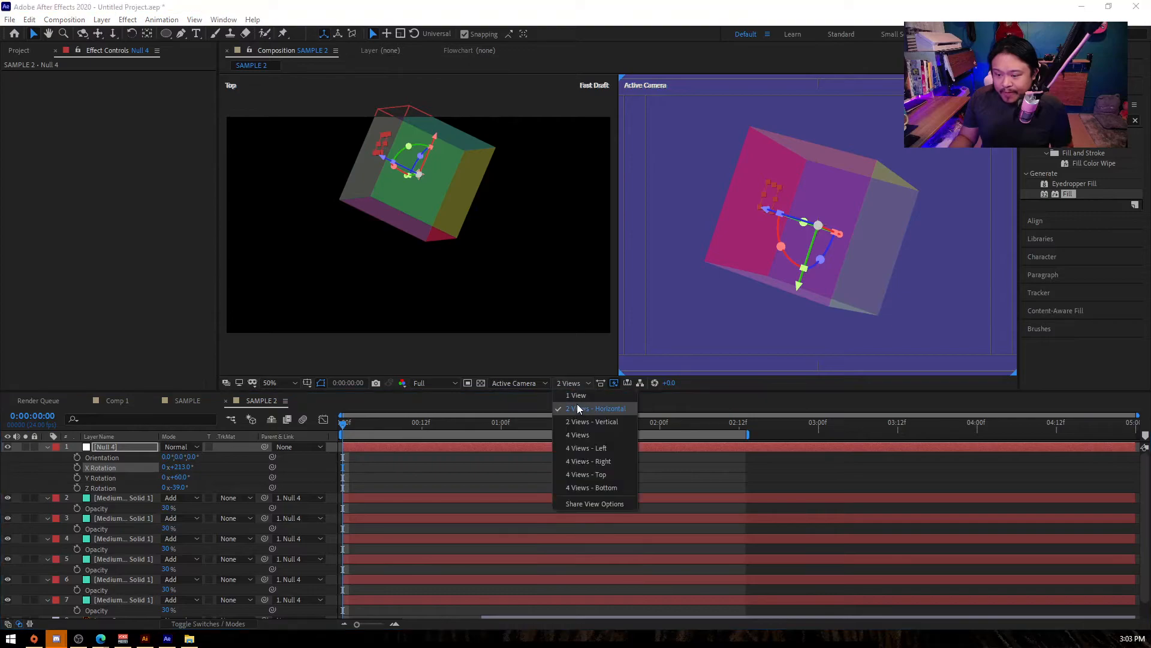
pyautogui.click(574, 427)
# - Reset the null's X, Y and Z Rotation to 0°
pyautogui.click(177, 466)
pyautogui.write('0')
pyautogui.press('Return')
pyautogui.click(180, 476)
pyautogui.write('0')
pyautogui.press('Return')
pyautogui.click(179, 486)
pyautogui.write('0')
pyautogui.press('Return')
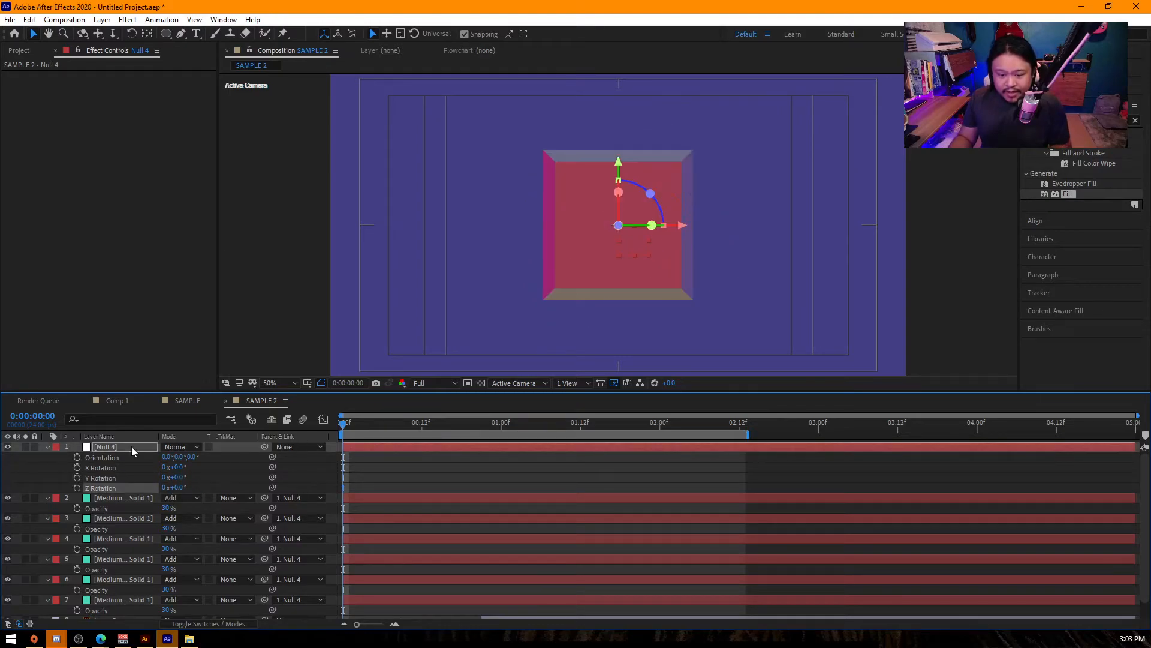
# - Start keyframing the null's X, Y and Z Rotation at 0 seconds and hide Layer 2
pyautogui.moveTo(78, 467); pyautogui.dragTo(78, 488)
pyautogui.moveTo(429, 424); pyautogui.dragTo(501, 423)
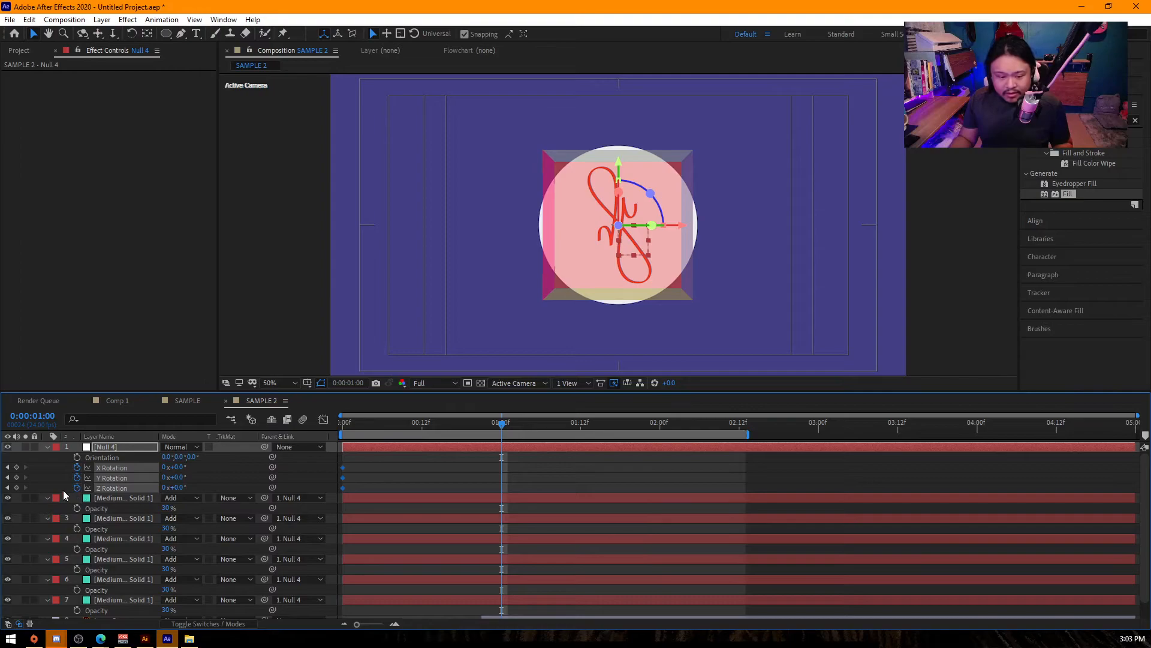
pyautogui.scroll(-1, 120, 527)
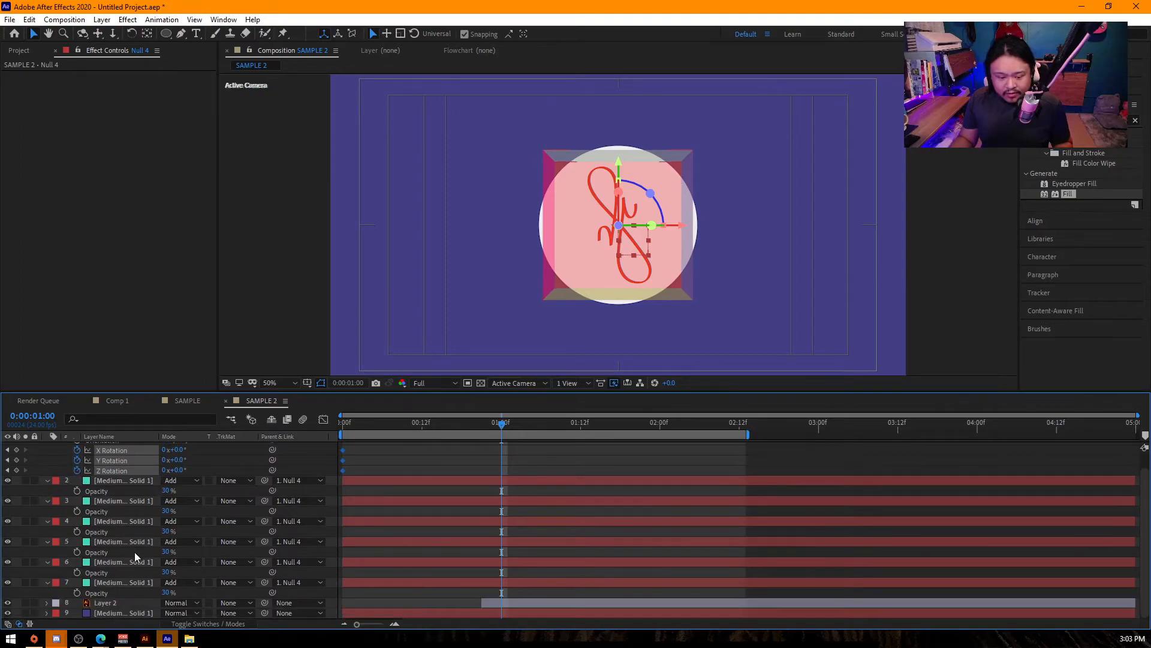
pyautogui.click(8, 603)
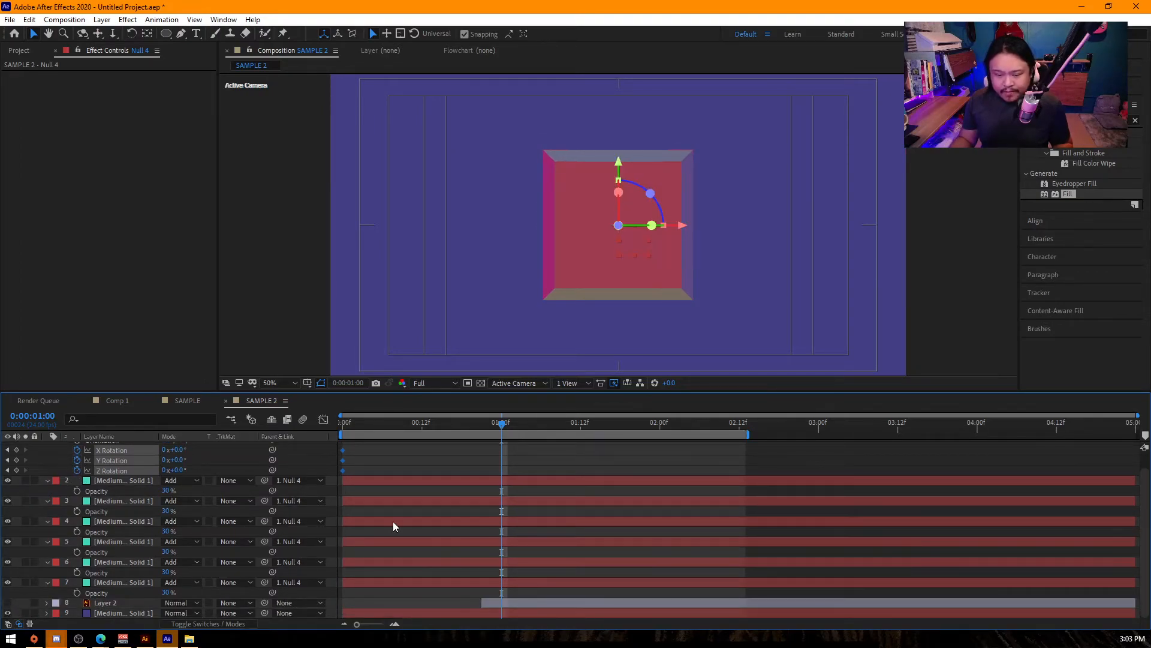
# - Keyframe the null at 1 second with X Rotation 45°, Y Rotation 67° and Z Rotation 90°
pyautogui.scroll(1, 390, 459)
pyautogui.click(175, 467)
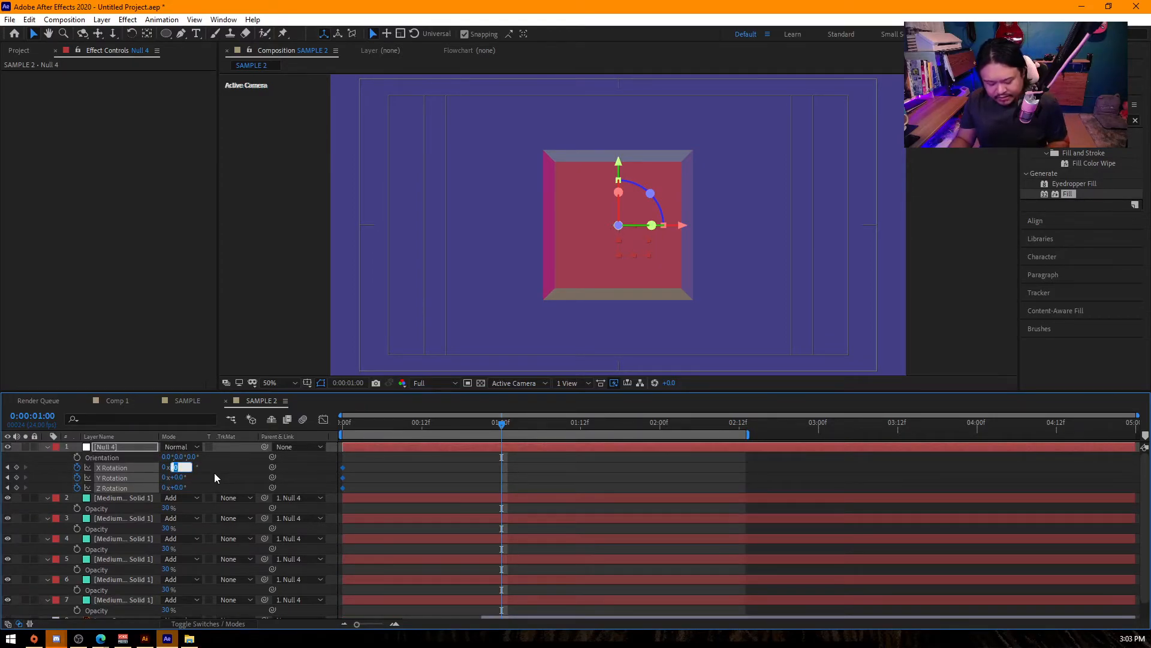
pyautogui.write('45')
pyautogui.press('Tab')
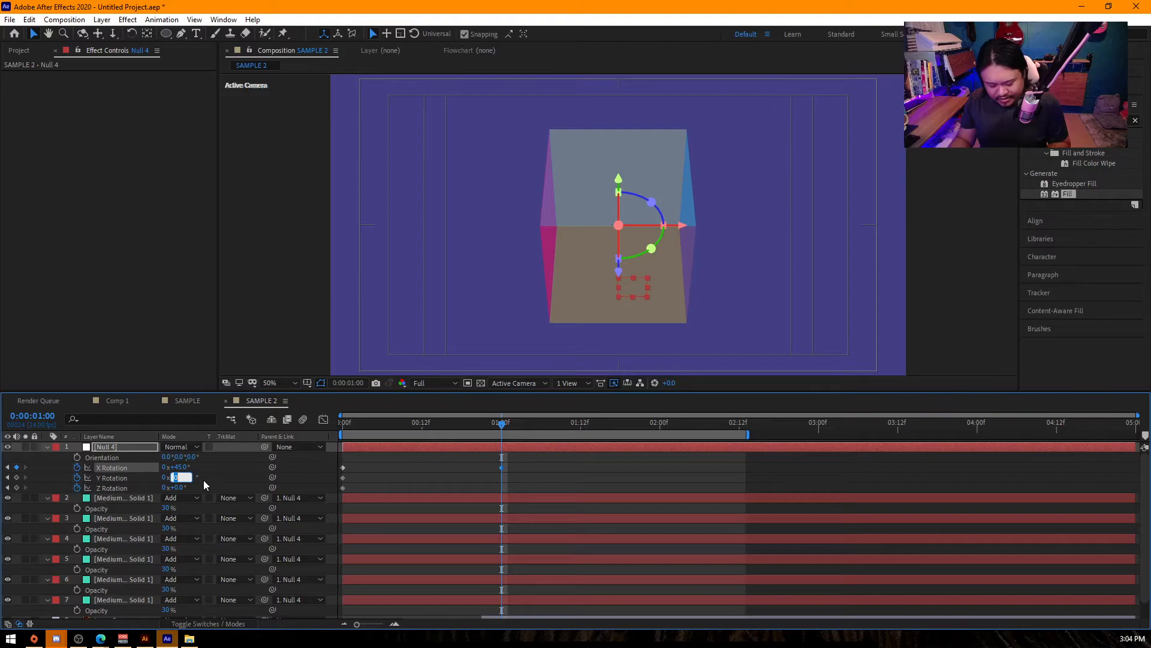
pyautogui.press('Tab')
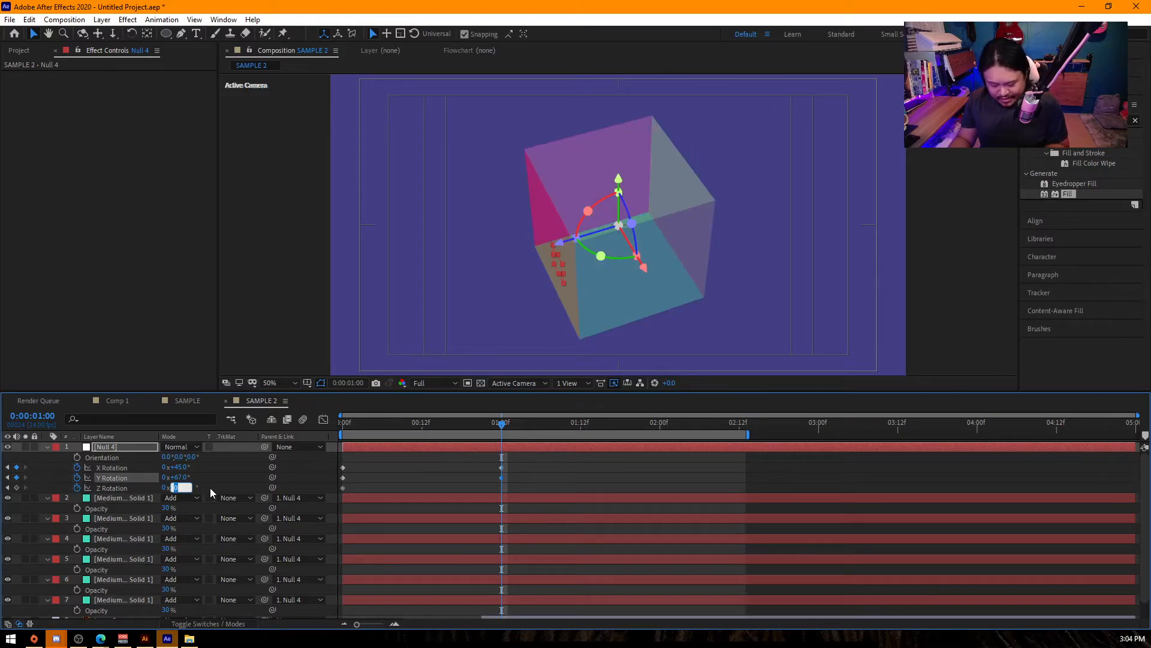
pyautogui.click(583, 425)
# - Keyframe the null's X, Y and Z Rotation at 360° each at 2 seconds
pyautogui.moveTo(738, 423); pyautogui.dragTo(659, 438)
pyautogui.click(186, 467)
pyautogui.write('360')
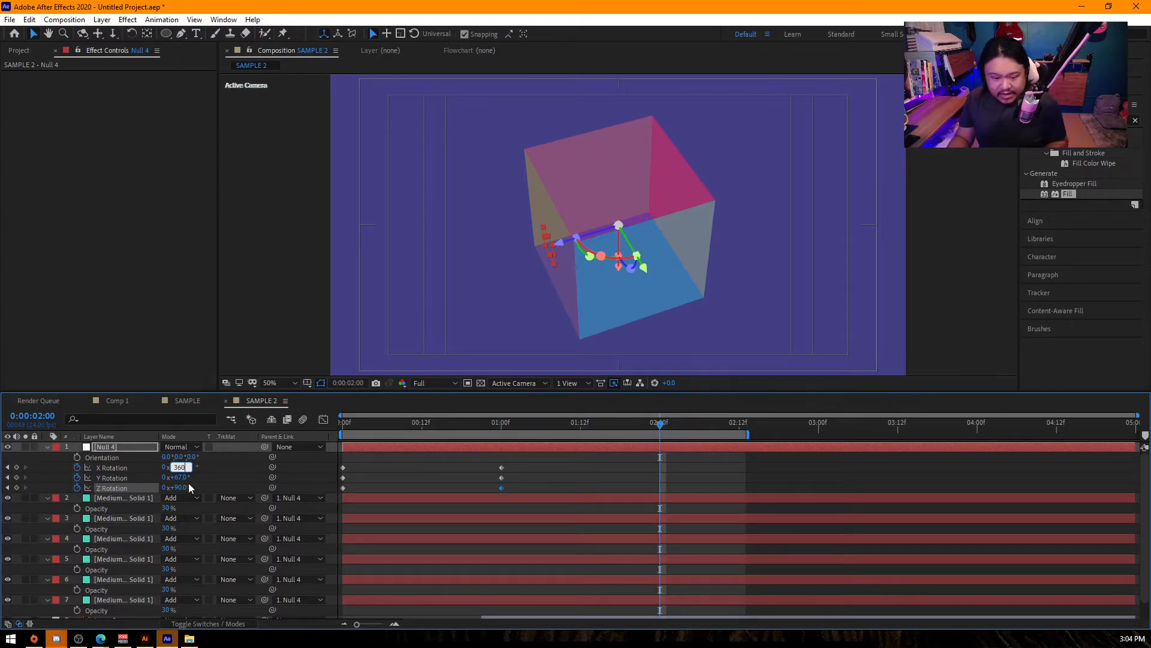
pyautogui.press('Tab')
pyautogui.write('360')
pyautogui.press('Tab')
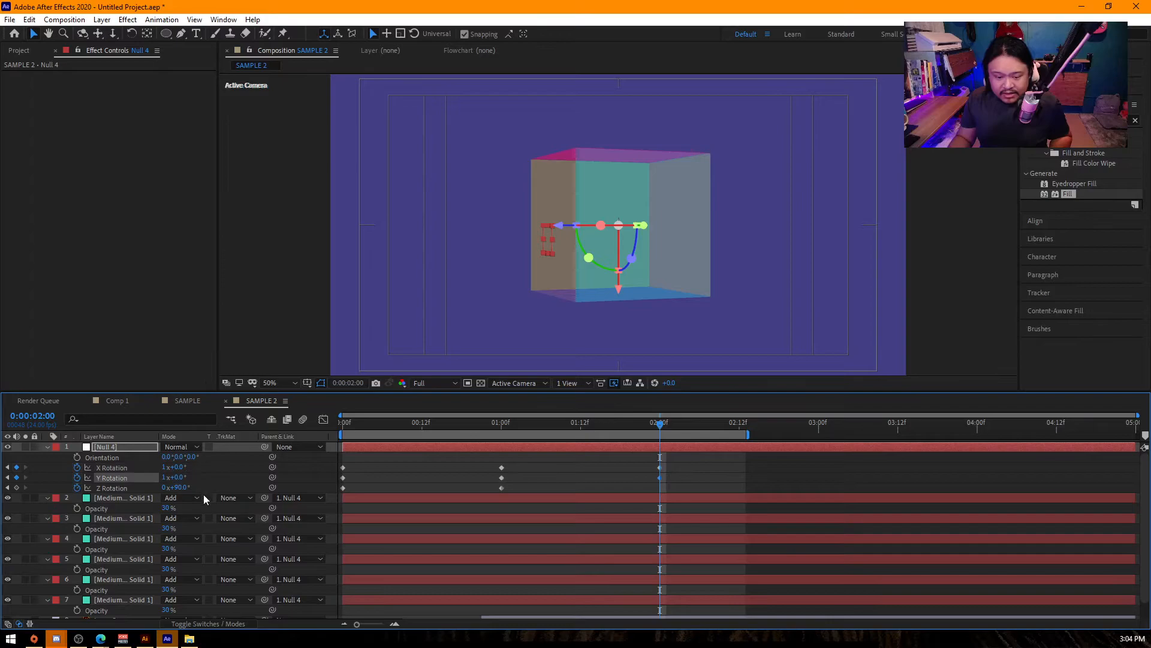
pyautogui.write('360')
pyautogui.press('Return')
# - Apply Easy Ease to all of the null's X, Y and Z Rotation keyframes
pyautogui.moveTo(698, 490); pyautogui.dragTo(328, 446)
pyautogui.press('F9')
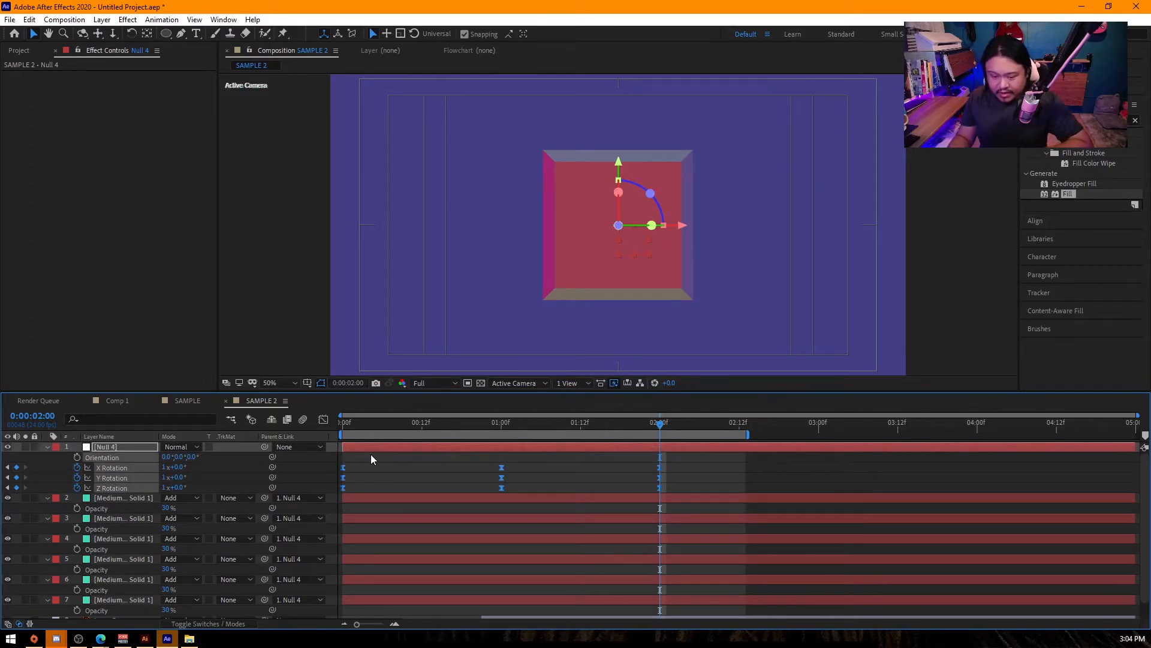
# - Try stretching the ease handles on both sides of the 1-second rotation keyframes in the speed graph and preview the spin
pyautogui.click(323, 419)
pyautogui.moveTo(531, 535); pyautogui.dragTo(422, 585)
pyautogui.moveTo(528, 585); pyautogui.dragTo(588, 589)
pyautogui.moveTo(376, 424); pyautogui.dragTo(309, 427)
pyautogui.press('space')
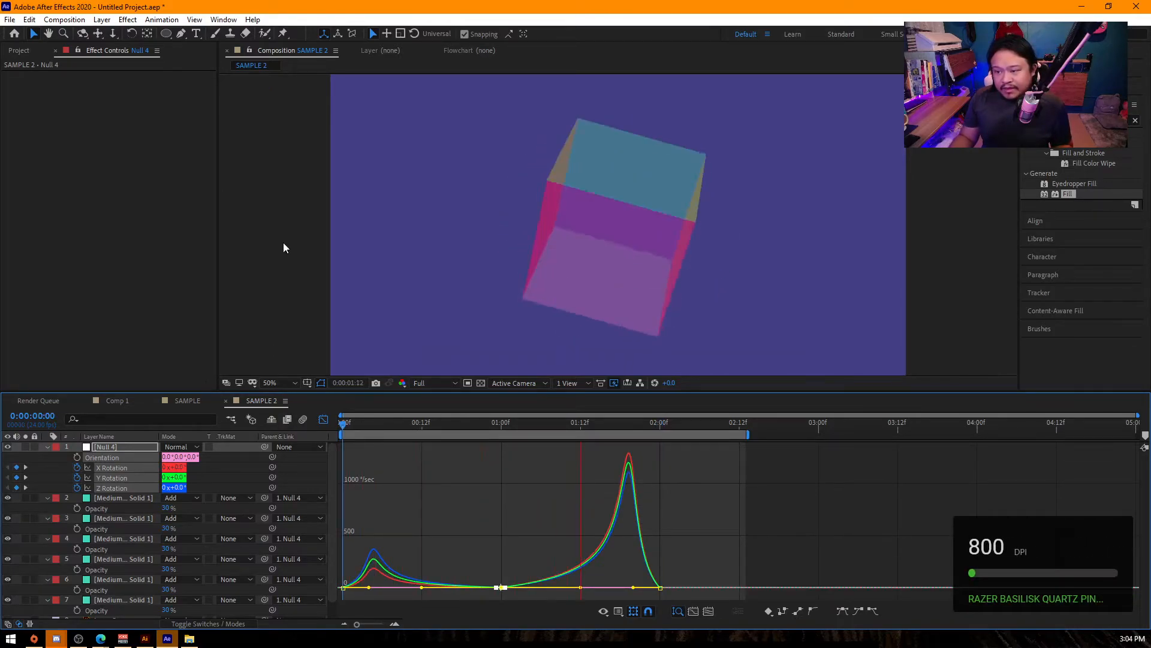
pyautogui.click(323, 419)
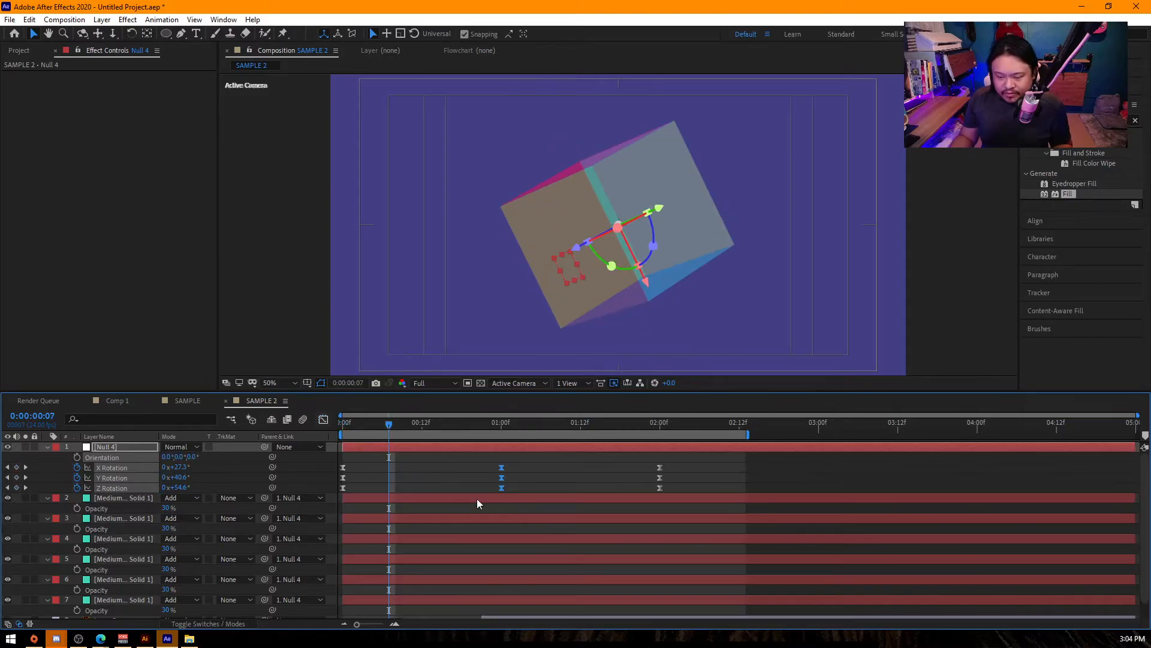
# - Try shortening the ease handles around the 1-second rotation keyframes in the speed graph
pyautogui.click(324, 419)
pyautogui.moveTo(421, 584); pyautogui.dragTo(452, 584)
pyautogui.moveTo(580, 584); pyautogui.dragTo(556, 585)
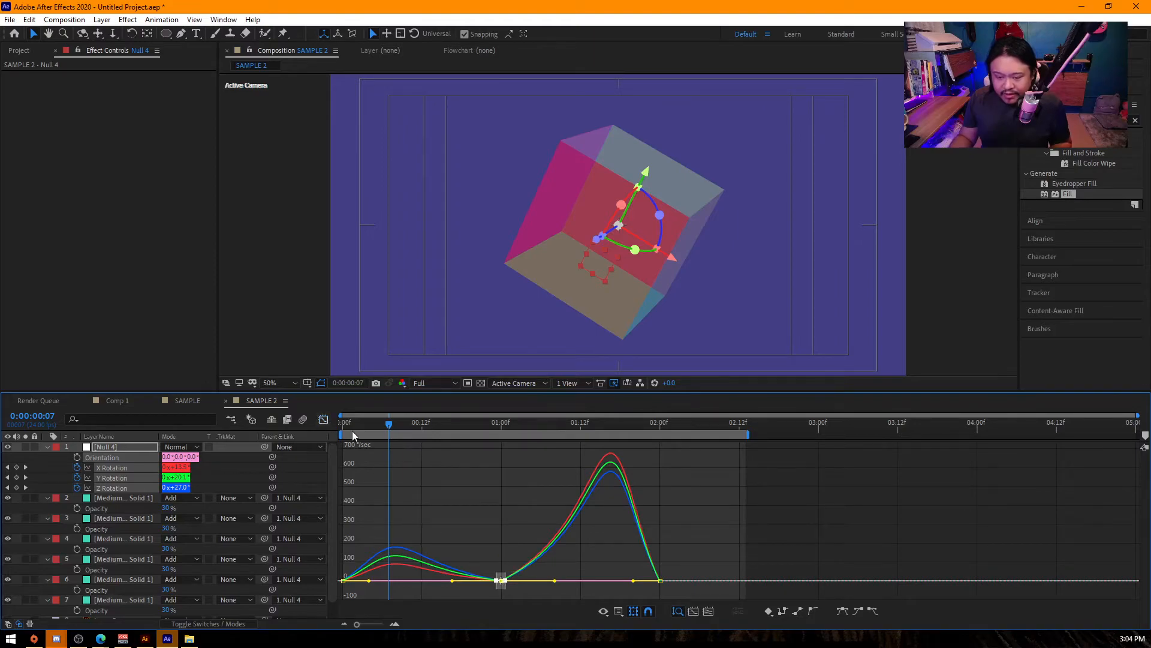
# - Convert the 1-second rotation keyframes to Auto Bezier and preview the animation from the start
pyautogui.click(323, 419)
pyautogui.keyDown('ctrl'); pyautogui.click(501, 488); pyautogui.keyUp('ctrl')
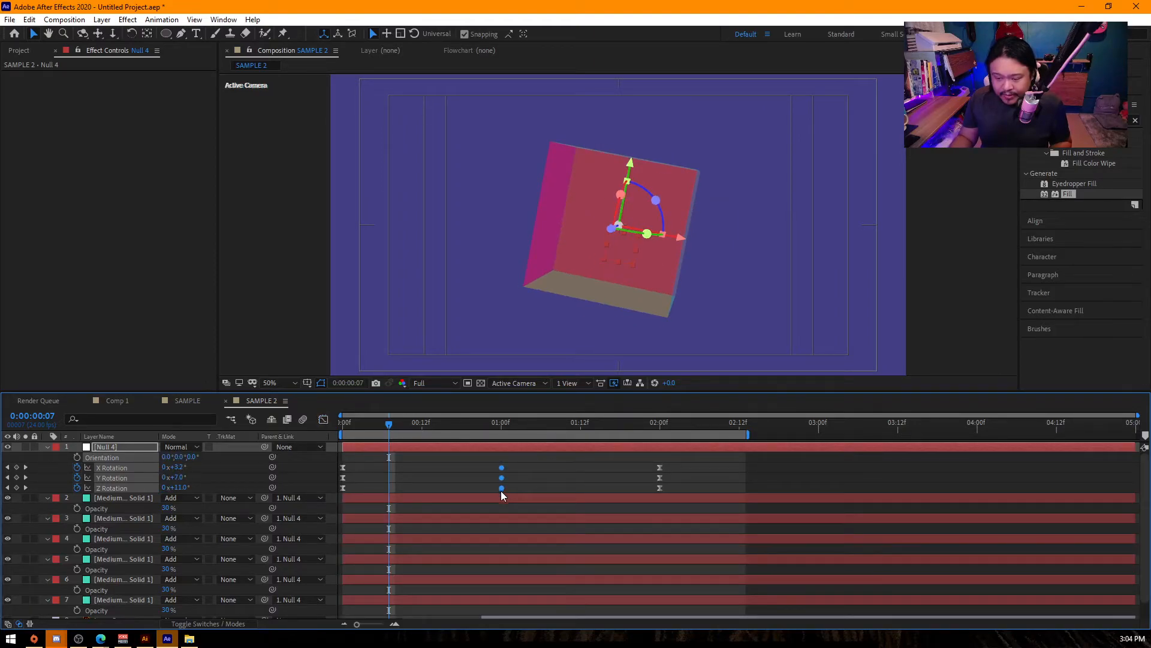
pyautogui.click(323, 420)
pyautogui.moveTo(383, 427); pyautogui.dragTo(311, 430)
pyautogui.press('space')
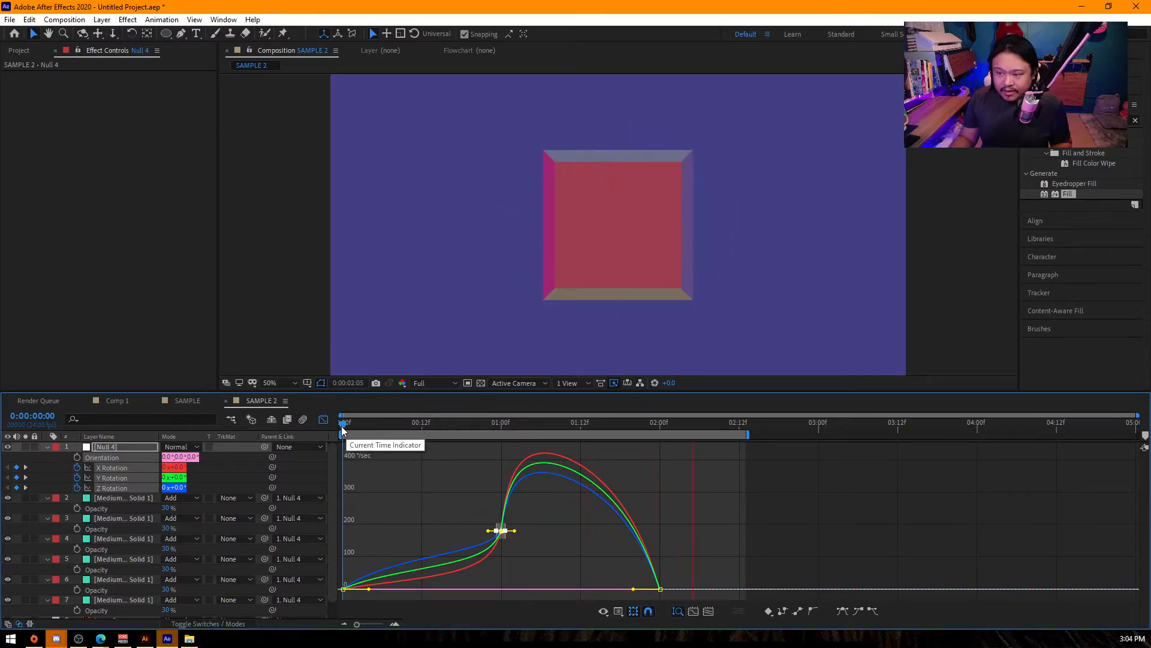
pyautogui.press('space')
# - Move the final rotation keyframes to about 3:12, extend the work area to about 4 seconds and preview the result
pyautogui.click(327, 422)
pyautogui.moveTo(616, 463); pyautogui.dragTo(898, 478)
pyautogui.moveTo(749, 434); pyautogui.dragTo(972, 434)
pyautogui.moveTo(495, 425); pyautogui.dragTo(325, 429)
pyautogui.press('space')
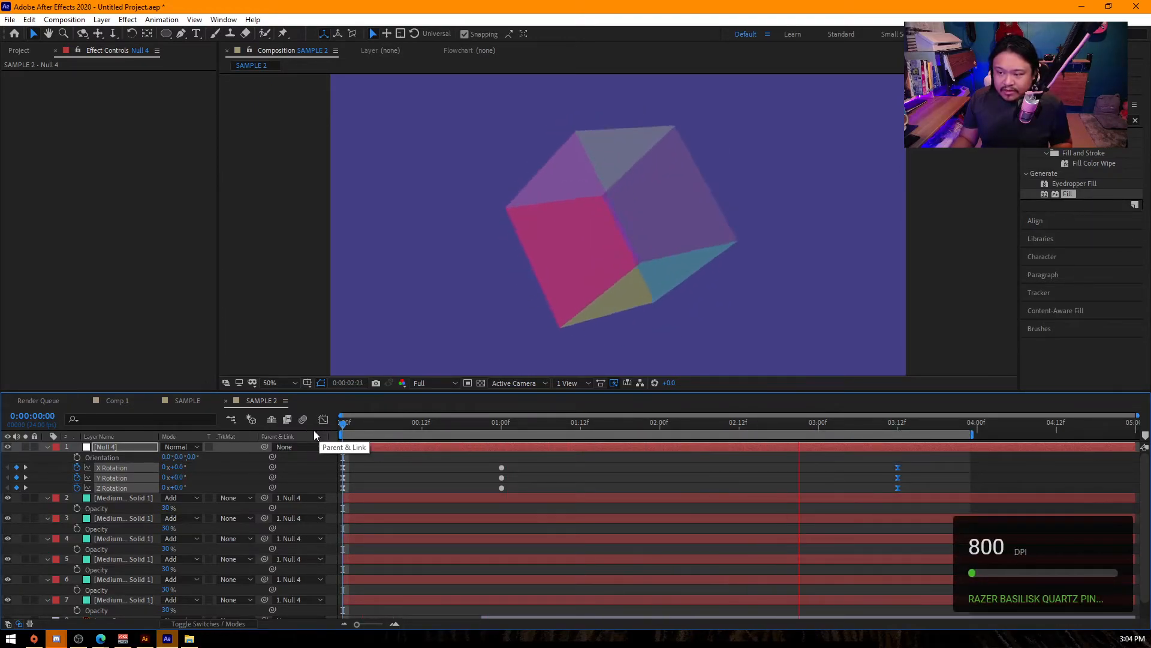
pyautogui.press('space')
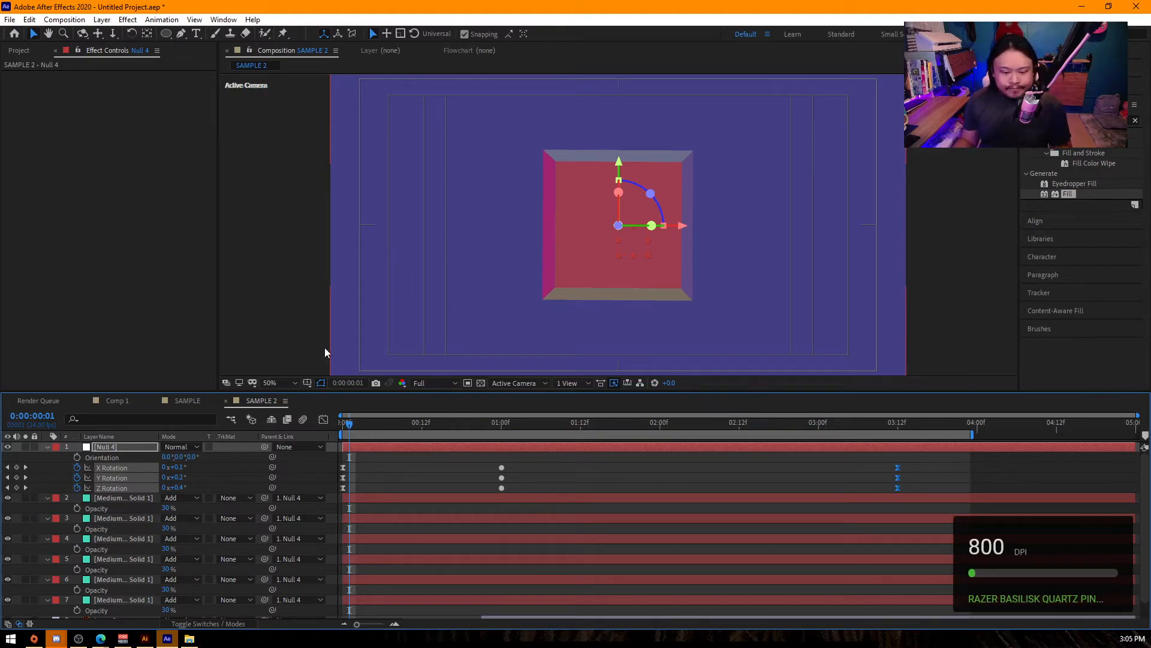
# - Switch to the browser to check the ANICOMP class syllabus topics in Google Docs, and return to After Effects
pyautogui.moveTo(102, 638)
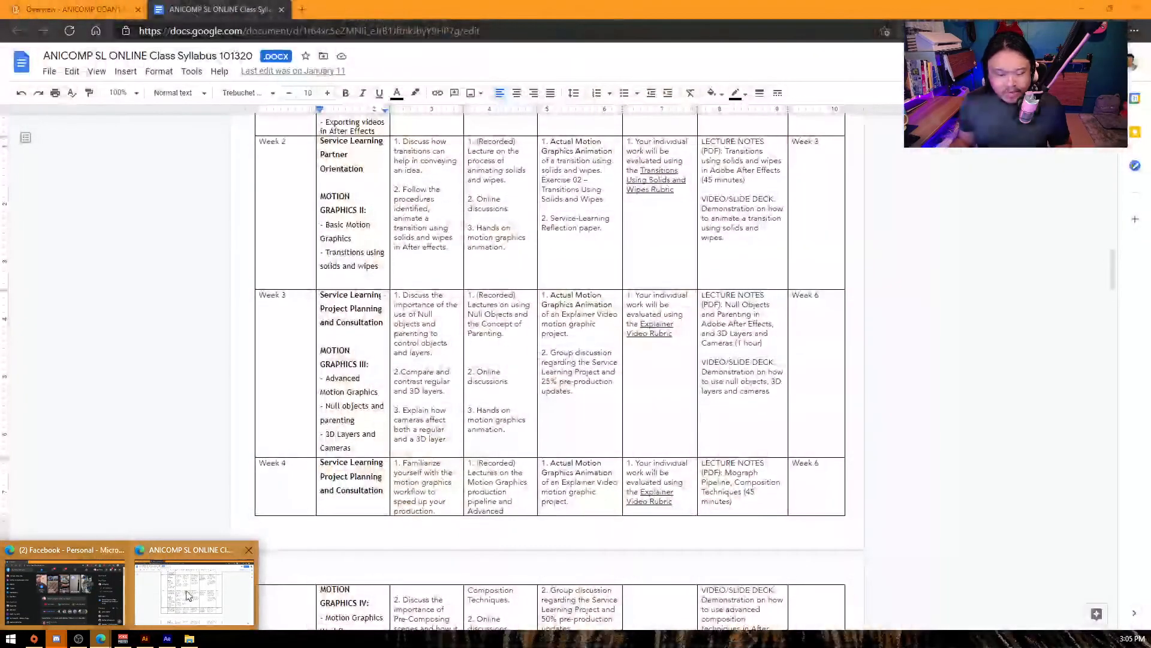
pyautogui.click(198, 584)
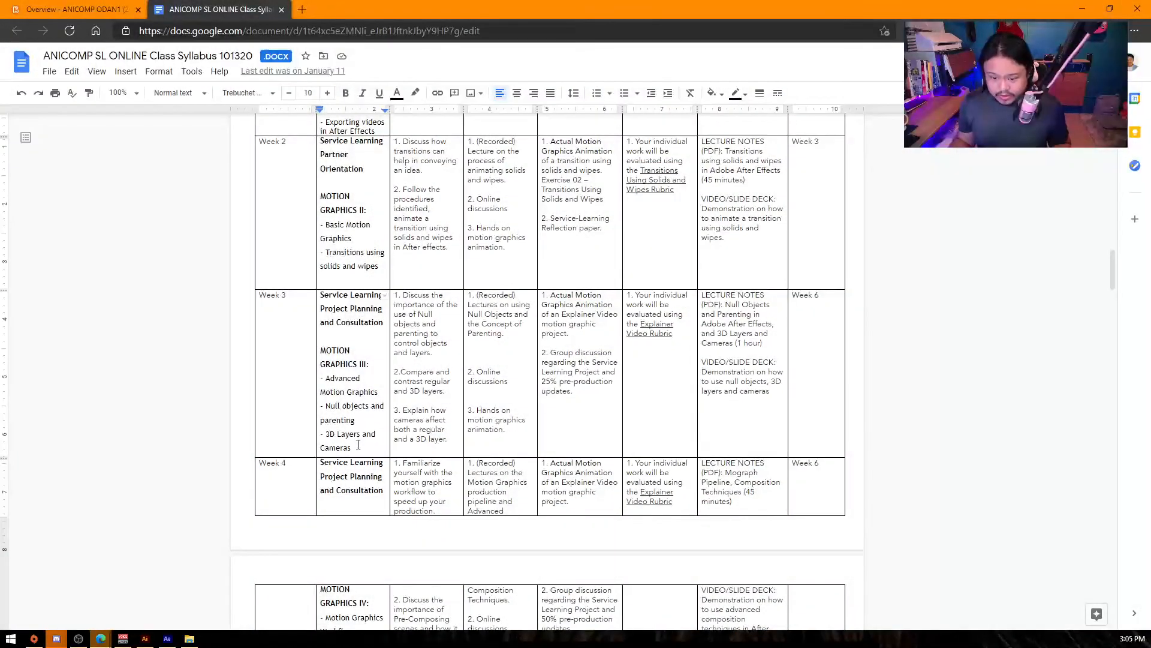
pyautogui.moveTo(102, 637)
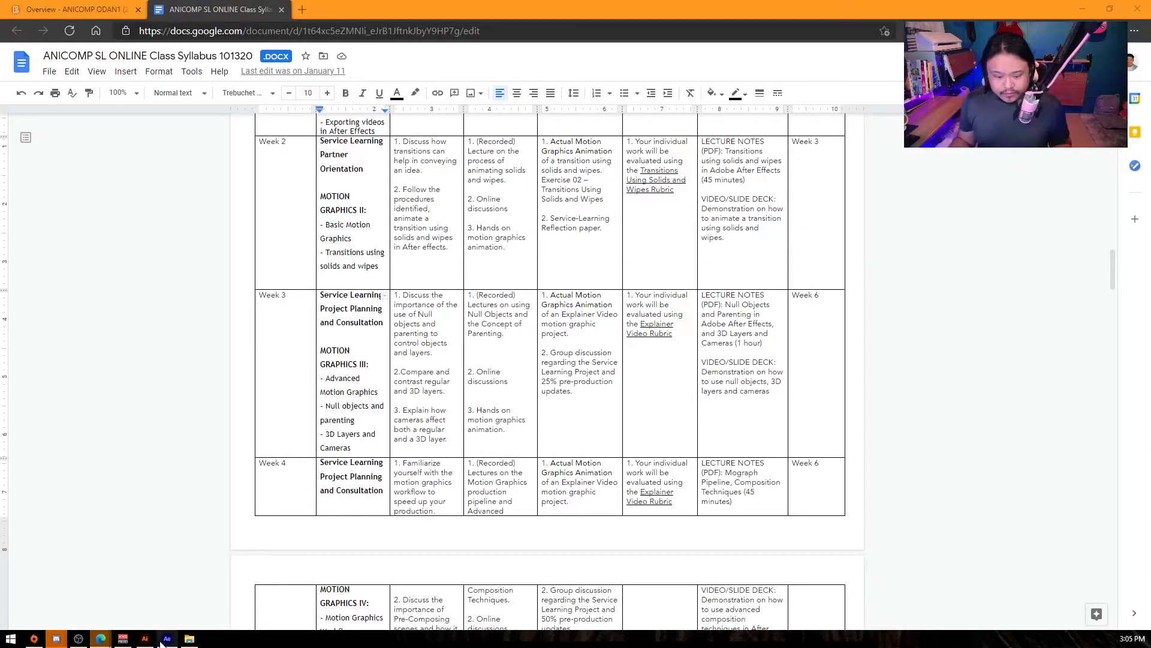
pyautogui.click(168, 639)
pyautogui.moveTo(147, 640)
# - Collapse the displayed properties of all layers in SAMPLE 2 and clear the selection
pyautogui.click(251, 318)
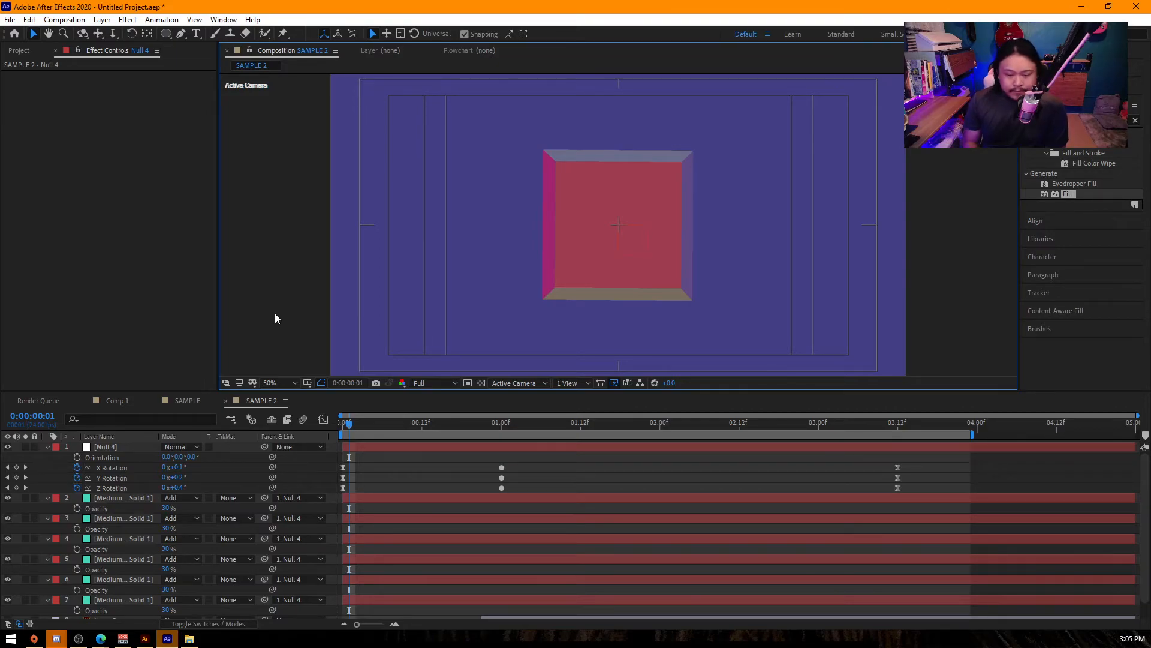
pyautogui.hotkey('ctrl', 'a')
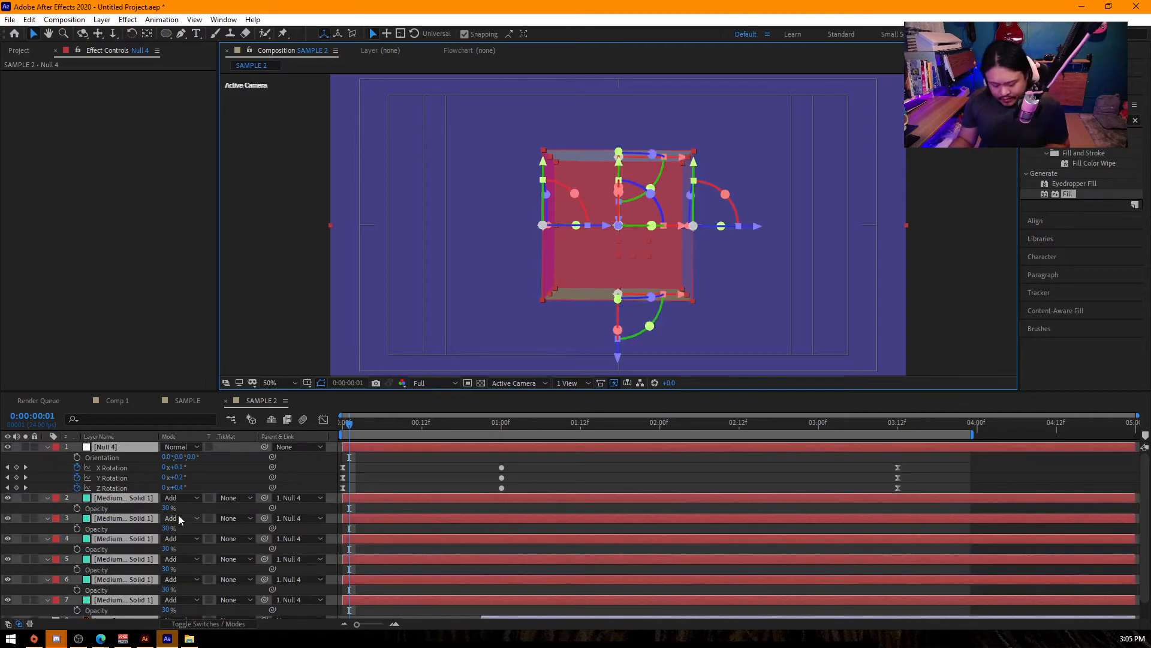
pyautogui.press('u')
pyautogui.click(175, 547)
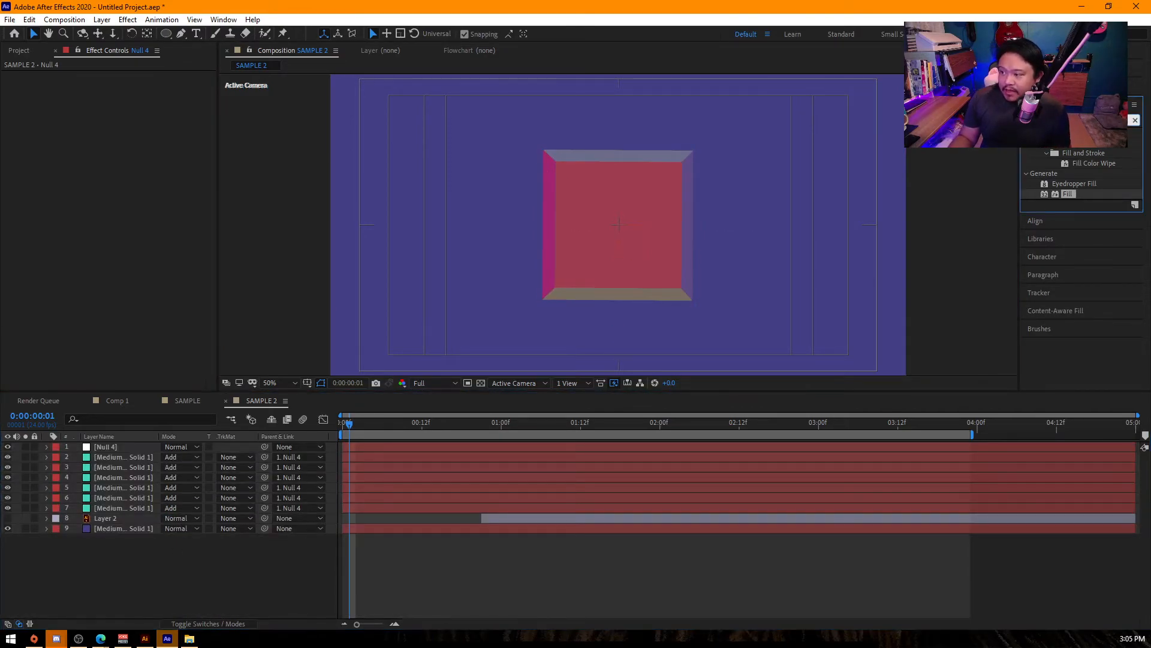
# - Apply the Glow effect to one cube face and copy it to the other five face layers
pyautogui.write('glow')
pyautogui.moveTo(1068, 358); pyautogui.dragTo(128, 461)
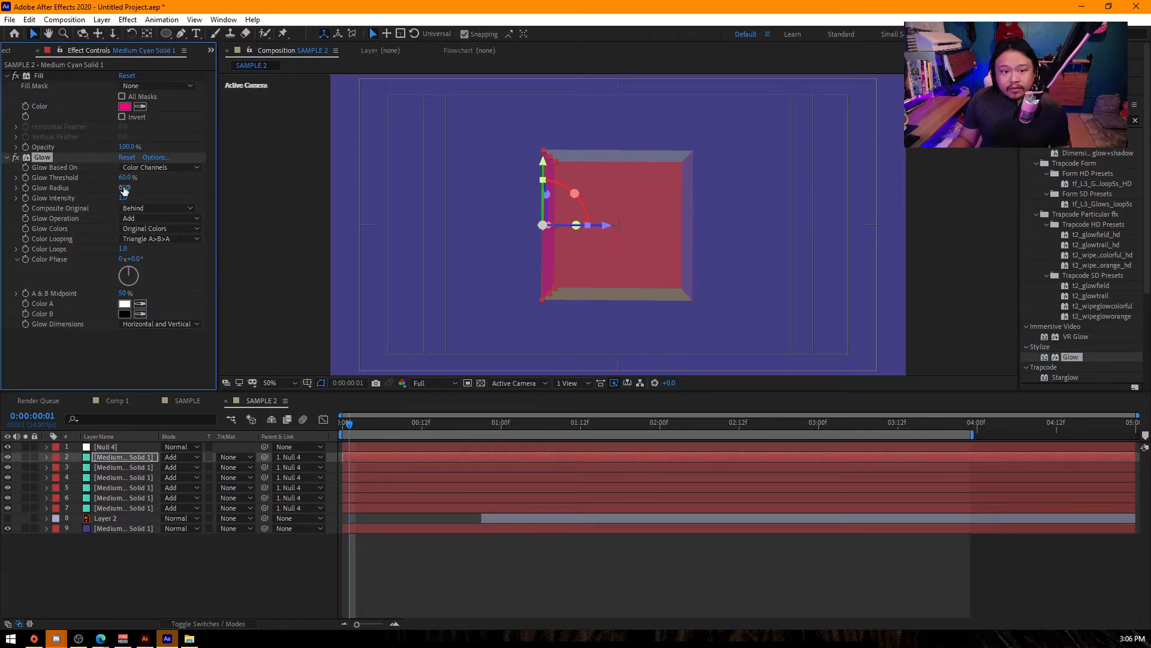
pyautogui.click(116, 469)
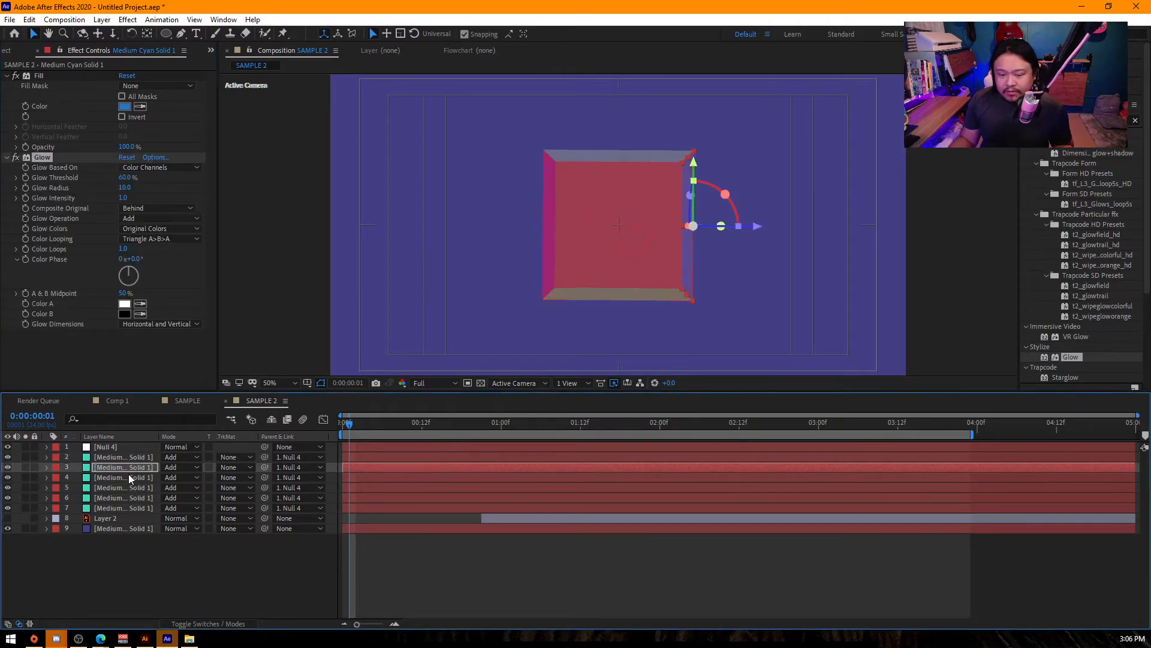
pyautogui.click(128, 476)
pyautogui.click(129, 486)
pyautogui.click(143, 497)
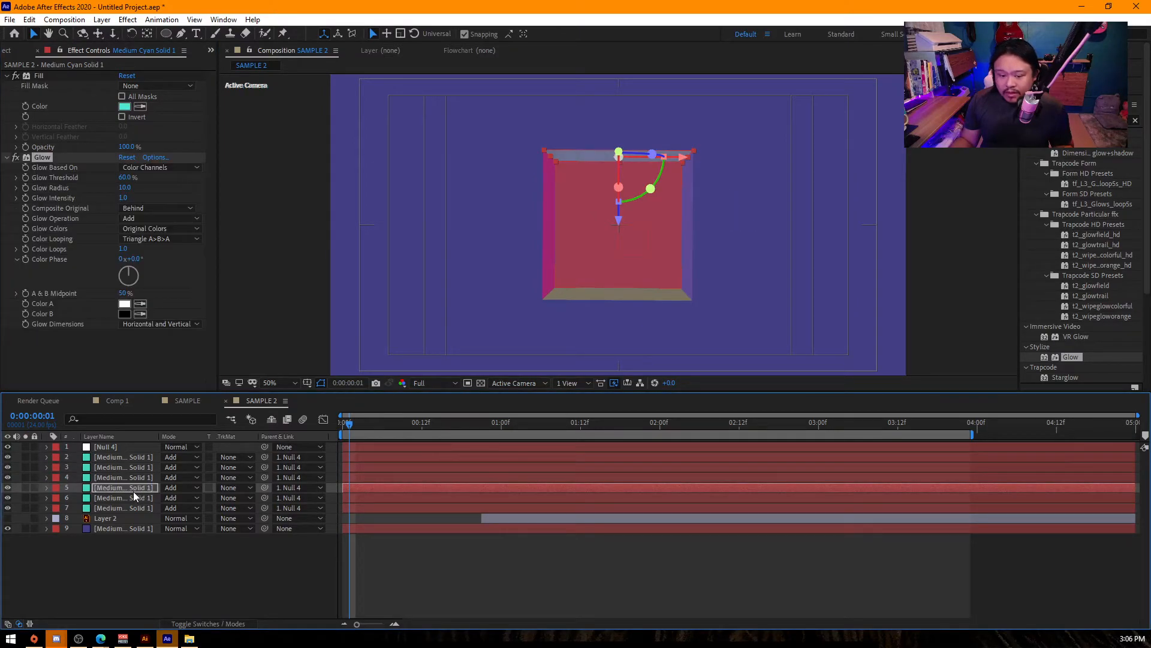
pyautogui.click(136, 504)
pyautogui.hotkey('ctrl', 'v')
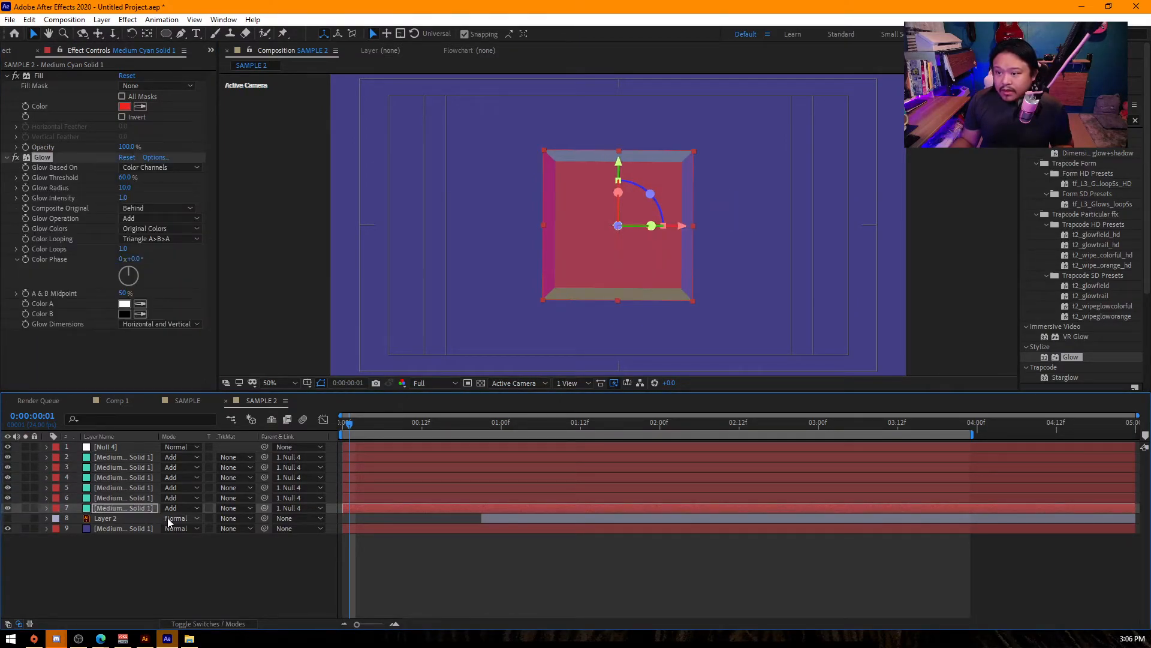
# - With the background solid hidden, pre-compose the null and six cube faces, and duplicate the resulting pre-comp layer
pyautogui.click(171, 563)
pyautogui.moveTo(482, 424)
pyautogui.mouseDown()
pyautogui.moveTo(447, 424)
pyautogui.moveTo(534, 431)
pyautogui.moveTo(483, 435)
pyautogui.mouseUp()
pyautogui.moveTo(147, 553); pyautogui.dragTo(123, 450)
pyautogui.hotkey('ctrl', 'shift', 'c')
pyautogui.press('Return')
pyautogui.hotkey('ctrl', 'd')
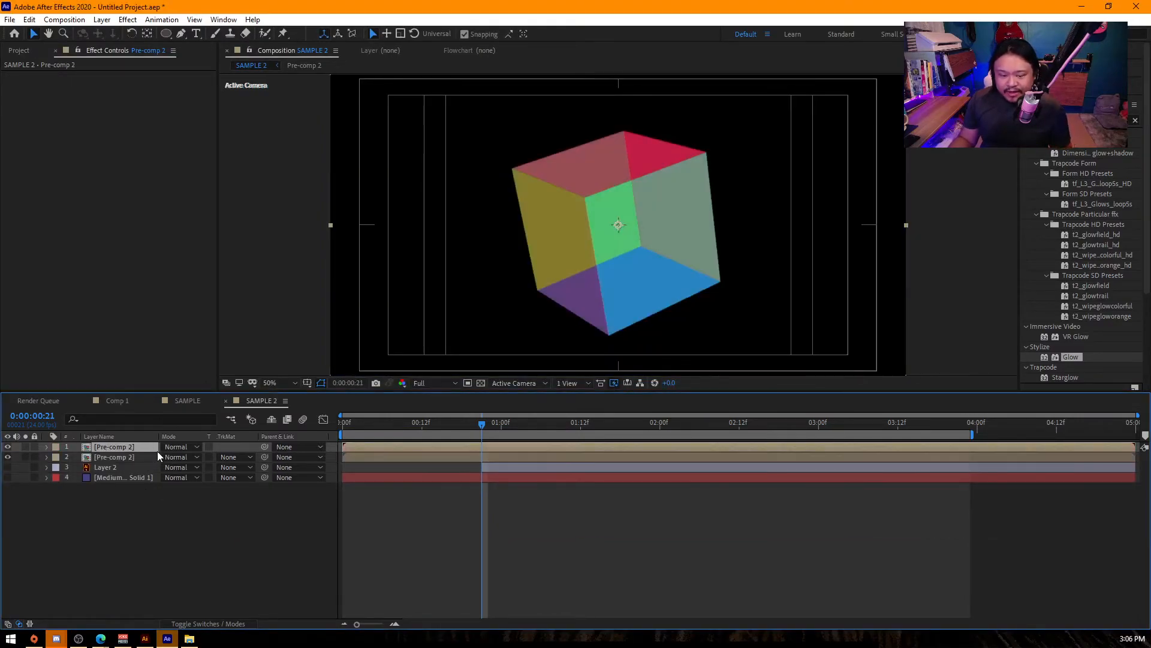
# - Apply Gaussian Blur to the upper pre-comp copy with a Blurriness of 68.5
pyautogui.click(1073, 121)
pyautogui.write('gaus')
pyautogui.moveTo(1084, 144); pyautogui.dragTo(166, 213)
pyautogui.moveTo(123, 85); pyautogui.dragTo(556, 113)
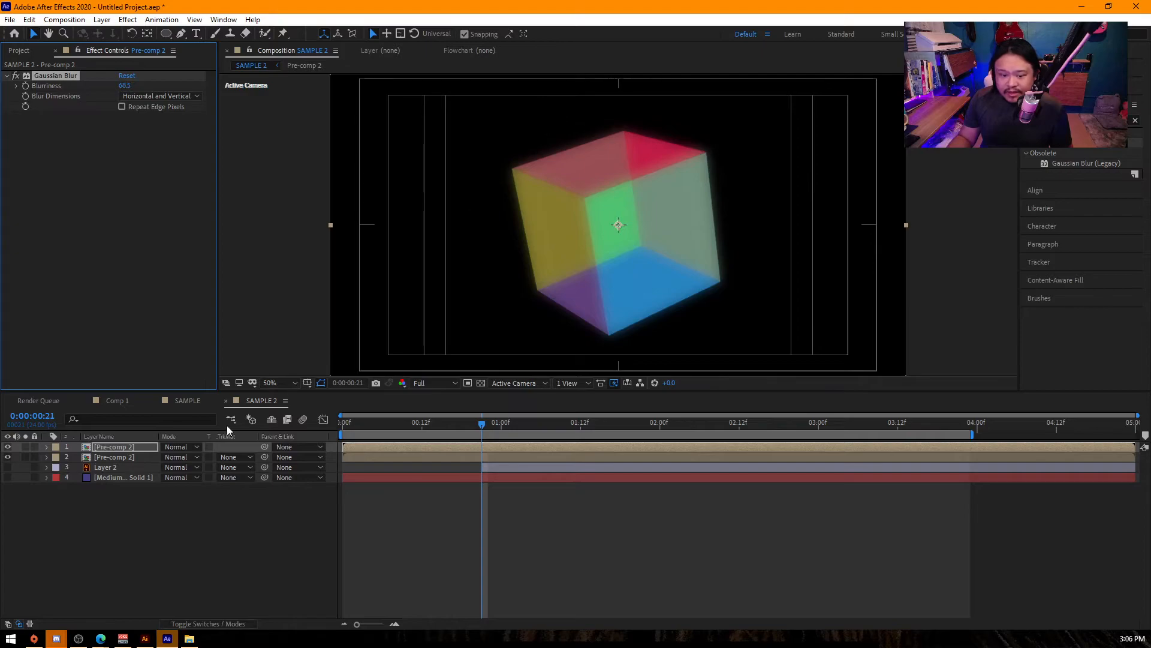
# - Try Lighten, set the blurred pre-comp copy's blending mode to Overlay, and test a lower opacity on it
pyautogui.click(178, 446)
pyautogui.click(235, 243)
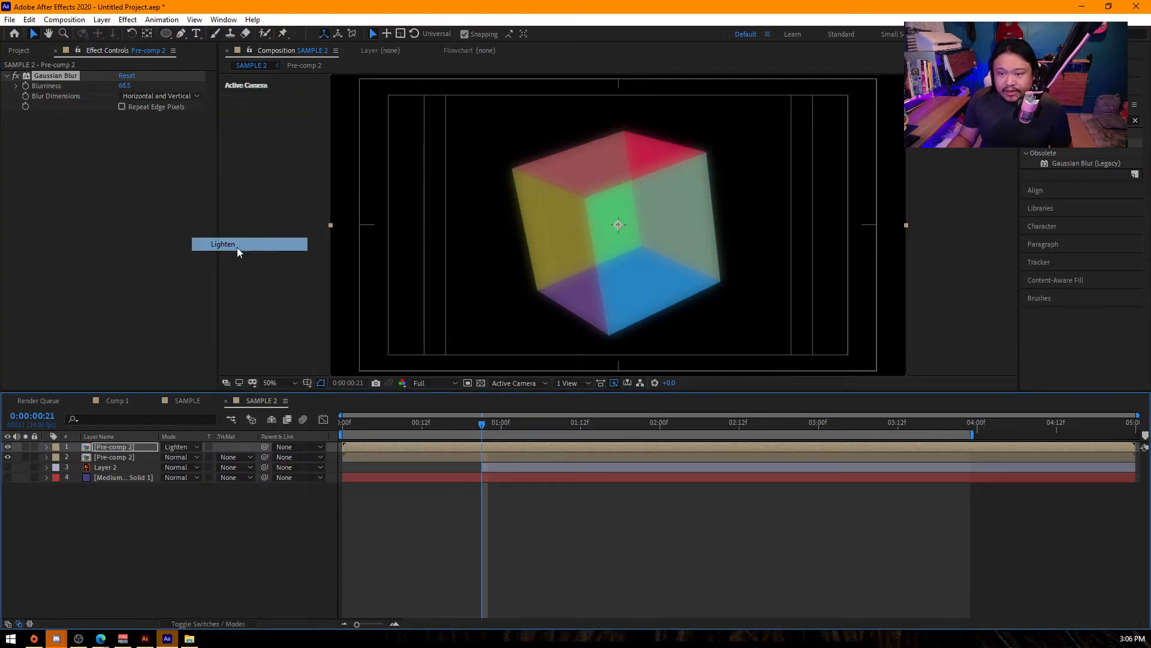
pyautogui.click(185, 448)
pyautogui.click(236, 326)
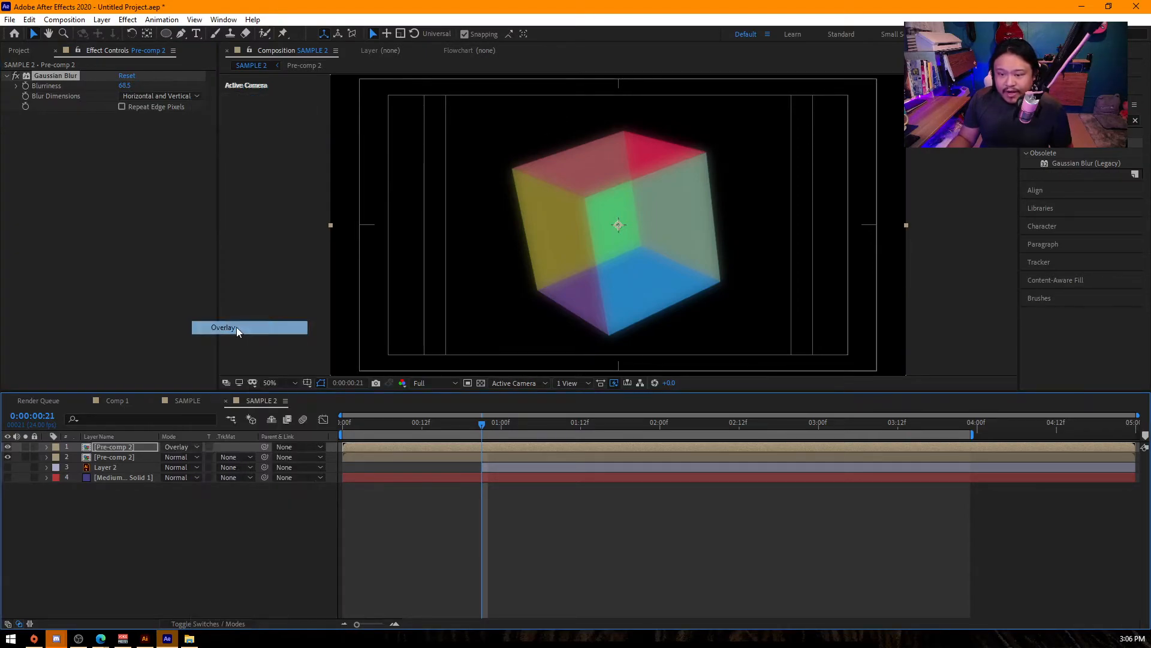
pyautogui.press('t')
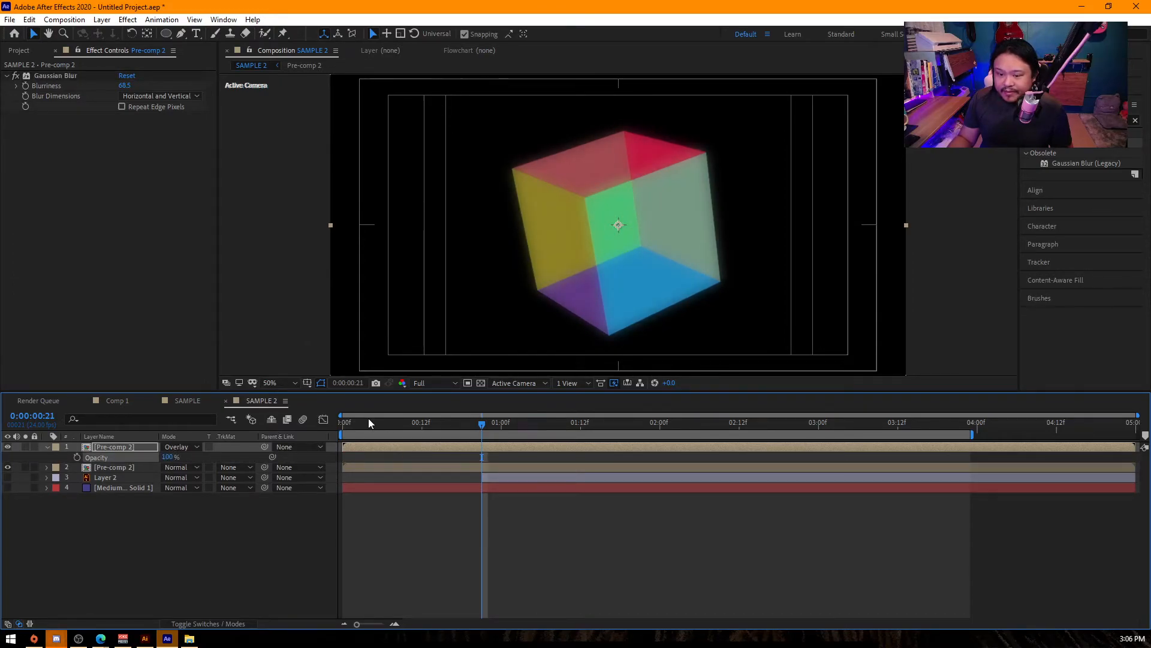
# - Add the Hue/Saturation effect to the blurred pre-comp copy
pyautogui.moveTo(368, 419); pyautogui.dragTo(885, 495)
pyautogui.click(1132, 120)
pyautogui.write('hue')
pyautogui.moveTo(1085, 183); pyautogui.dragTo(114, 184)
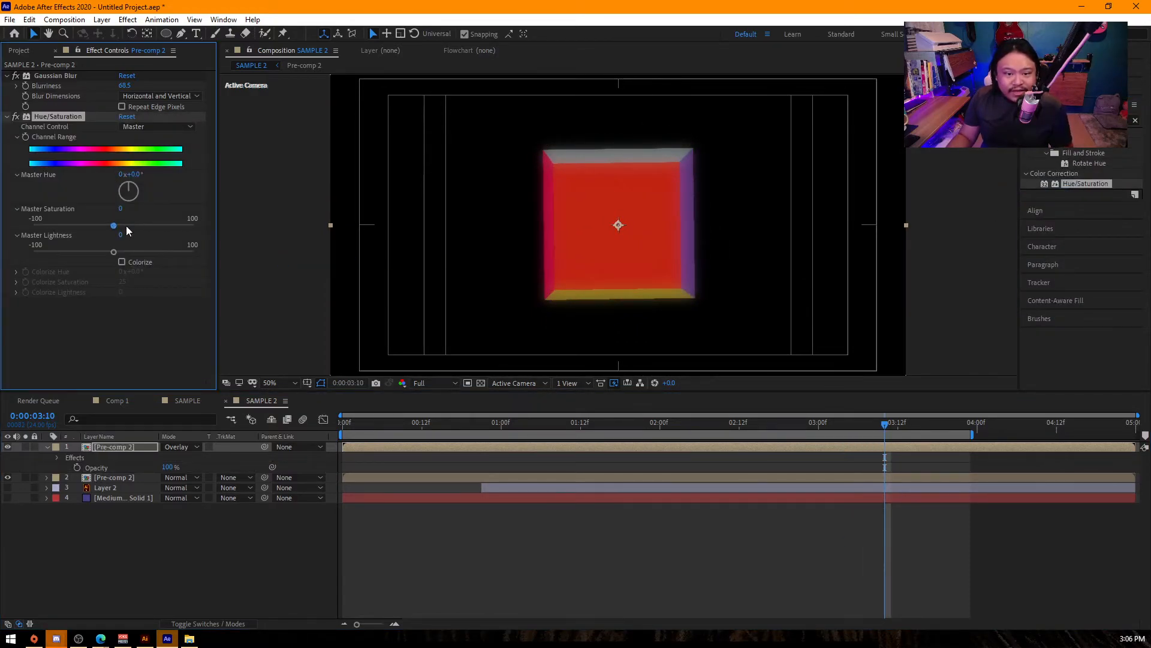
# - Set the blurred copy's Master Saturation to 100 and Master Lightness to 34, and check the glow at another frame
pyautogui.moveTo(121, 235); pyautogui.dragTo(300, 217)
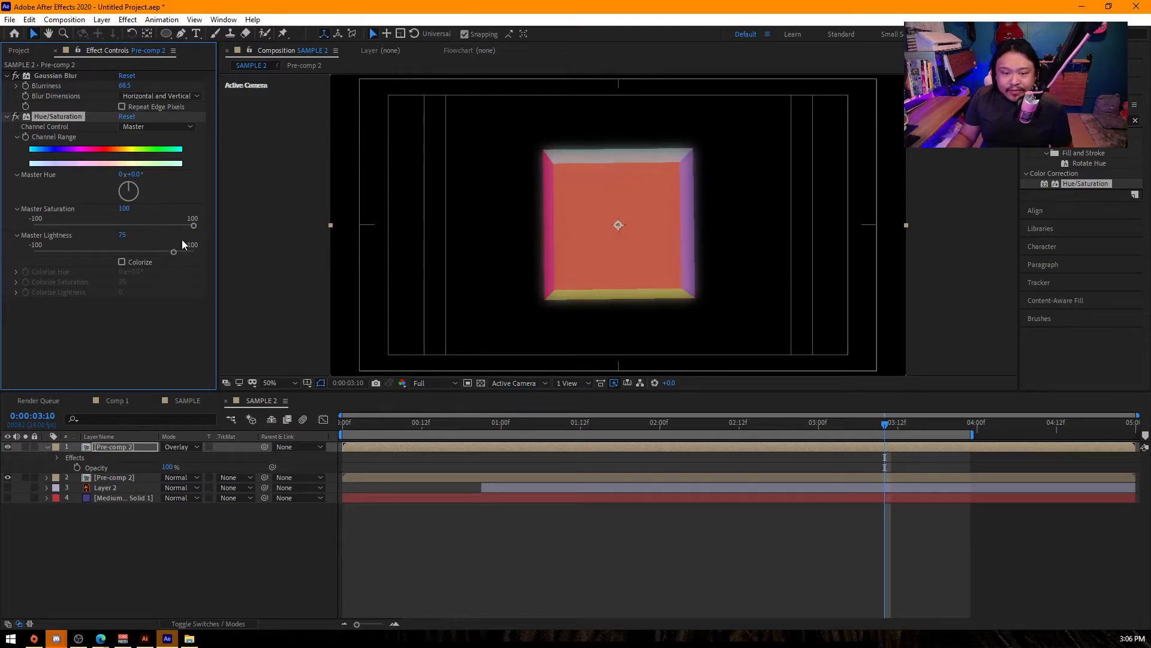
pyautogui.moveTo(173, 252); pyautogui.dragTo(141, 254)
pyautogui.moveTo(360, 427); pyautogui.dragTo(580, 455)
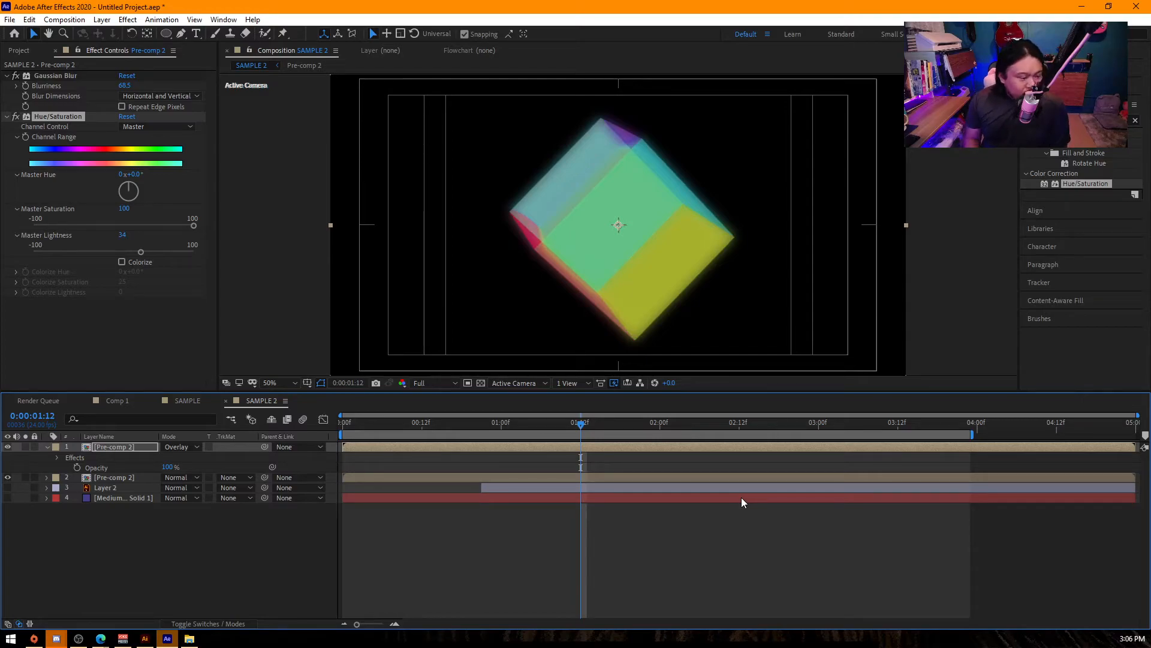
pyautogui.click(418, 520)
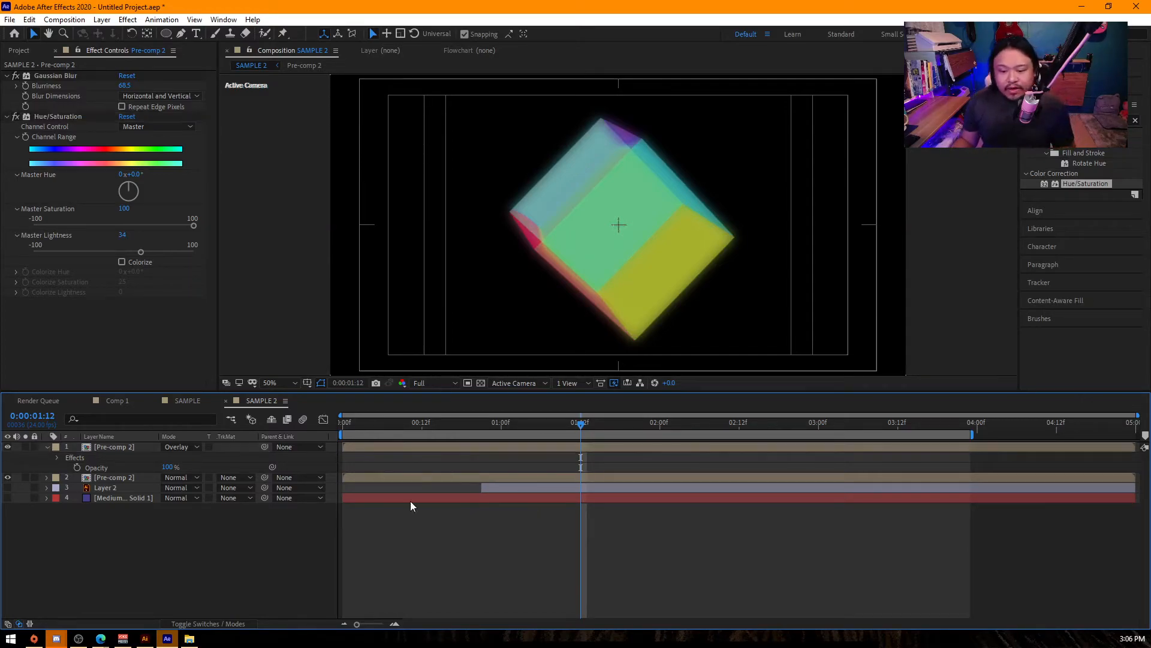
# - Return near the start of SAMPLE 2, hide both Pre-comp 2 layers and show the Medium Gray-Blue Solid 1 layer
pyautogui.moveTo(405, 428); pyautogui.dragTo(351, 436)
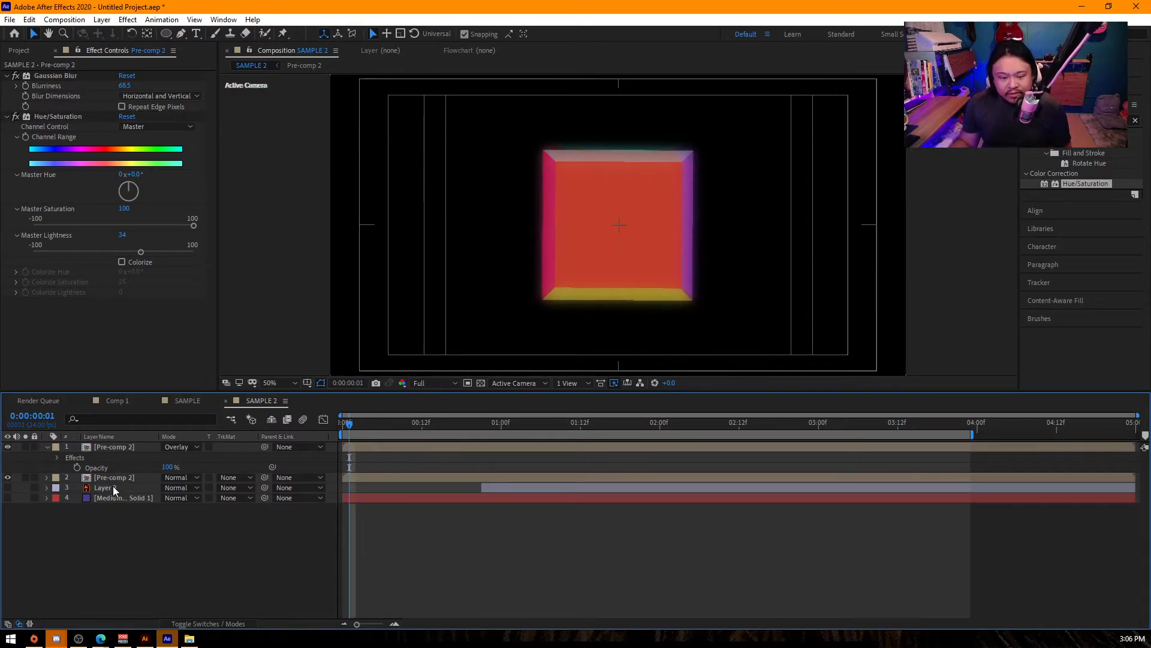
pyautogui.click(125, 499)
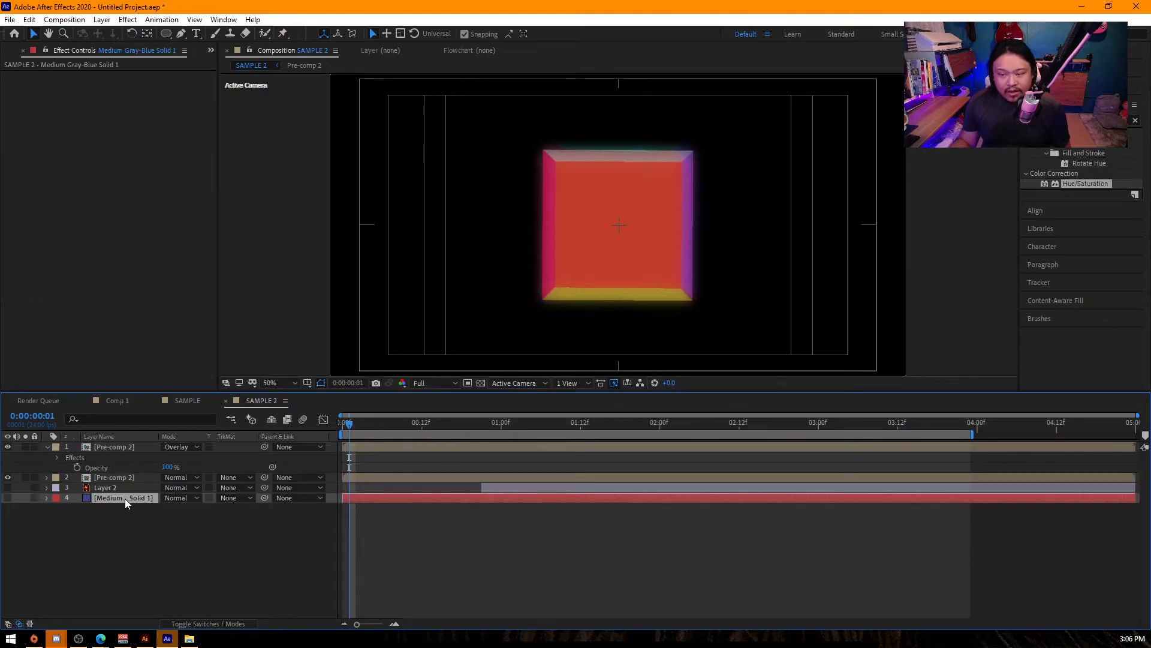
pyautogui.click(8, 498)
pyautogui.click(8, 477)
pyautogui.click(8, 447)
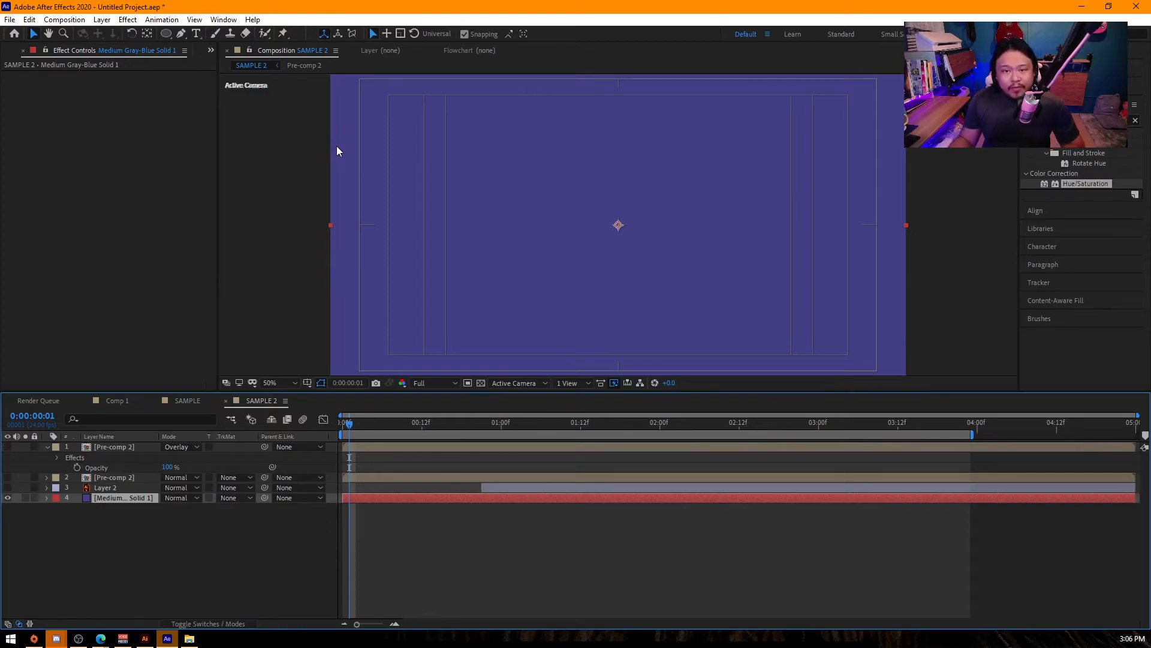
pyautogui.press('c')
pyautogui.moveTo(618, 225)
pyautogui.mouseDown()
pyautogui.moveTo(693, 198)
pyautogui.moveTo(754, 206)
pyautogui.moveTo(551, 255)
pyautogui.moveTo(635, 196)
pyautogui.moveTo(609, 288)
pyautogui.moveTo(570, 267)
pyautogui.moveTo(655, 240)
pyautogui.moveTo(612, 273)
pyautogui.moveTo(621, 227)
pyautogui.mouseUp()
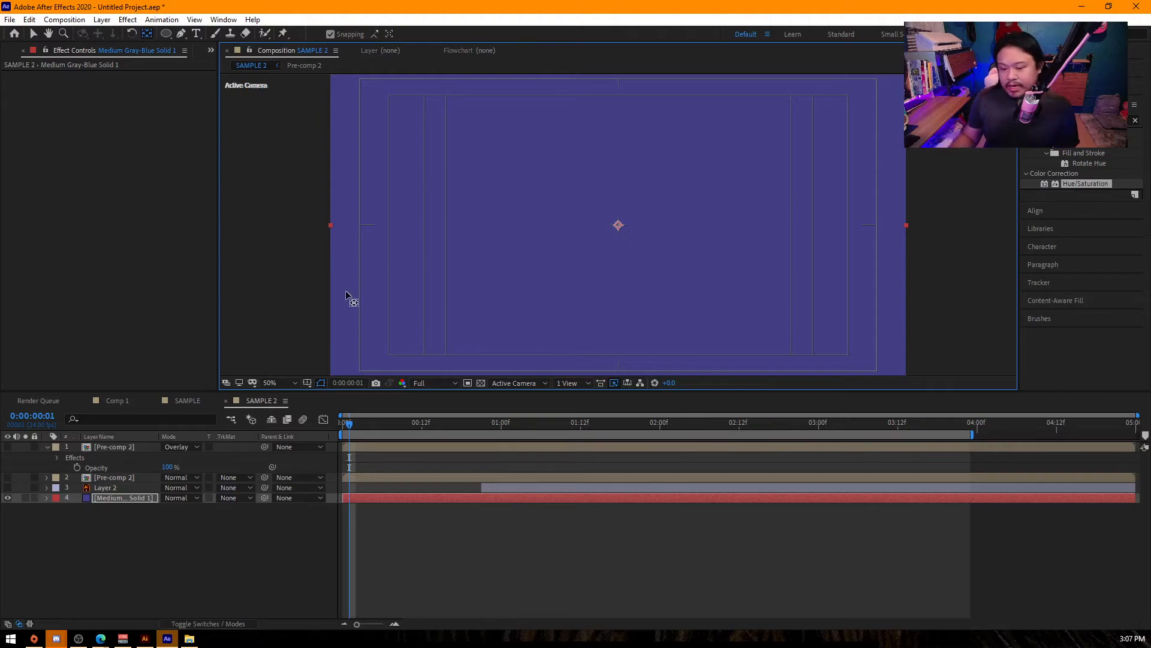
# - Switch to Illustrator and delete all artwork in SAMPLE.ai
pyautogui.moveTo(146, 639)
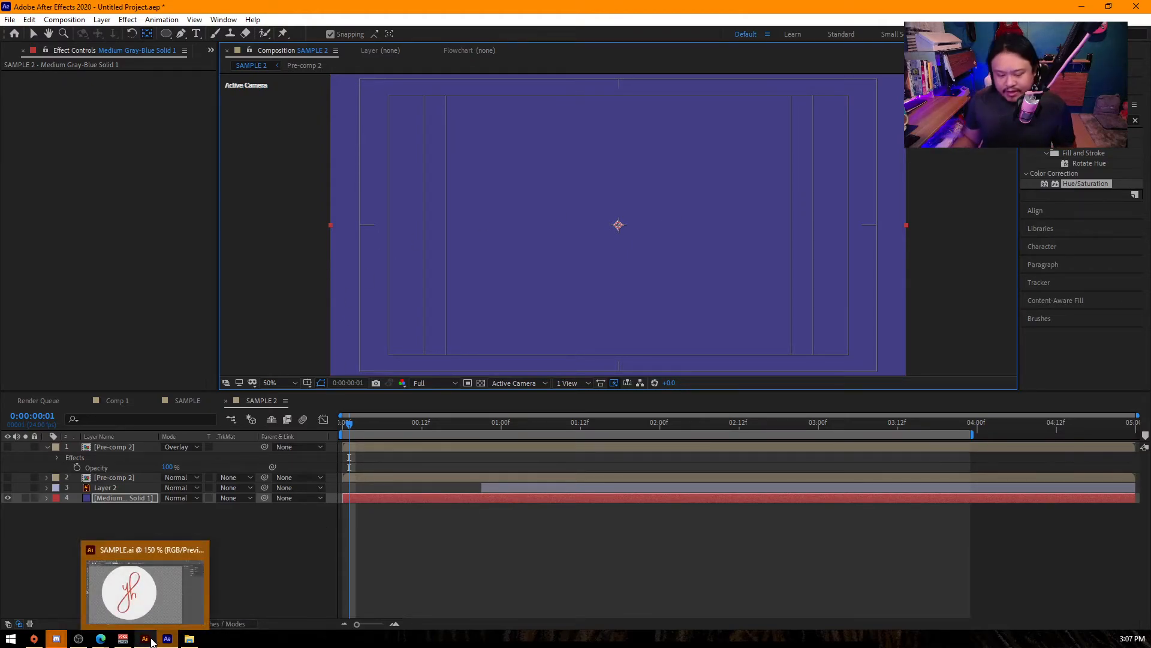
pyautogui.click(148, 639)
pyautogui.scroll(-5, 471, 288)
pyautogui.scroll(2, 469, 279)
pyautogui.scroll(1, 498, 275)
pyautogui.hotkey('ctrl', 'a')
pyautogui.press('Delete')
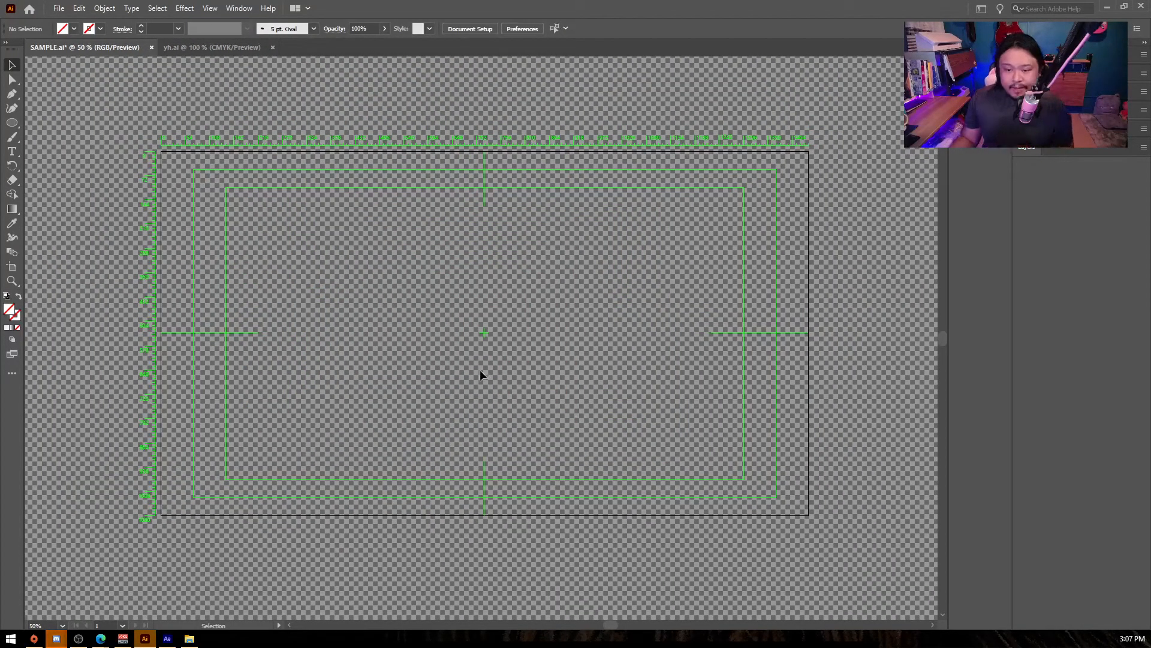
# - Switch to the web browser, open a new tab and go to the Pexels home page
pyautogui.moveTo(100, 638)
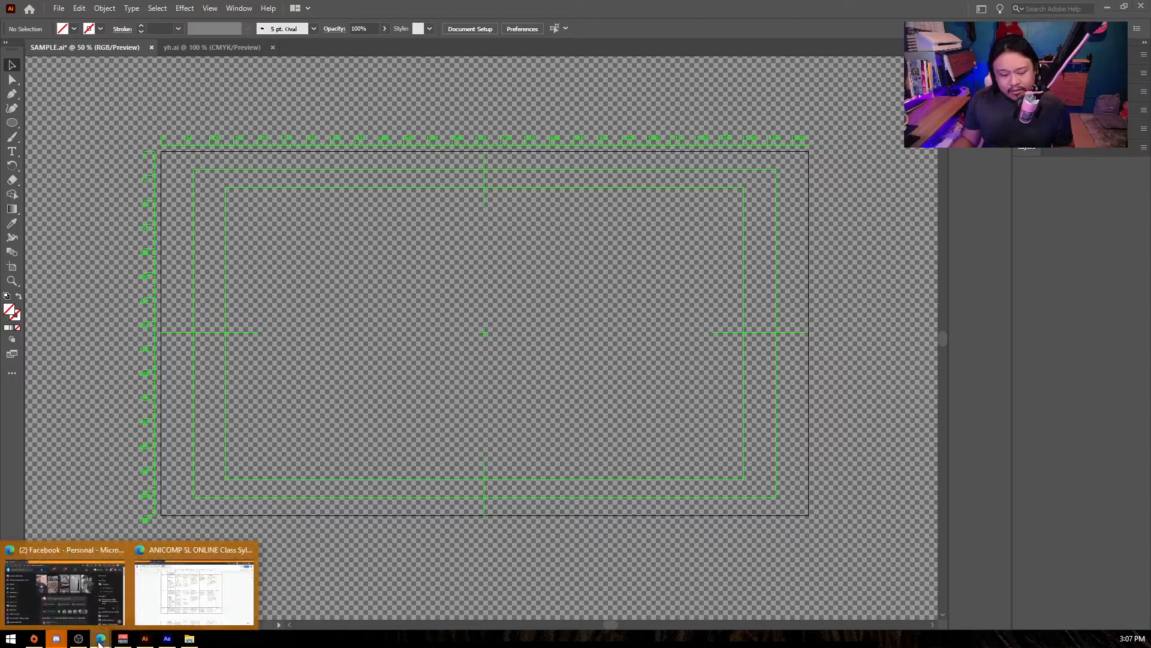
pyautogui.click(167, 612)
pyautogui.hotkey('ctrl', 't')
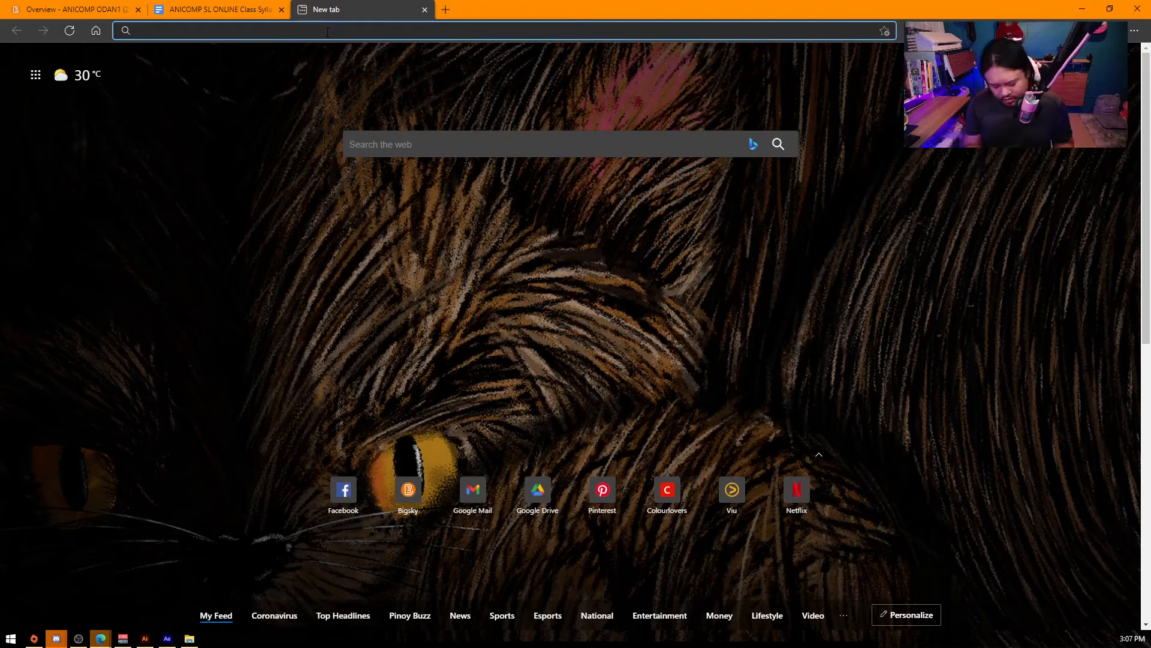
pyautogui.write('pexels.com/search/videos/inspiration/')
pyautogui.press('Return')
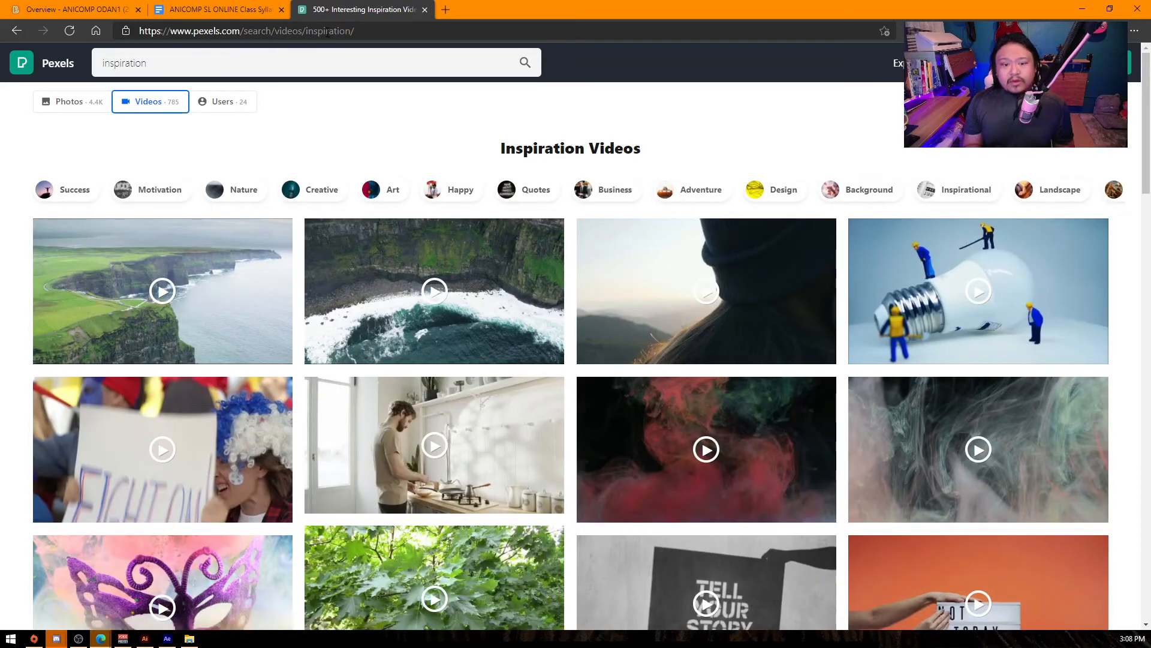
pyautogui.click(57, 63)
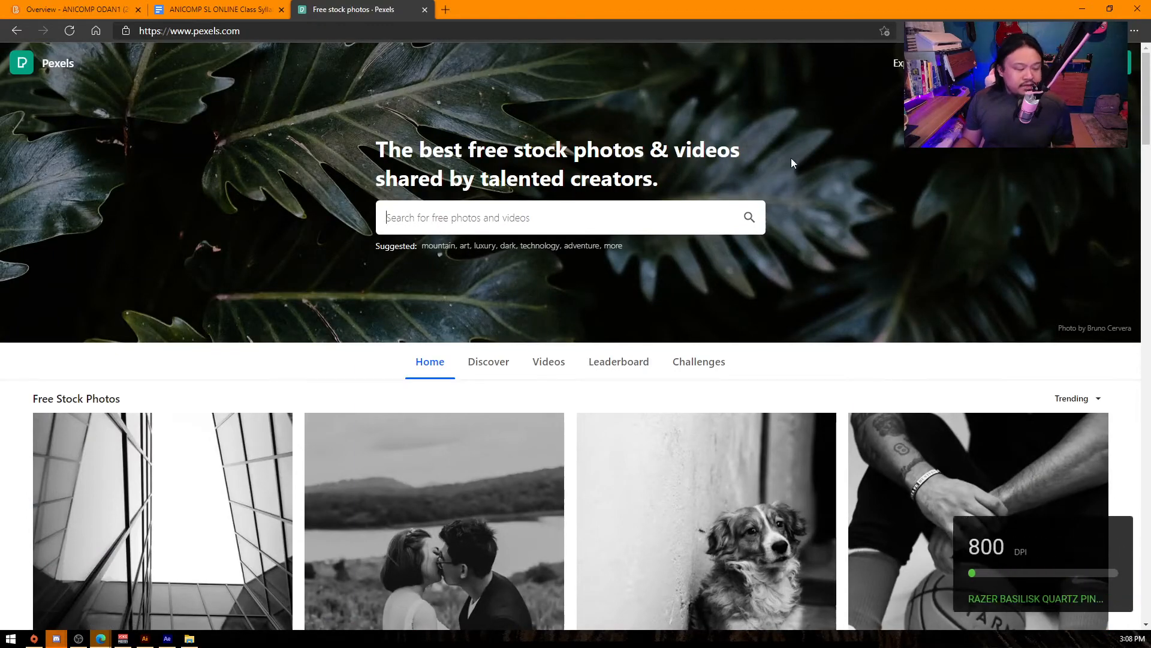
# - Download the grayscale photo of the long-coated dog from Pexels as a JPEG into the Downloads folder
pyautogui.click(467, 216)
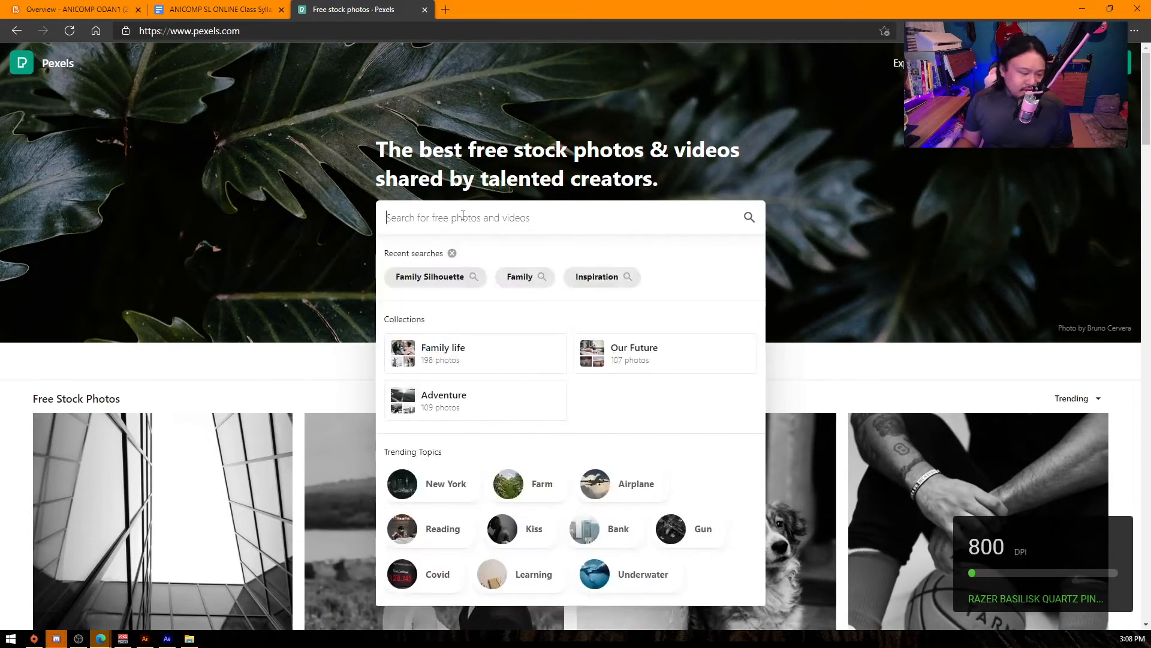
pyautogui.click(302, 371)
pyautogui.scroll(-8, 301, 370)
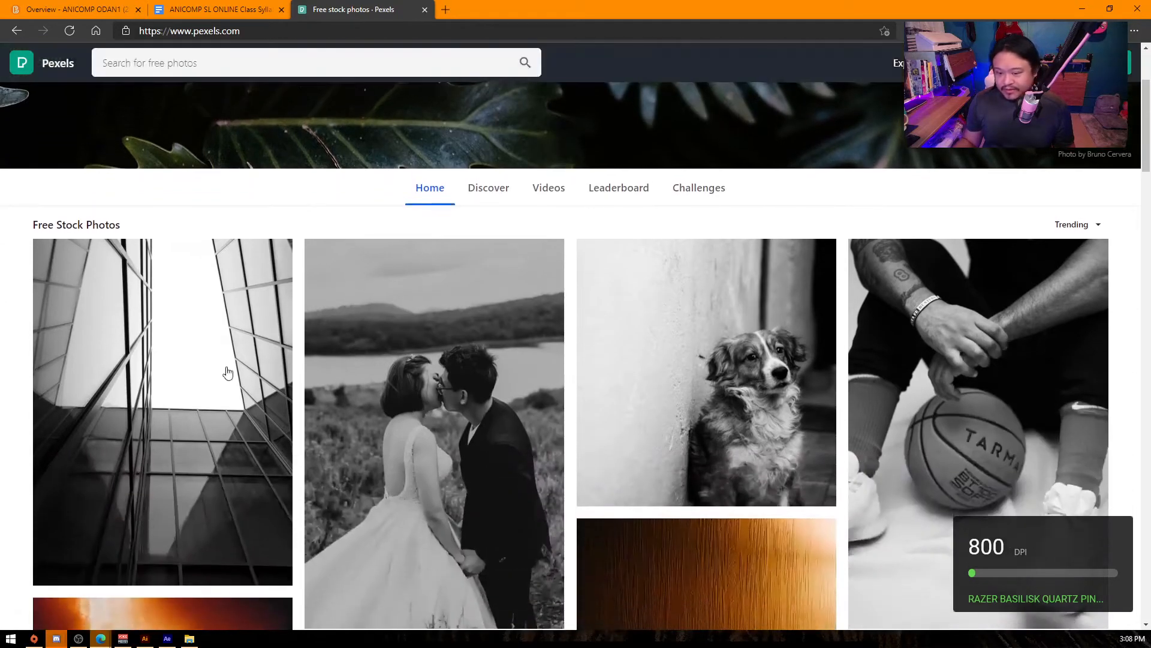
pyautogui.scroll(3, 117, 327)
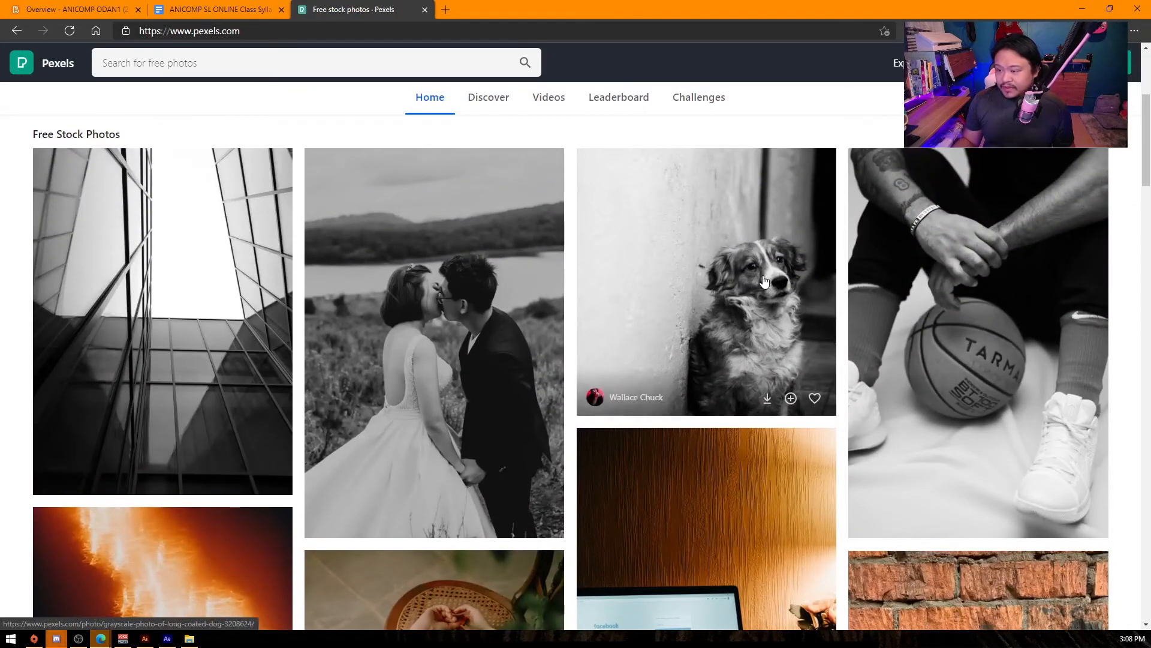
pyautogui.click(600, 336)
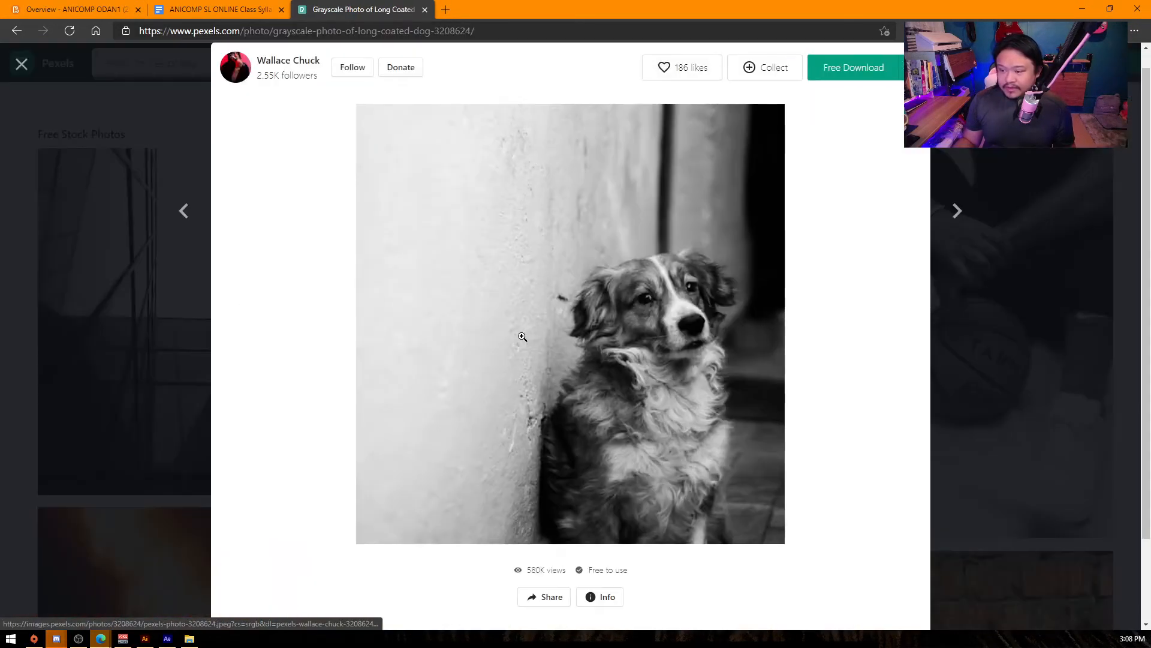
pyautogui.click(851, 74)
pyautogui.click(194, 614)
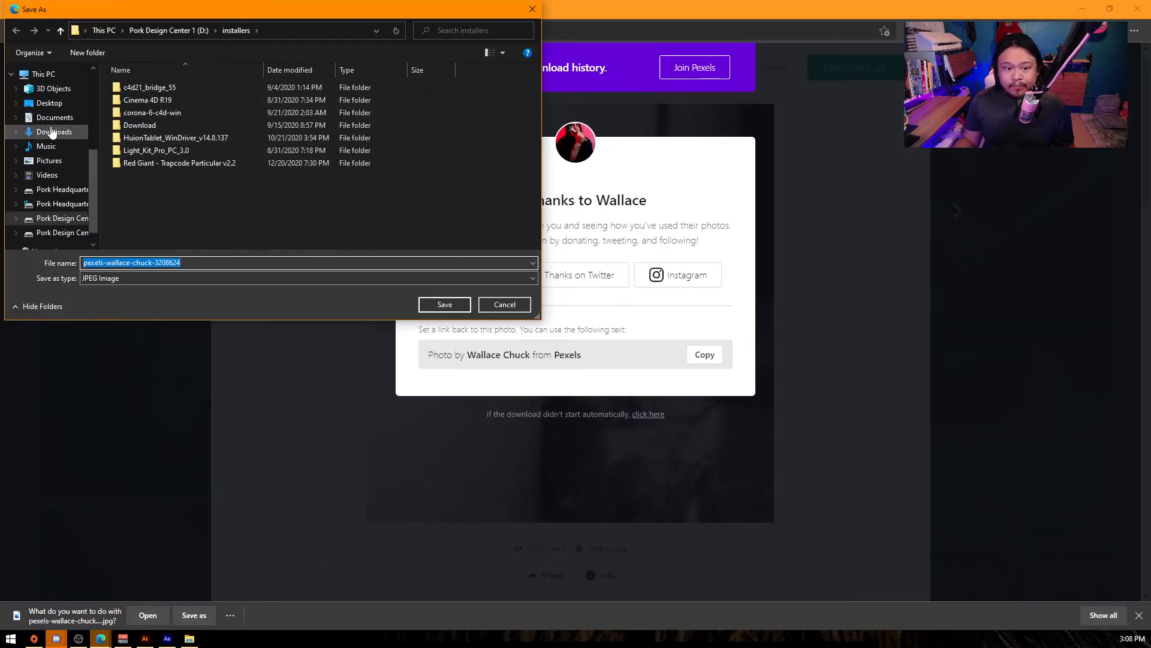
pyautogui.click(54, 131)
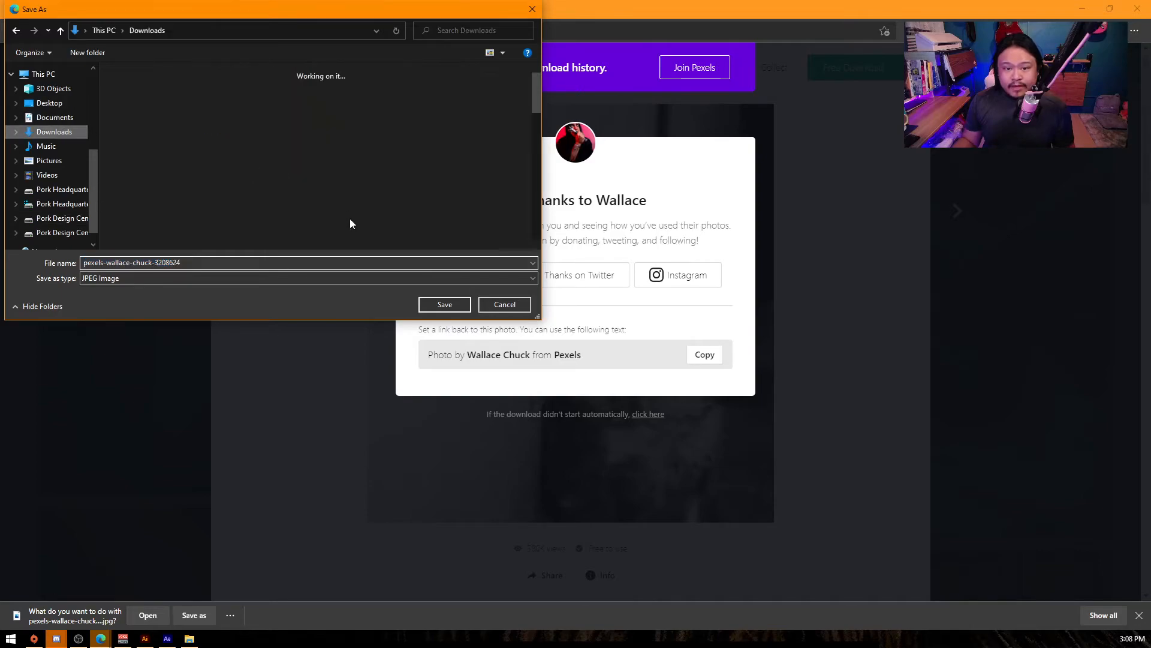
pyautogui.click(445, 305)
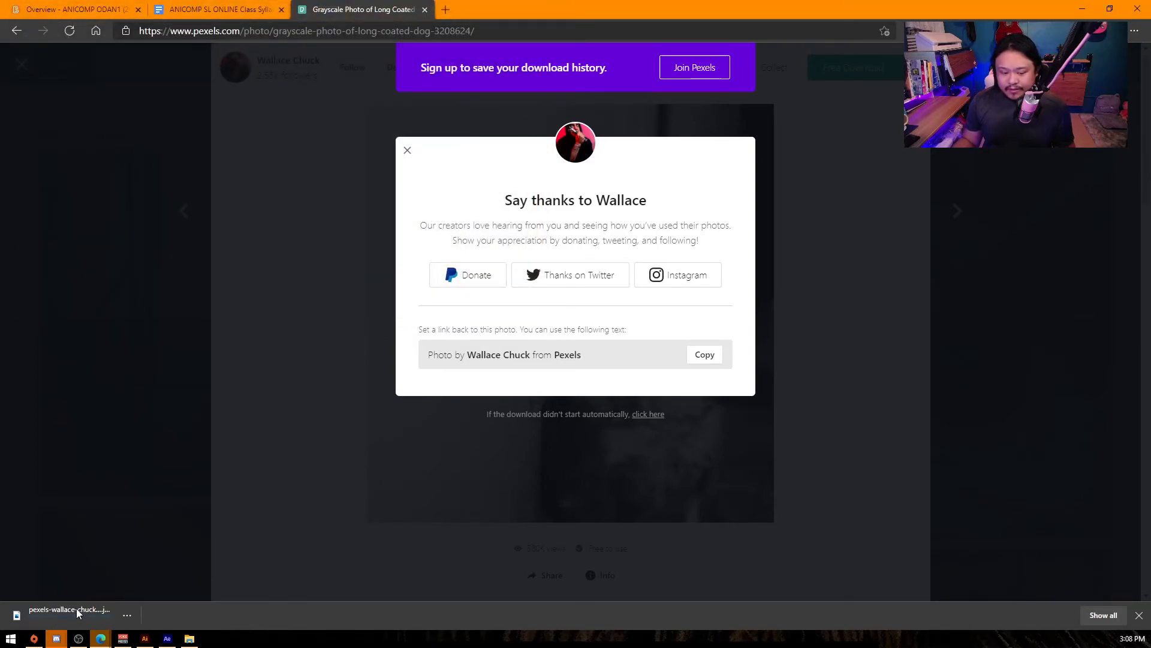
# - Switch to After Effects, import the downloaded dog photo and add it as the top layer of SAMPLE 2
pyautogui.click(168, 638)
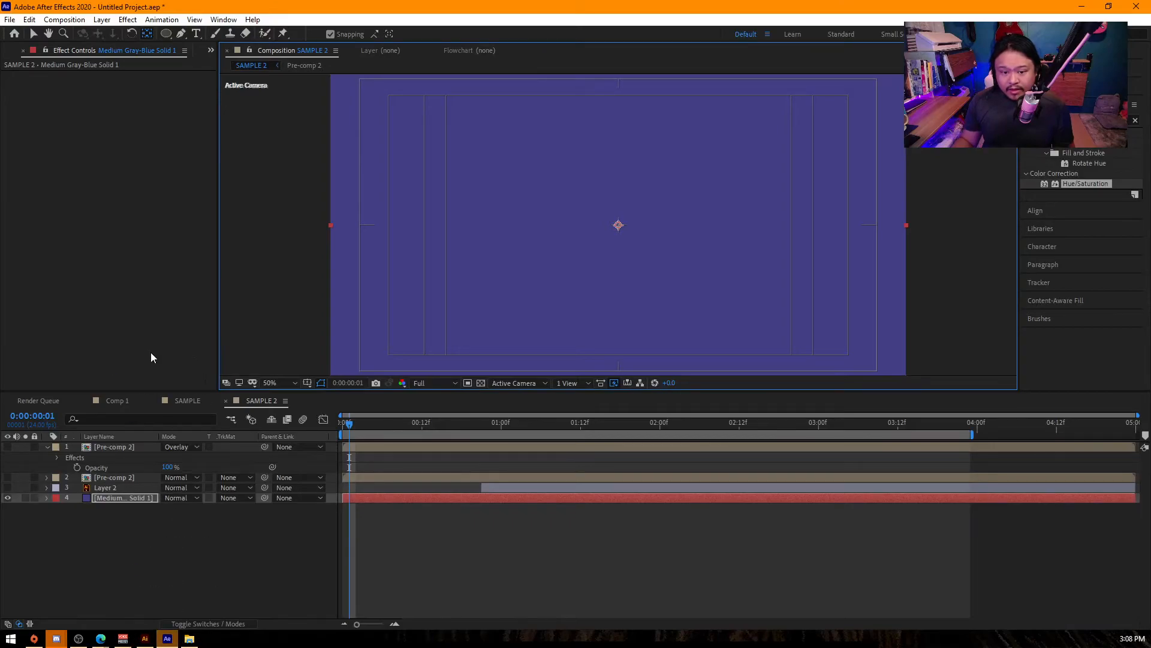
pyautogui.click(189, 638)
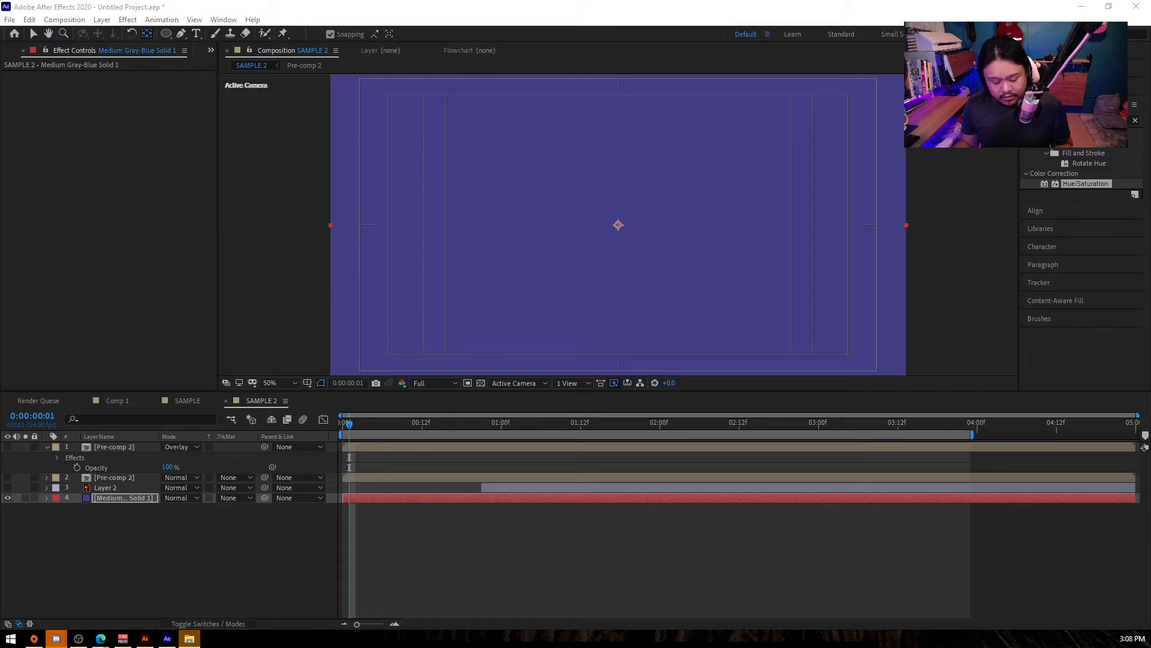
pyautogui.moveTo(1, 312); pyautogui.dragTo(138, 567)
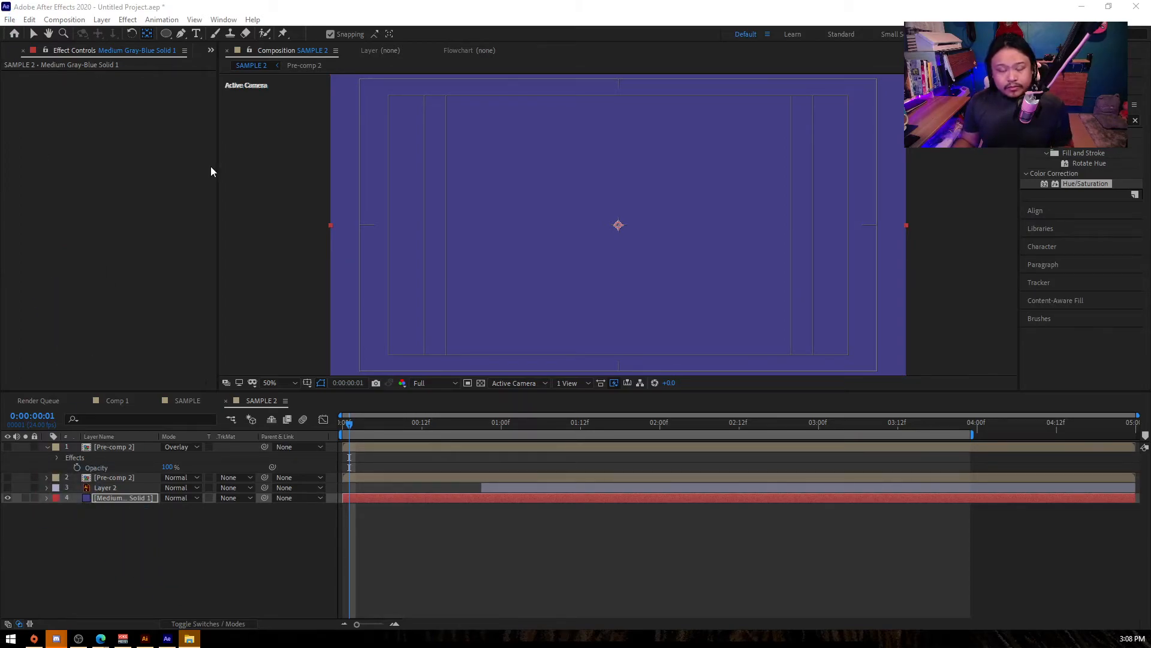
pyautogui.click(255, 161)
pyautogui.click(8, 52)
pyautogui.click(41, 50)
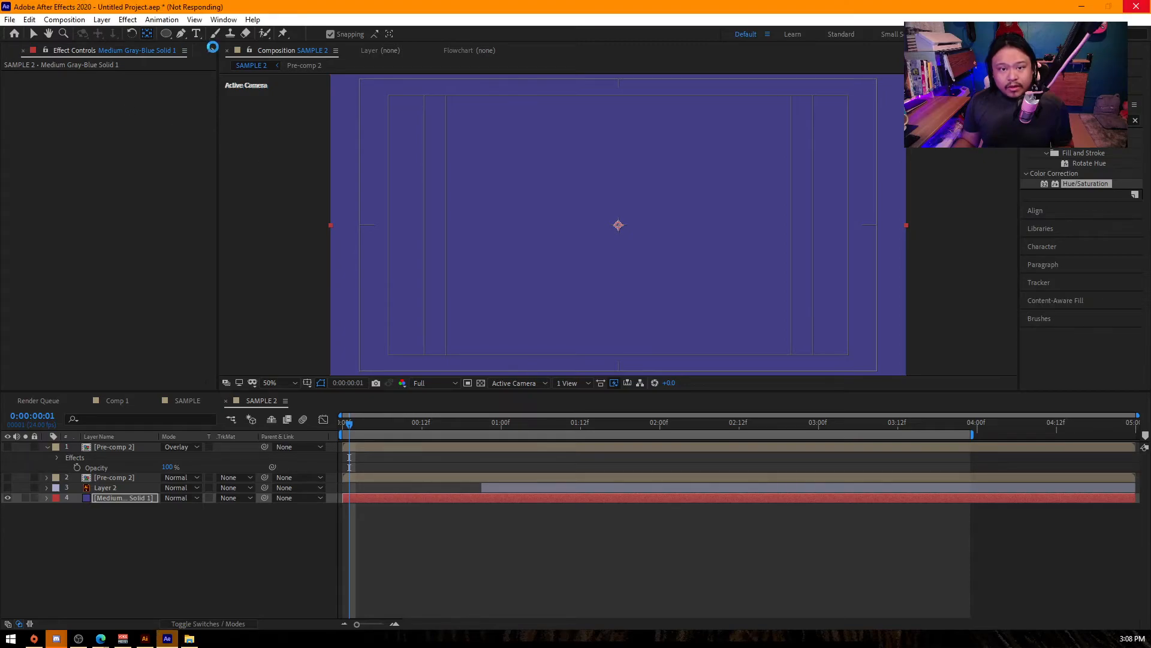
pyautogui.click(211, 50)
pyautogui.hotkey('ctrl', '/')
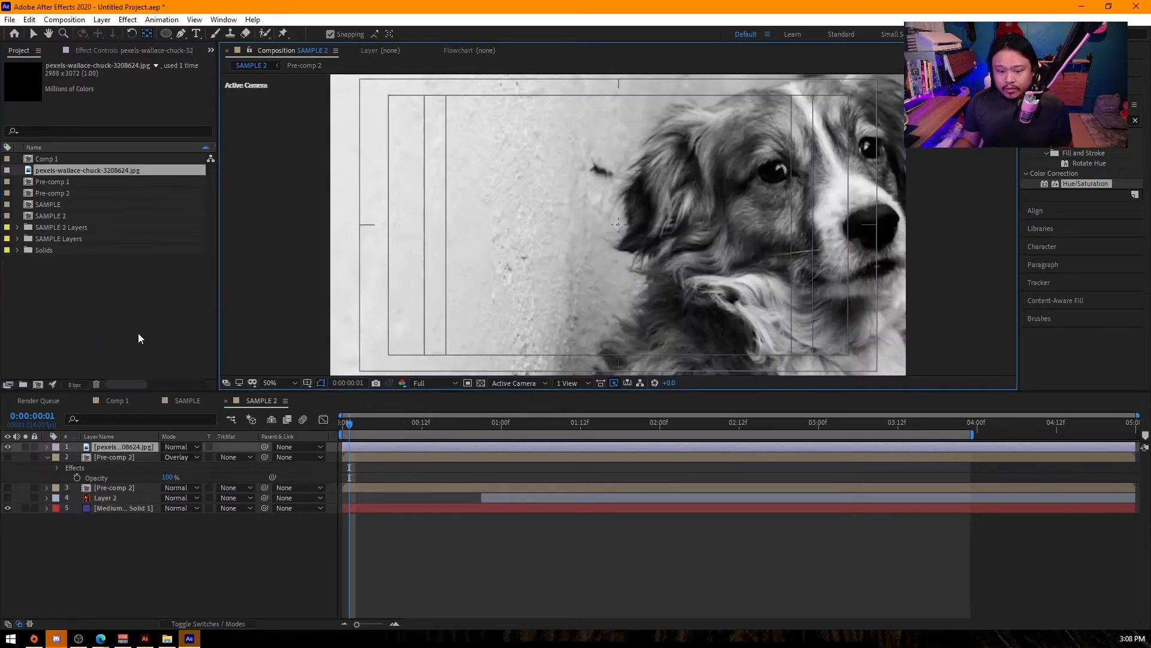
# - Scale the dog photo layer to 65% and enlarge the composition viewing area
pyautogui.scroll(-2, 620, 248)
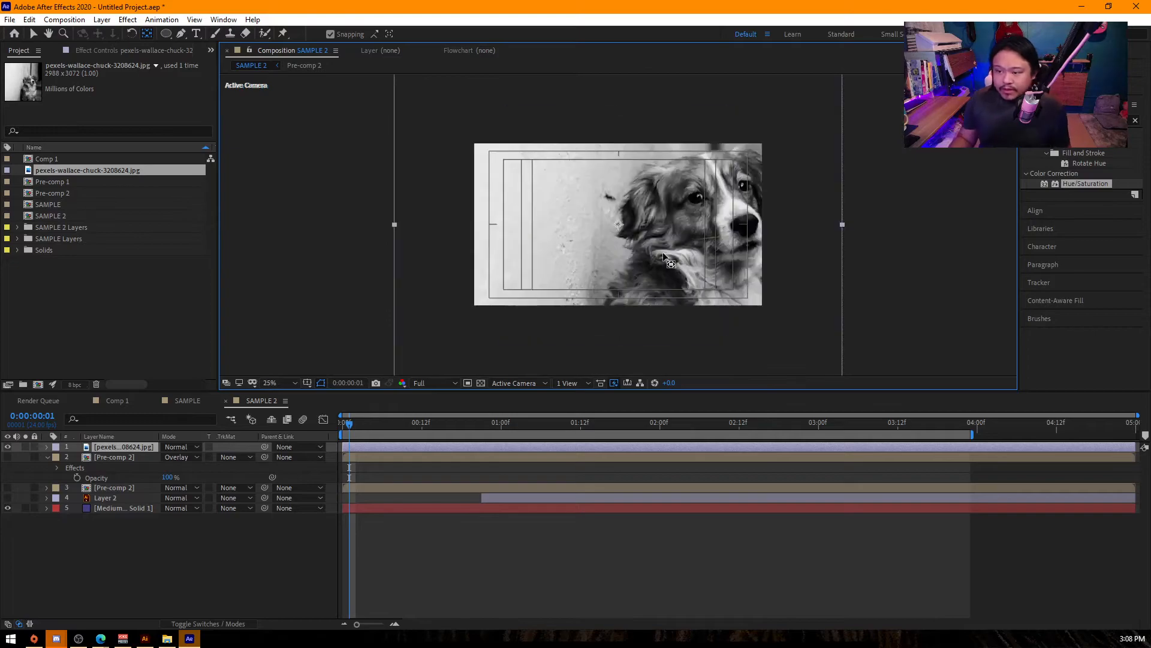
pyautogui.press('s')
pyautogui.moveTo(194, 457); pyautogui.dragTo(179, 457)
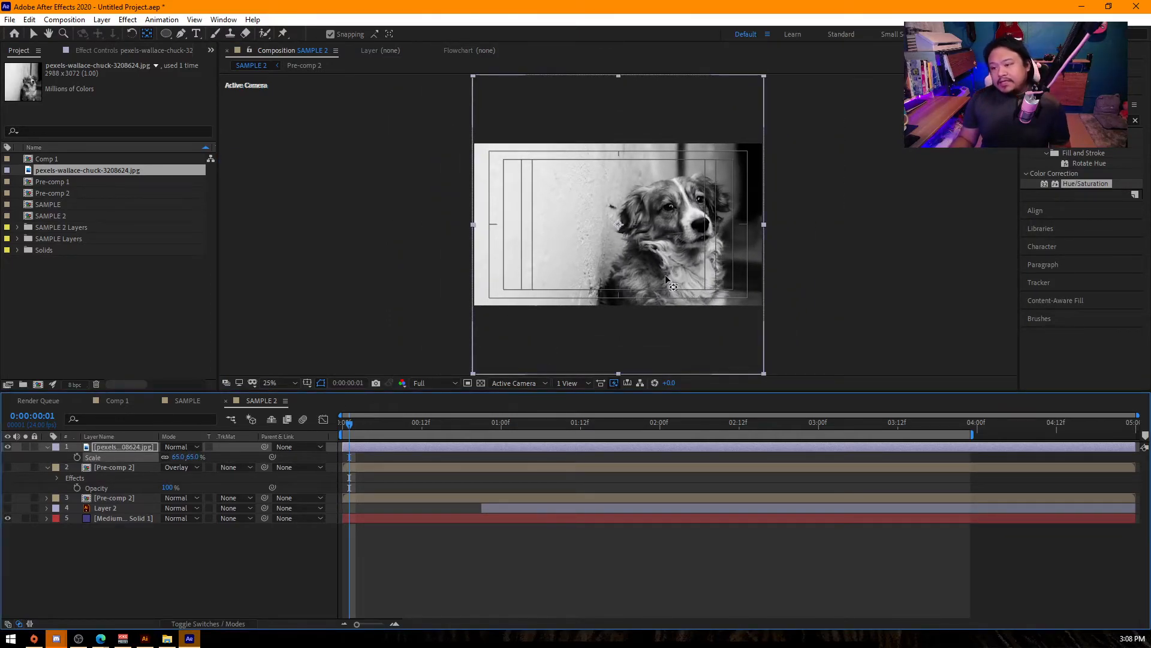
pyautogui.scroll(2, 655, 269)
pyautogui.scroll(-2, 733, 289)
pyautogui.scroll(2, 765, 283)
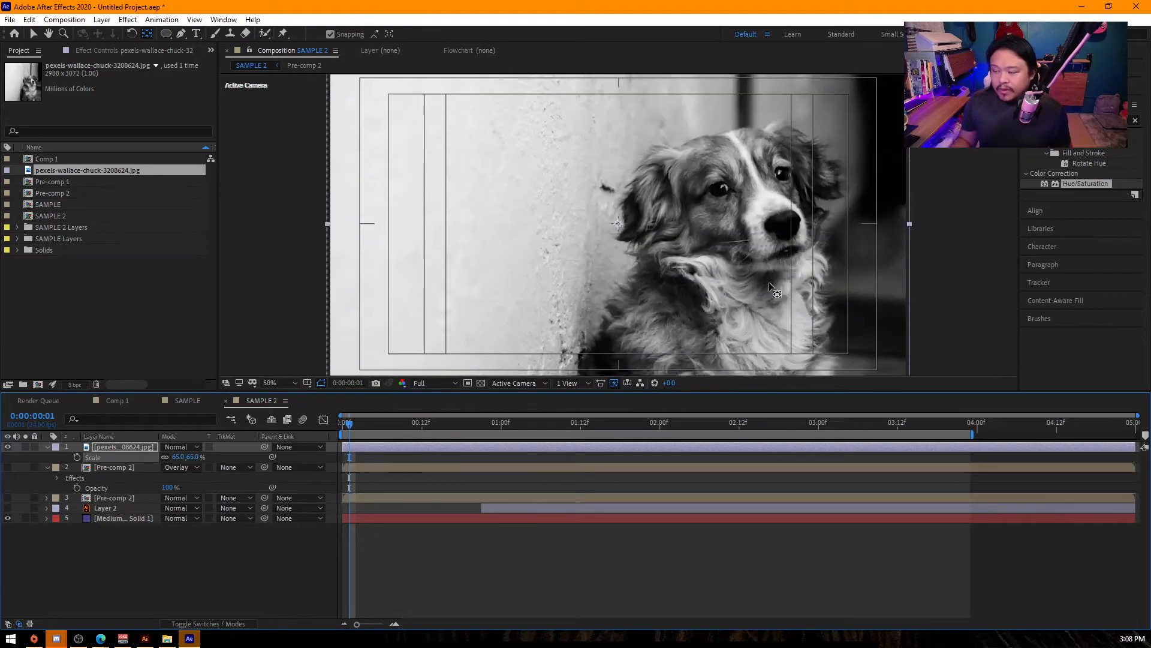
pyautogui.moveTo(502, 396); pyautogui.dragTo(501, 458)
pyautogui.click(293, 372)
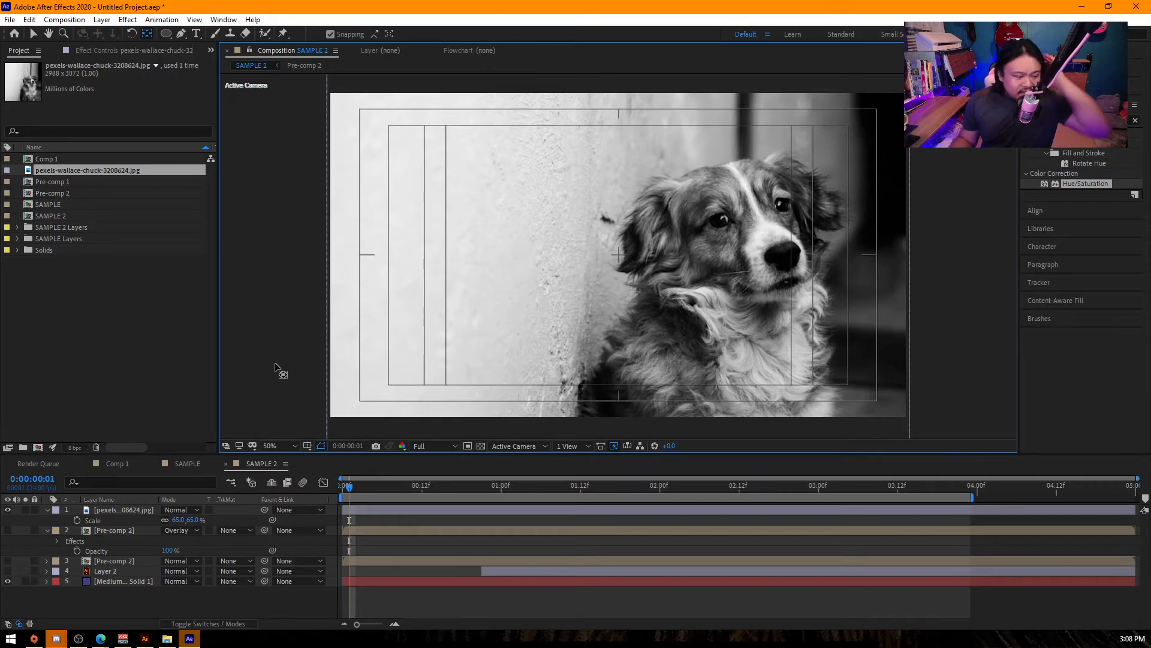
# - Draw a circle with a black fill and no stroke on a new shape layer, partly covering the dog's head
pyautogui.click(243, 597)
pyautogui.click(168, 37)
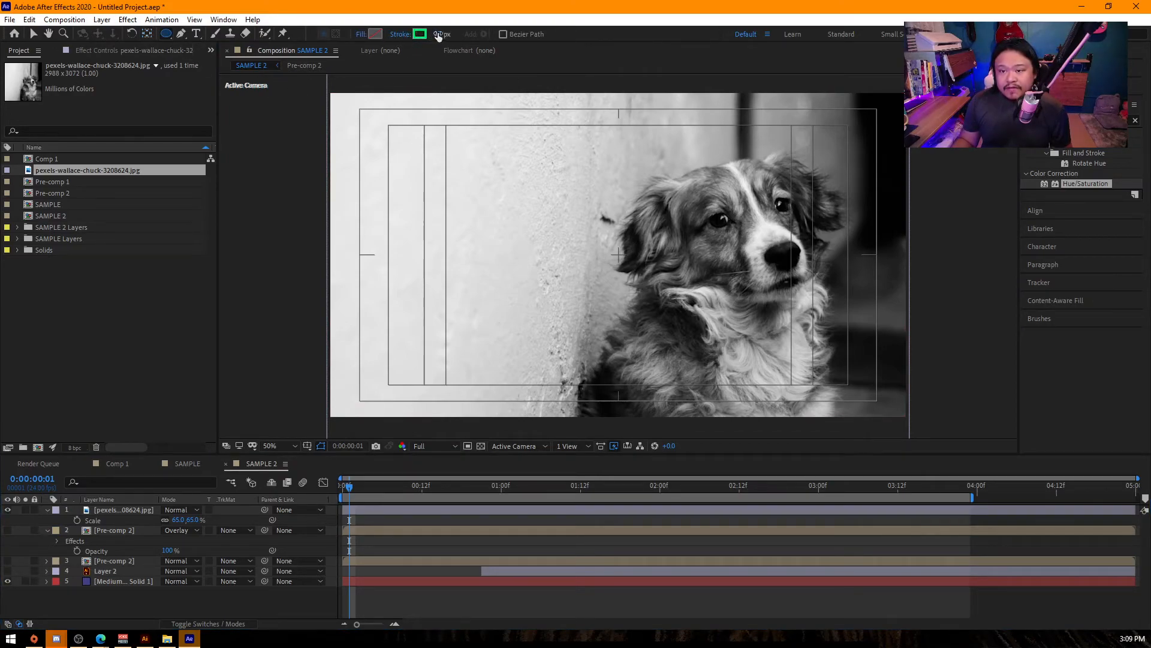
pyautogui.click(409, 34)
pyautogui.click(20, 34)
pyautogui.click(62, 103)
pyautogui.click(376, 35)
pyautogui.moveTo(68, 66); pyautogui.dragTo(0, 187)
pyautogui.click(278, 32)
pyautogui.moveTo(575, 127); pyautogui.dragTo(782, 252)
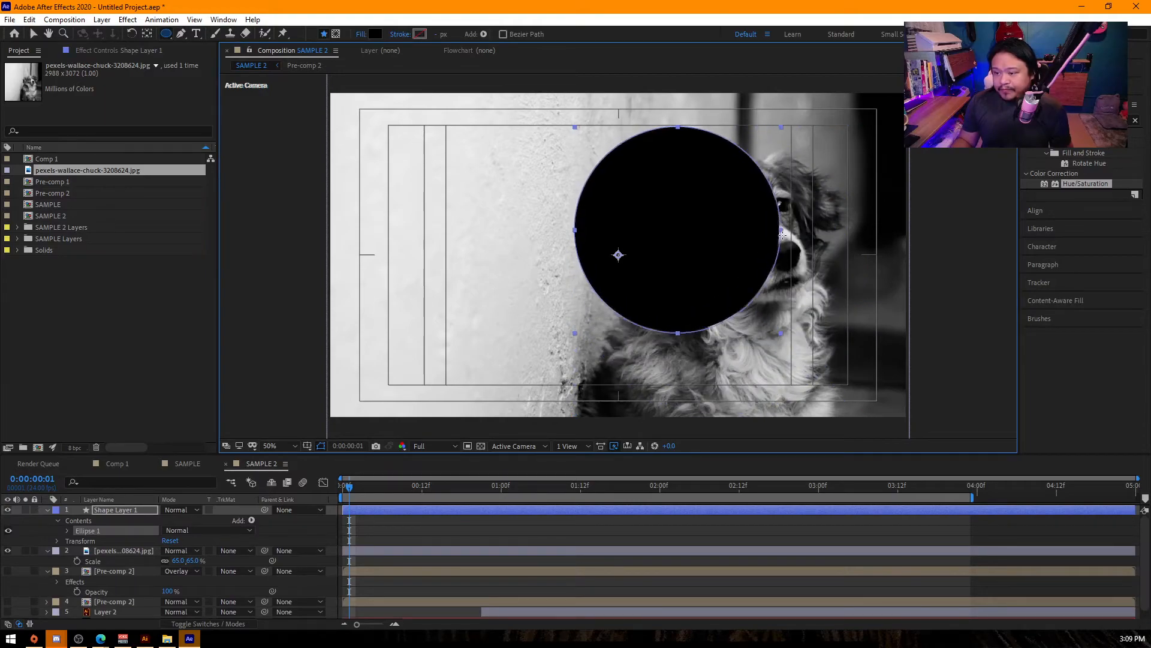
# - Move the circle's anchor point to its centre and reposition the circle over the dog's face
pyautogui.press('t')
pyautogui.press('v')
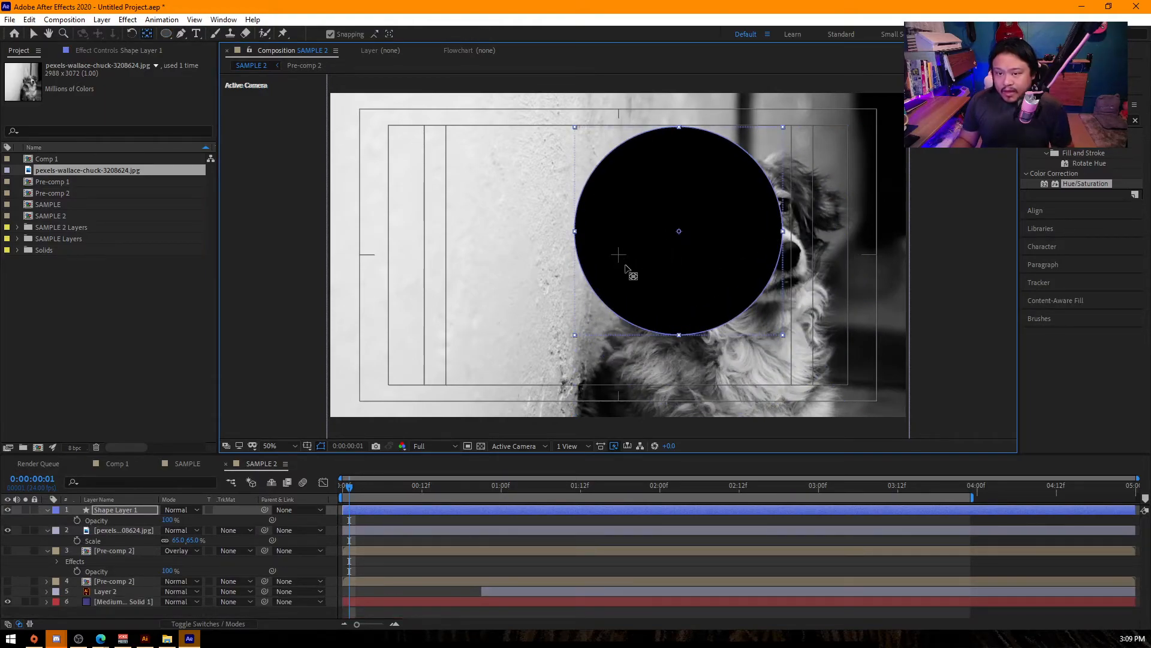
pyautogui.press('v')
pyautogui.click(110, 511)
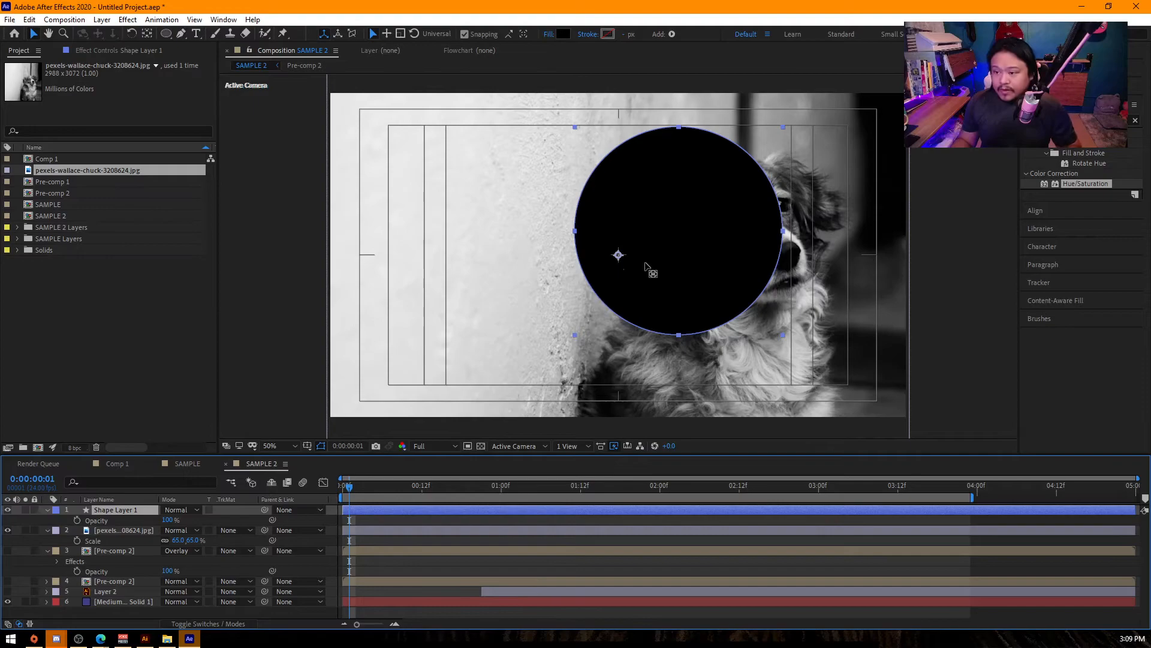
pyautogui.press('y')
pyautogui.moveTo(618, 254); pyautogui.dragTo(678, 230)
pyautogui.press('v')
pyautogui.moveTo(690, 276); pyautogui.dragTo(761, 251)
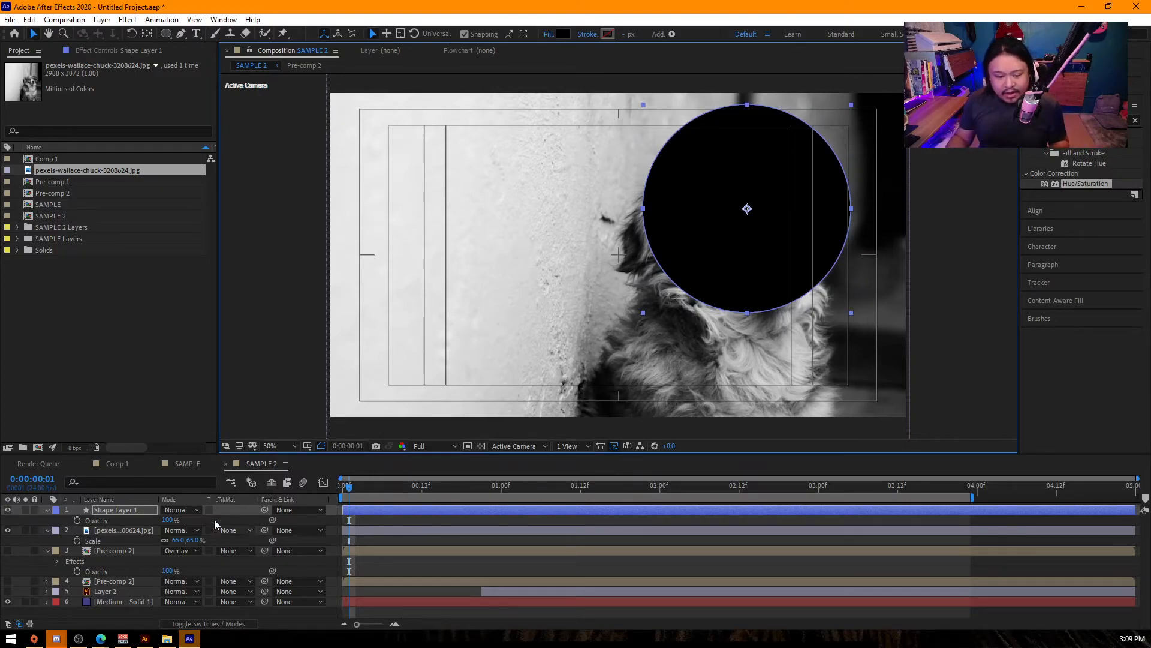
# - Delete both Pre-comp 2 layers, Layer 2 and the solid layer from SAMPLE 2
pyautogui.click(127, 552)
pyautogui.keyDown('shift'); pyautogui.click(134, 602); pyautogui.keyUp('shift')
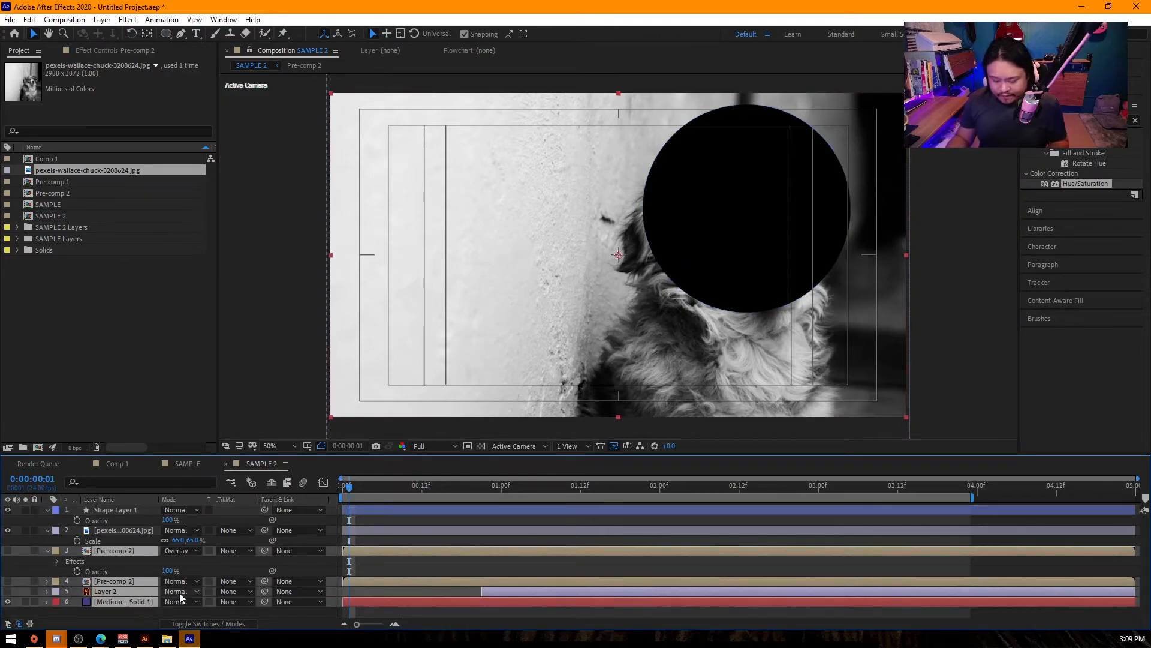
pyautogui.press('Delete')
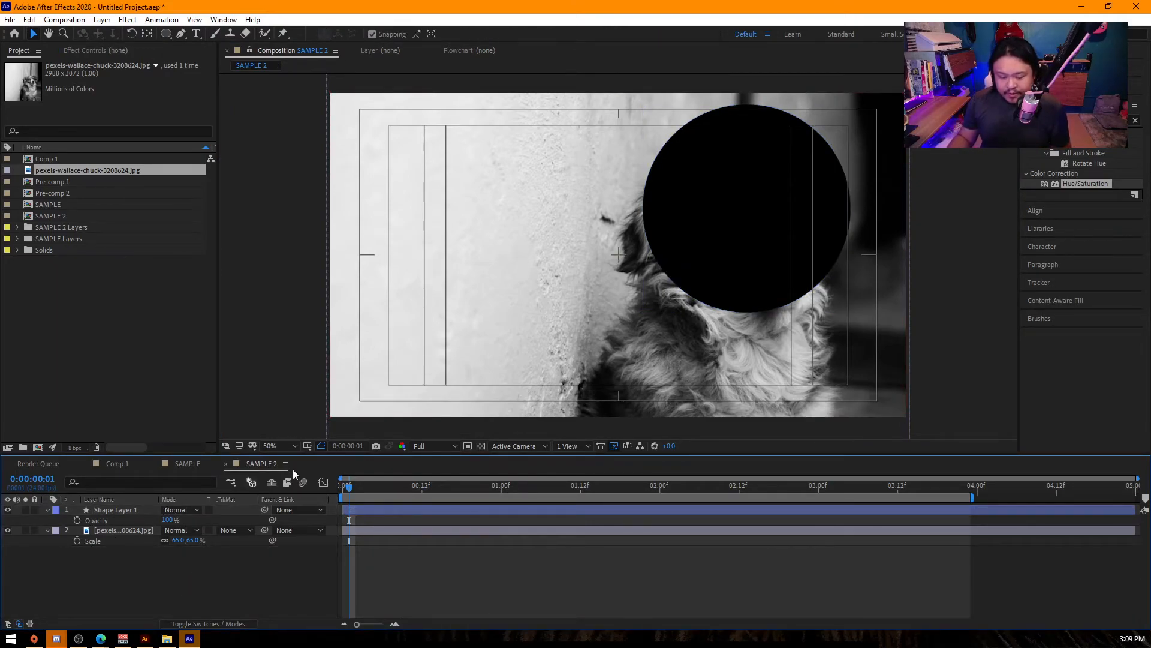
# - Nudge the circle down and towards the dog's ear so it sits more centrally over the head
pyautogui.click(764, 236)
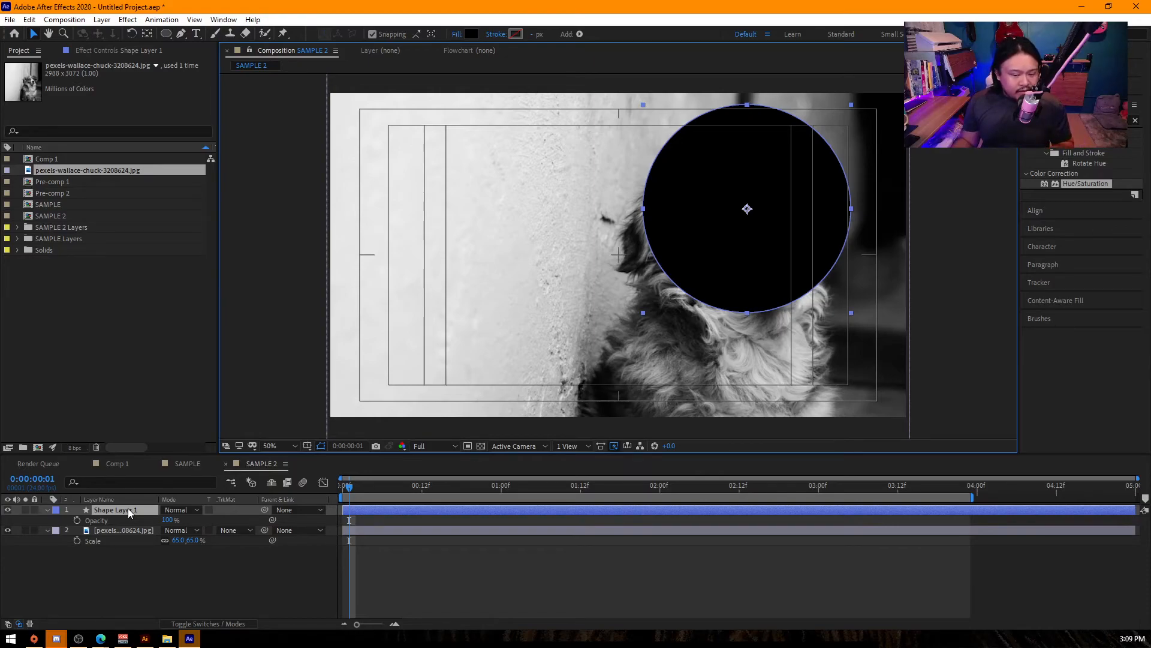
pyautogui.click(124, 530)
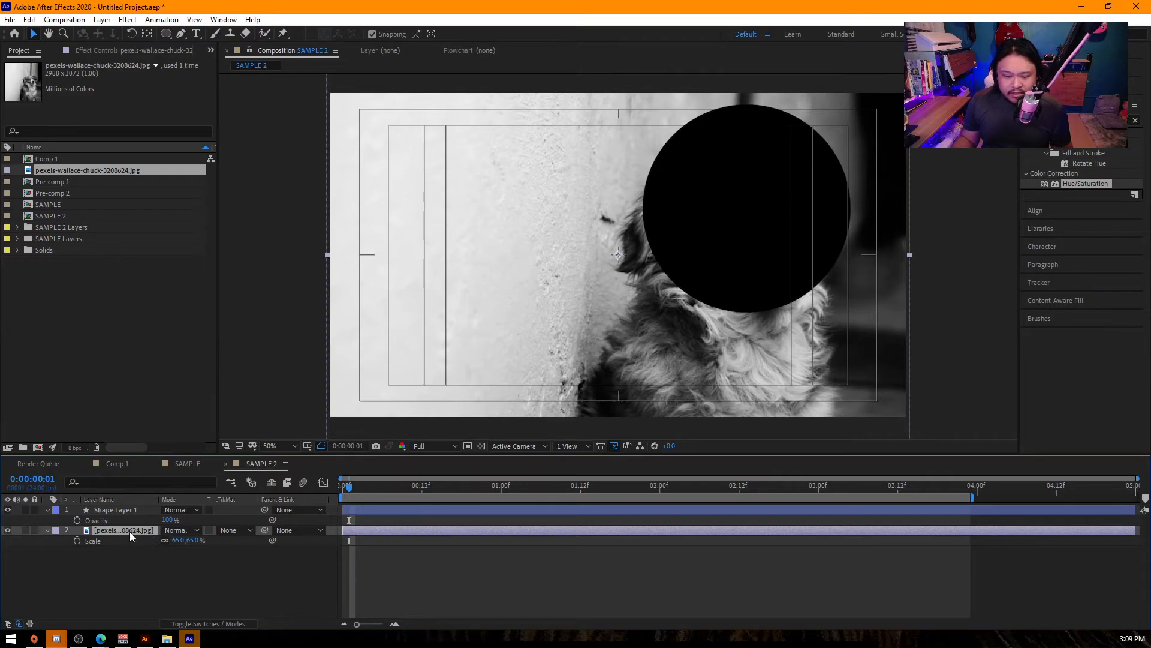
pyautogui.click(708, 229)
pyautogui.hotkey('ctrl', 'shift', 'a')
pyautogui.moveTo(728, 223); pyautogui.dragTo(714, 232)
# - Set the dog photo layer's track matte to Alpha Matte "Shape Layer 1"
pyautogui.click(114, 531)
pyautogui.click(233, 624)
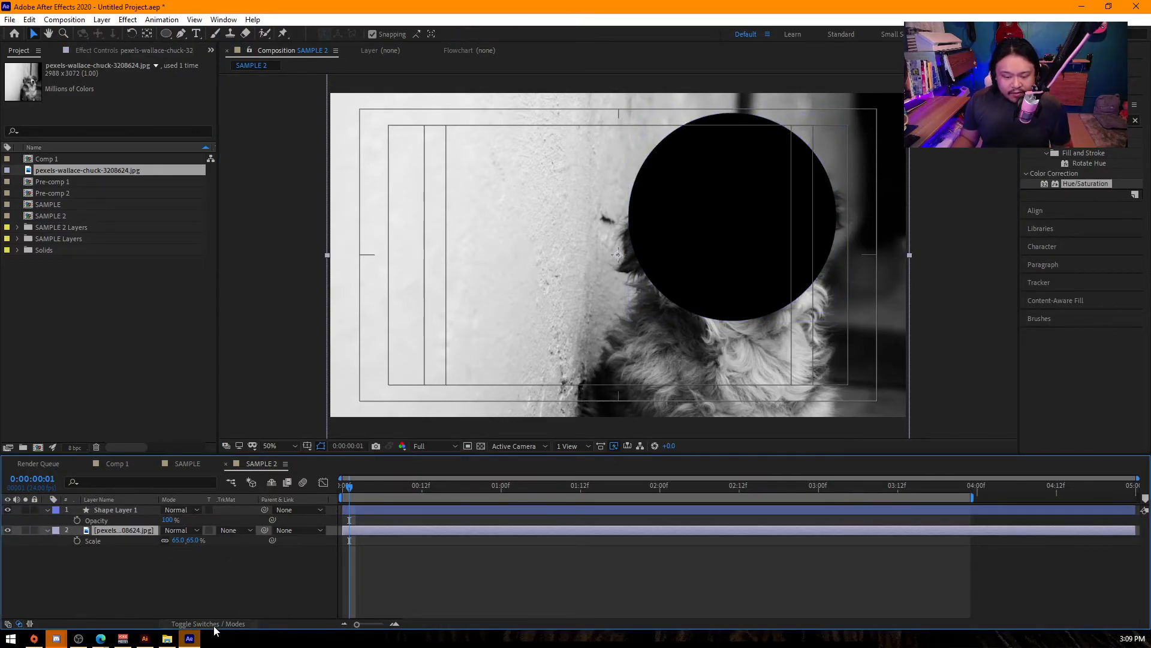
pyautogui.click(214, 624)
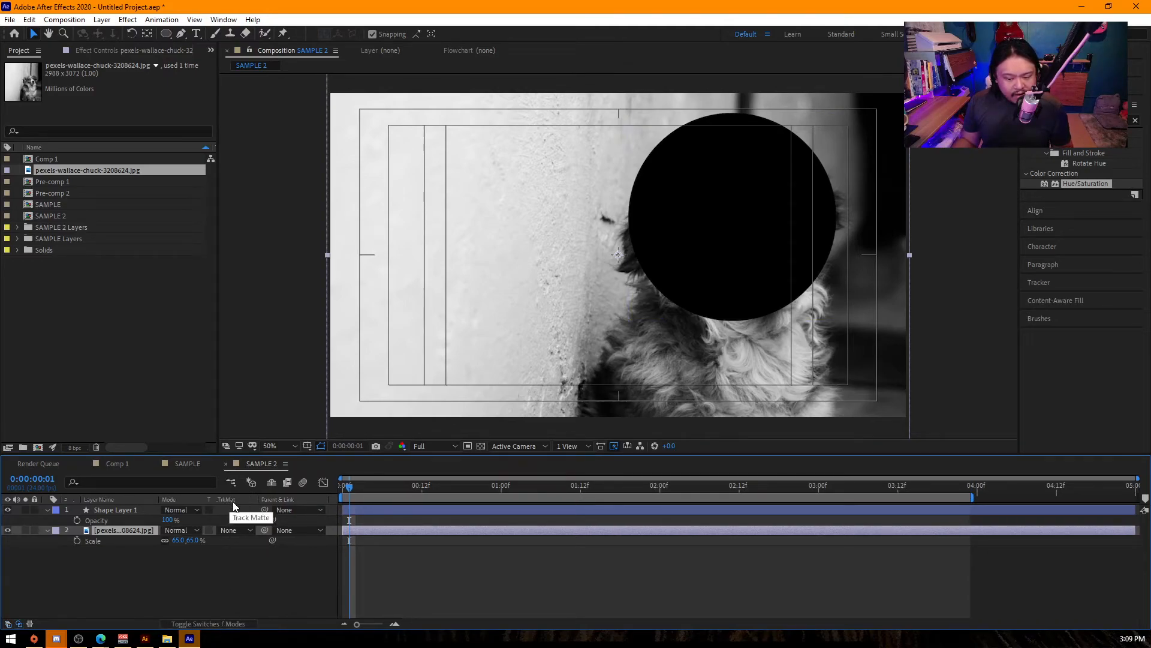
pyautogui.click(214, 508)
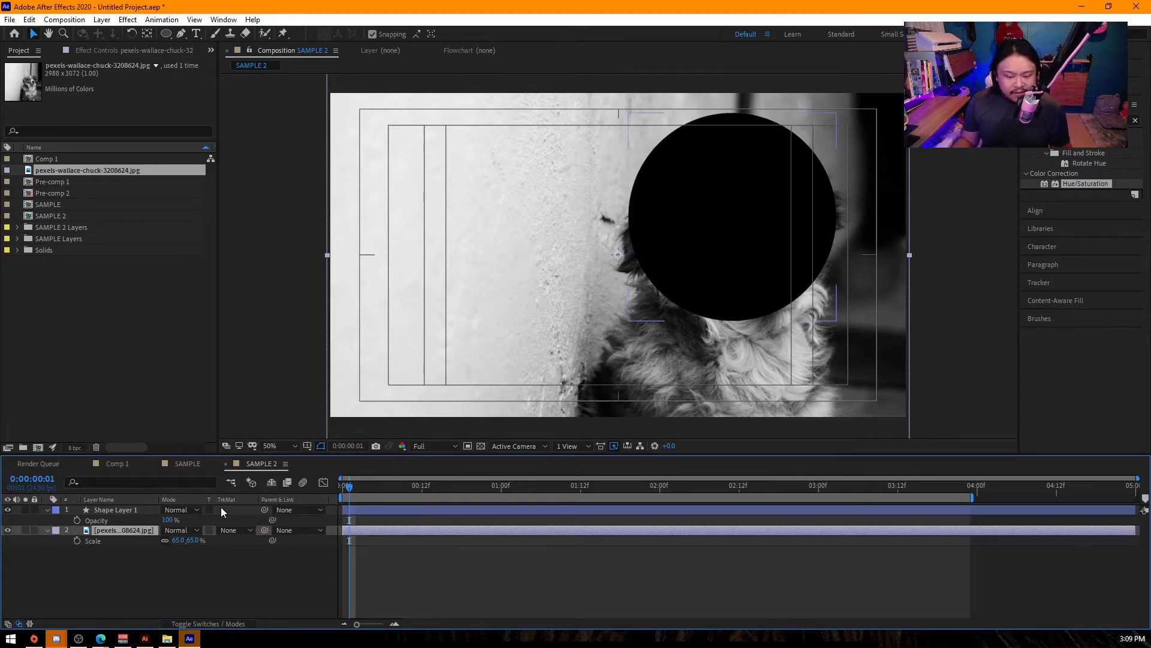
pyautogui.click(229, 532)
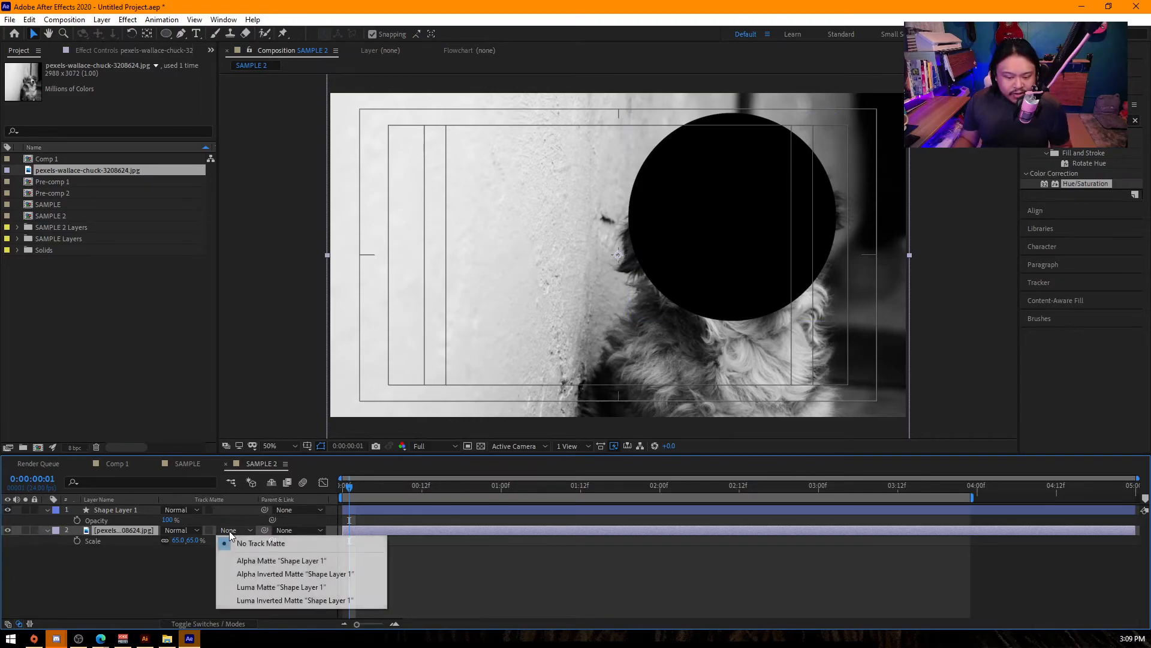
pyautogui.click(261, 561)
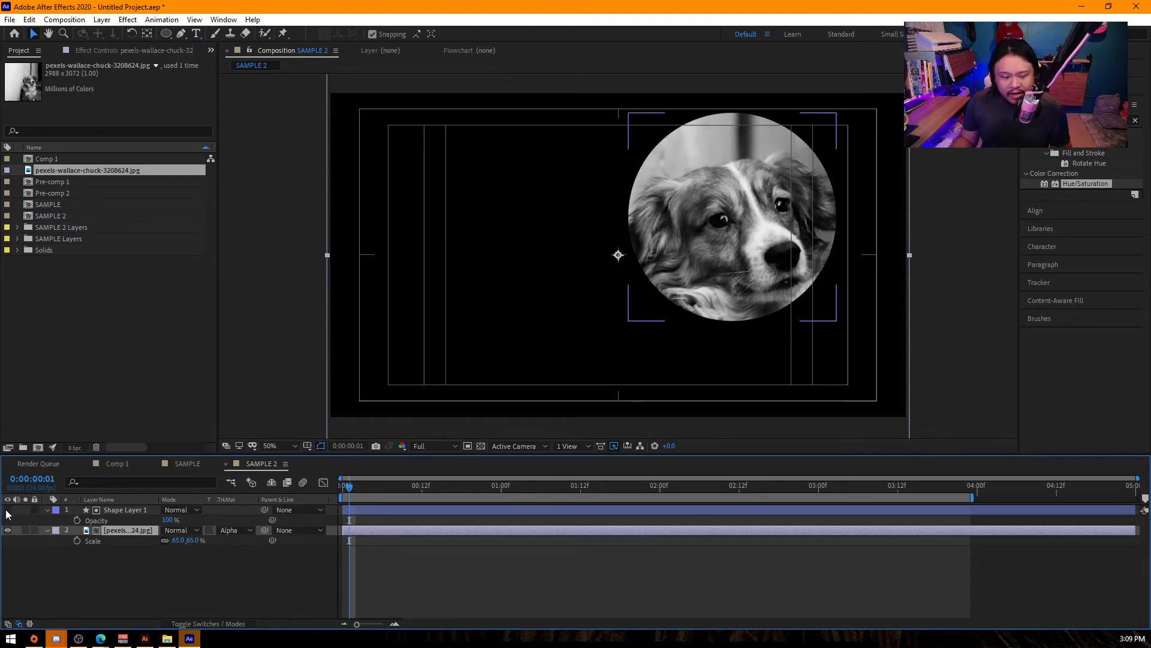
# - Try shifting the dog photo slightly inside the circular matte
pyautogui.click(76, 514)
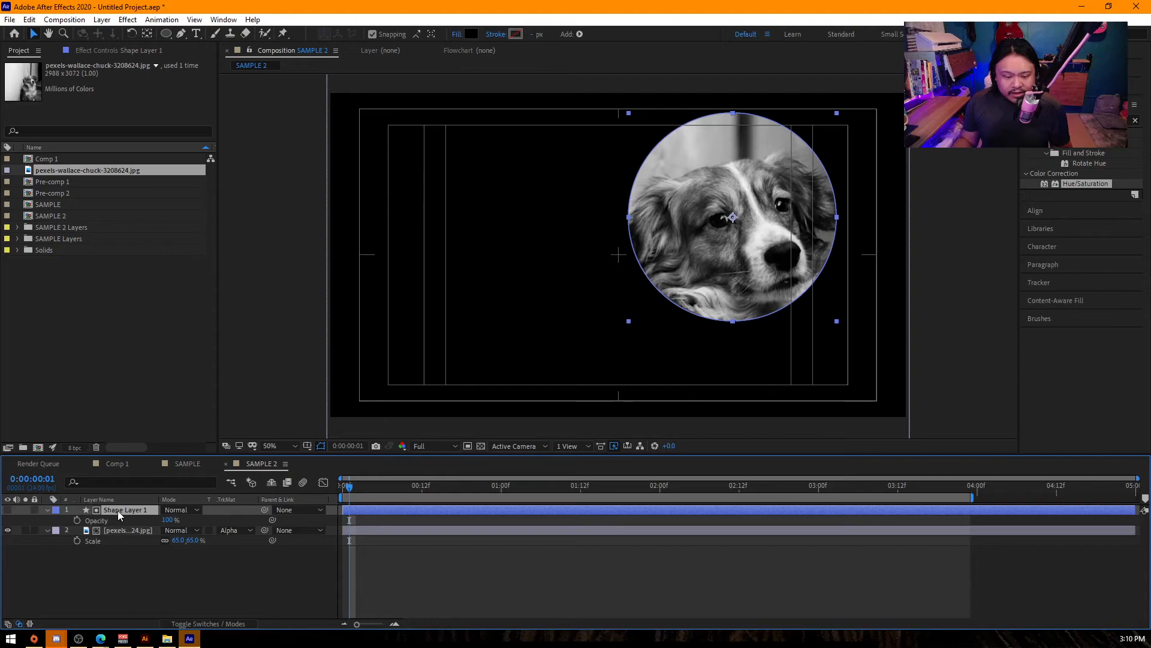
pyautogui.click(114, 531)
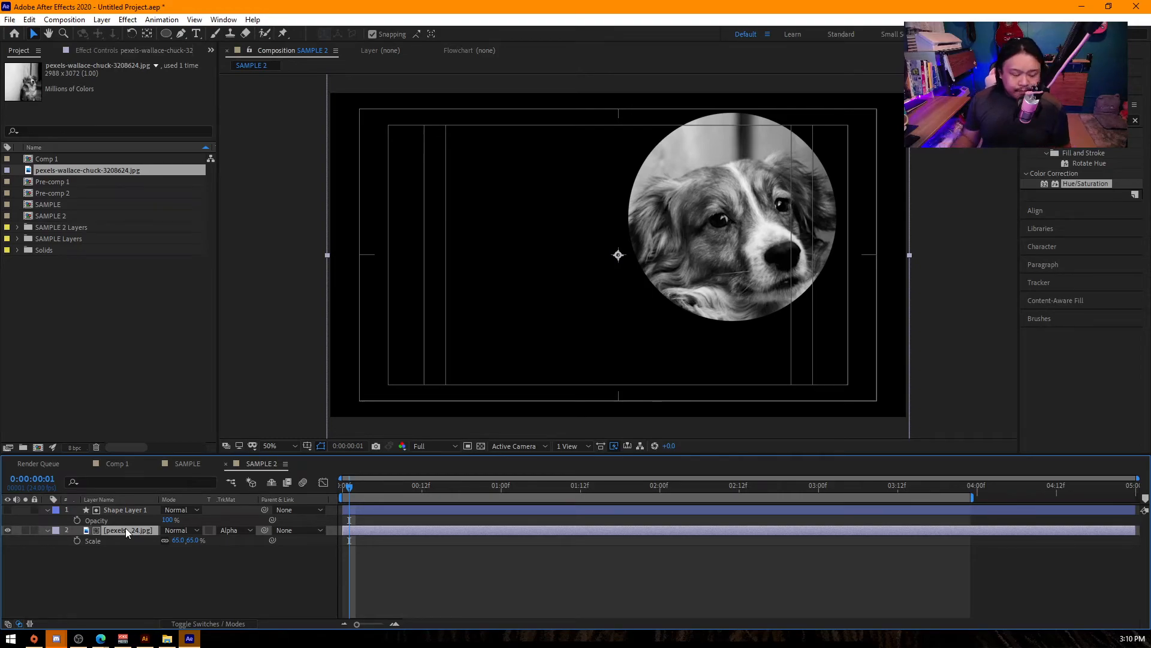
pyautogui.moveTo(719, 275)
pyautogui.mouseDown()
pyautogui.moveTo(730, 283)
pyautogui.moveTo(723, 266)
pyautogui.mouseUp()
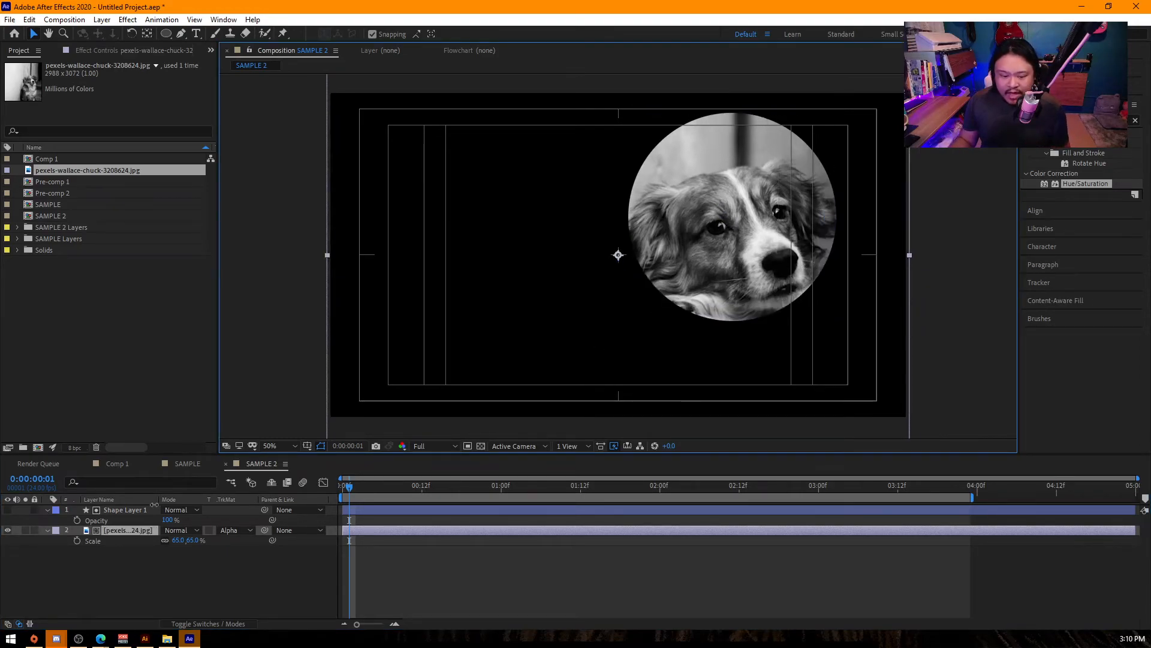
# - Move the circle matte to position 1356, 459 and scale it up to frame more of the dog's head
pyautogui.click(113, 510)
pyautogui.press('p')
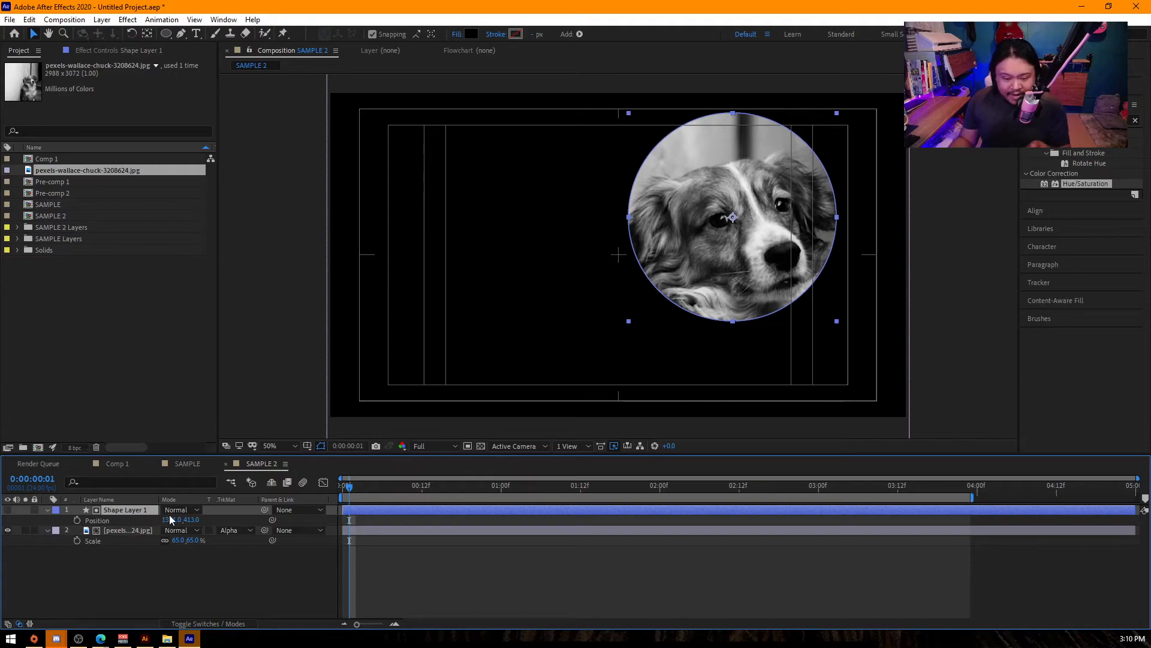
pyautogui.moveTo(193, 519); pyautogui.dragTo(224, 519)
pyautogui.click(164, 520)
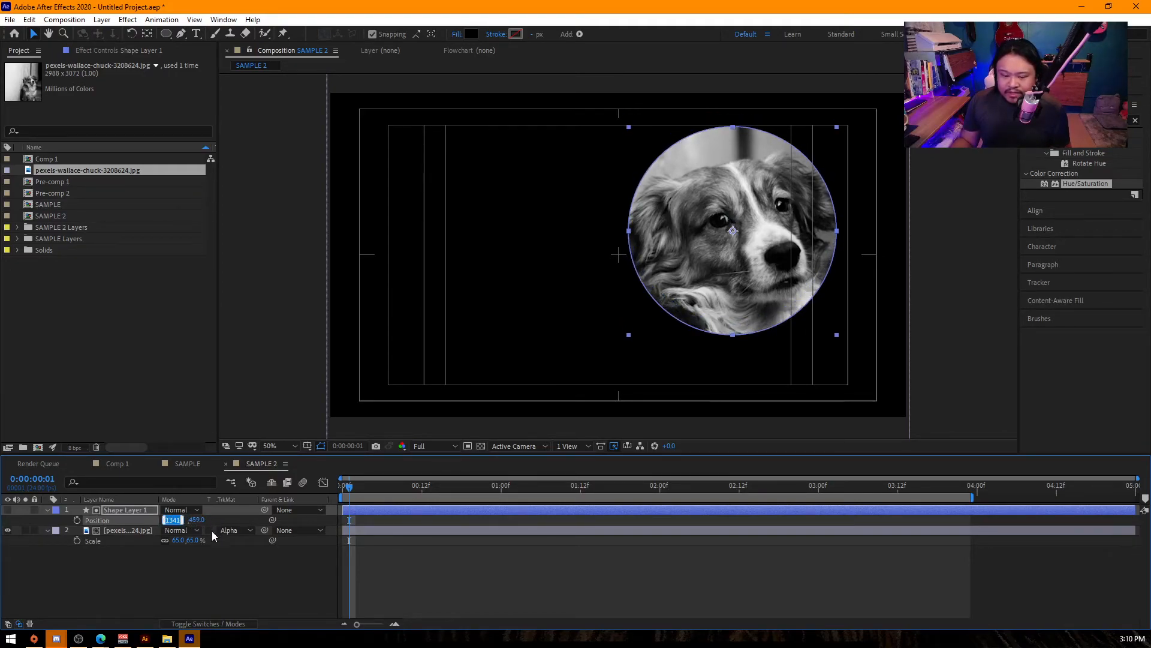
pyautogui.write('884')
pyautogui.press('Return')
pyautogui.moveTo(170, 519); pyautogui.dragTo(231, 545)
pyautogui.press('s')
pyautogui.press('p')
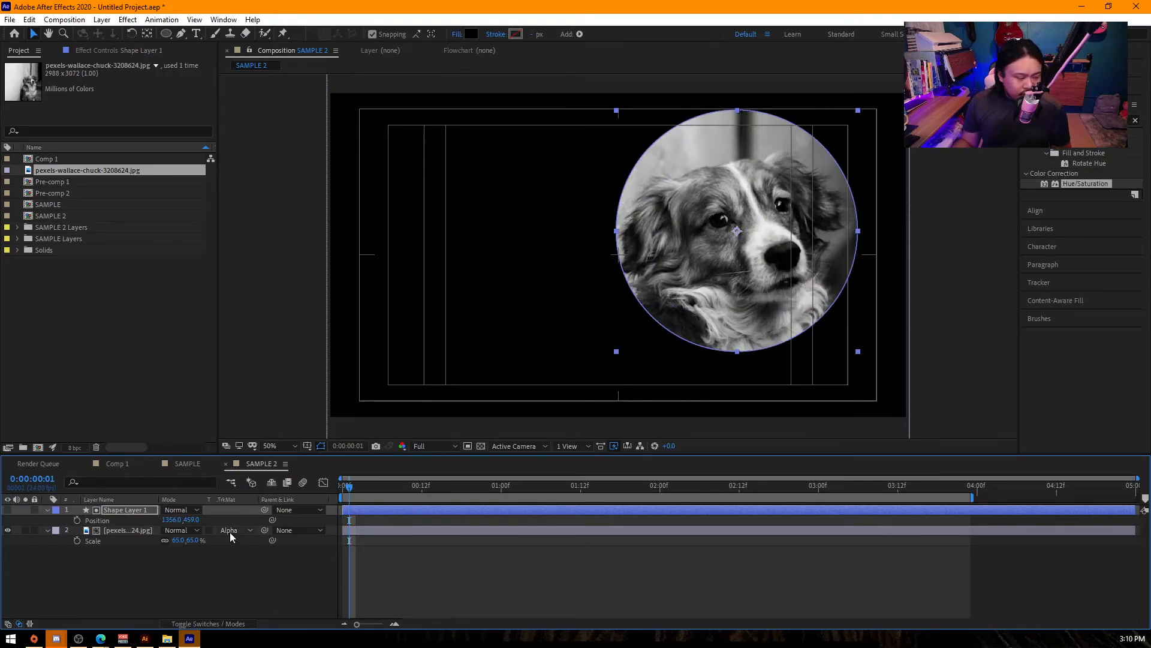
# - Switch the dog photo's track matte to Alpha Inverted Matte and move the circle to position 1307, 459
pyautogui.click(246, 534)
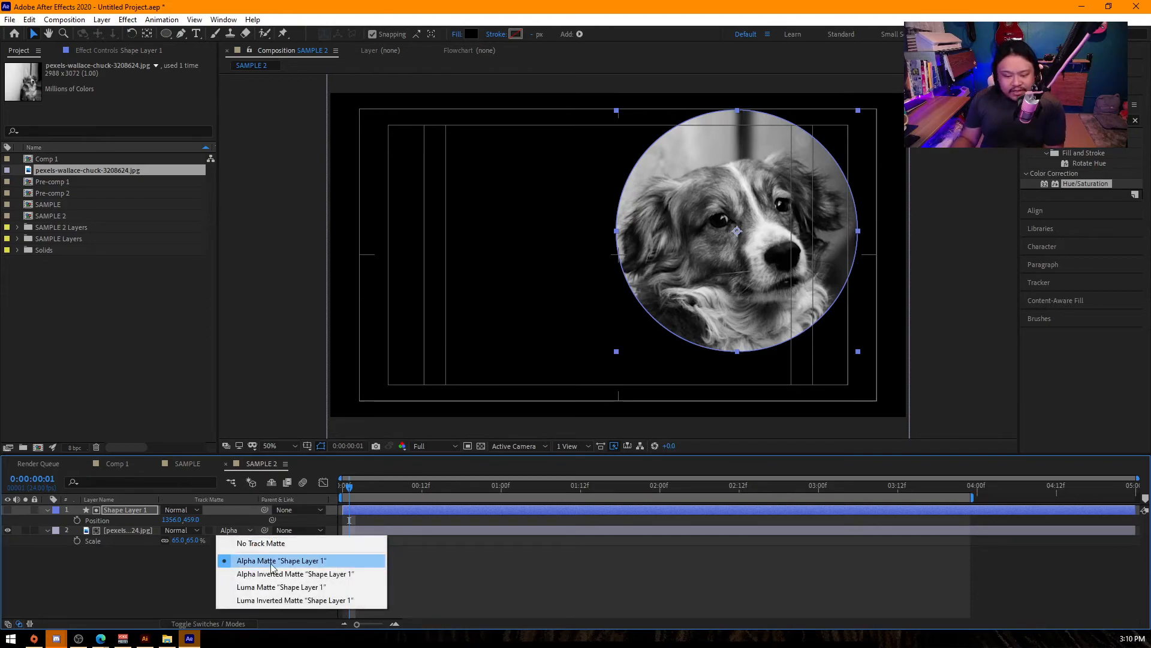
pyautogui.click(287, 574)
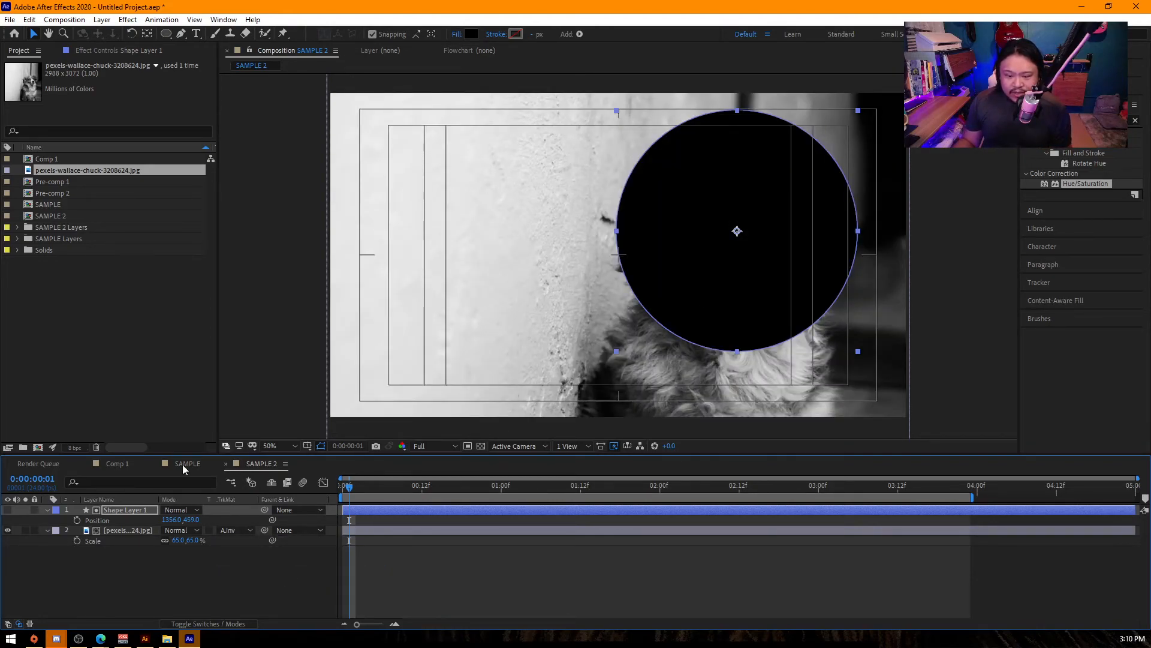
pyautogui.moveTo(173, 520); pyautogui.dragTo(206, 582)
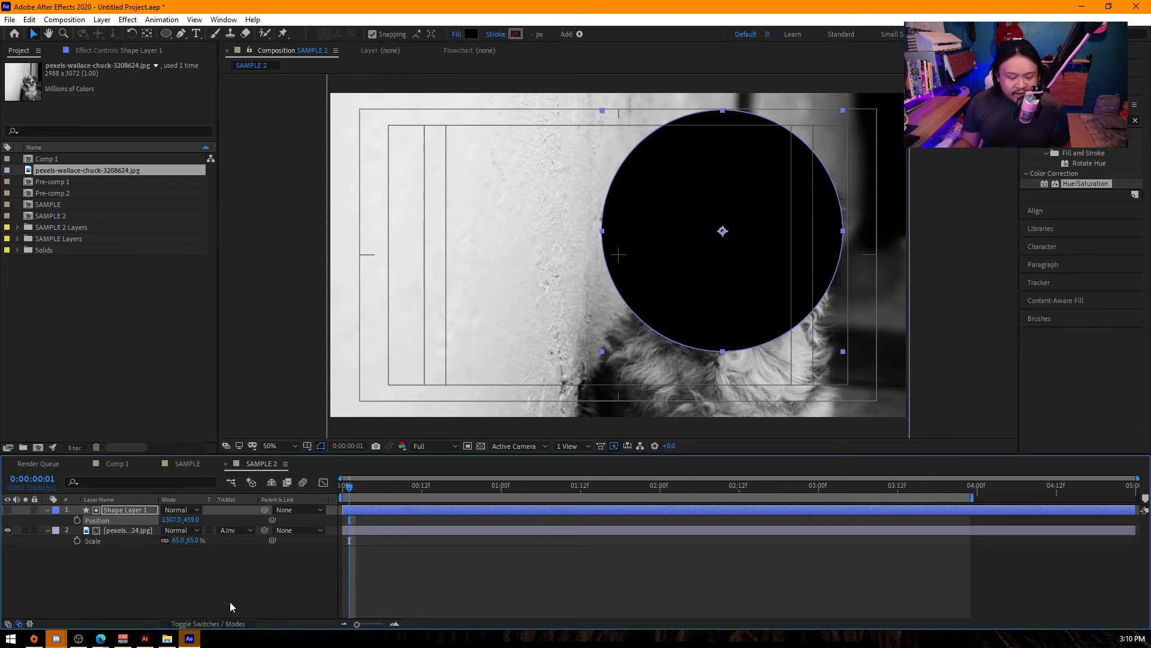
# - Set the dog photo's track matte back to Alpha Matte and move the circle to position 1275, 459
pyautogui.click(230, 532)
pyautogui.click(266, 562)
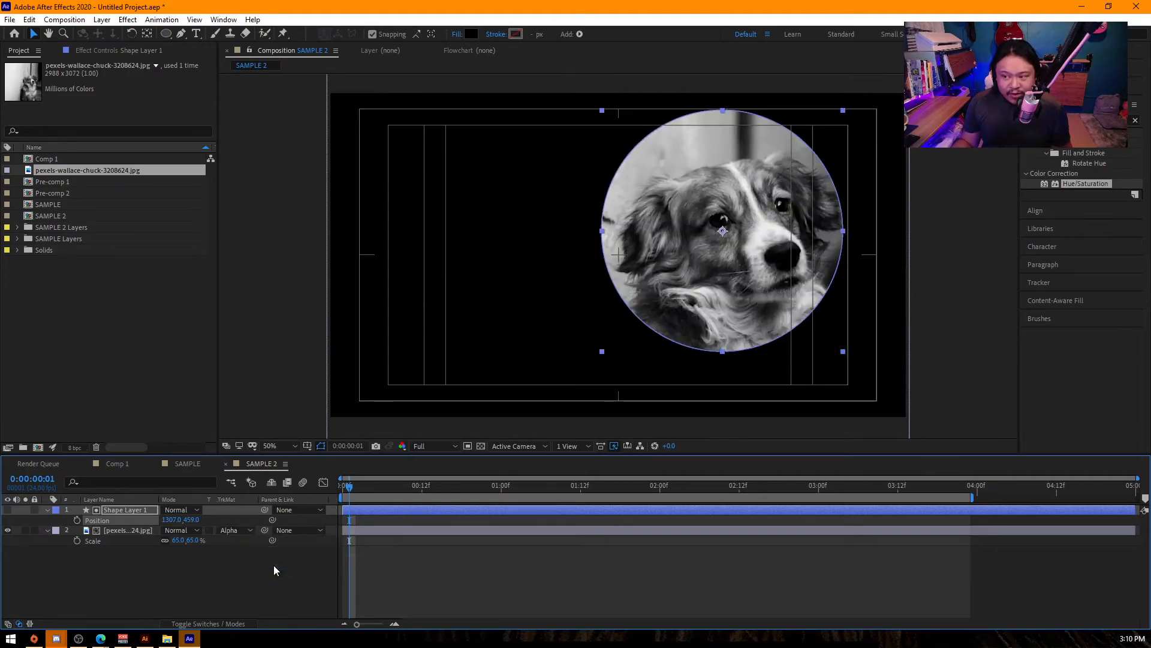
pyautogui.moveTo(173, 520)
pyautogui.mouseDown()
pyautogui.moveTo(198, 523)
pyautogui.moveTo(157, 530)
pyautogui.moveTo(166, 539)
pyautogui.mouseUp()
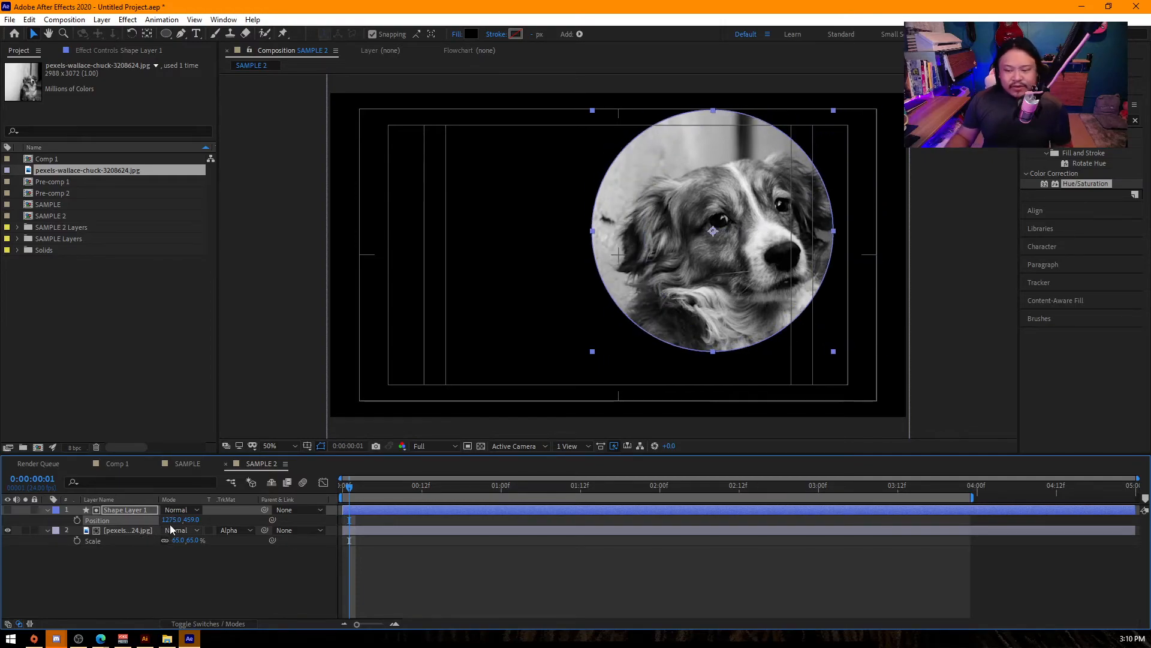
# - Remove the track matte, show only the circle layer with the photo hidden, and turn on the transparency grid
pyautogui.click(8, 510)
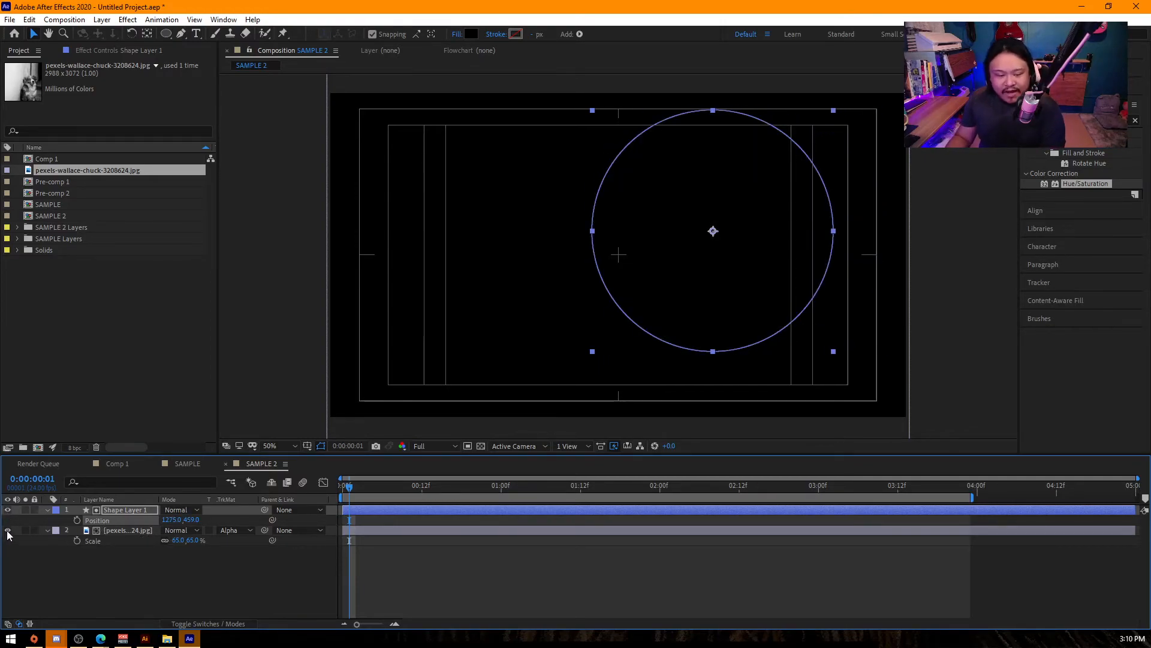
pyautogui.click(231, 531)
pyautogui.click(250, 543)
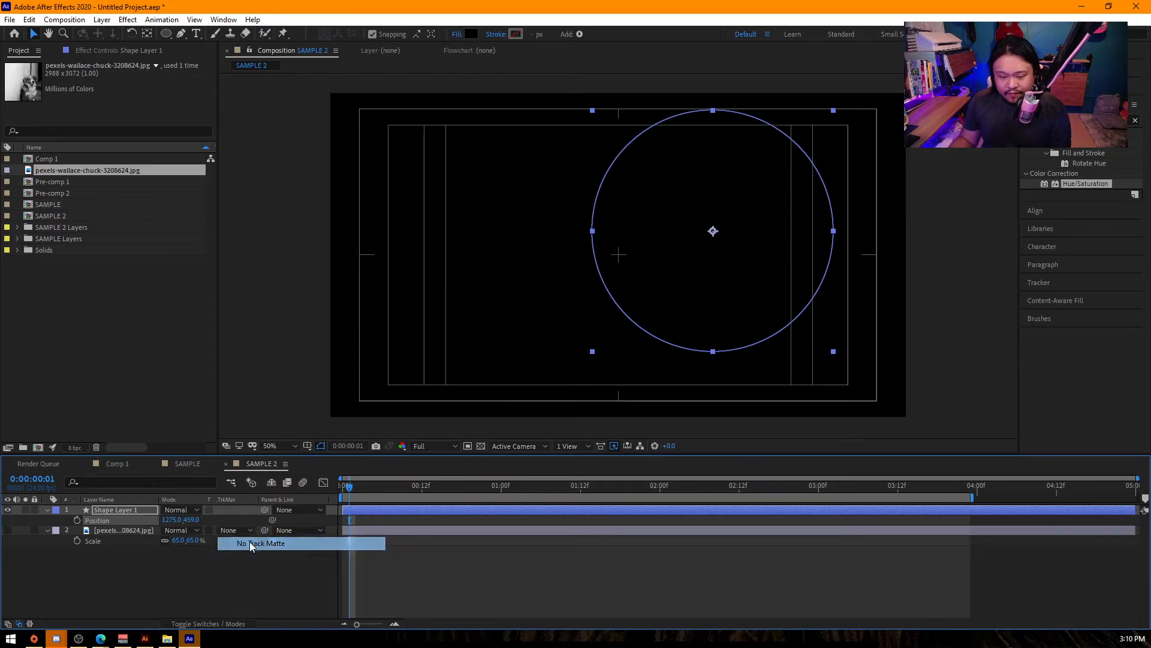
pyautogui.click(480, 446)
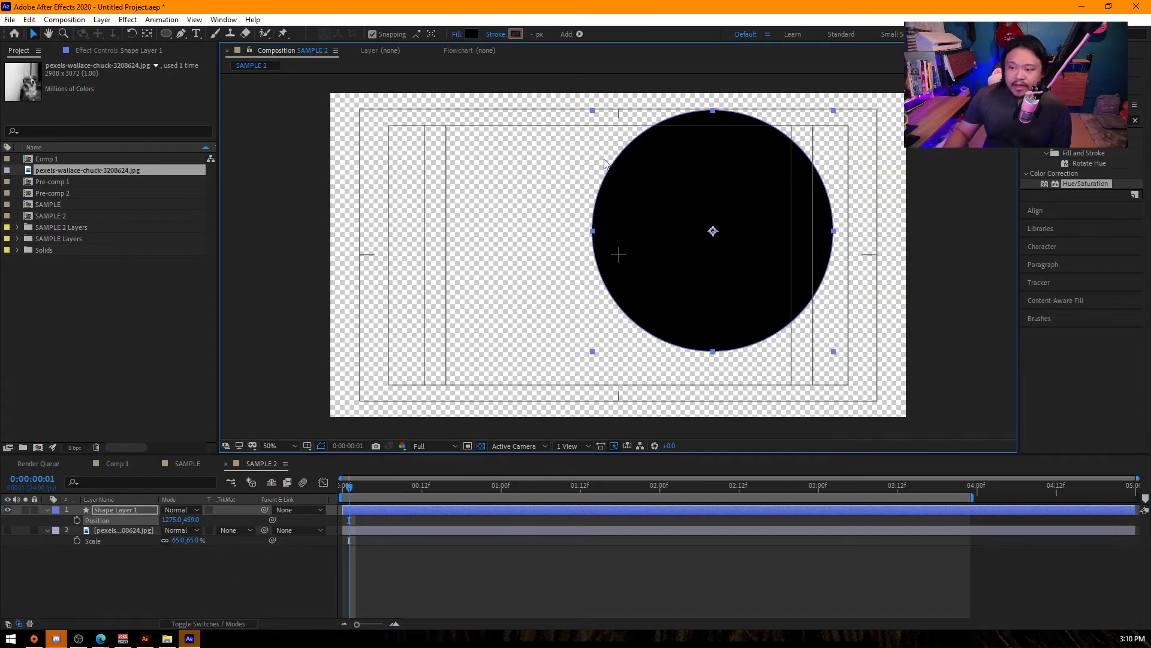
pyautogui.click(561, 175)
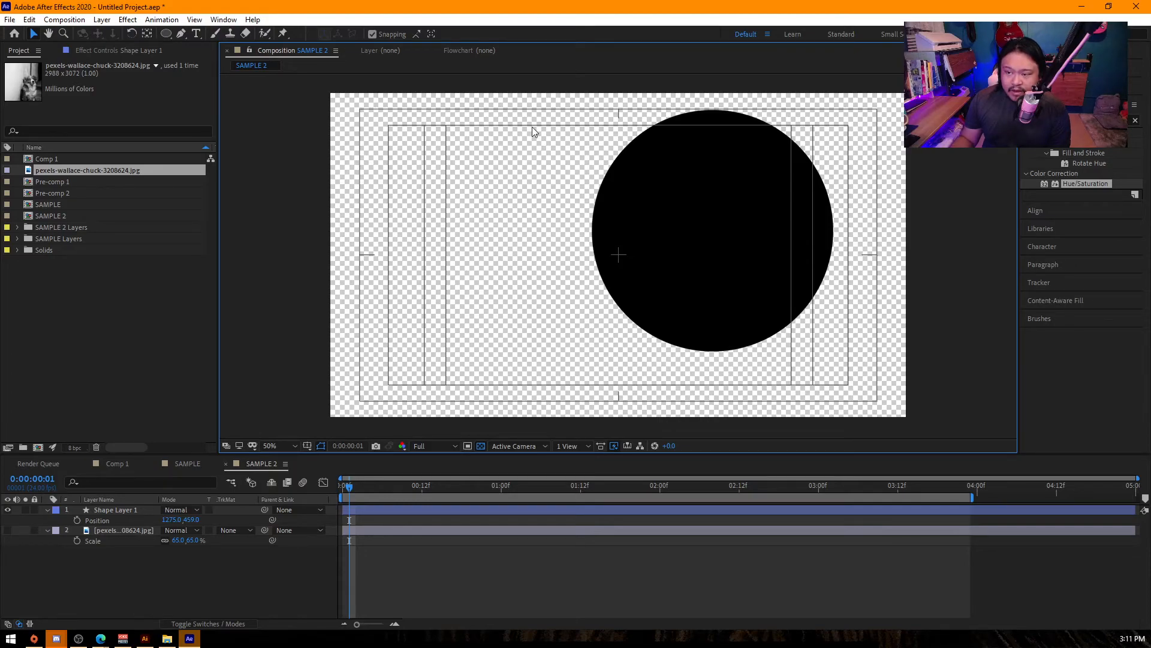
pyautogui.click(723, 190)
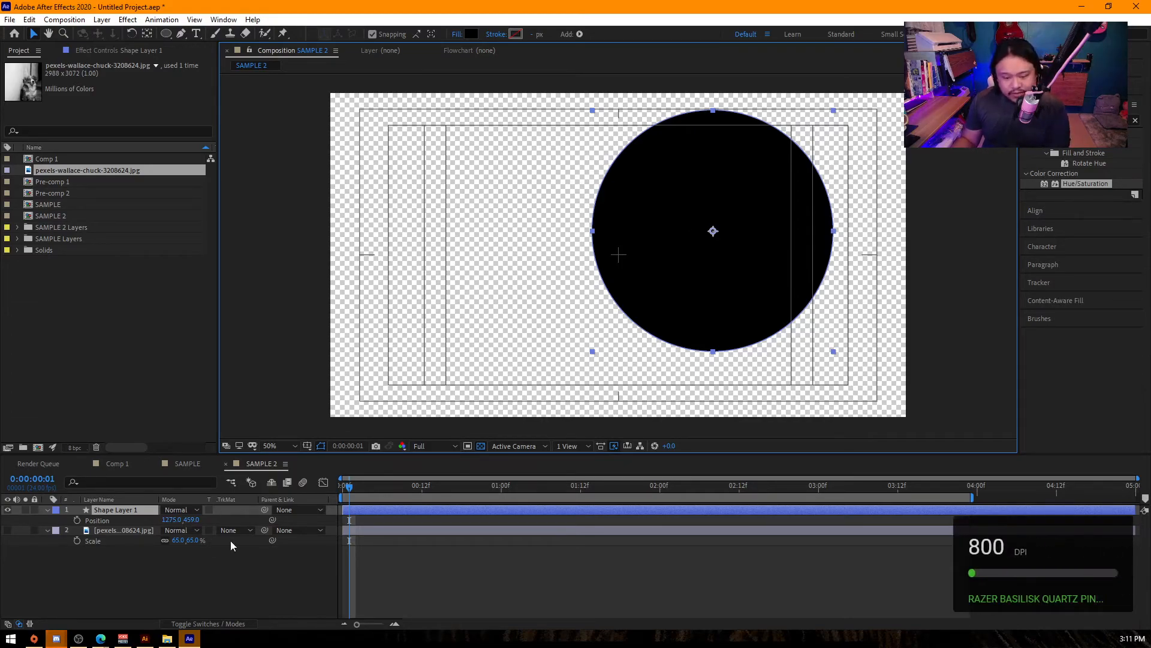
# - Show the dog photo again and reapply Alpha Matte "Shape Layer 1" to it
pyautogui.click(8, 529)
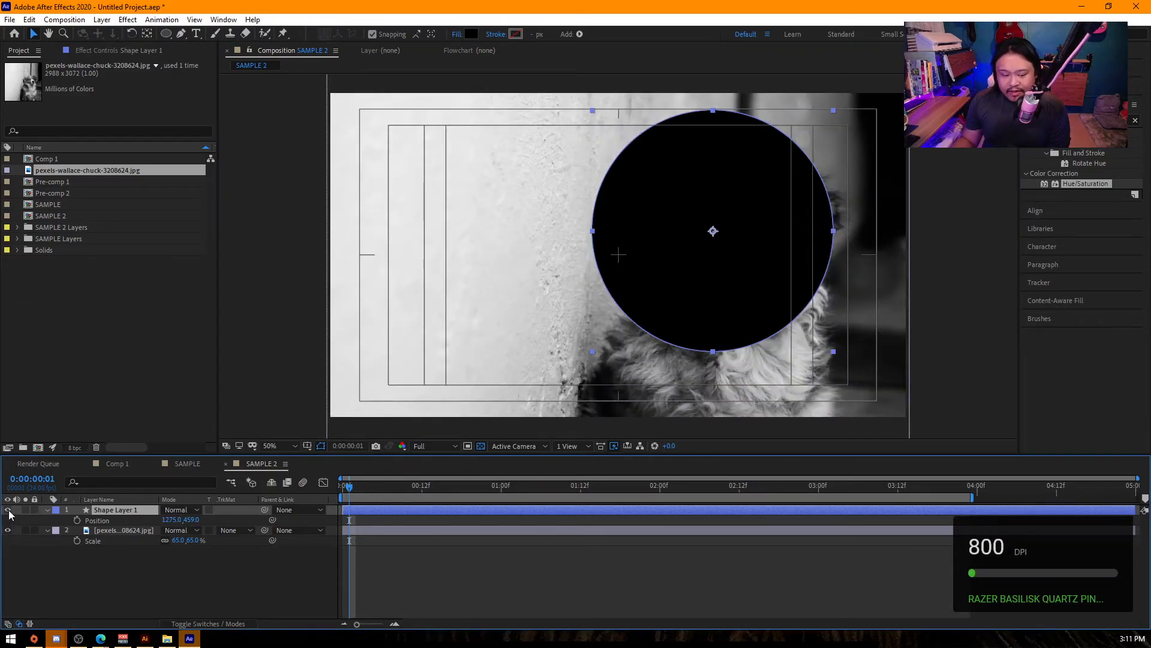
pyautogui.click(9, 510)
pyautogui.click(8, 510)
pyautogui.click(231, 530)
pyautogui.click(279, 560)
pyautogui.click(543, 157)
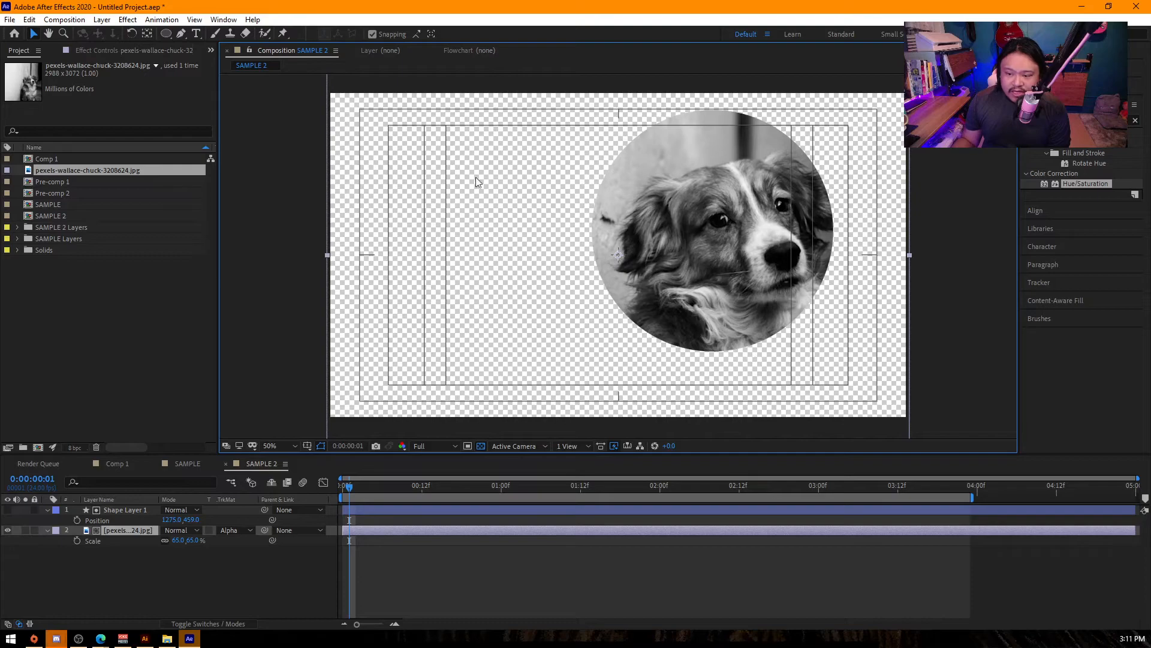
# - Change the dog photo's track matte to Alpha Inverted Matte "Shape Layer 1" and delete the circle's shape layer
pyautogui.click(125, 509)
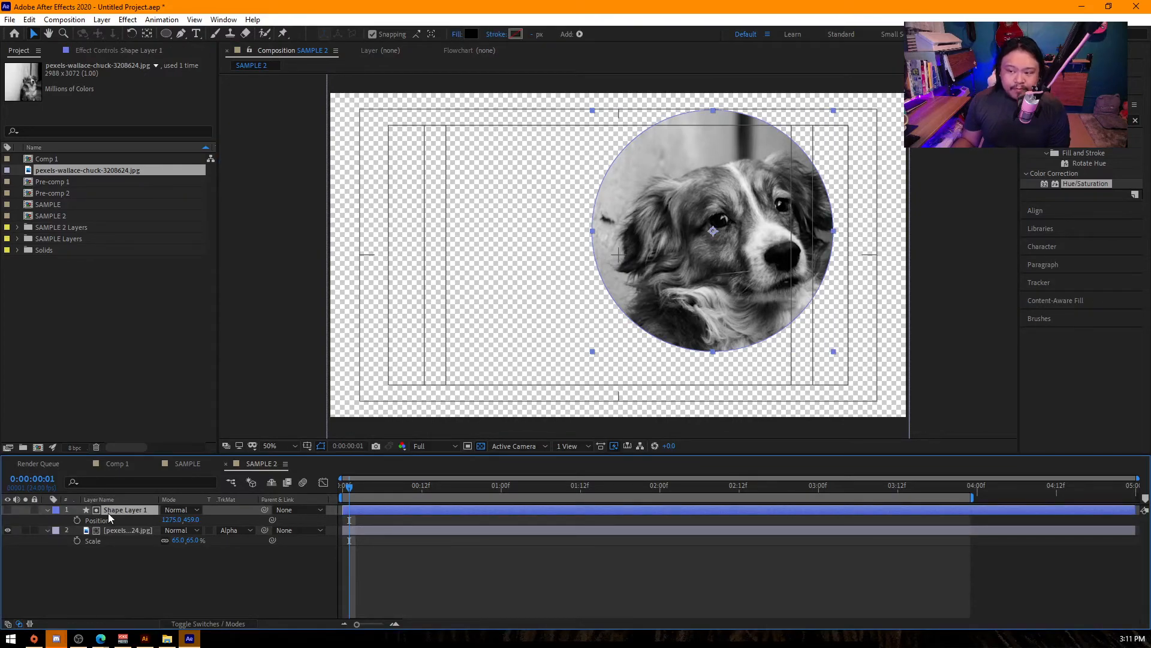
pyautogui.click(247, 530)
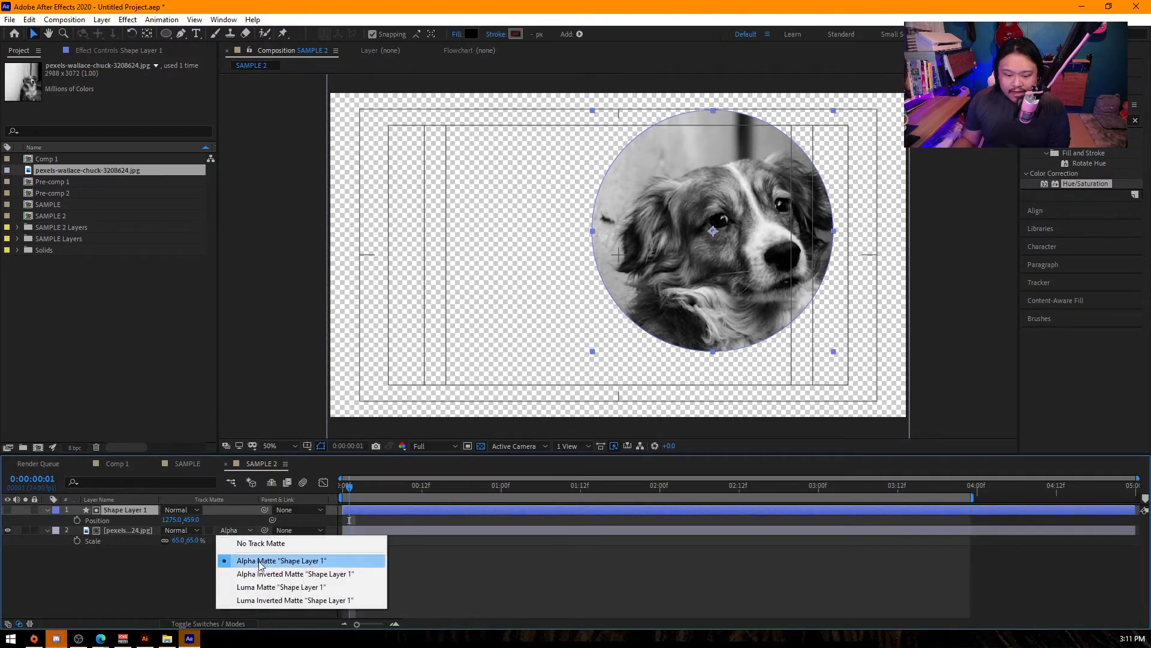
pyautogui.click(264, 574)
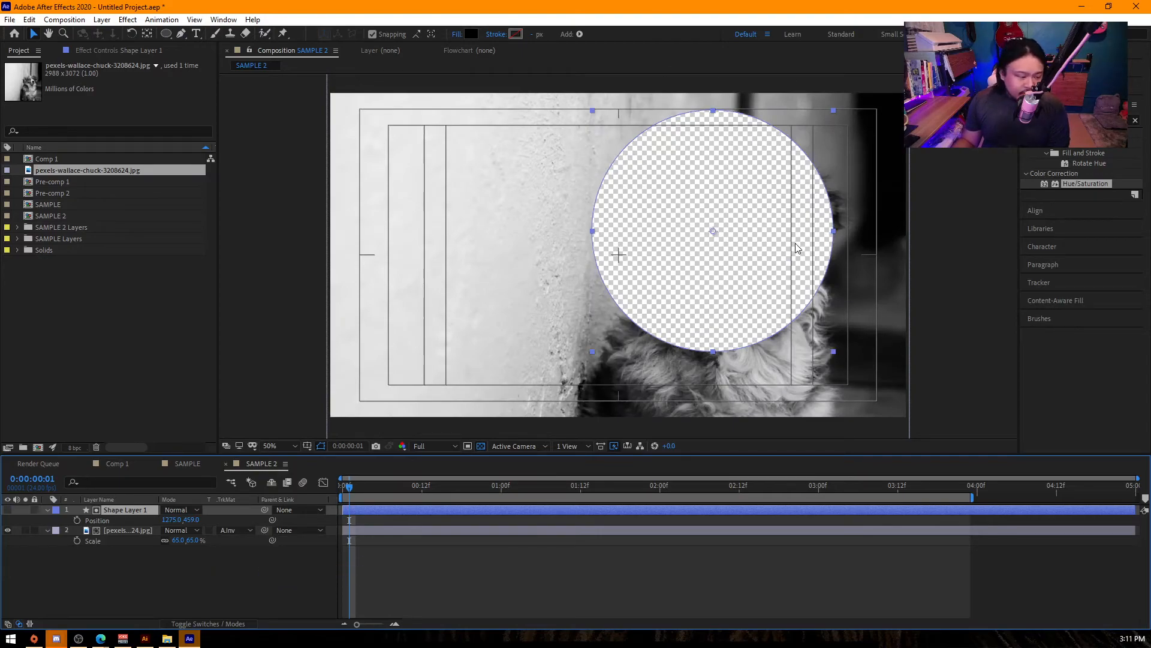
pyautogui.click(7, 509)
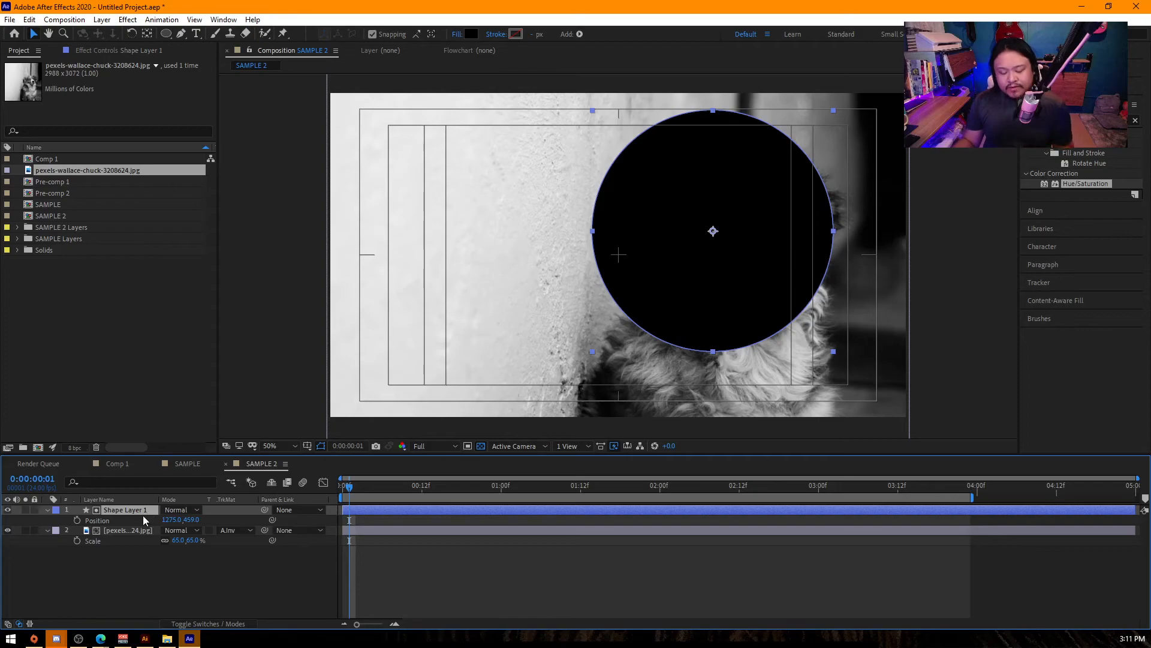
pyautogui.press('Delete')
# - Create a medium cyan solid layer above the dog photo and scale it to 210%
pyautogui.rightClick(159, 556)
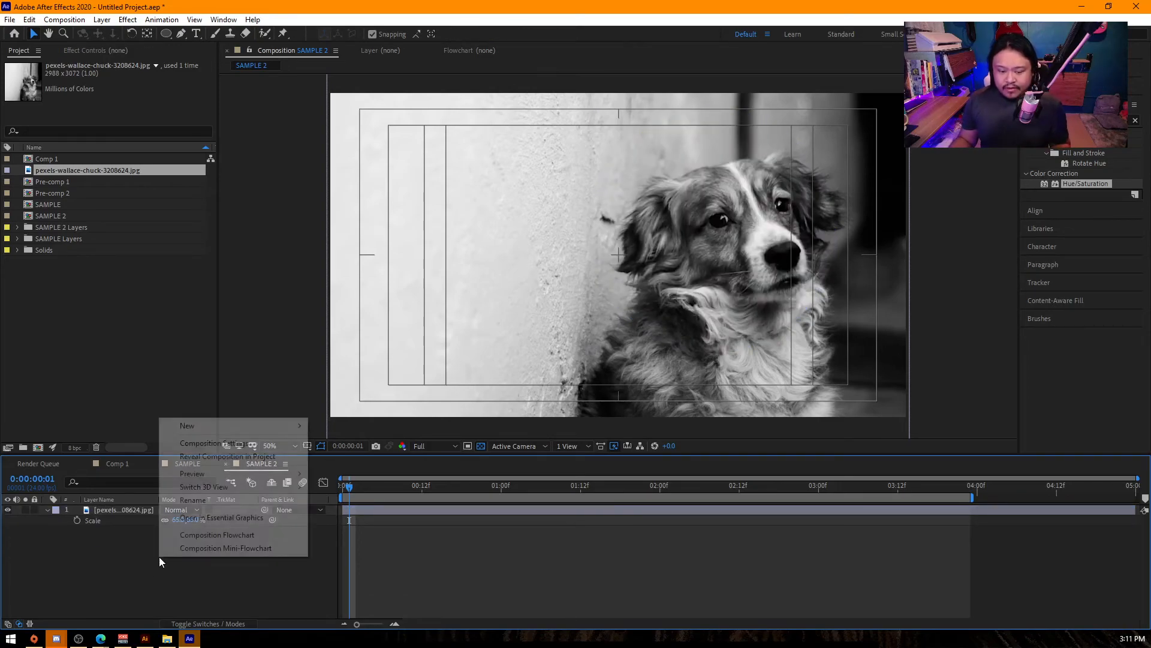
pyautogui.moveTo(185, 433)
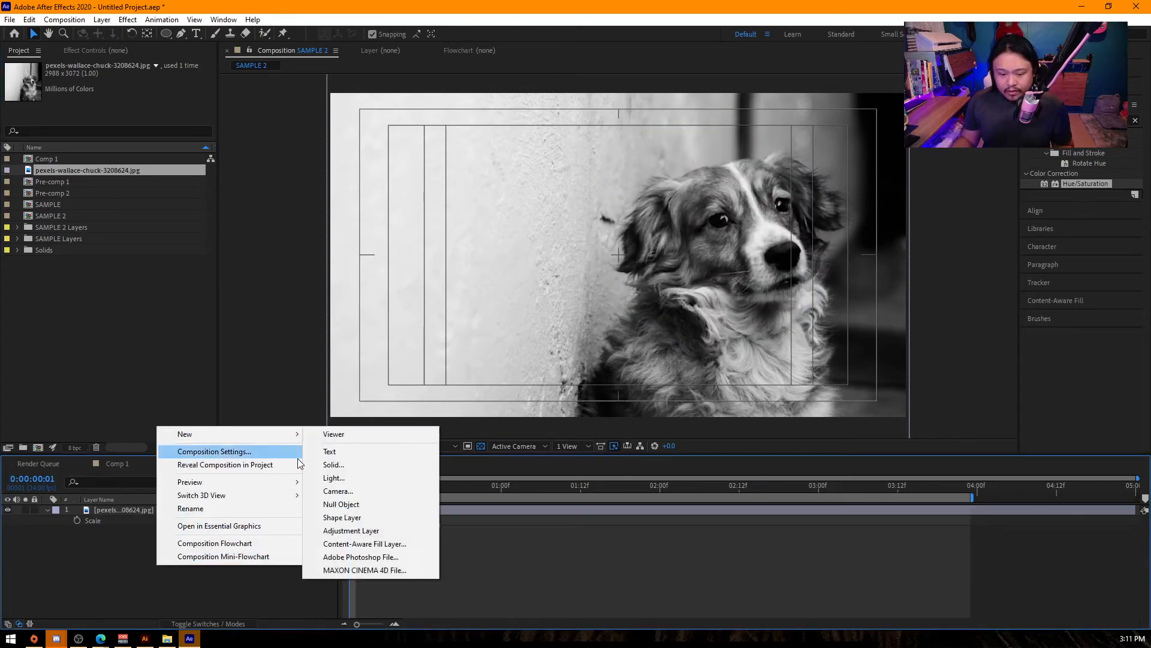
pyautogui.click(400, 468)
pyautogui.click(476, 437)
pyautogui.click(1073, 120)
pyautogui.write('s')
pyautogui.click(122, 510)
pyautogui.press('s')
pyautogui.moveTo(197, 521); pyautogui.dragTo(259, 511)
# - Apply the Gradient Ramp effect to the cyan solid and place its End of Ramp at about 964.8, 234.3
pyautogui.click(1091, 121)
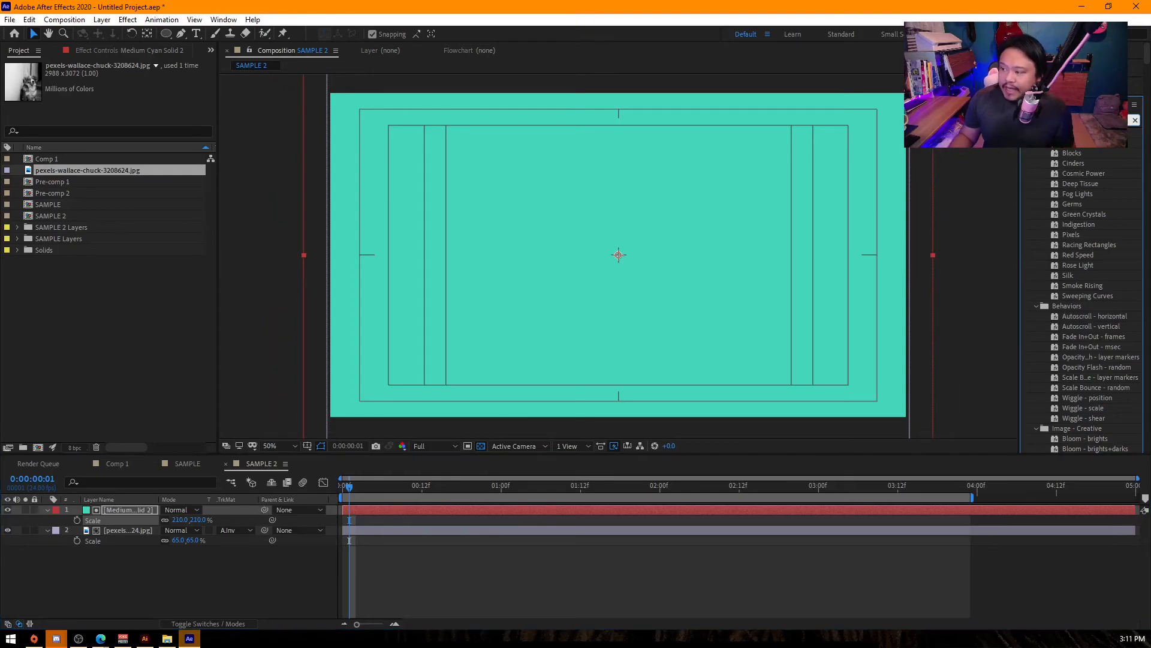
pyautogui.write('rough')
pyautogui.moveTo(1090, 144); pyautogui.dragTo(559, 290)
pyautogui.scroll(-2, 622, 352)
pyautogui.scroll(-2, 621, 355)
pyautogui.moveTo(618, 334); pyautogui.dragTo(689, 215)
pyautogui.moveTo(623, 175)
pyautogui.mouseDown()
pyautogui.moveTo(574, 263)
pyautogui.moveTo(607, 185)
pyautogui.mouseUp()
pyautogui.scroll(1, 627, 192)
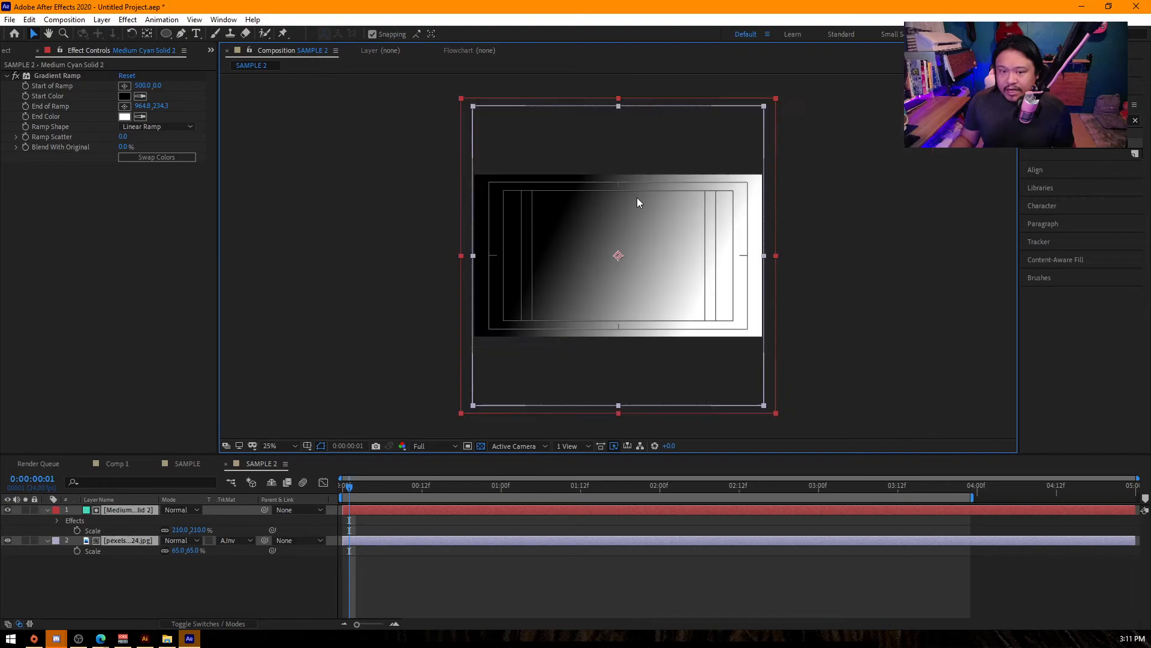
# - Move the gradient's Start of Ramp to about 92.4, 784.8 and set Ramp Scatter to 169.5
pyautogui.click(102, 76)
pyautogui.moveTo(618, 99); pyautogui.dragTo(493, 343)
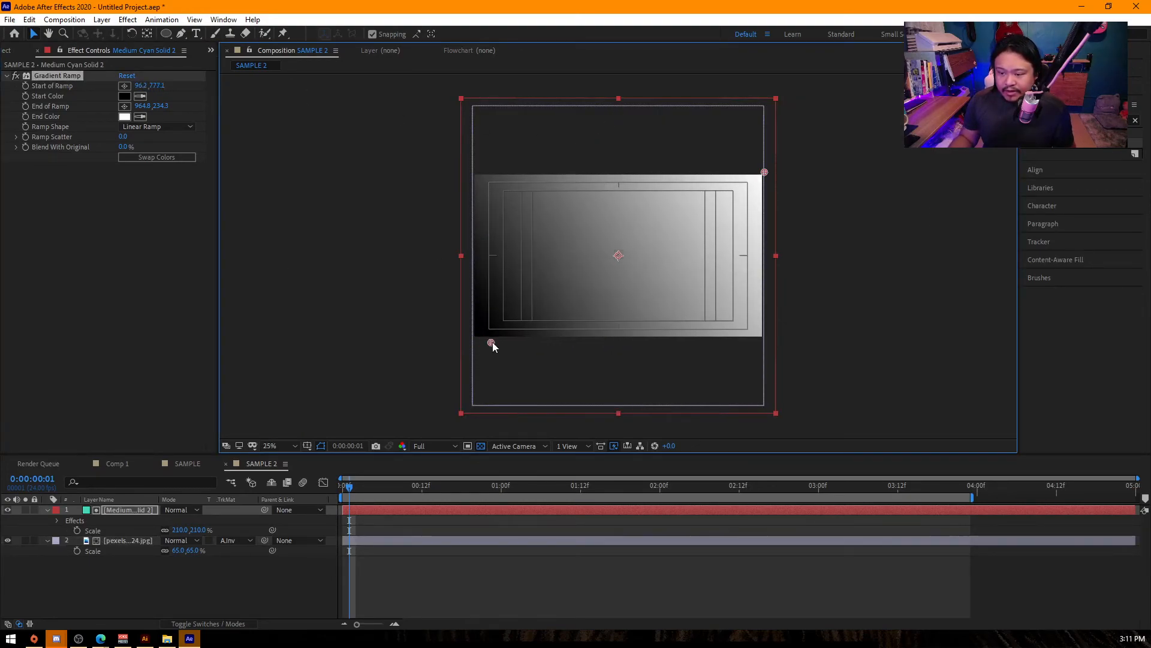
pyautogui.moveTo(123, 136); pyautogui.dragTo(214, 134)
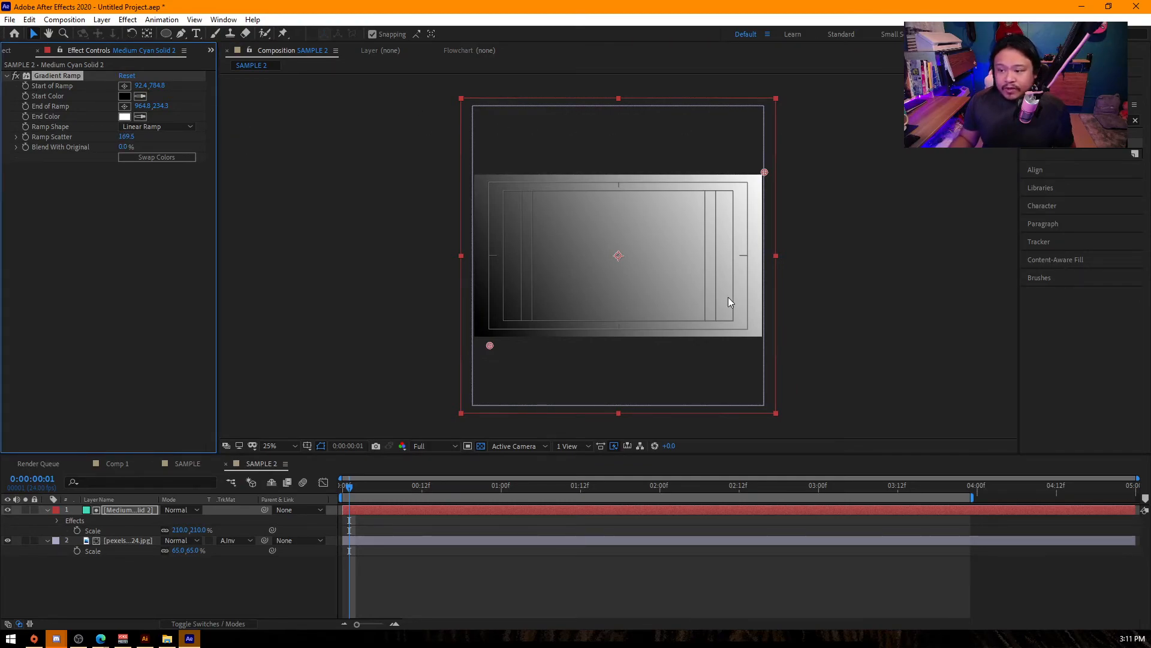
# - Set the dog photo's track matte to Luma Matte "[Medium Cyan Solid 2]" and hide the gradient solid
pyautogui.press('.')
pyautogui.click(128, 540)
pyautogui.click(229, 540)
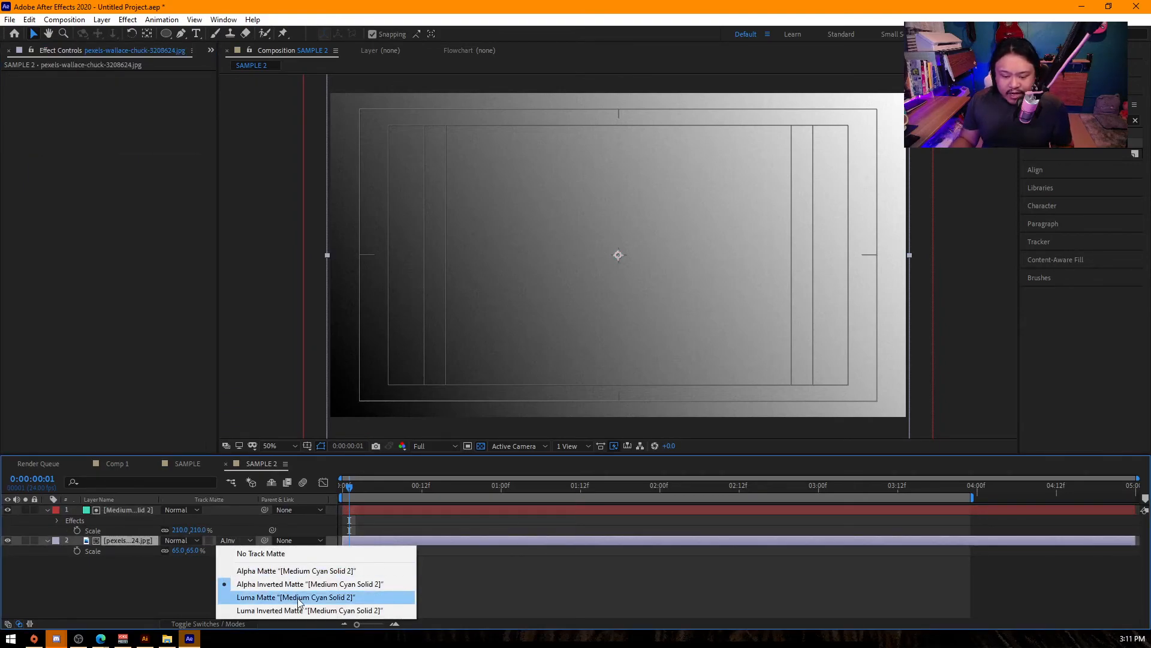
pyautogui.click(297, 598)
pyautogui.click(7, 509)
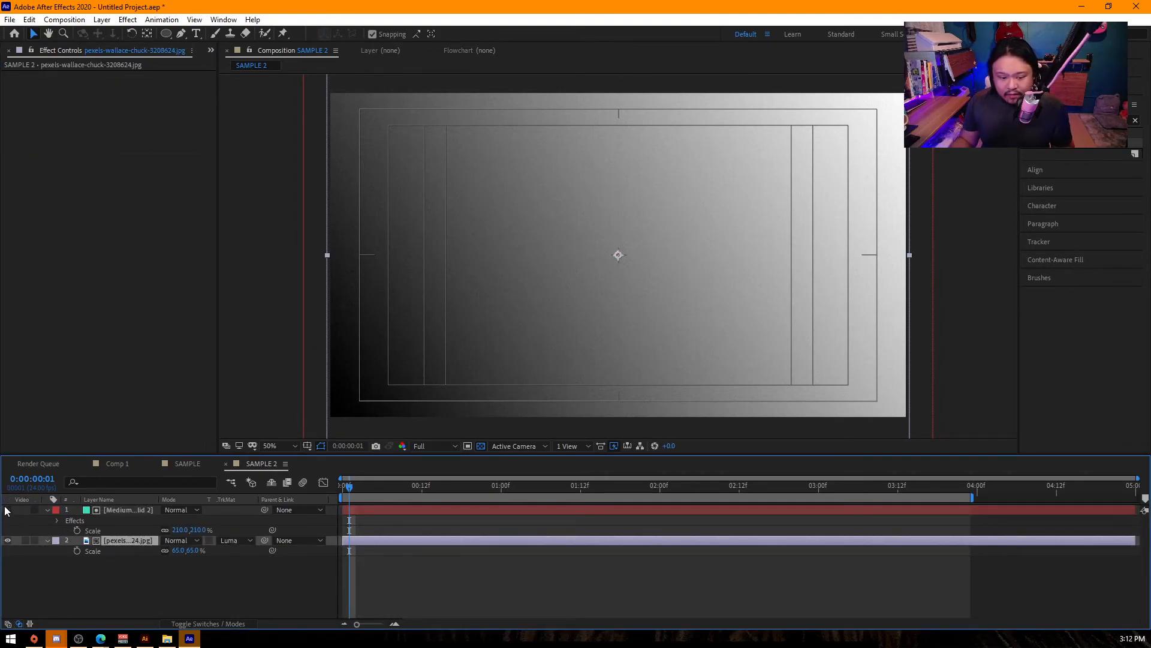
pyautogui.scroll(-2, 623, 312)
pyautogui.scroll(2, 679, 288)
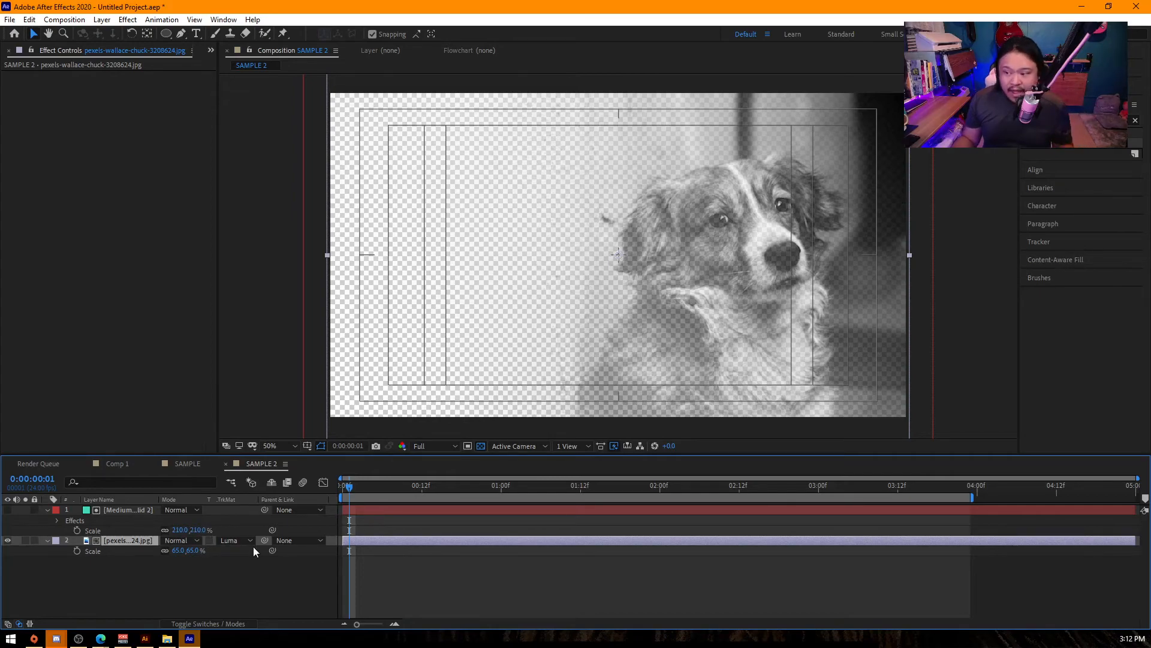
# - Show and hide the gradient solid again to compare it with the luma-matted dog photo, keeping Luma Matte selected
pyautogui.click(7, 510)
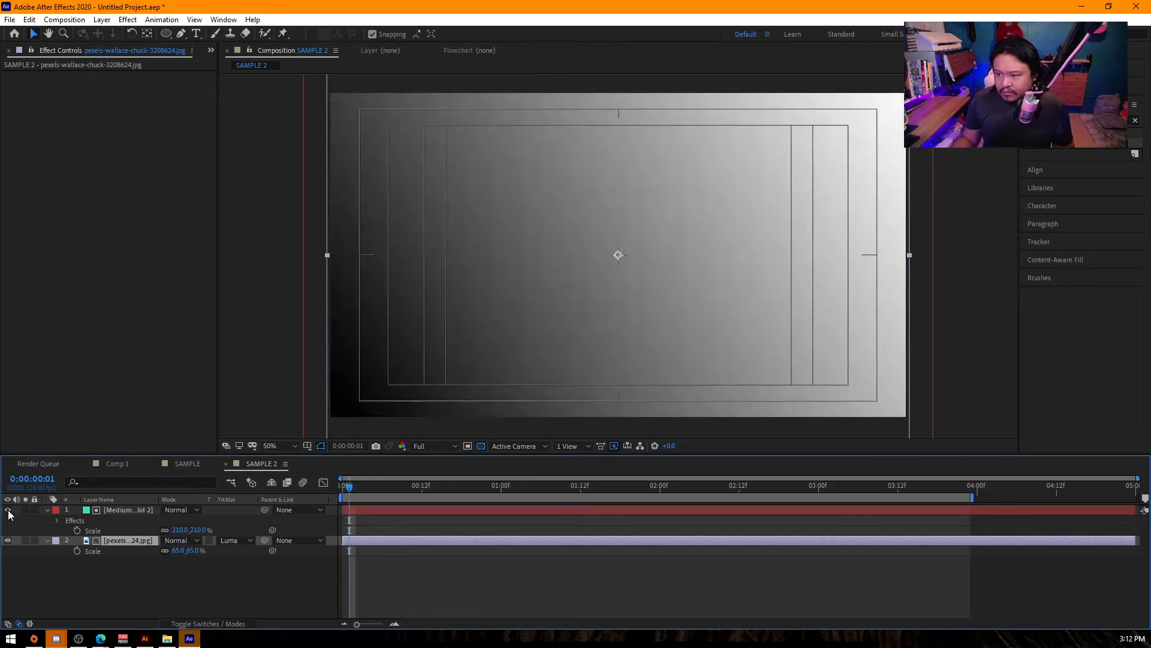
pyautogui.click(9, 510)
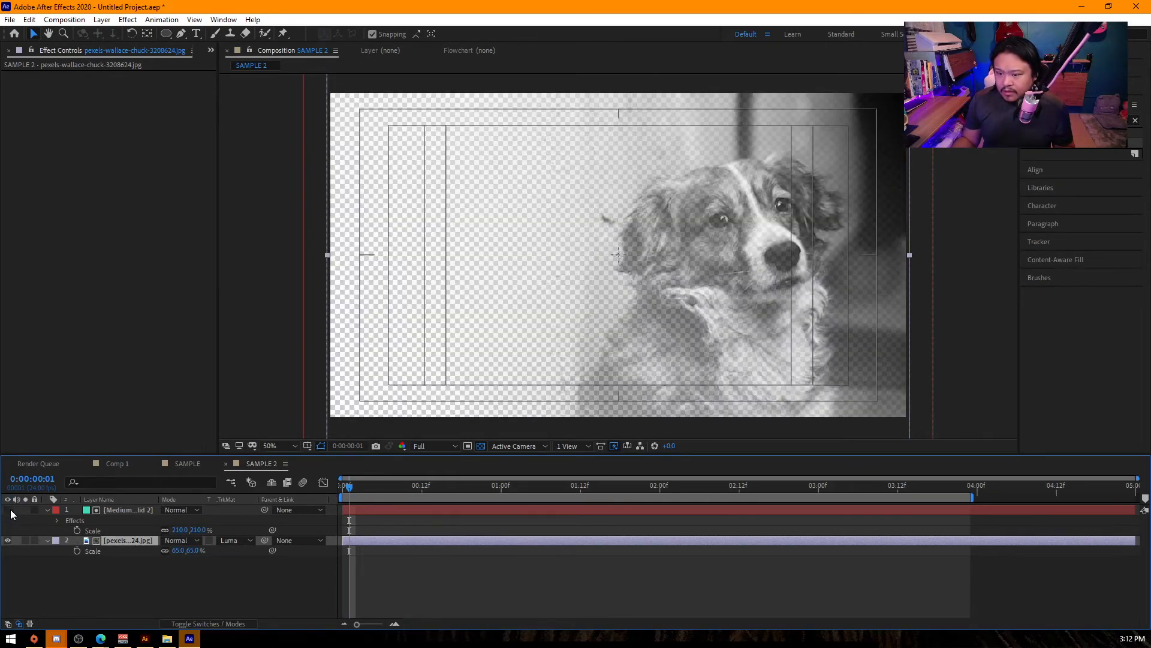
pyautogui.click(247, 541)
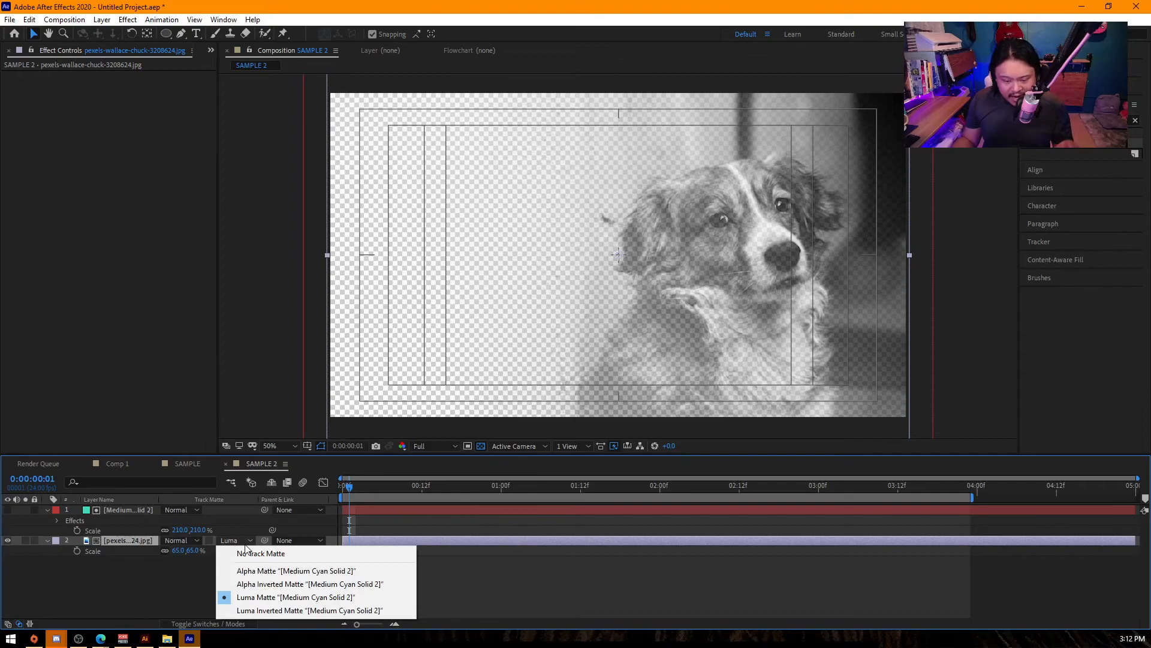
pyautogui.click(293, 598)
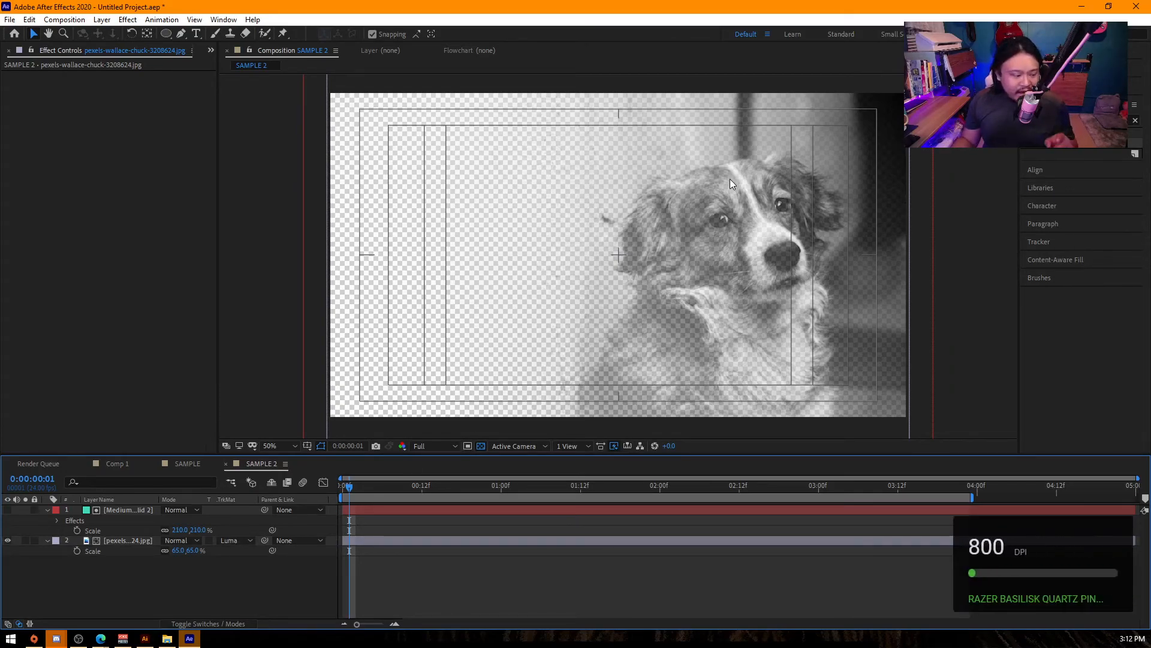
# - Switch the dog photo's track matte to Luma Inverted Matte "[Medium Cyan Solid 2]", then try and undo a different Ramp Scatter on the gradient
pyautogui.click(244, 542)
pyautogui.click(283, 608)
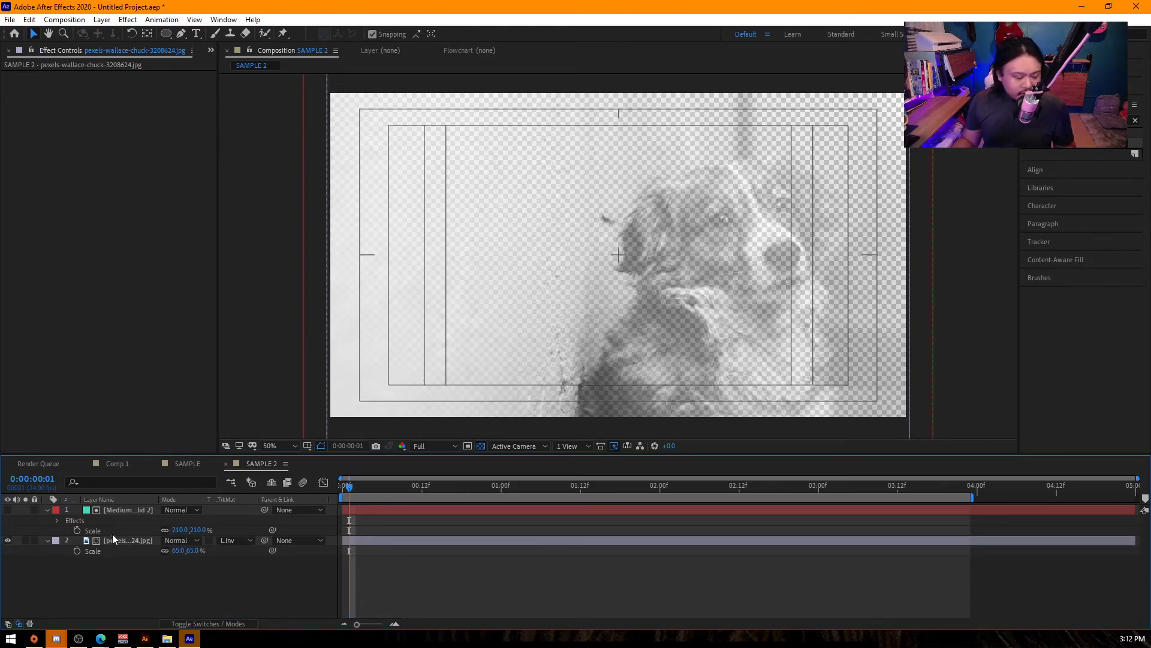
pyautogui.click(113, 507)
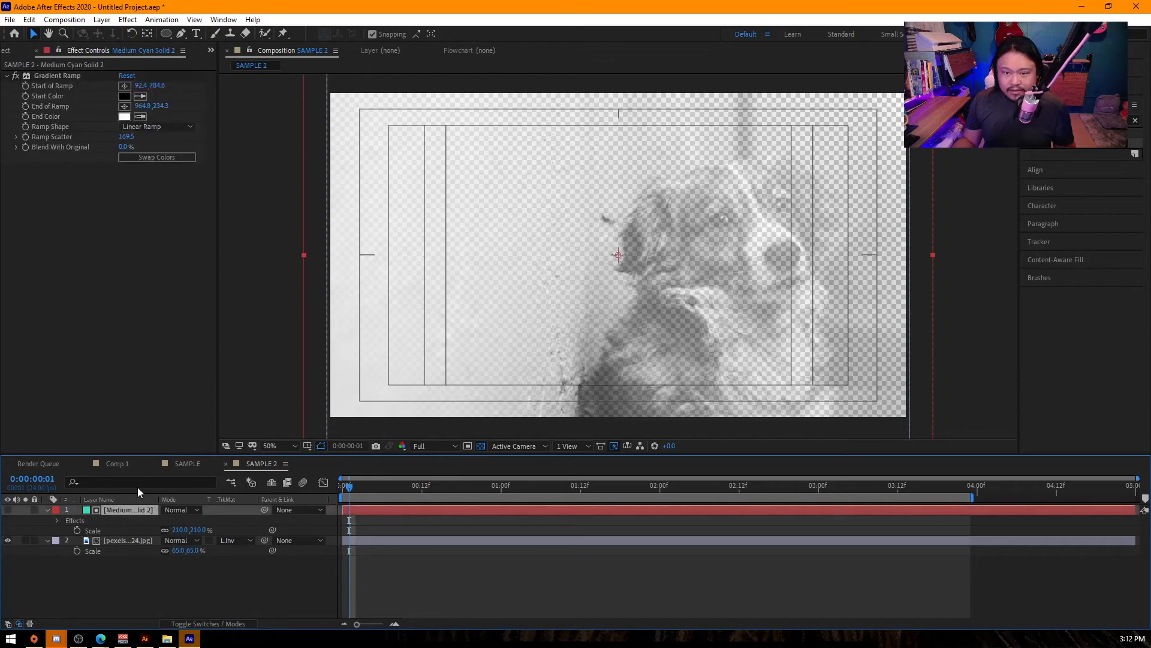
pyautogui.moveTo(131, 136); pyautogui.dragTo(27, 137)
pyautogui.hotkey('ctrl', 'z')
# - Return the photo to Luma Matte and move the gradient's End of Ramp to about 804.8, 346.7 and Start of Ramp to about 656.2, 443.8
pyautogui.scroll(-2, 296, 300)
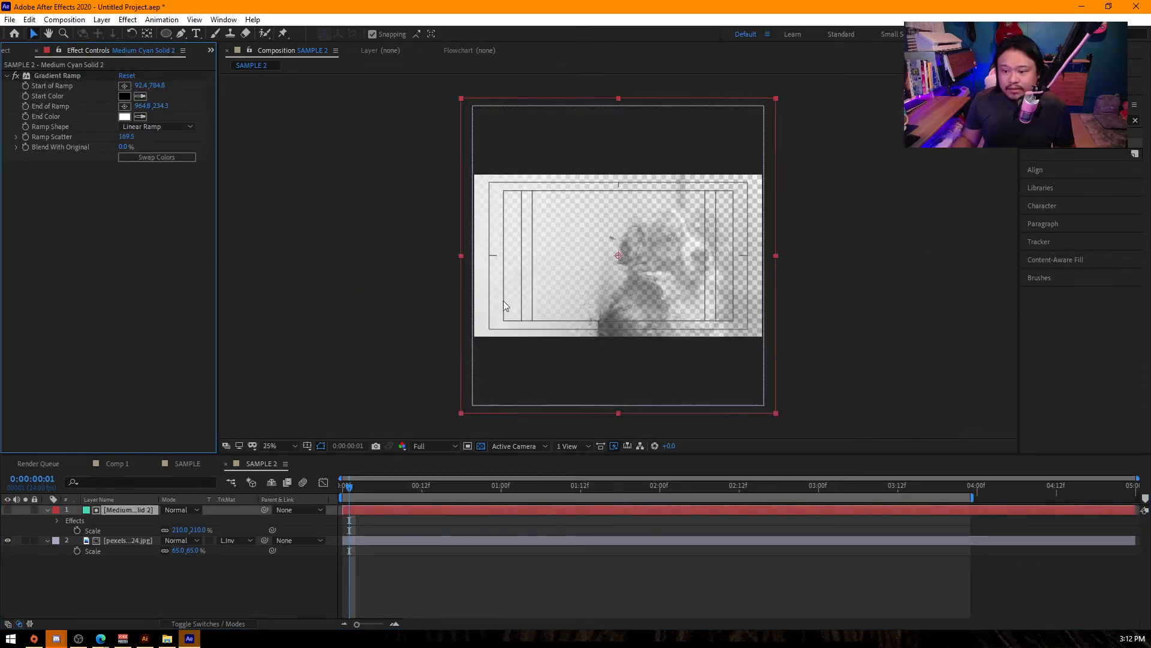
pyautogui.click(59, 75)
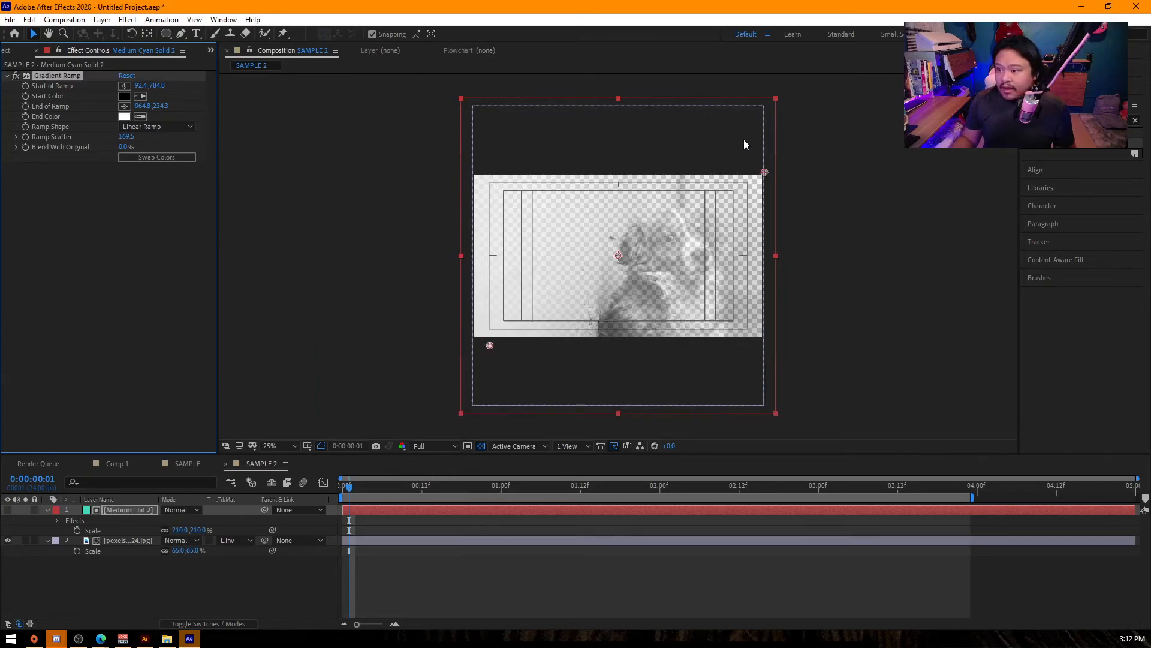
pyautogui.moveTo(765, 173); pyautogui.dragTo(713, 207)
pyautogui.click(235, 540)
pyautogui.click(280, 593)
pyautogui.moveTo(491, 348); pyautogui.dragTo(665, 240)
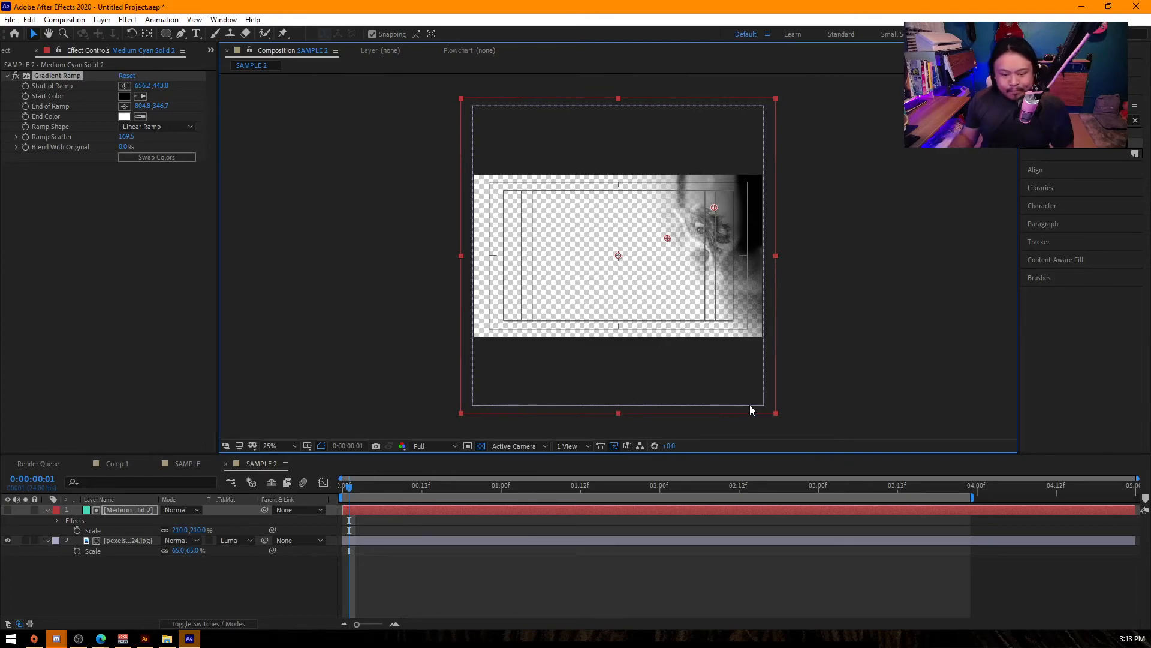
# - Delete the gradient solid layer and reveal the dog photo's Opacity property
pyautogui.press('Delete')
pyautogui.click(142, 510)
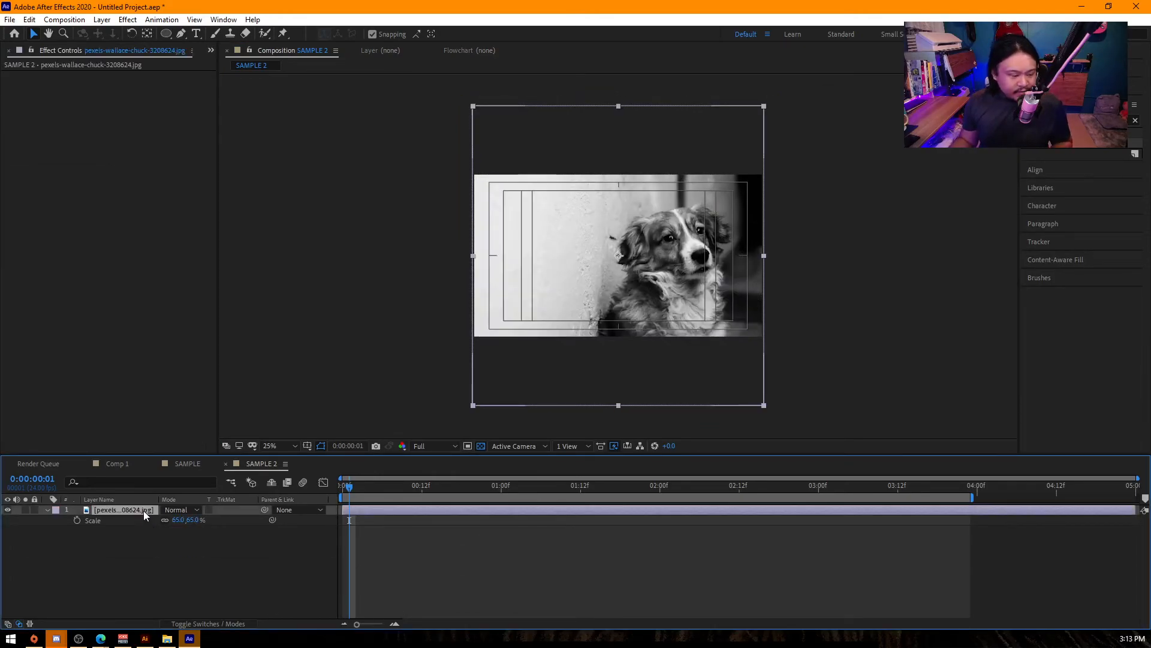
pyautogui.press('t')
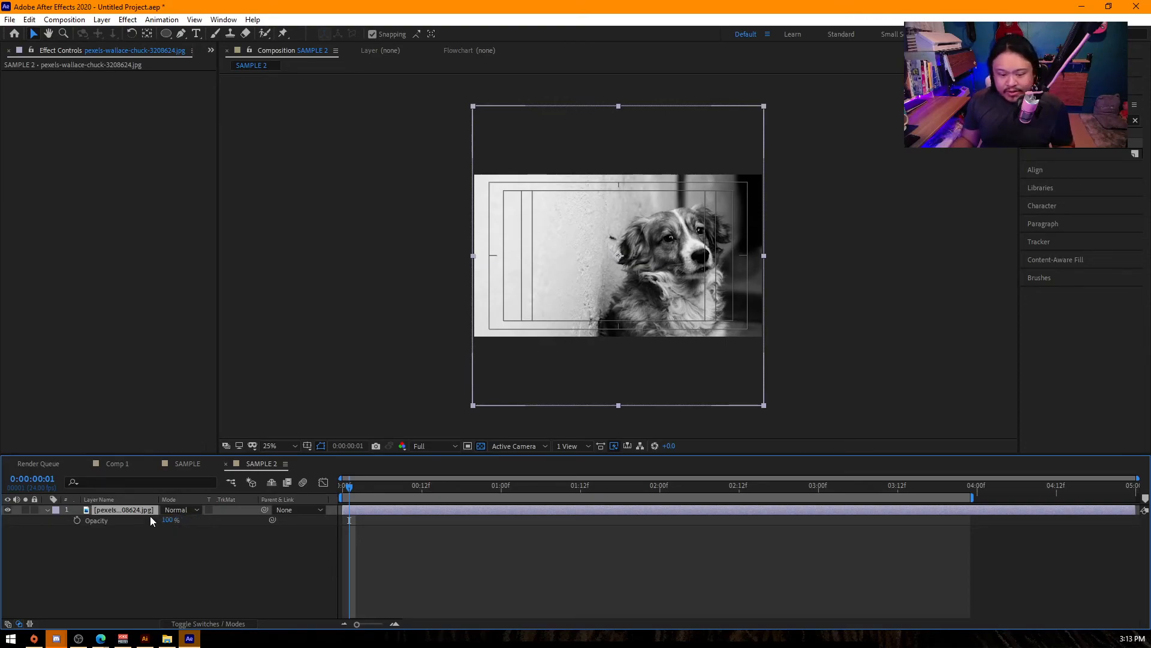
pyautogui.press('.')
pyautogui.click(150, 549)
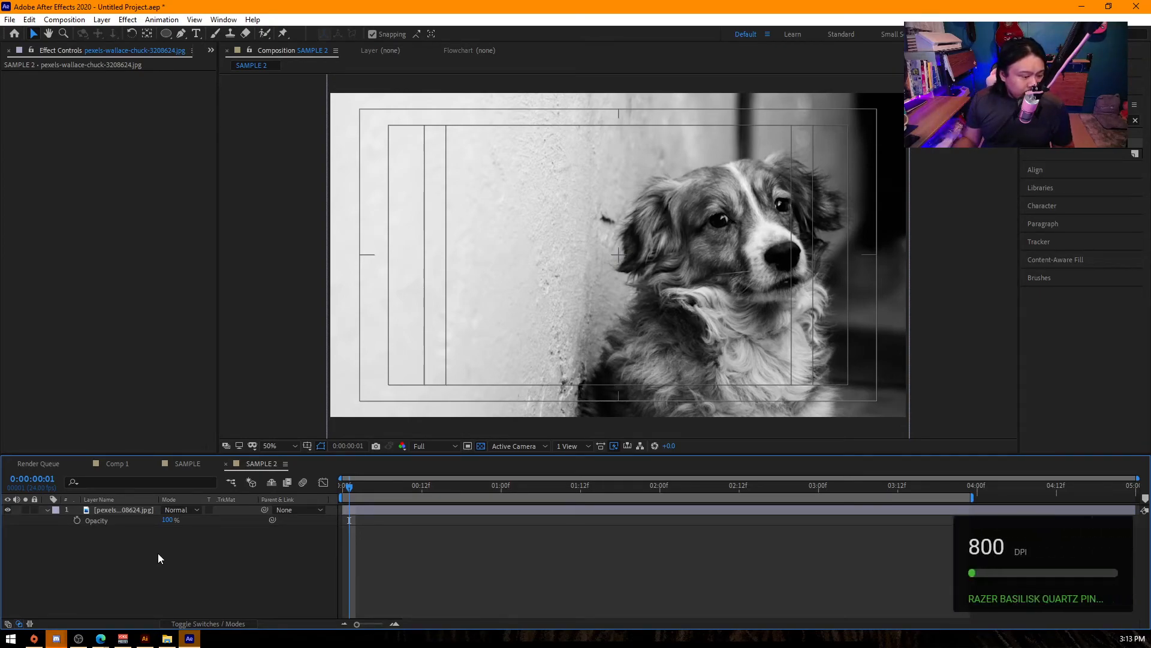
pyautogui.click(185, 510)
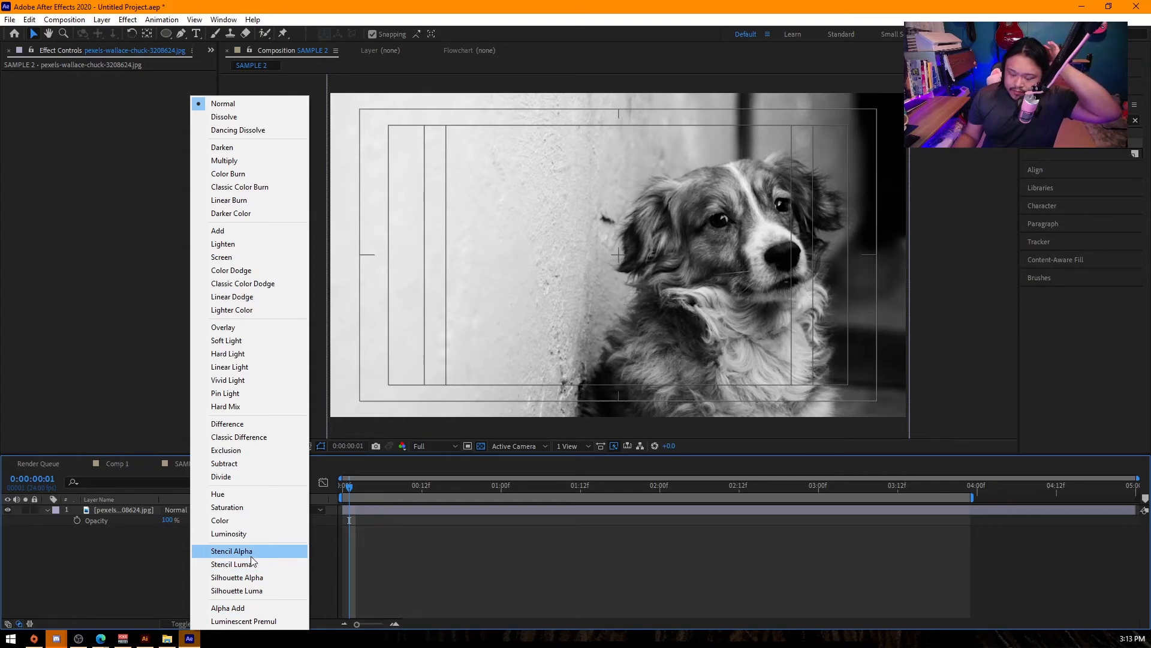
pyautogui.click(162, 566)
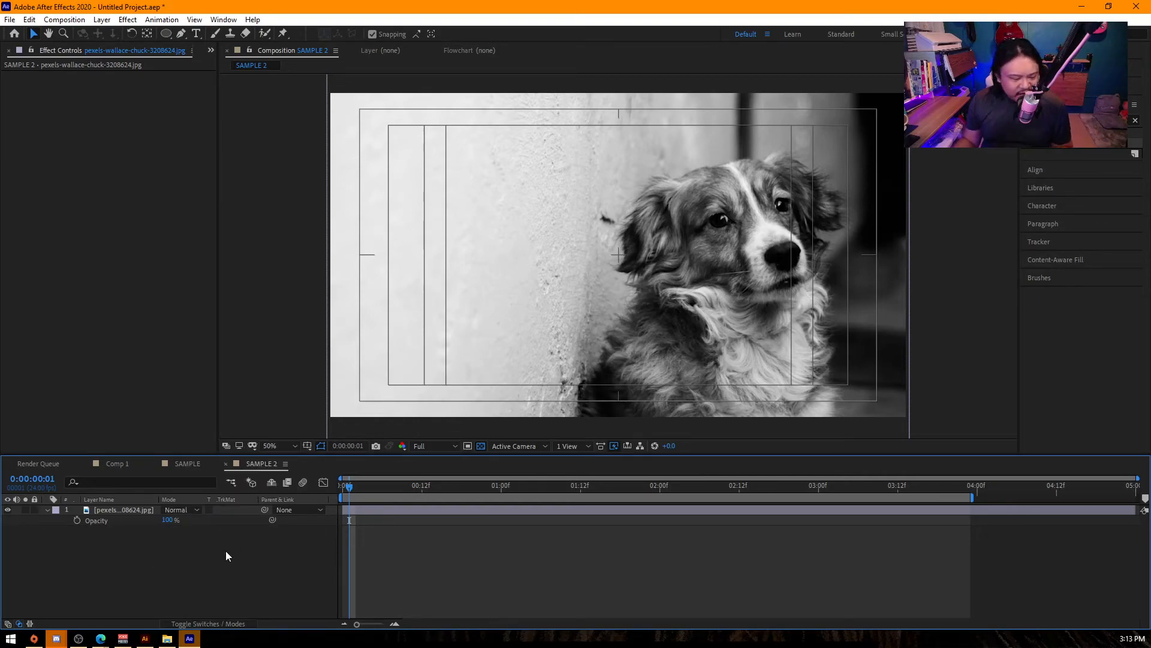
pyautogui.click(188, 510)
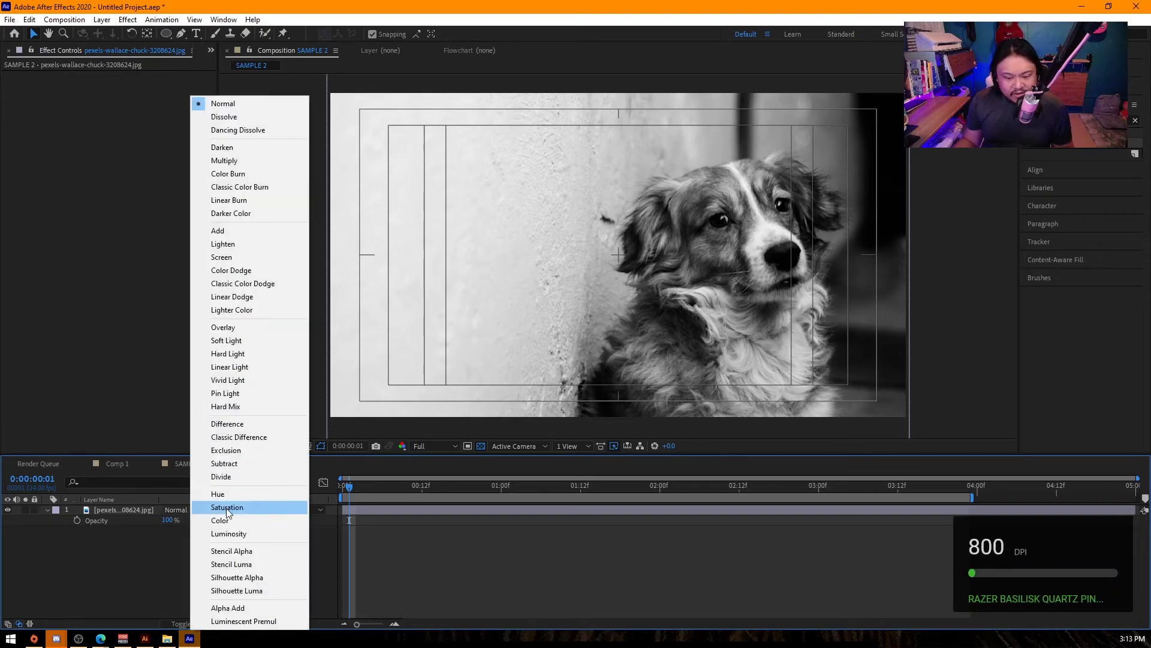
pyautogui.rightClick(143, 554)
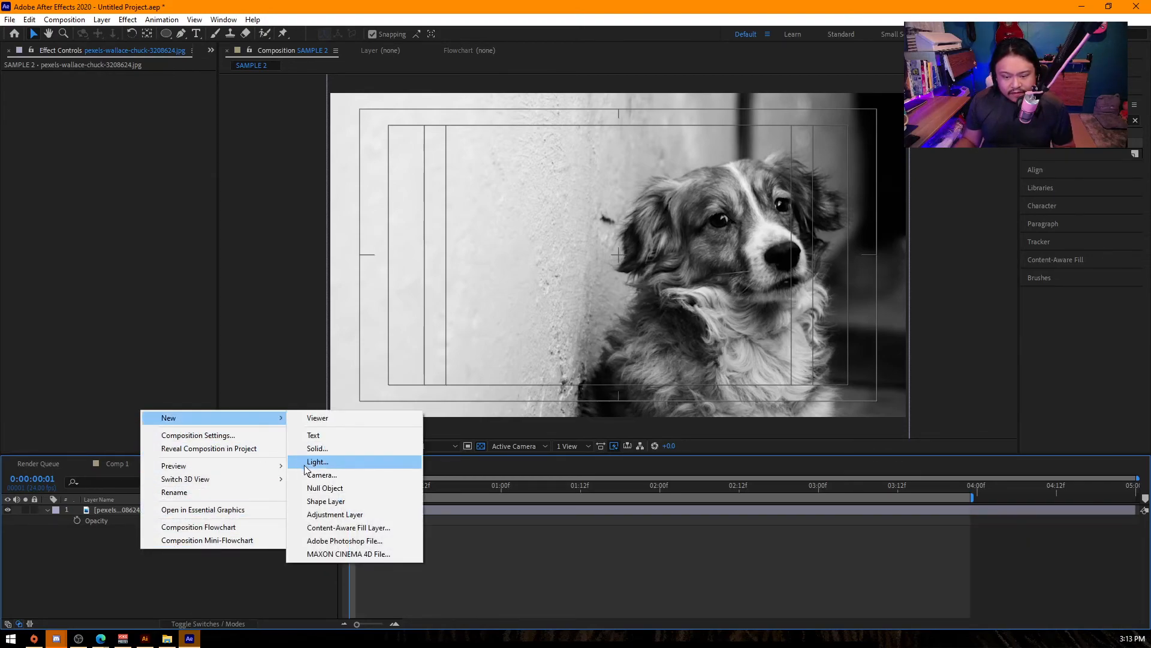
pyautogui.click(201, 579)
# - Draw a black-filled circle around the dog's head with the Ellipse tool as a new shape layer, redrawing the first attempt
pyautogui.click(166, 34)
pyautogui.moveTo(573, 118); pyautogui.dragTo(820, 365)
pyautogui.hotkey('ctrl', 'z')
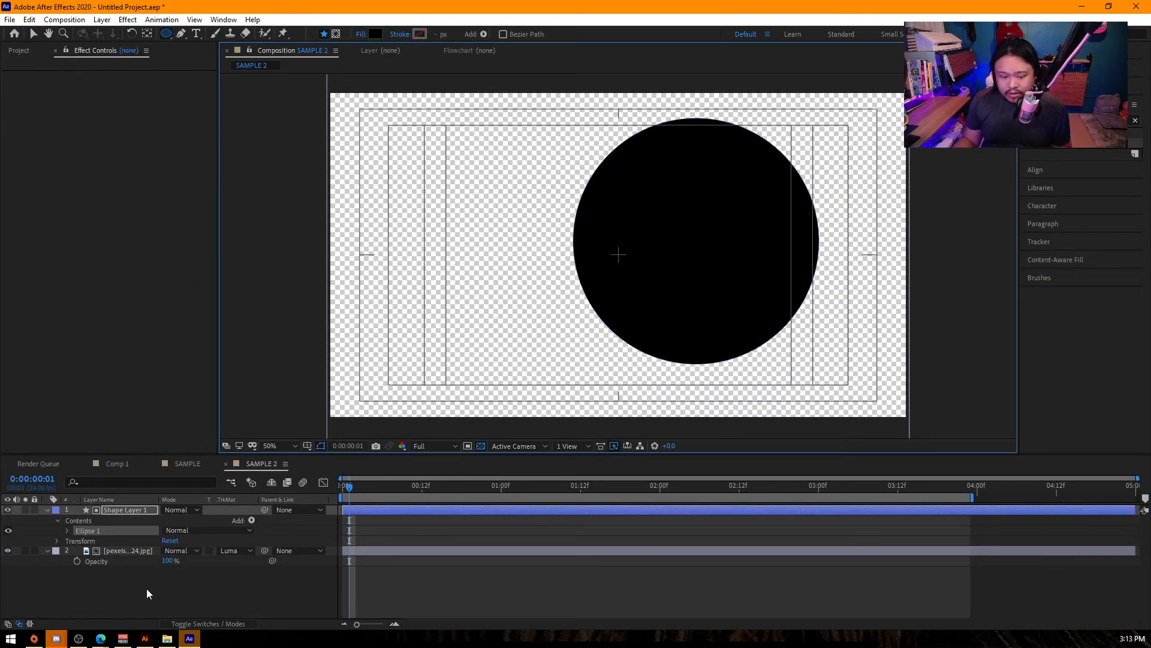
pyautogui.click(142, 579)
pyautogui.hotkey('ctrl', 'shift', 'z')
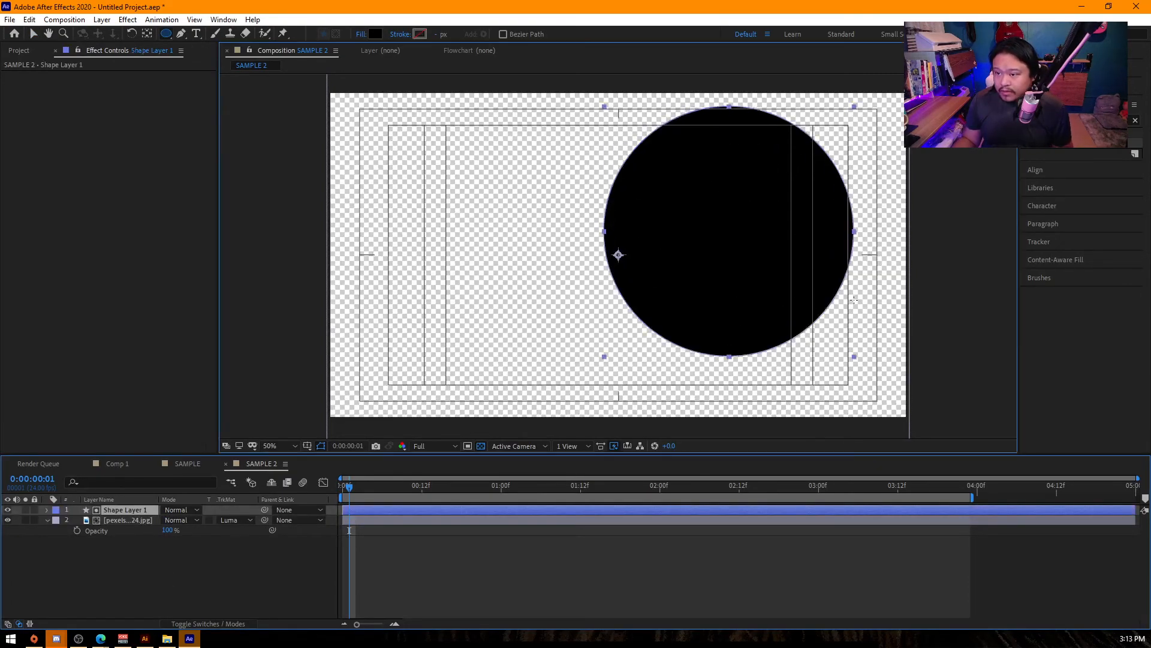
# - Set the dog photo to No Track Matte and move the circle slightly up and left over the dog's head
pyautogui.click(256, 550)
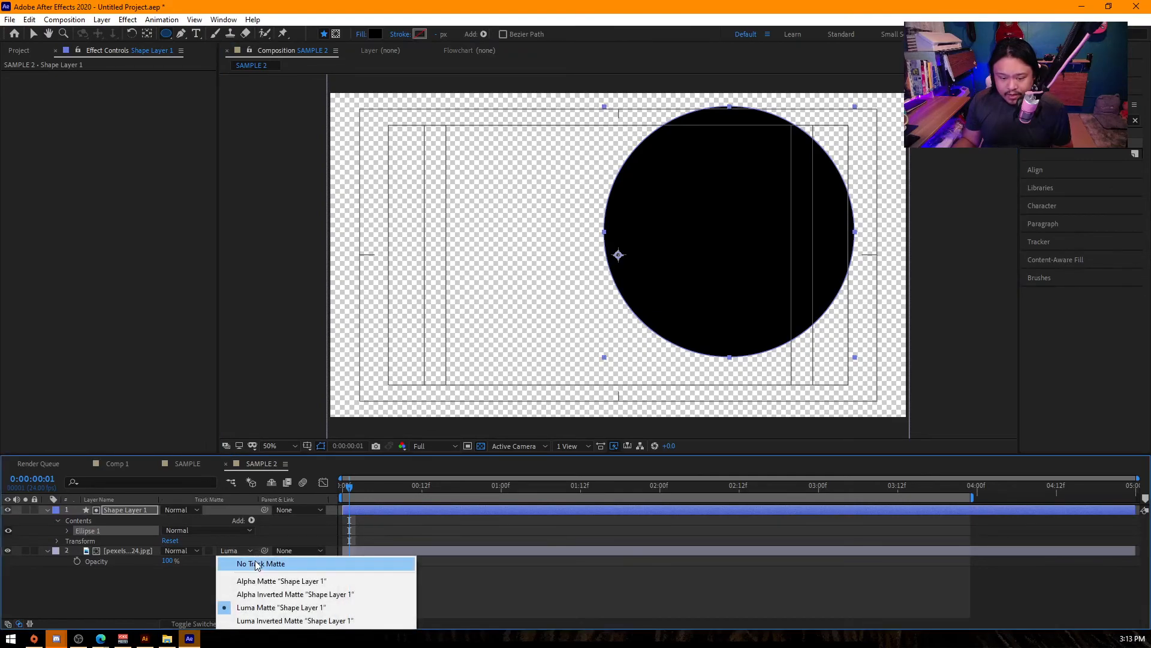
pyautogui.click(268, 560)
pyautogui.click(240, 599)
pyautogui.press('v')
pyautogui.click(681, 253)
pyautogui.moveTo(697, 254); pyautogui.dragTo(688, 259)
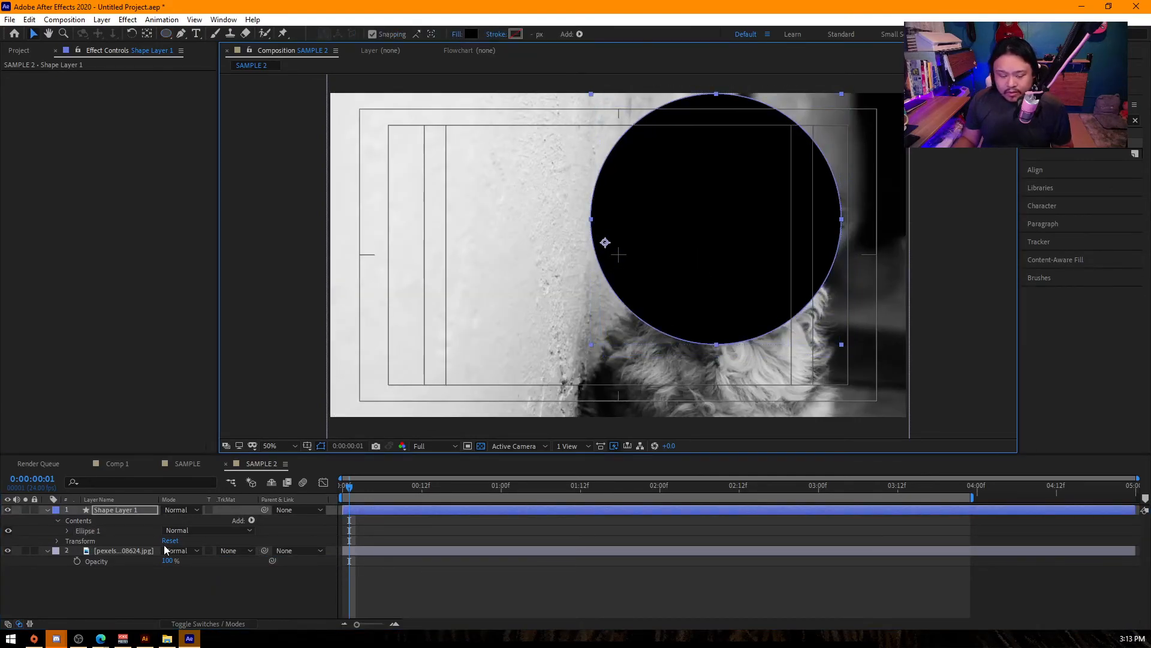
# - Try the Stencil Alpha blending mode on the circle's shape layer and undo it
pyautogui.click(178, 509)
pyautogui.click(251, 555)
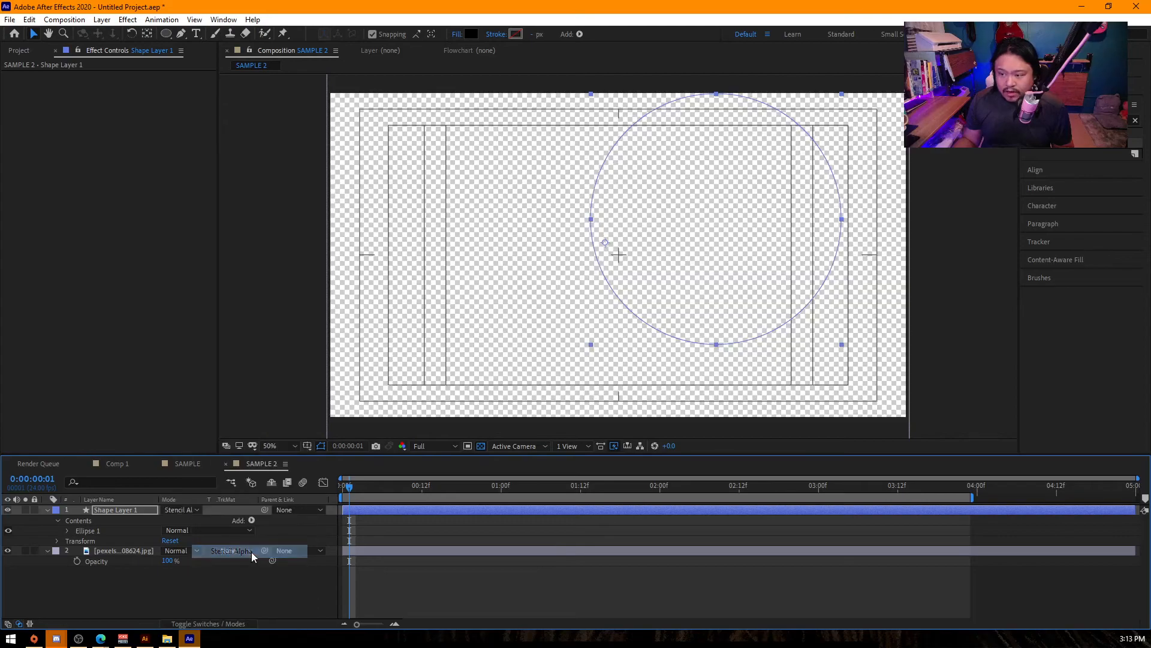
pyautogui.hotkey('ctrl', 'z')
pyautogui.click(173, 512)
pyautogui.click(98, 502)
# - Try Silhouette Alpha and Silhouette Luma as the blending mode of the circle's shape layer
pyautogui.click(179, 511)
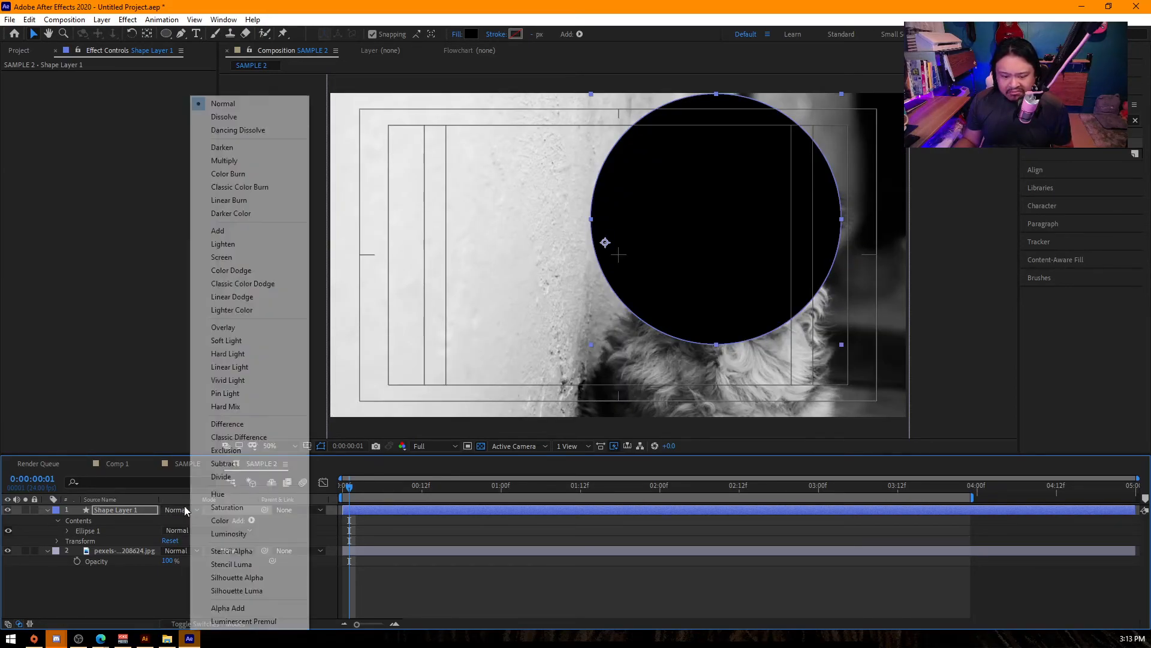
pyautogui.click(253, 579)
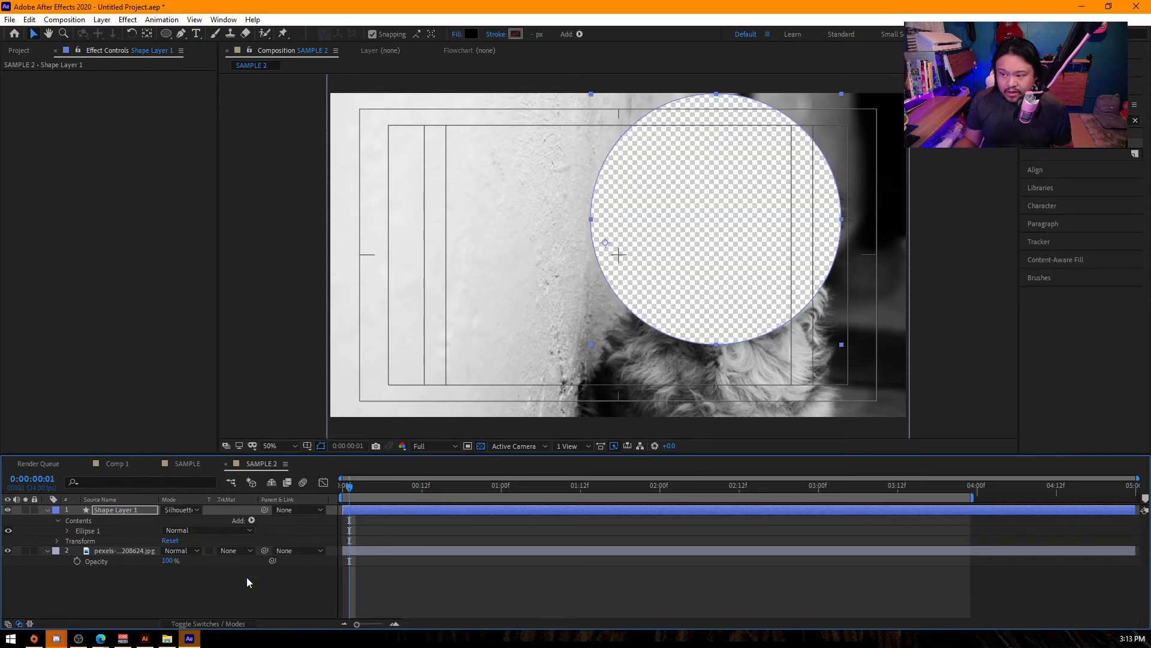
pyautogui.click(186, 509)
pyautogui.click(248, 590)
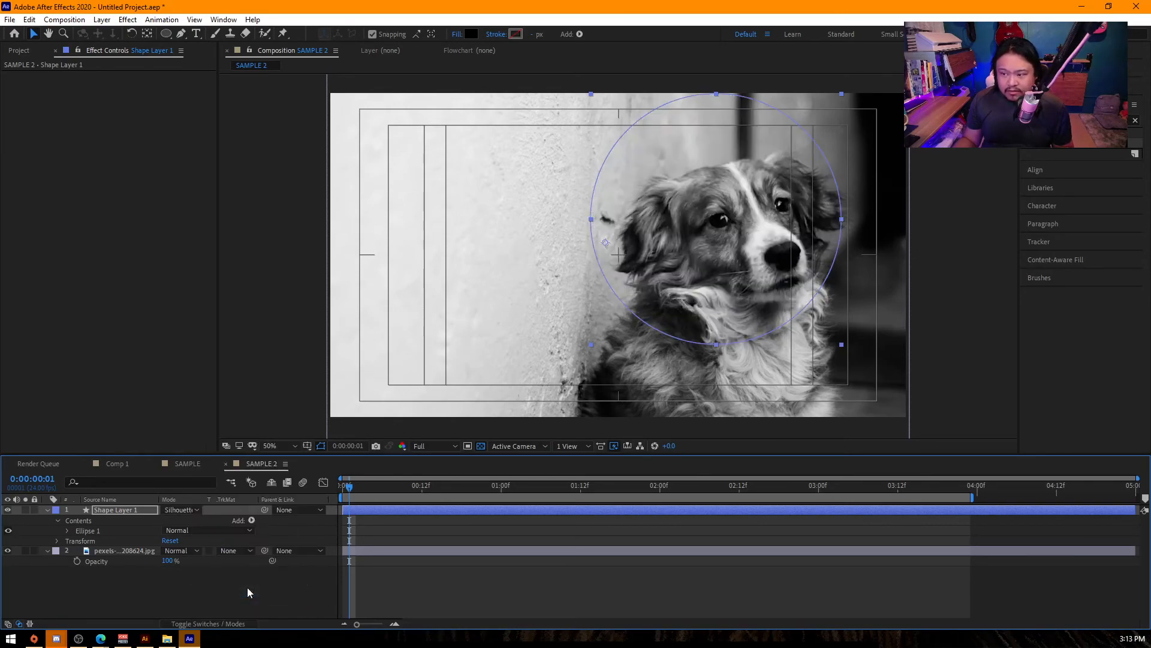
# - Compare Stencil Alpha, Stencil Luma, Silhouette Alpha and Silhouette Luma on the circle's shape layer, and return its blending mode to Normal
pyautogui.click(180, 509)
pyautogui.click(220, 552)
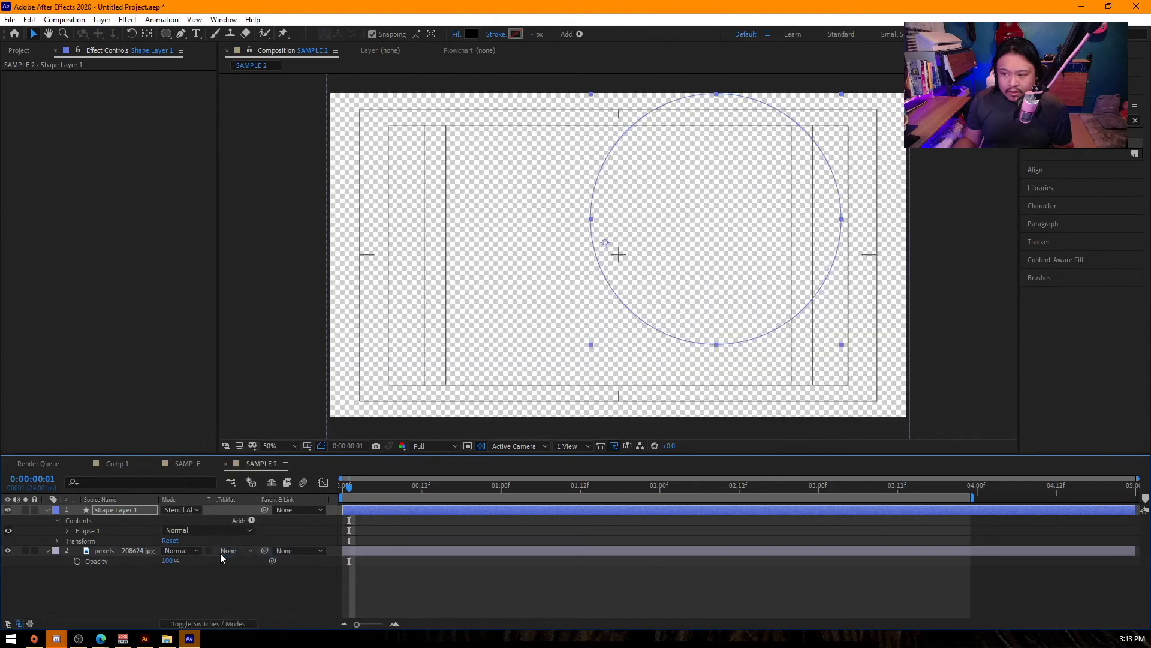
pyautogui.click(183, 510)
pyautogui.click(231, 566)
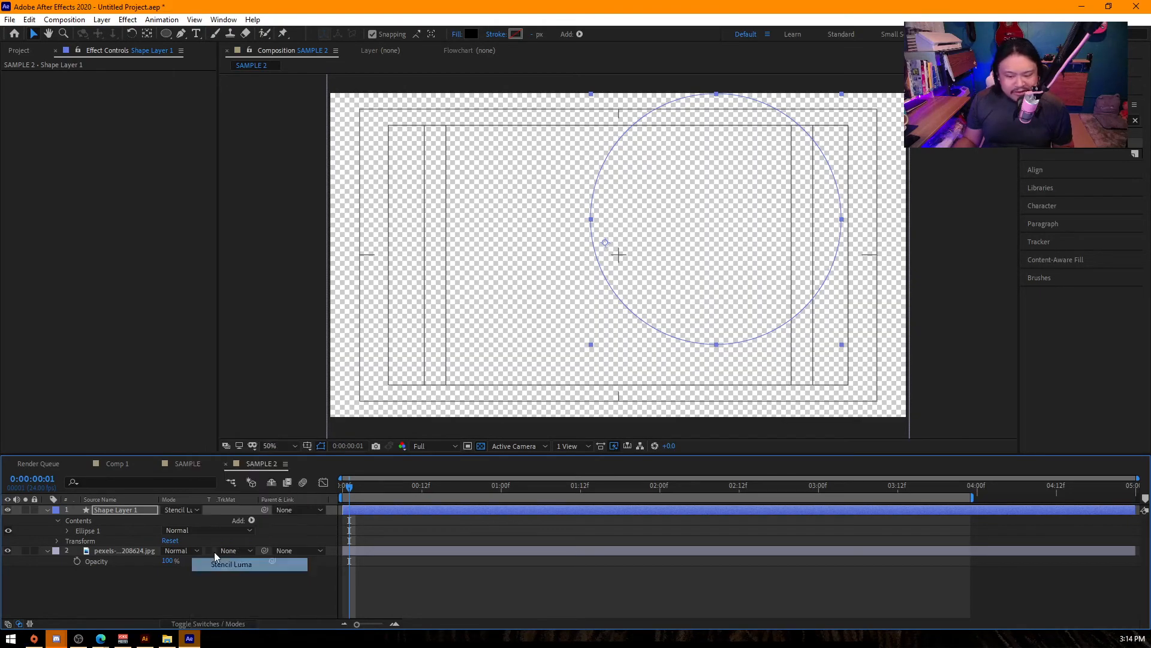
pyautogui.click(186, 511)
pyautogui.click(243, 576)
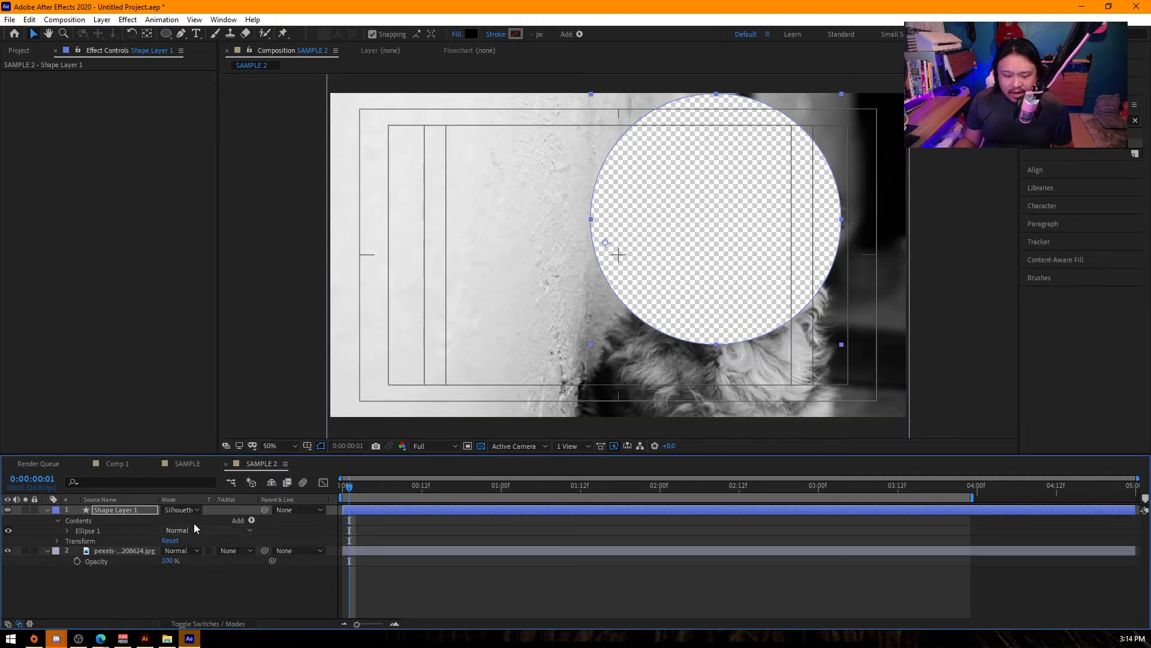
pyautogui.click(183, 510)
pyautogui.click(236, 591)
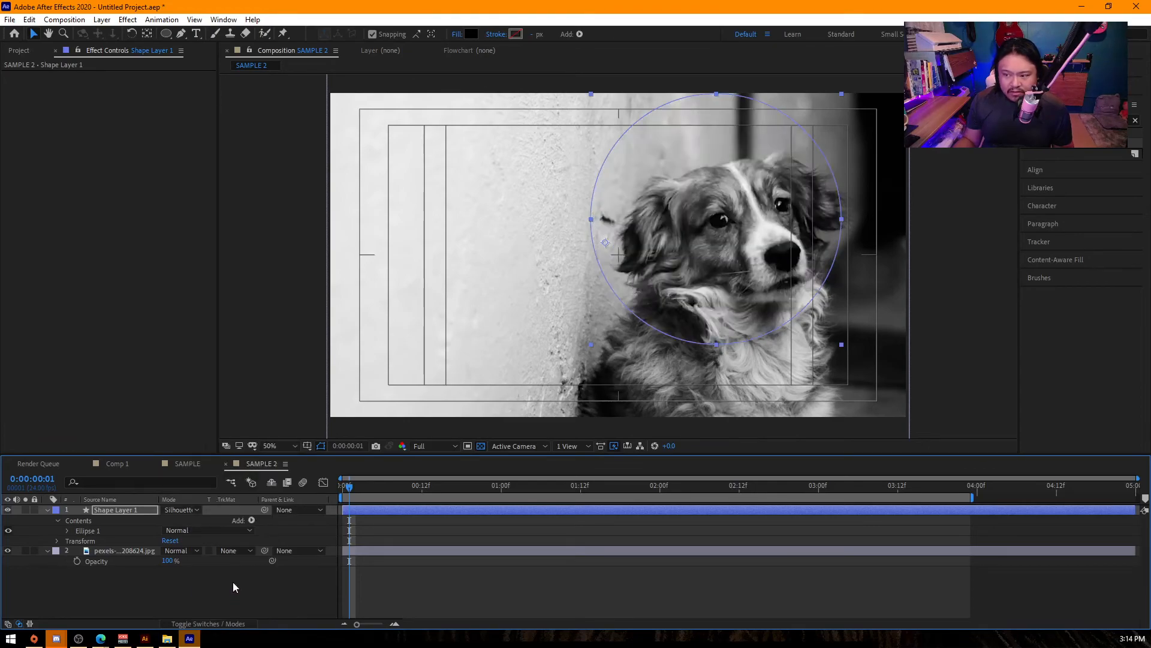
pyautogui.click(186, 512)
pyautogui.click(222, 104)
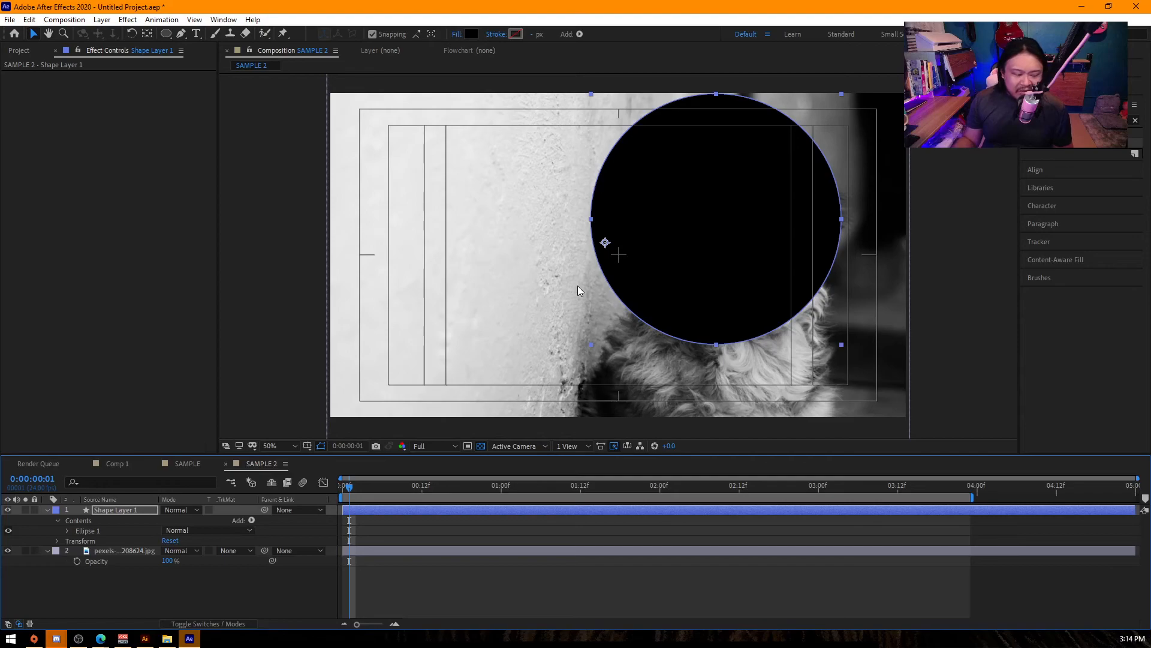
# - Duplicate the dog photo layer and reposition the circle slightly farther right over the dog's head
pyautogui.moveTo(691, 267); pyautogui.dragTo(720, 271)
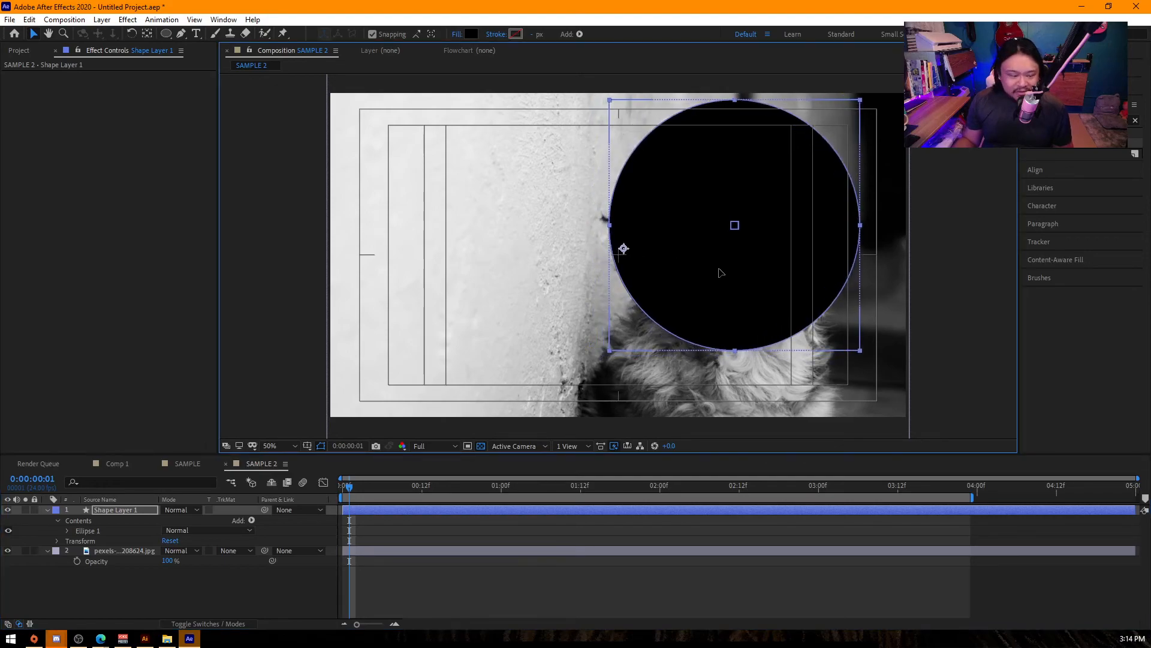
pyautogui.click(142, 552)
pyautogui.hotkey('ctrl', 'd')
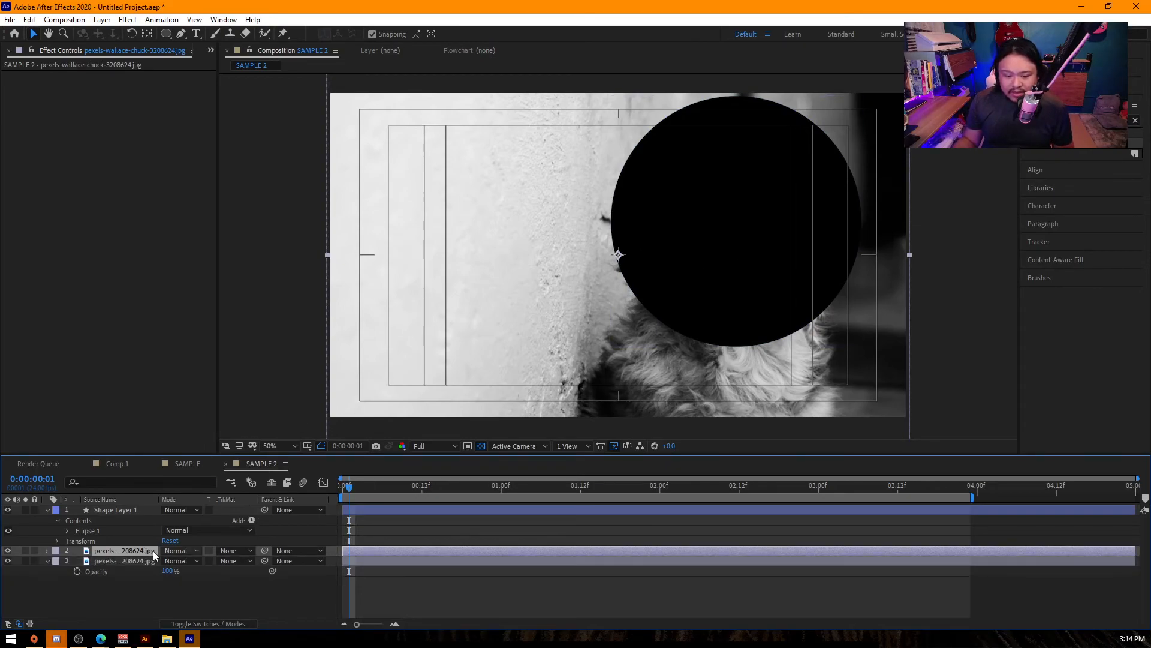
pyautogui.click(122, 510)
pyautogui.moveTo(770, 236); pyautogui.dragTo(774, 231)
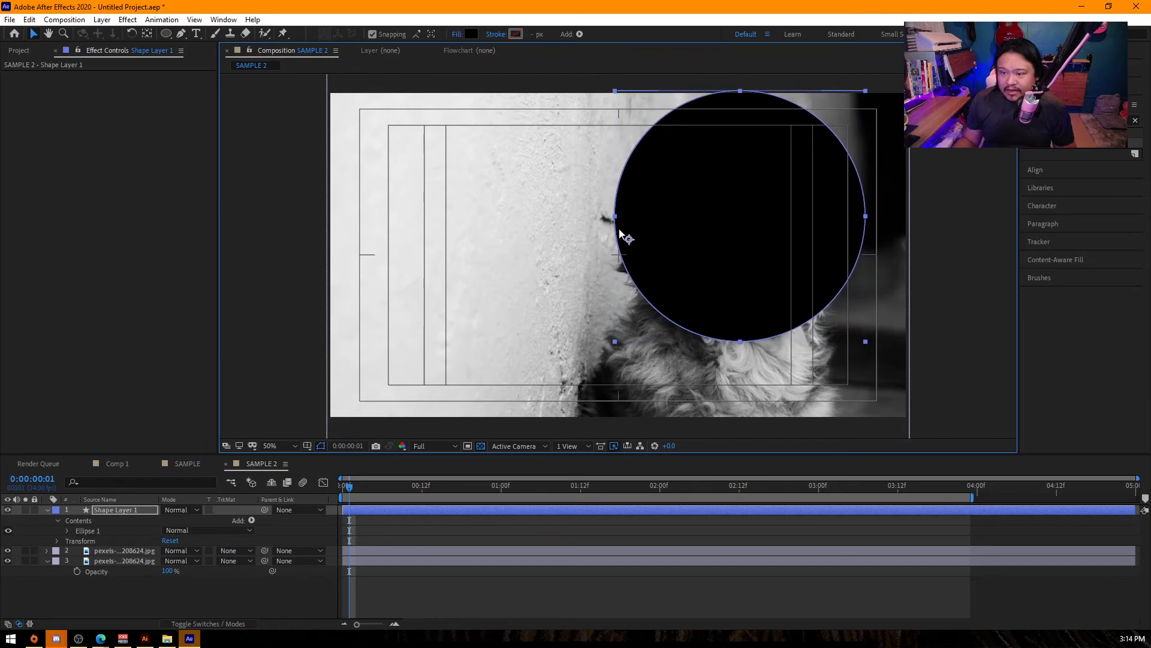
# - Move the circle layer's anchor point to the center of the circle and reveal the layer's Scale property
pyautogui.press('y')
pyautogui.moveTo(629, 239); pyautogui.dragTo(740, 216)
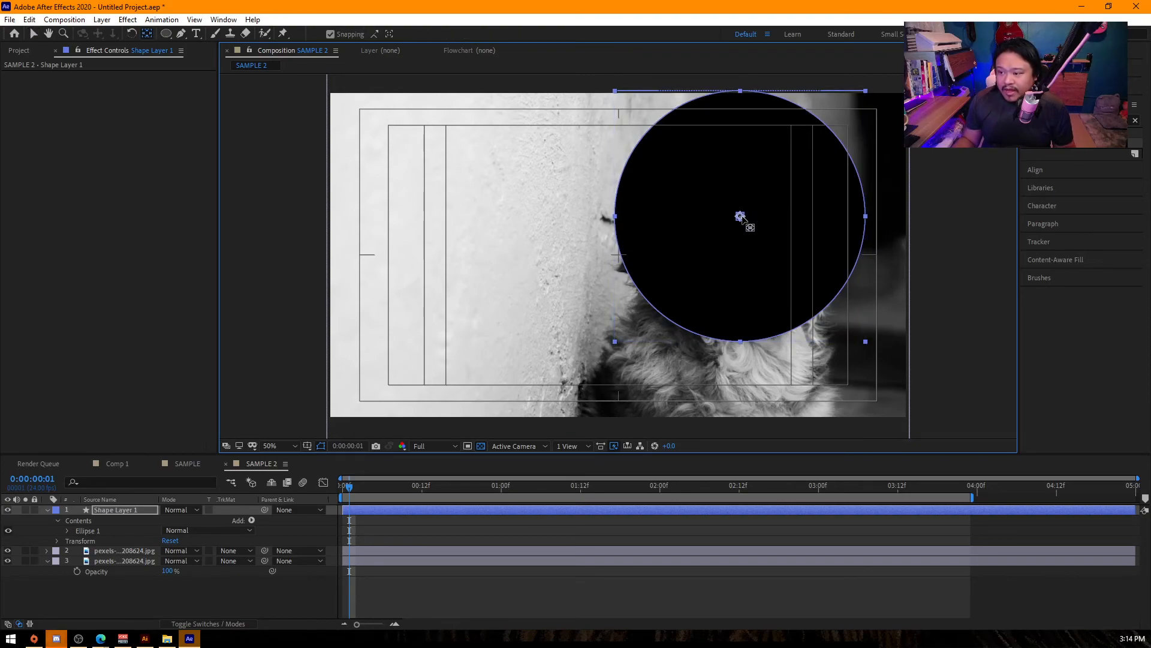
pyautogui.press('s')
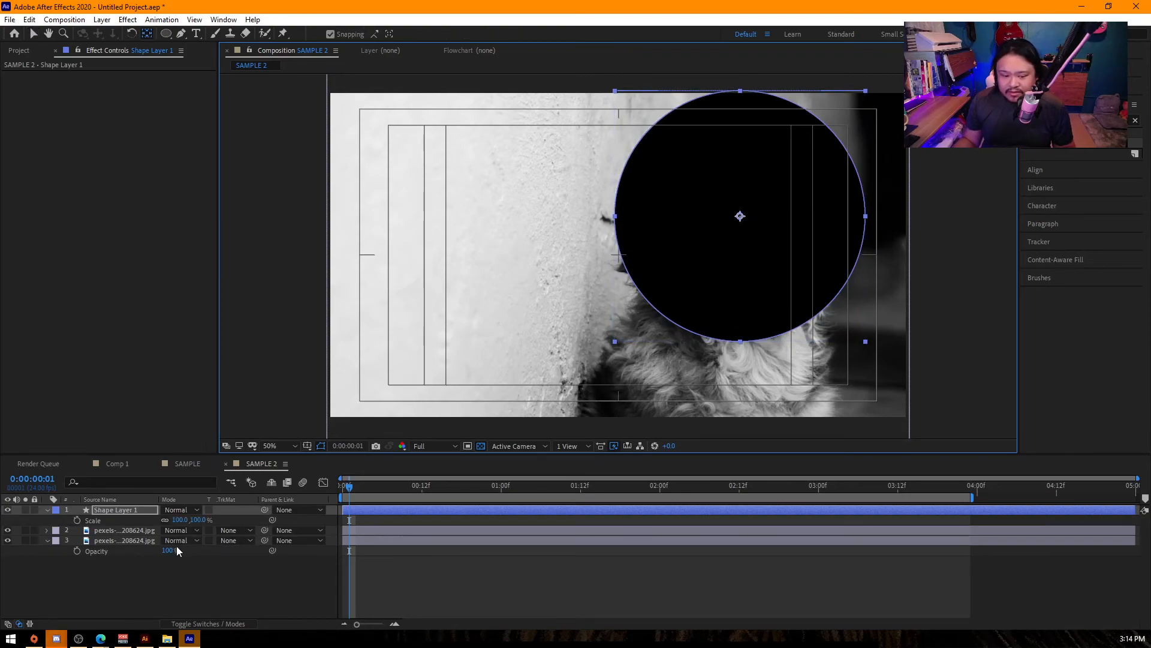
# - Scale the upper dog photo layer to 93% and shift it so the enlarged head lies behind the circle
pyautogui.click(128, 531)
pyautogui.press('r')
pyautogui.press('s')
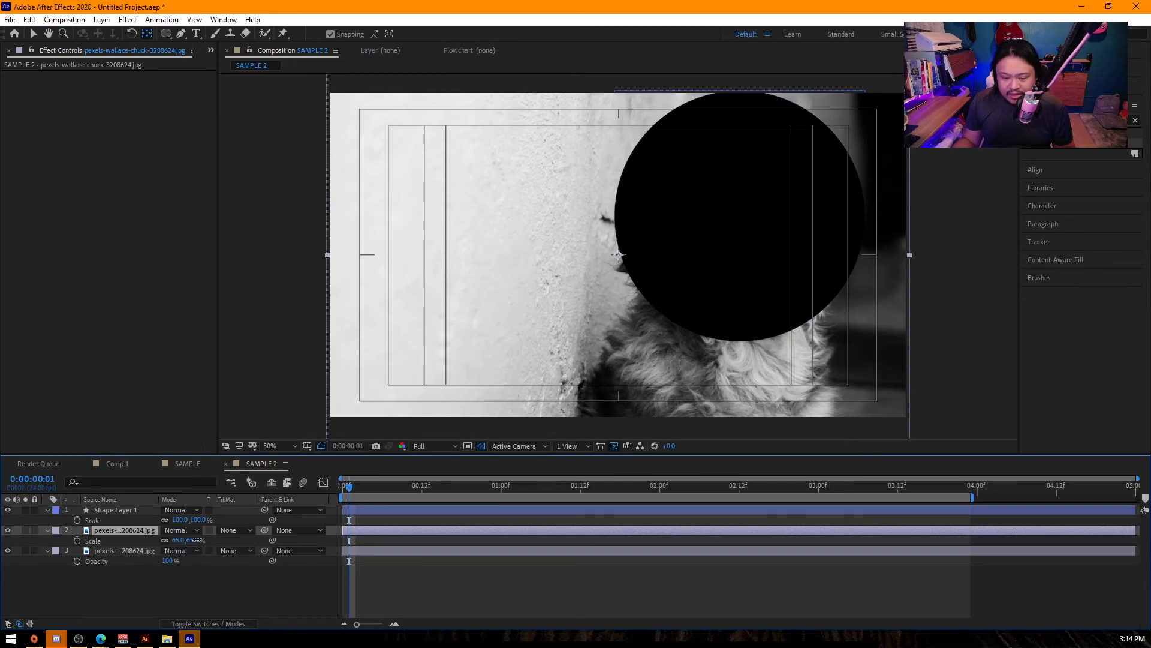
pyautogui.moveTo(196, 539); pyautogui.dragTo(213, 539)
pyautogui.press('v')
pyautogui.moveTo(801, 366)
pyautogui.mouseDown()
pyautogui.moveTo(772, 354)
pyautogui.moveTo(785, 354)
pyautogui.mouseUp()
pyautogui.hotkey('ctrl', 'z')
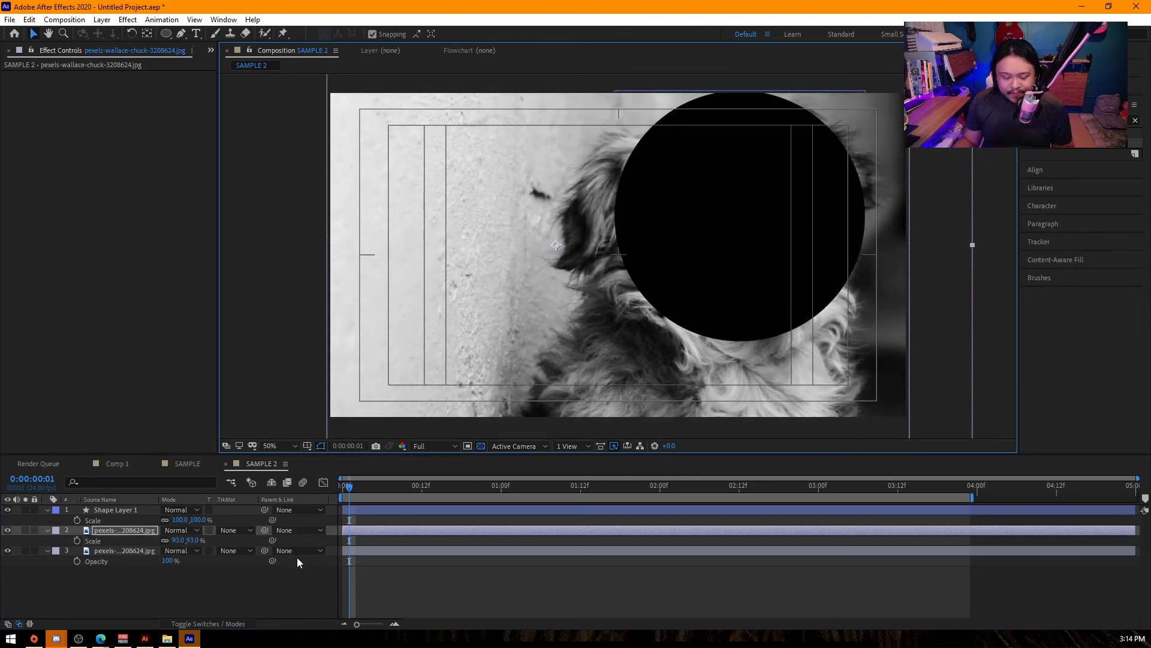
# - Apply Alpha Matte "Shape Layer 1" to the enlarged dog photo and reposition the circle over the dog's face
pyautogui.click(239, 530)
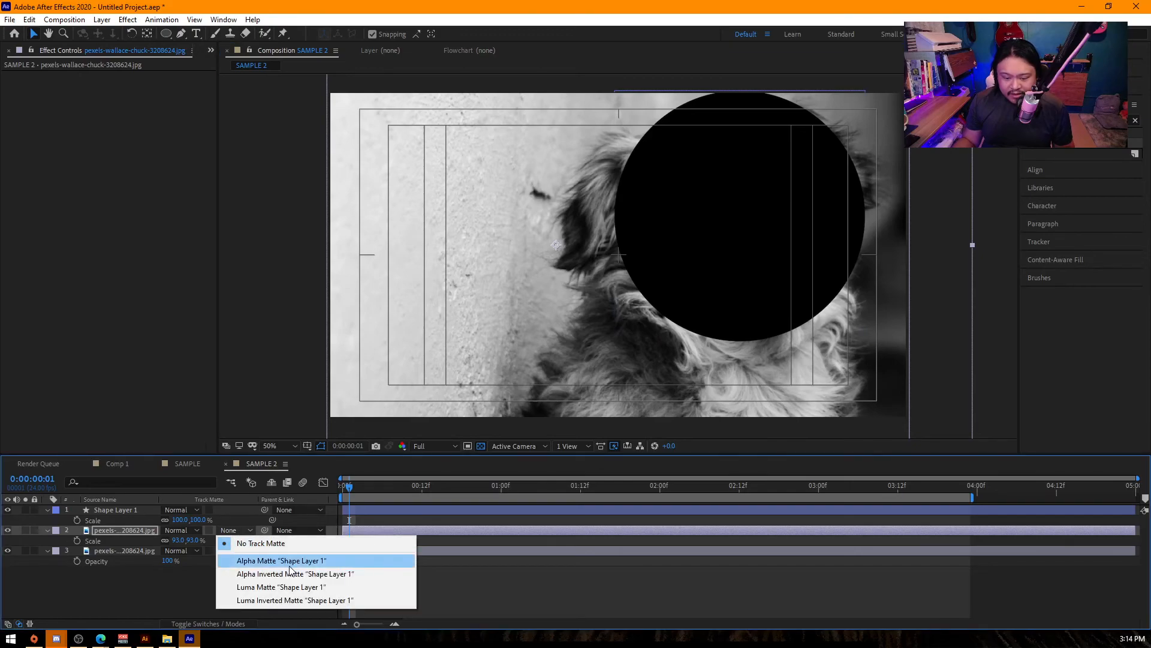
pyautogui.click(289, 560)
pyautogui.click(783, 229)
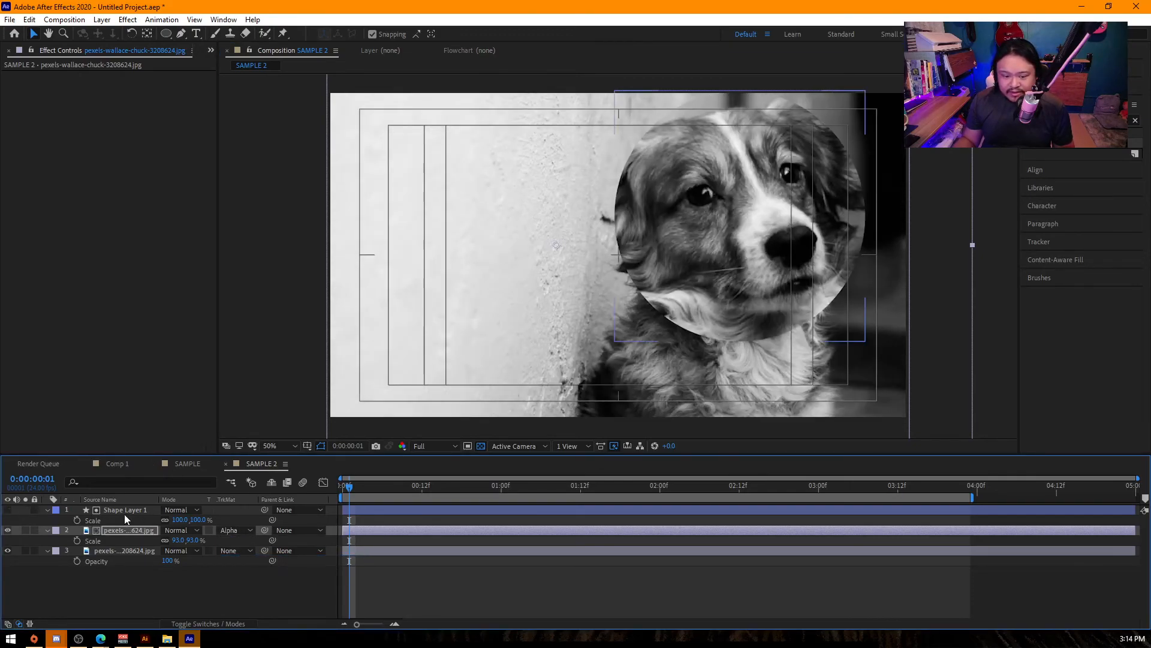
pyautogui.moveTo(783, 229); pyautogui.dragTo(652, 263)
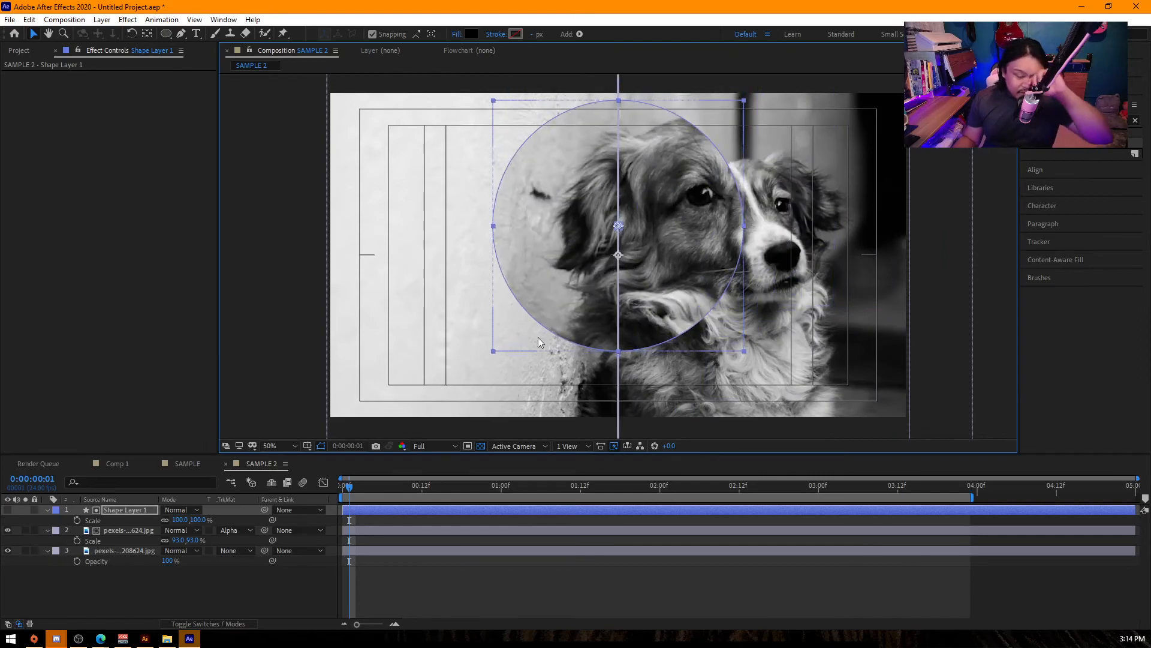
pyautogui.click(124, 529)
pyautogui.click(126, 510)
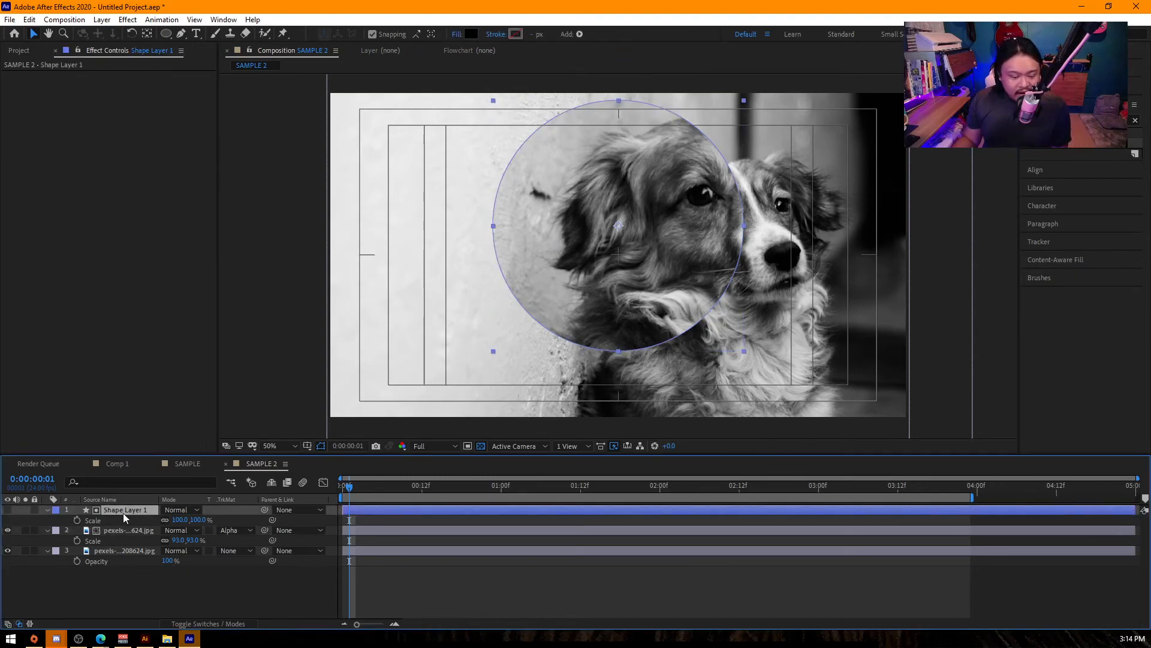
pyautogui.moveTo(675, 280); pyautogui.dragTo(741, 284)
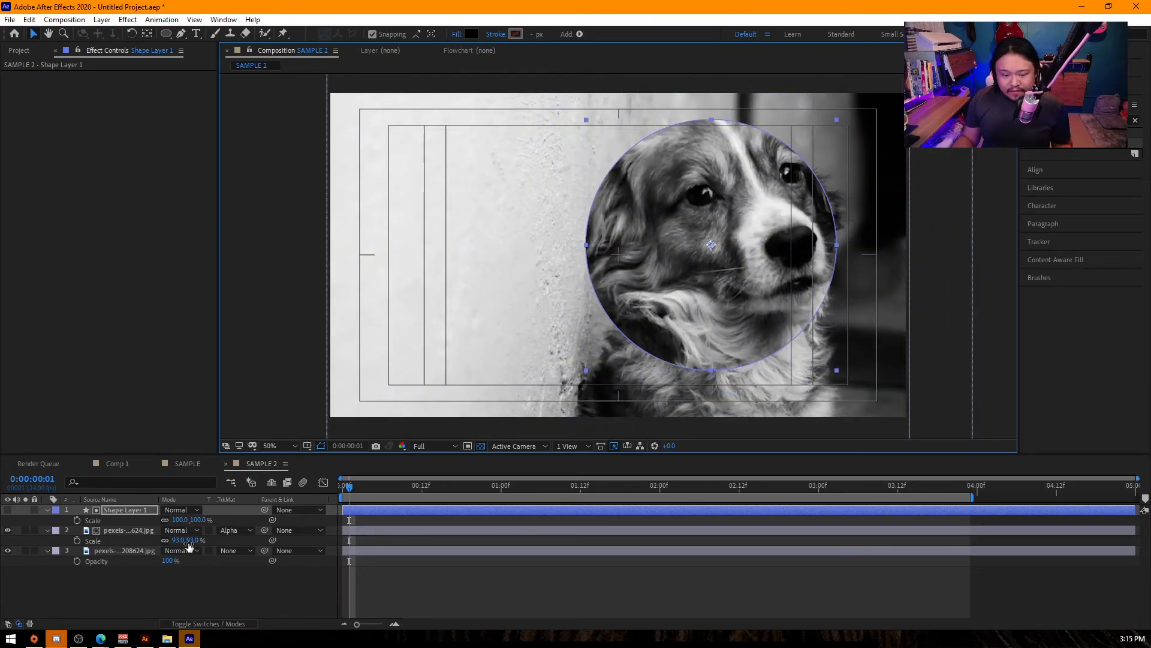
# - Duplicate the circle's shape layer together with its alpha-matted dog photo layer
pyautogui.click(134, 530)
pyautogui.keyDown('shift'); pyautogui.click(117, 509); pyautogui.keyUp('shift')
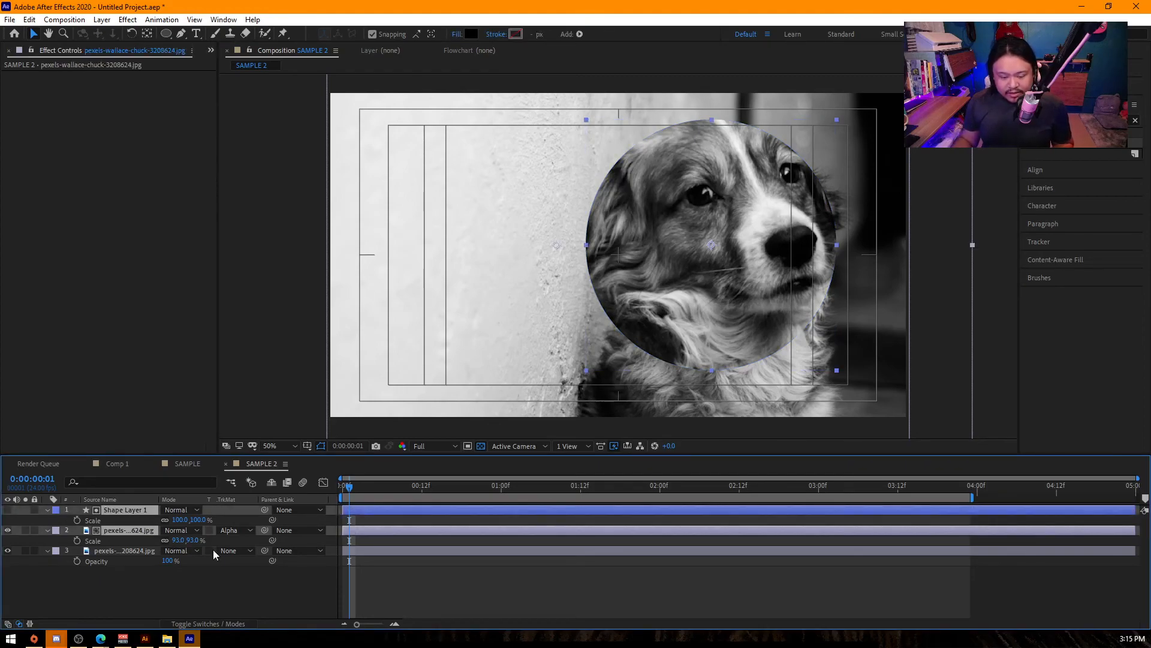
pyautogui.hotkey('ctrl', 'd')
# - Try changing the scale of the lower alpha-matted dog photo layer and undo it
pyautogui.click(133, 530)
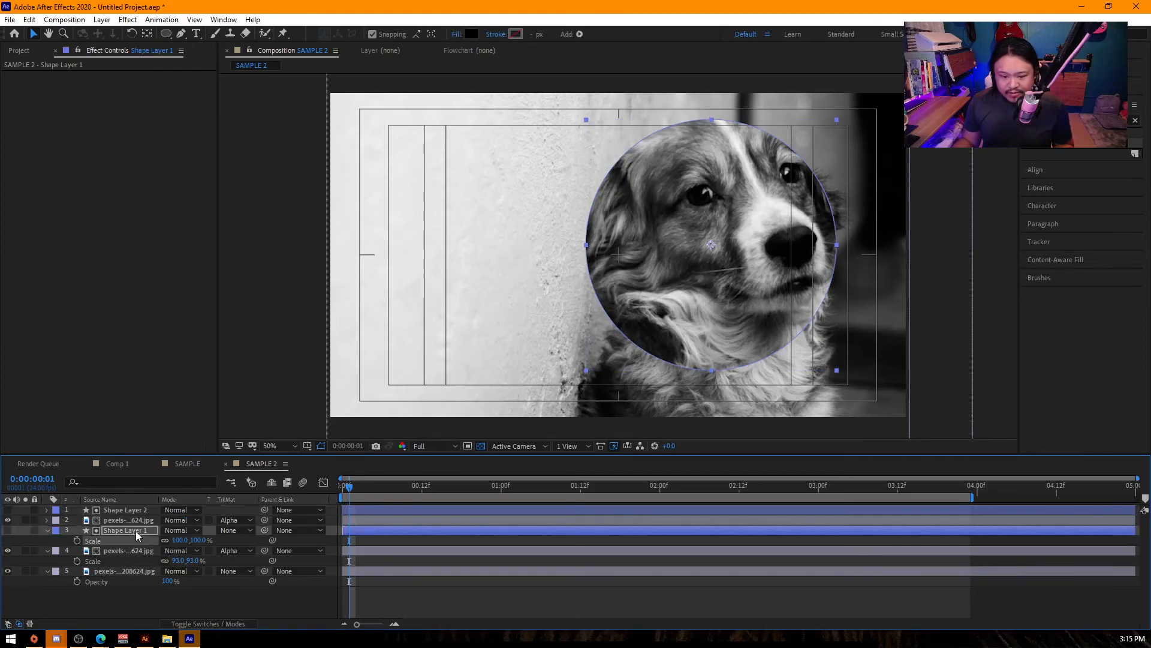
pyautogui.click(153, 551)
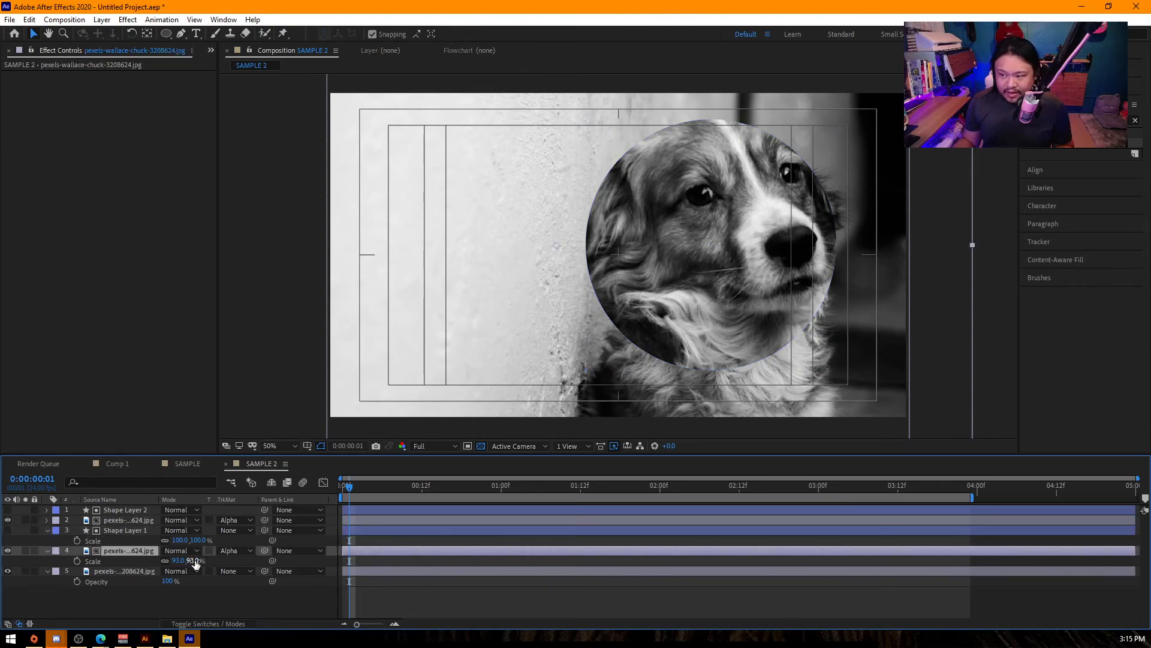
pyautogui.moveTo(180, 560); pyautogui.dragTo(193, 560)
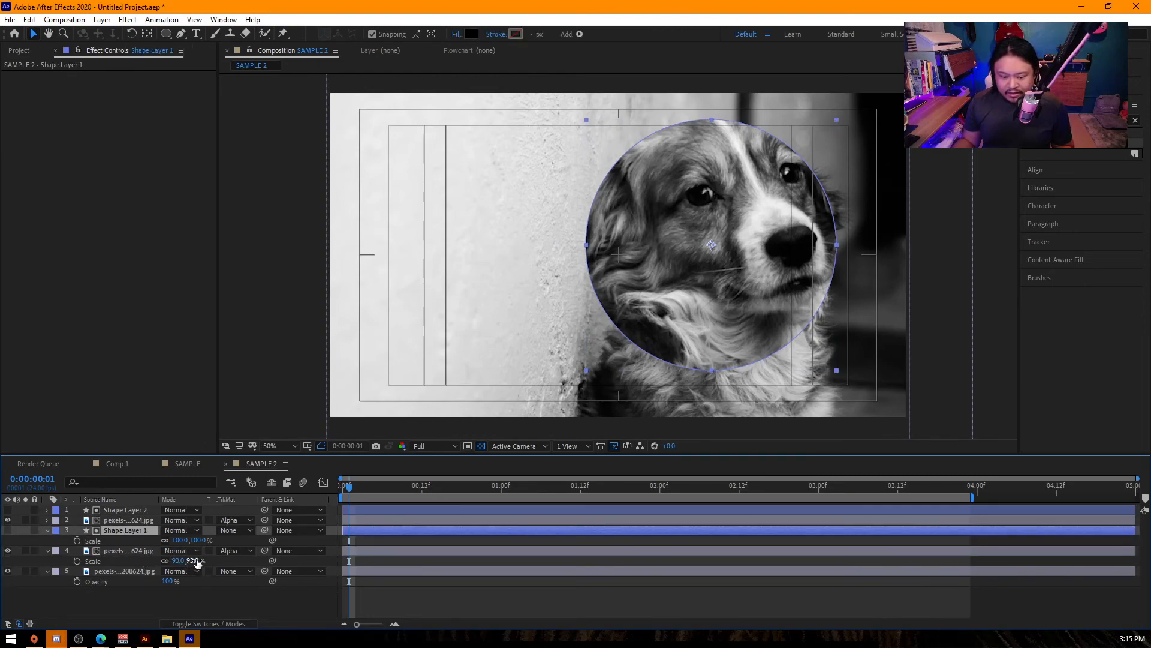
pyautogui.hotkey('ctrl', 'z')
# - Enlarge the lower circle, Shape Layer 1, slightly beyond the upper one and reduce its opacity to 60%
pyautogui.click(143, 531)
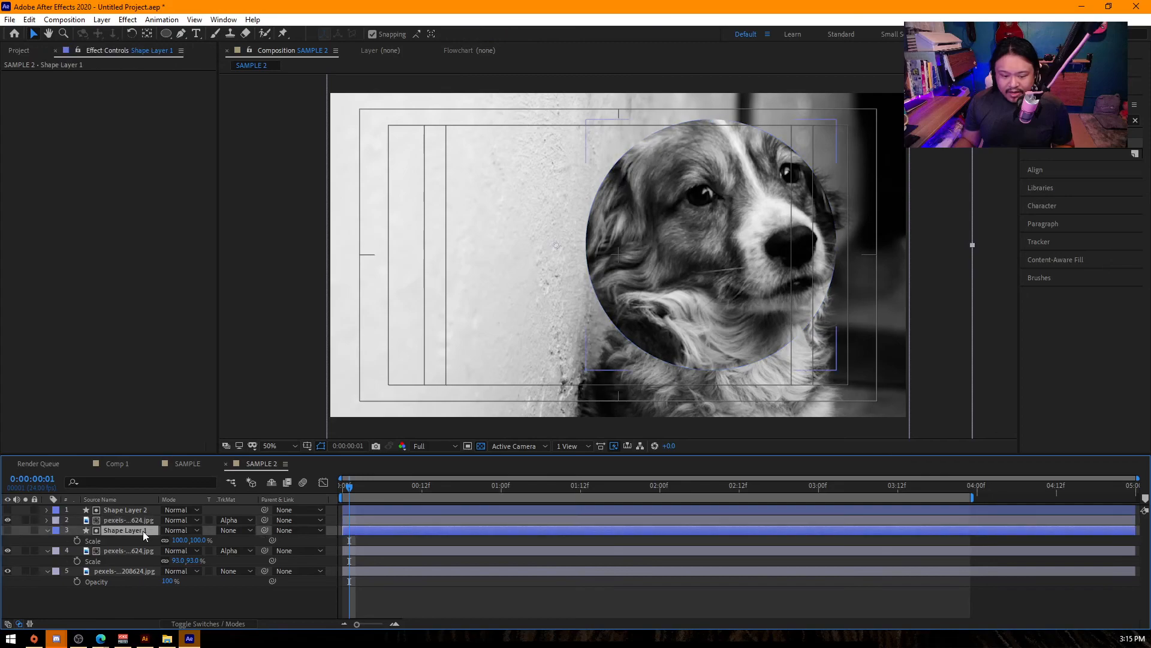
pyautogui.moveTo(198, 540); pyautogui.dragTo(143, 544)
pyautogui.click(117, 532)
pyautogui.press('t')
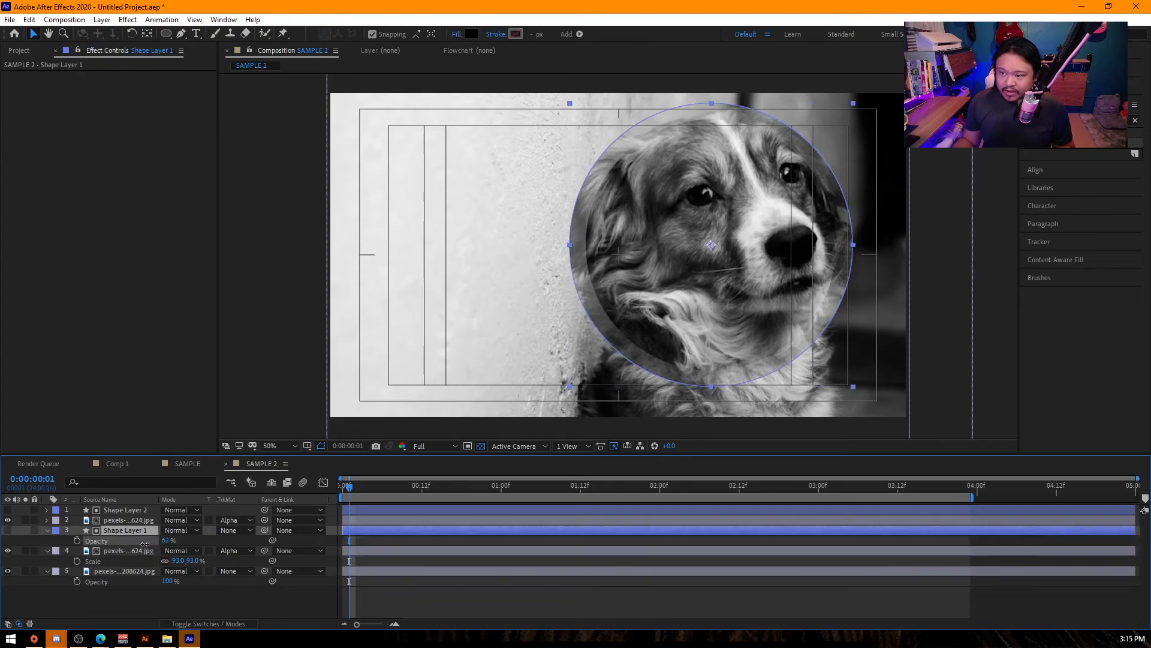
# - Add a Gaussian Blur effect to Shape Layer 1 with Blurriness of about 45.6
pyautogui.click(1074, 120)
pyautogui.write('gaus')
pyautogui.moveTo(1086, 163); pyautogui.dragTo(133, 533)
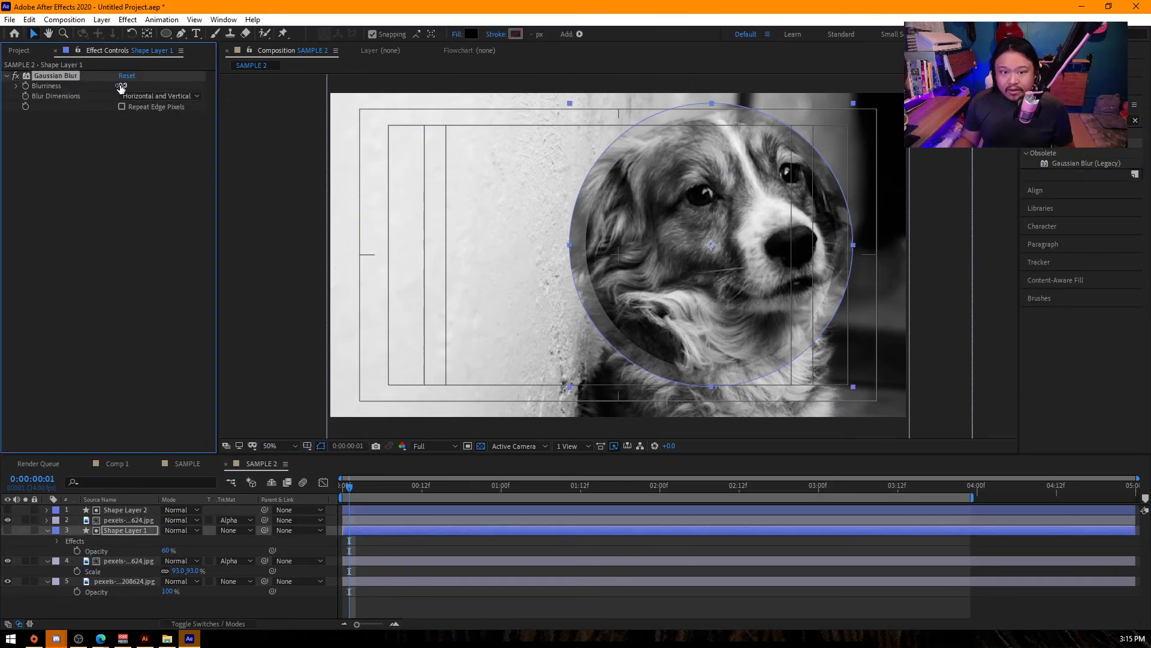
pyautogui.moveTo(258, 93); pyautogui.dragTo(395, 101)
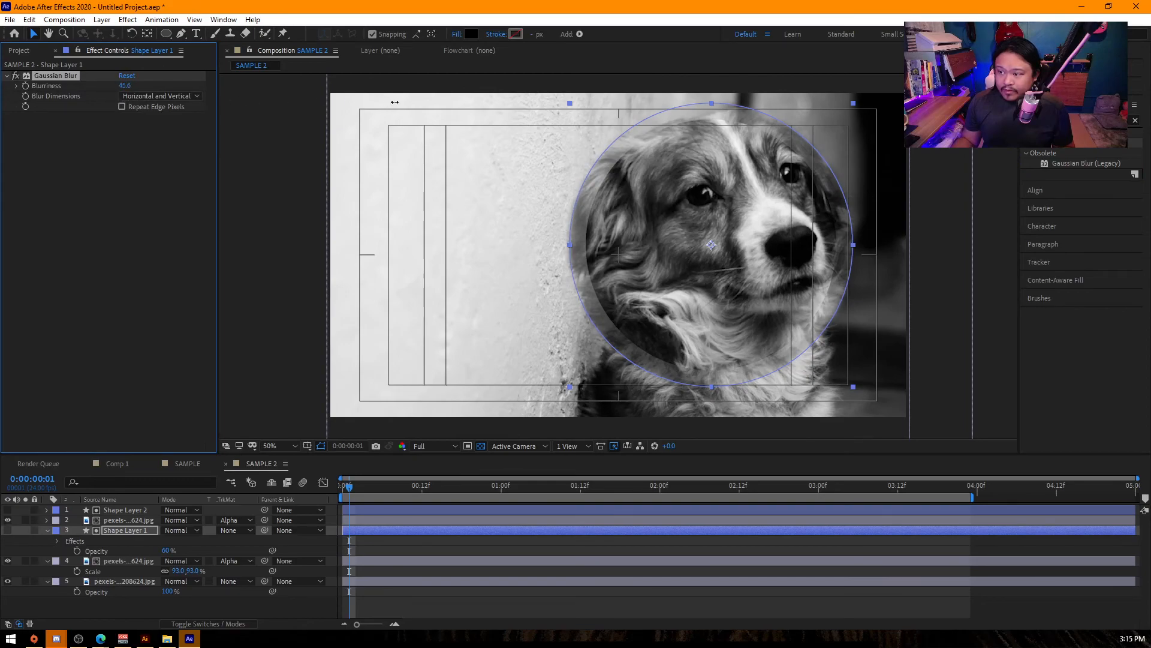
pyautogui.click(234, 401)
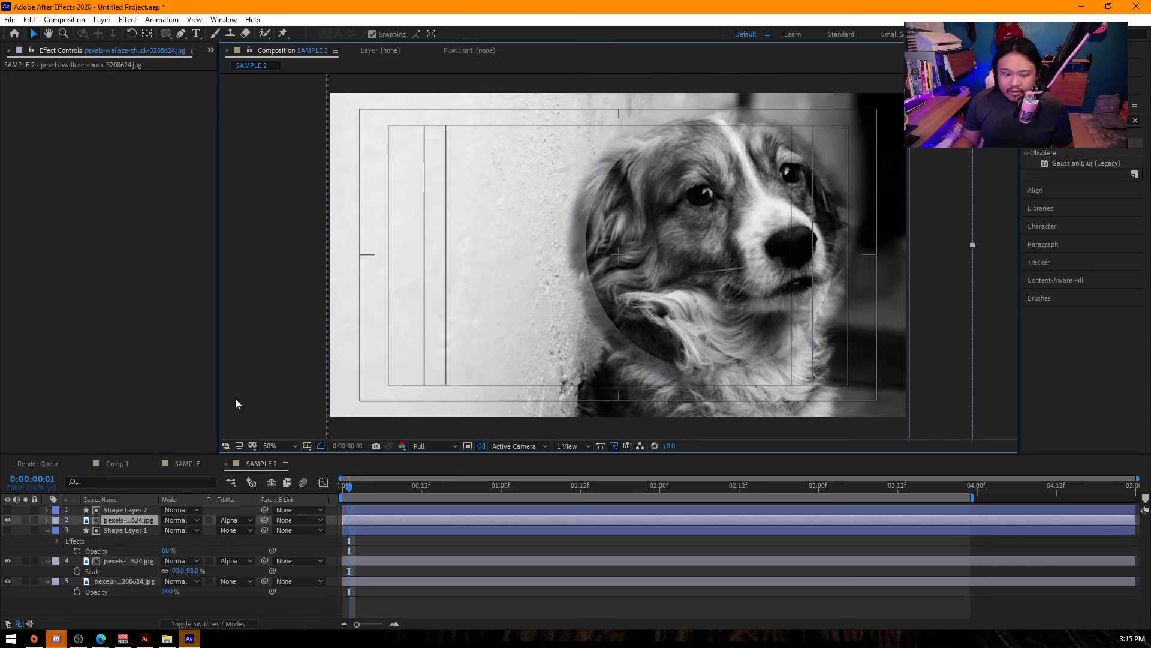
# - Parent Shape Layer 1 to Shape Layer 2 and move Shape Layer 2 to position 1312, 458
pyautogui.click(139, 511)
pyautogui.moveTo(264, 530); pyautogui.dragTo(135, 508)
pyautogui.press('p')
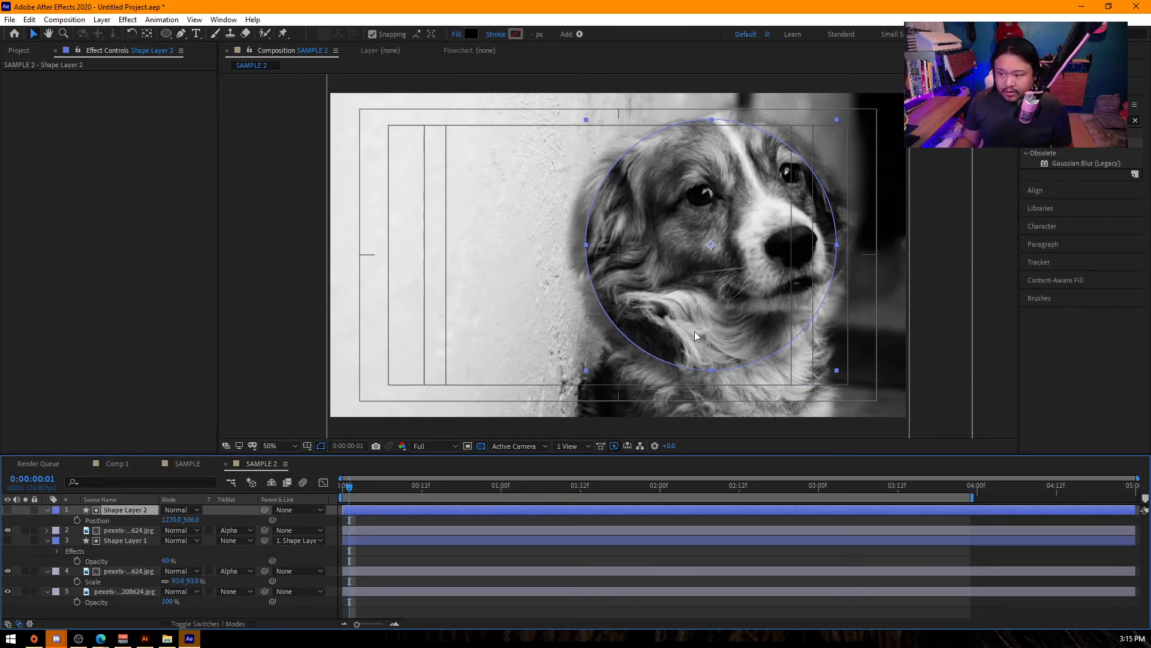
pyautogui.moveTo(739, 293)
pyautogui.mouseDown()
pyautogui.moveTo(480, 264)
pyautogui.moveTo(572, 296)
pyautogui.moveTo(743, 303)
pyautogui.moveTo(768, 309)
pyautogui.moveTo(784, 340)
pyautogui.moveTo(746, 282)
pyautogui.moveTo(770, 295)
pyautogui.moveTo(508, 344)
pyautogui.moveTo(578, 301)
pyautogui.moveTo(770, 345)
pyautogui.moveTo(753, 279)
pyautogui.moveTo(742, 283)
pyautogui.mouseUp()
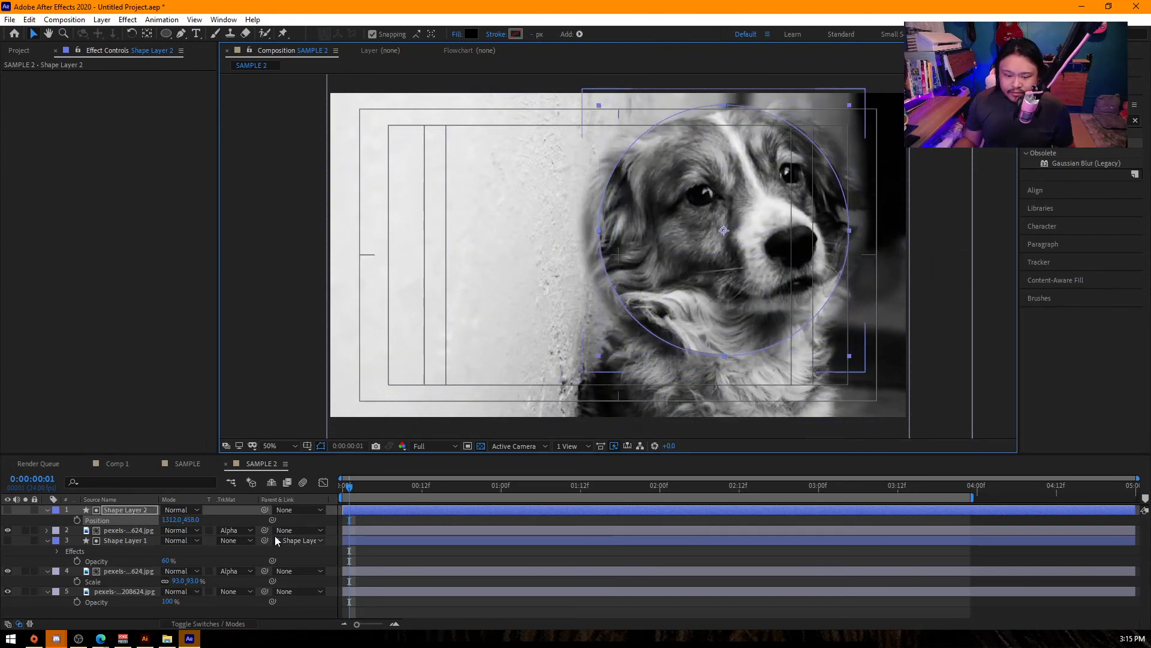